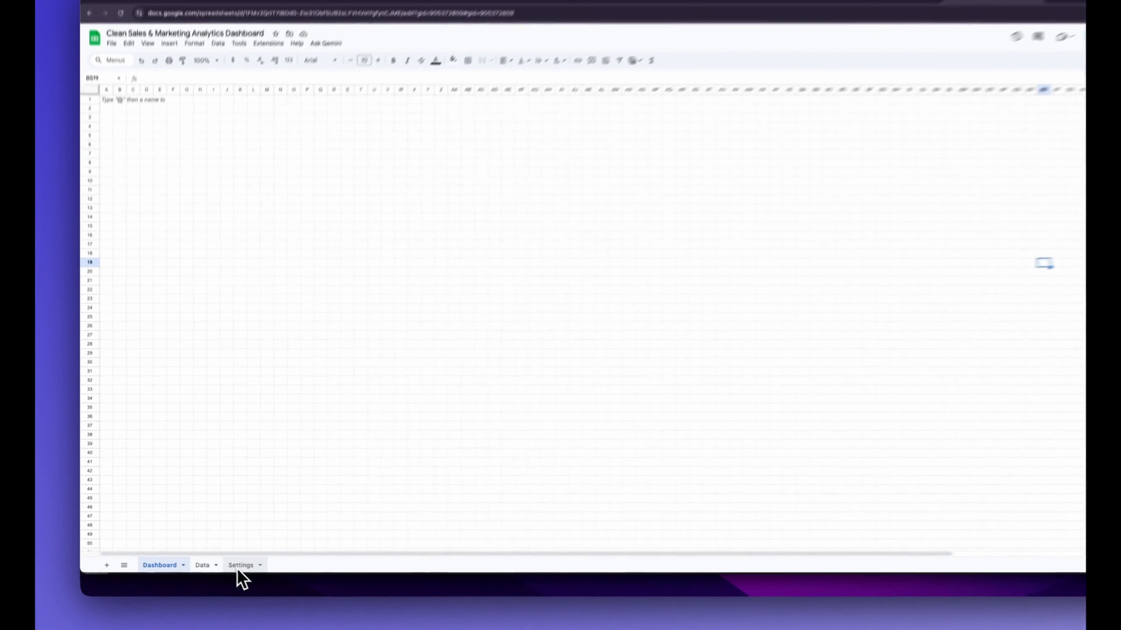
Step: Copy the Background Body swatch on the Settings sheet and fill the entire Dashboard sheet with that light grey custom colour
left_click(219, 557)
left_click(142, 175)
key("ctrl+c")
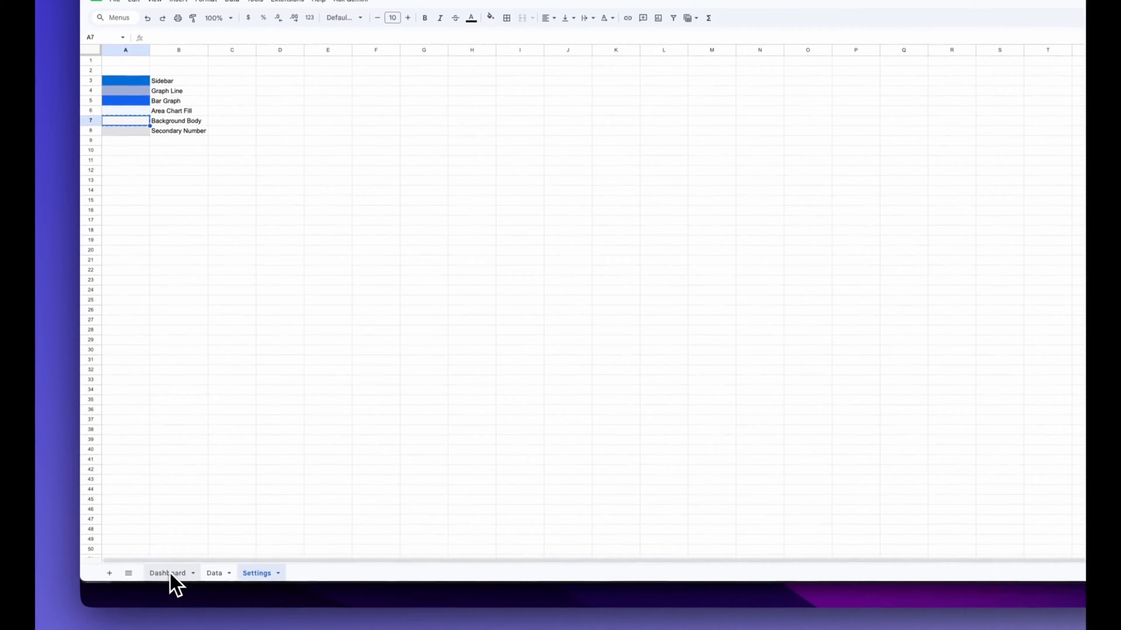
left_click(173, 573)
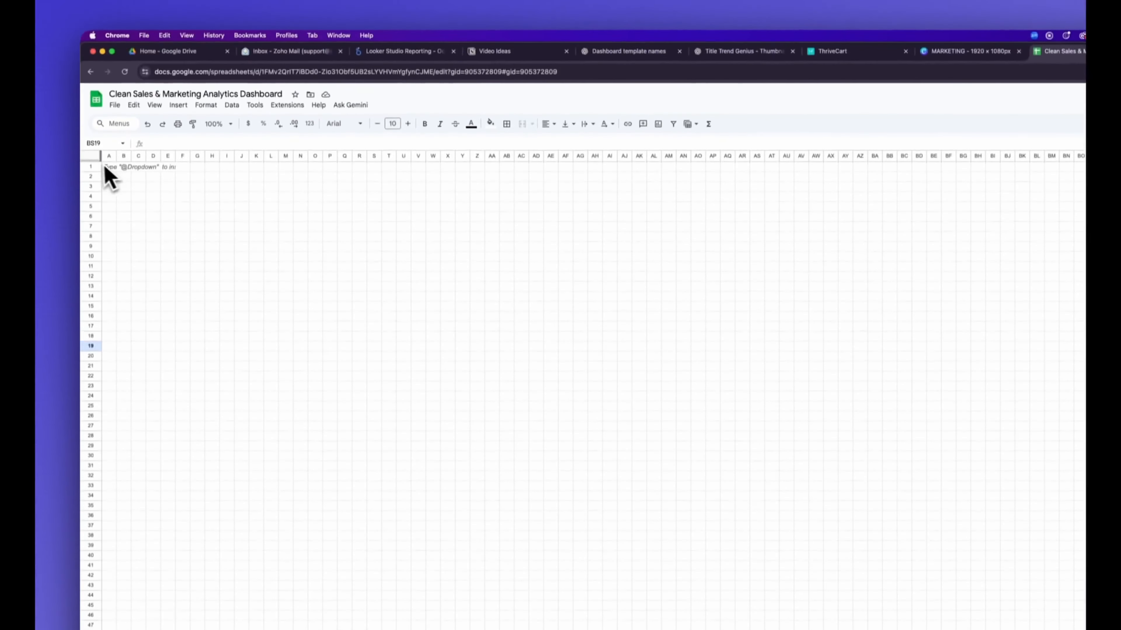
left_click(90, 50)
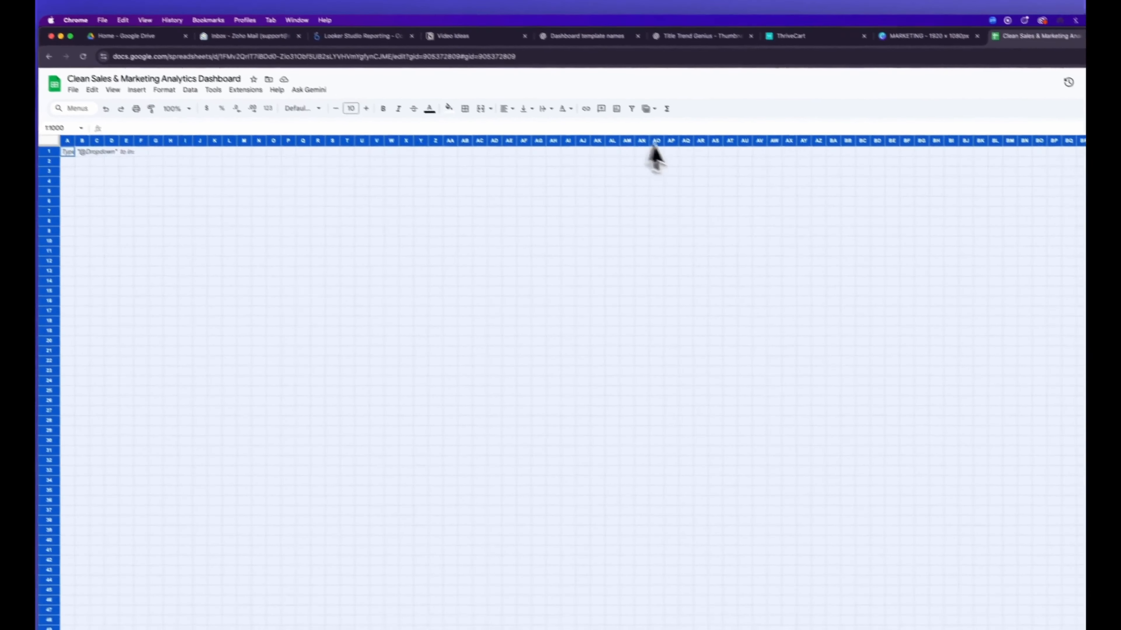
left_click(448, 108)
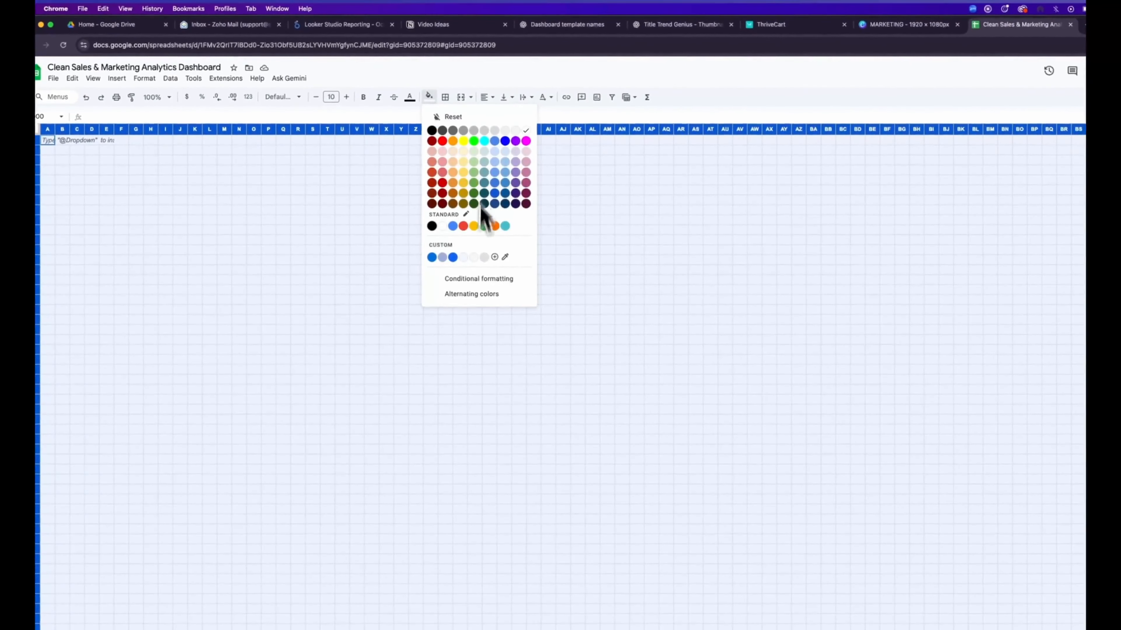
left_click(474, 259)
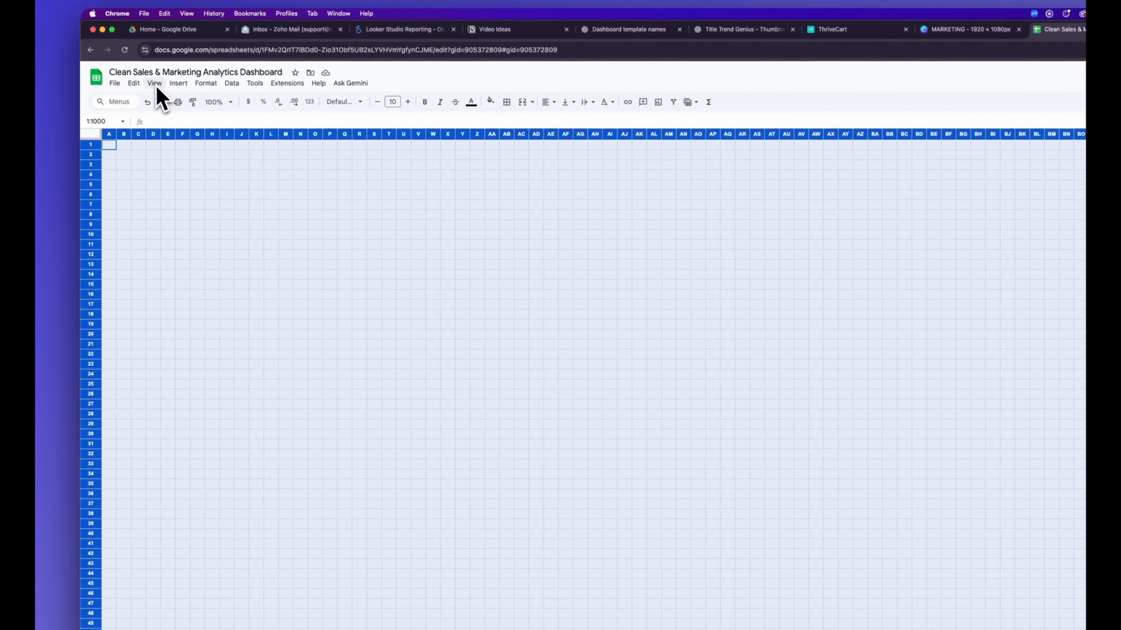
Step: Hide the gridlines on the Dashboard sheet
left_click(154, 84)
mouse_move(166, 102)
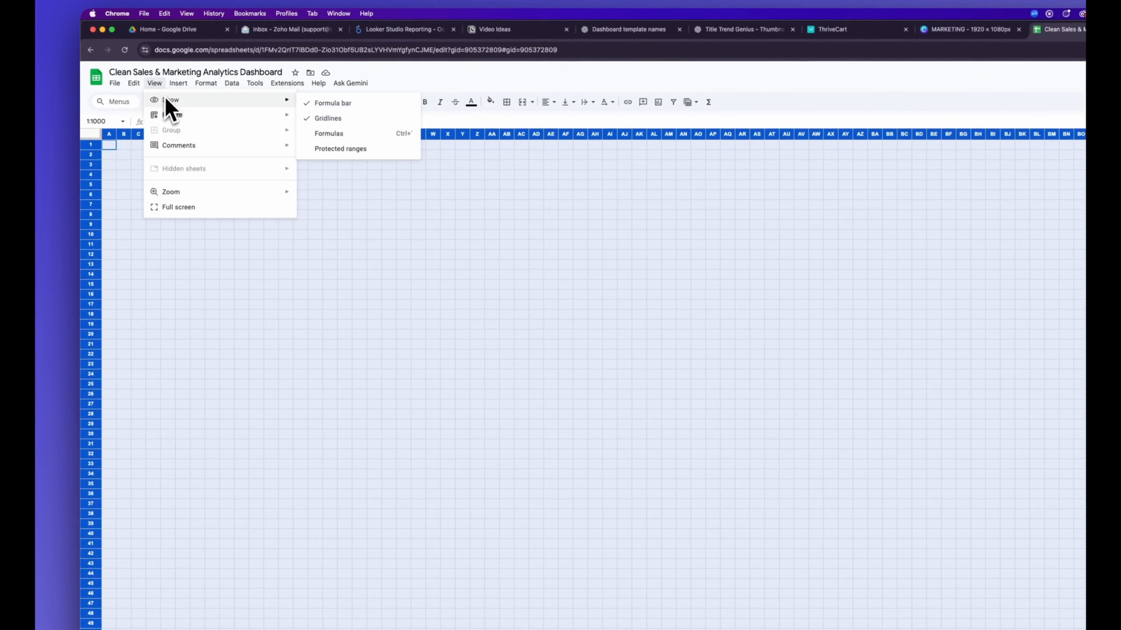
left_click(338, 120)
left_click(321, 225)
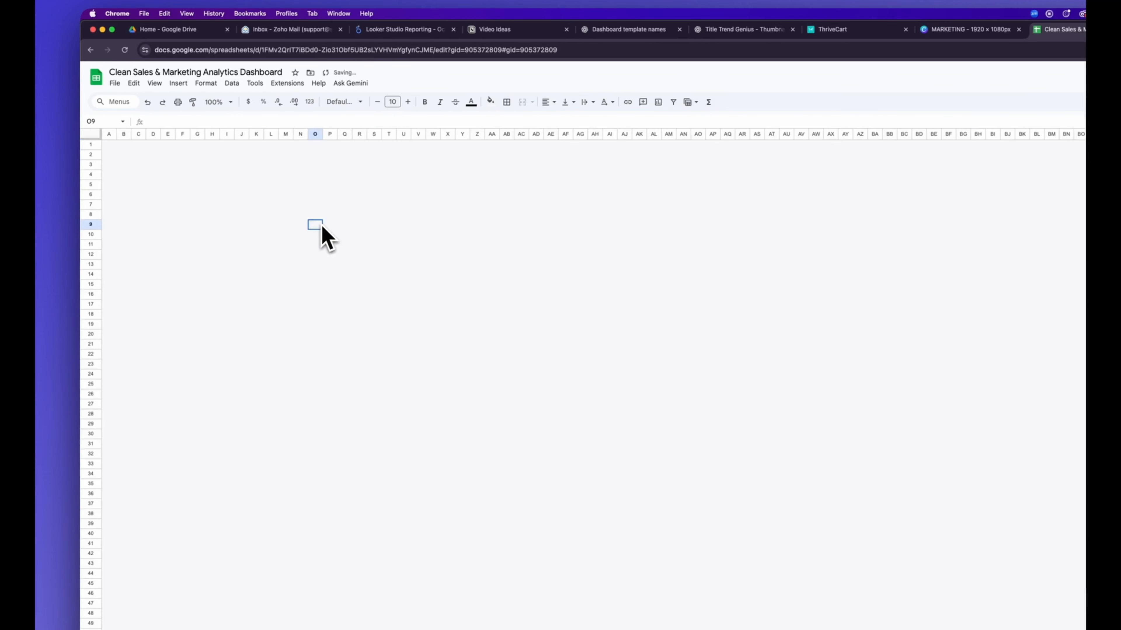
Step: Fill A1:J1000 with the custom Sidebar blue and return to the first row of the sheet
left_click_drag(108, 144, 237, 622)
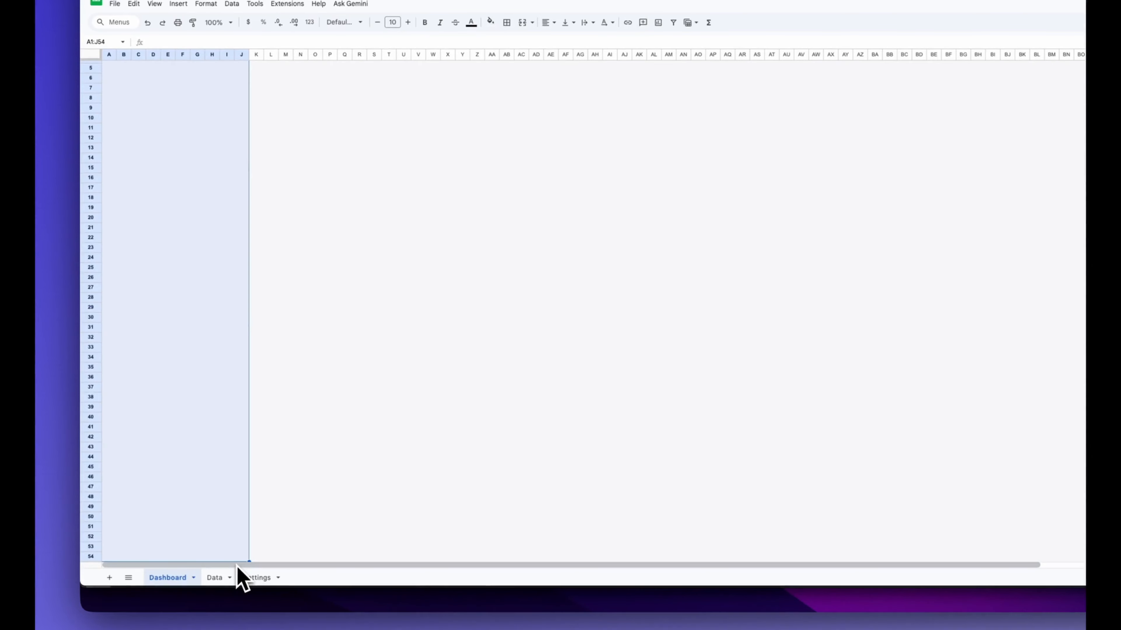
key("super+shift+Down")
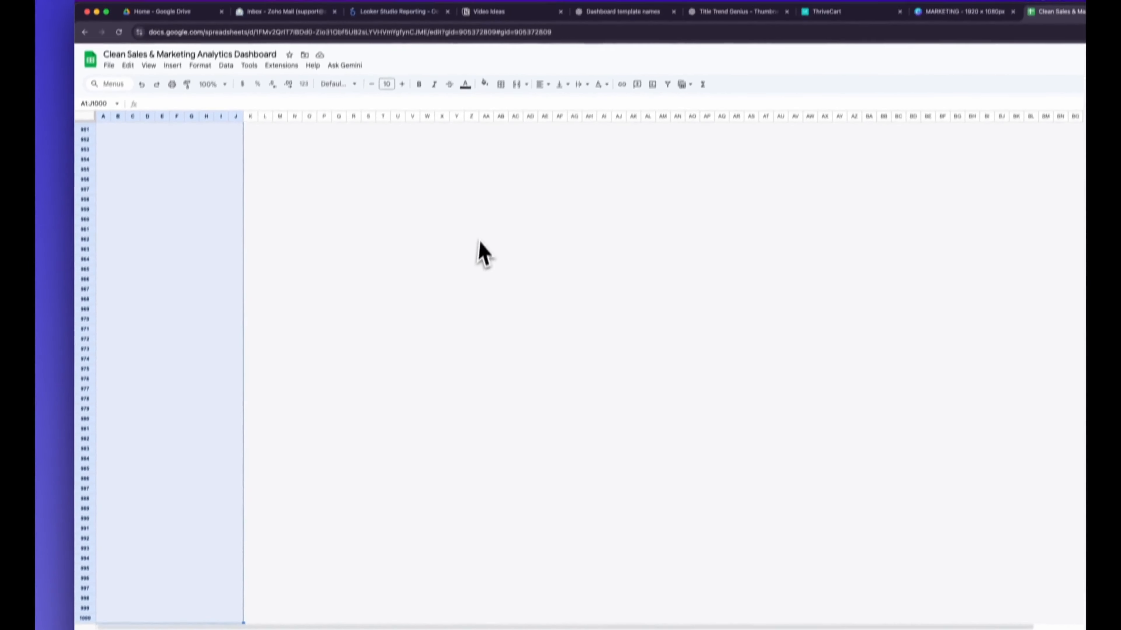
left_click(482, 111)
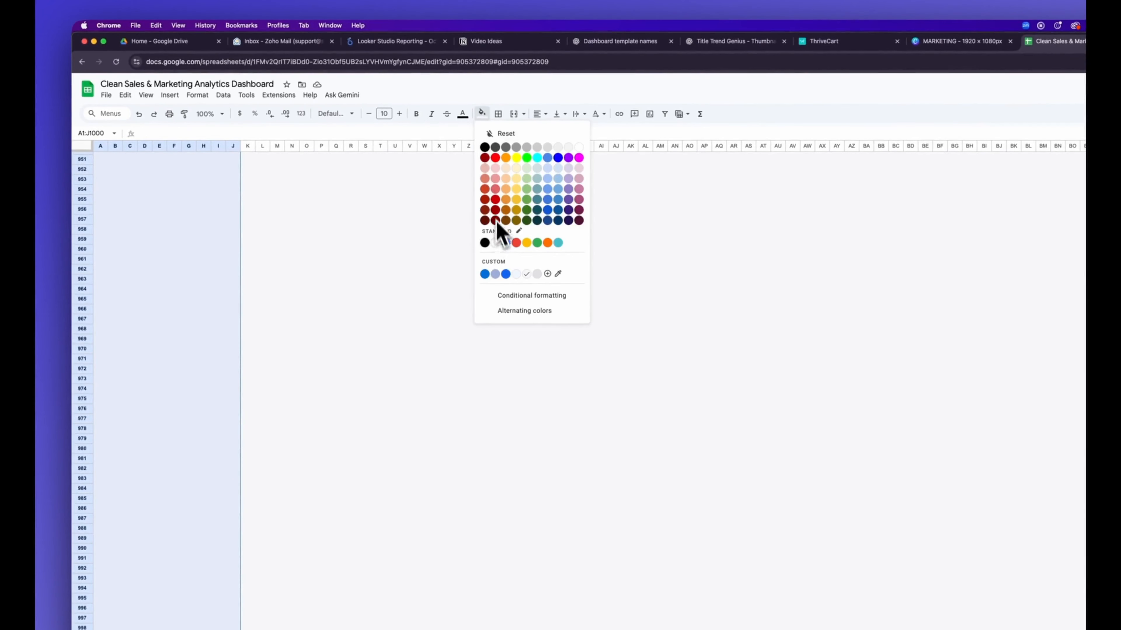
left_click(484, 274)
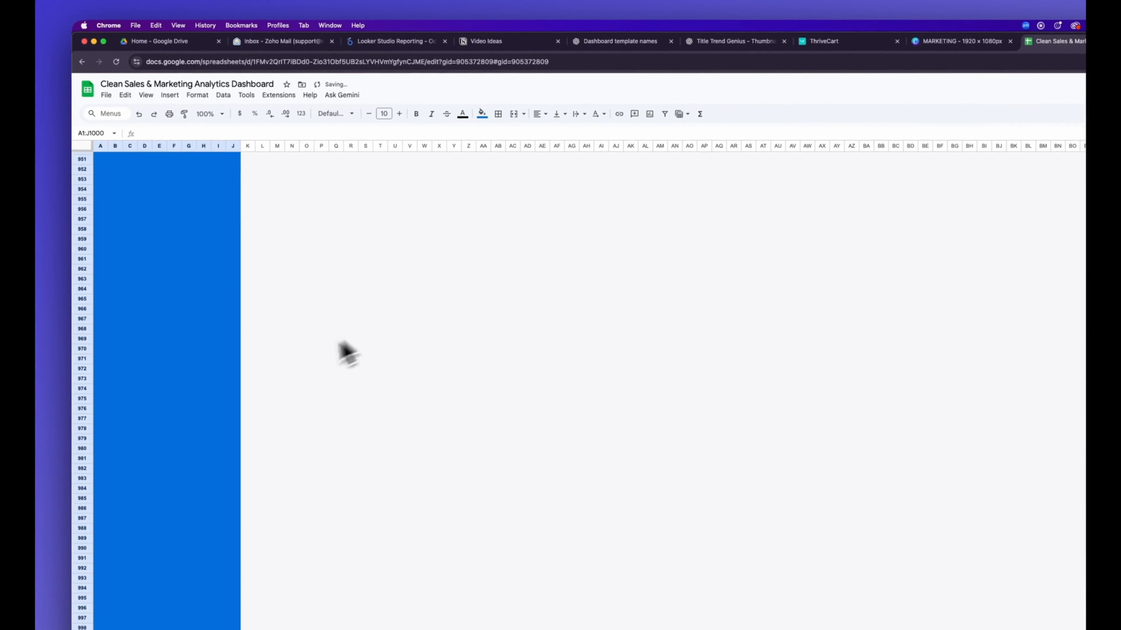
left_click(292, 359)
scroll(305, 400, "up", 20)
scroll(304, 388, "up", 8)
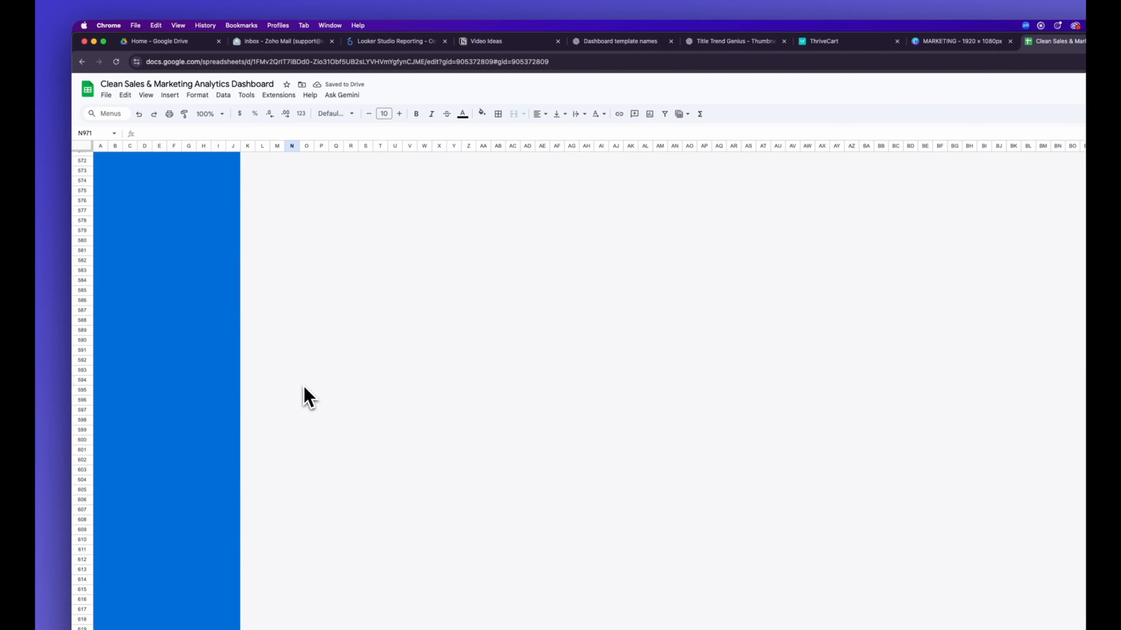
left_click(305, 382)
key("super+Up")
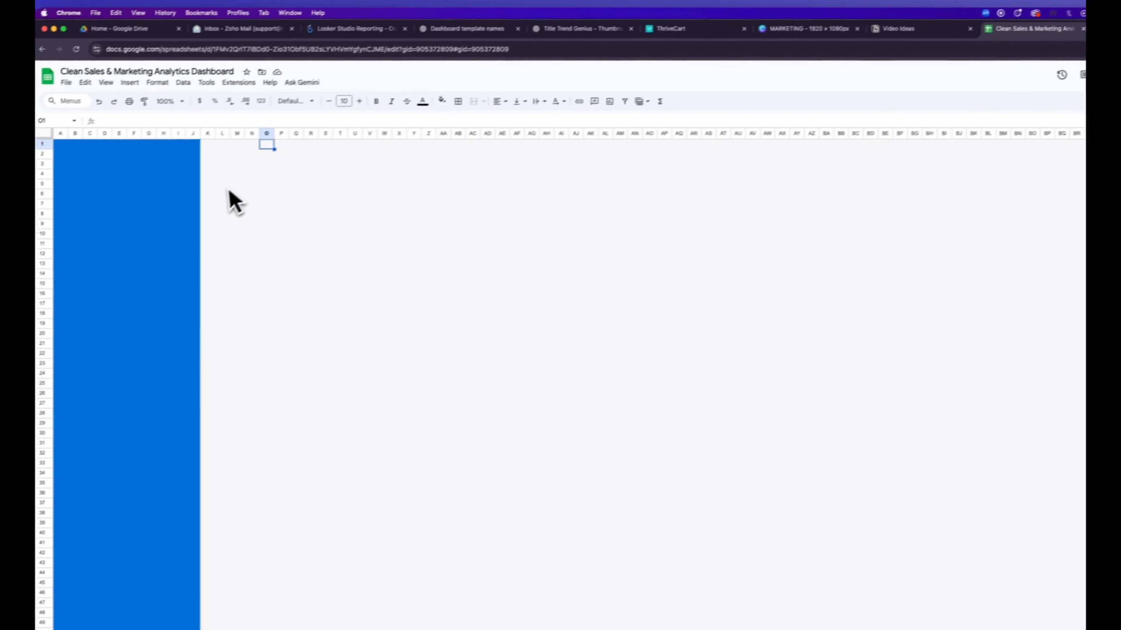
Step: Create a large card beside the sidebar by filling L5:AJ26 with white
left_click(231, 185)
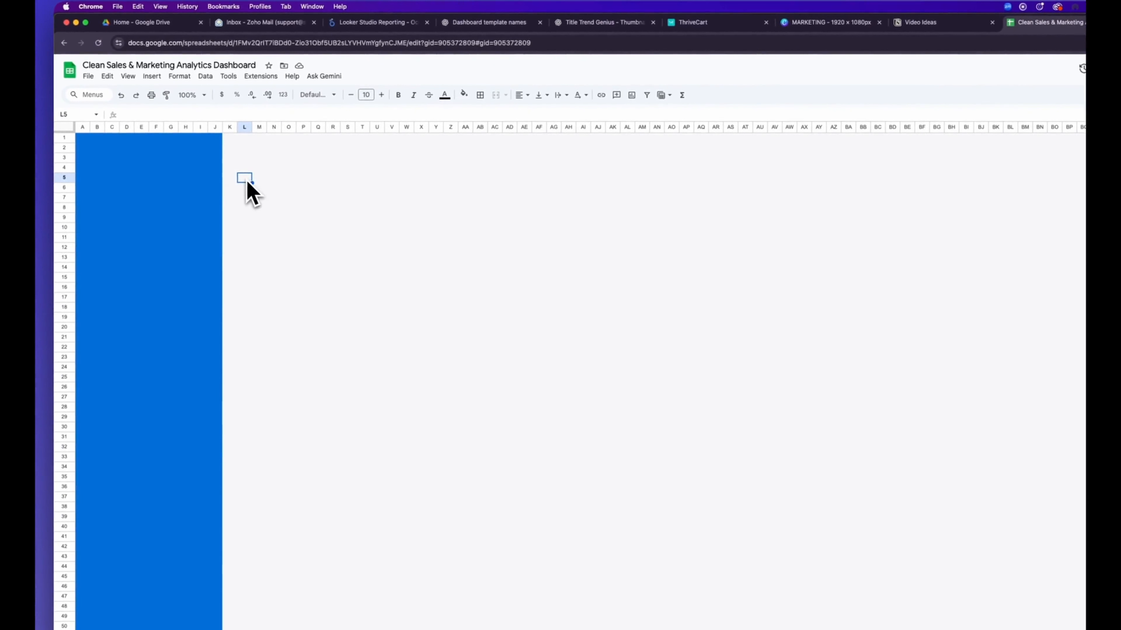
left_click_drag(247, 182, 596, 379)
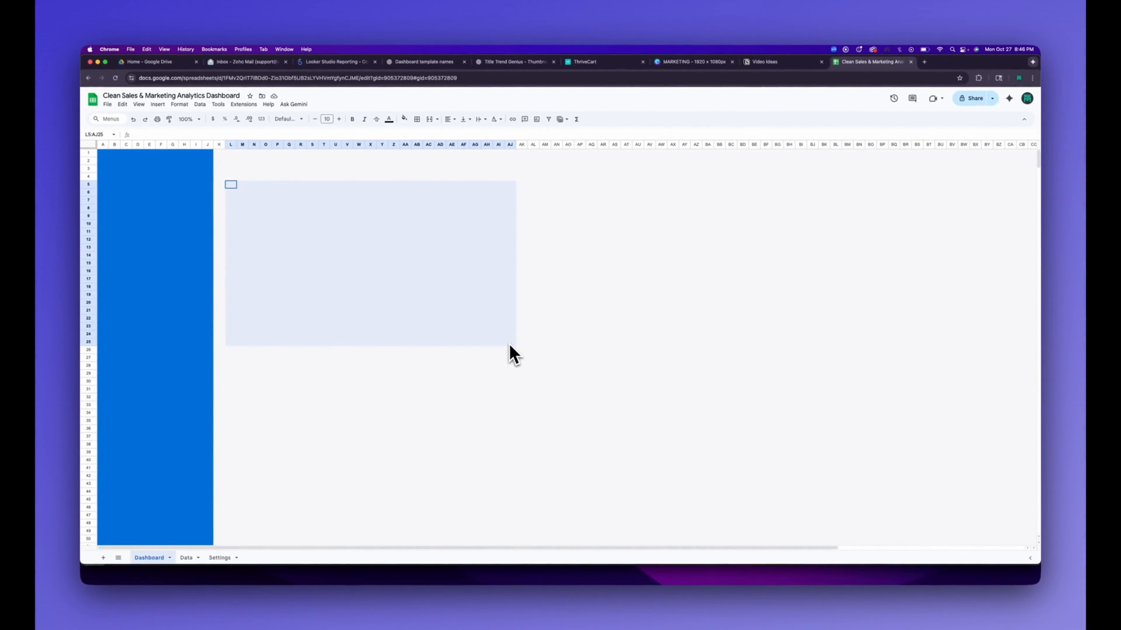
left_click_drag(509, 343, 510, 347)
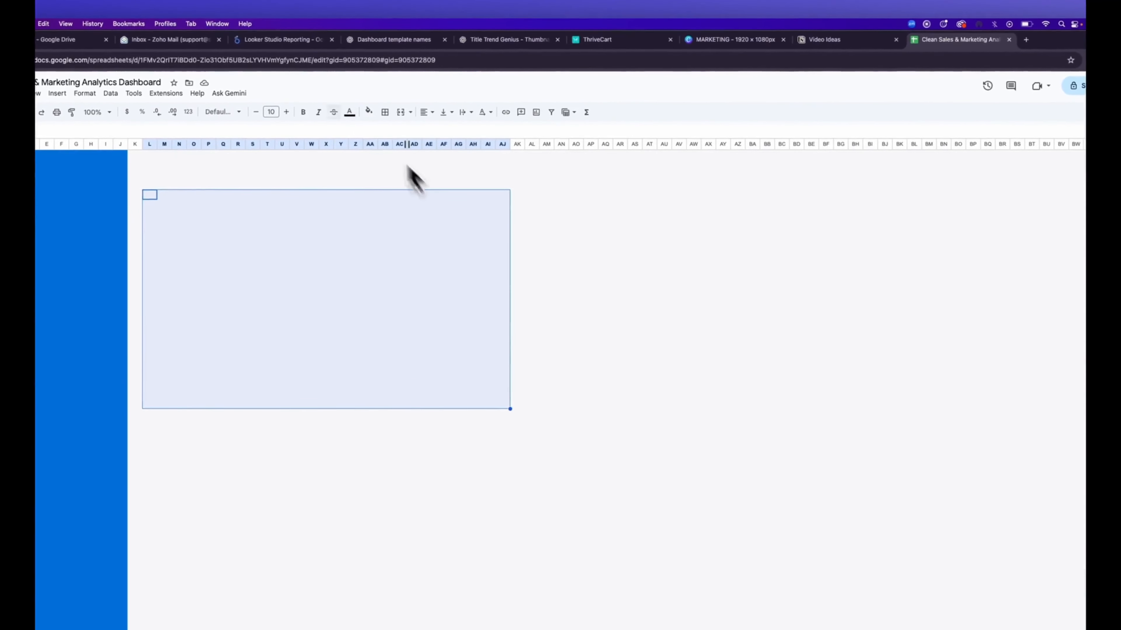
left_click(368, 112)
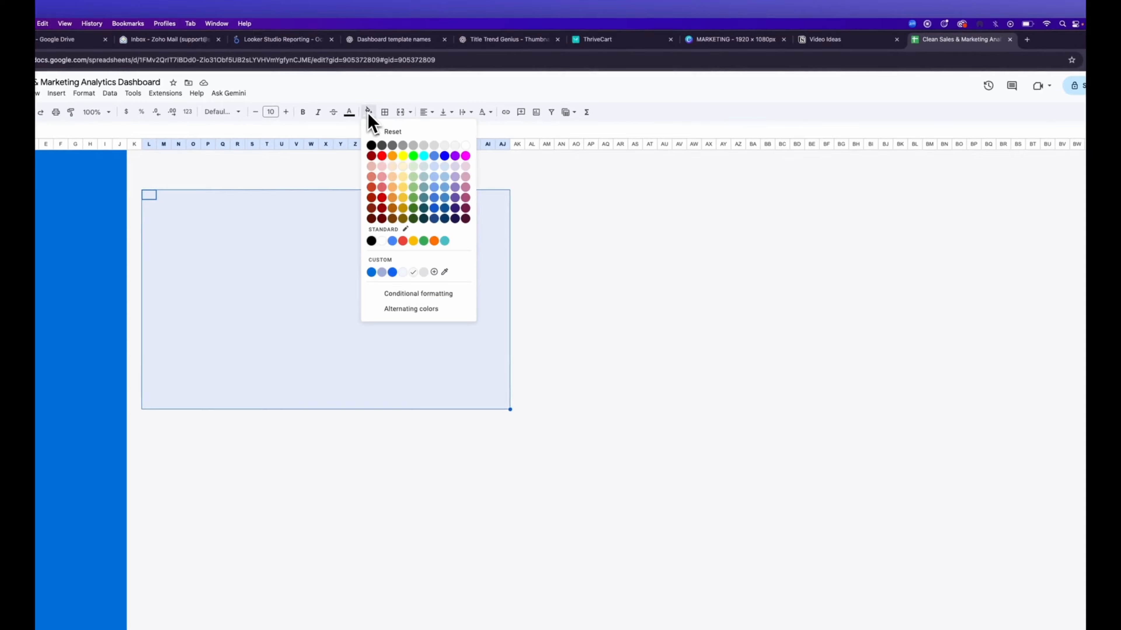
left_click(466, 147)
left_click(428, 244)
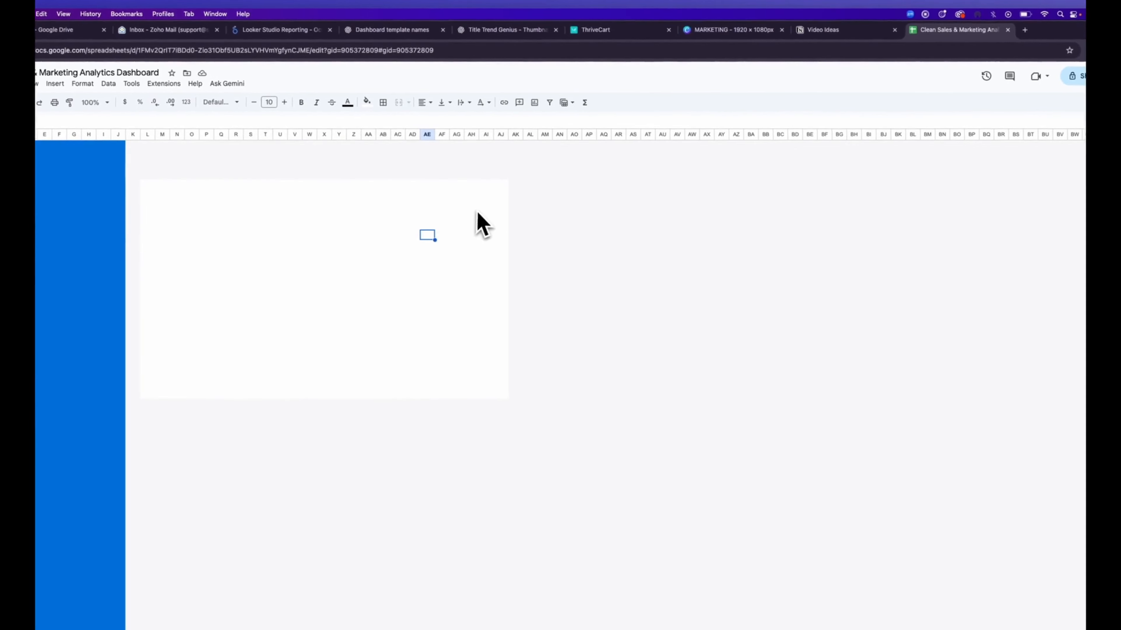
Step: Create a small card next to the large one by filling AL5:AT12 with white
left_click_drag(521, 185, 603, 215)
left_click(533, 198)
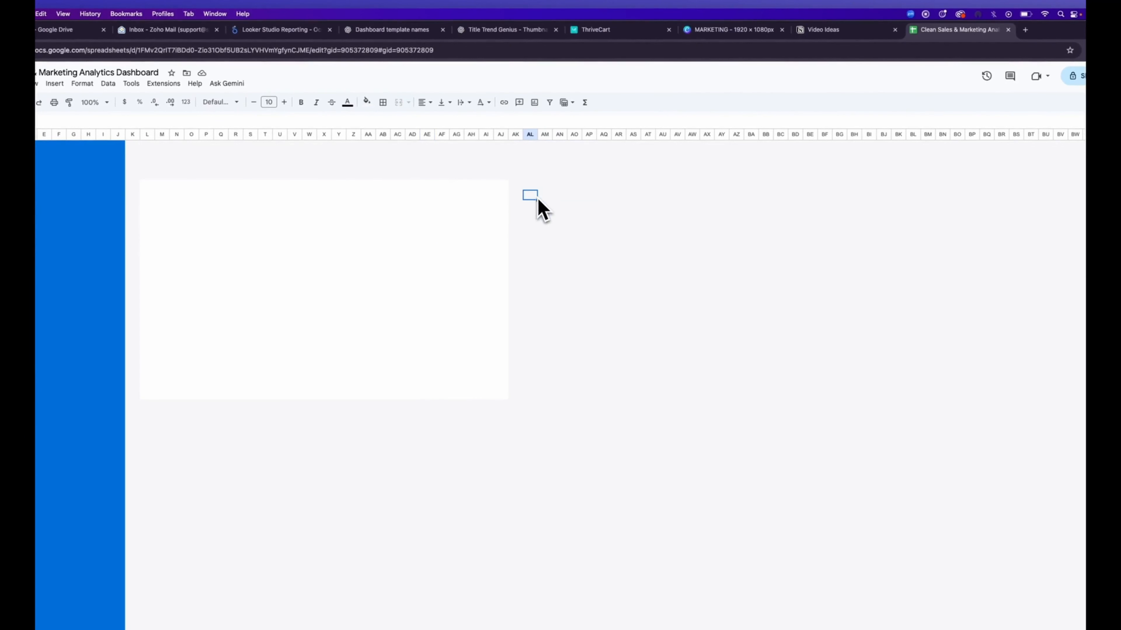
mouse_move(531, 186)
left_mouse_down()
mouse_move(600, 230)
mouse_move(646, 242)
mouse_move(643, 259)
left_mouse_up()
left_click(366, 102)
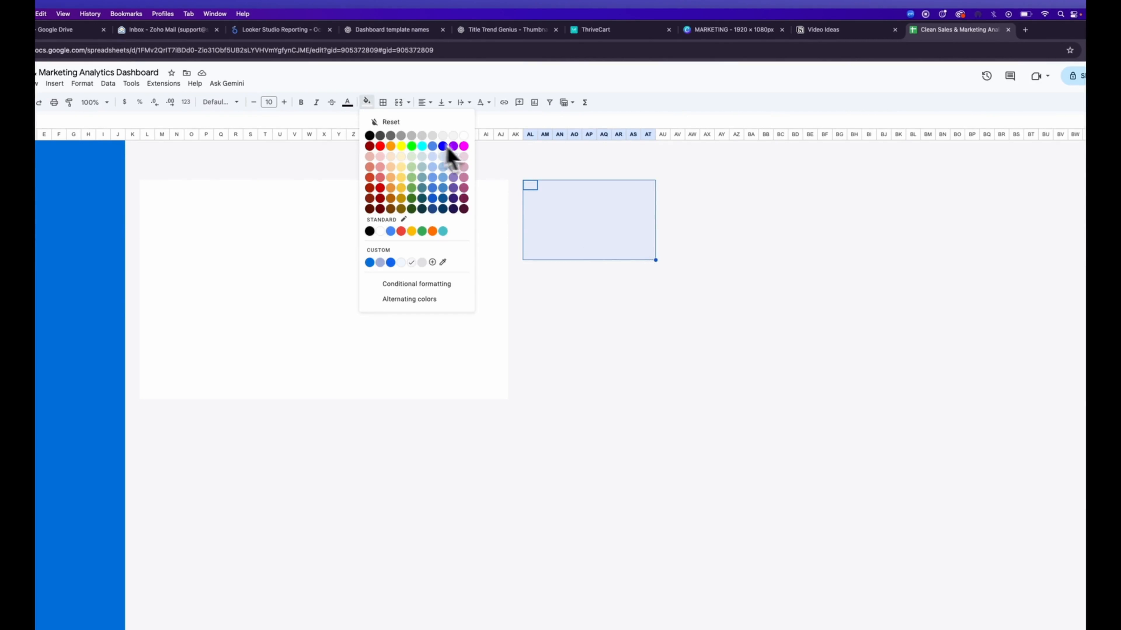
left_click(463, 136)
Step: Duplicate the small white card AL5:AT12 to the range starting at AV5
left_click(679, 188)
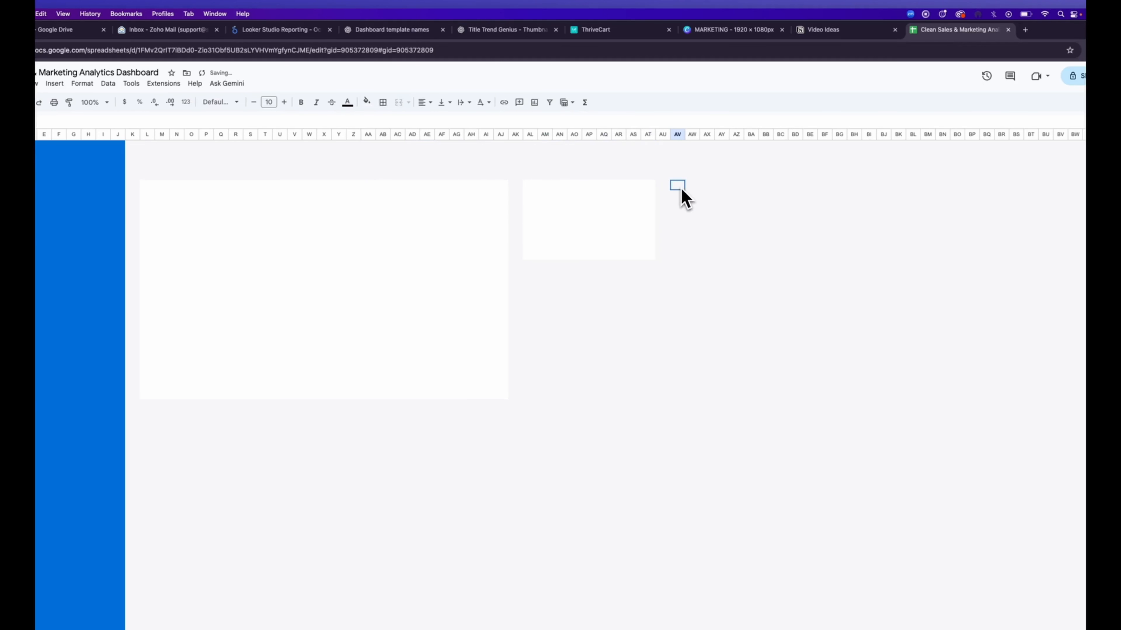
left_click_drag(681, 191, 801, 261)
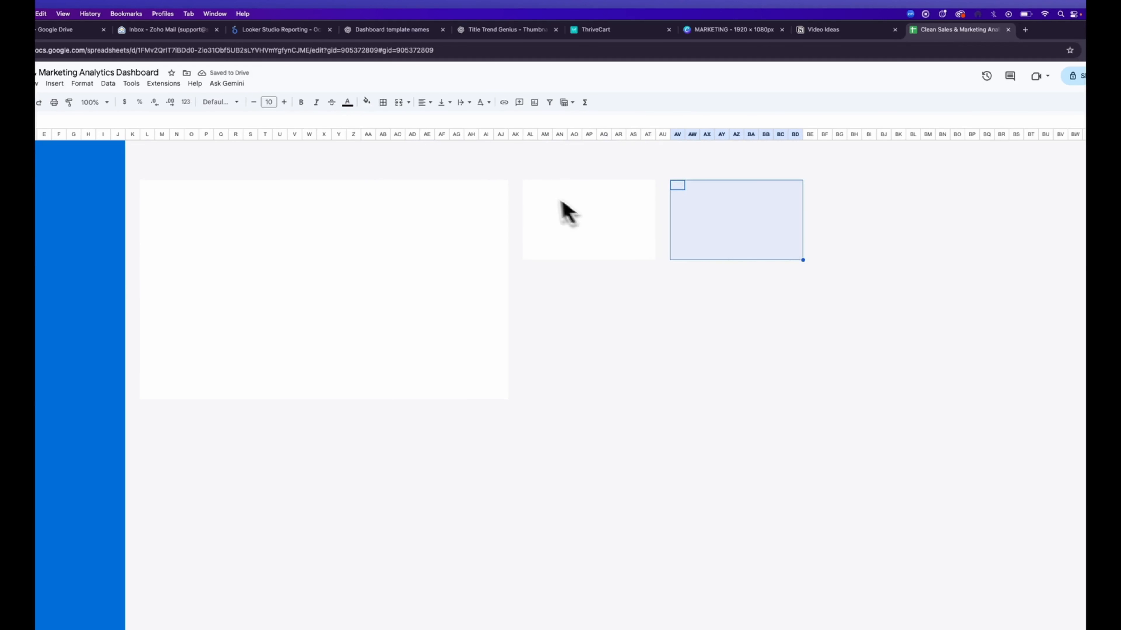
left_click_drag(530, 186, 653, 257)
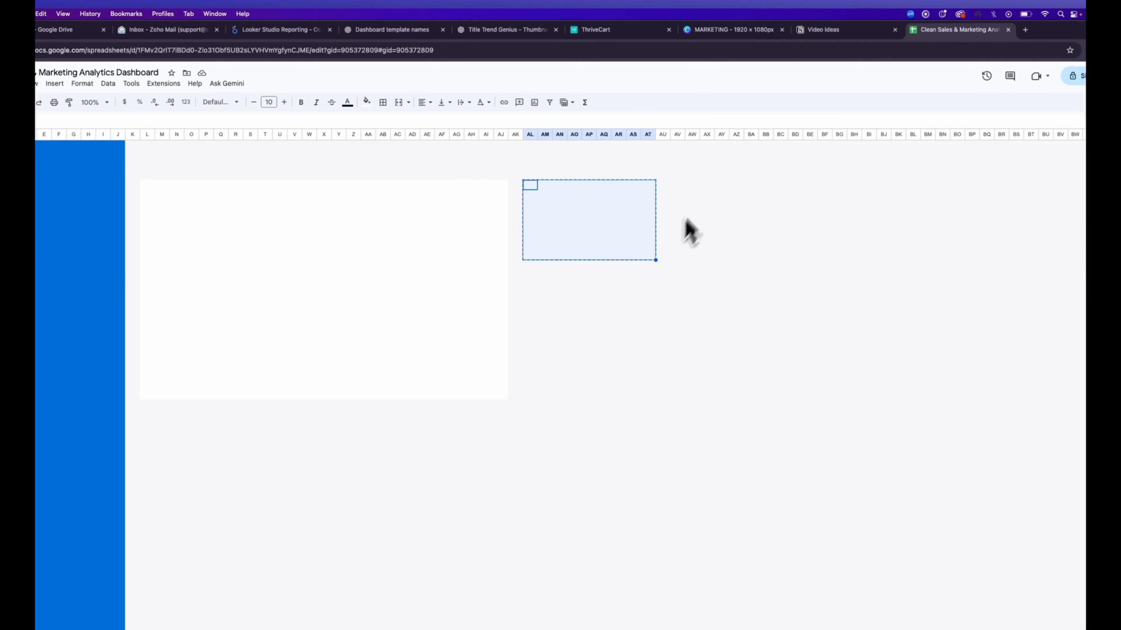
left_click(677, 186)
key("ctrl+v")
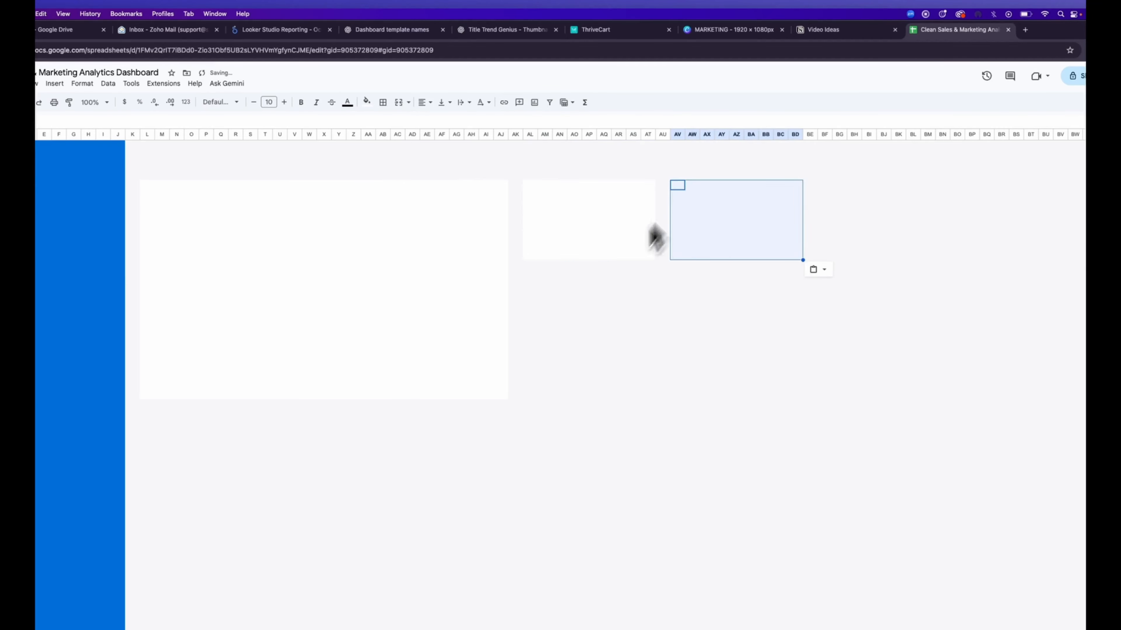
Step: Create a taller card below the first small one by filling AL14:AT26 with white
left_click(589, 305)
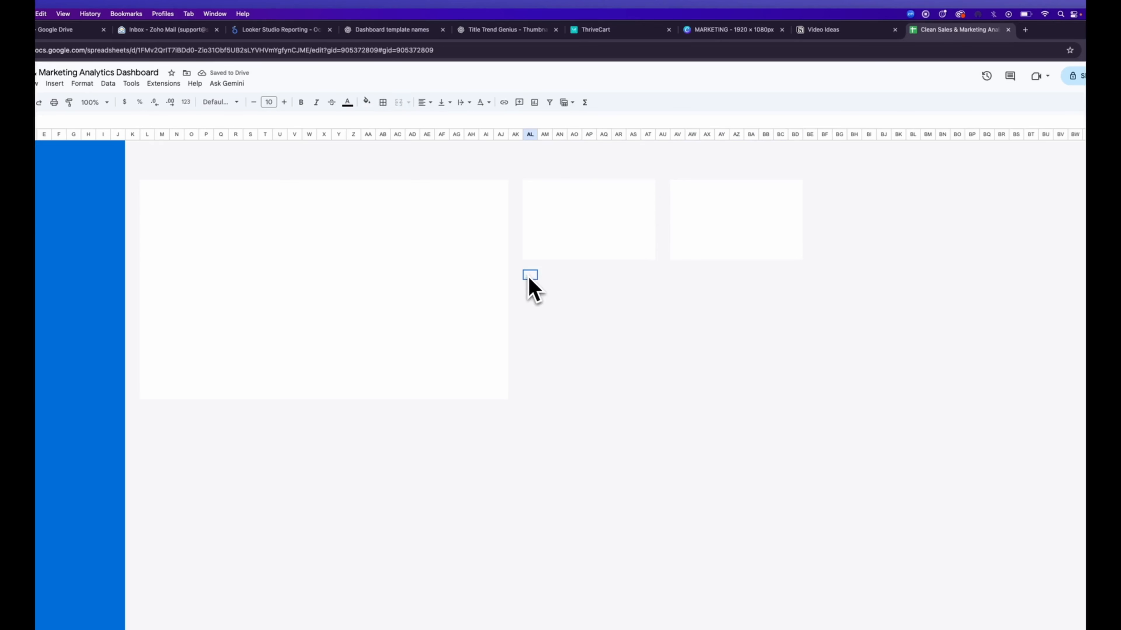
left_click_drag(528, 277, 654, 396)
left_click(368, 102)
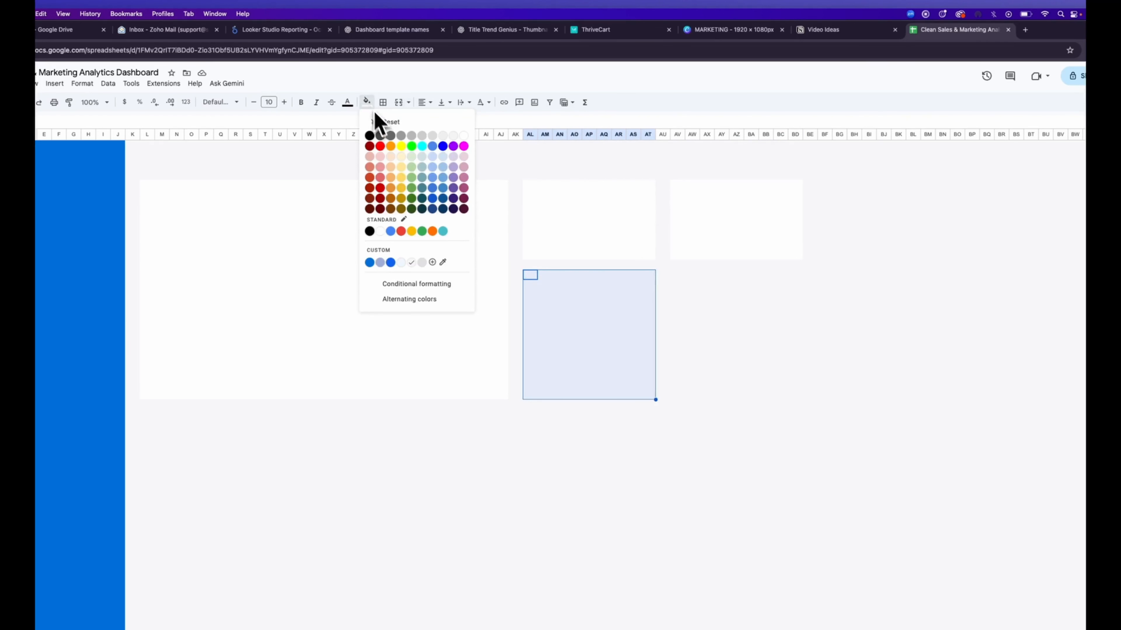
left_click(463, 136)
Step: Duplicate the white card AL14:AT26 to the range starting at AV14
key("cmd+c")
left_click(679, 277)
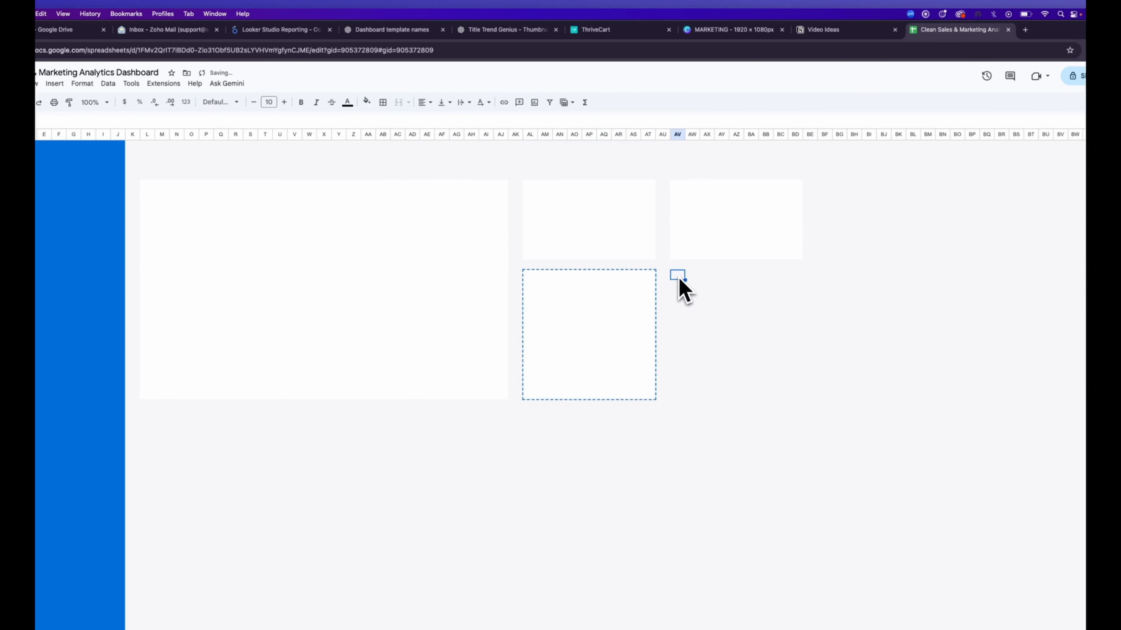
key("cmd+v")
left_click(611, 438)
Step: Create a card below the large one by filling L28:AD46 with white
left_click_drag(146, 415, 403, 556)
left_click_drag(478, 513, 475, 553)
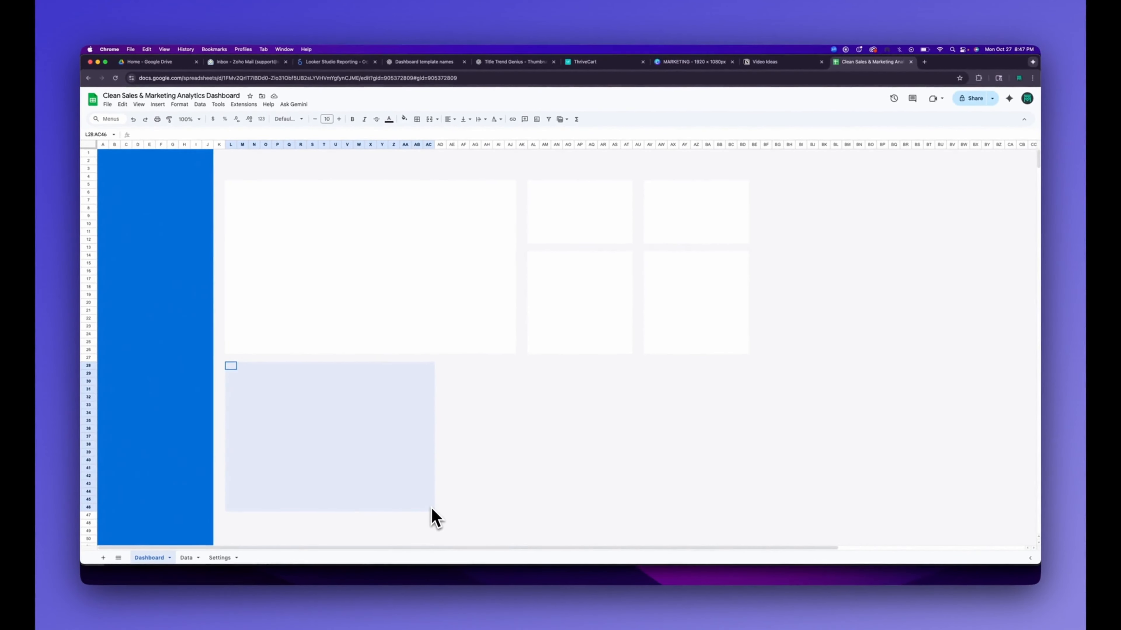
left_click_drag(432, 508, 438, 508)
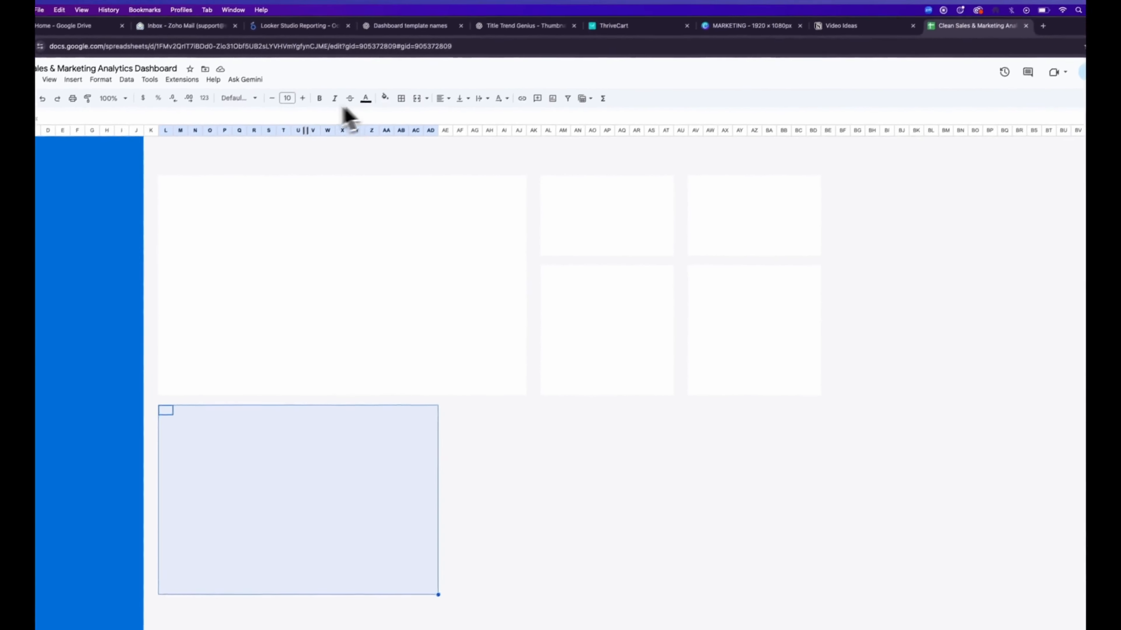
left_click(404, 119)
left_click(476, 138)
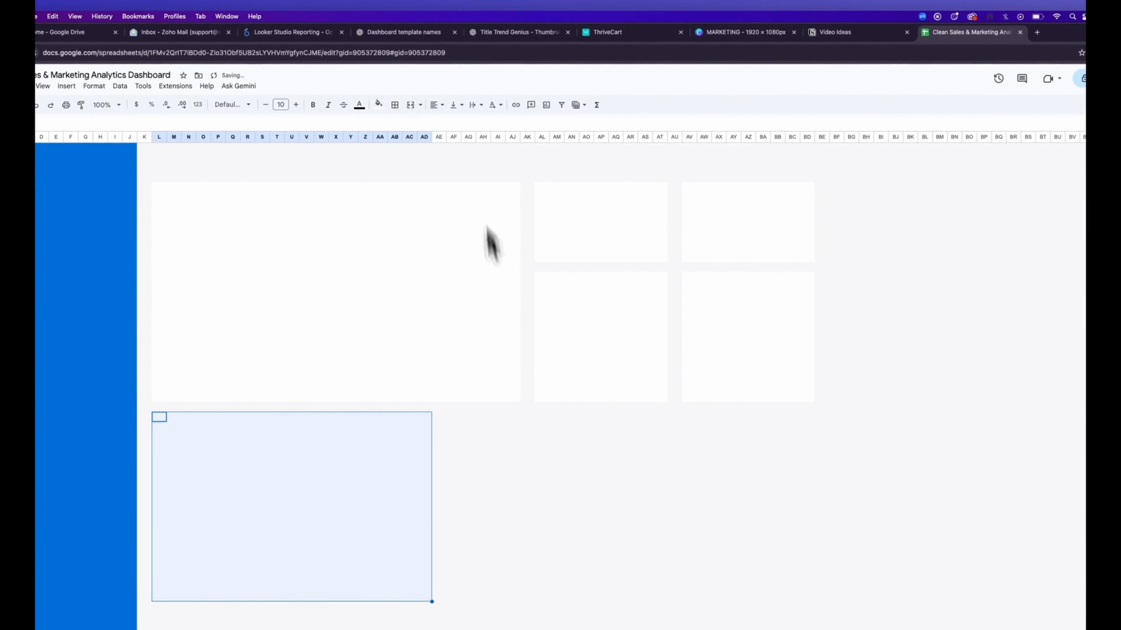
Step: Create a wide card beside the lower one by filling AF28:BD46 with white
left_click_drag(463, 422, 805, 603)
left_click_drag(774, 554, 768, 551)
left_click(341, 42)
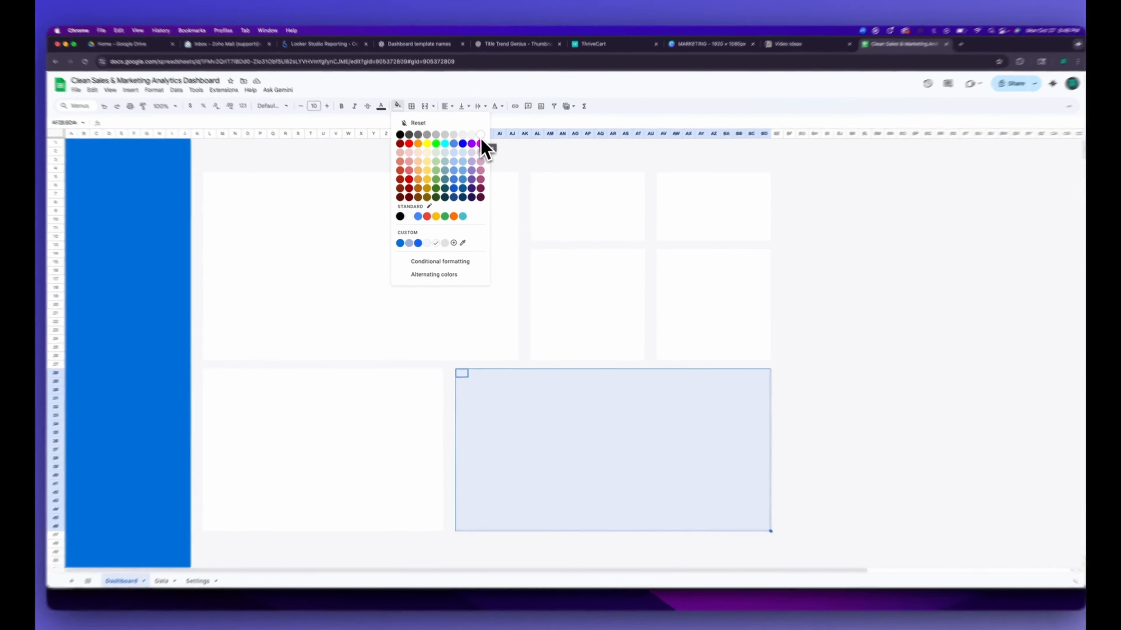
left_click(481, 145)
left_click(580, 454)
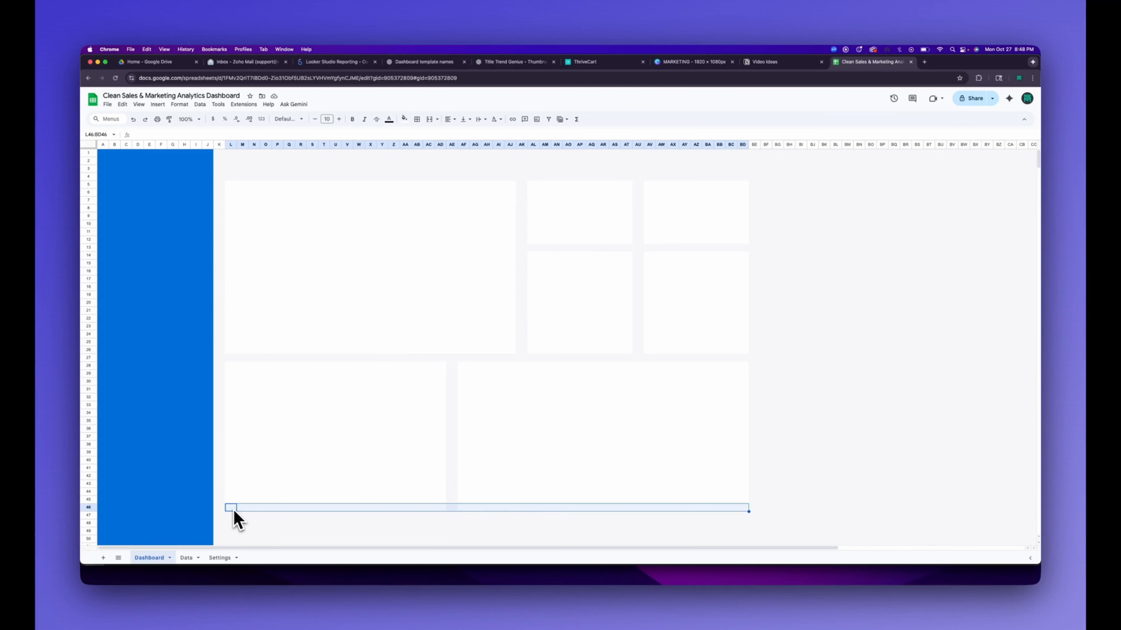
Step: Extend both lower cards by copying row segment L46:BD46 into rows 47 to 49
key("cmd+c")
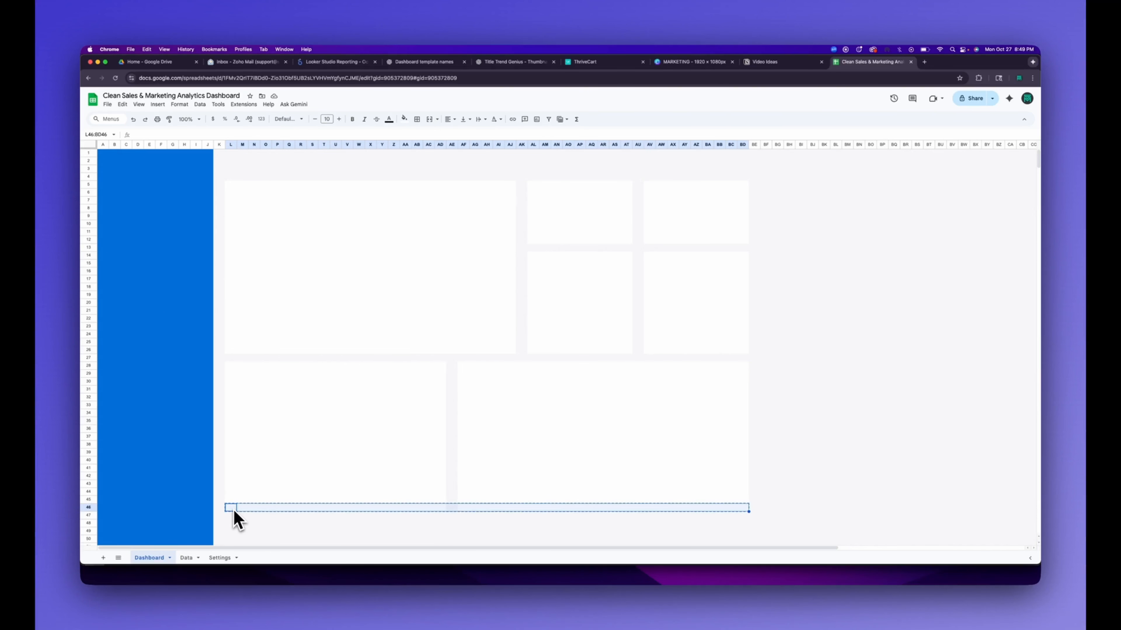
left_click(233, 513)
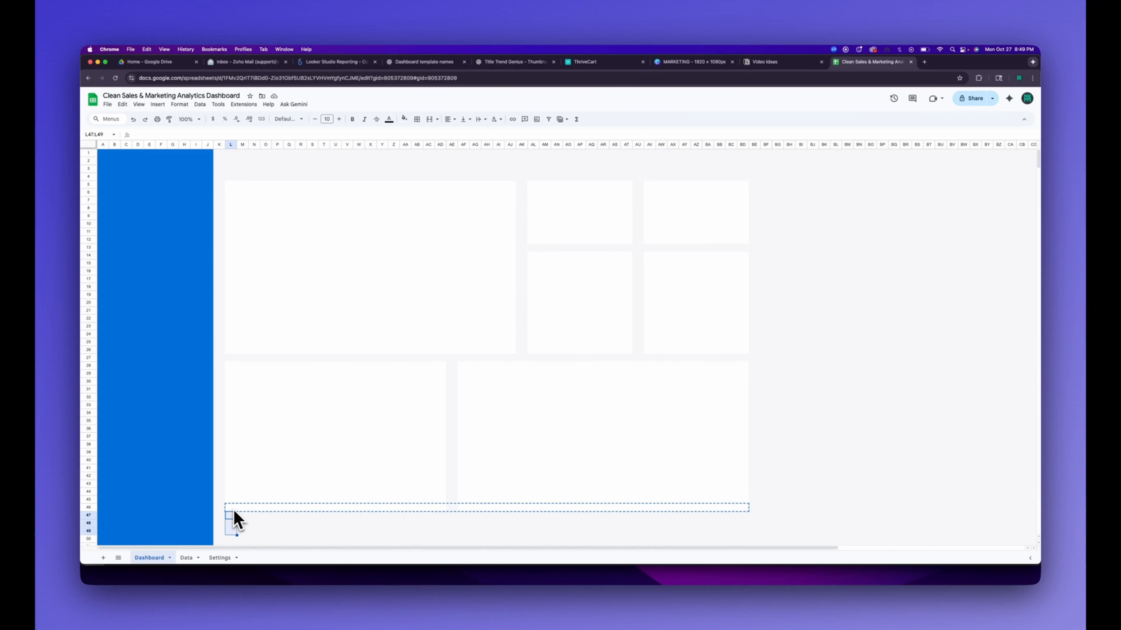
key("cmd+v")
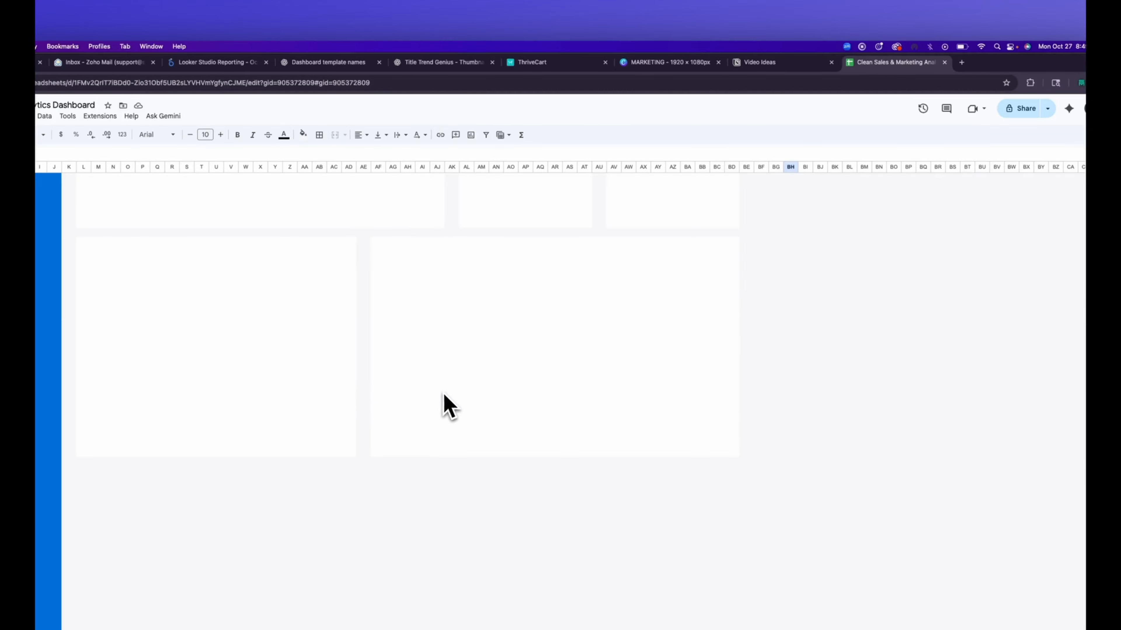
Step: Duplicate the two lower cards L28:BD49 to the range starting at L51
left_click_drag(84, 244, 738, 453)
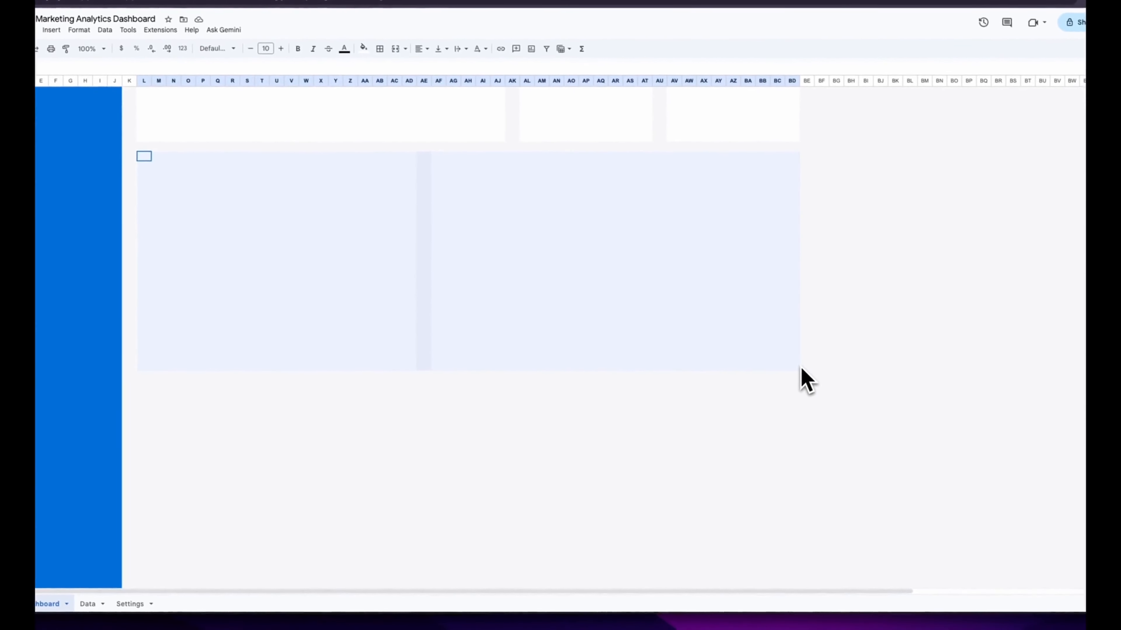
key("super+c")
left_click(220, 367)
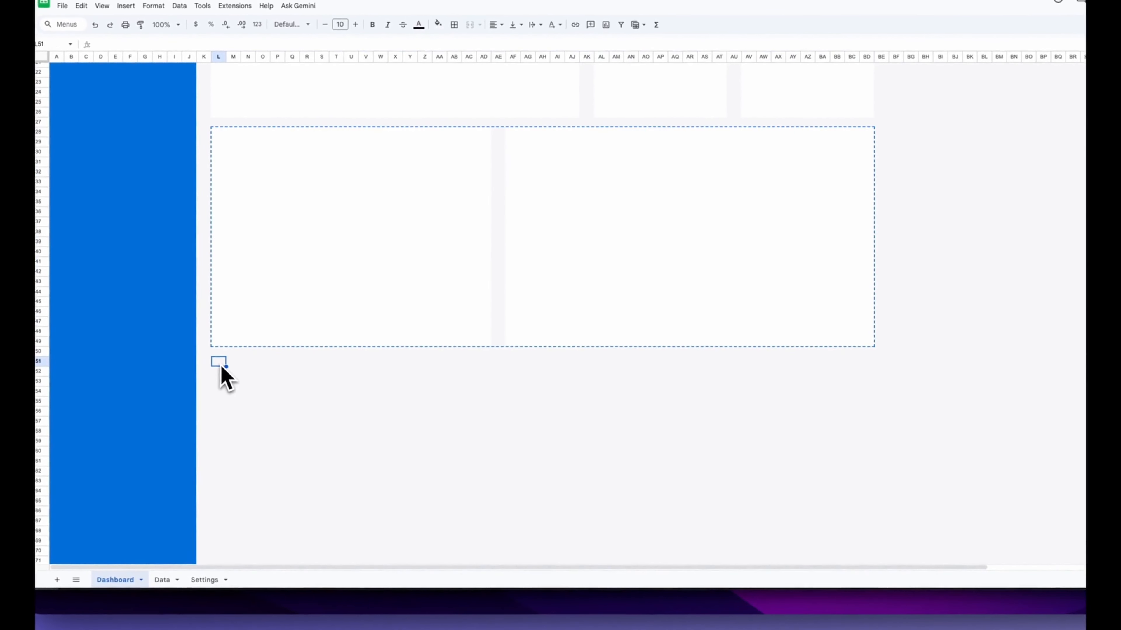
key("super+v")
left_click(882, 346)
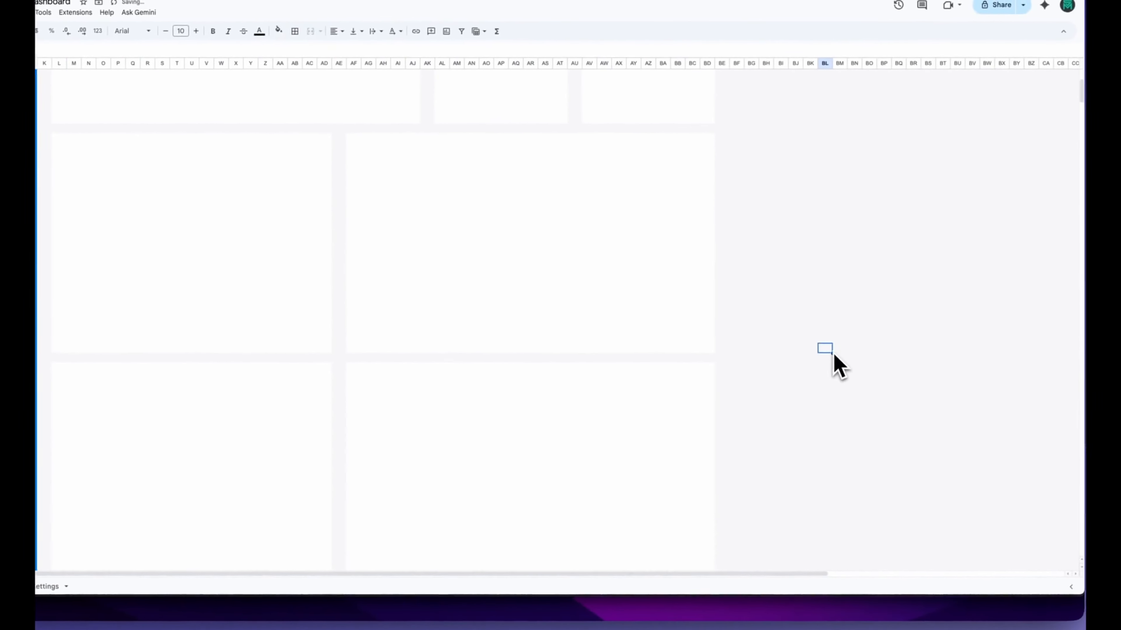
scroll(878, 353, "up", 5)
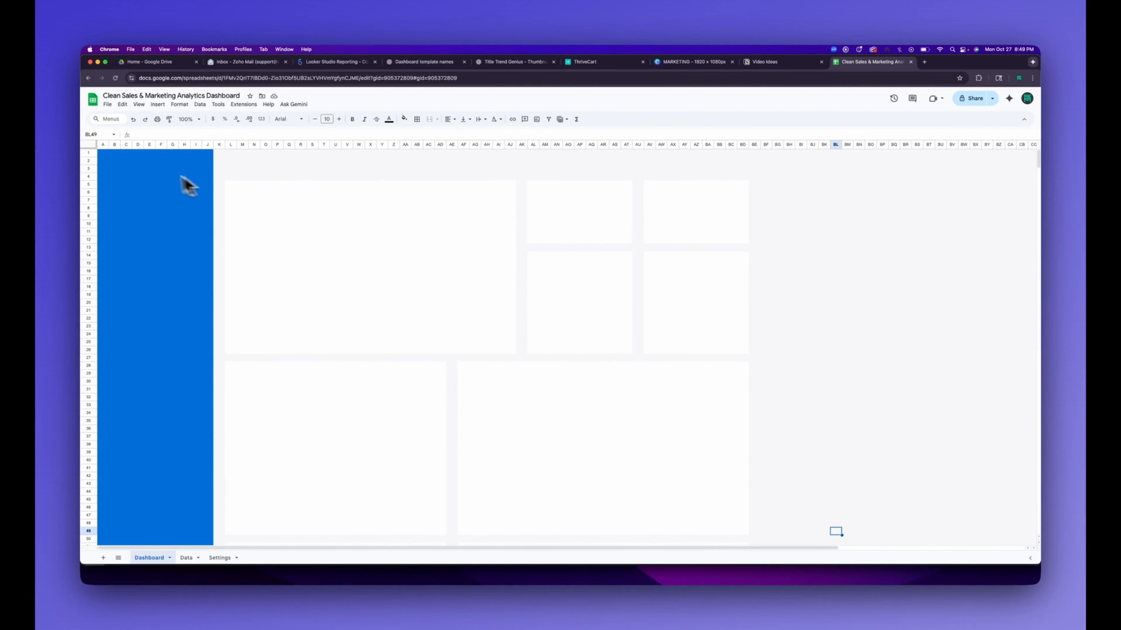
Step: Set the height of all rows 1 to 1000 to 30 pixels
left_click(92, 155)
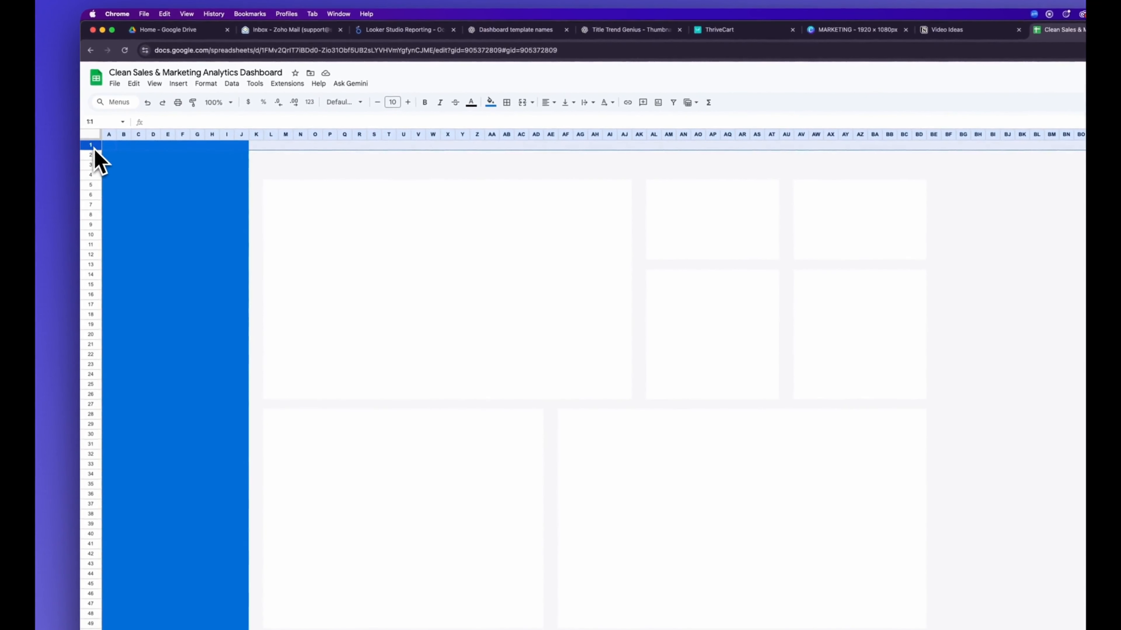
key("super+shift+Down")
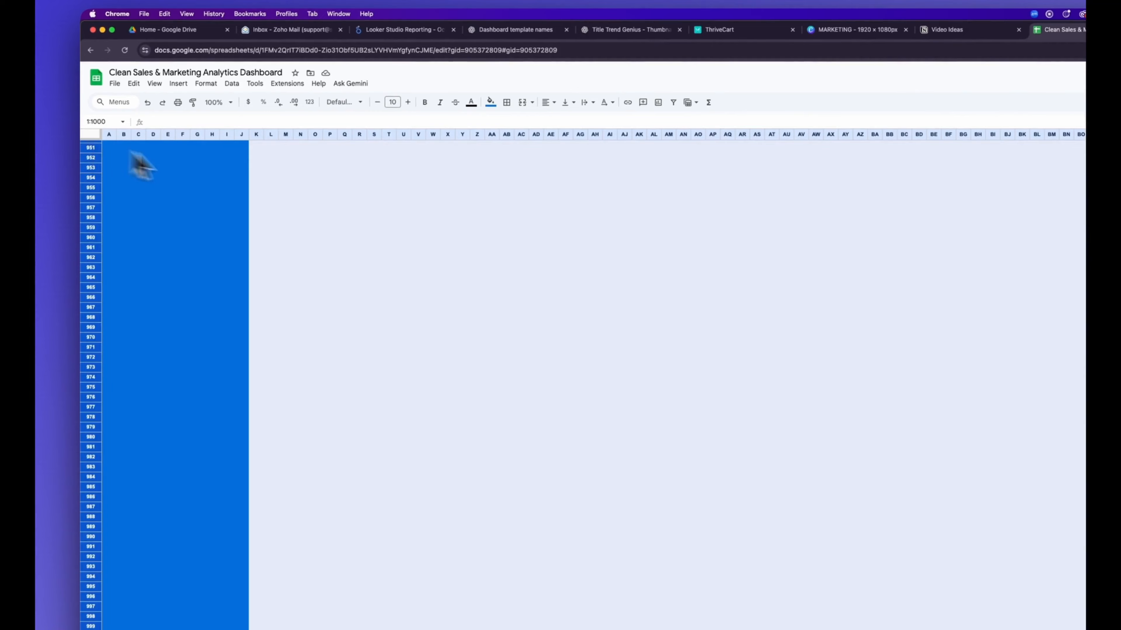
right_click(331, 232)
left_click(371, 385)
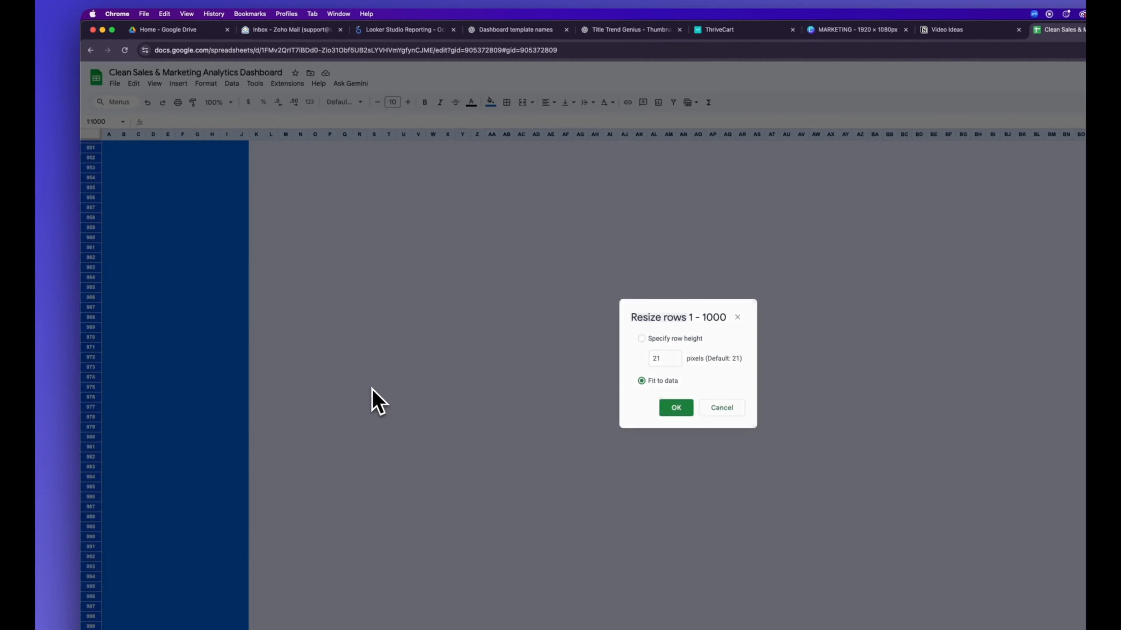
double_click(668, 359)
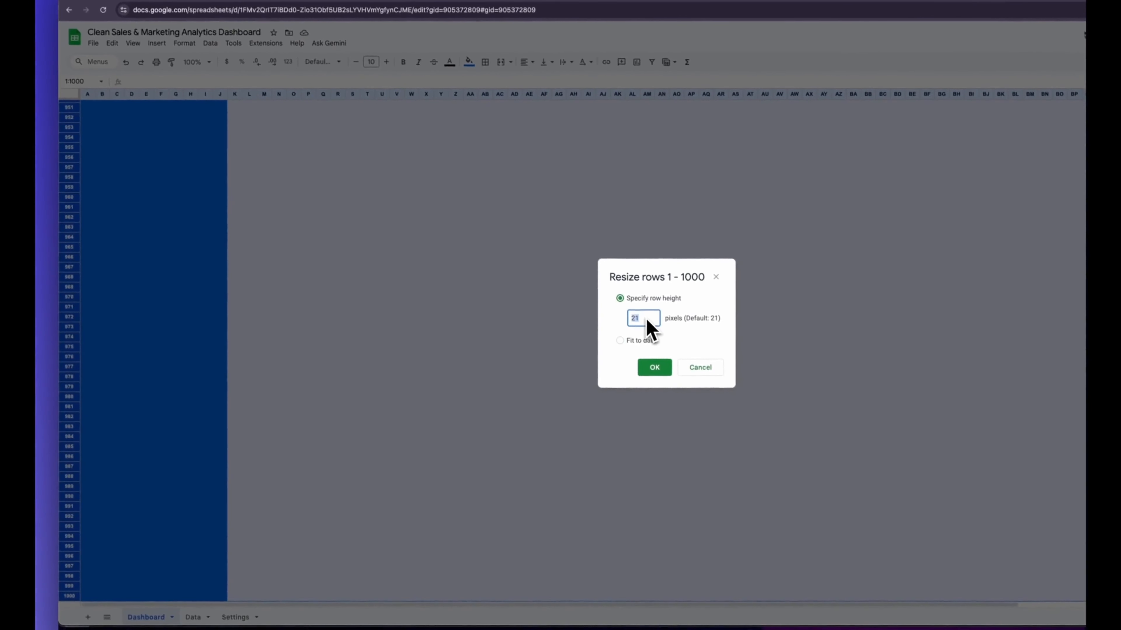
type("30")
key("Return")
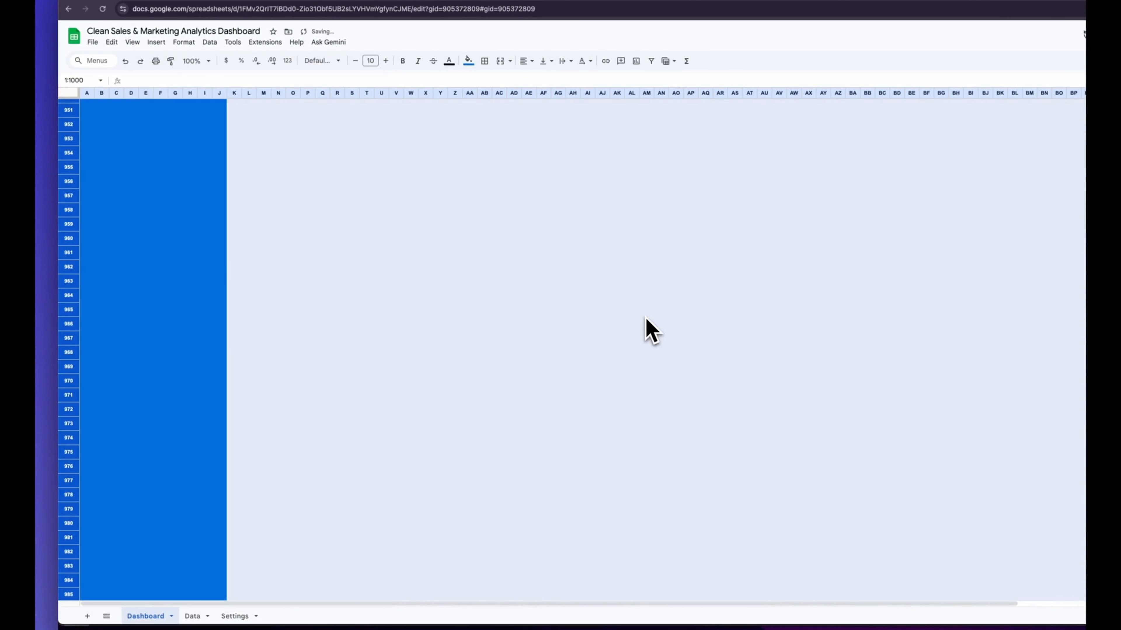
left_click(186, 294)
key("ctrl+Up")
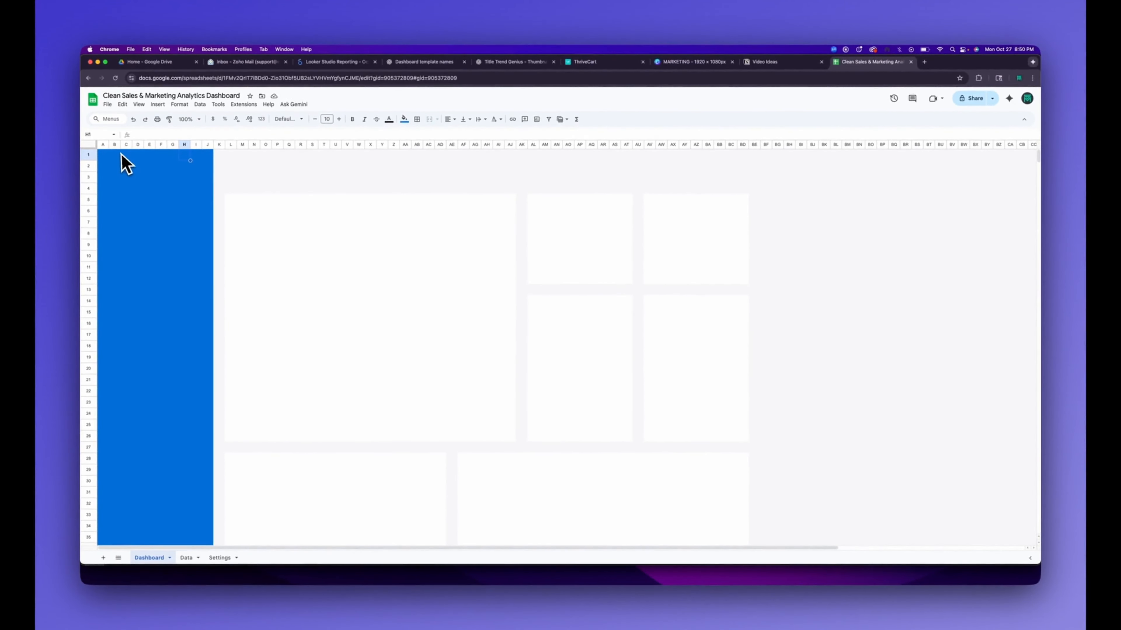
Step: Apply the Roboto font to the entire sheet
left_click(88, 144)
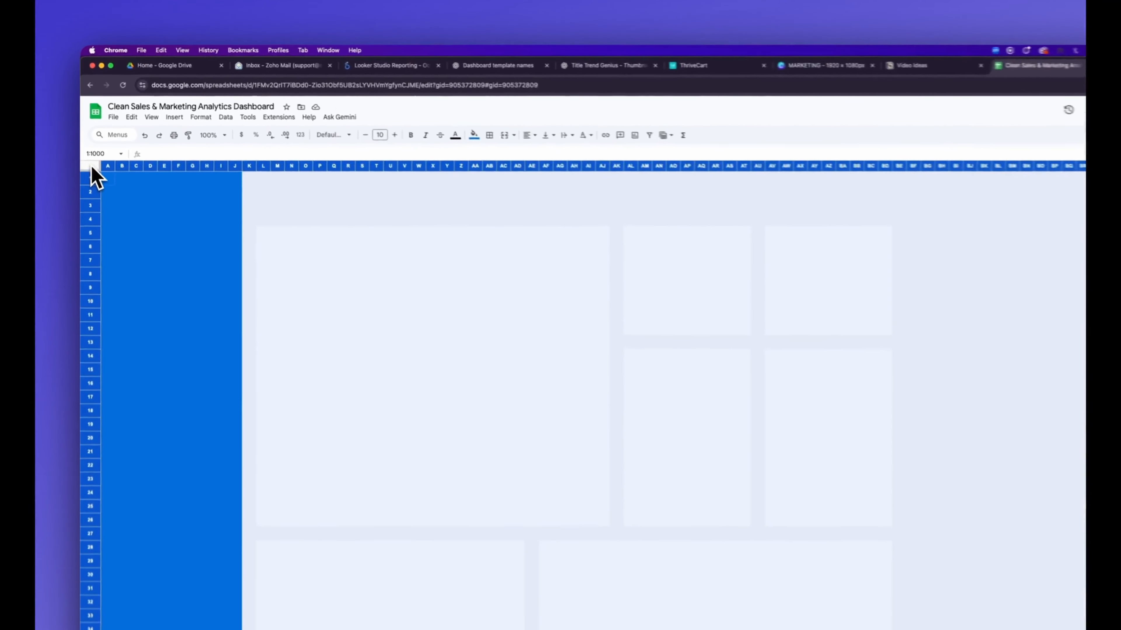
left_click(295, 119)
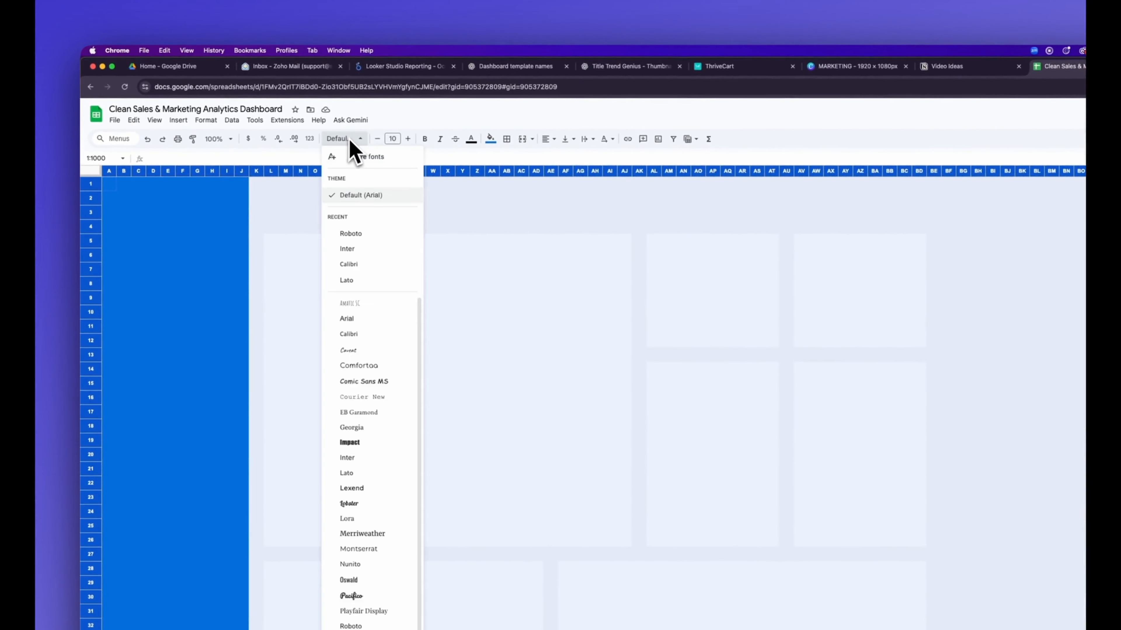
left_click(362, 234)
Step: Enter the title "Dashboard" in L3 above the large card and make it bold
left_click(271, 213)
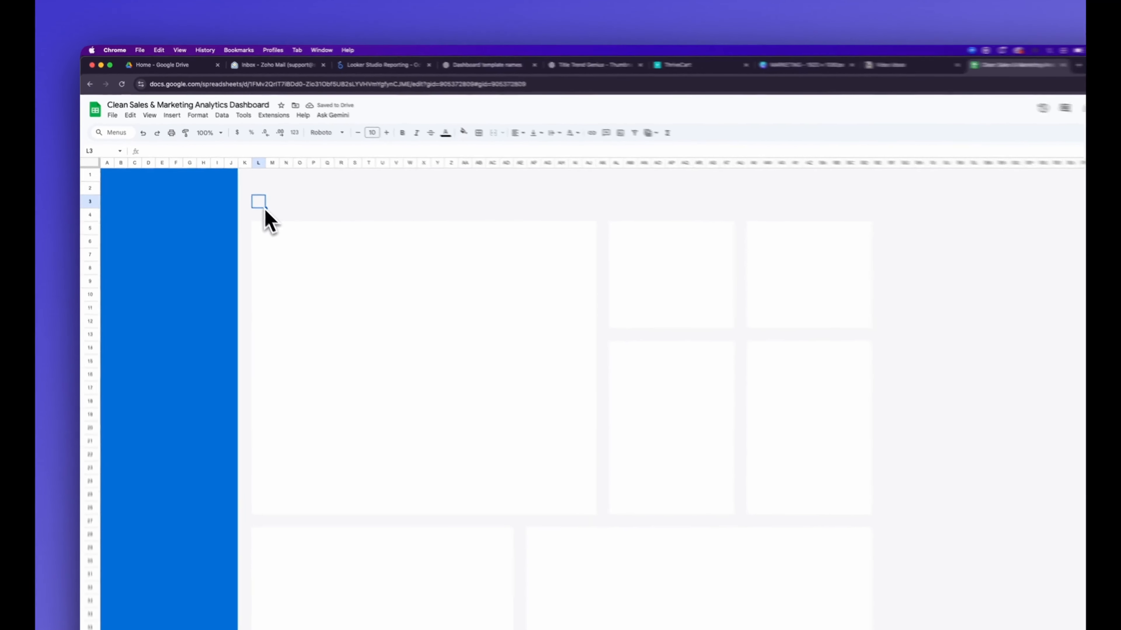
type("Dashboard")
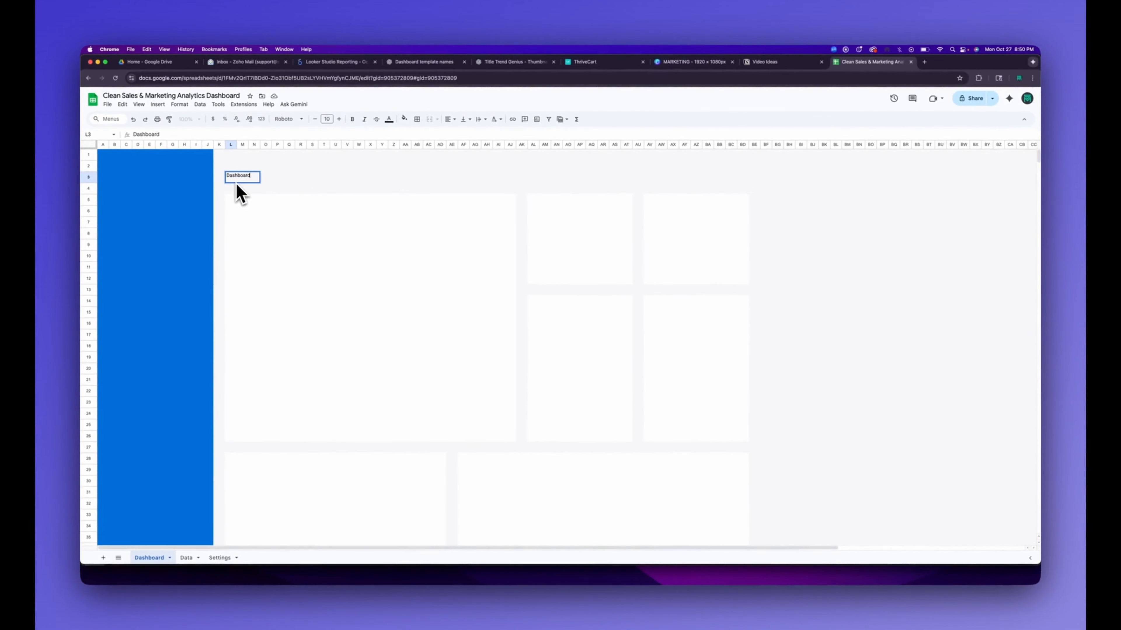
key("Return")
key("Up")
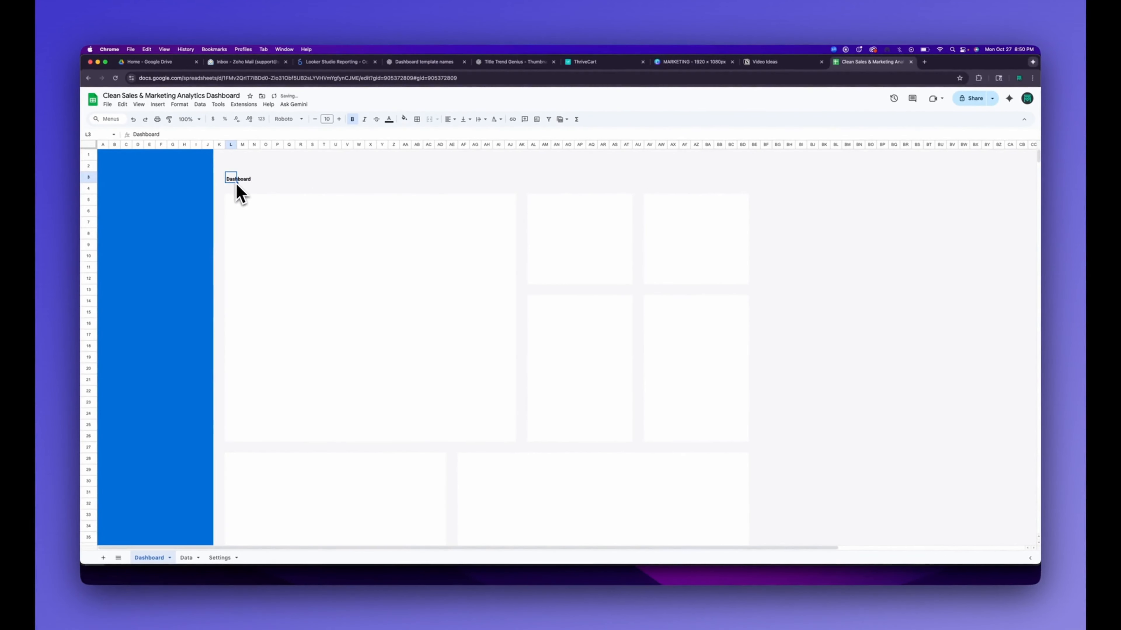
Step: Merge L3:U3 for the dashboard title and set its font size to 18
left_click_drag(235, 181, 341, 185)
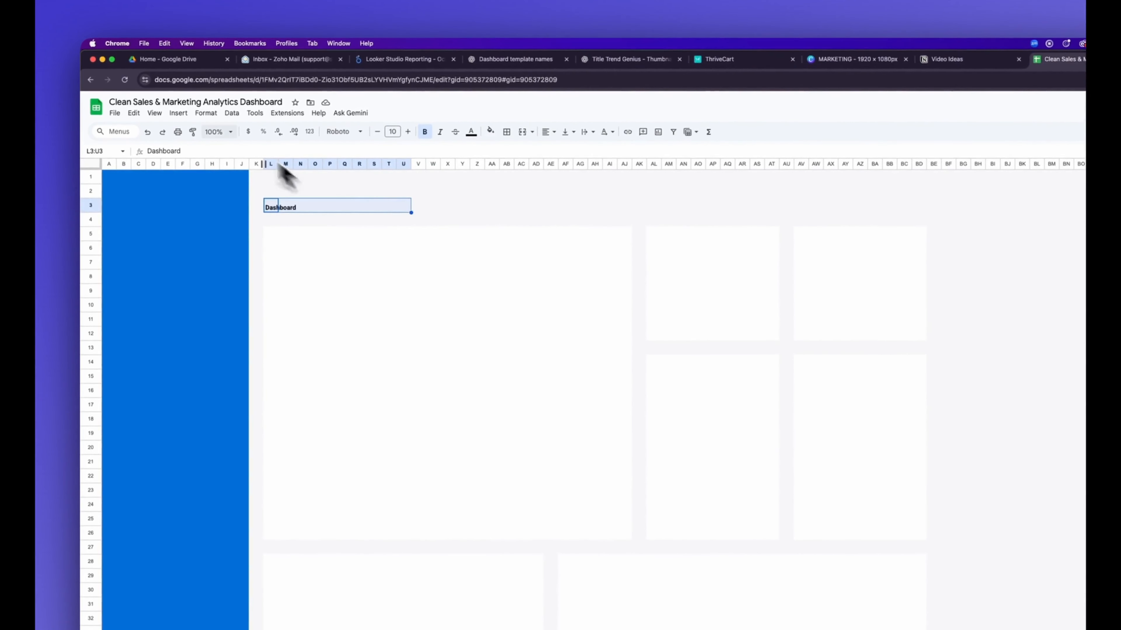
left_click(205, 113)
mouse_move(272, 270)
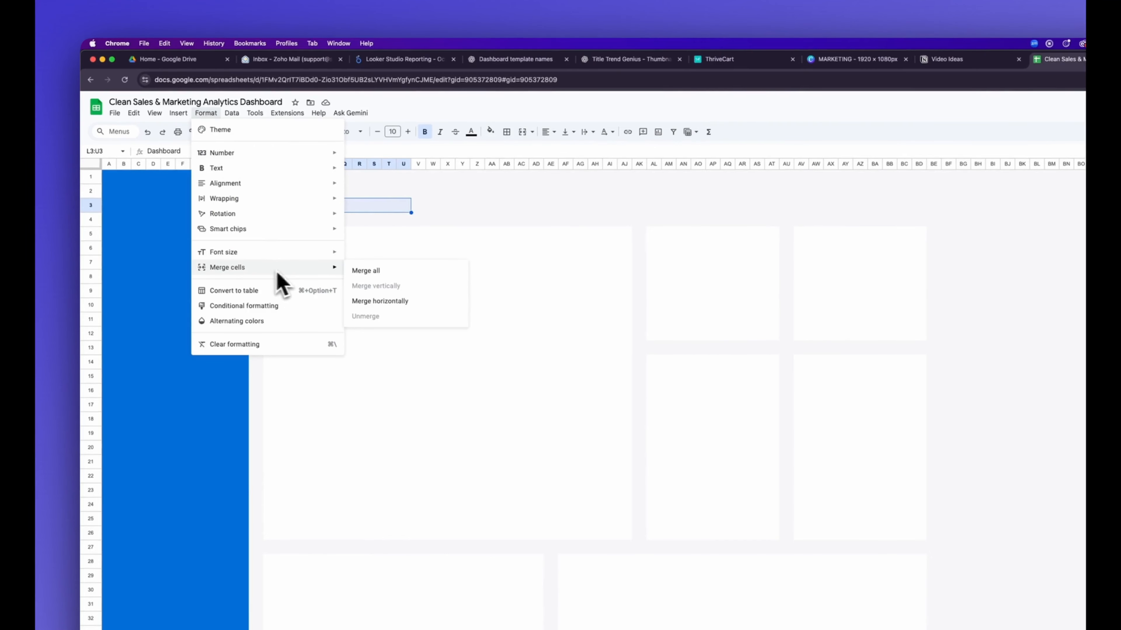
left_click(387, 276)
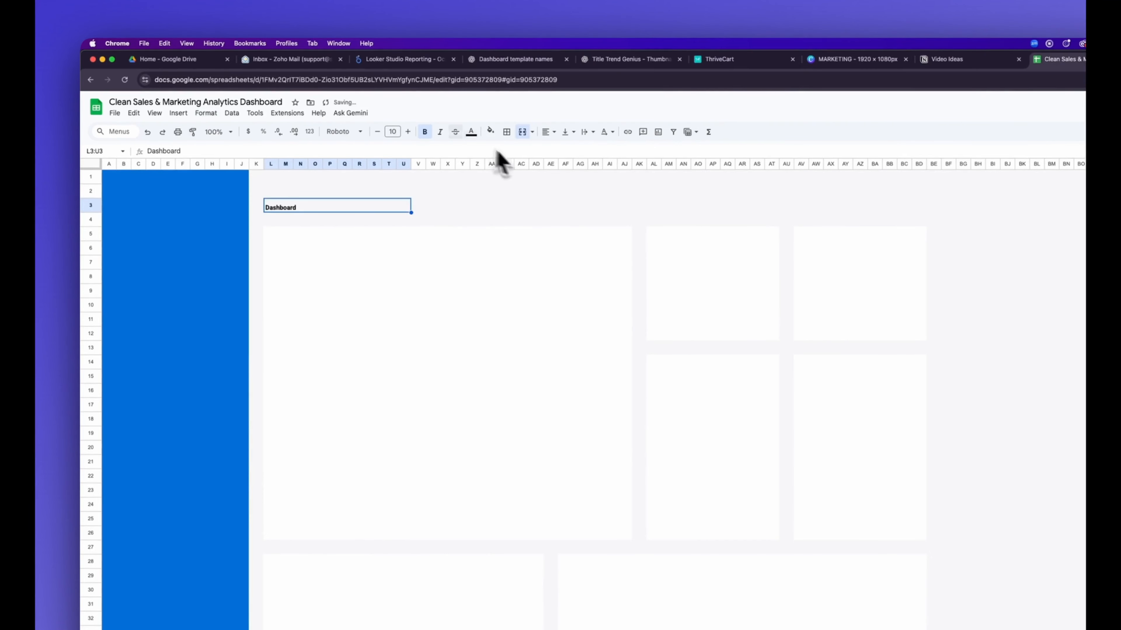
left_click(408, 132)
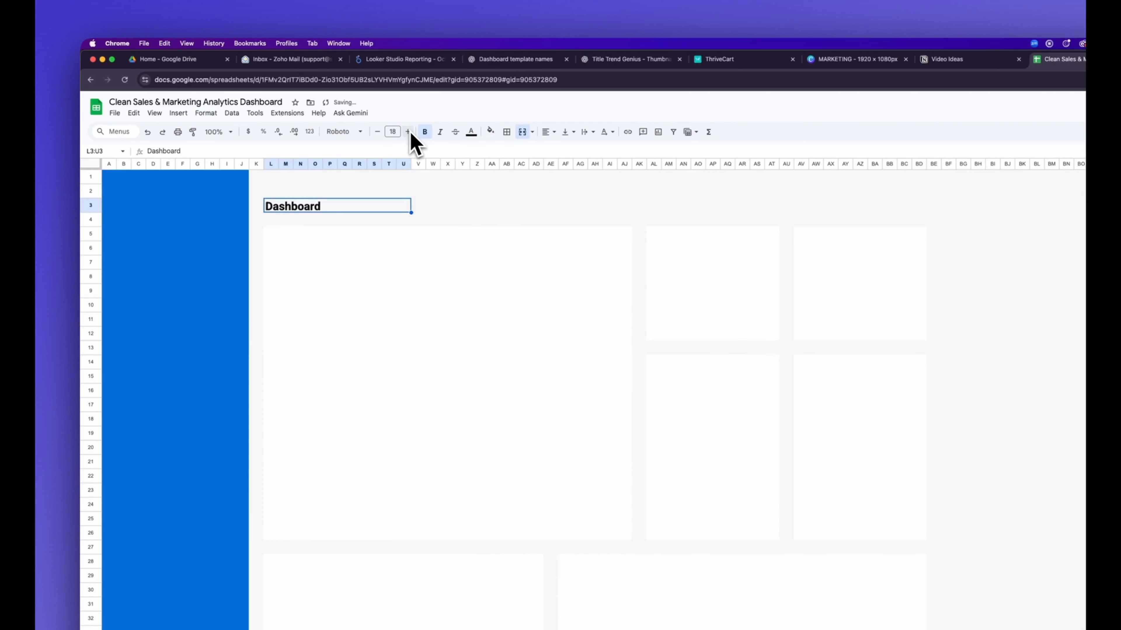
left_click(447, 191)
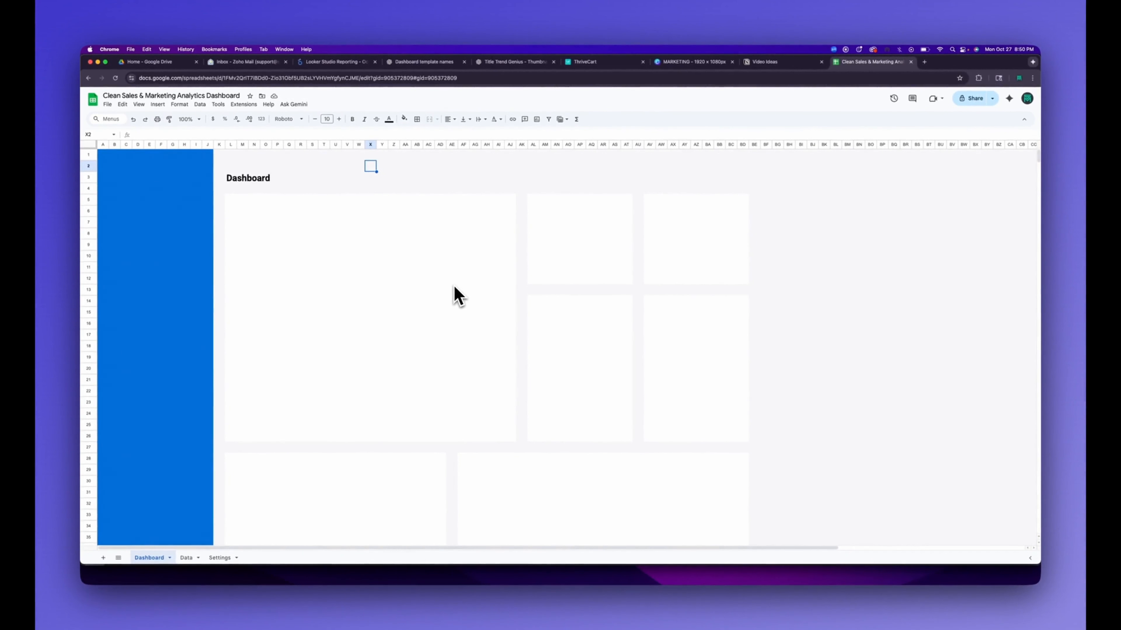
Step: Enter the heading "Current Month" in M6 of the large card and format it bold at size 14
left_click(244, 213)
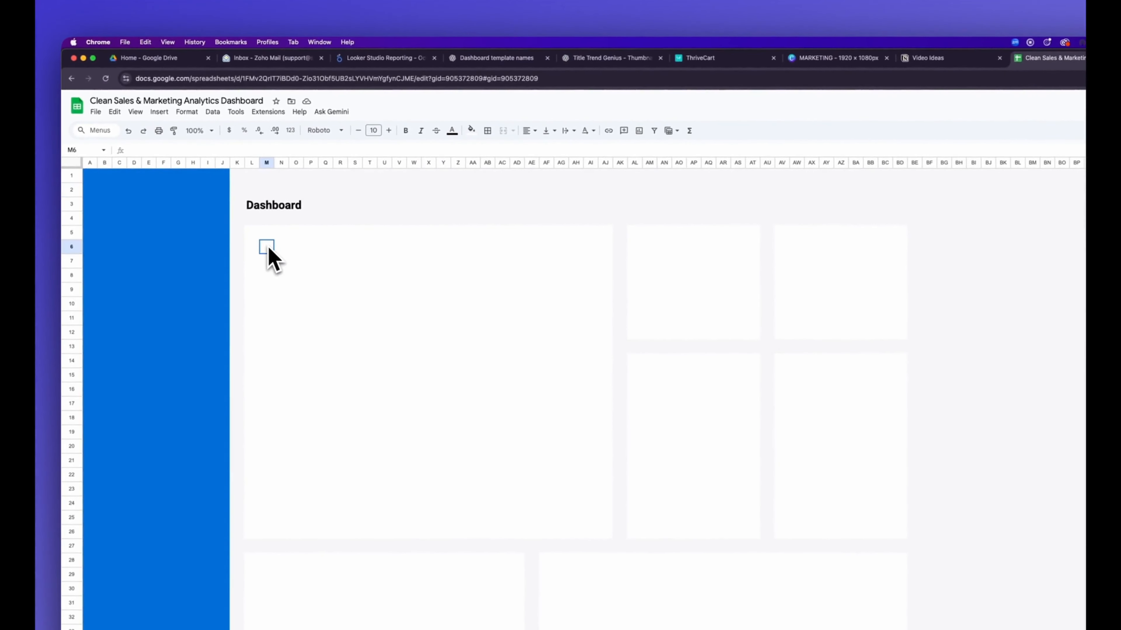
type("Current Month")
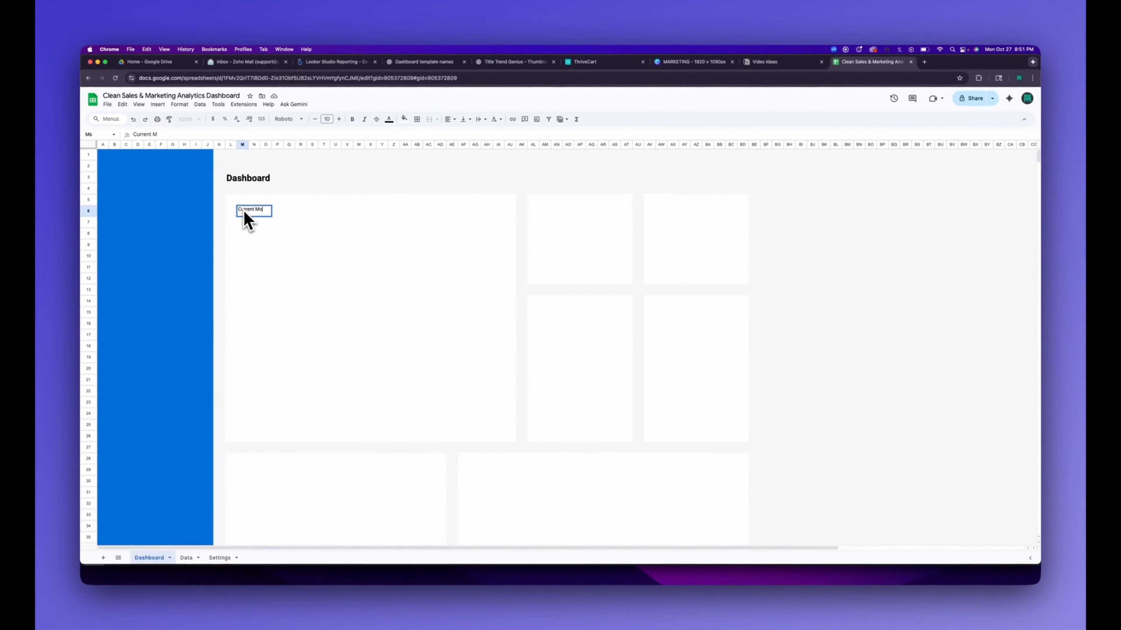
key("Return")
left_click(243, 210)
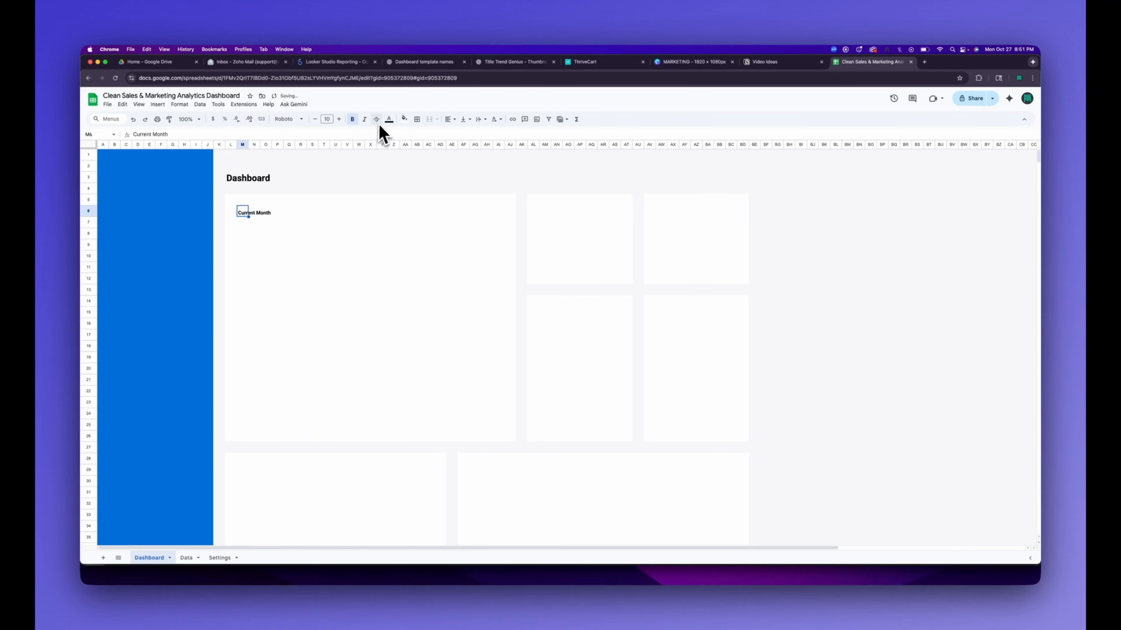
left_click(339, 119)
left_click(339, 120)
left_click(340, 119)
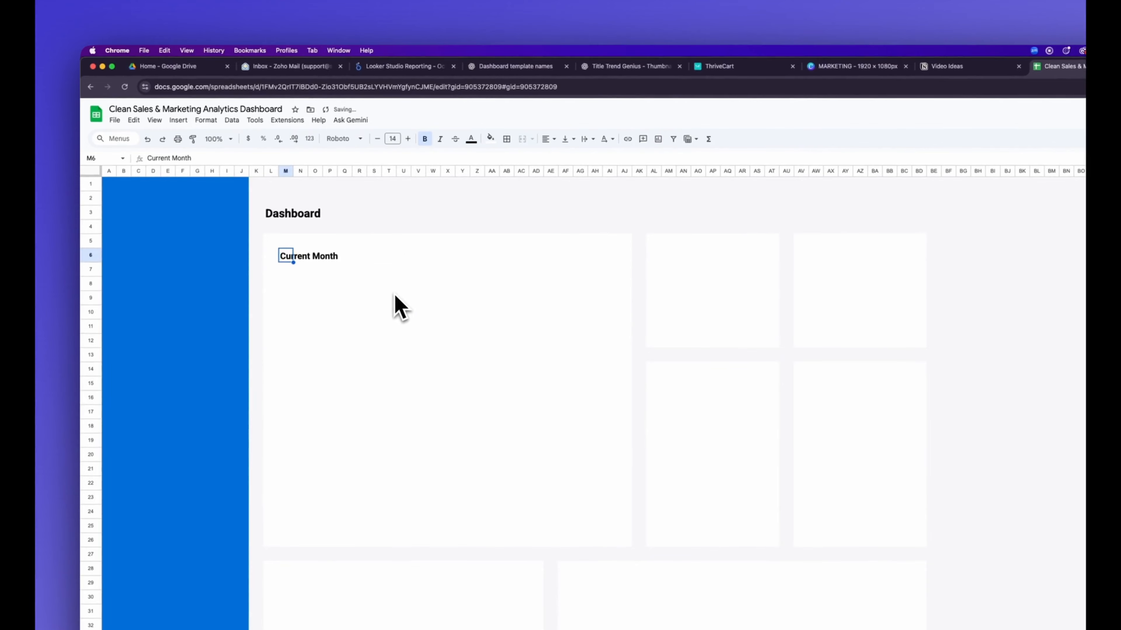
Step: Merge M6:U6 into one cell for the "Current Month" heading
left_click_drag(287, 258, 401, 261)
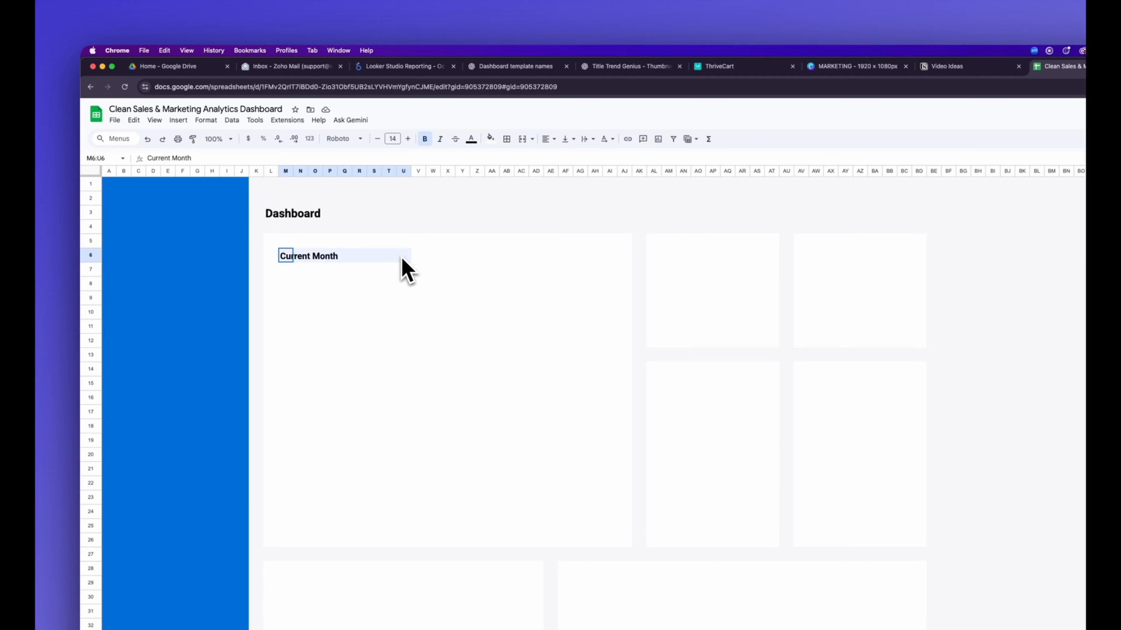
left_click(206, 121)
mouse_move(228, 175)
mouse_move(244, 277)
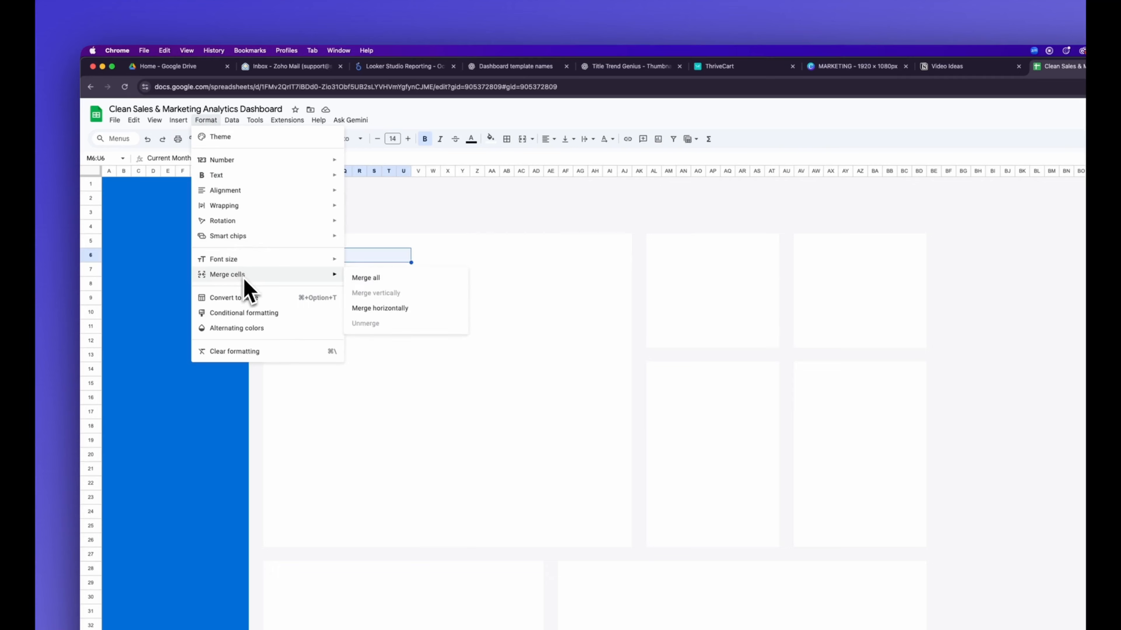
left_click(373, 285)
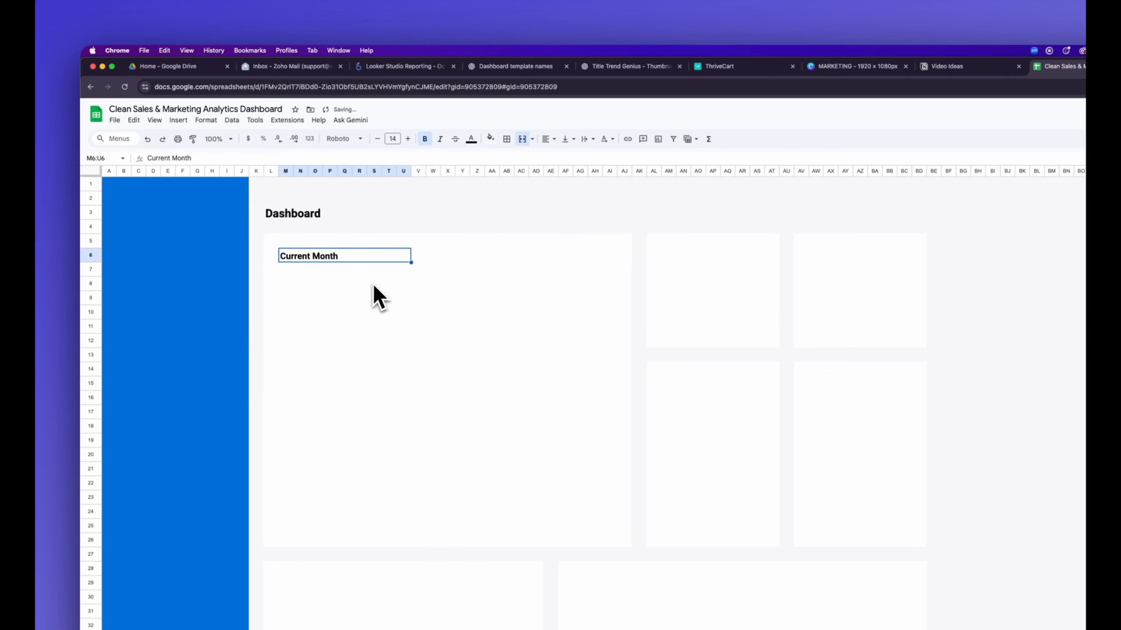
Step: Copy the "Current Month" heading to W6 and change the copy's text to "Previous Month"
key("super+c")
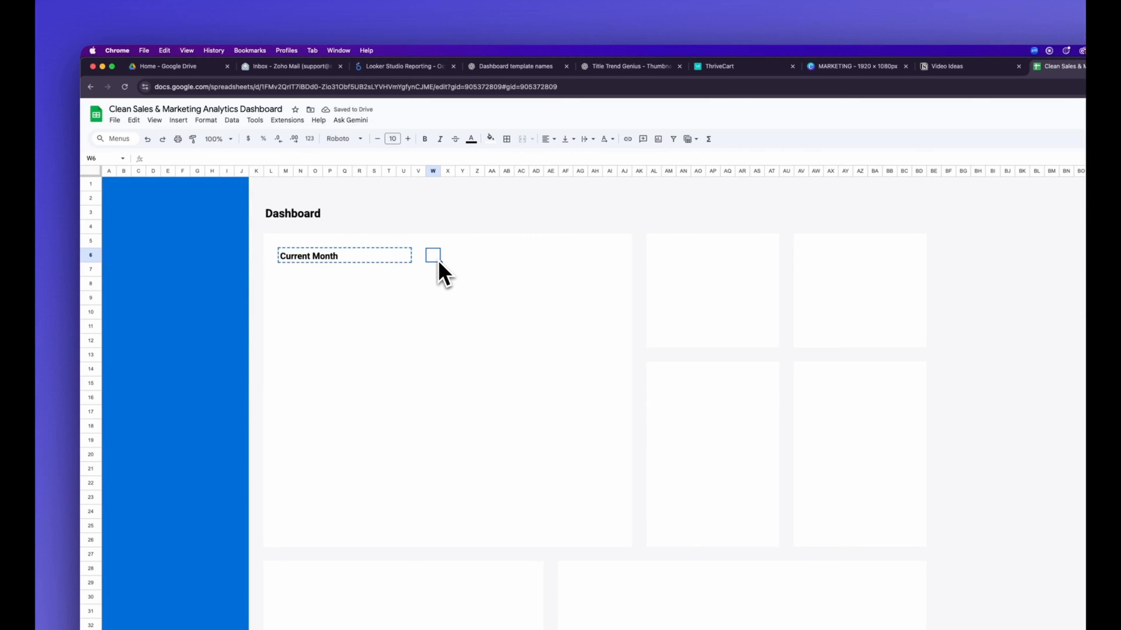
key("super+v")
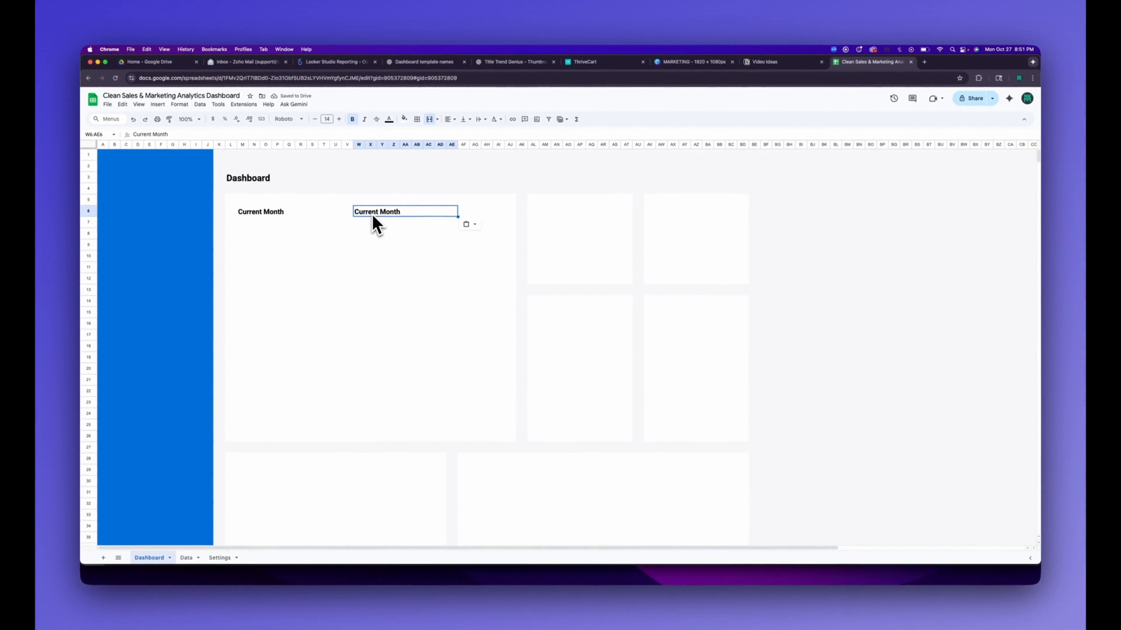
type("Previo")
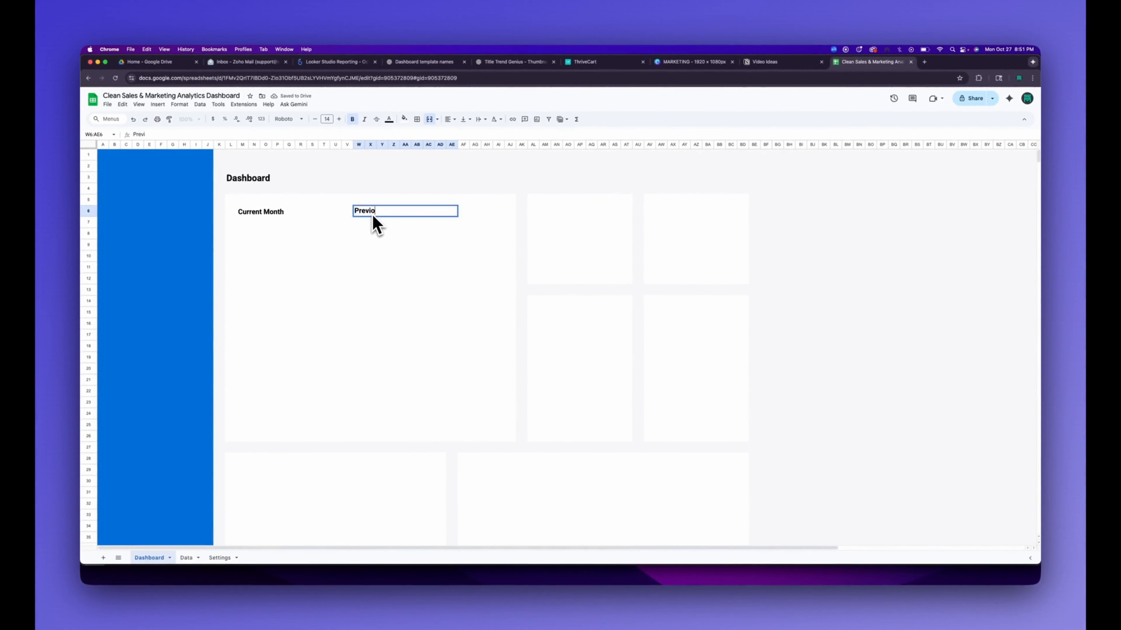
type("us Month")
key("Return")
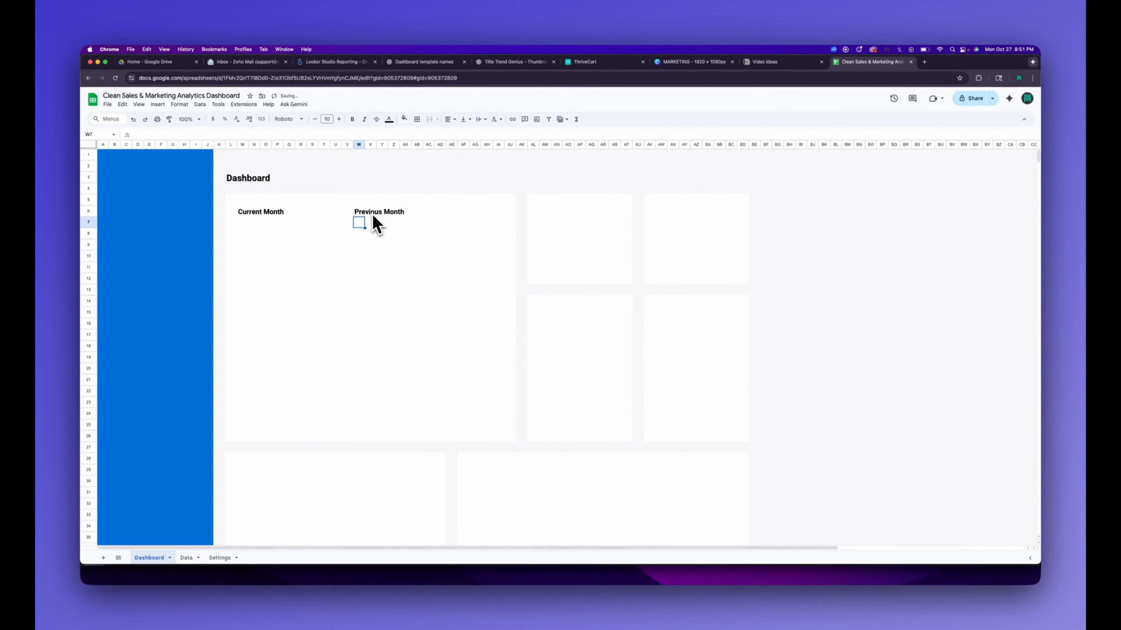
Step: Enter the placeholder amount $150,000 in M7 under the "Current Month" heading
left_click(244, 225)
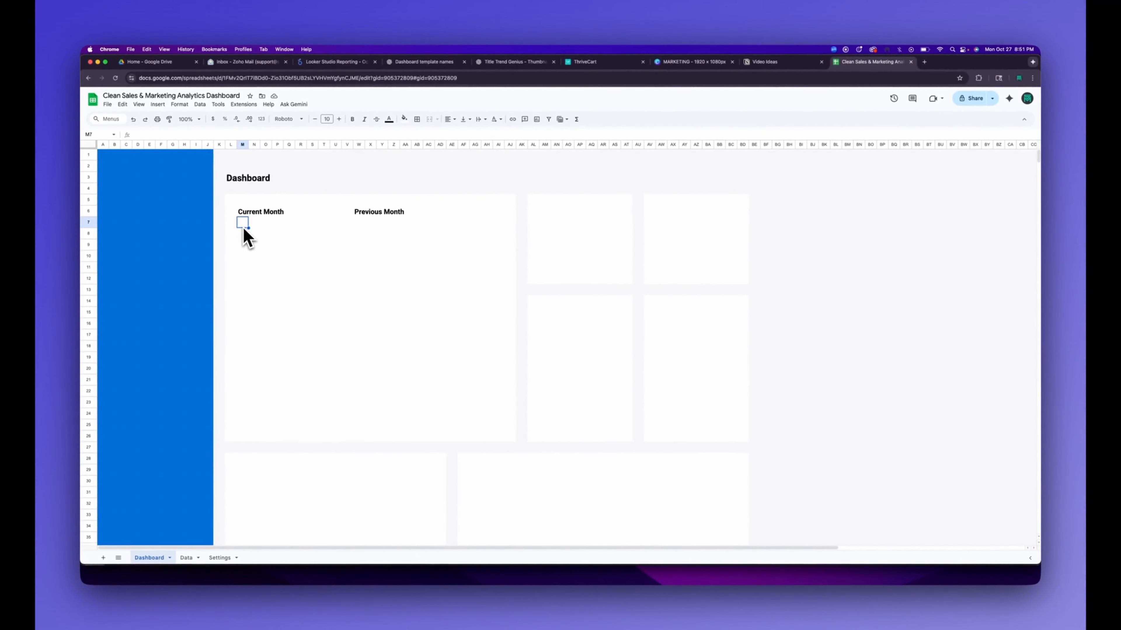
type("$")
type("150")
type(",")
key("Tab")
Step: Merge M7:U7 into one cell for the current month's amount
left_click(243, 226)
key("shift+Right")
key("shift+Right")
key("shift+Right")
key("shift+Right")
key("shift+Right")
key("shift+Right")
key("shift+Right")
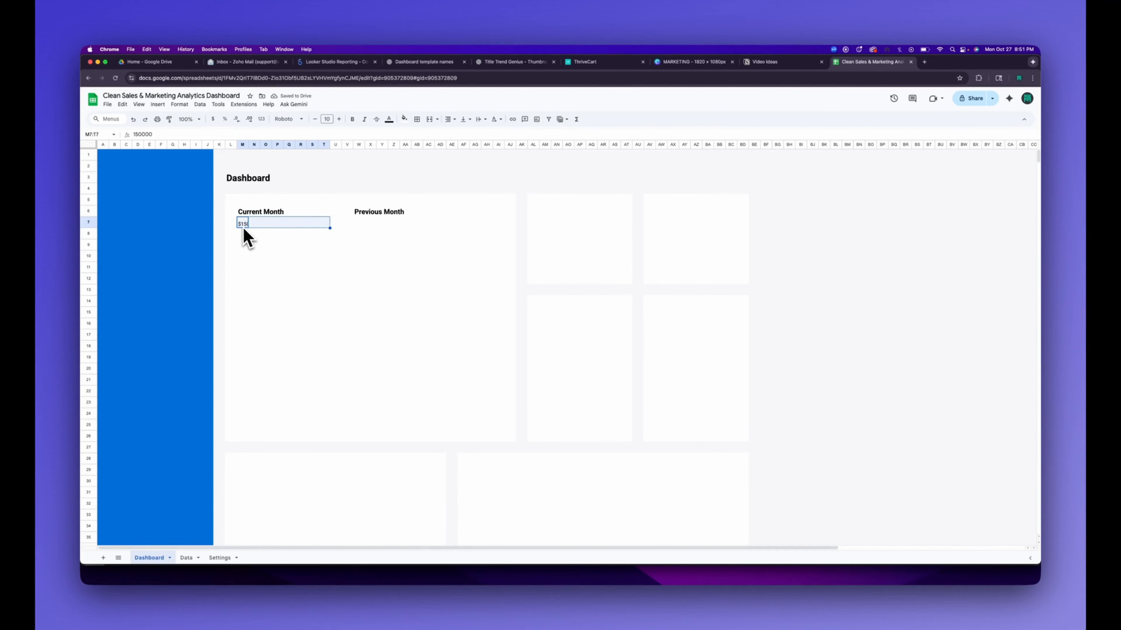
key("shift+Right")
left_click(179, 104)
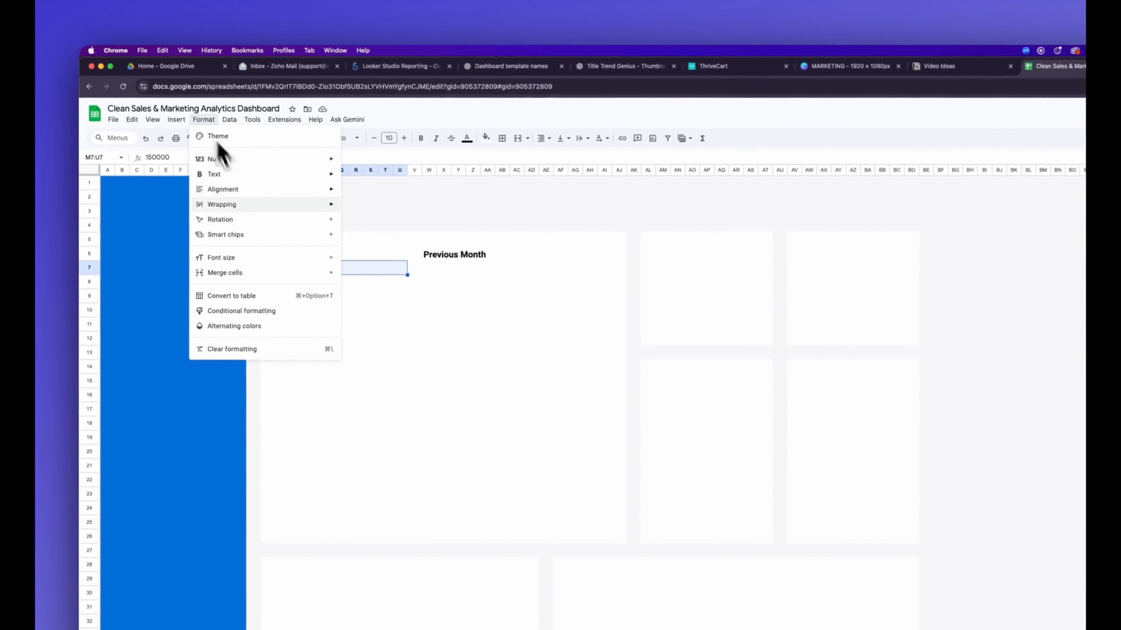
mouse_move(273, 273)
left_click(397, 291)
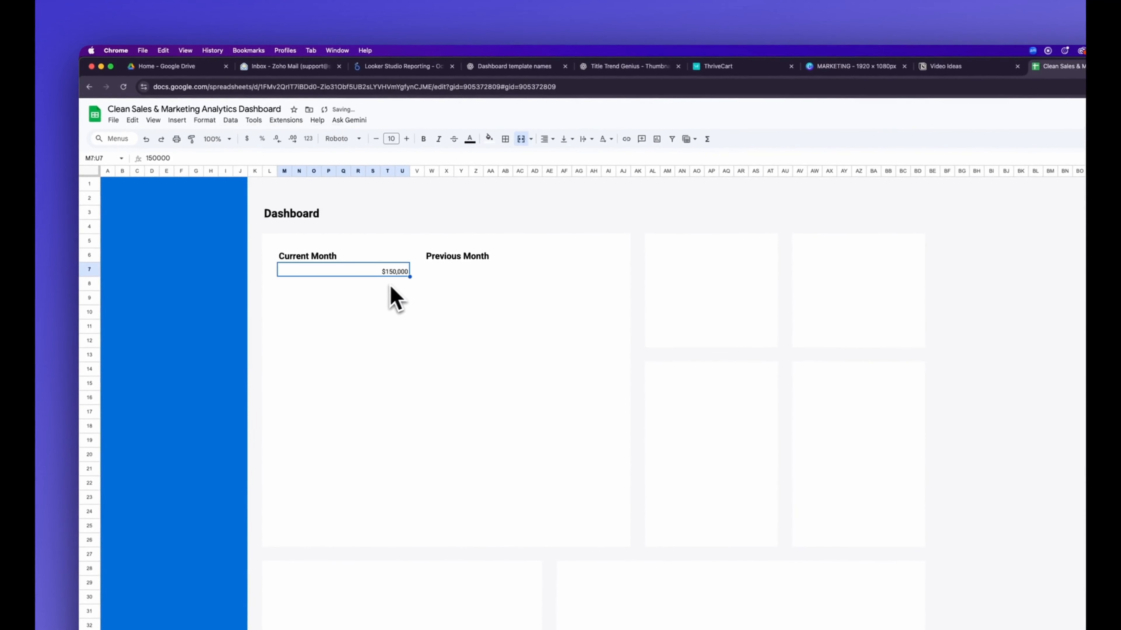
Step: Left-align and bold the current month's amount in M7 and color its text bright custom blue
left_click(547, 139)
left_click(548, 158)
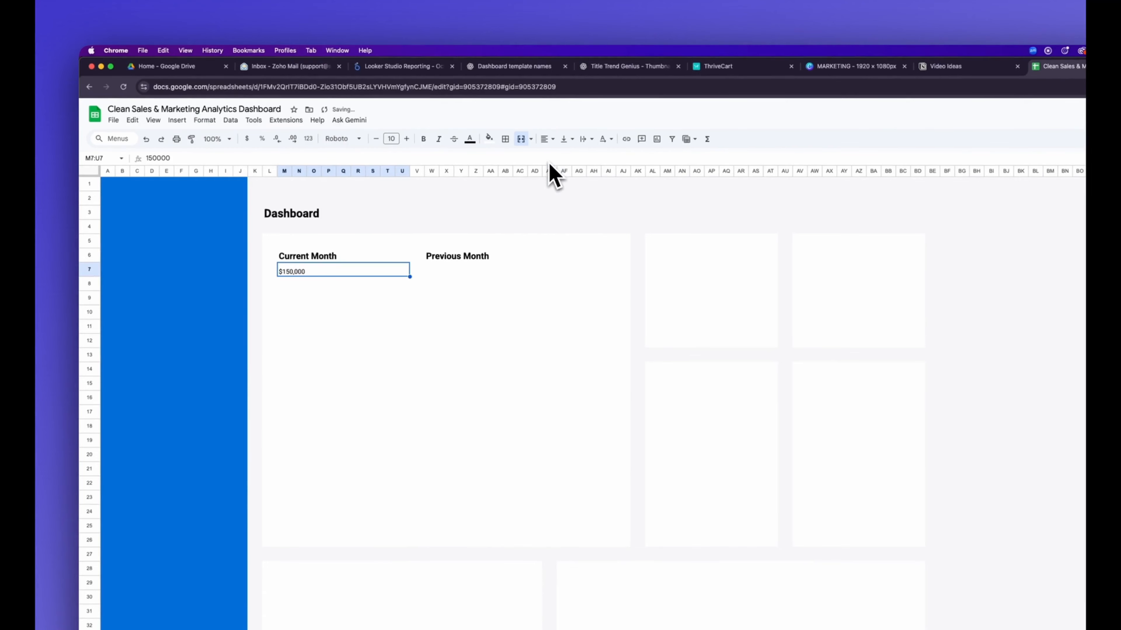
key("super+b")
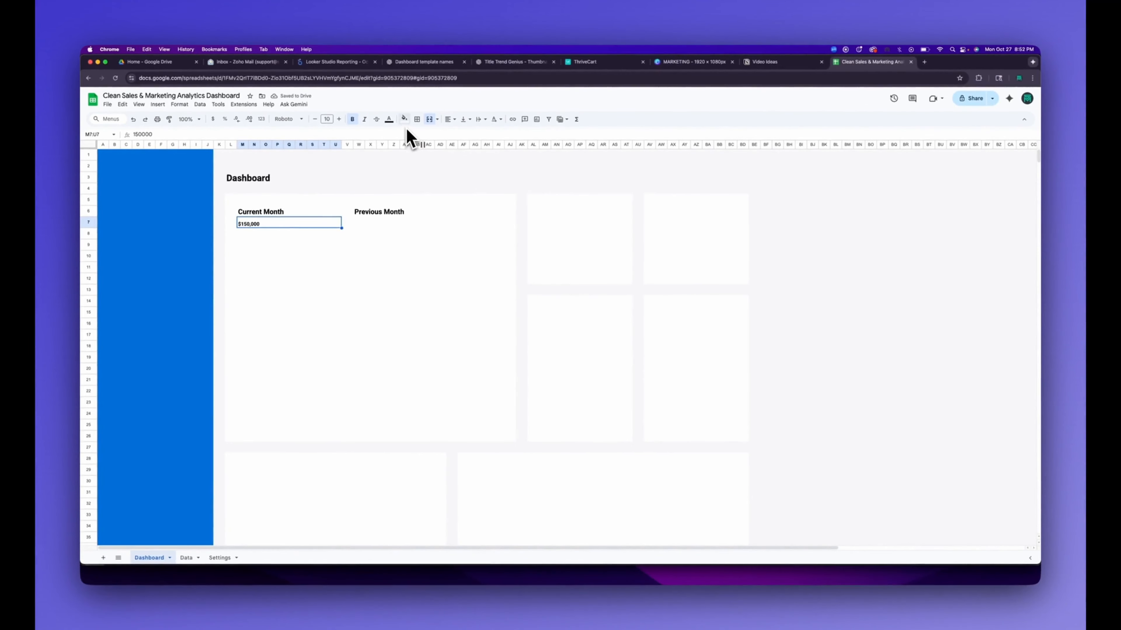
left_click(389, 119)
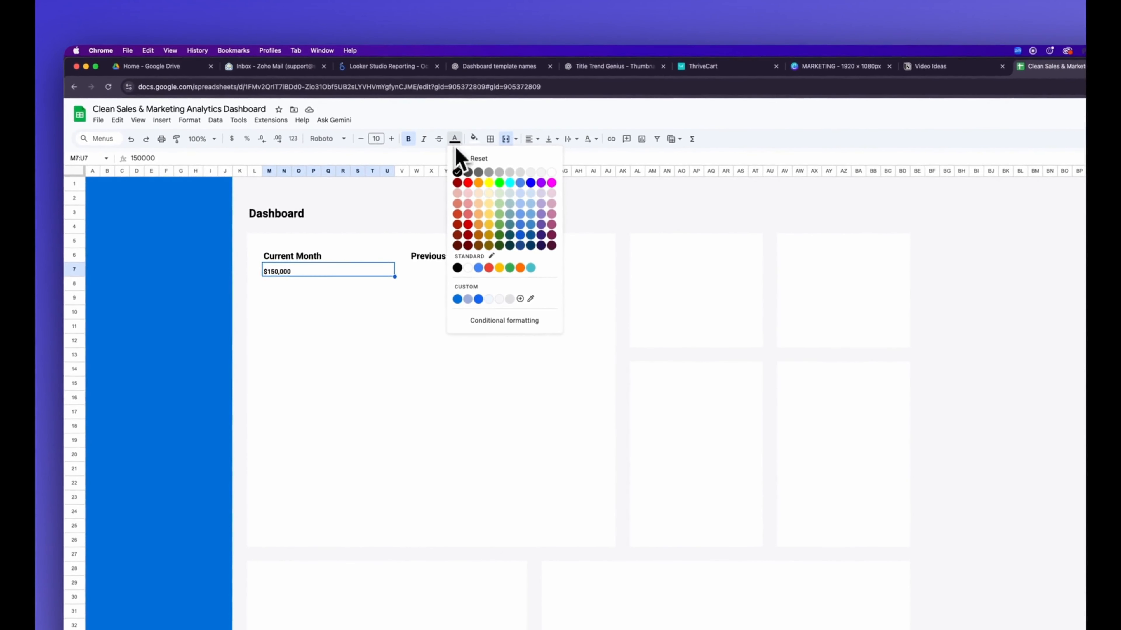
left_click(478, 299)
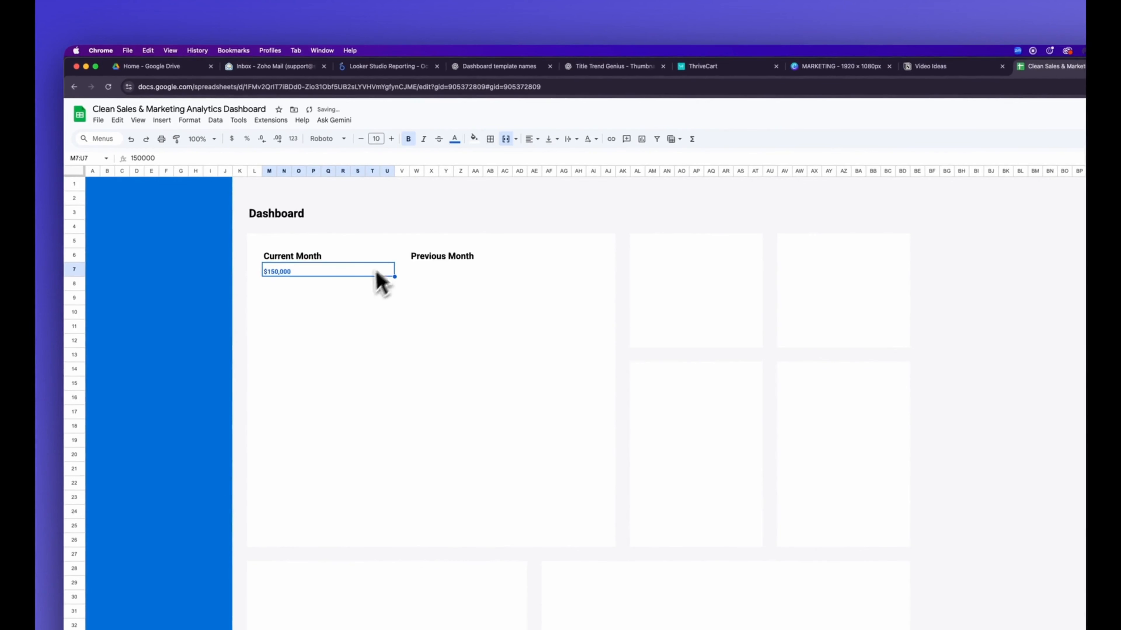
Step: Set the font size of the current month's amount to 27
left_click(391, 139)
left_click(391, 139)
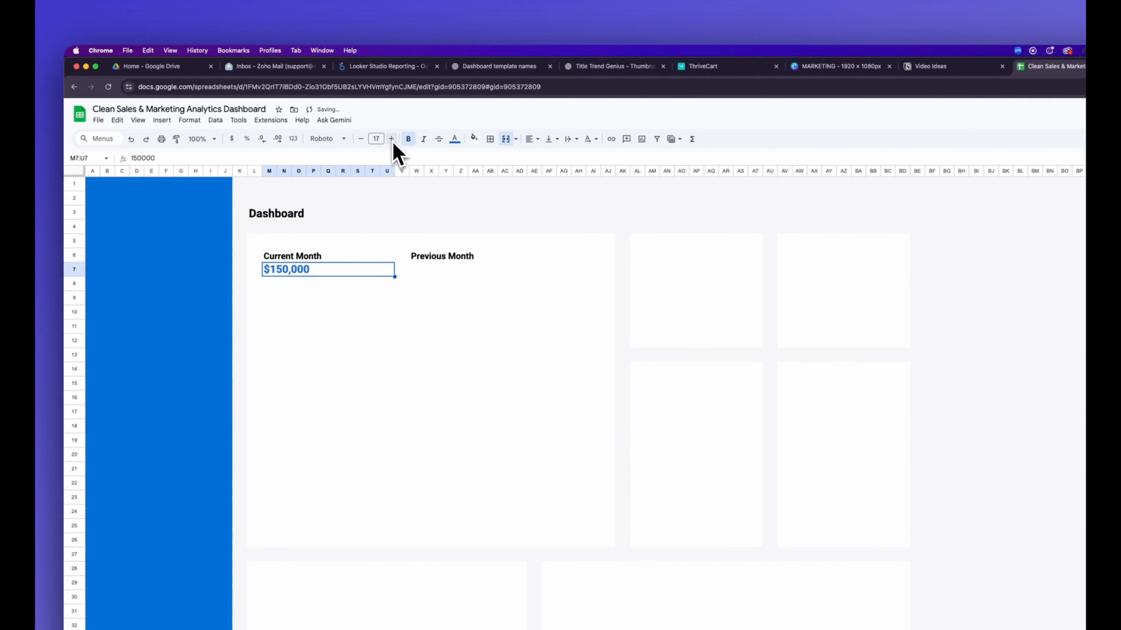
left_click(391, 139)
left_click(392, 139)
left_click(392, 139)
left_click(391, 138)
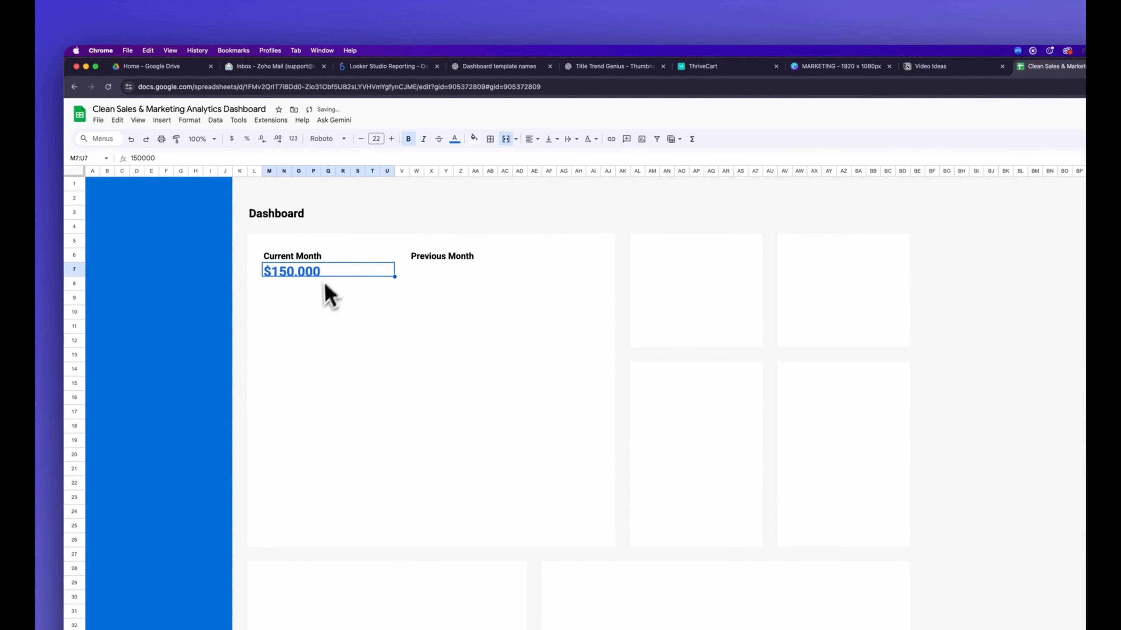
left_click(318, 298)
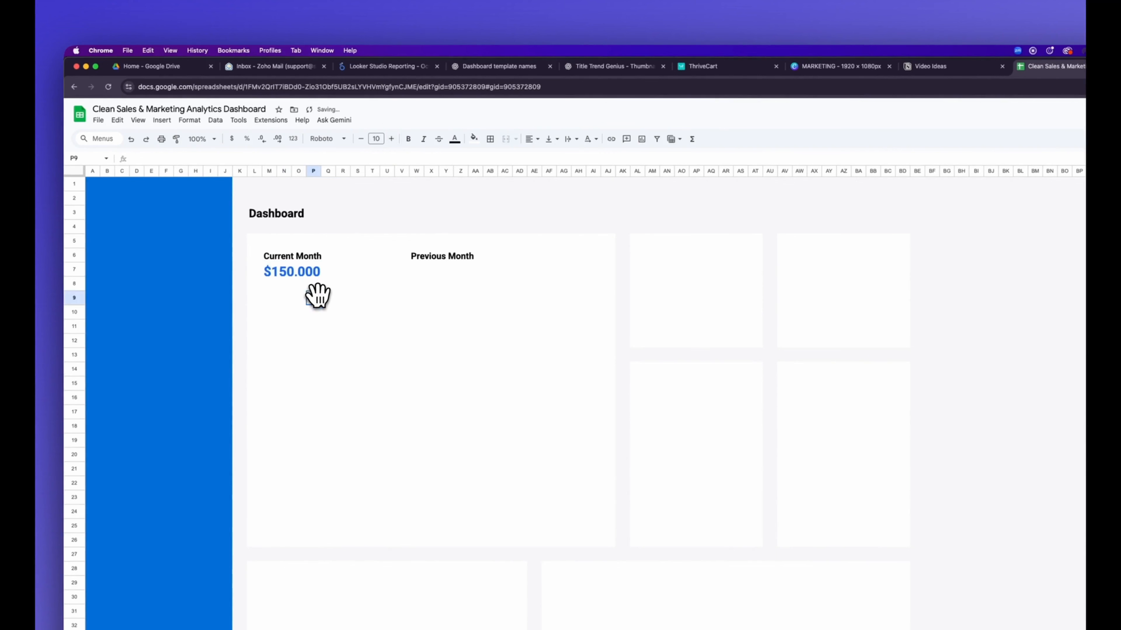
left_click(276, 277)
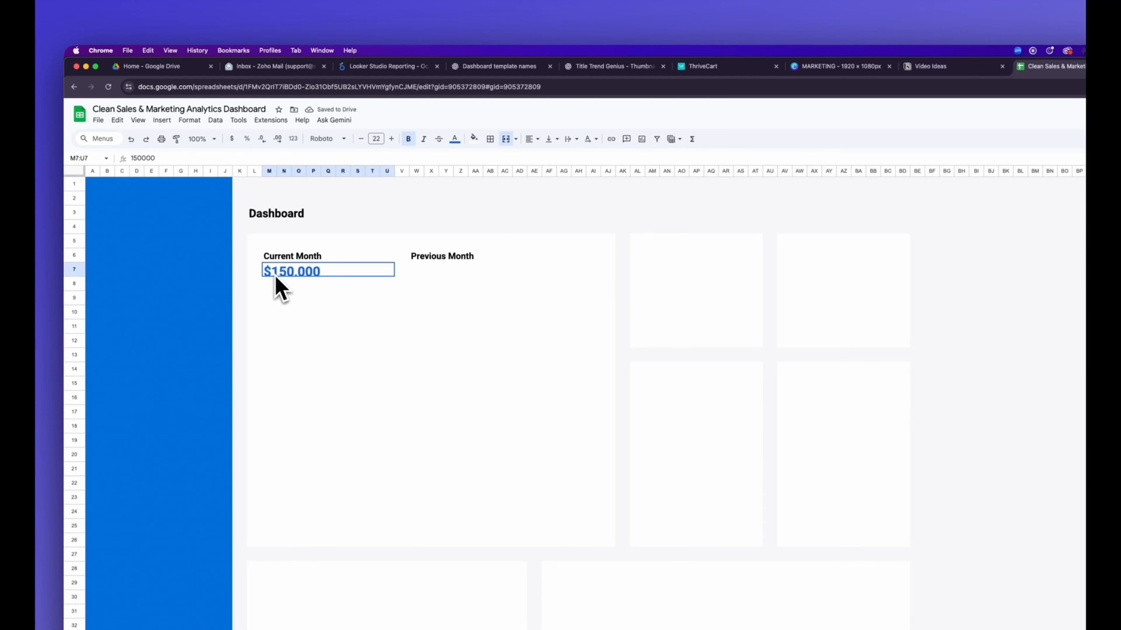
left_click(391, 139)
left_click(391, 140)
left_click(391, 139)
left_click(392, 139)
left_click(391, 139)
left_click(328, 296)
Step: Merge M7:U8 into one cell so the current month's amount spans two rows
left_click_drag(273, 270, 275, 283)
left_click(189, 120)
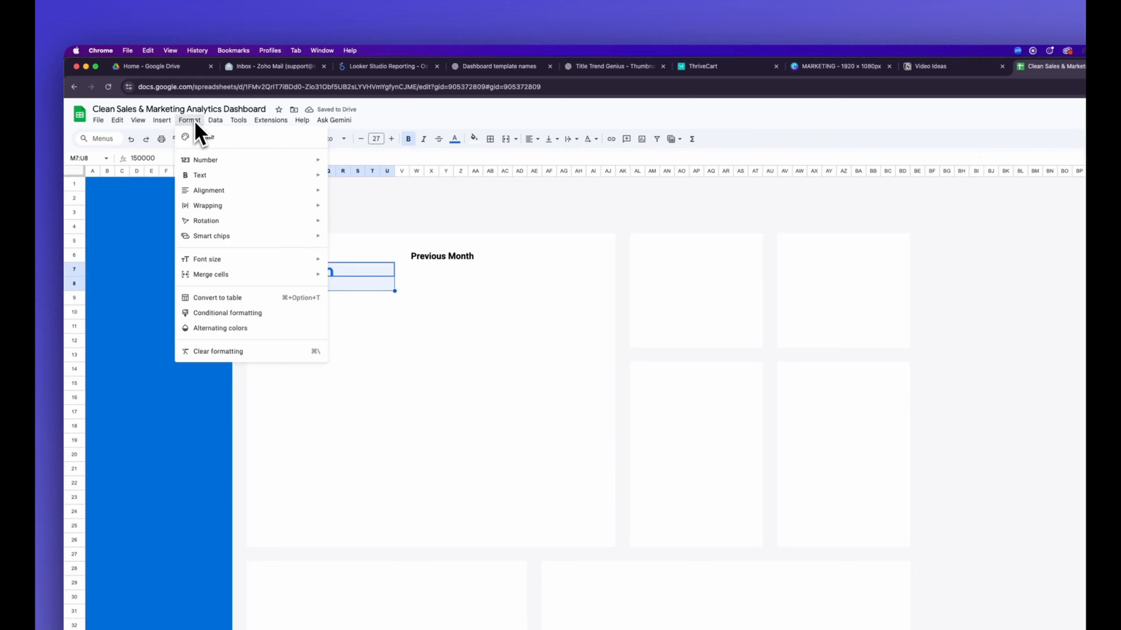
mouse_move(233, 274)
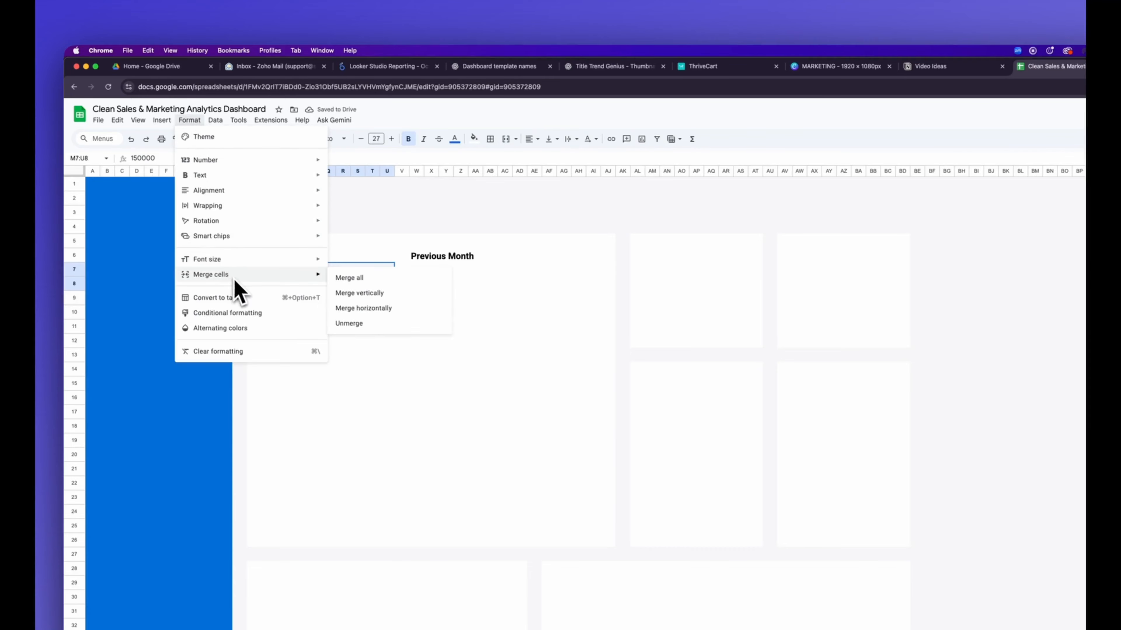
left_click(375, 306)
left_click(190, 120)
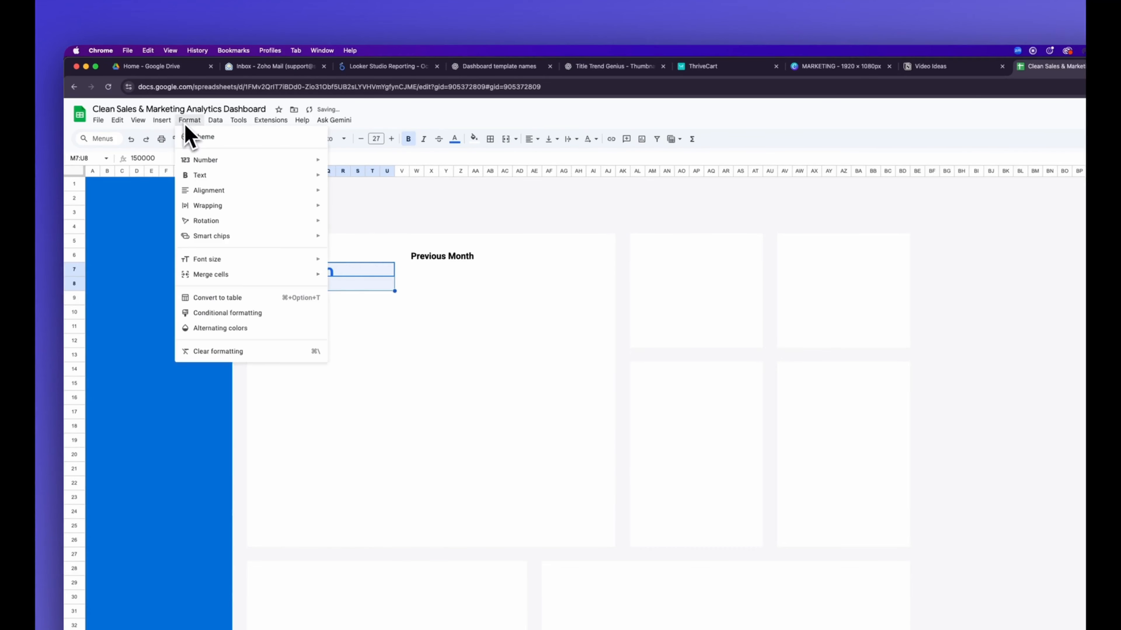
mouse_move(247, 274)
left_click(372, 284)
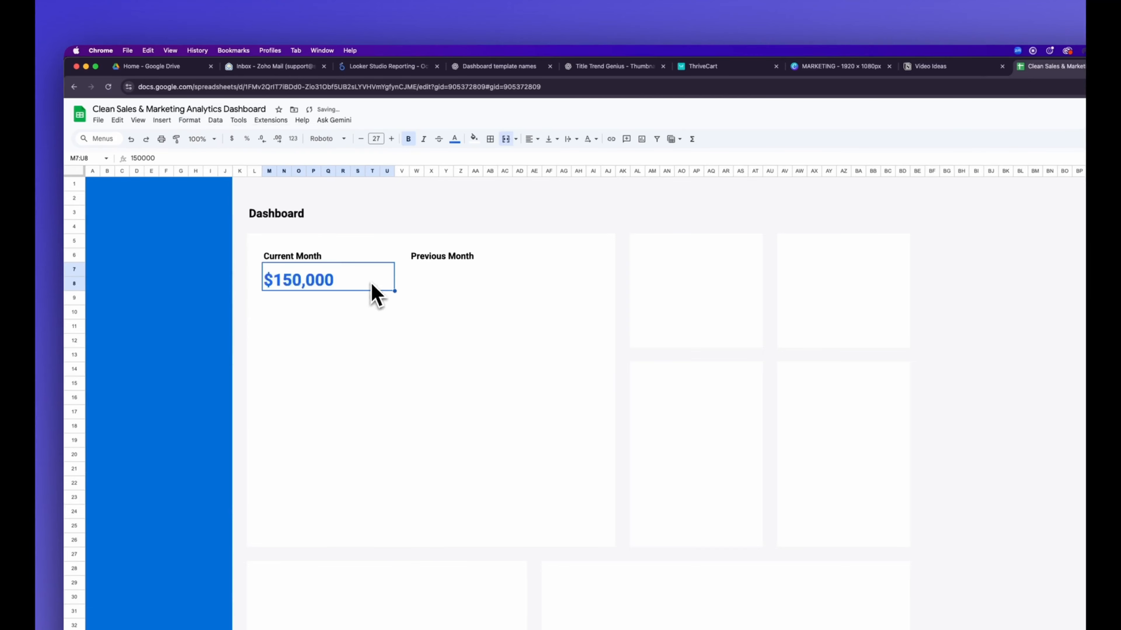
left_click(334, 314)
Step: Change the current month's amount to the custom blue that matches the sidebar
left_click(299, 286)
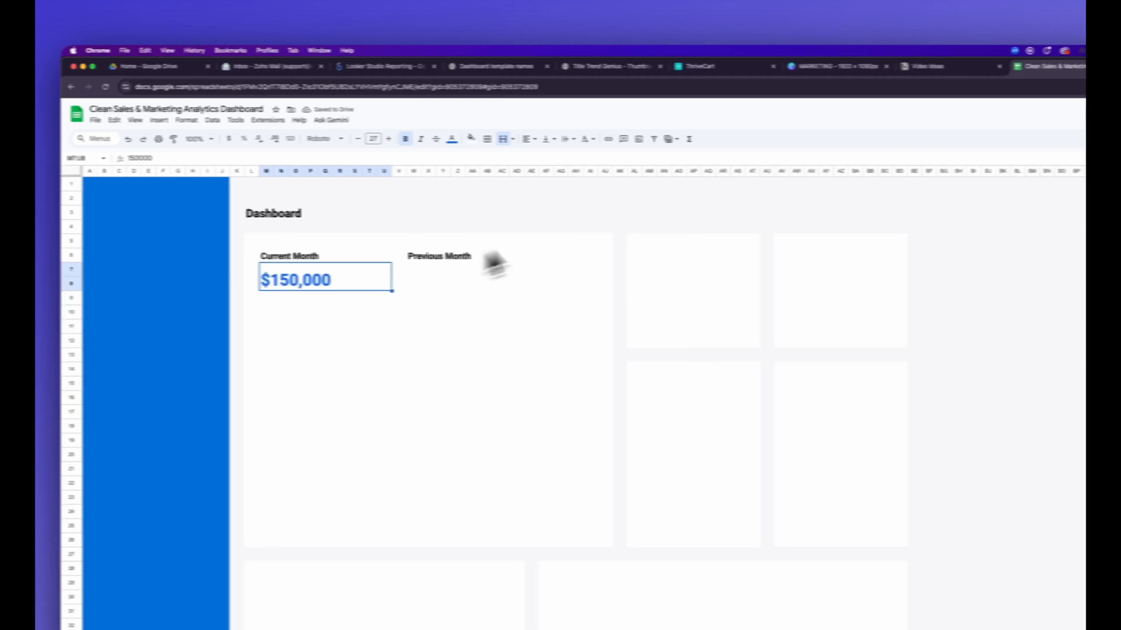
left_click(453, 139)
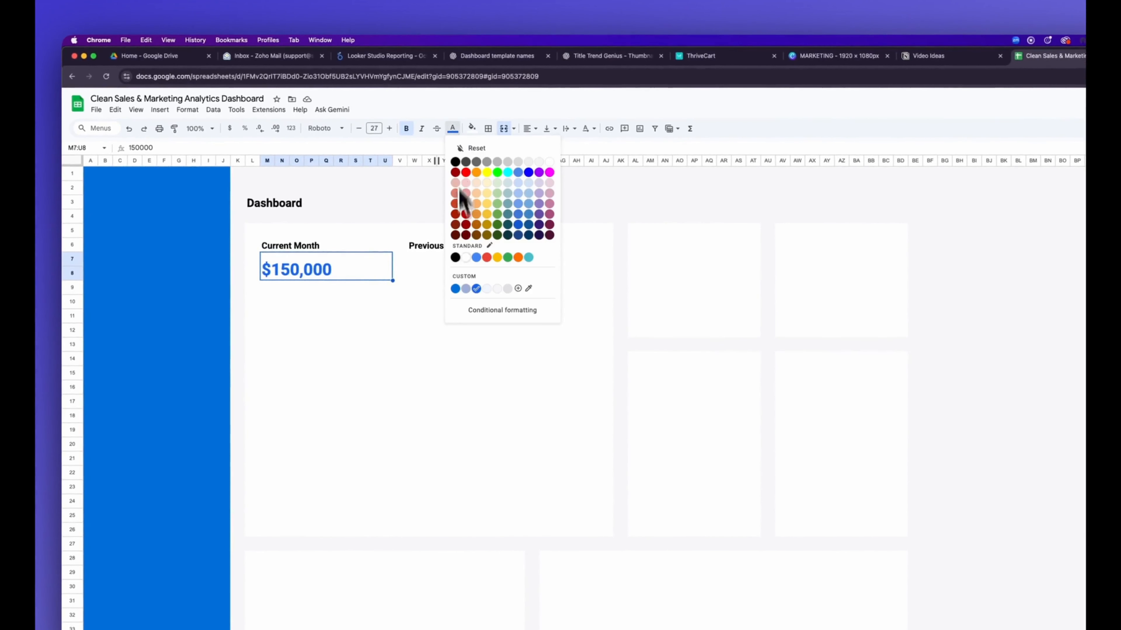
left_click(455, 289)
left_click(283, 304)
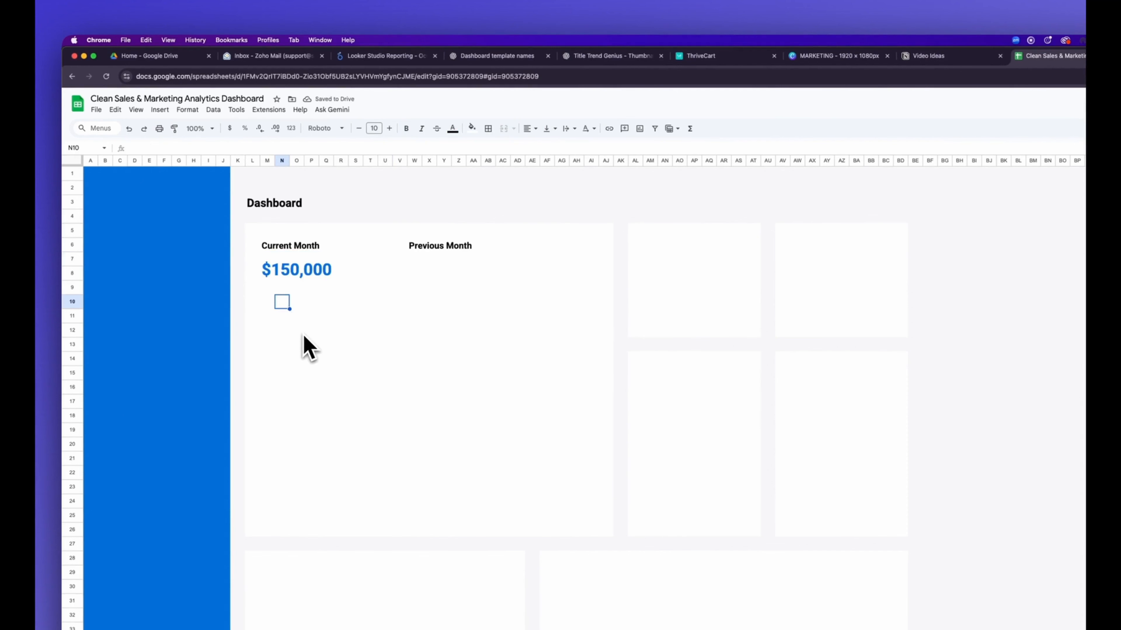
Step: Copy the current month's amount to W7 under "Previous Month" and change the copy to $175,000
left_click(278, 278)
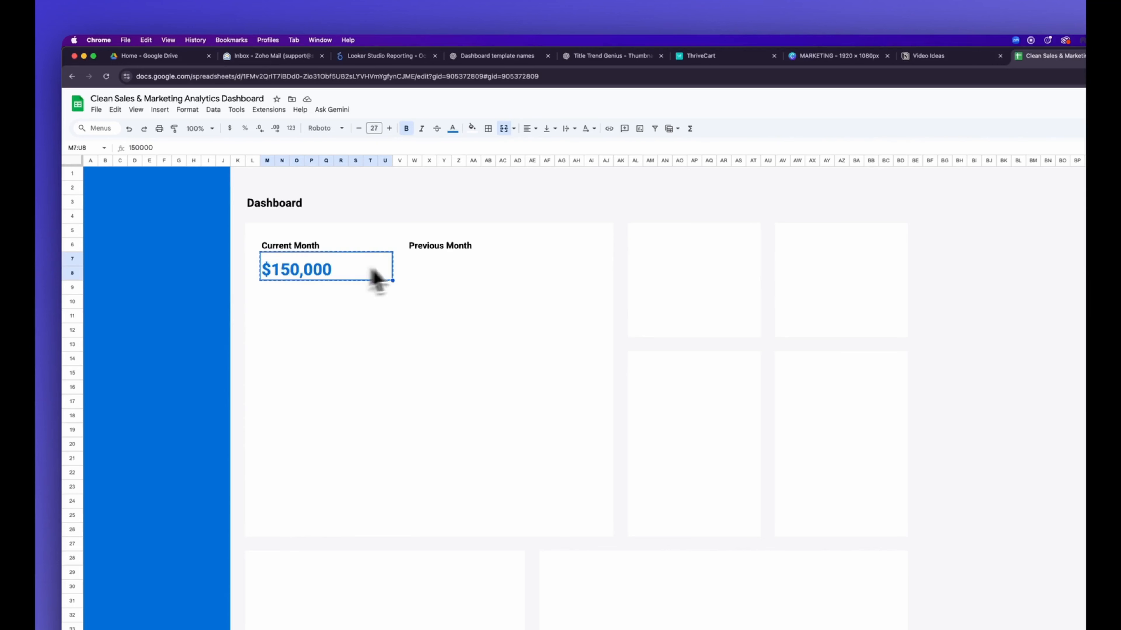
key("cmd+c")
left_click(415, 261)
key("super+v")
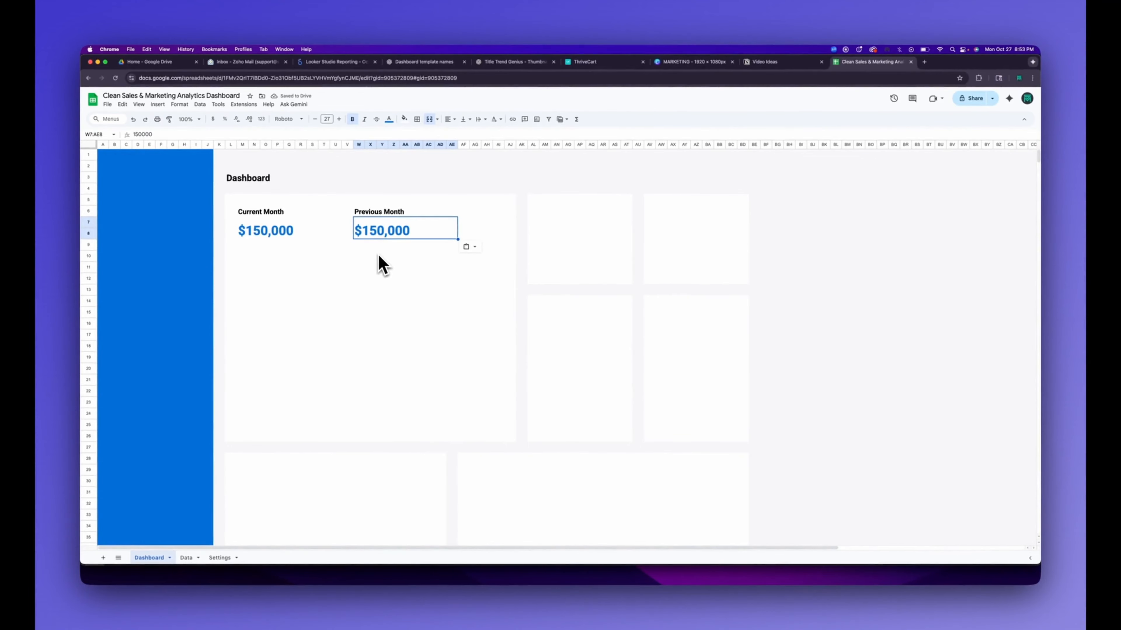
type("$175,00")
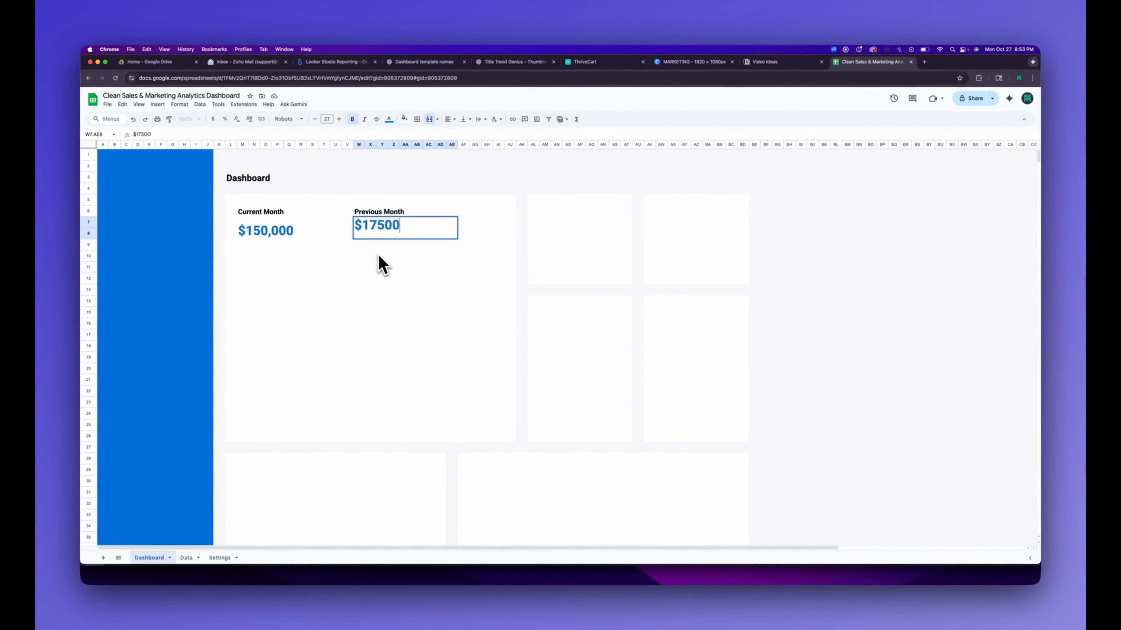
type("0")
key("Return")
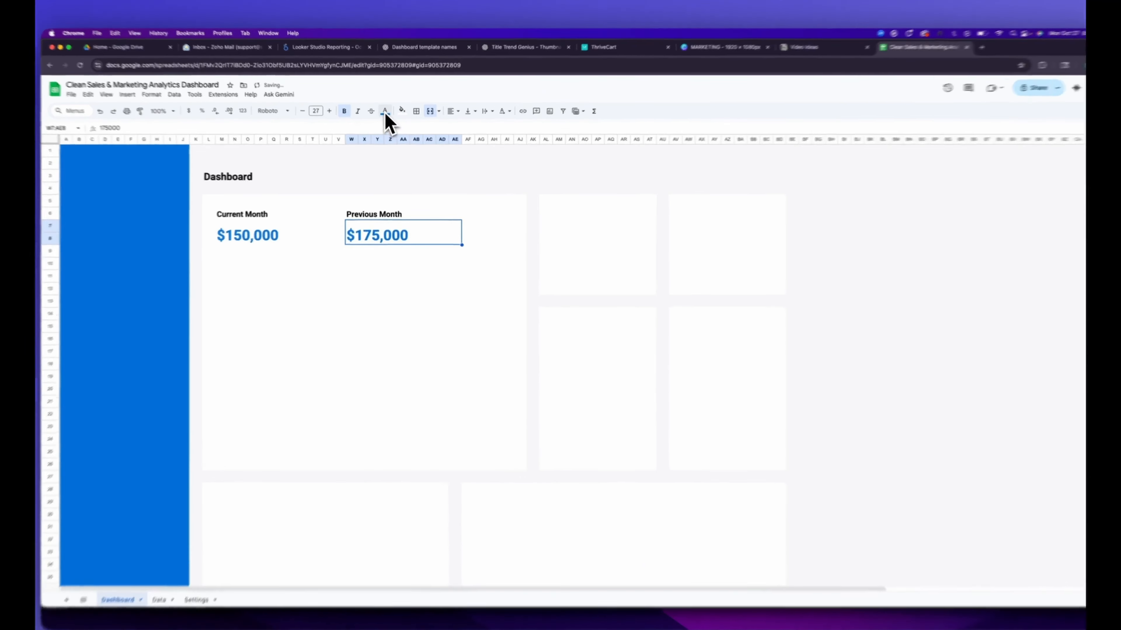
Step: Color the previous month's amount with the custom light gray
left_click(389, 119)
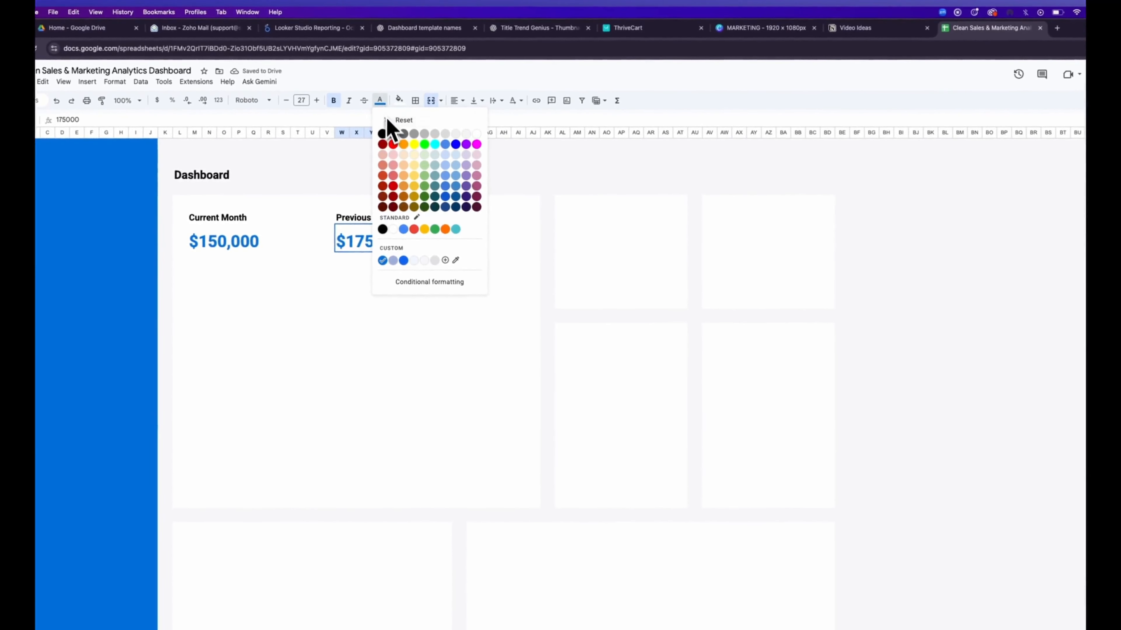
left_click(434, 260)
left_click(385, 304)
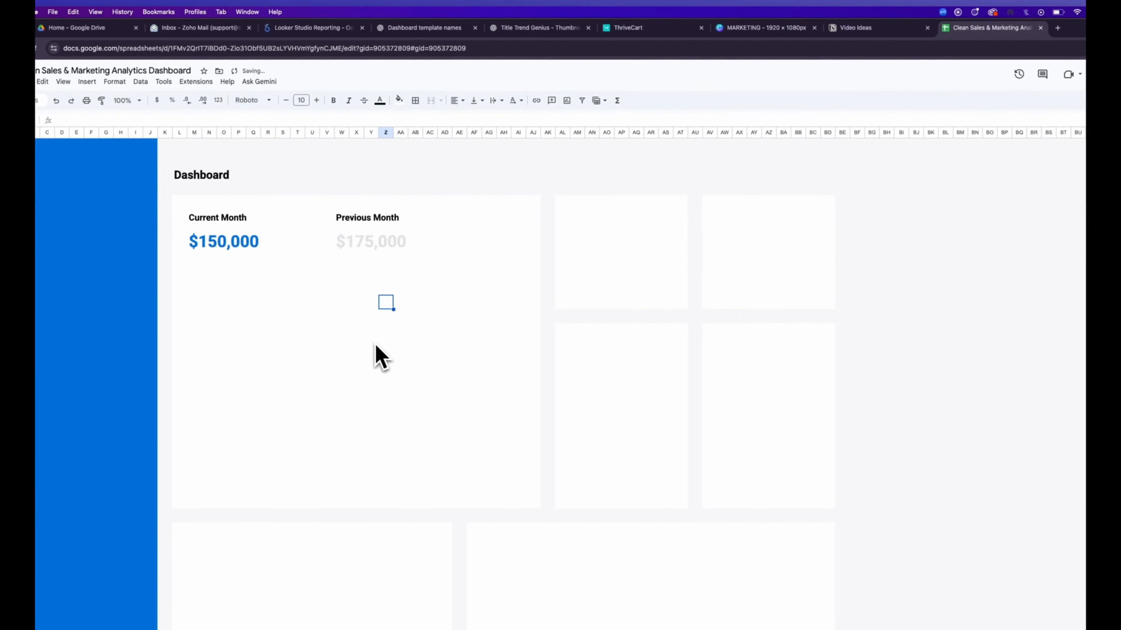
Step: Give the previous month's amount a custom gray text color, #c8c6ca
left_click(371, 242)
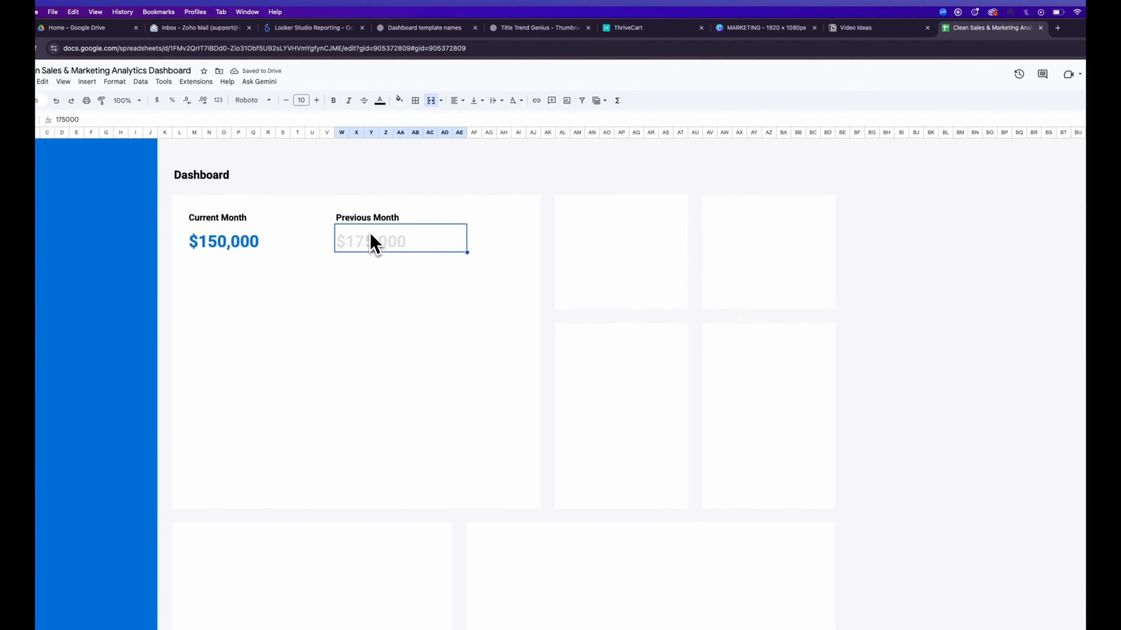
left_click(382, 103)
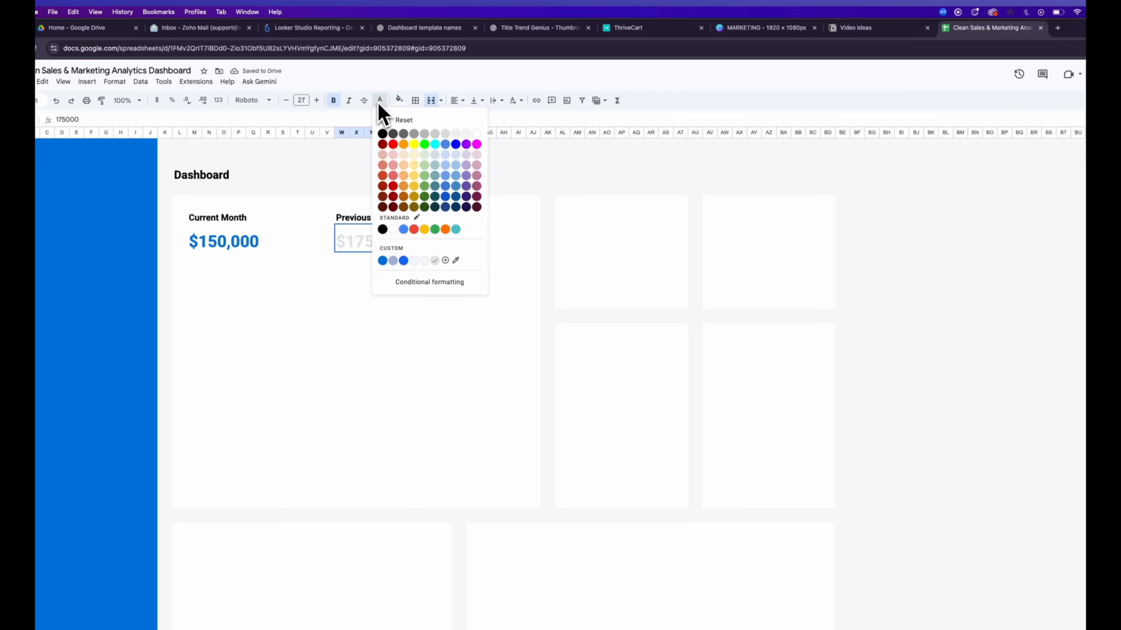
left_click(445, 260)
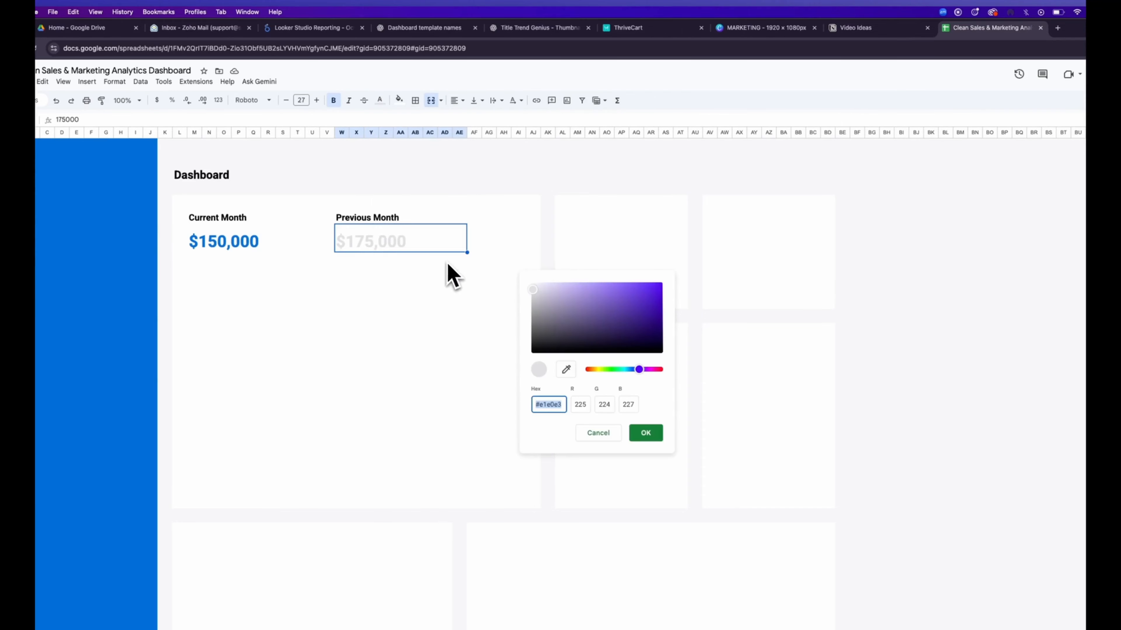
left_click(534, 292)
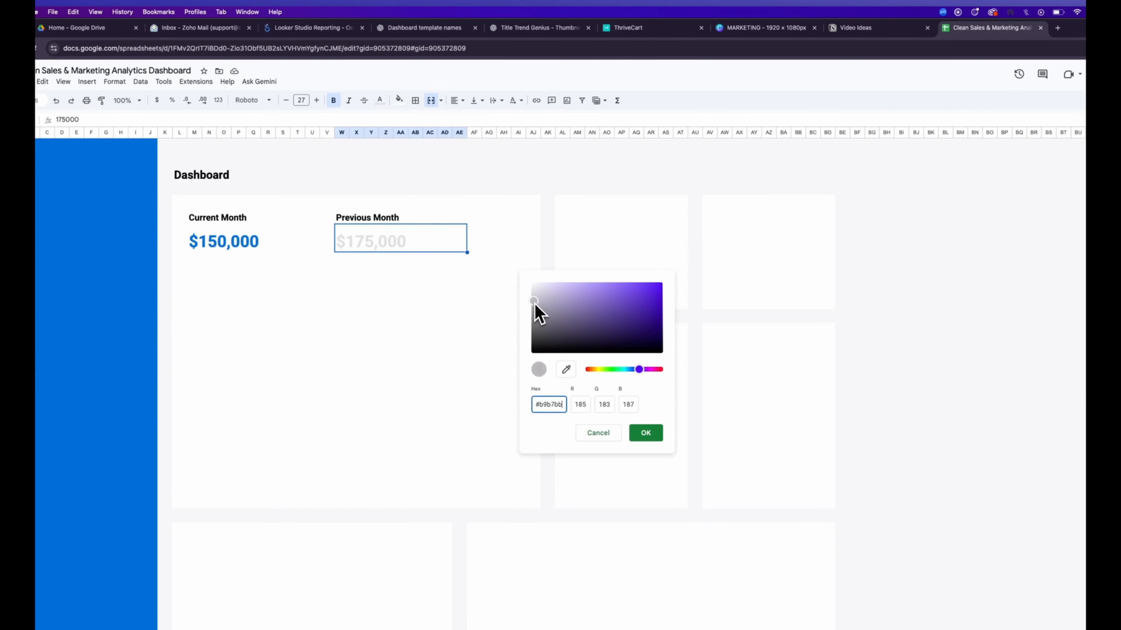
left_click_drag(535, 303, 535, 299)
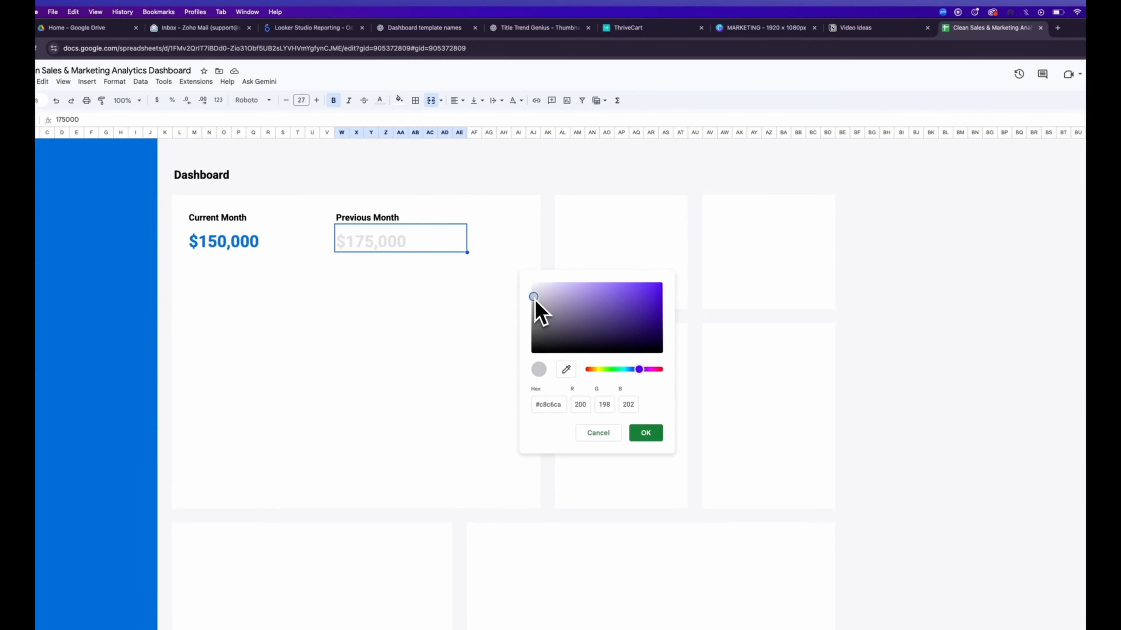
left_click(645, 432)
left_click(446, 364)
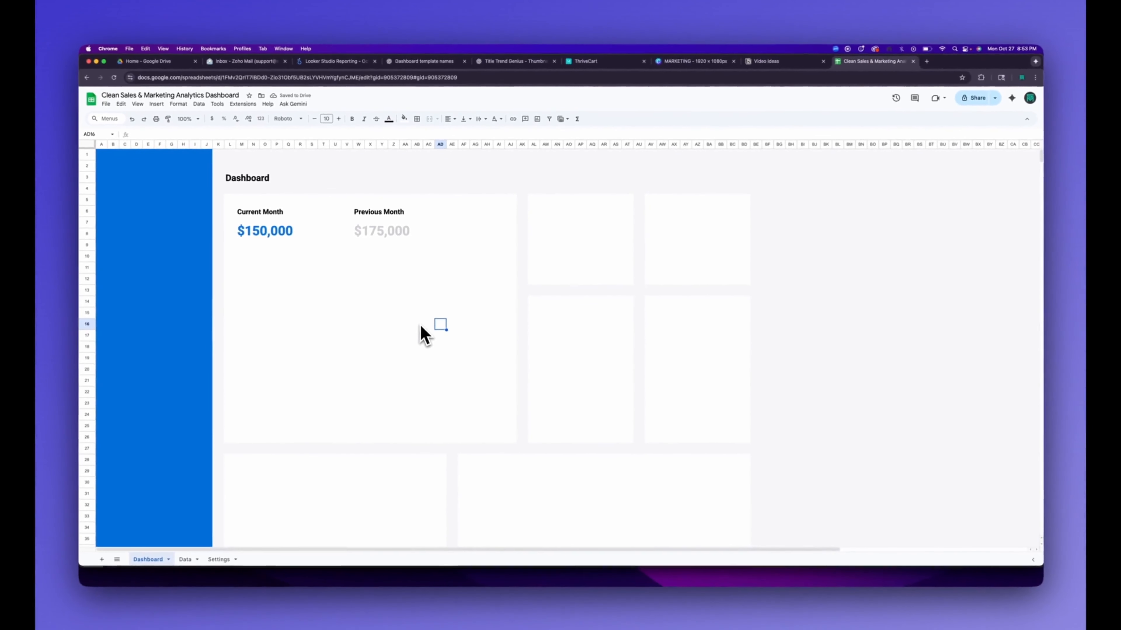
Step: Enter the bold heading "NSLI" in AM6 on the small card and merge AM6:AS6 into one cell
left_click(545, 211)
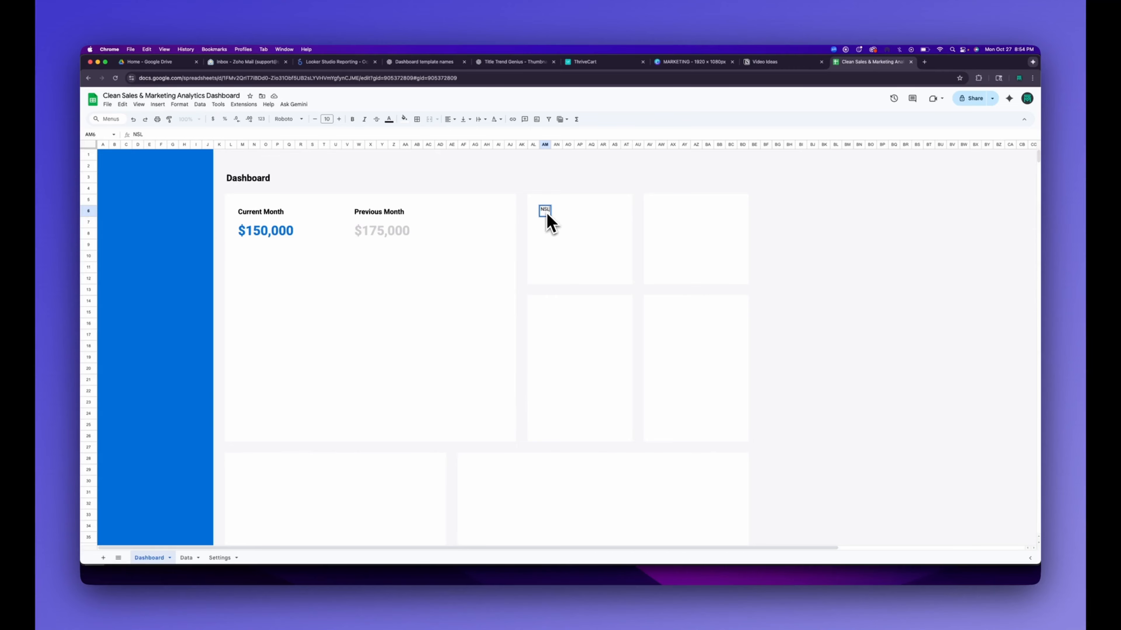
key("Return")
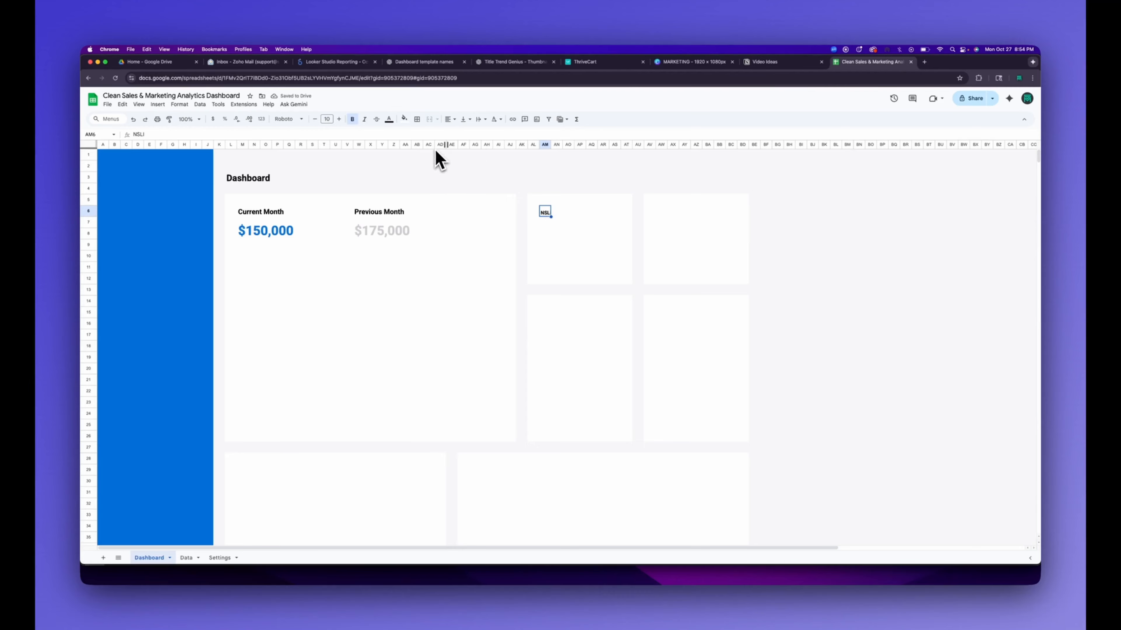
left_click_drag(547, 214, 617, 220)
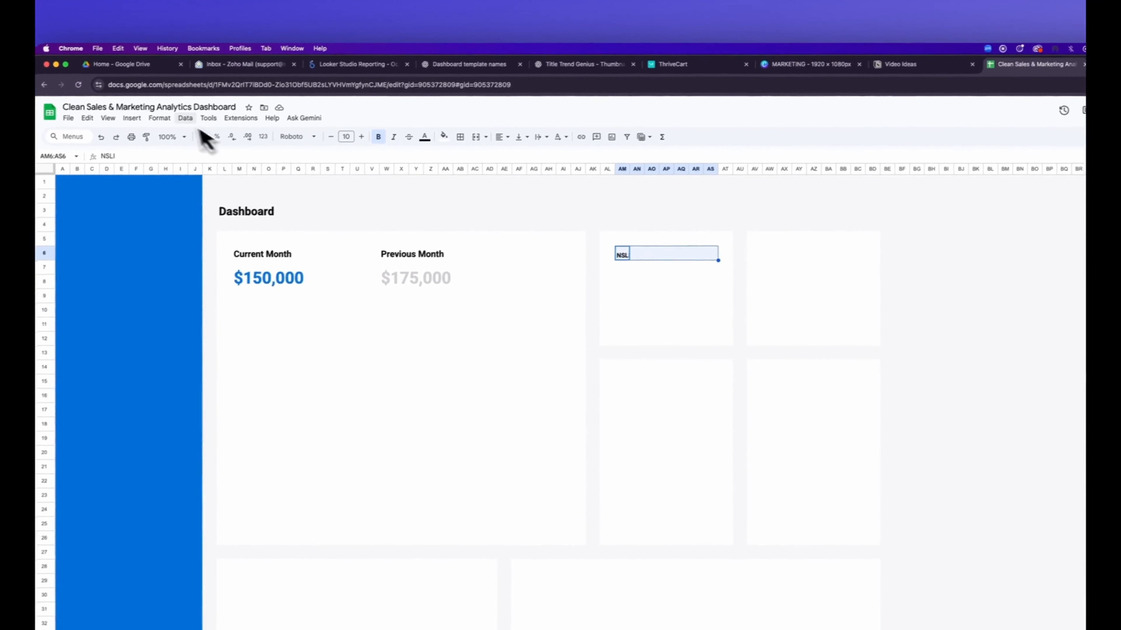
left_click(147, 120)
mouse_move(204, 279)
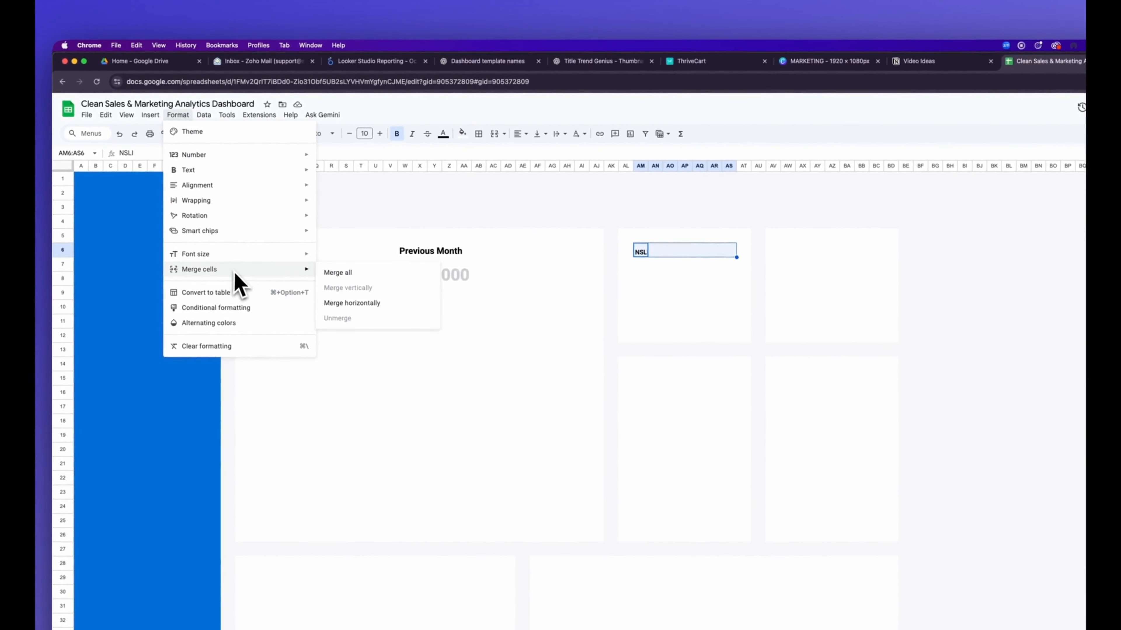
left_click(365, 278)
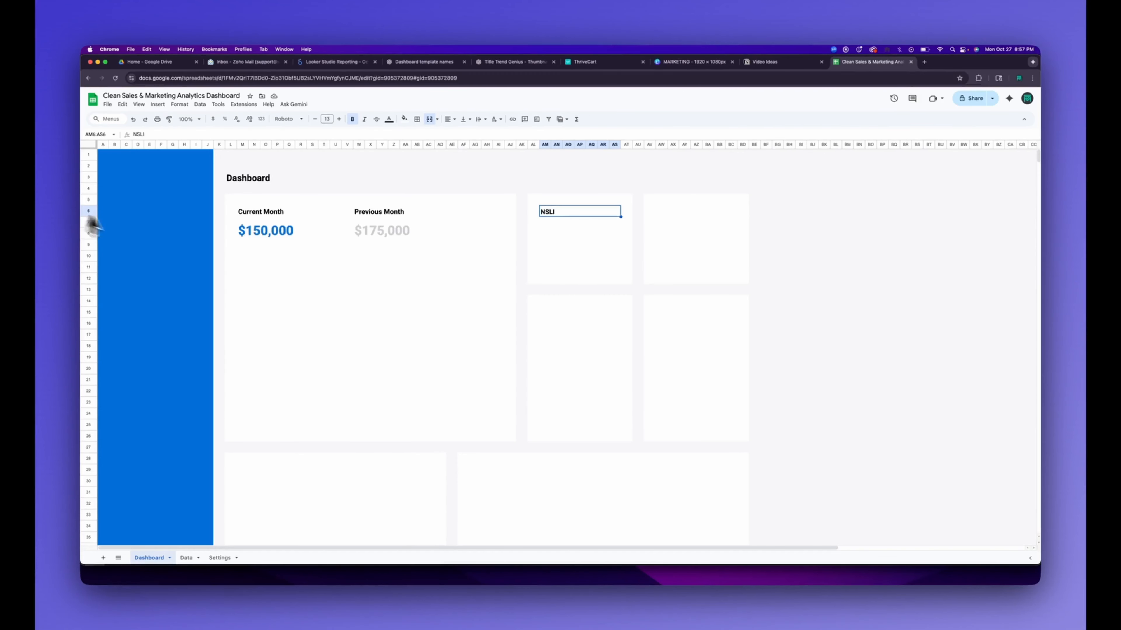
Step: Change the text color of the "Dashboard" title to dark gray
left_click_drag(233, 179, 335, 185)
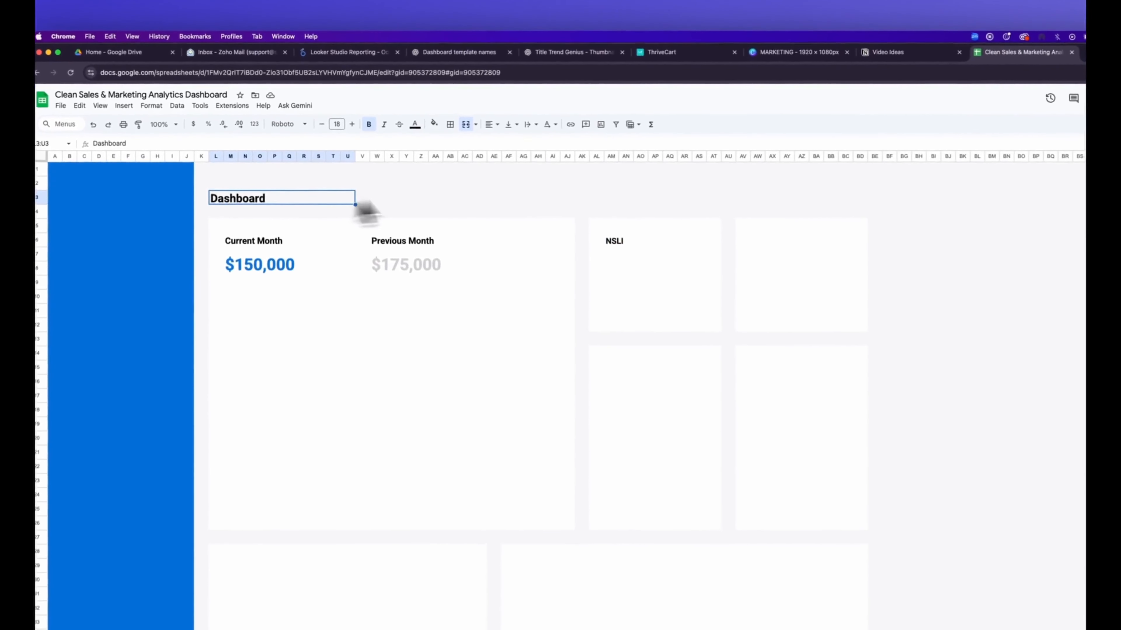
left_click(417, 125)
left_click(465, 220)
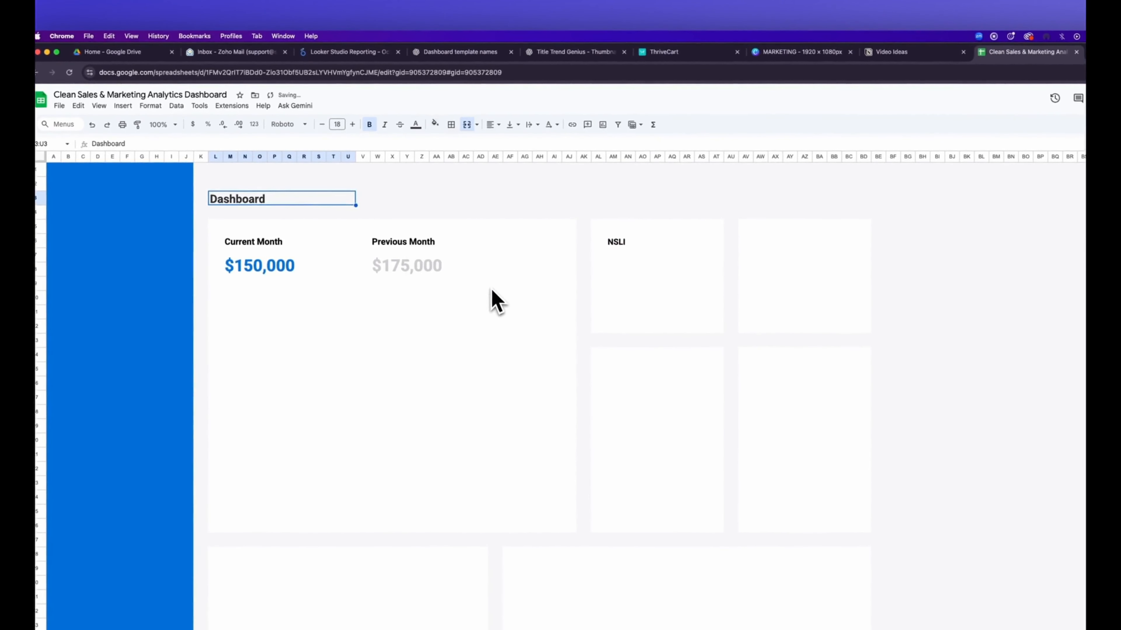
Step: Color the "Current Month", "Previous Month" and "NSLI" headings with the custom dark gray
left_click(252, 249)
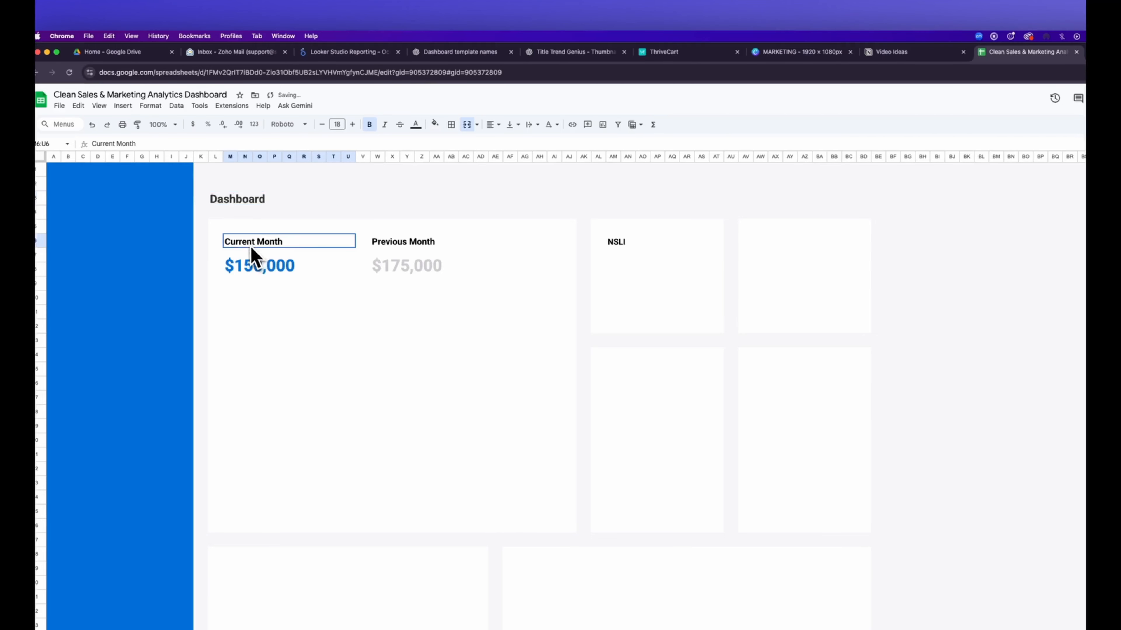
left_click(416, 125)
left_click(491, 285)
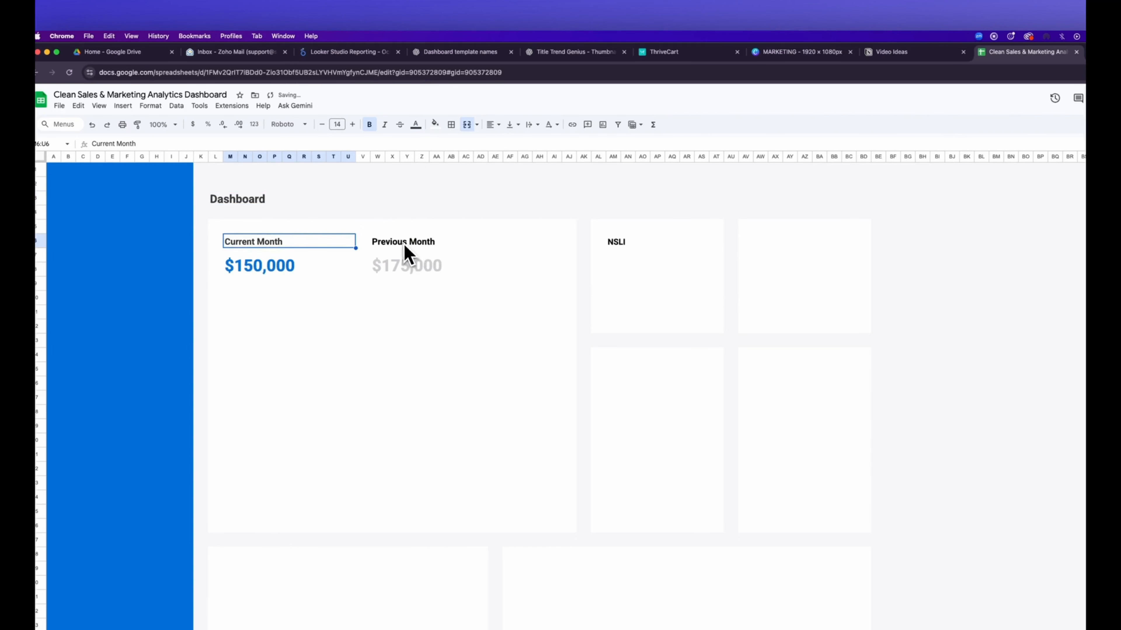
left_click(403, 247)
left_click(416, 125)
left_click(491, 285)
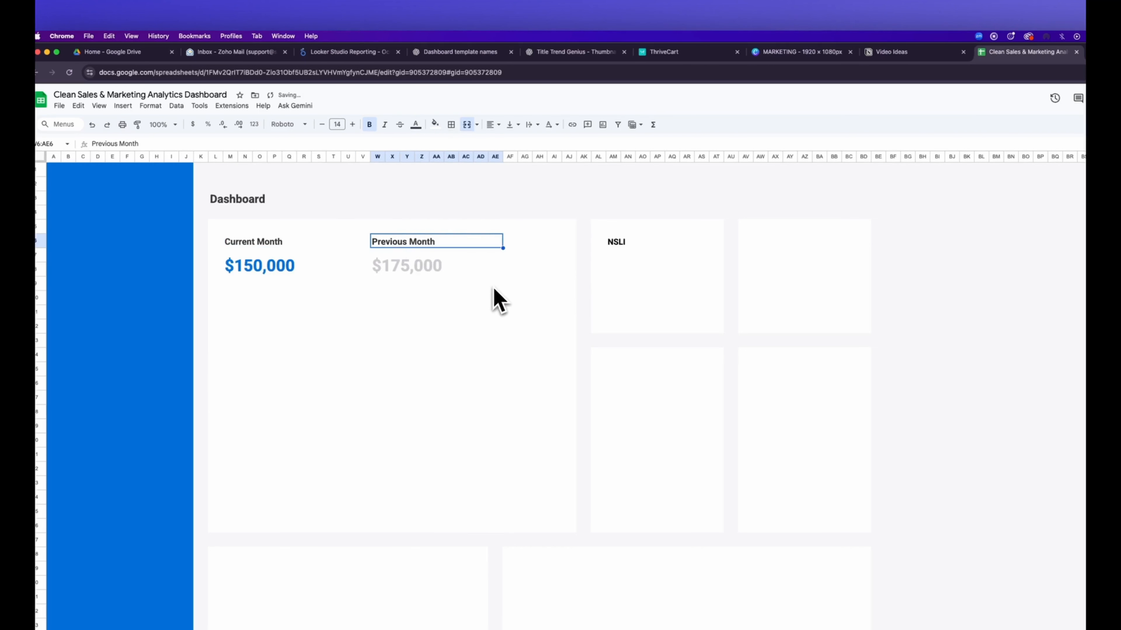
left_click(612, 247)
left_click(416, 125)
left_click(491, 285)
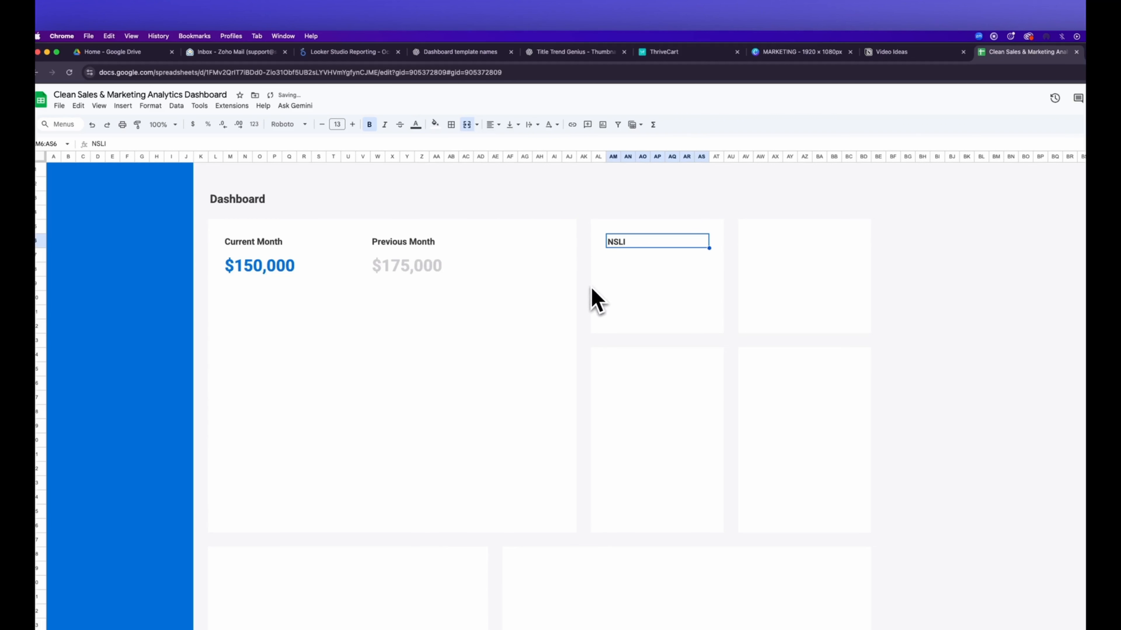
Step: Merge AM10:AS11 on the NSLI card into one cell and enter $2,950
left_click(612, 299)
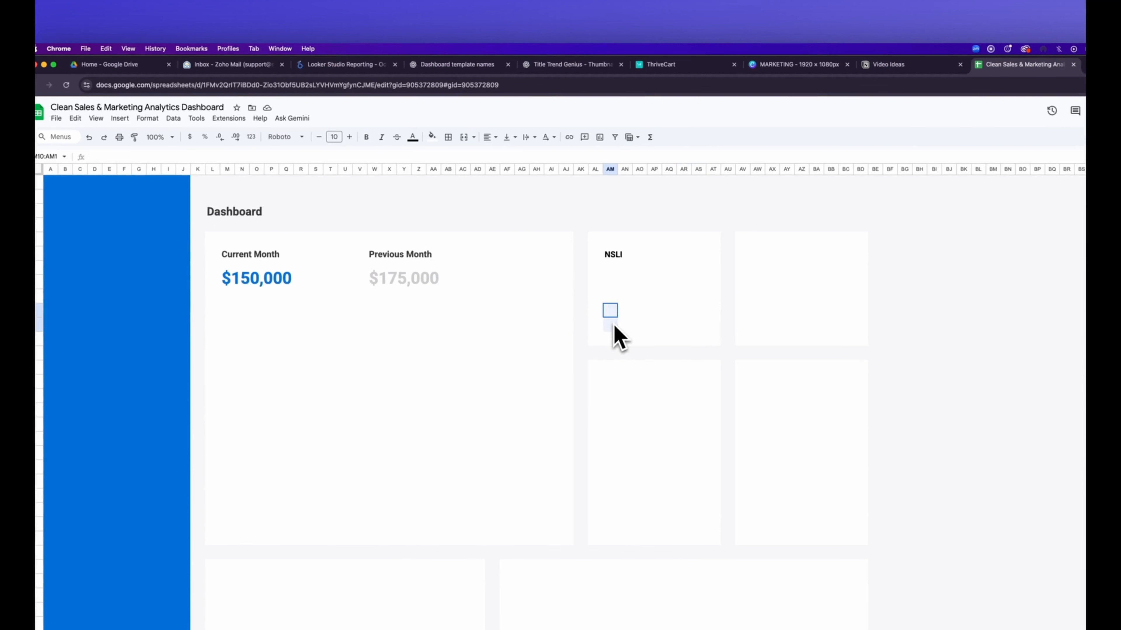
left_click_drag(616, 325, 707, 336)
left_click(147, 118)
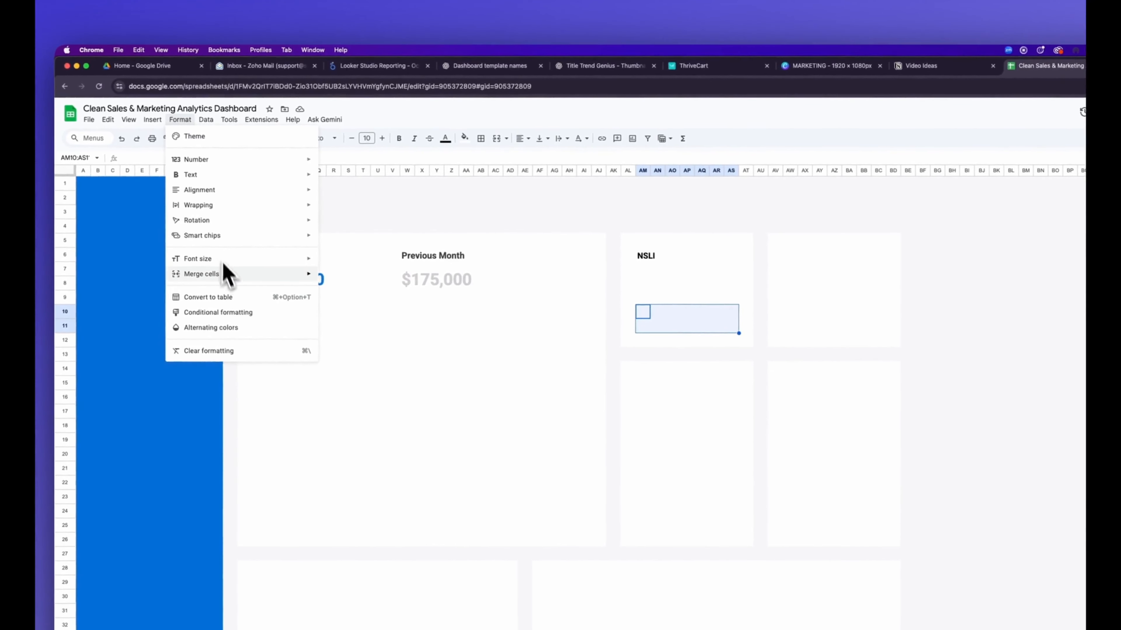
mouse_move(229, 275)
left_click(368, 278)
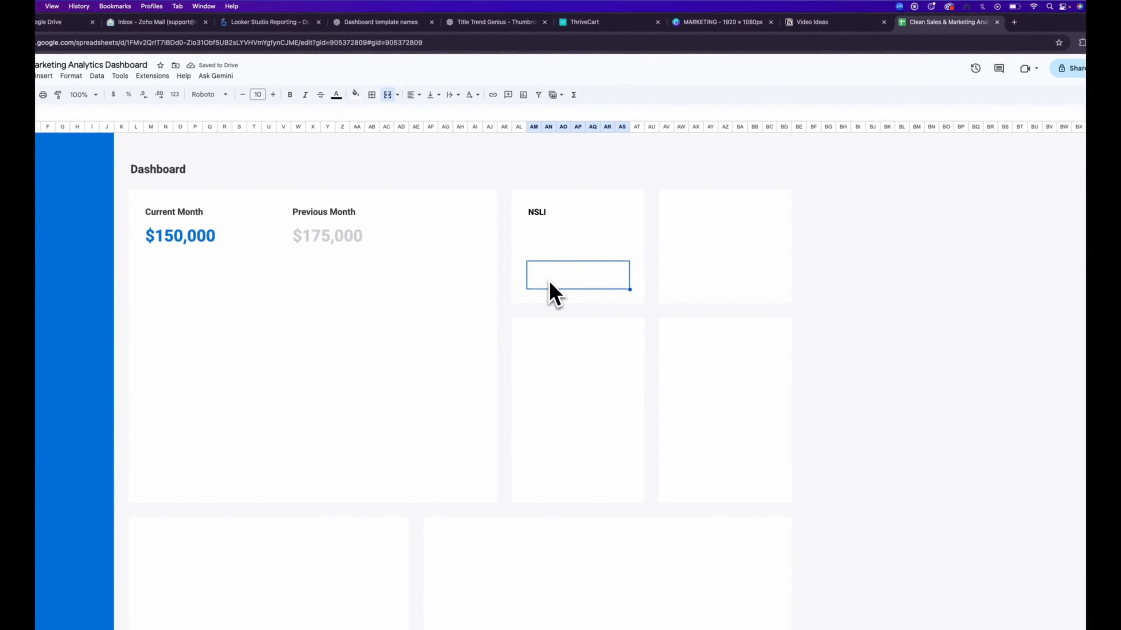
type("$2,950")
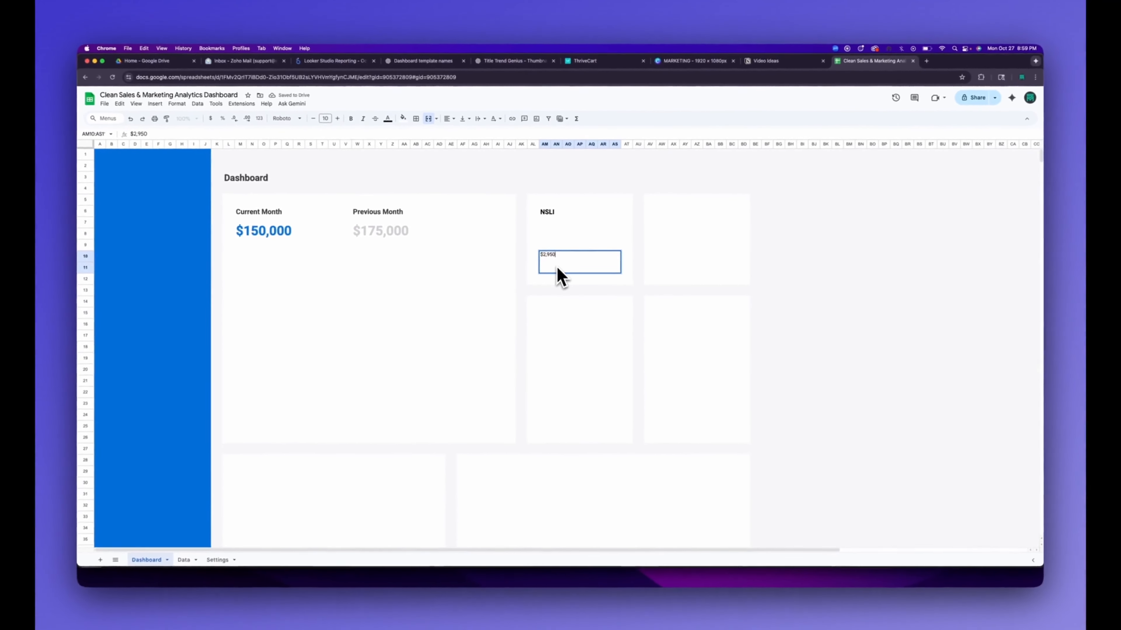
key("Return")
Step: Format the NSLI amount as bold, left-aligned, vertically centered text at font size 21
key("ctrl+b")
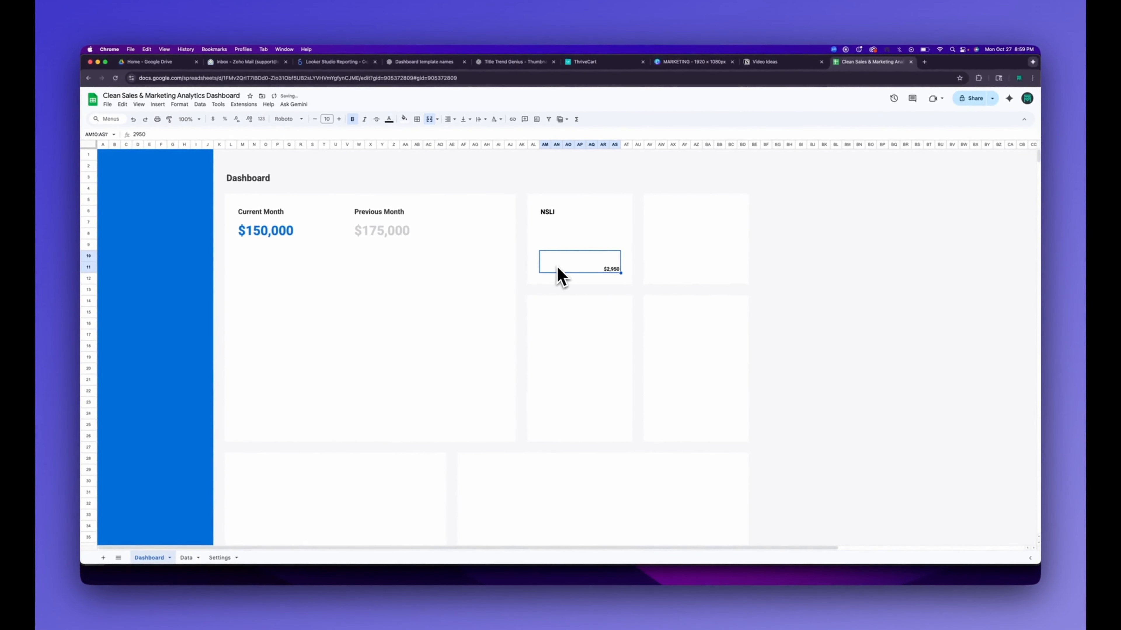
left_click(448, 119)
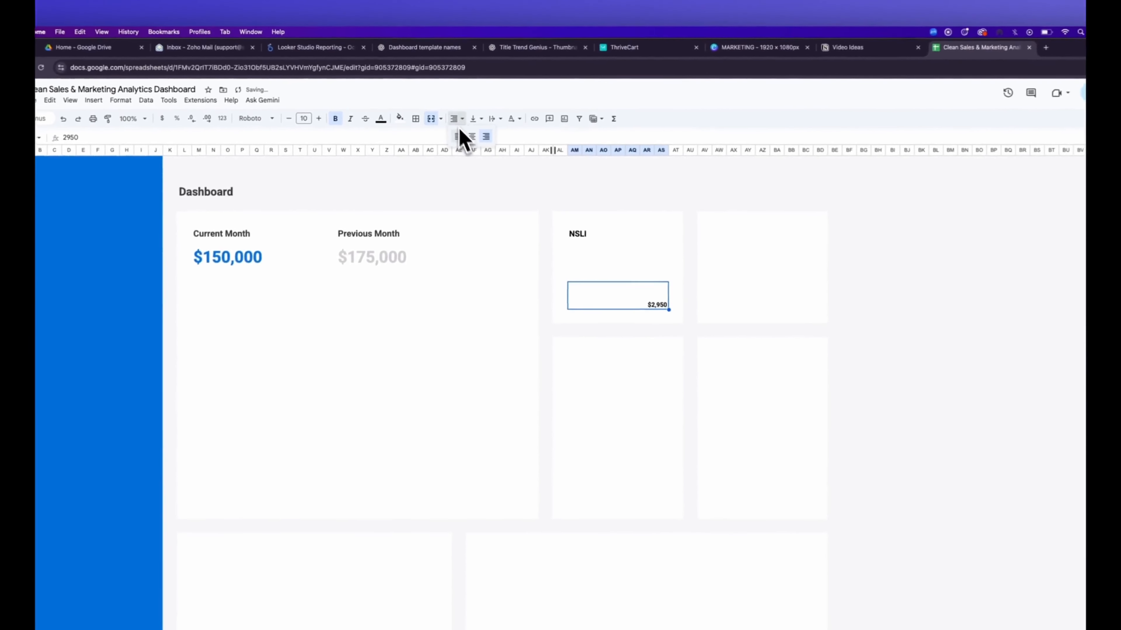
left_click(457, 136)
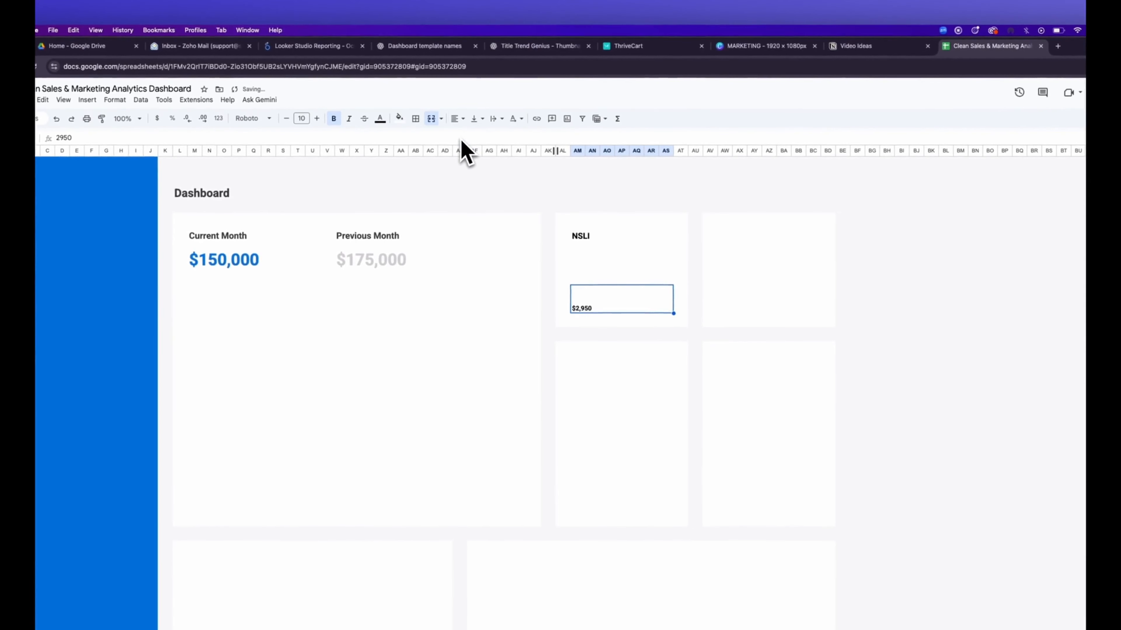
left_click(477, 119)
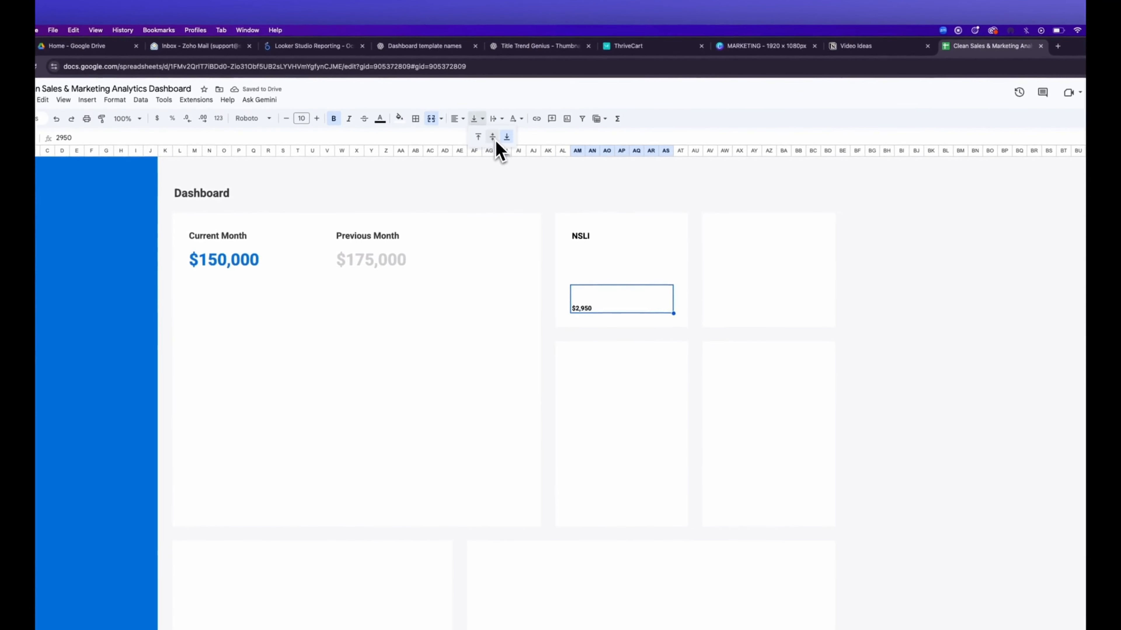
left_click(490, 134)
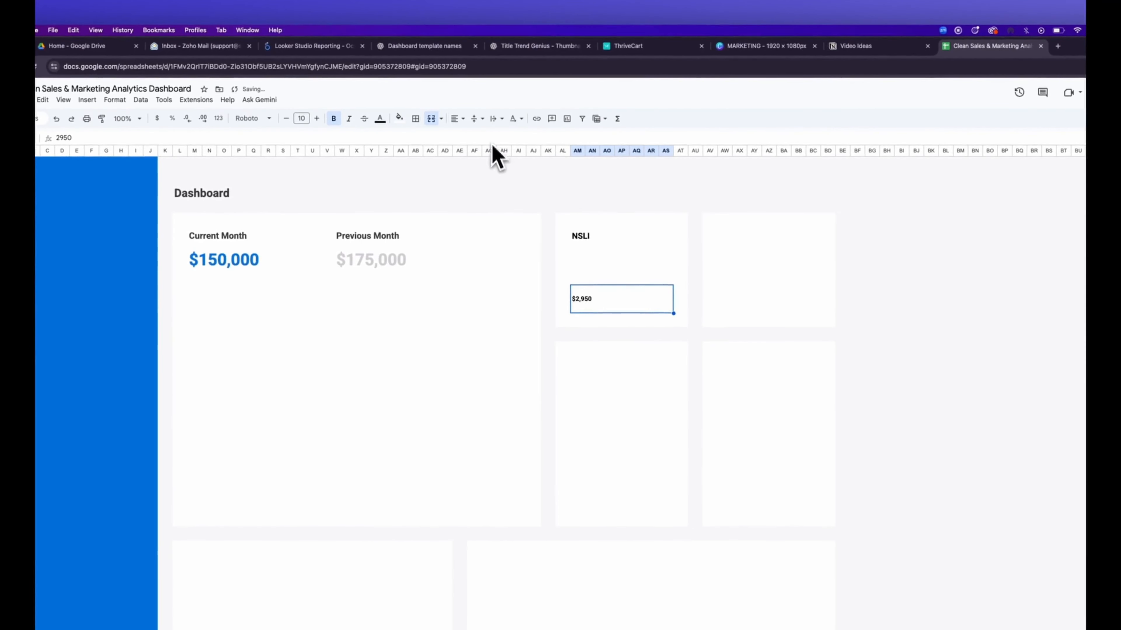
left_click(318, 119)
left_click(317, 119)
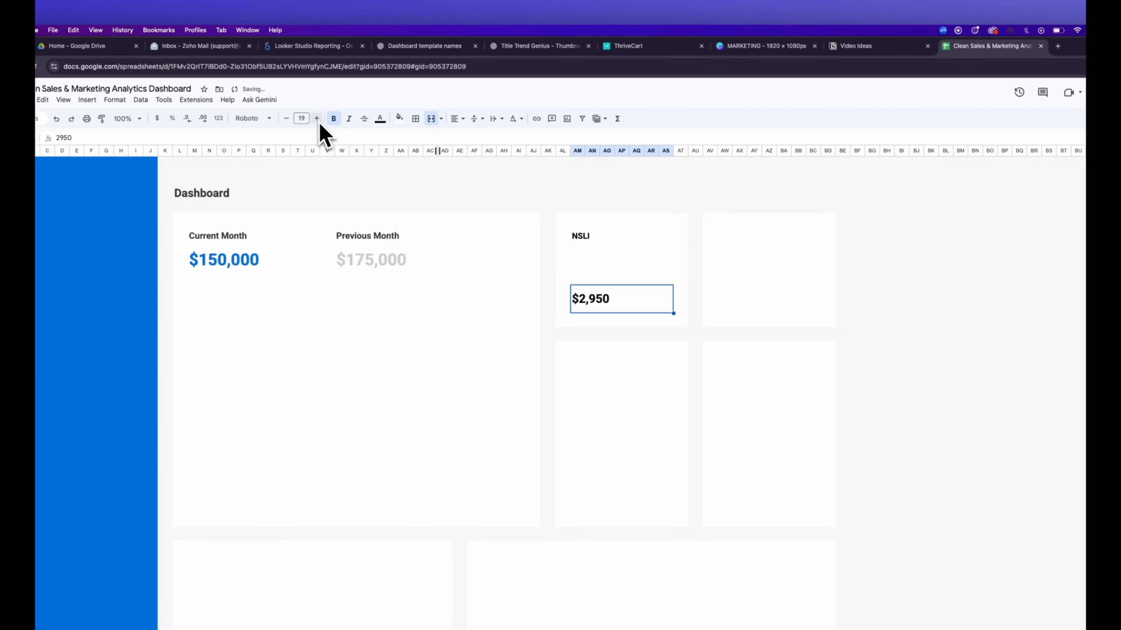
left_click(318, 119)
left_click(317, 119)
left_click(607, 378)
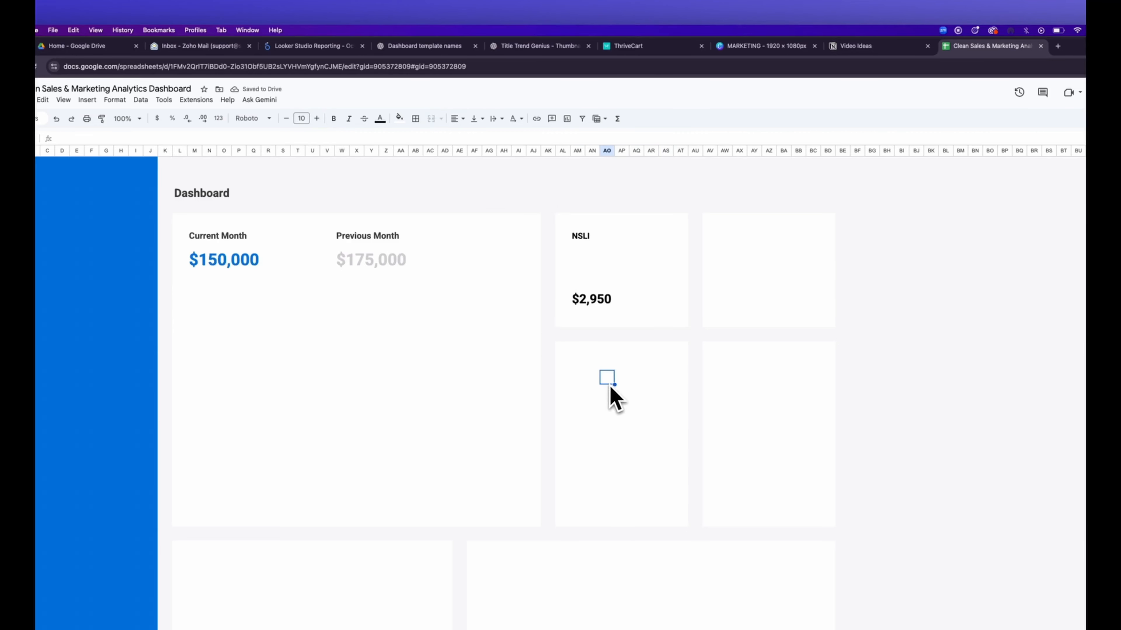
Step: Copy the NSLI heading and amount onto the empty small card beside it, starting at AW6
left_click_drag(581, 235, 594, 301)
key("super+c")
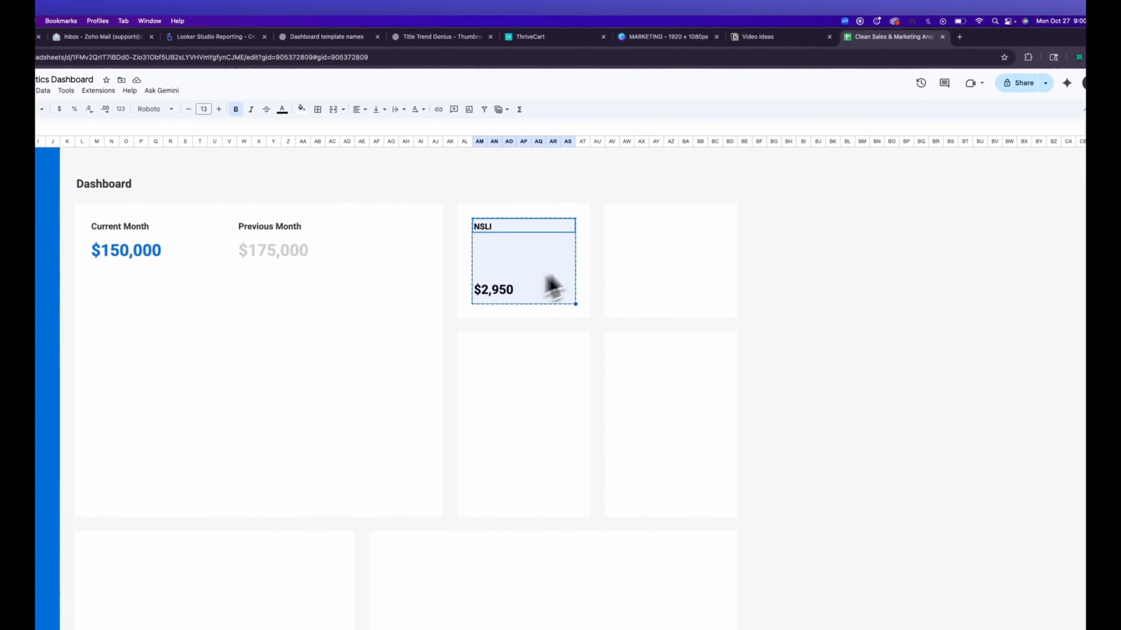
left_click(625, 228)
key("super+v")
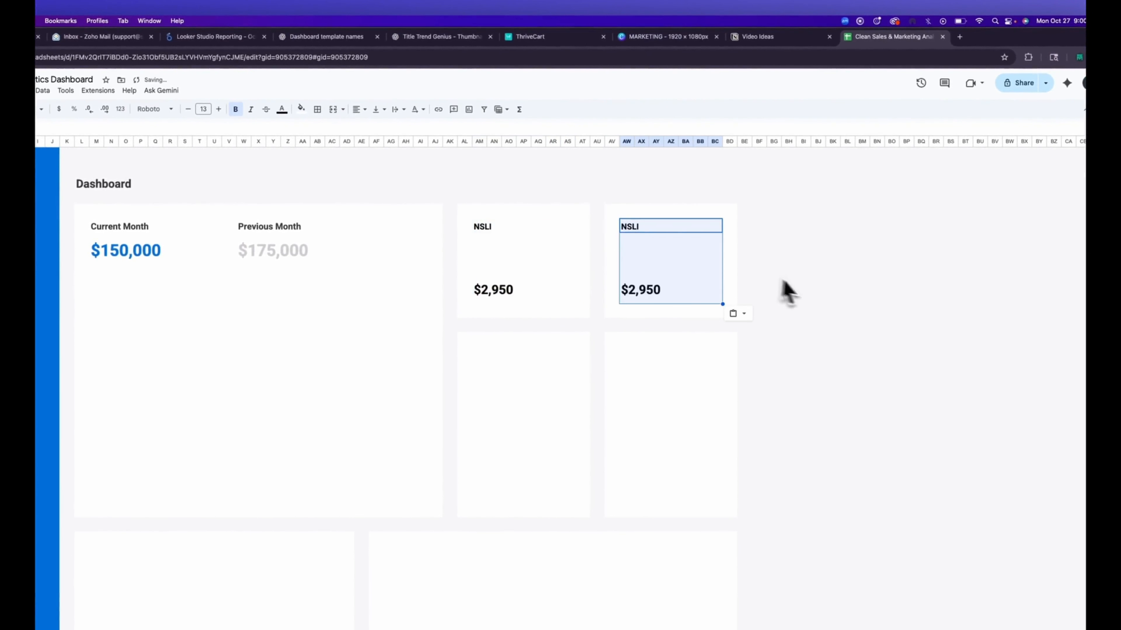
left_click(802, 285)
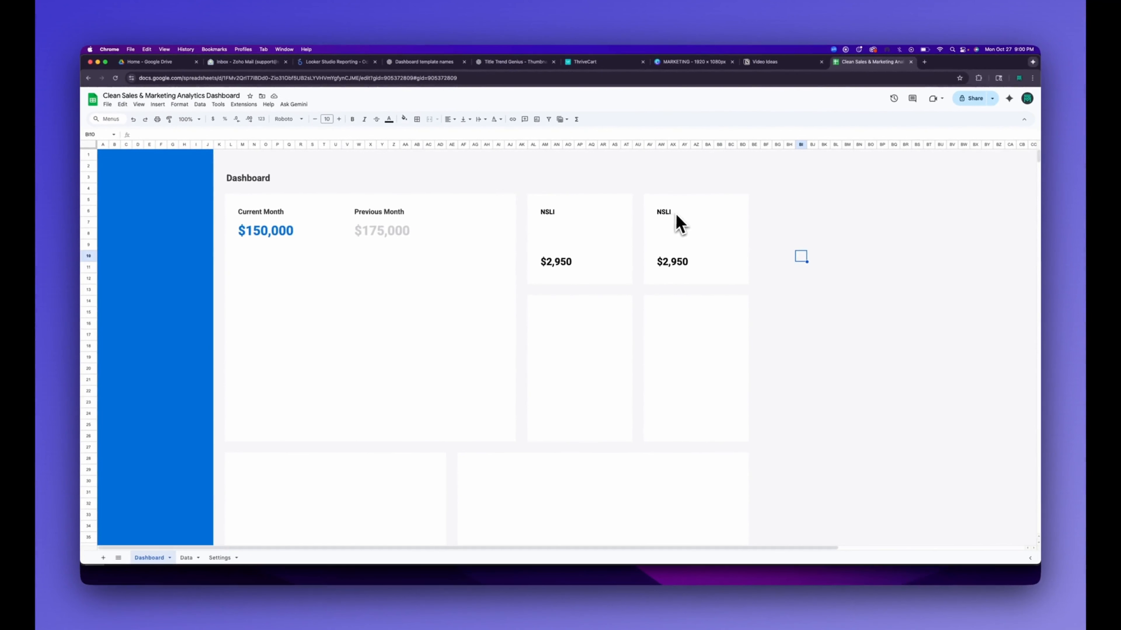
Step: Replace the copied card's heading with "Sales $ Per Appointment"
left_click(672, 213)
type("S")
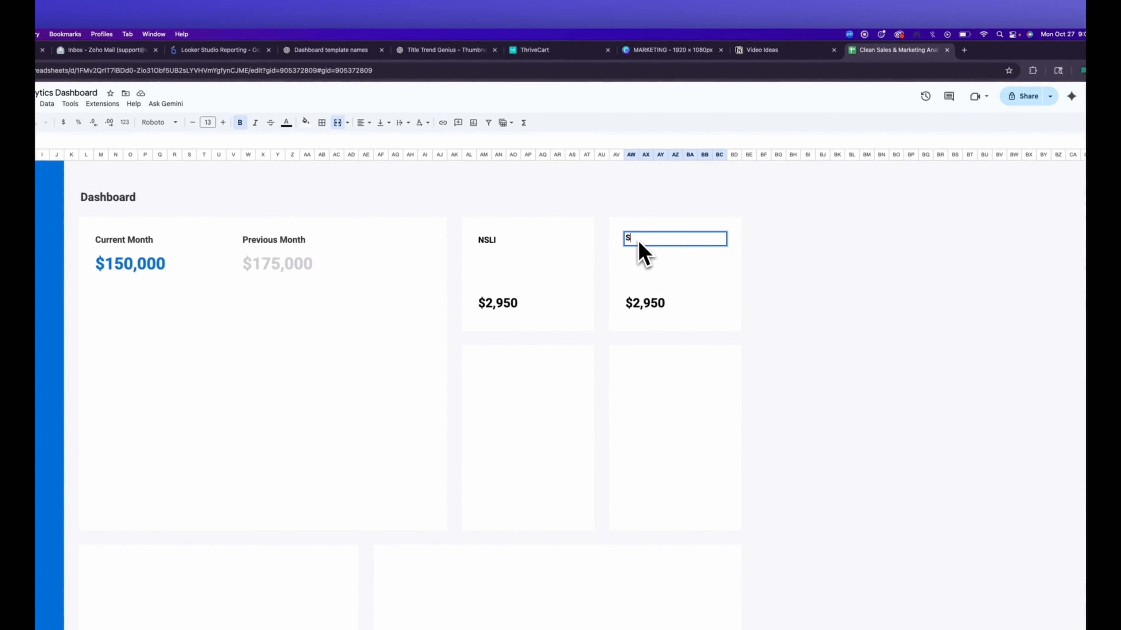
type("ales $ Per Appointment")
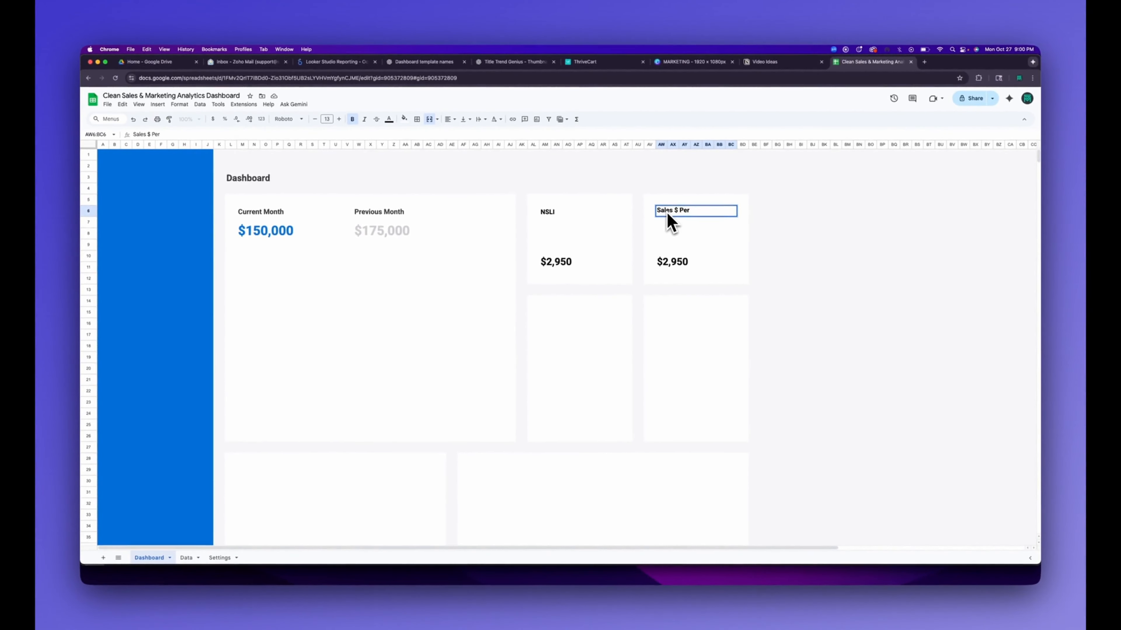
key("Return")
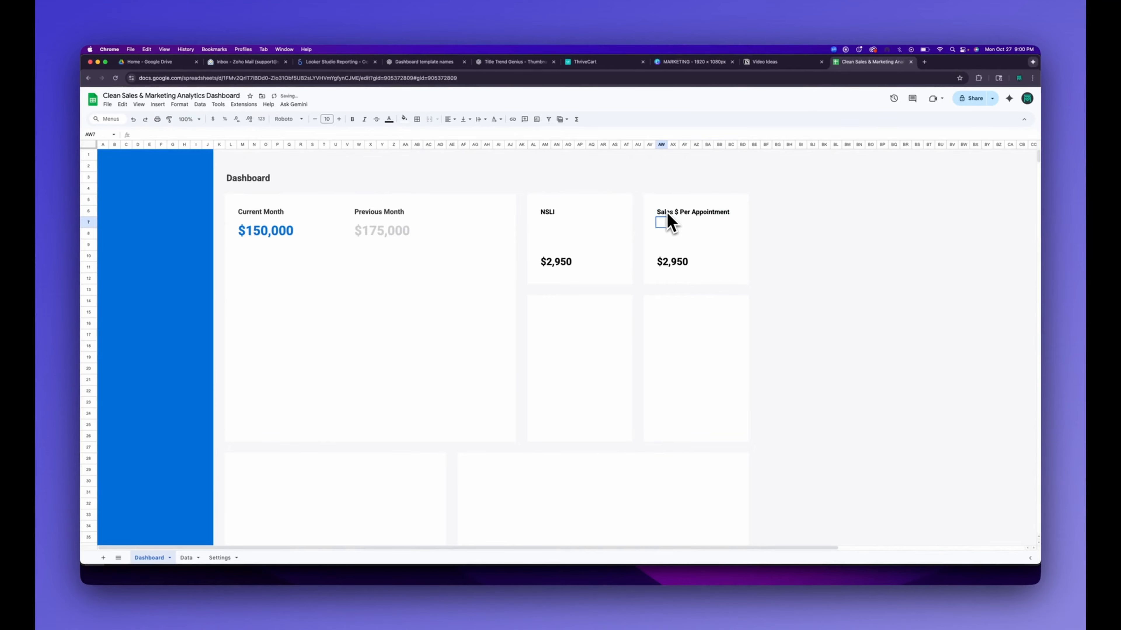
Step: Shorten the heading in AW6 to "Sales $ / Appt"
left_click(660, 203)
left_click(670, 213)
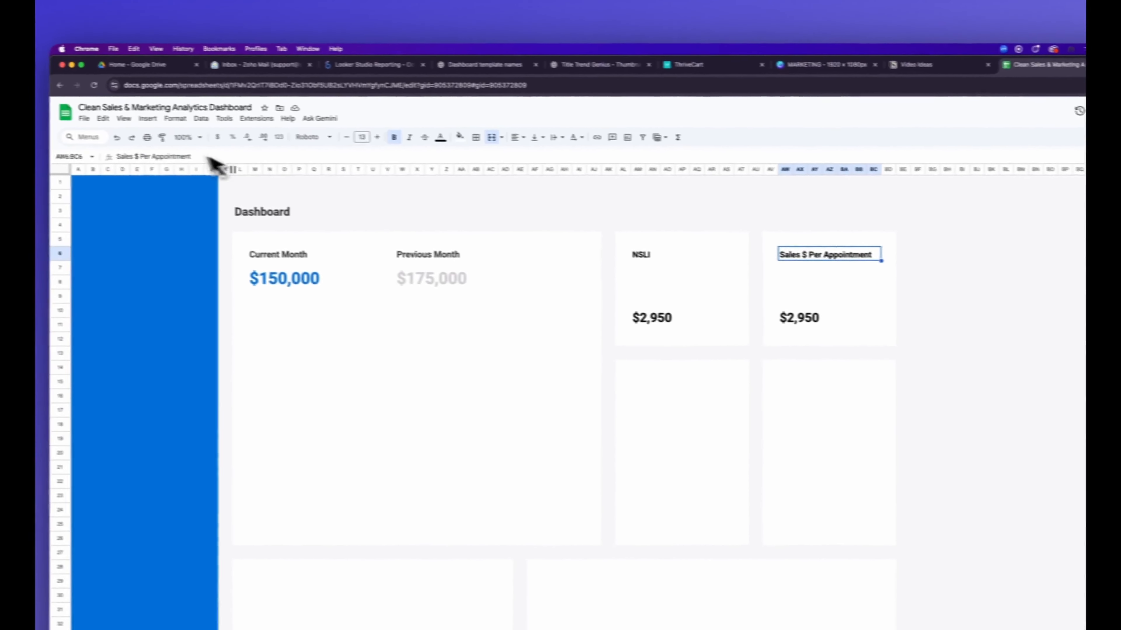
left_click_drag(96, 156, 82, 157)
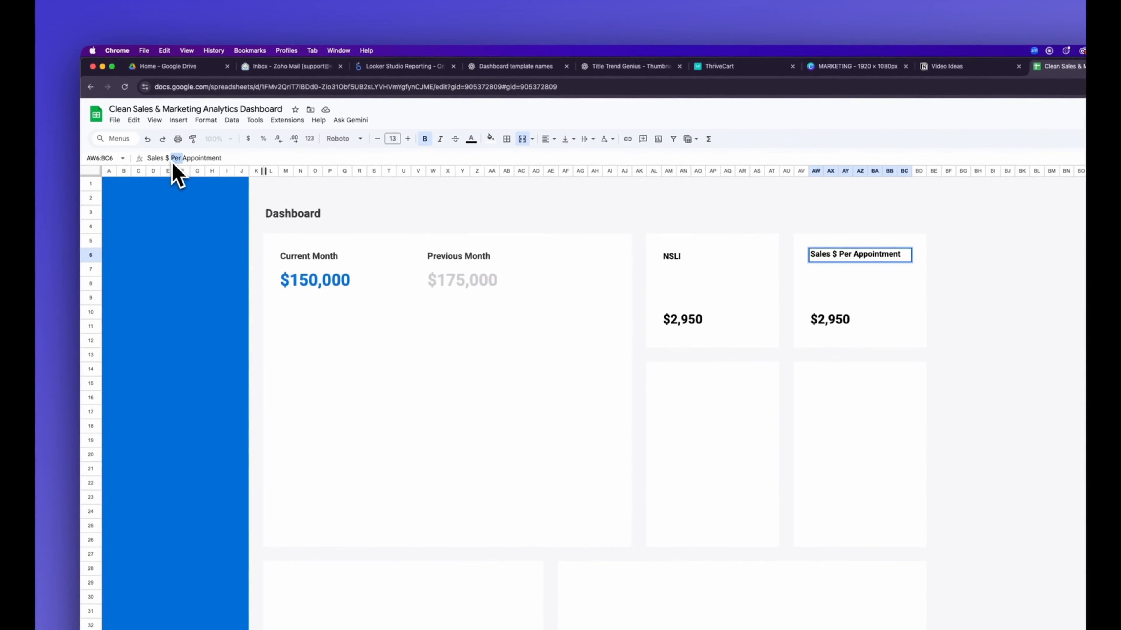
type("/")
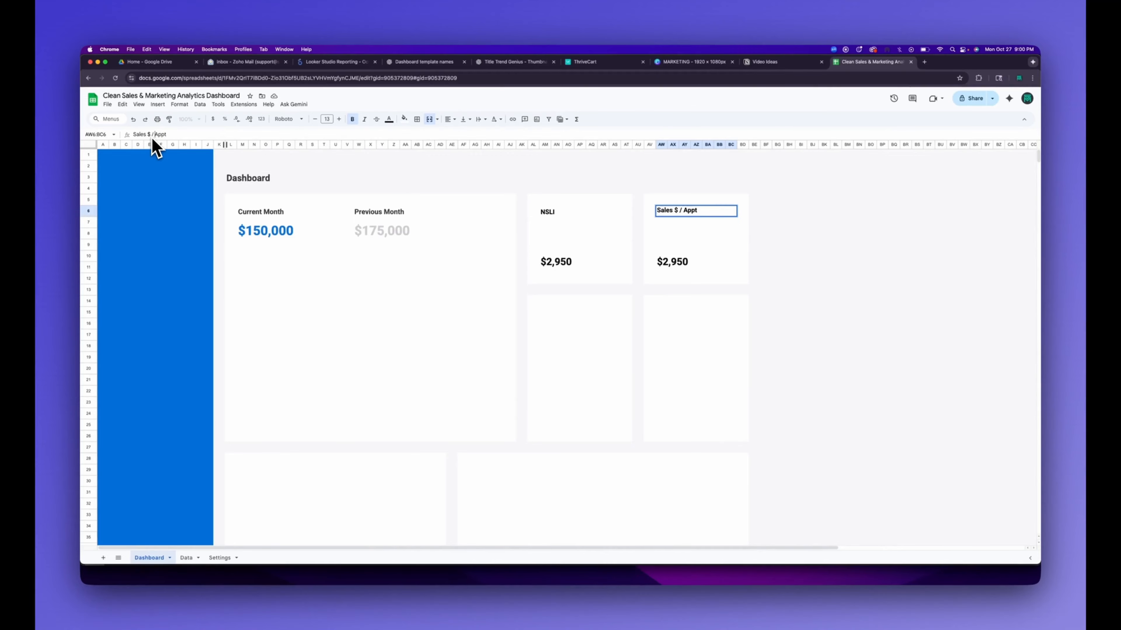
key("Return")
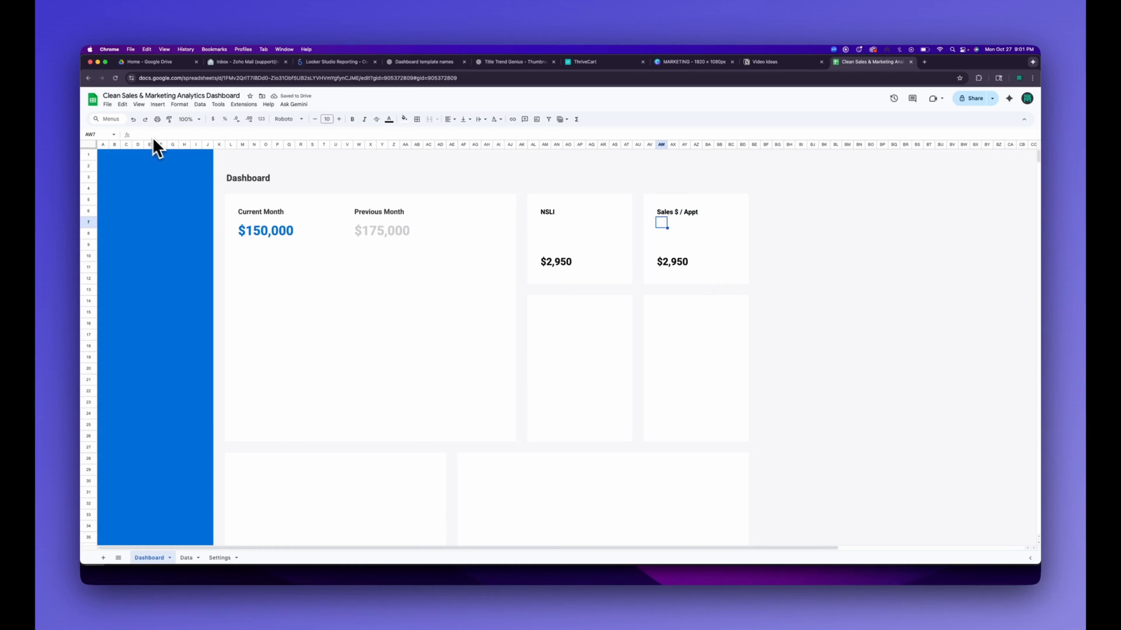
Step: Set the amount on the "Sales $ / Appt" card to $3,486
left_click(674, 272)
type("$")
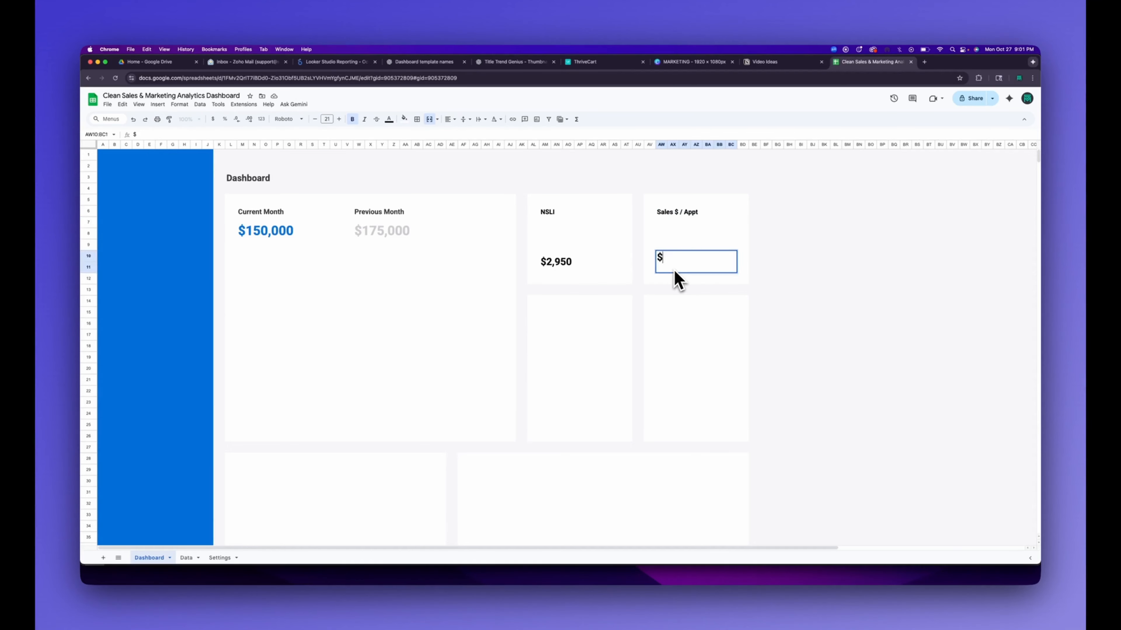
type("3,486")
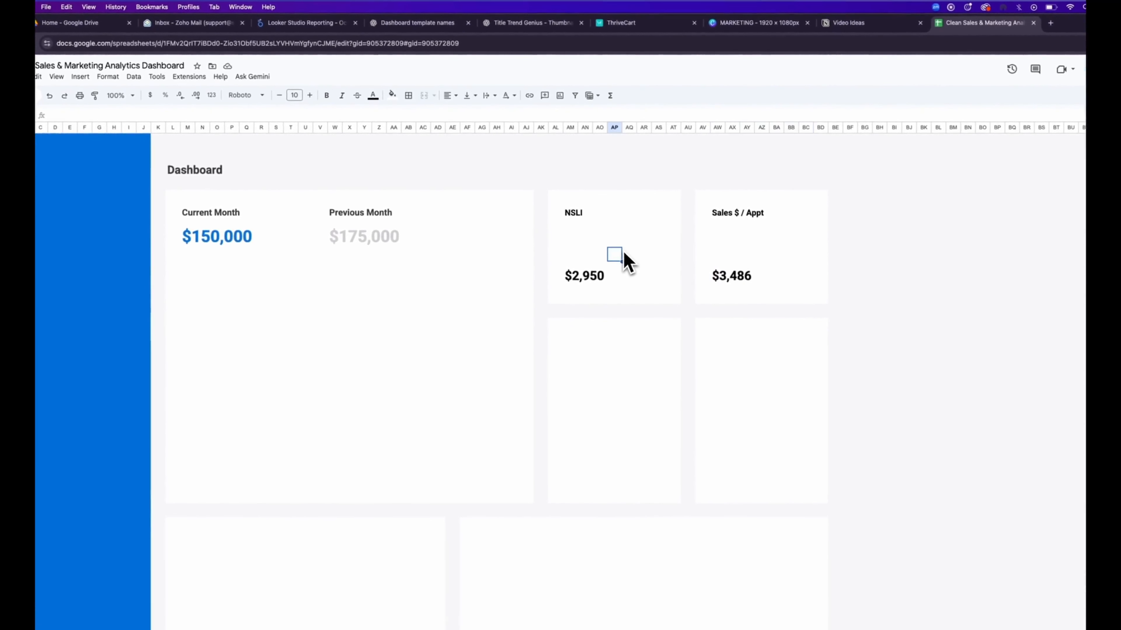
Step: Give the headings and amounts on both small cards a custom dark gray text color, #313131
left_click_drag(574, 214, 750, 288)
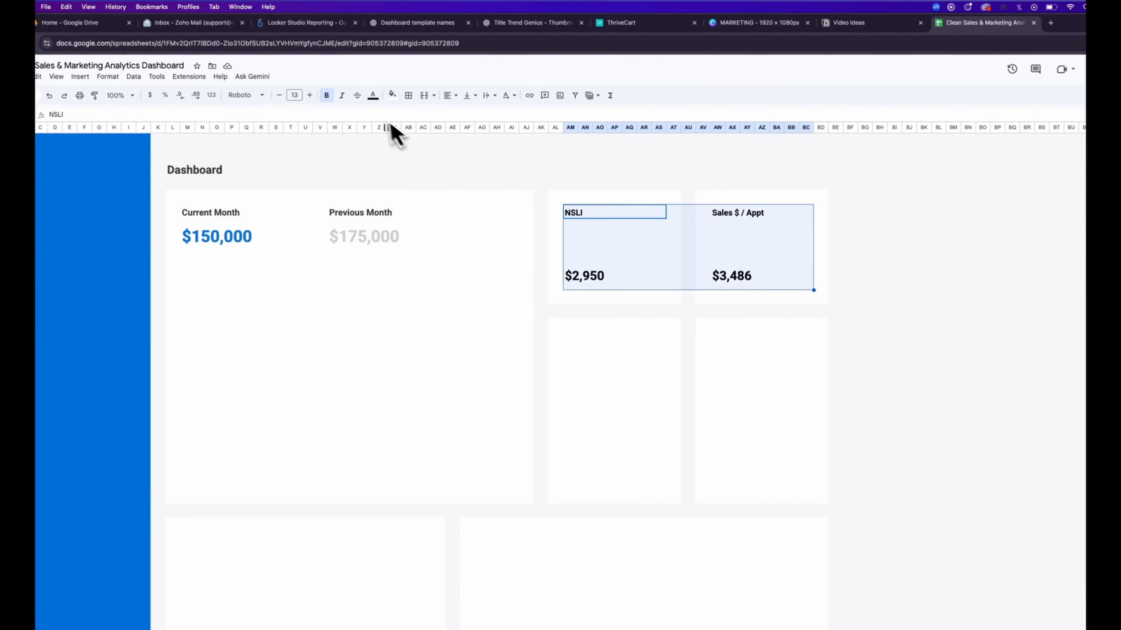
left_click(373, 96)
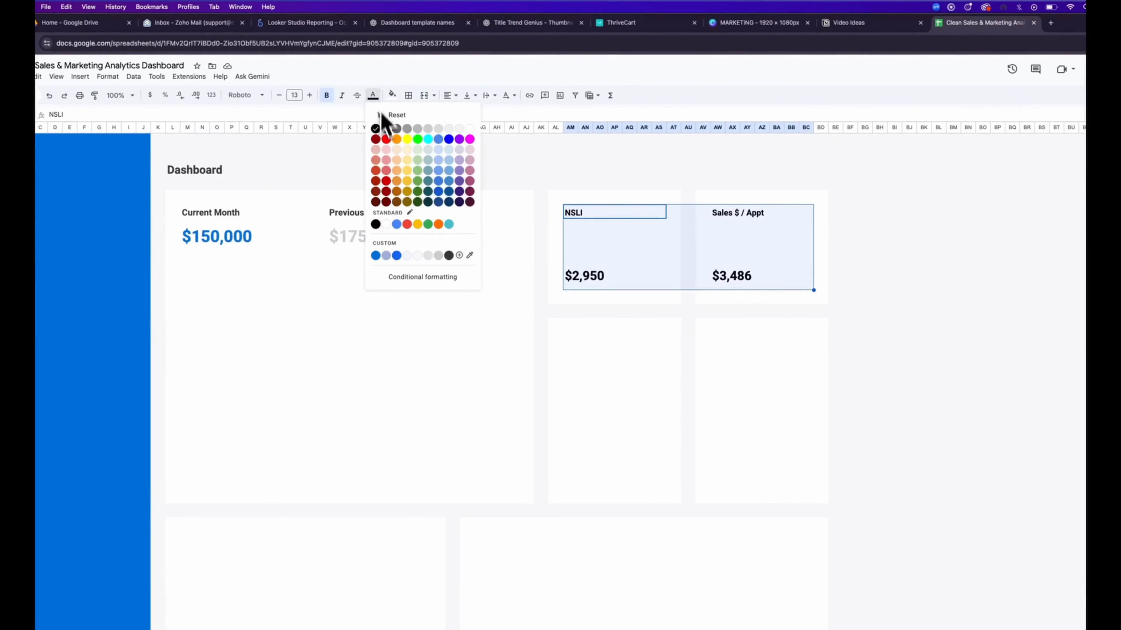
left_click(459, 255)
left_click(525, 347)
left_click_drag(526, 351, 526, 339)
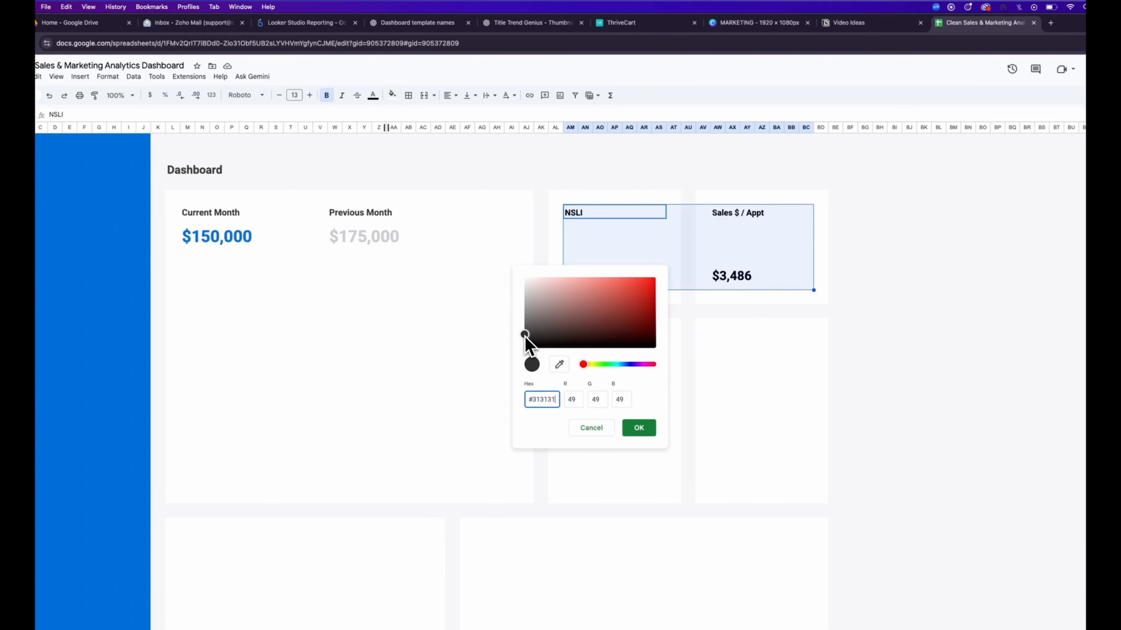
left_click(639, 429)
left_click(629, 453)
Step: Apply the newest custom dark gray to the "Current Month" and "Previous Month" headings
left_click(578, 216)
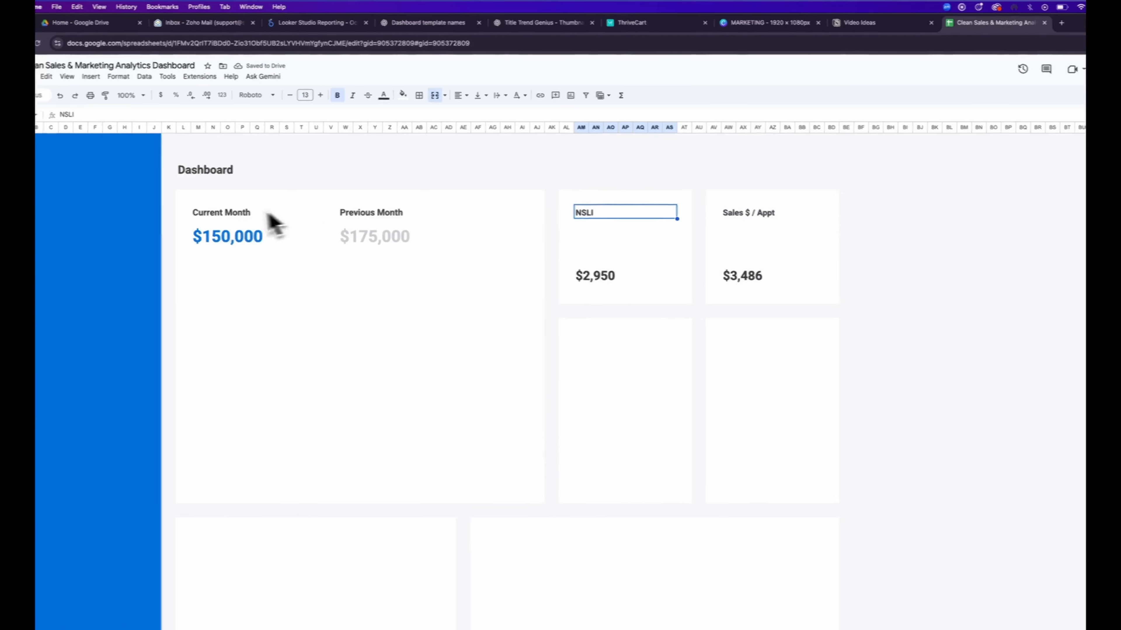
left_click_drag(260, 217, 388, 217)
left_click(412, 96)
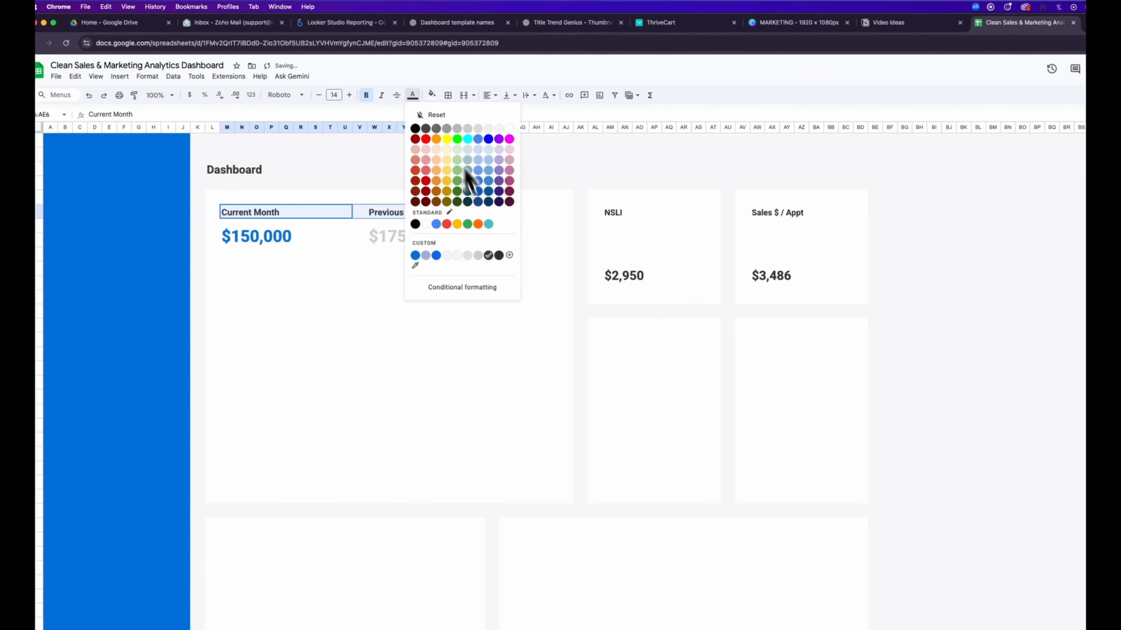
left_click(500, 258)
Step: Apply the custom text color #363636 to the "Dashboard" title
left_click(234, 170)
left_click(412, 95)
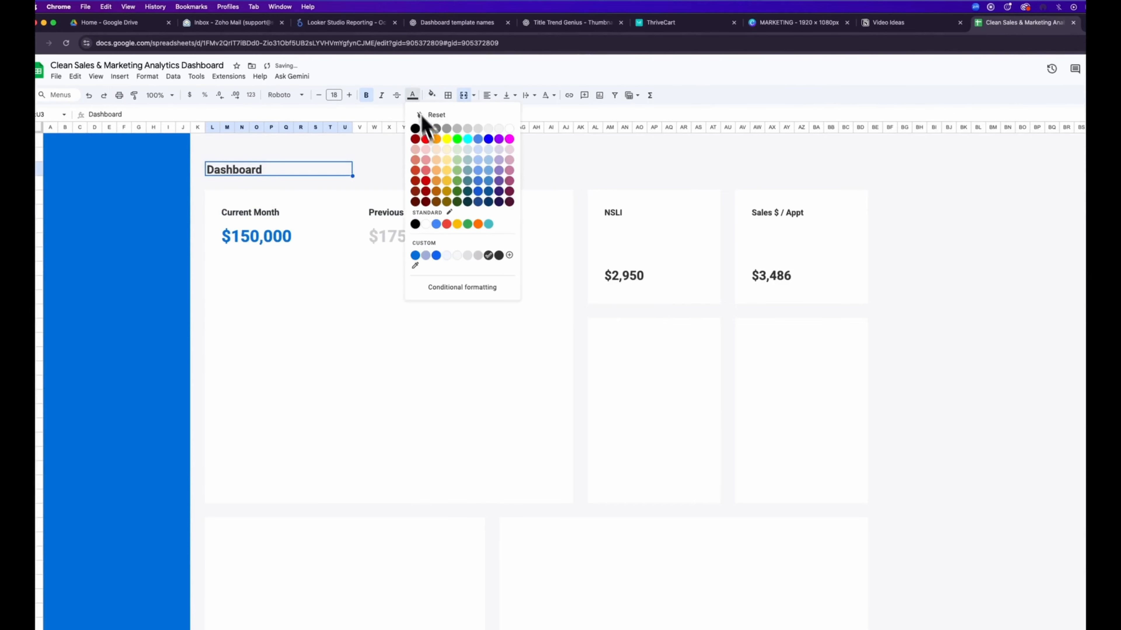
left_click(508, 255)
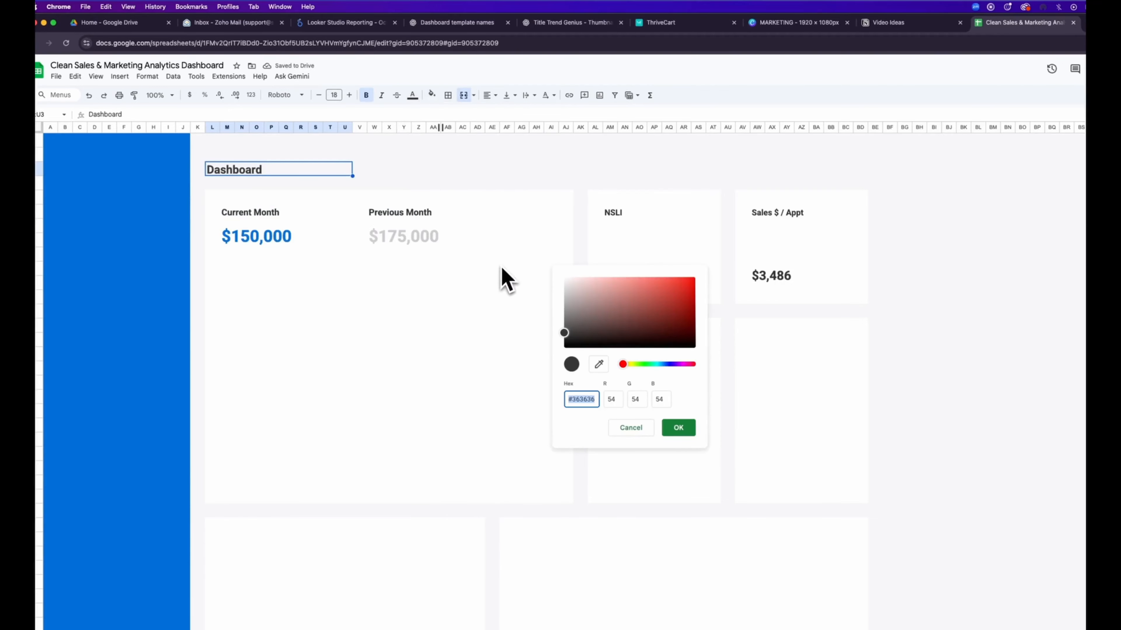
left_click(675, 427)
left_click(433, 412)
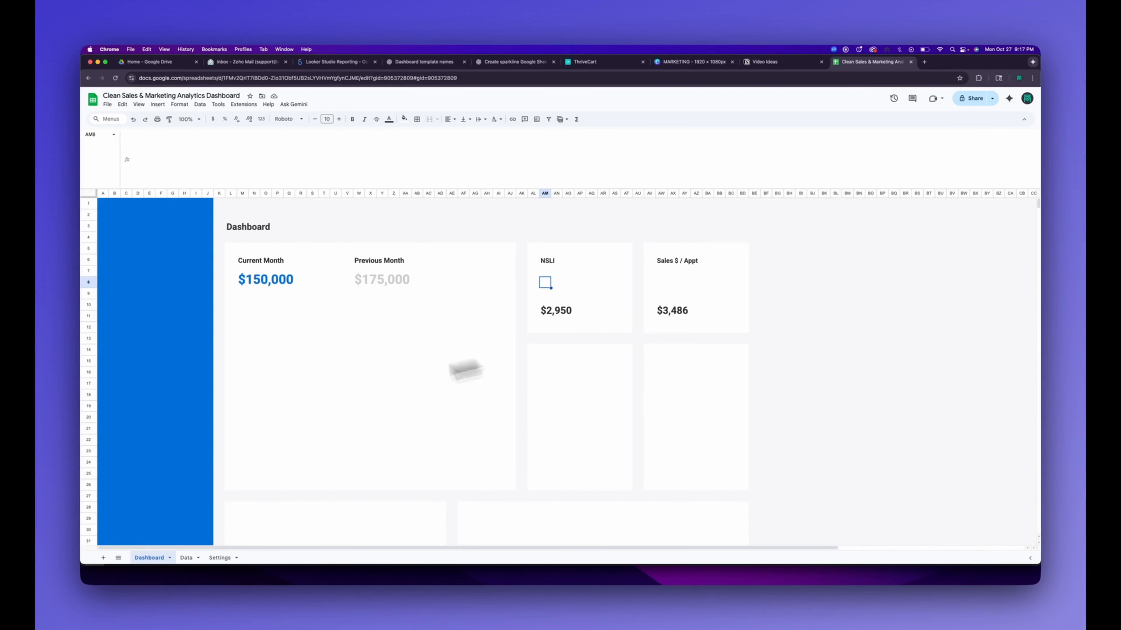
Step: Examine the Data sheet's source columns, the formulas behind Leads, Appt. Count and Sales Count, and where the records end
left_click(186, 558)
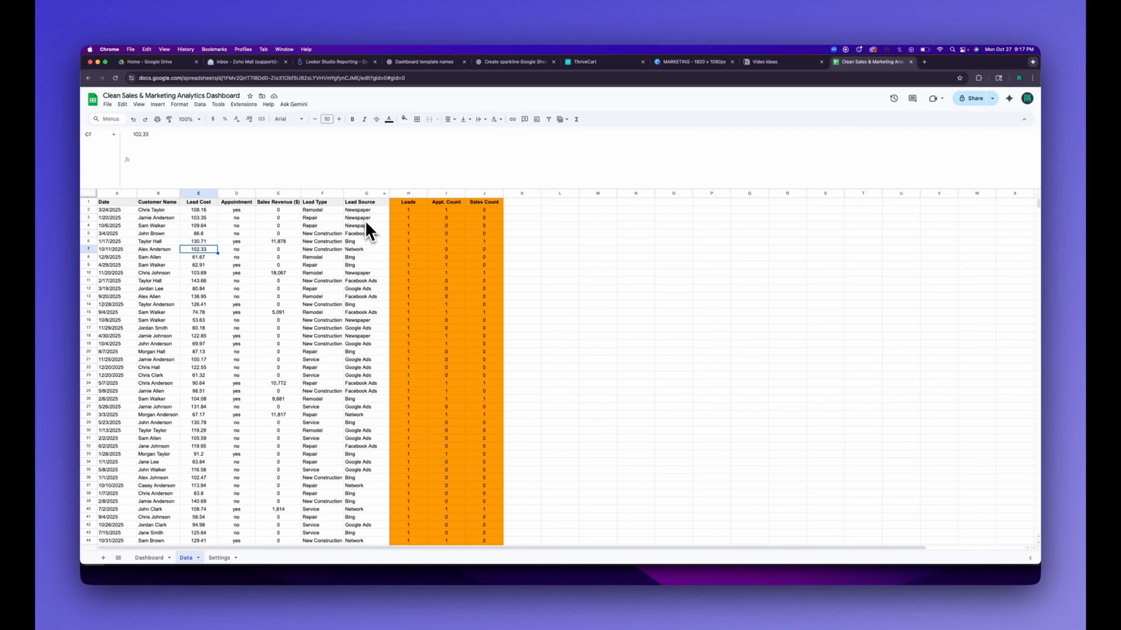
left_click(412, 211)
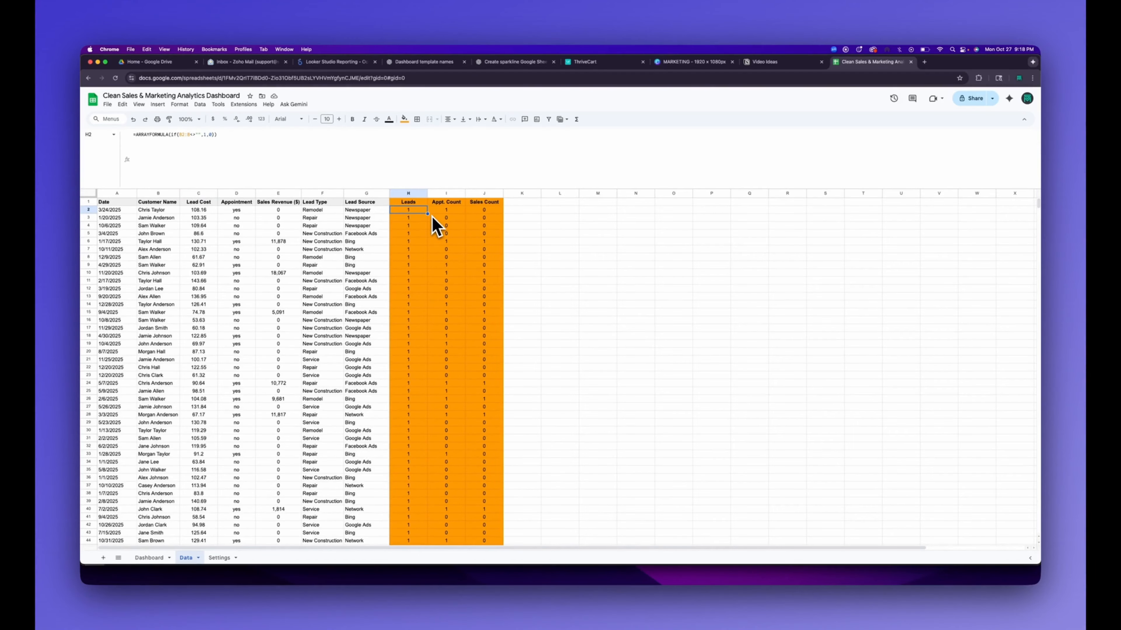
left_click_drag(106, 202, 368, 310)
left_click_drag(444, 338, 445, 339)
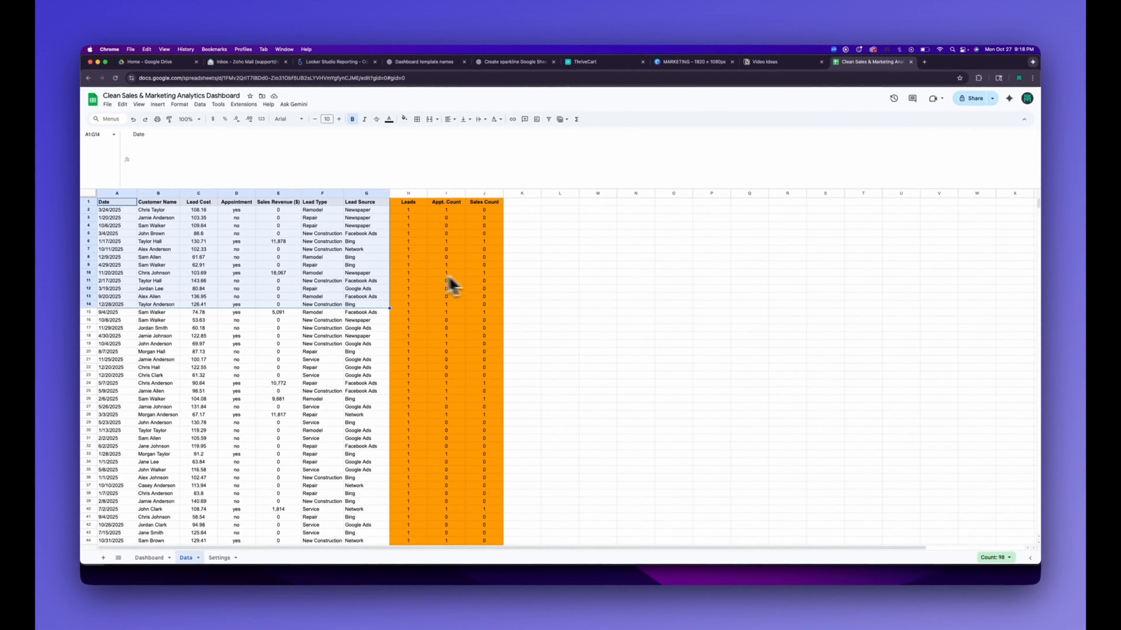
left_click(409, 211)
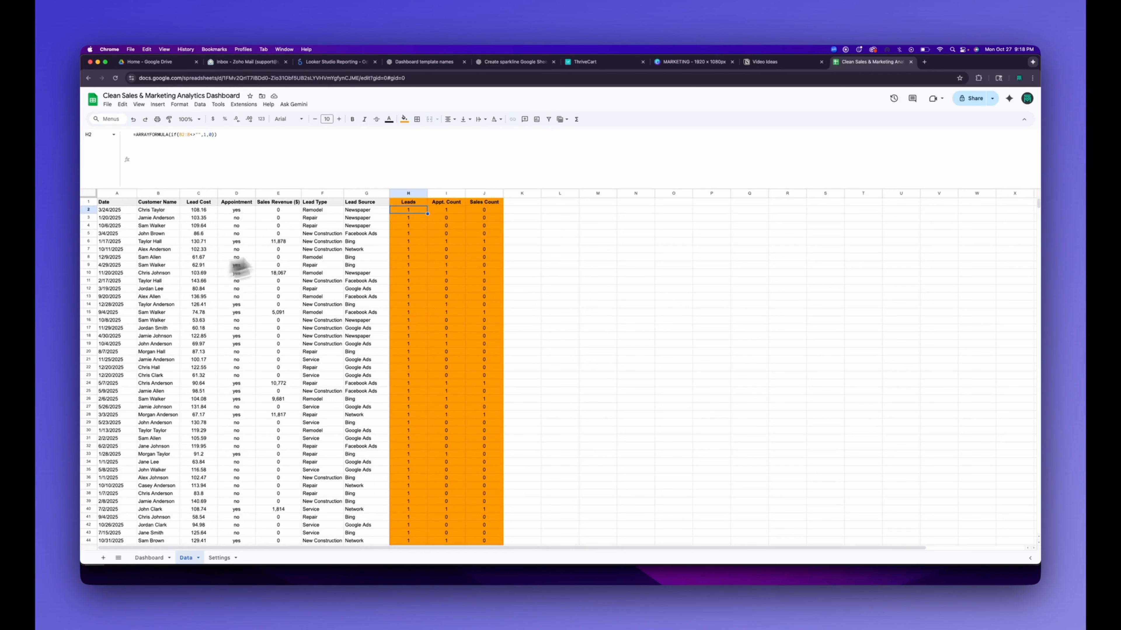
key("Right")
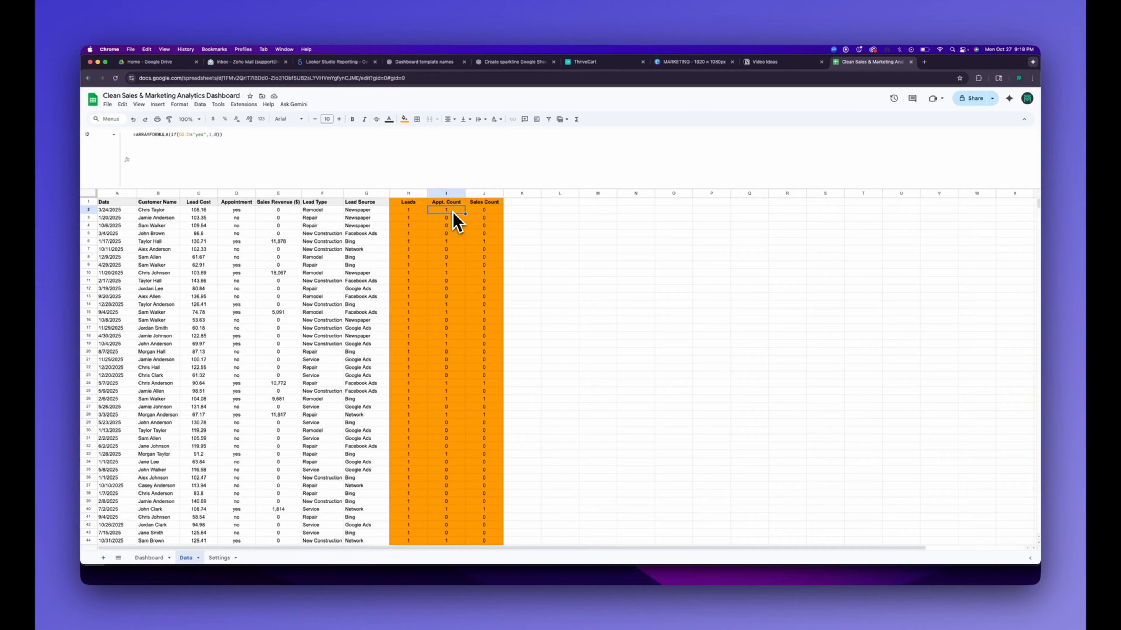
key("Right")
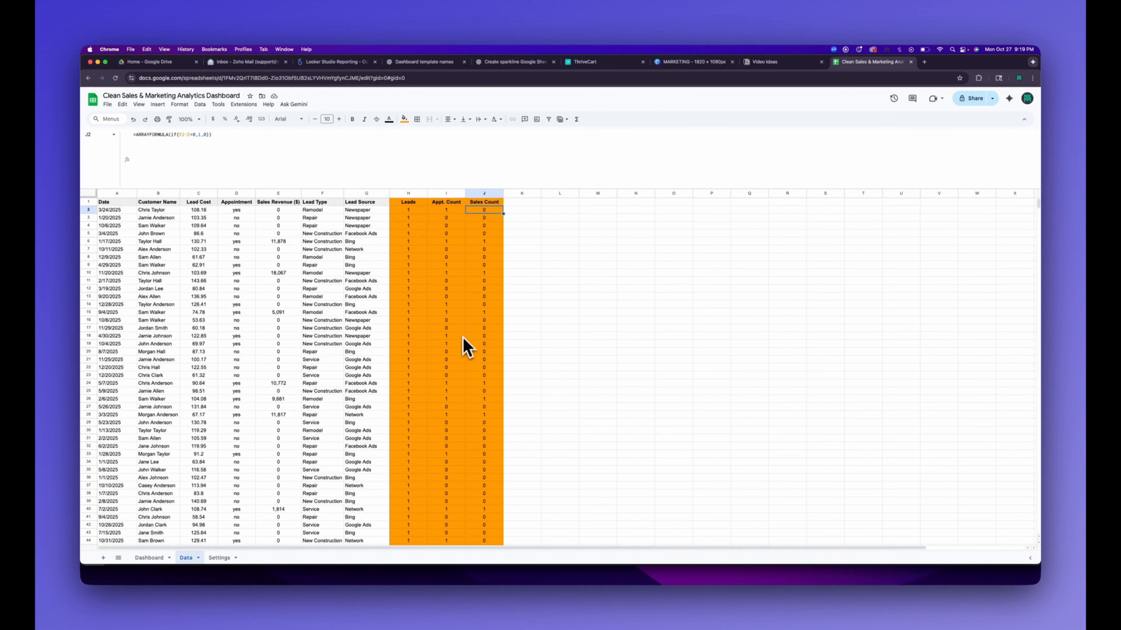
scroll(462, 345, "down", 20)
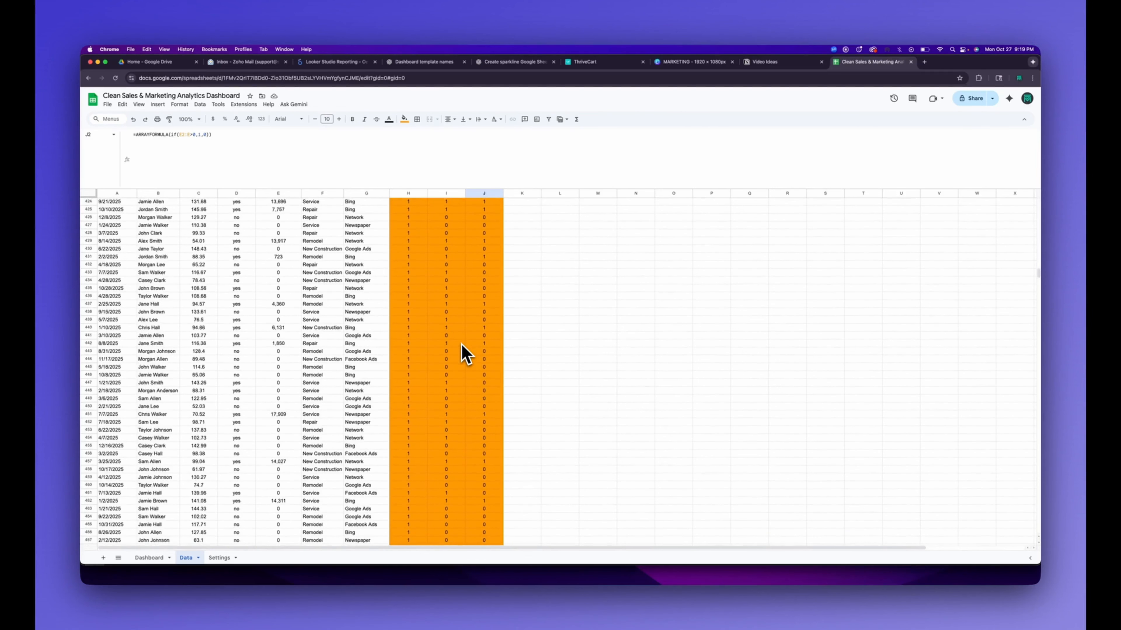
scroll(462, 345, "down", 20)
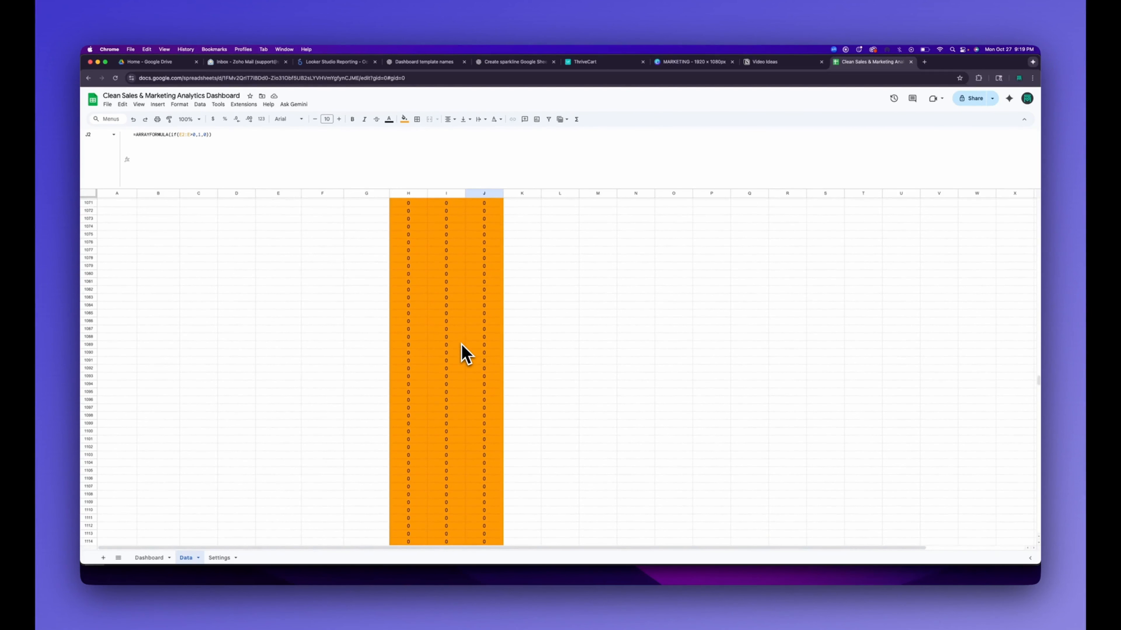
scroll(462, 353, "up", 15)
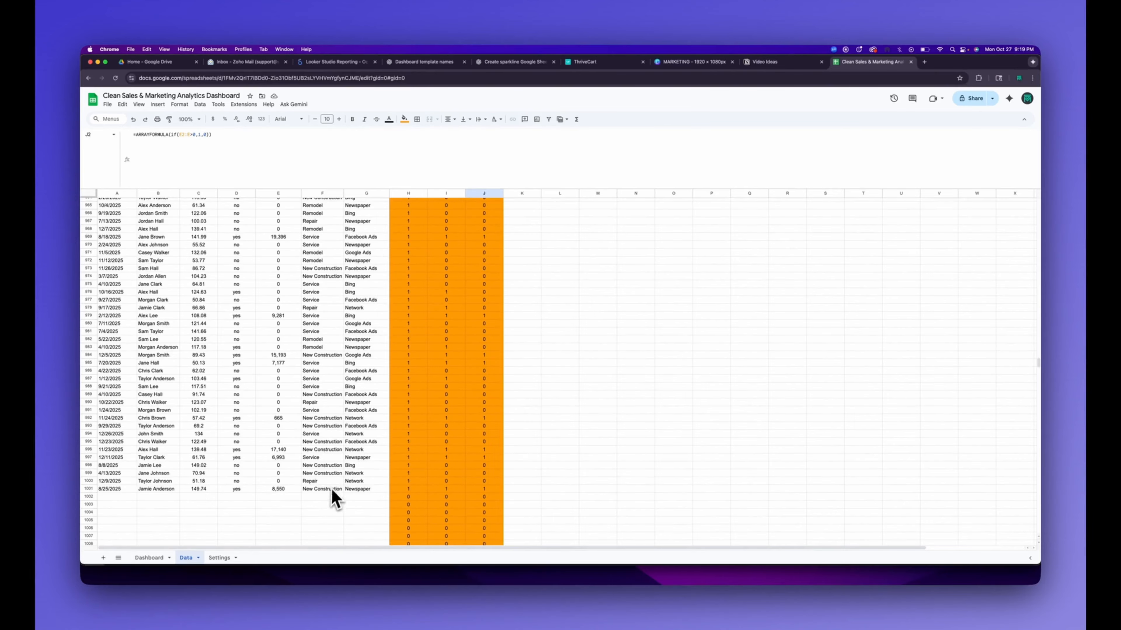
Step: Create a pivot table on a new sheet from the full Data range A1:J1001
key("super+Home")
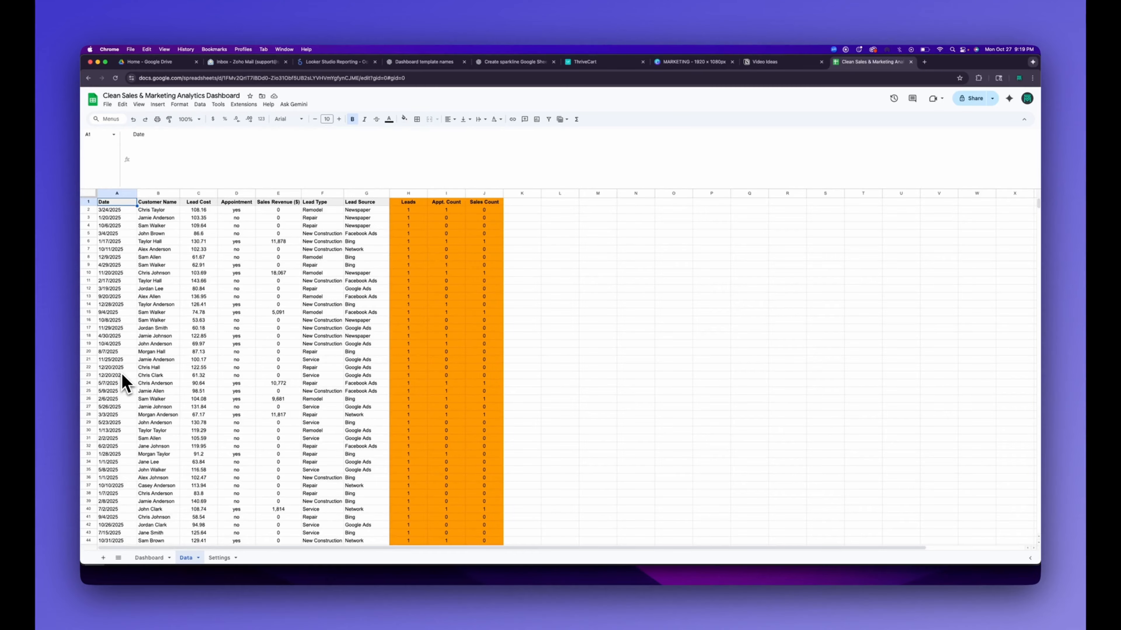
key("super+shift+Right")
key("super+shift+Down")
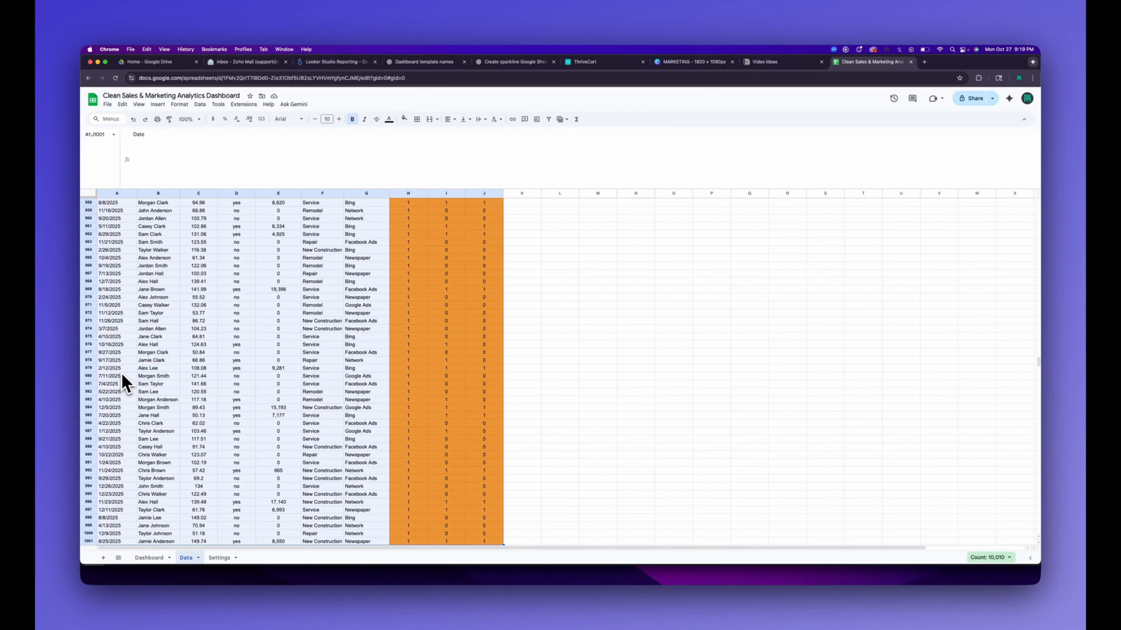
left_click(157, 104)
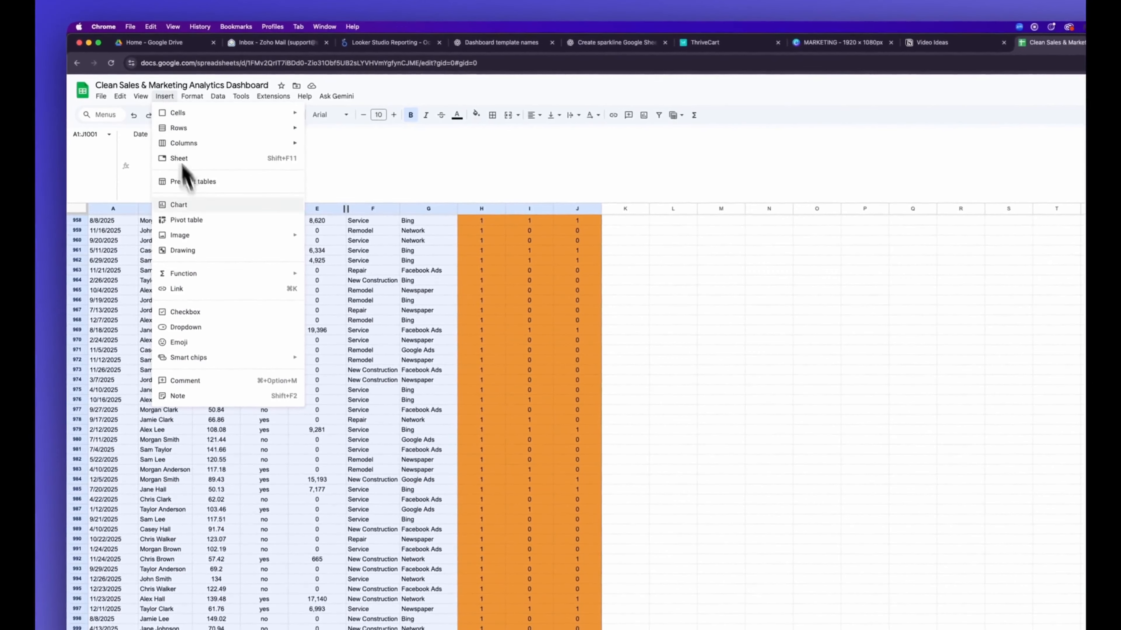
left_click(198, 221)
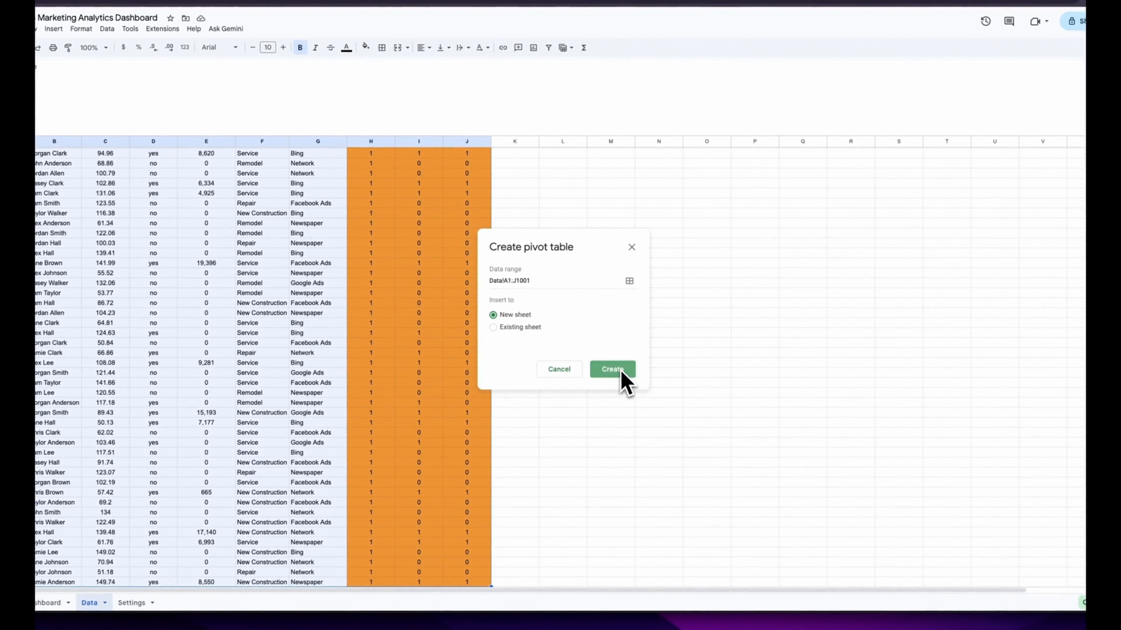
left_click(621, 369)
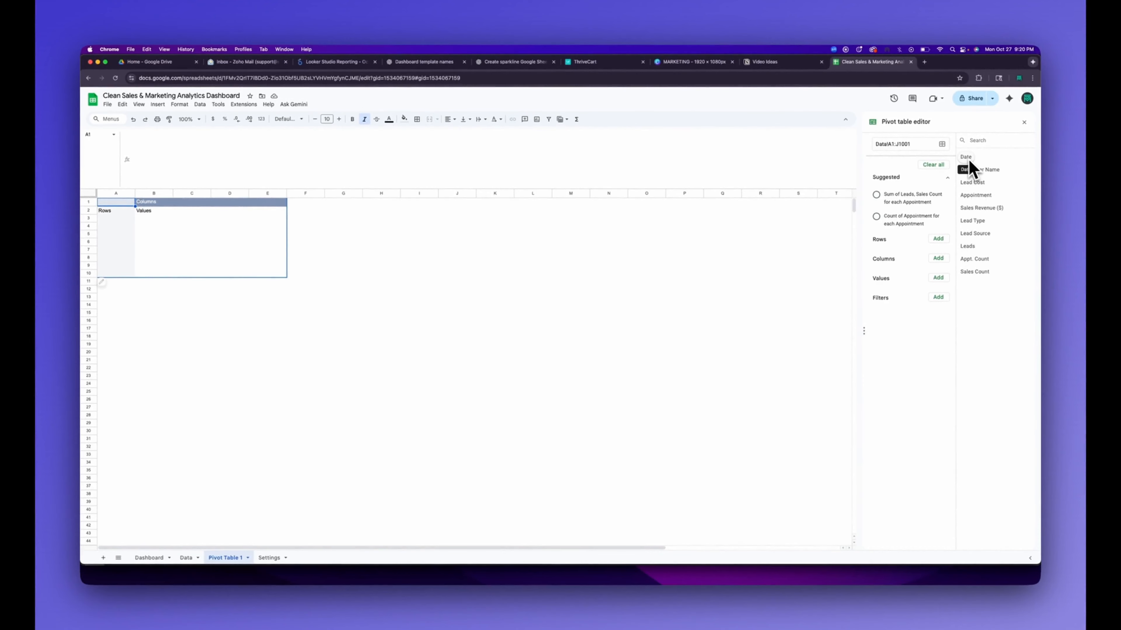
Step: Add Date as the pivot table's rows and Leads and Sales Revenue ($) as its summed values
left_click(938, 239)
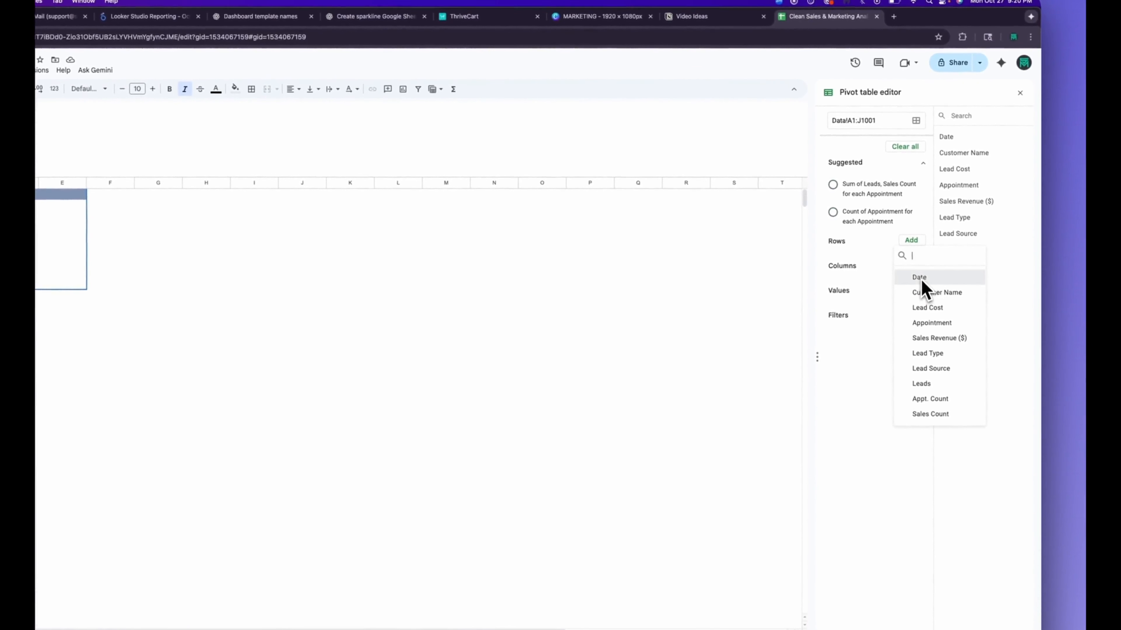
left_click(921, 280)
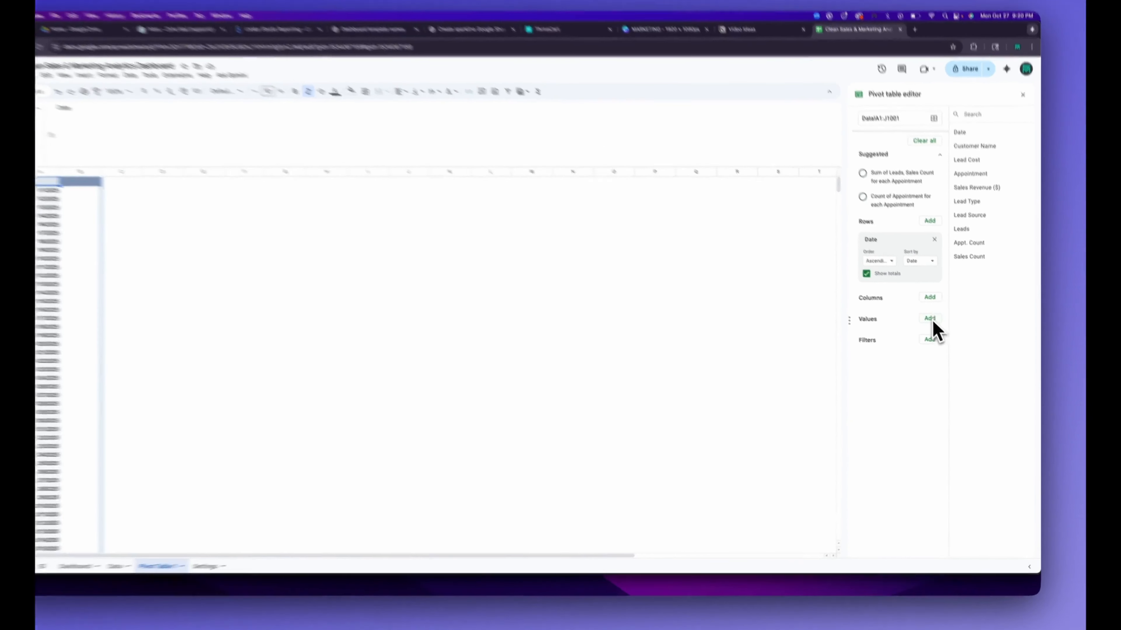
left_click(938, 328)
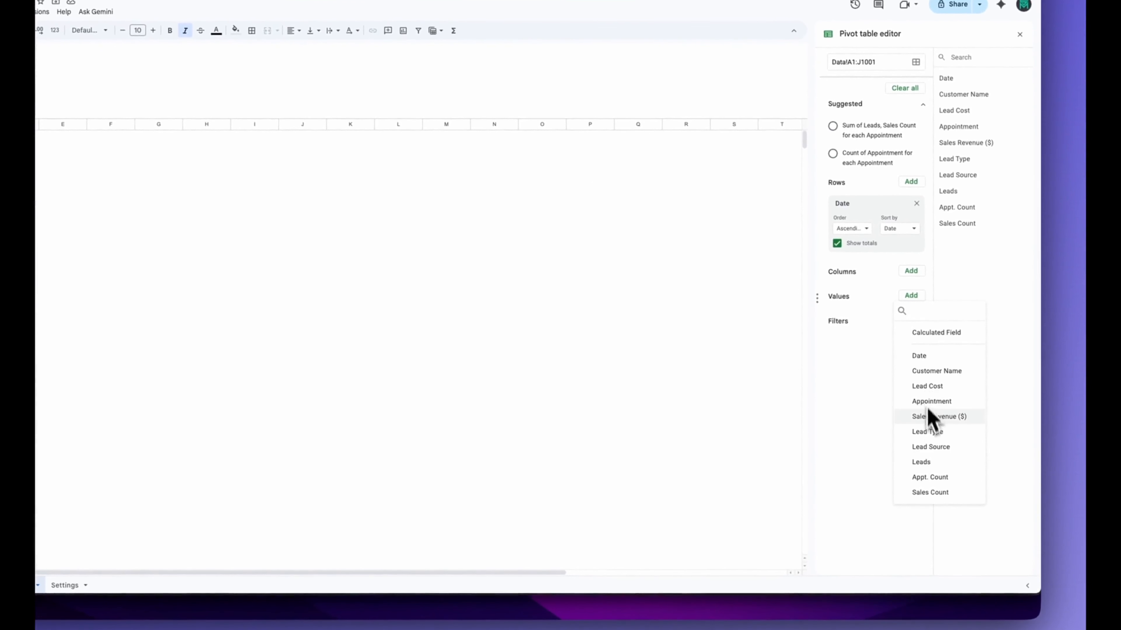
left_click(929, 462)
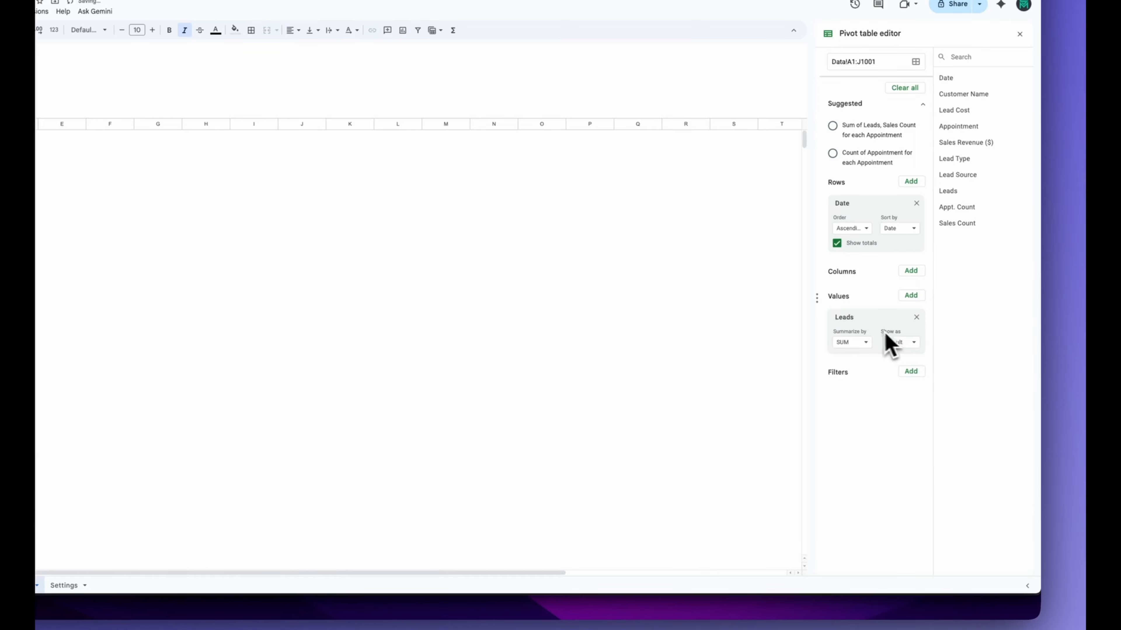
left_click(912, 297)
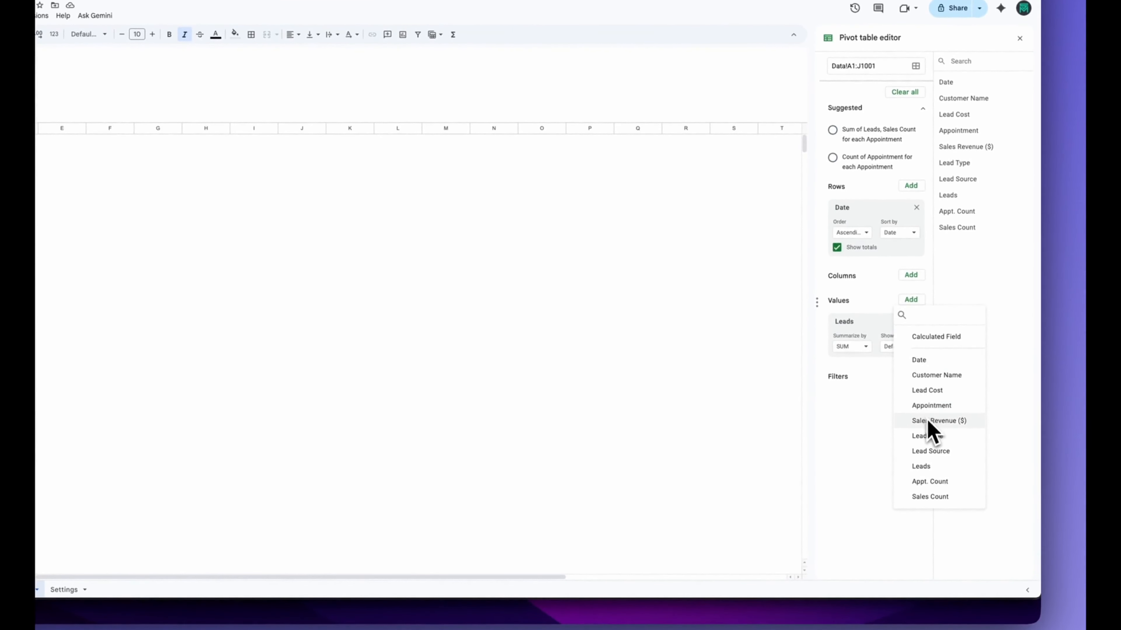
left_click(929, 422)
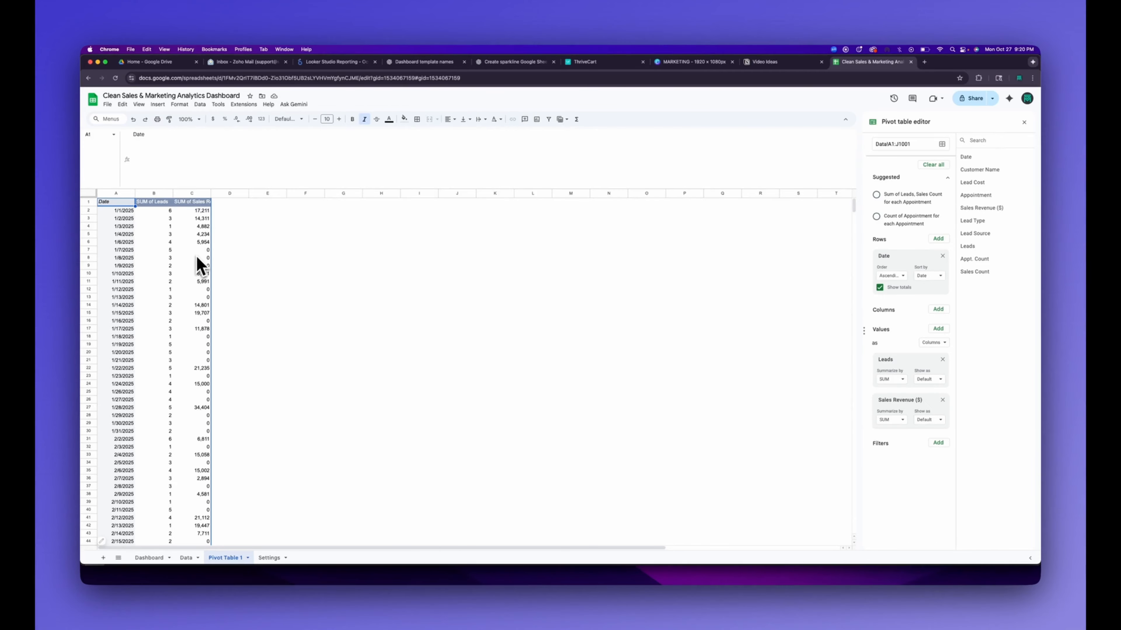
Step: Group the pivot table's date rows by Month
left_click(120, 217)
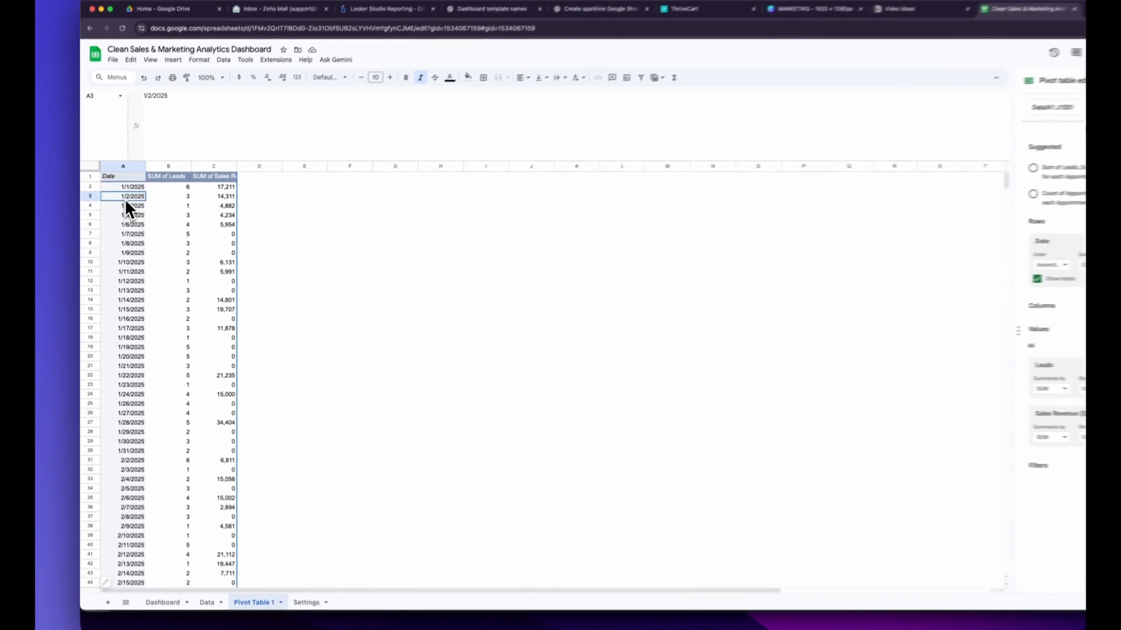
right_click(126, 199)
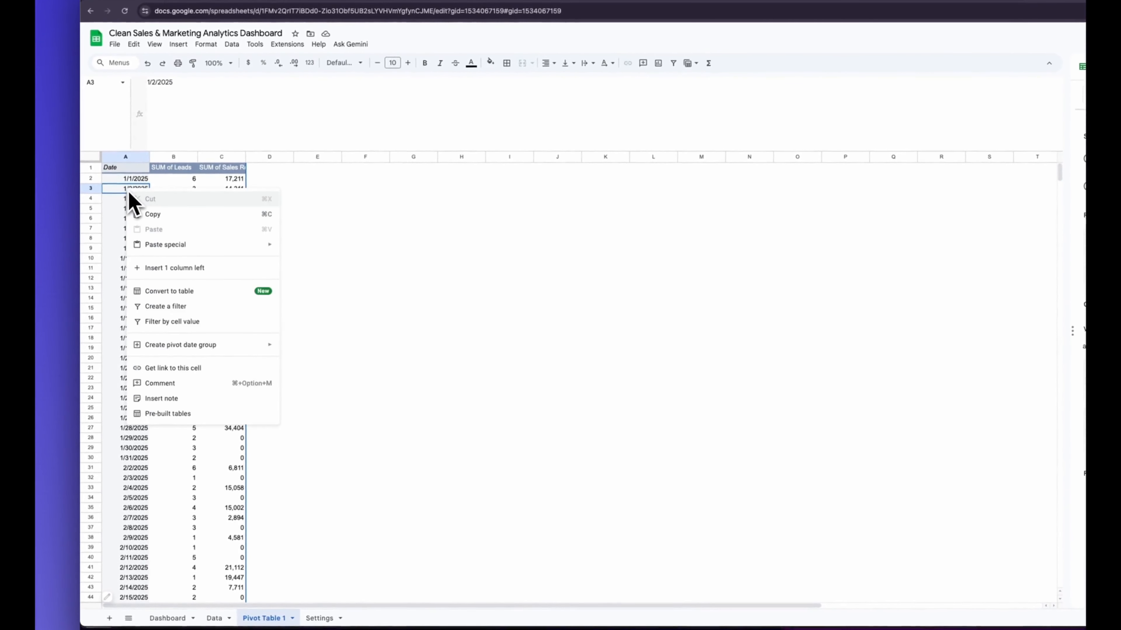
mouse_move(177, 345)
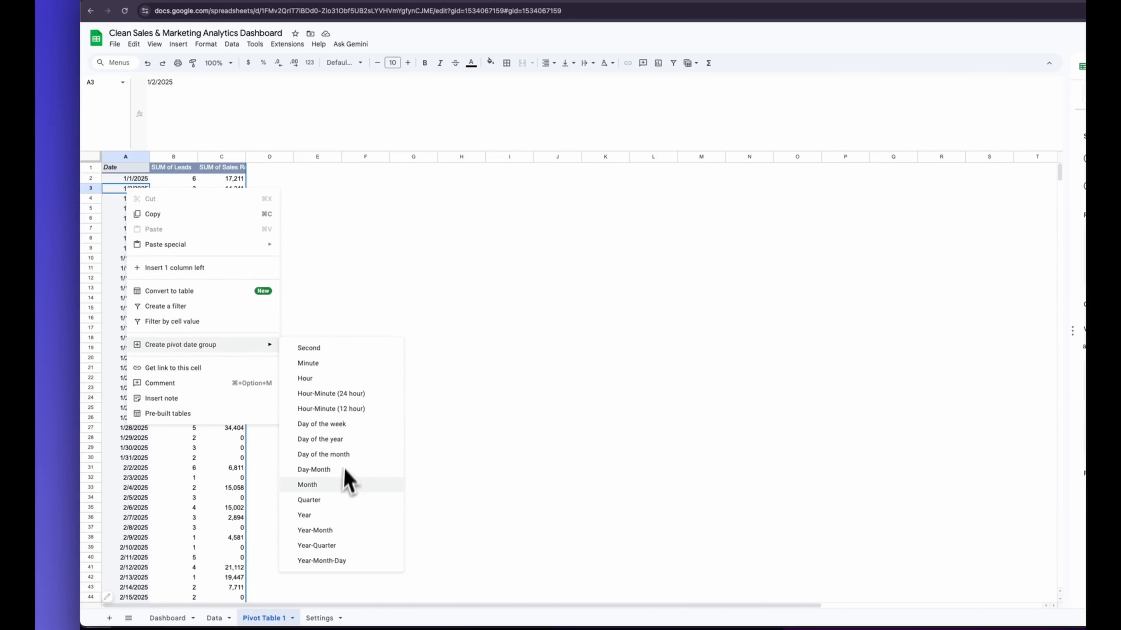
left_click(341, 482)
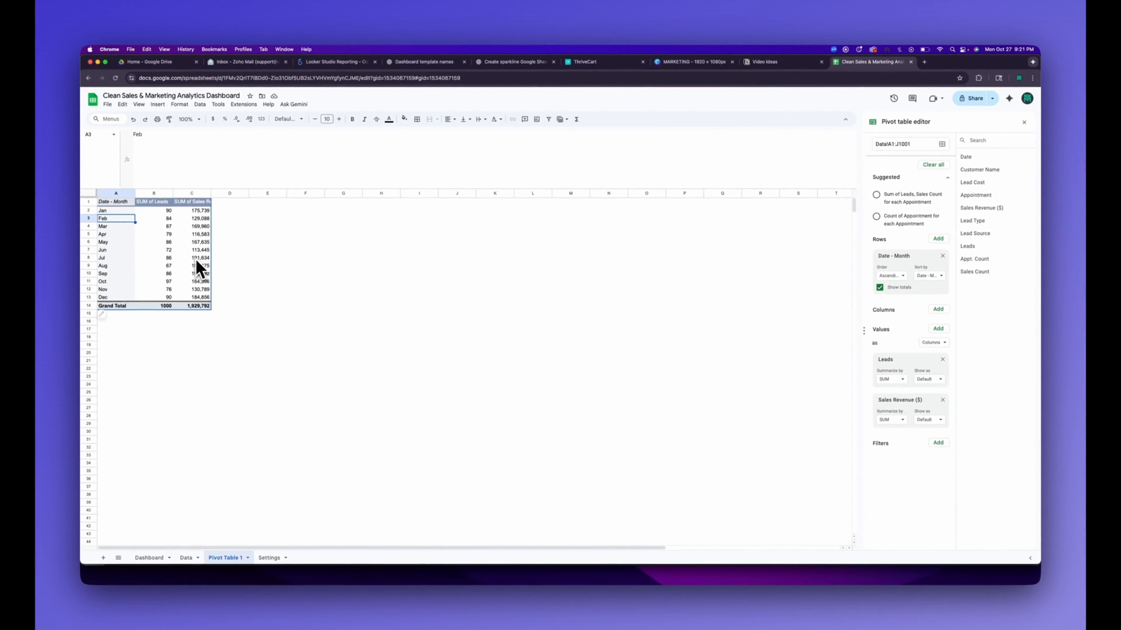
Step: Center the leads and sales revenue columns of the pivot table, B1:C14
left_click_drag(160, 203, 201, 308)
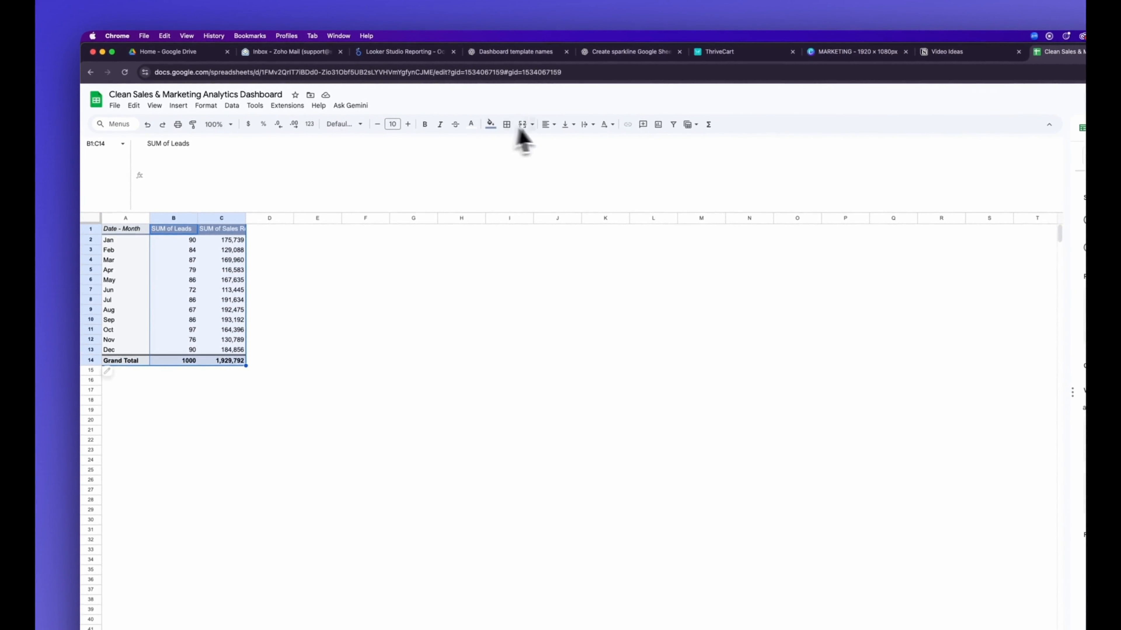
left_click(563, 142)
left_click(222, 269)
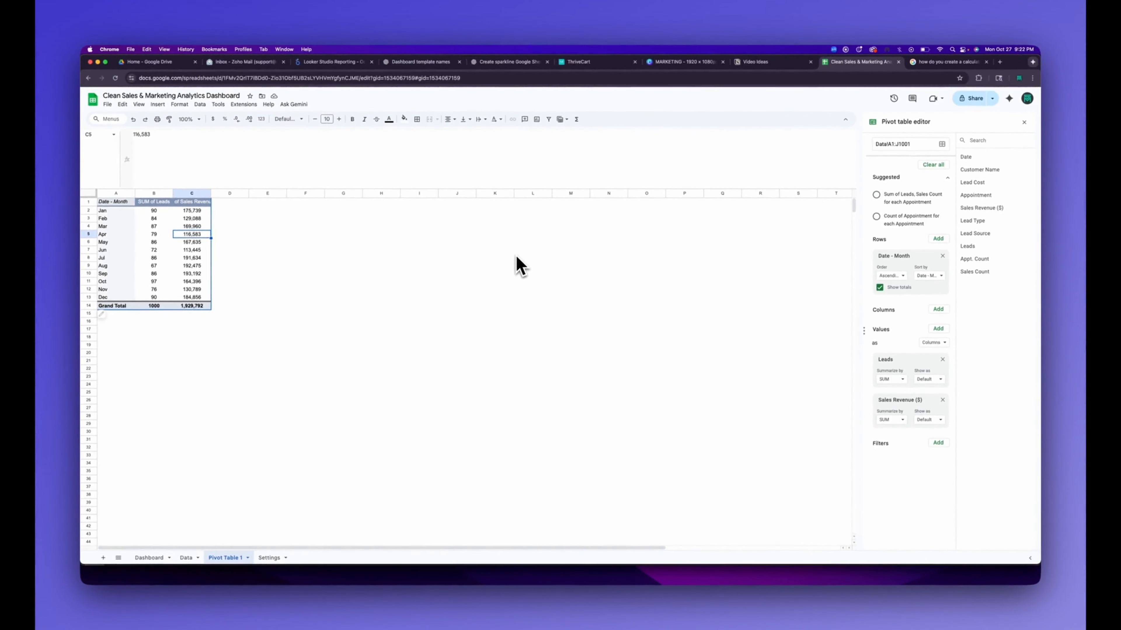
Step: Add a calculated field to the pivot table's values and rename the first two value headers to Leads and Revenue
left_click(938, 329)
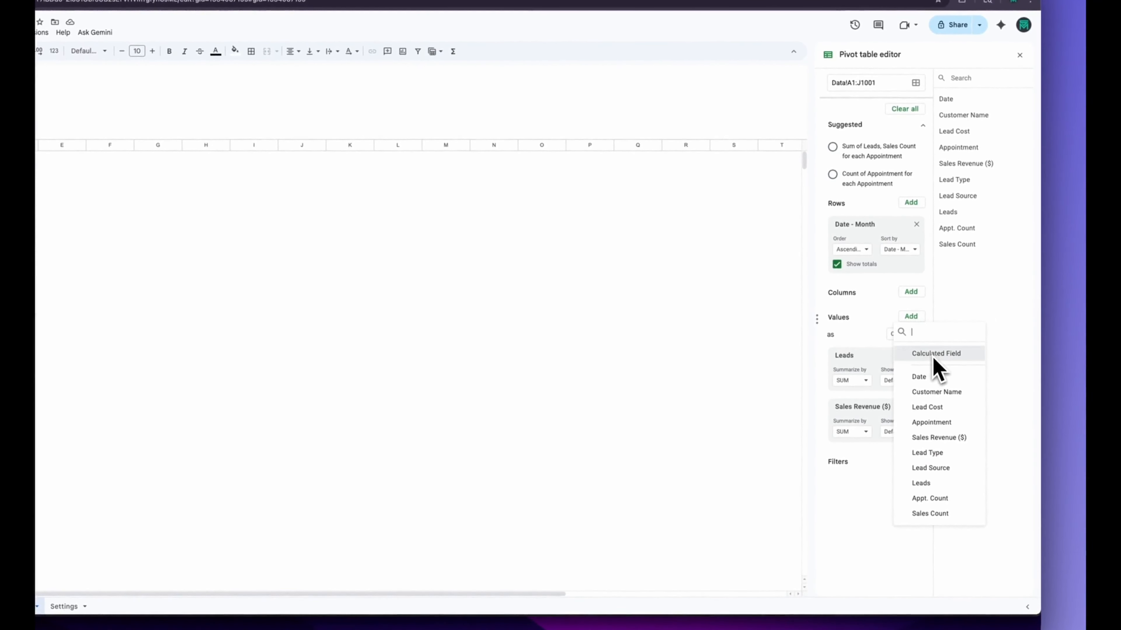
left_click(934, 356)
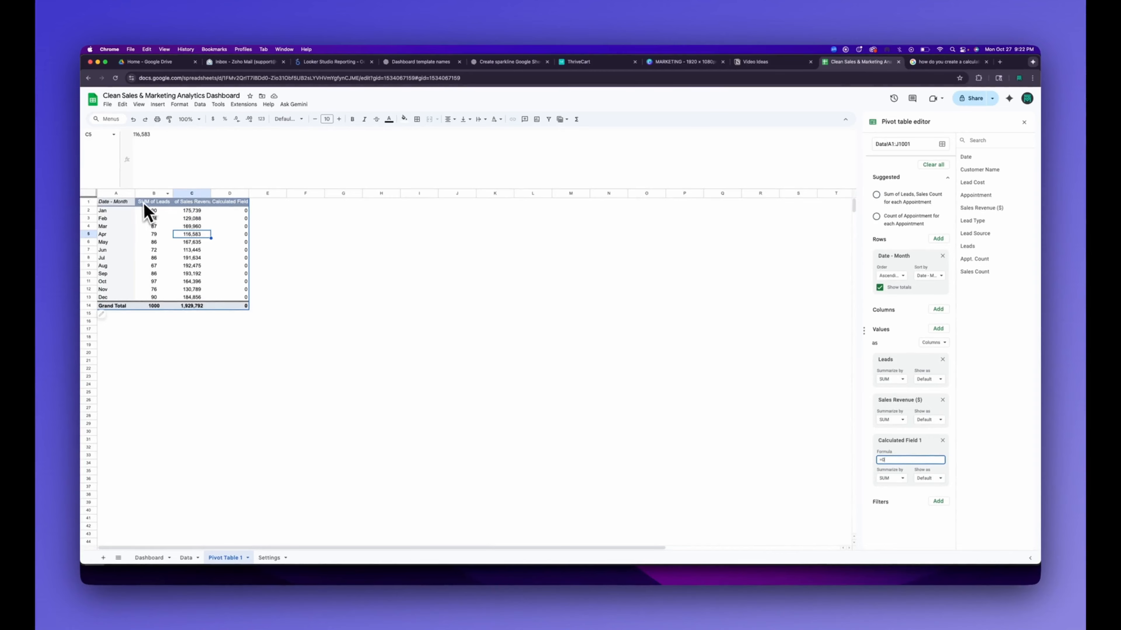
left_click(156, 204)
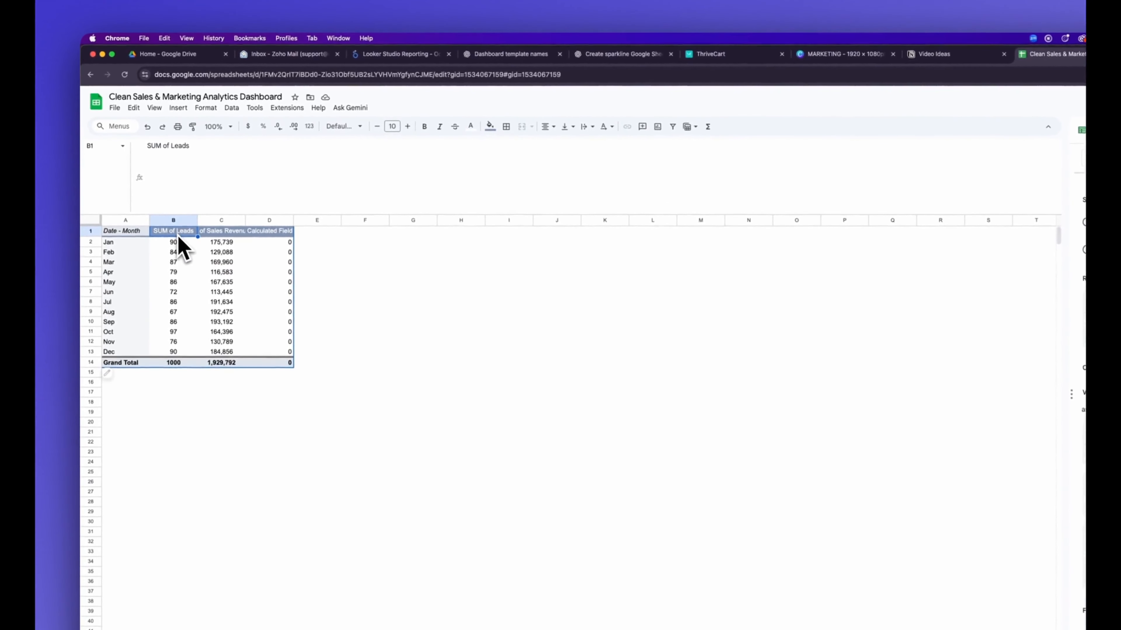
type("Lea")
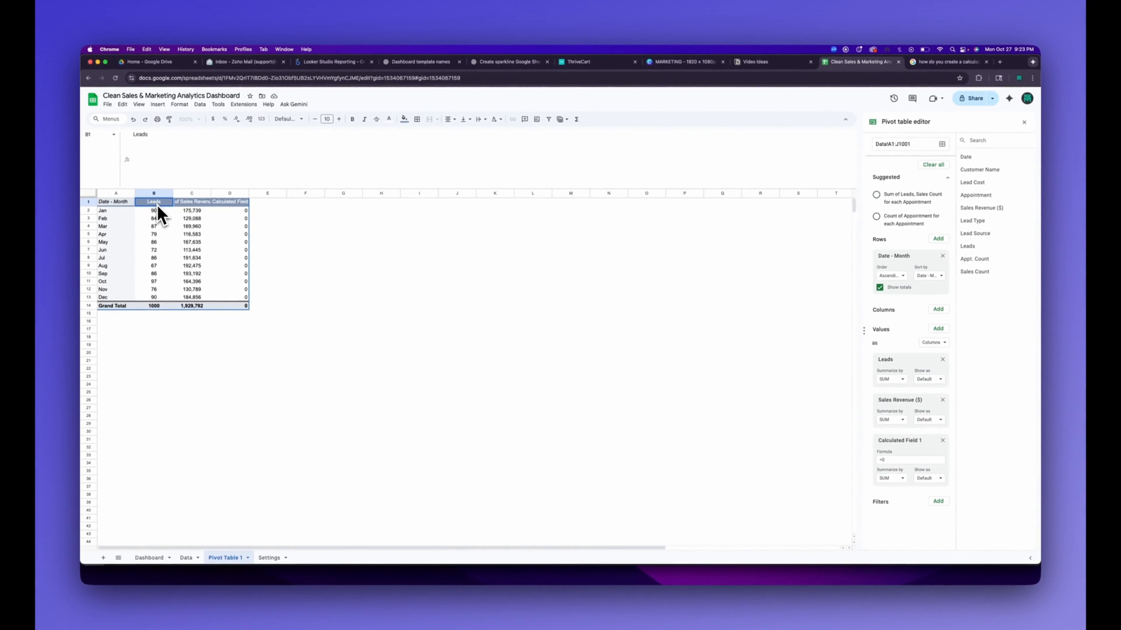
key("Tab")
type("S")
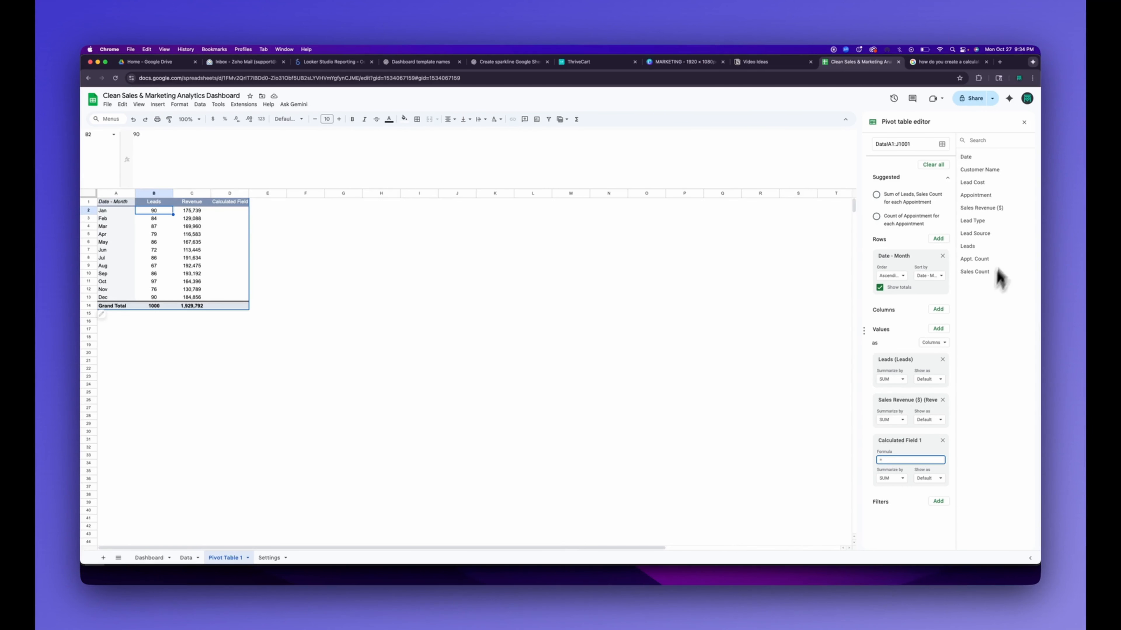
Step: Set the calculated field's formula to Sales Revenue ($) divided by Leads, wrapped in IFERROR with 0 as the fallback
key("super+v")
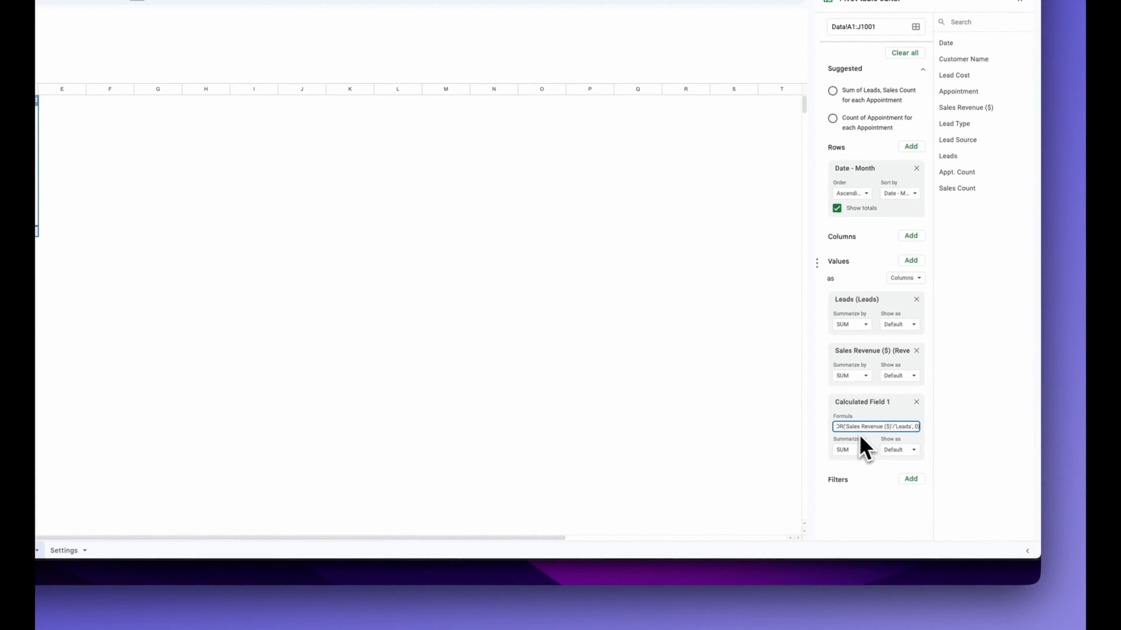
key("Return")
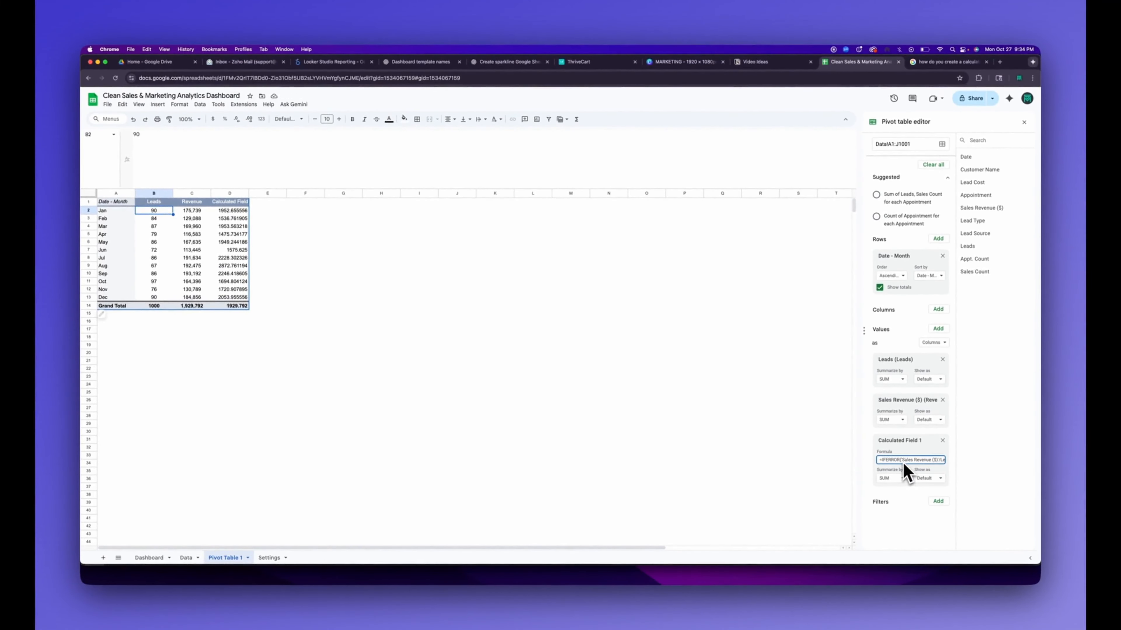
left_click_drag(902, 462, 930, 464)
left_click_drag(936, 462, 931, 464)
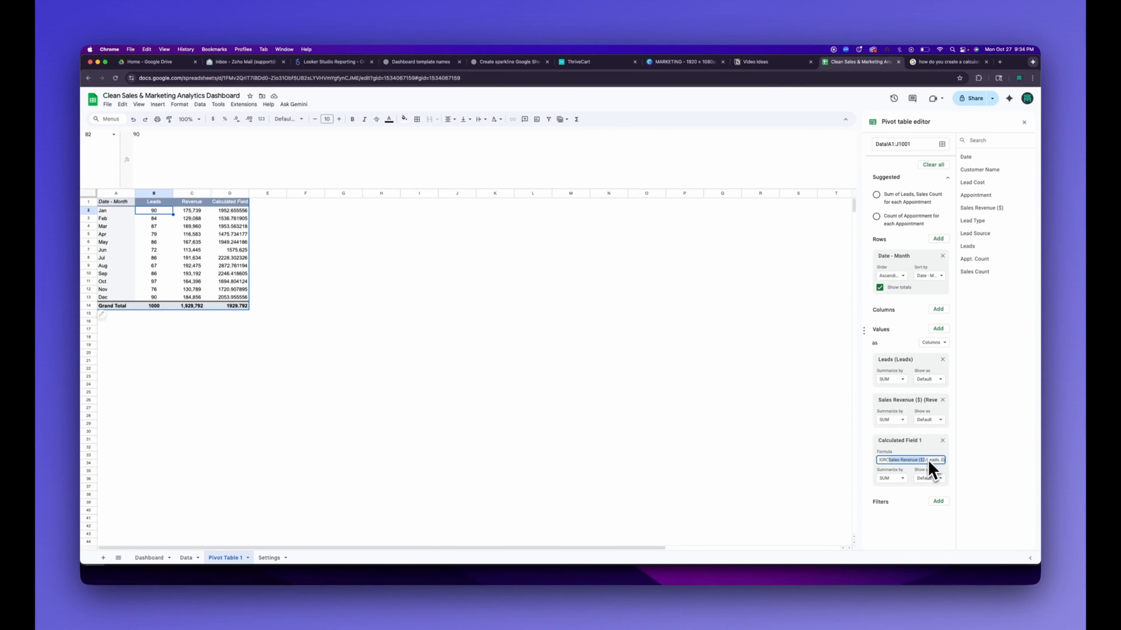
left_click(926, 461)
left_click_drag(926, 460, 942, 462)
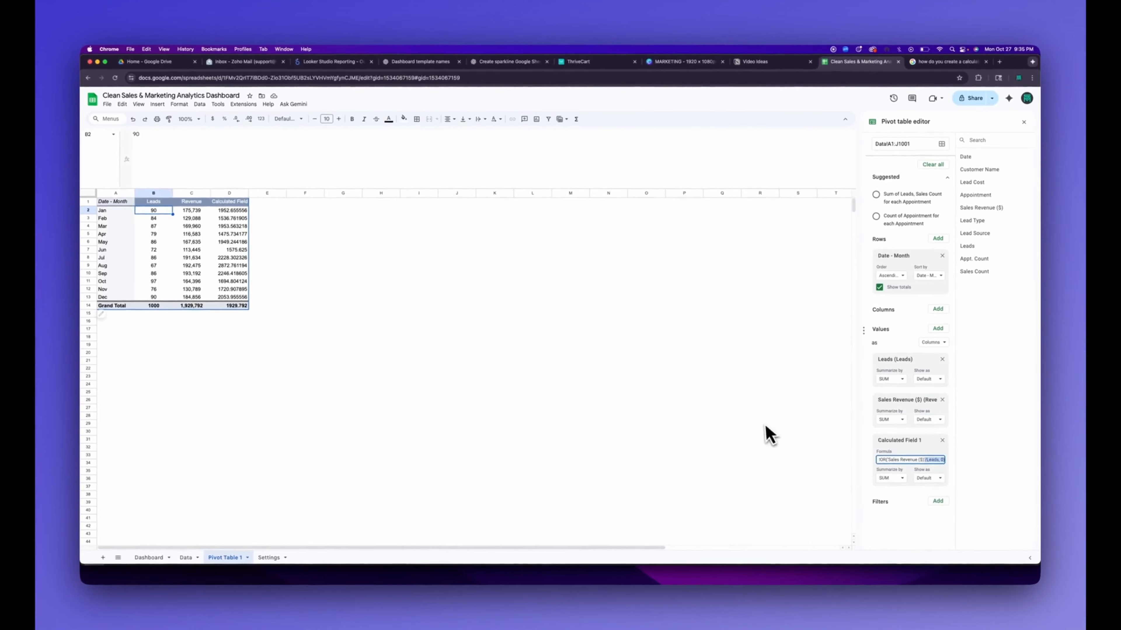
Step: Format the pivot table's calculated field values, D2:D14, as numbers with thousands separators and two decimals
left_click(230, 210)
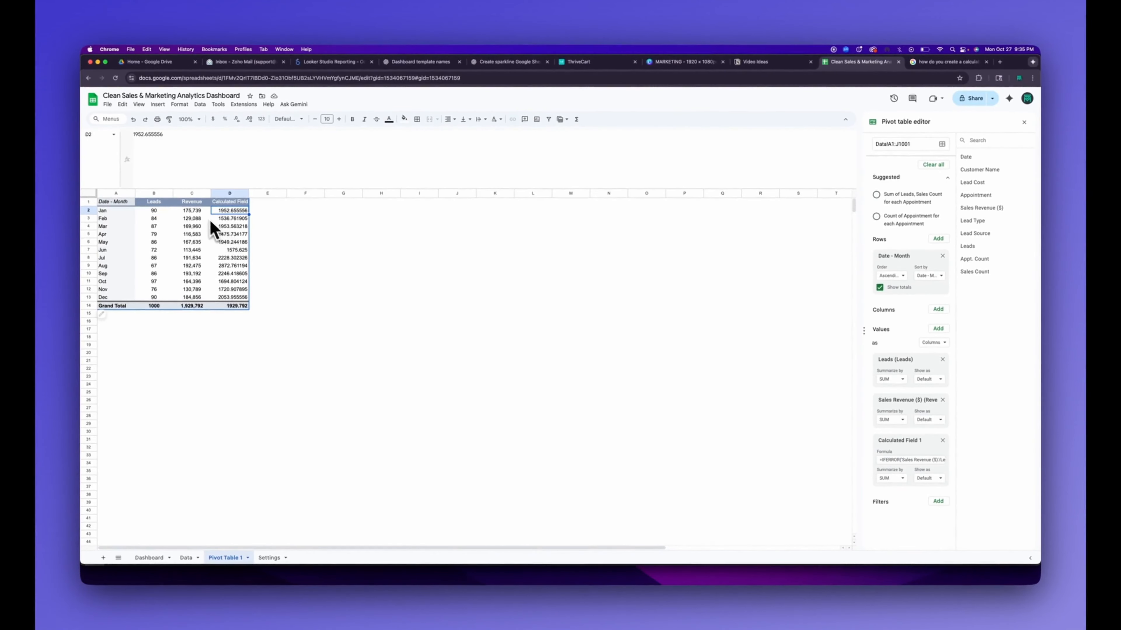
left_click(196, 212)
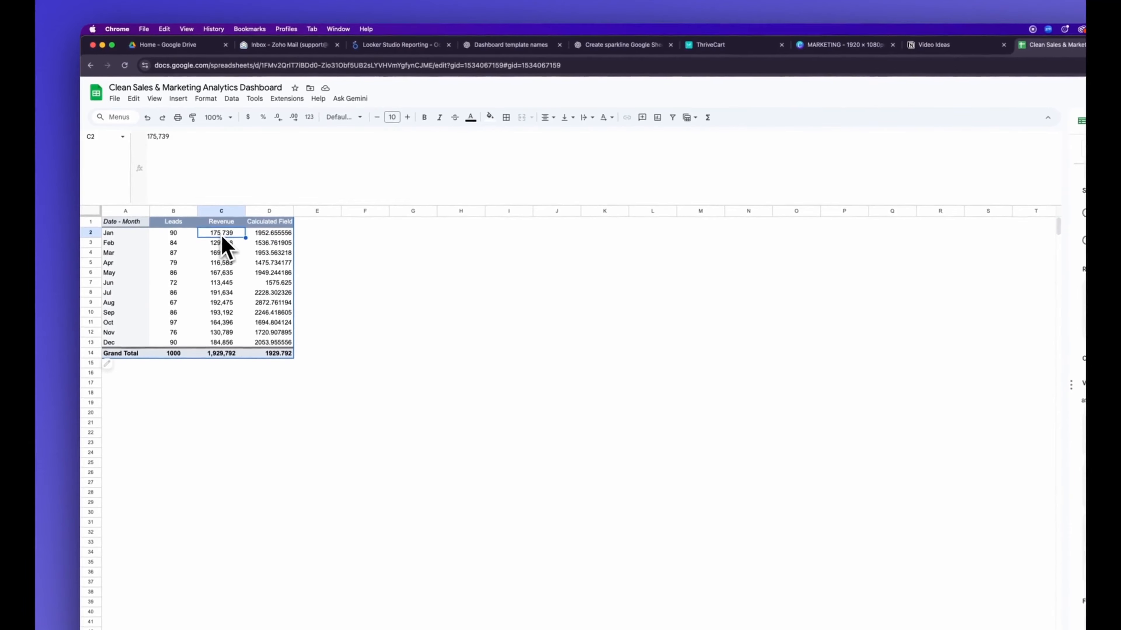
left_click(173, 236)
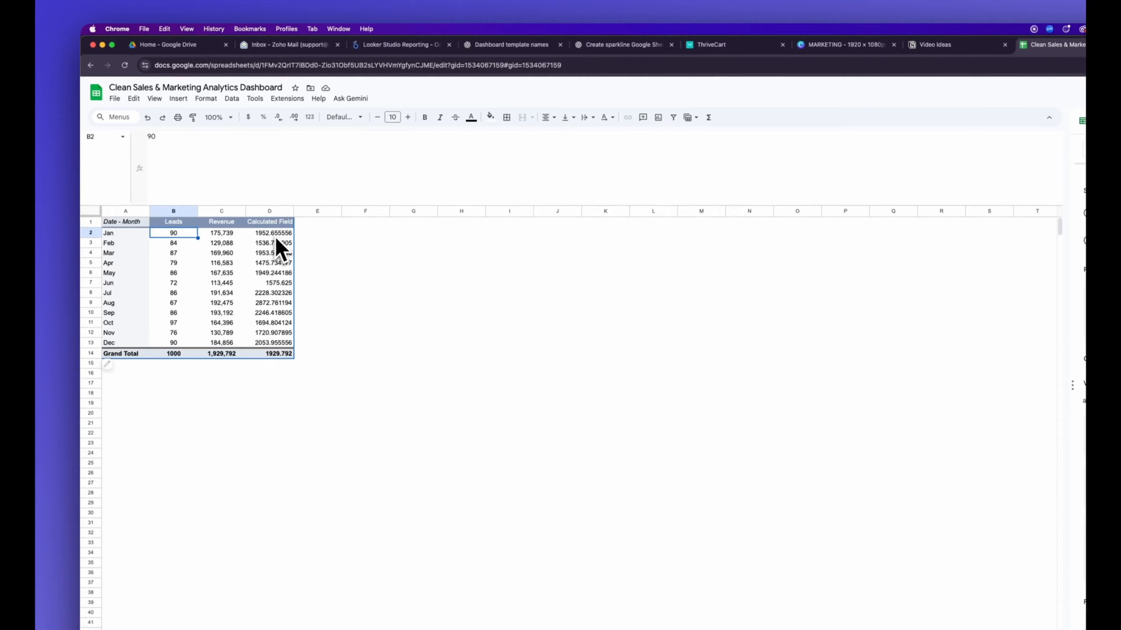
left_click_drag(277, 234, 281, 355)
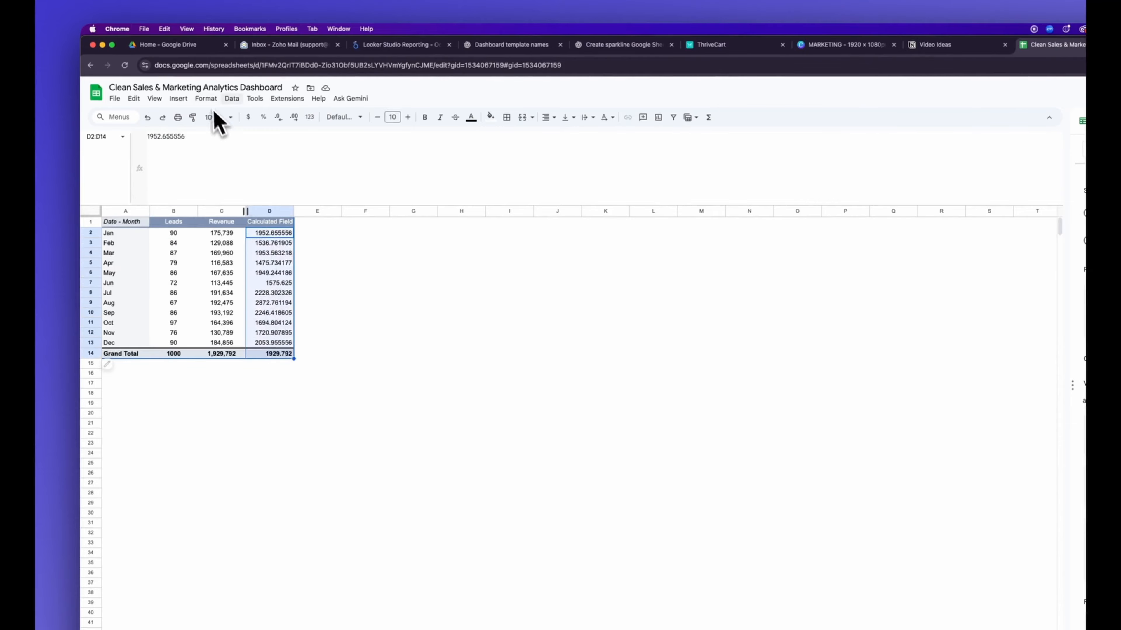
left_click(206, 98)
mouse_move(280, 142)
left_click(386, 182)
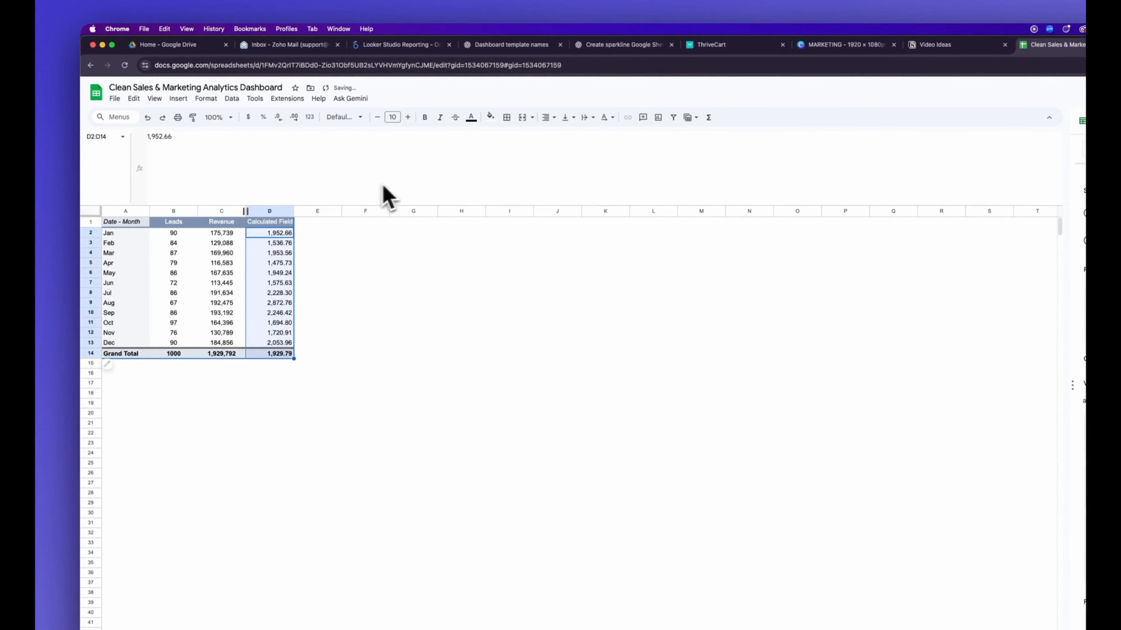
Step: Format the pivot table's Leads values, B2:B14, as numbers with thousands separators and no decimals
left_click_drag(174, 233, 171, 362)
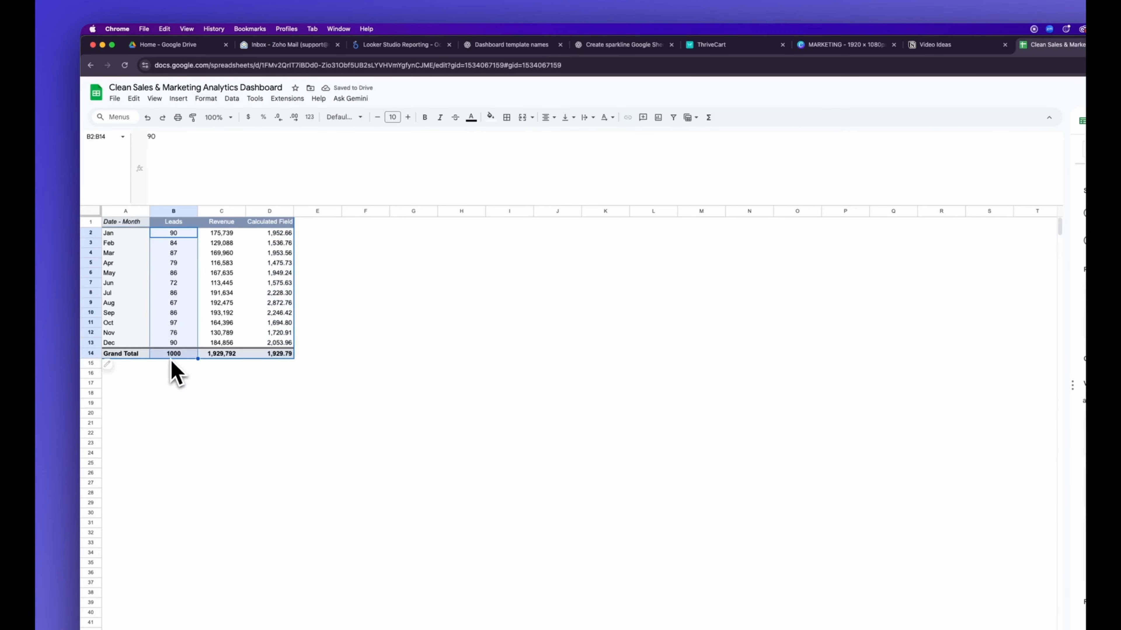
left_click(206, 99)
mouse_move(273, 142)
left_click(390, 182)
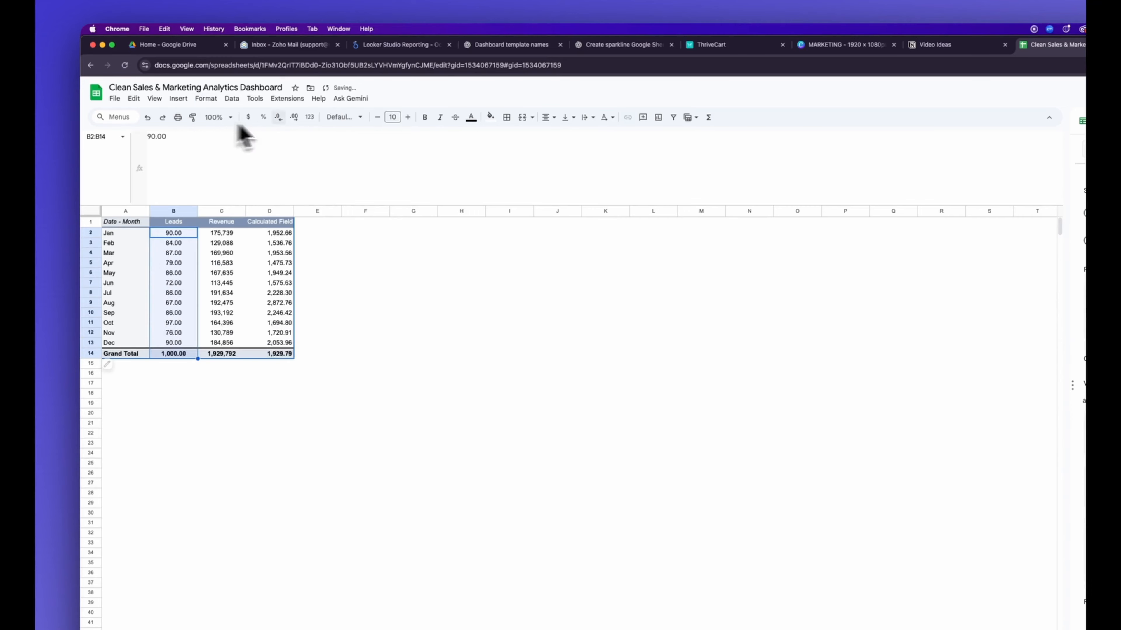
left_click(278, 117)
left_click(278, 117)
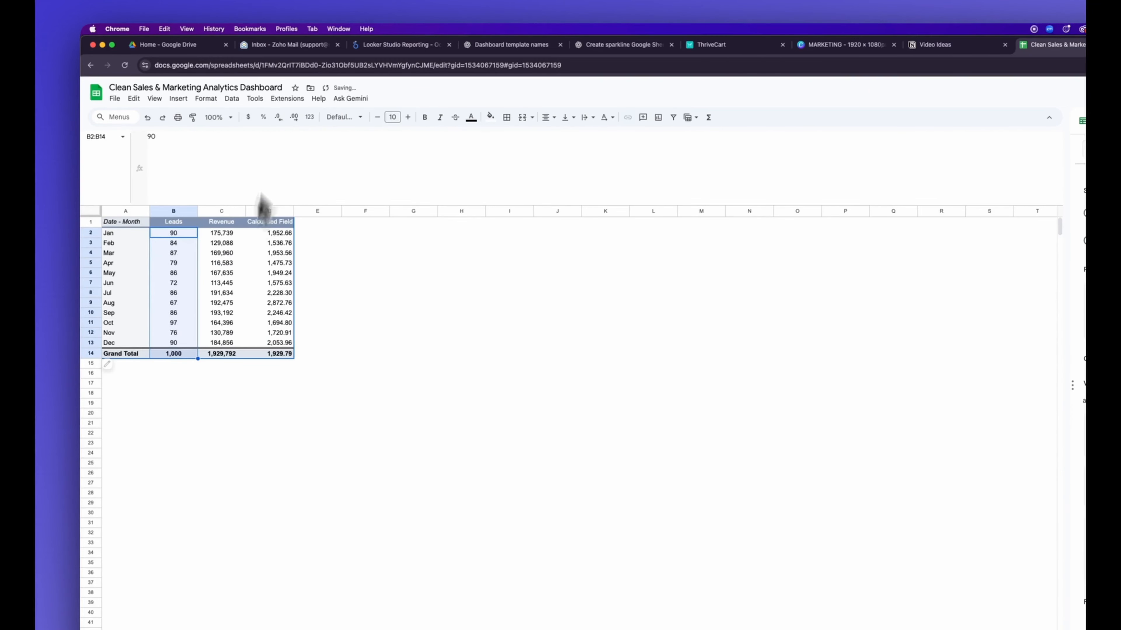
left_click(182, 392)
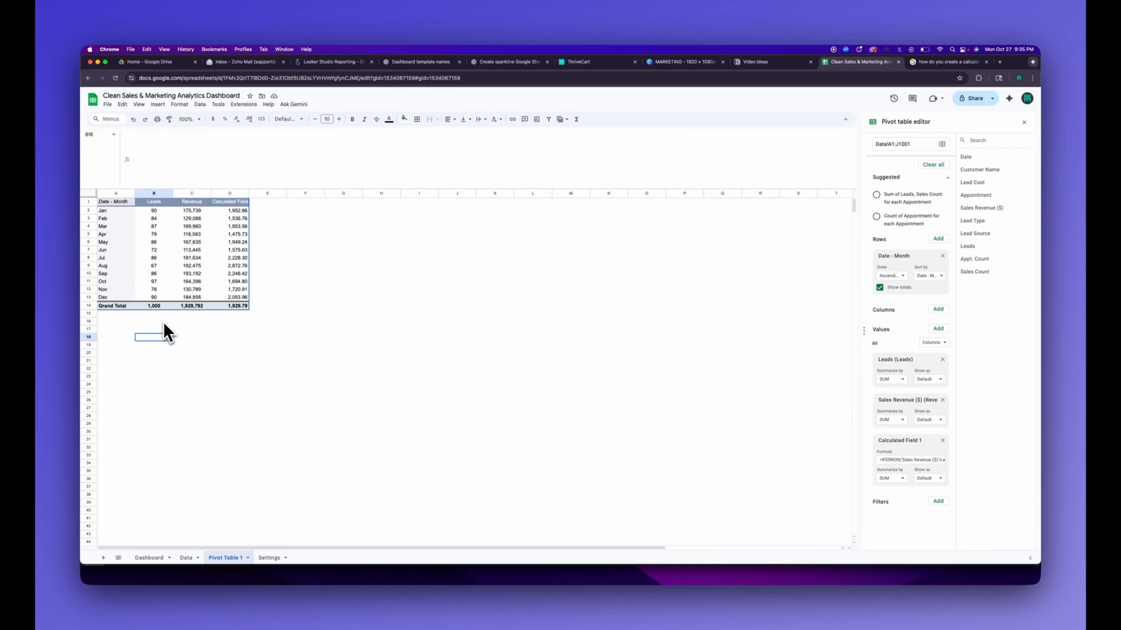
Step: Link the NSLI card's dollar value on the Dashboard sheet to the calculated field's grand total, 'Pivot Table 1'!D14
left_click(149, 558)
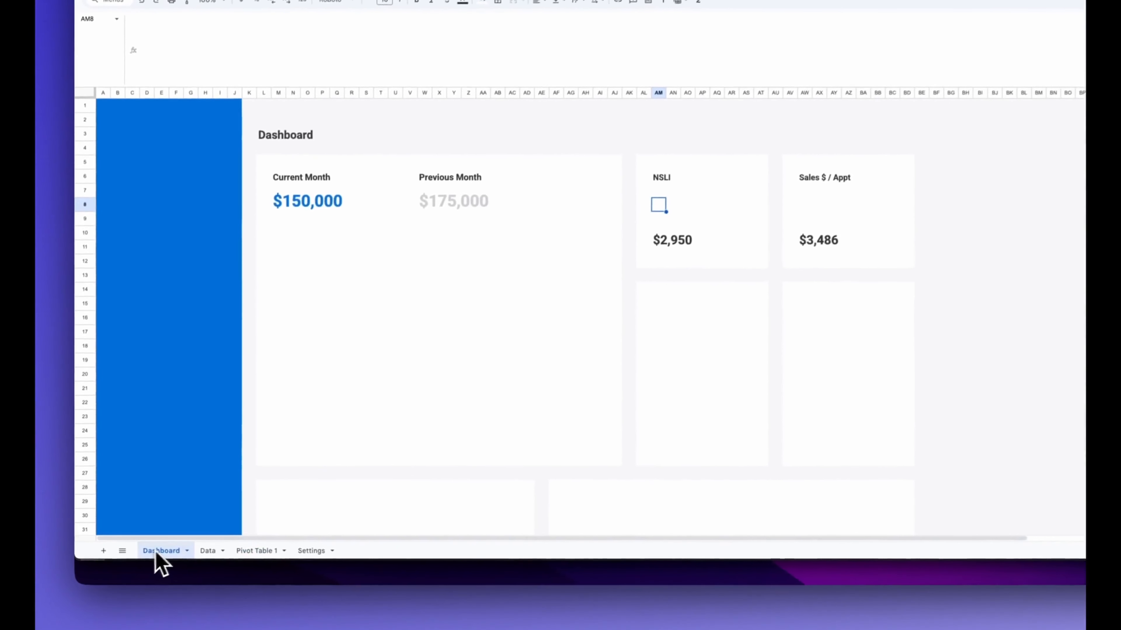
left_click(561, 321)
type("=")
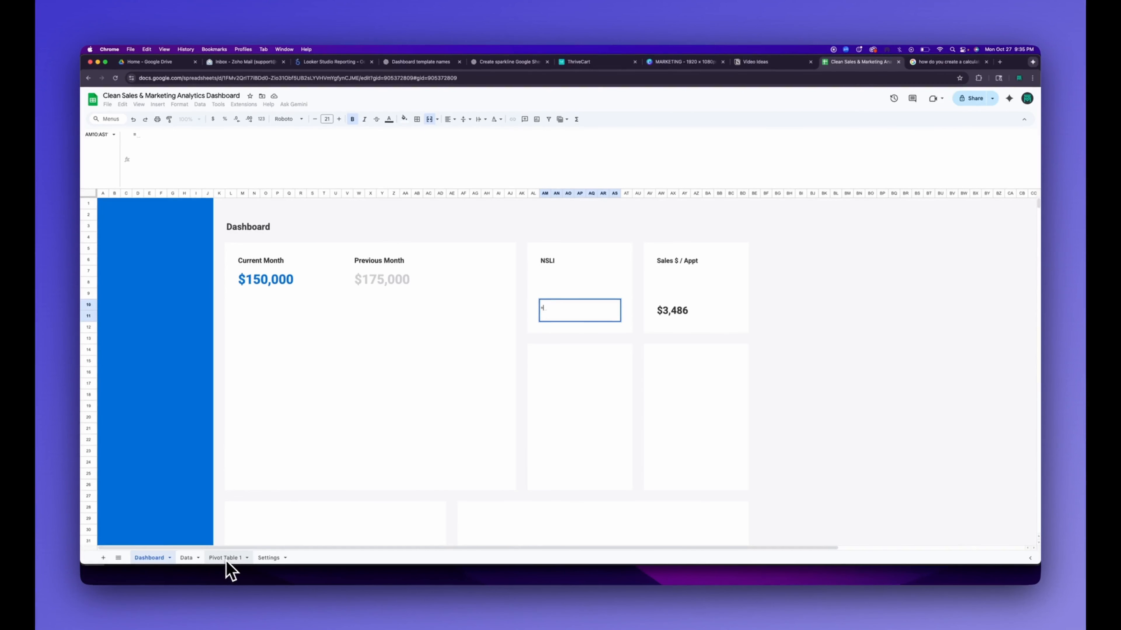
left_click(226, 558)
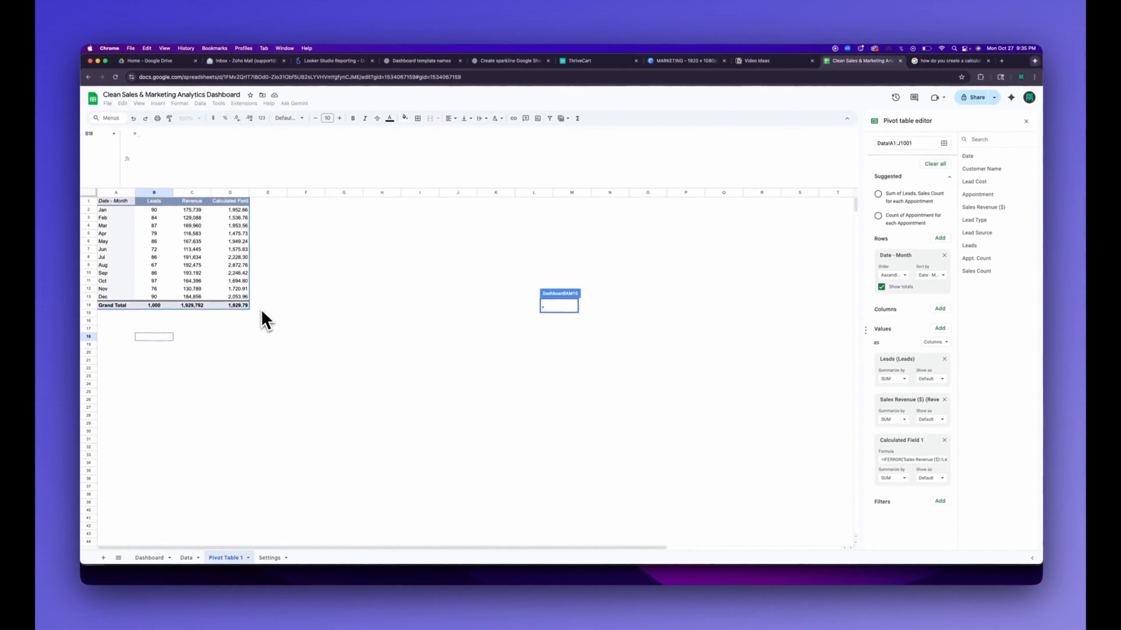
left_click(241, 306)
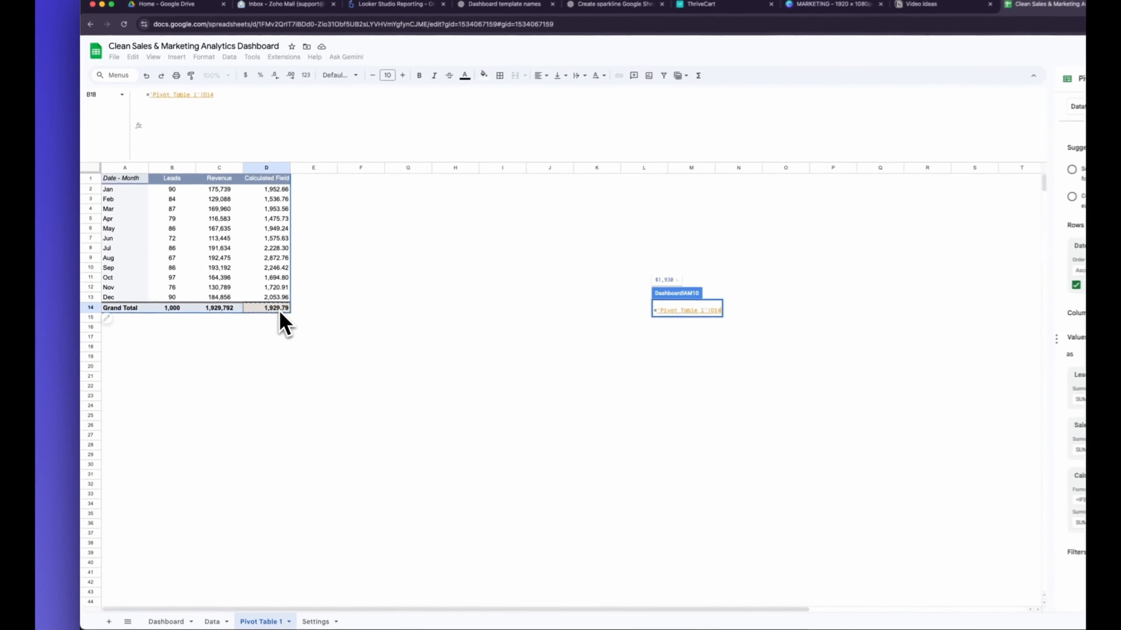
key("Return")
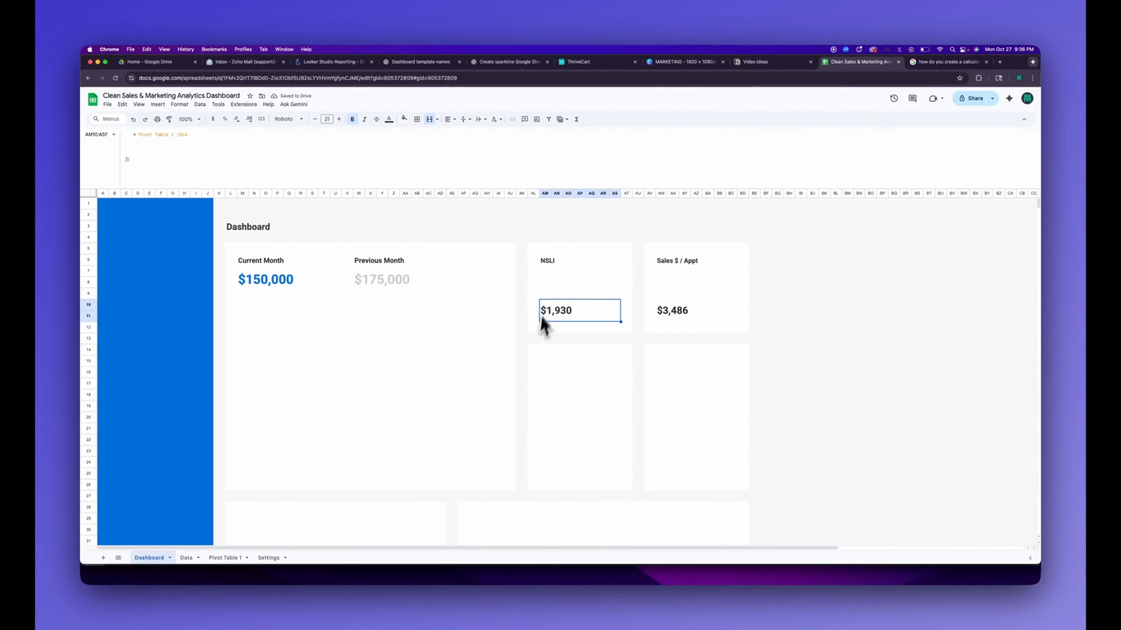
Step: Merge cells AM7:AS9 between the NSLI card's title and its dollar value
left_click(546, 271)
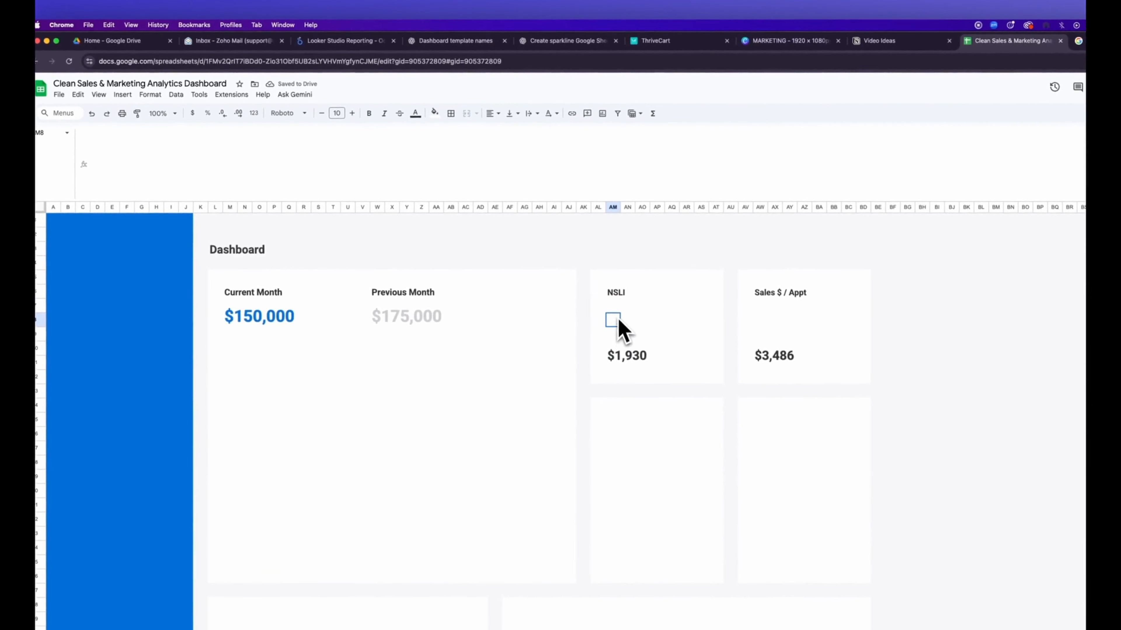
mouse_move(618, 309)
left_mouse_down()
mouse_move(620, 345)
mouse_move(703, 341)
left_mouse_up()
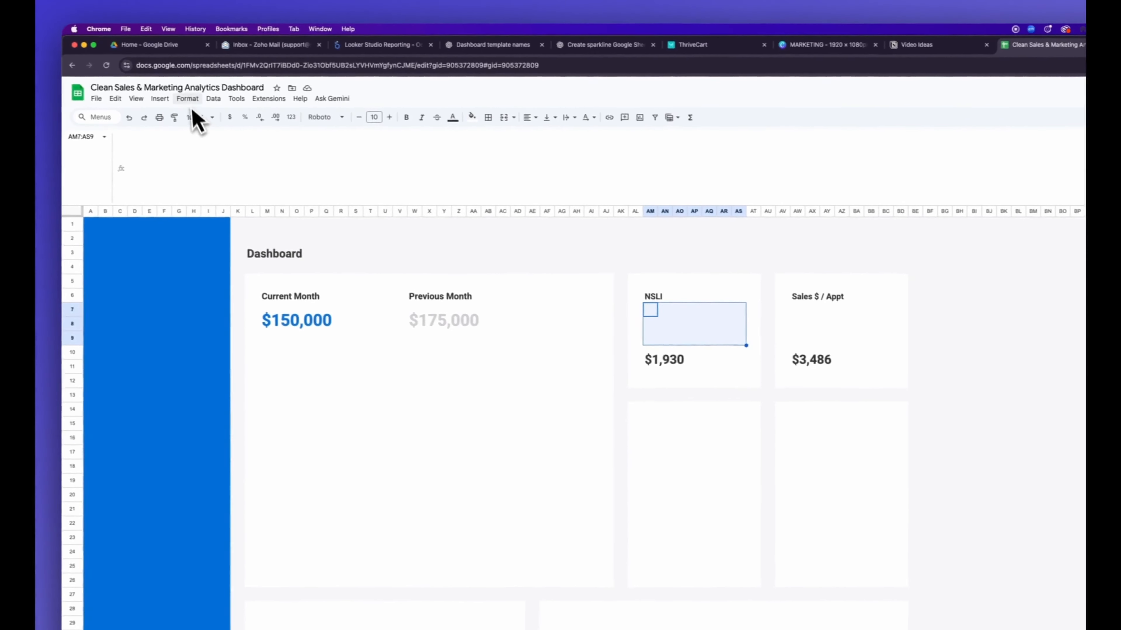
left_click(195, 101)
mouse_move(247, 261)
left_click(373, 259)
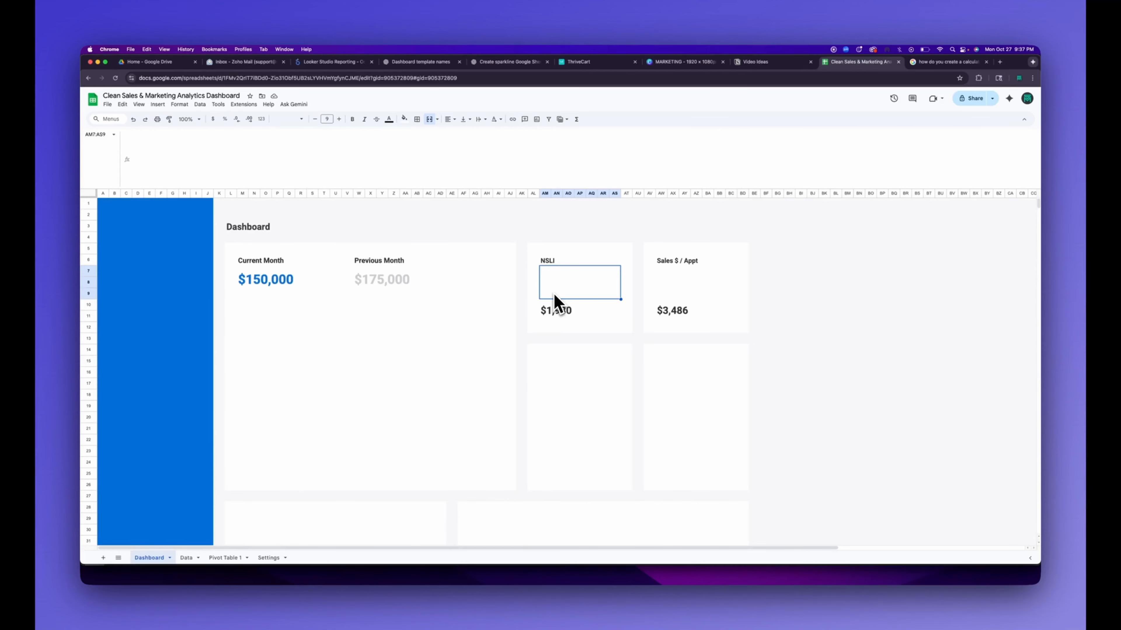
Step: Enter a SPARKLINE formula in the merged NSLI cell using 'Pivot Table 1'!D2:D13, with charttype line, linewidth 2 and color #4A90E2
type("=spar")
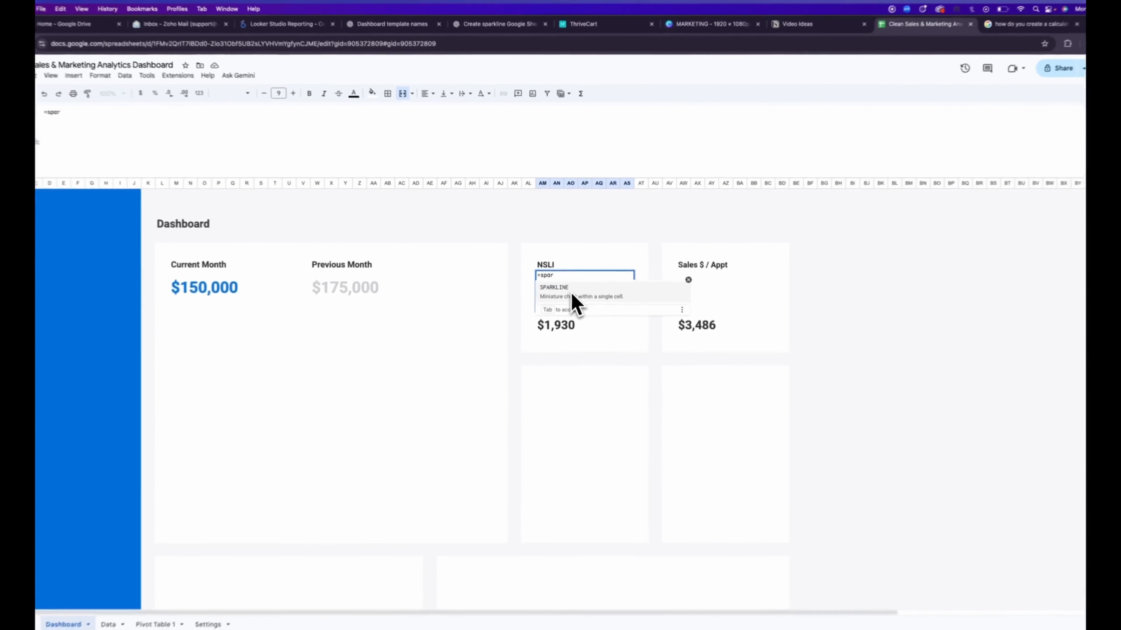
key("Tab")
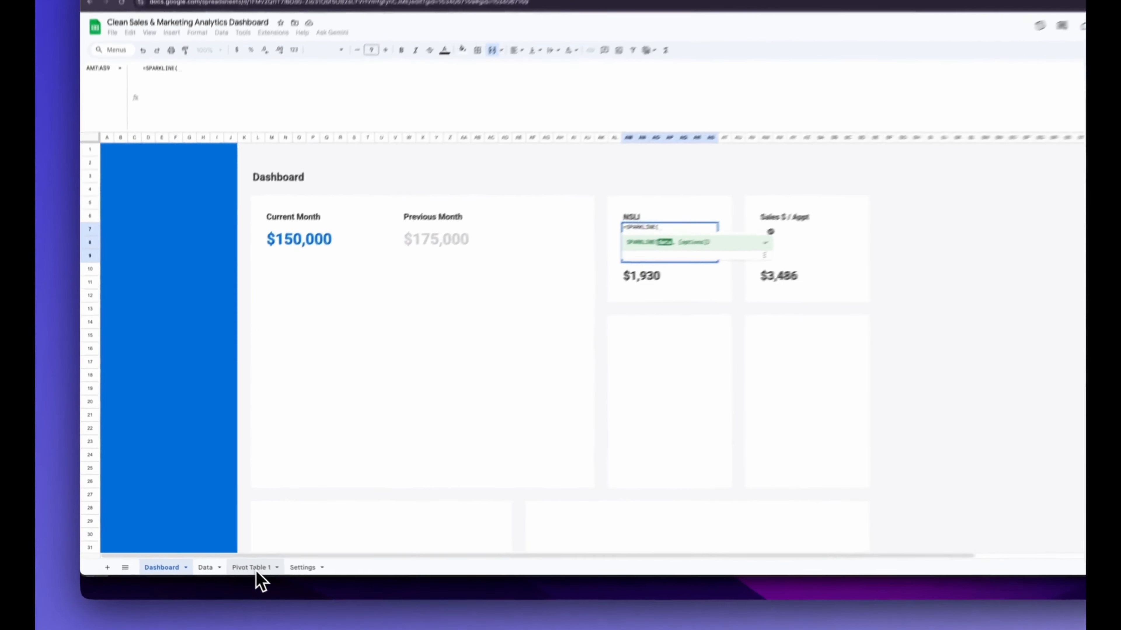
left_click(226, 558)
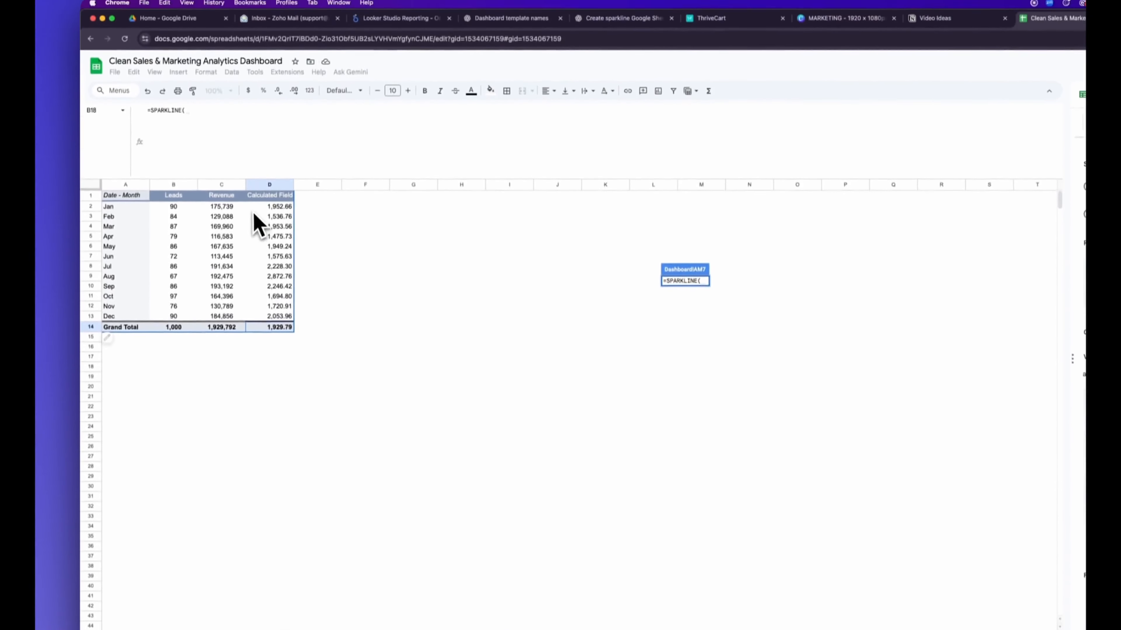
left_click_drag(278, 219, 277, 329)
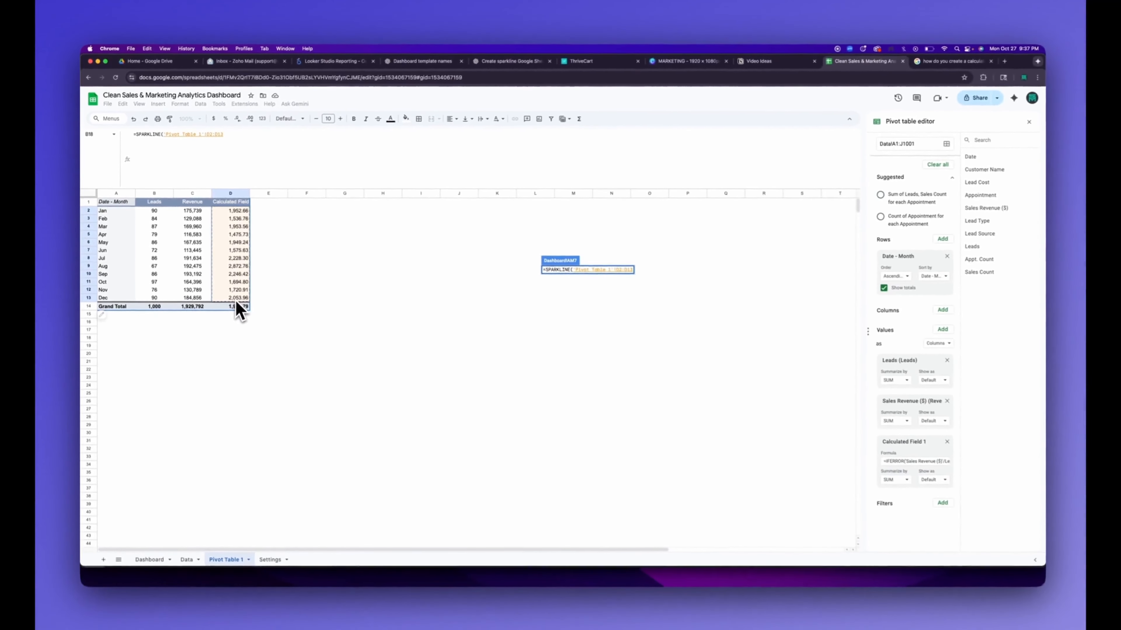
type(",")
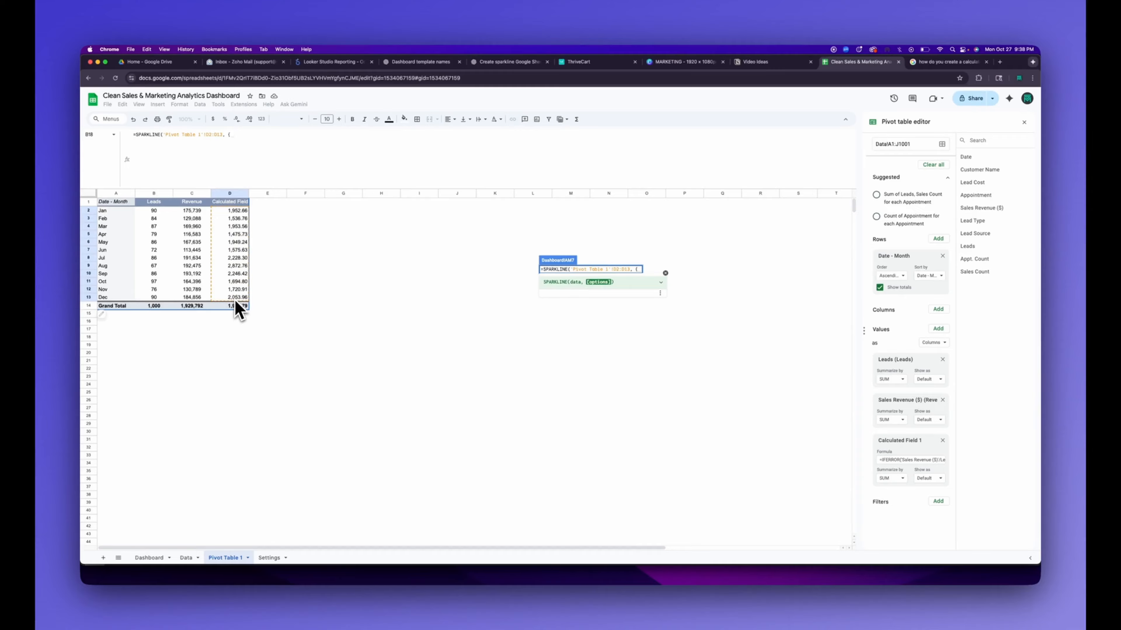
type(" {\"")
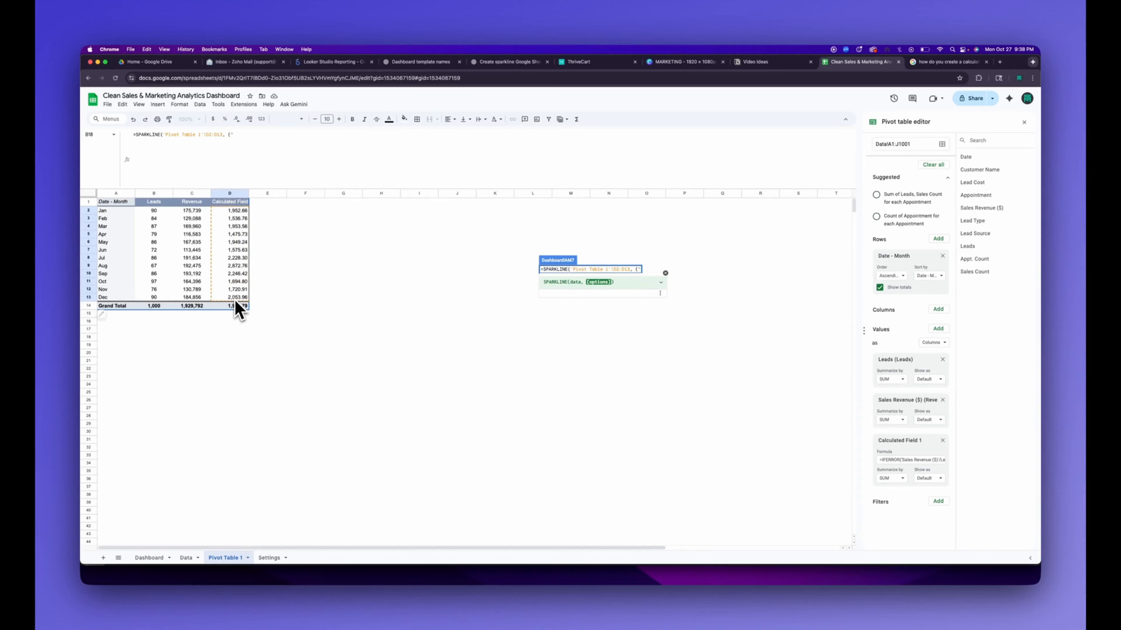
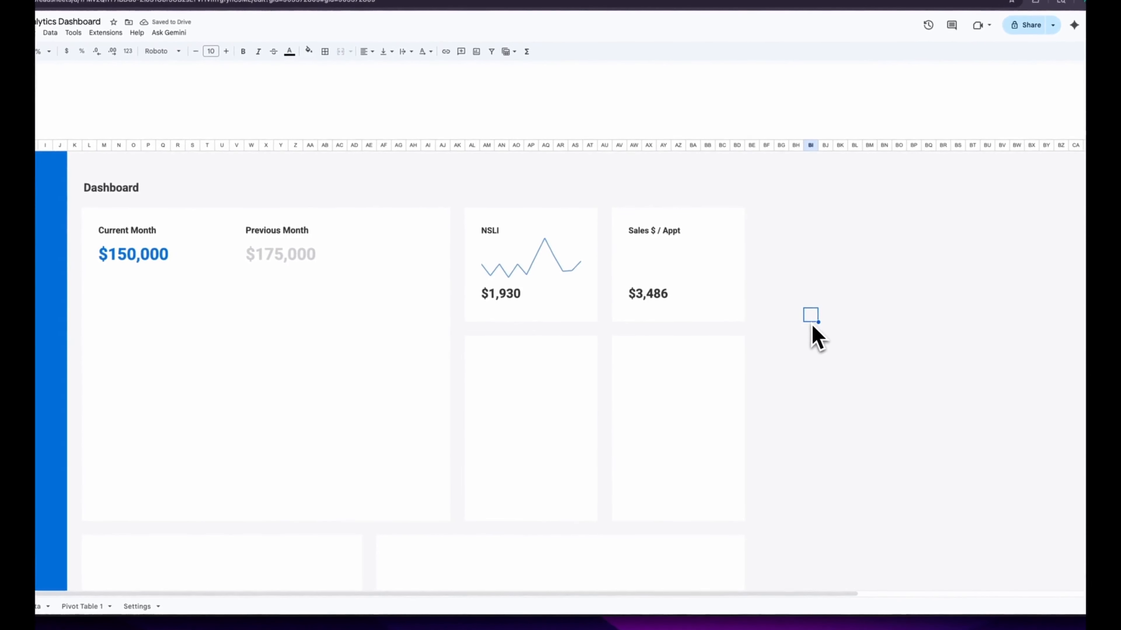
left_click(518, 281)
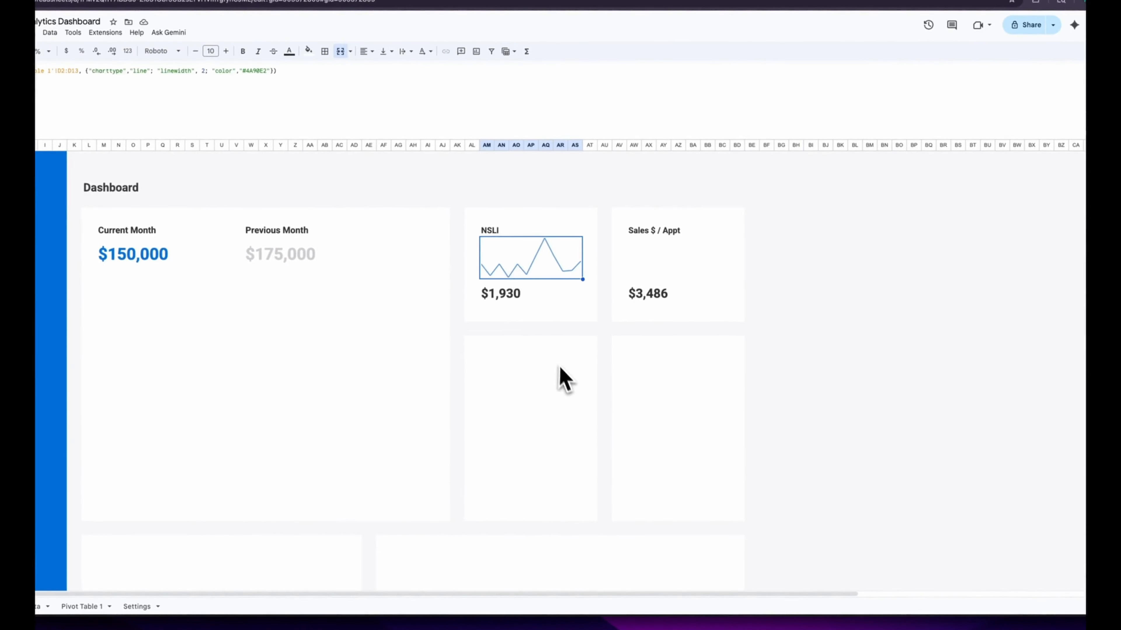
left_click(559, 373)
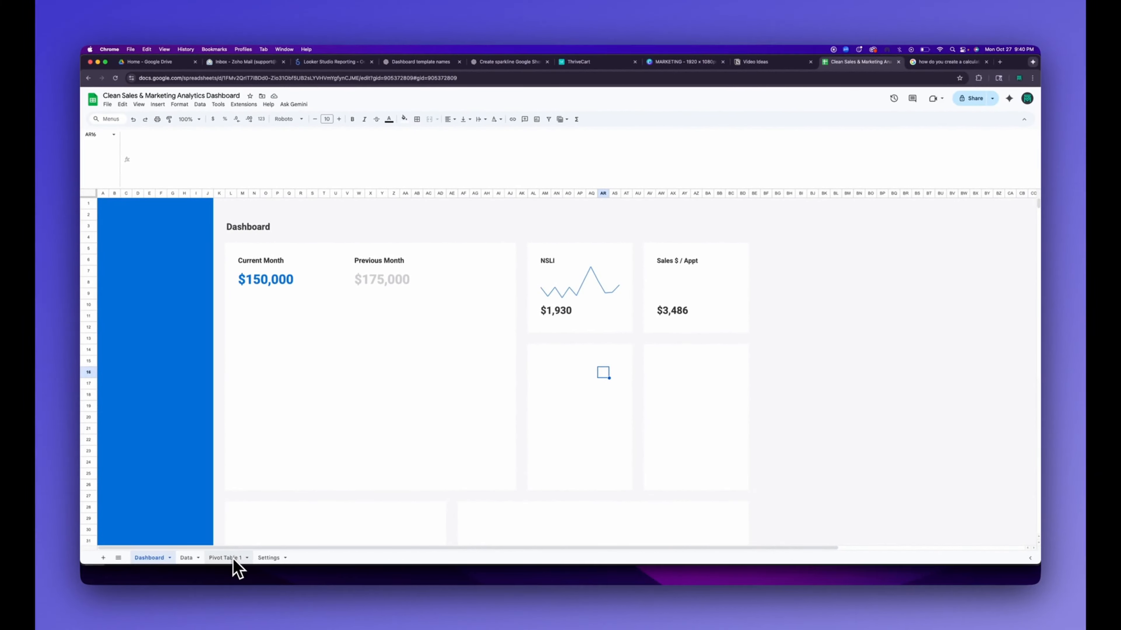
Step: Add the option "fill", "none" after the color setting in the NSLI card's sparkline formula
left_click(228, 557)
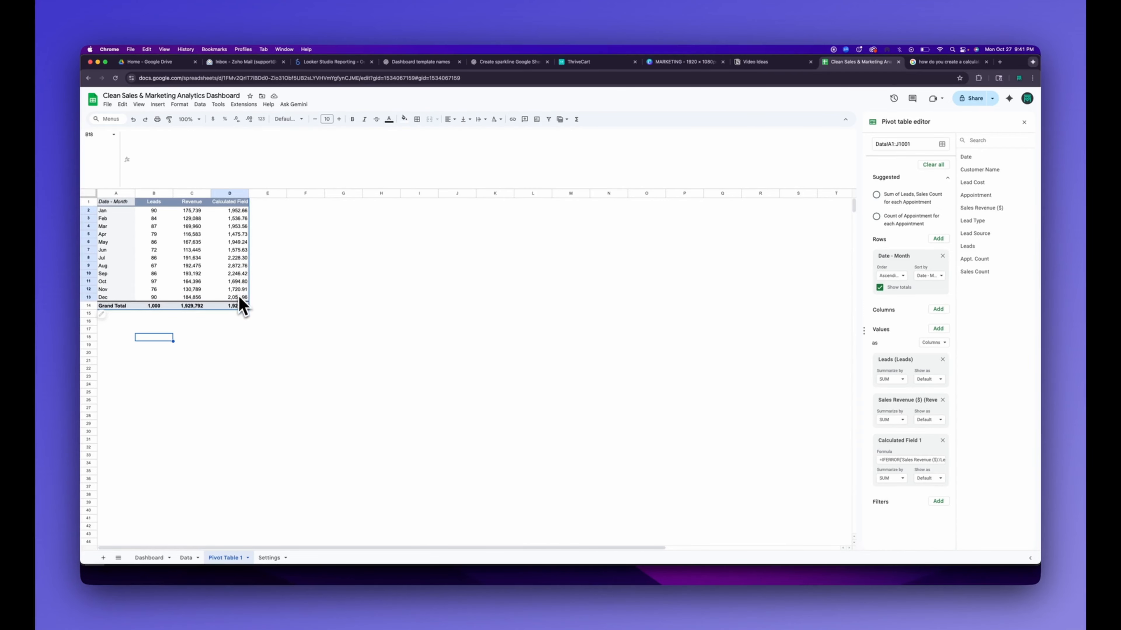
left_click(164, 557)
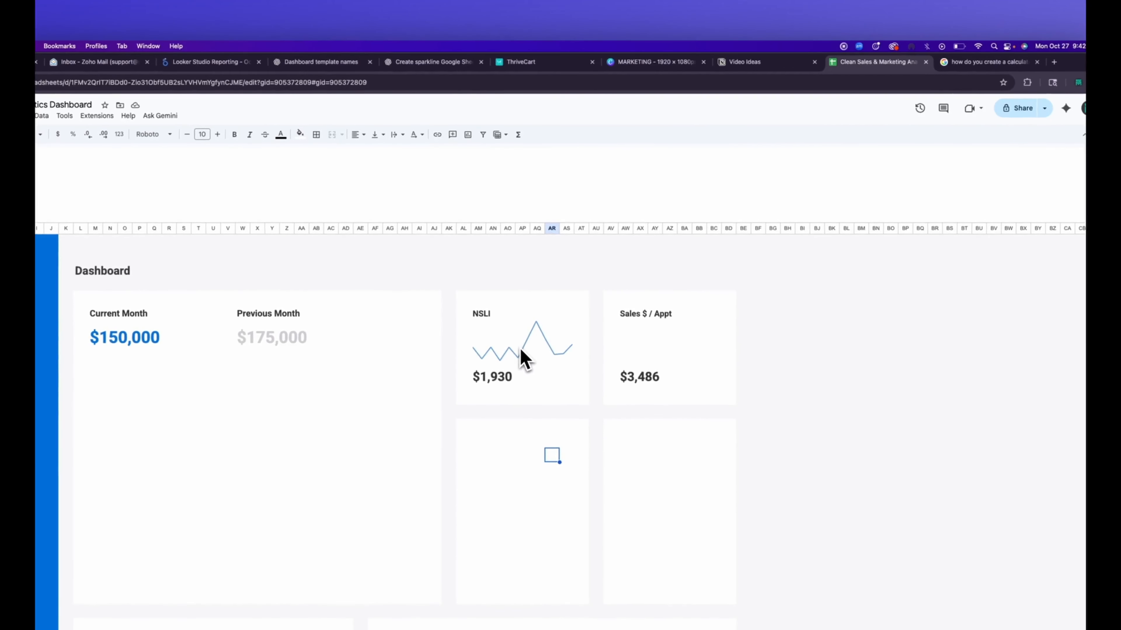
left_click(522, 358)
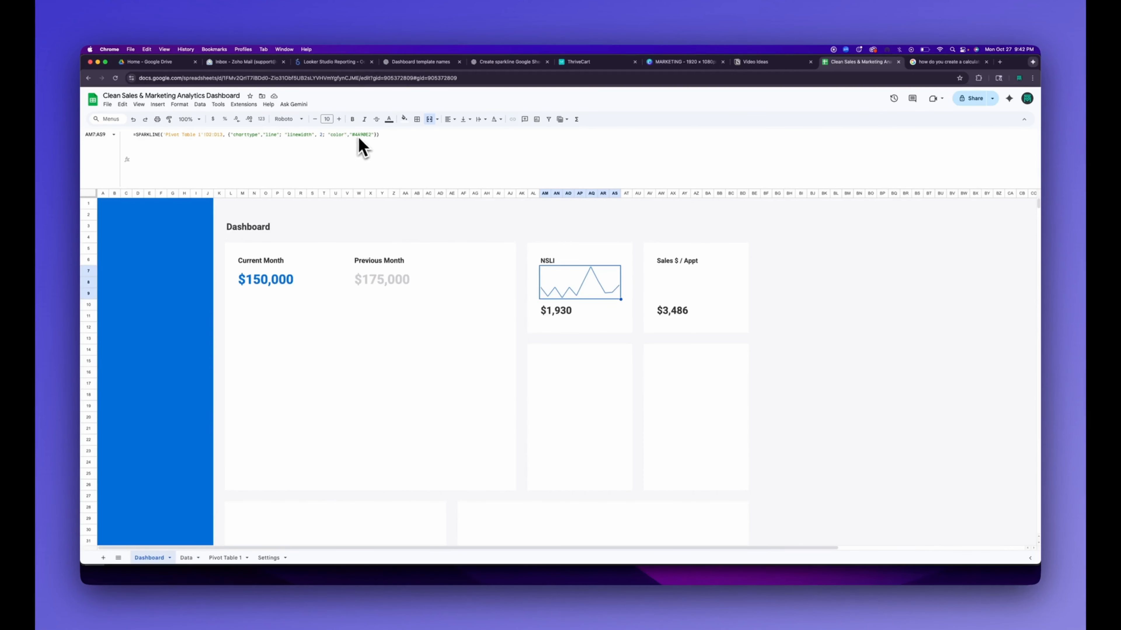
left_click(375, 142)
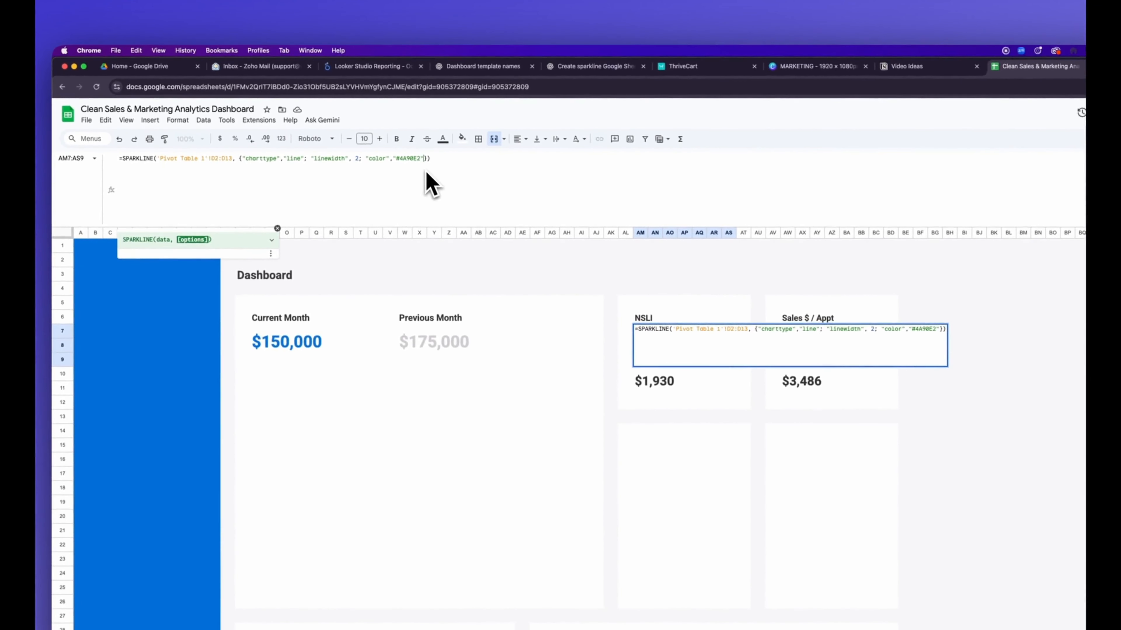
type("; \"fill\", \"none")
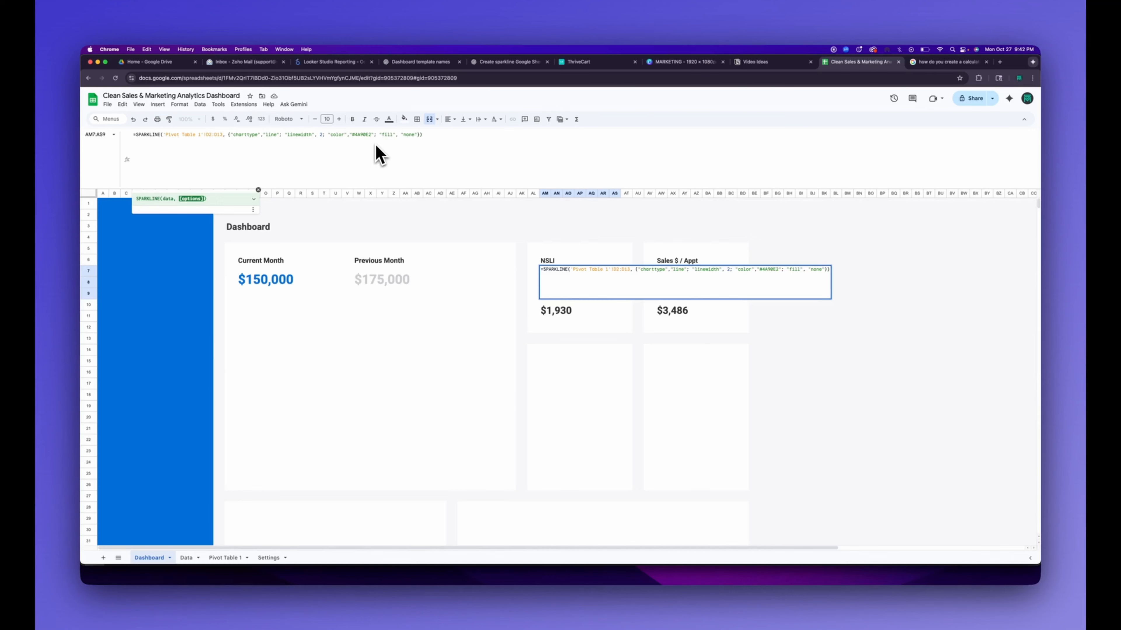
key("Return")
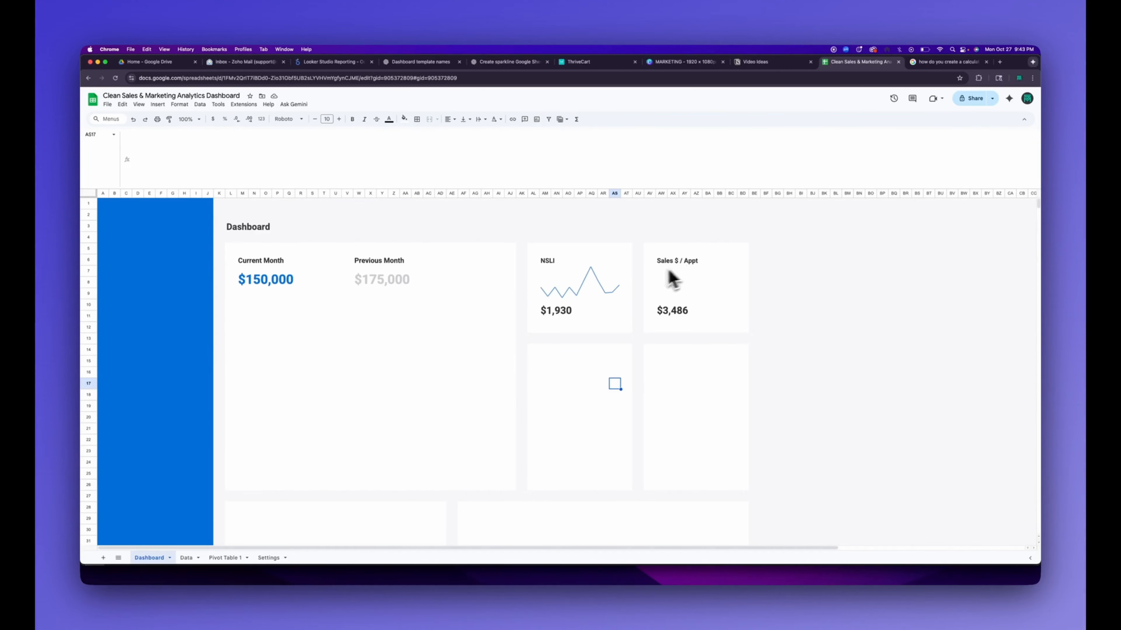
Step: Create a second pivot table from the Data range A1:J1001, placed on the existing sheet at 'Pivot Table 1'!A18
left_click(189, 559)
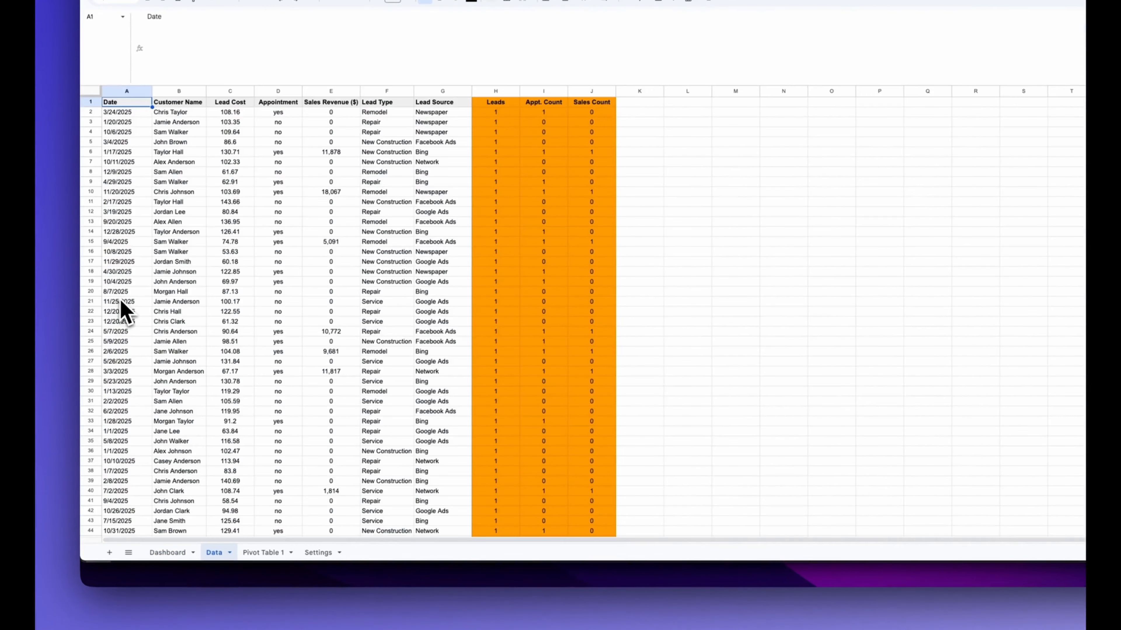
key("super+shift+Right")
key("super+shift+Down")
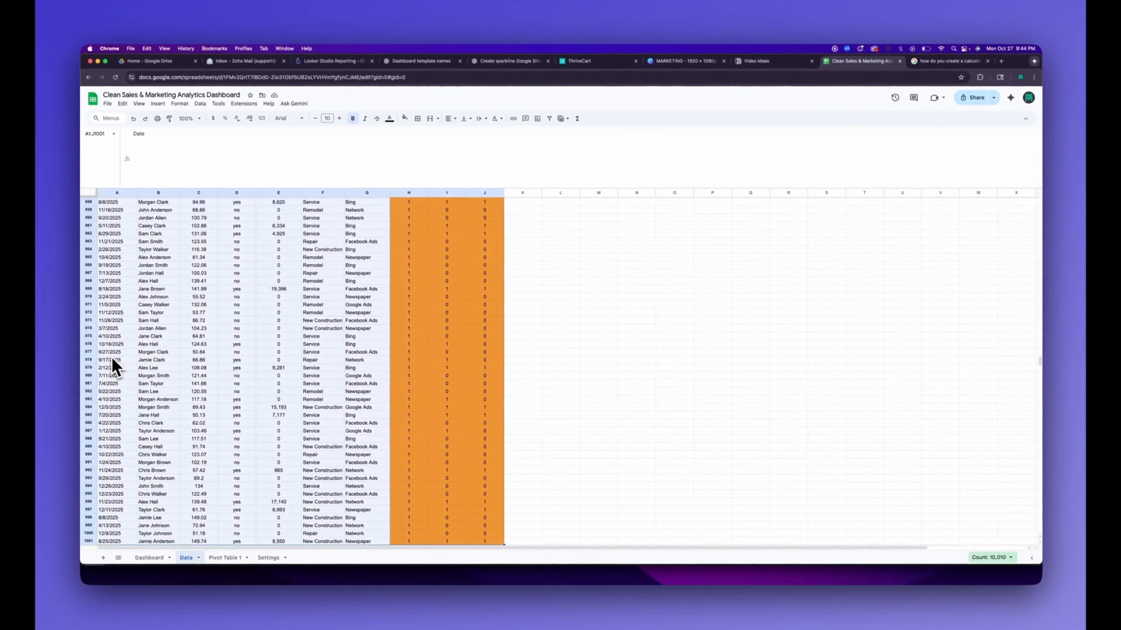
left_click(160, 100)
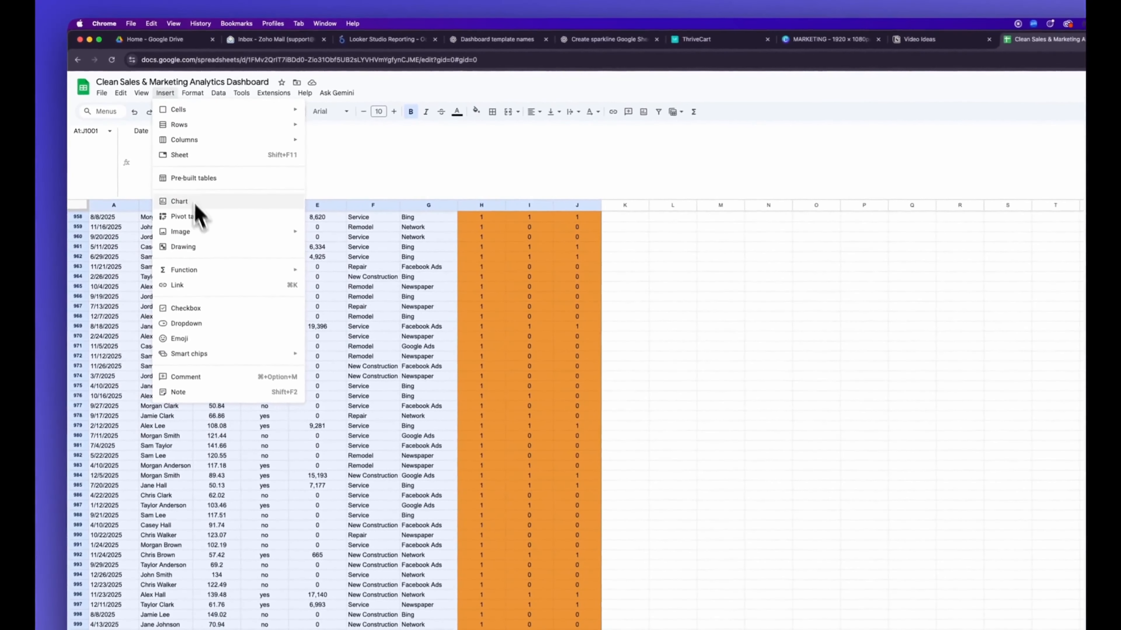
left_click(194, 217)
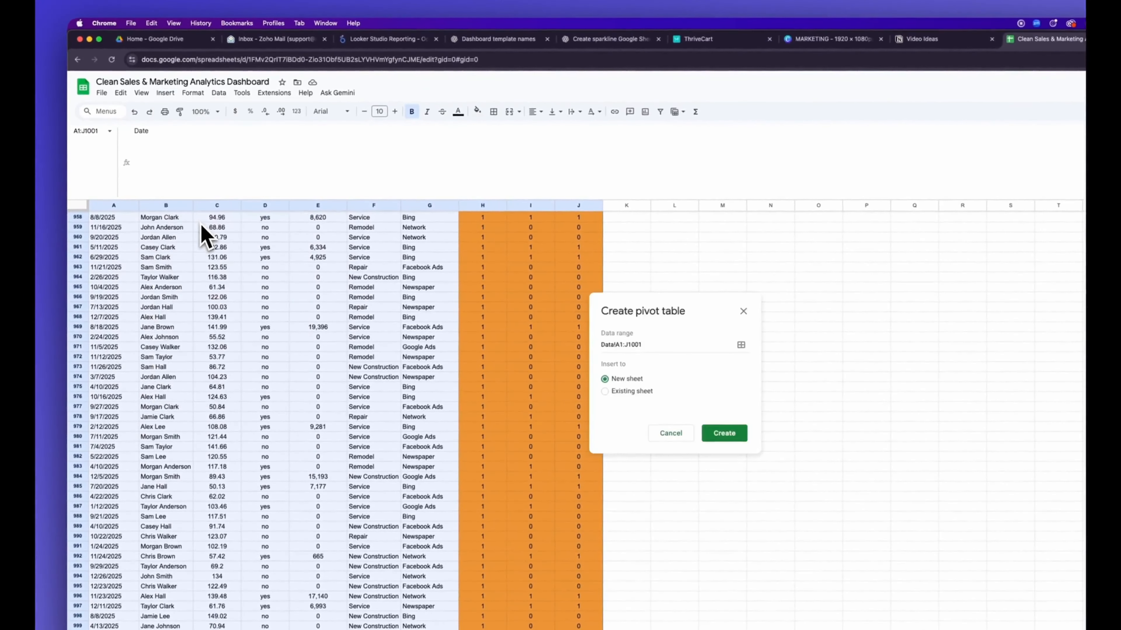
left_click(605, 392)
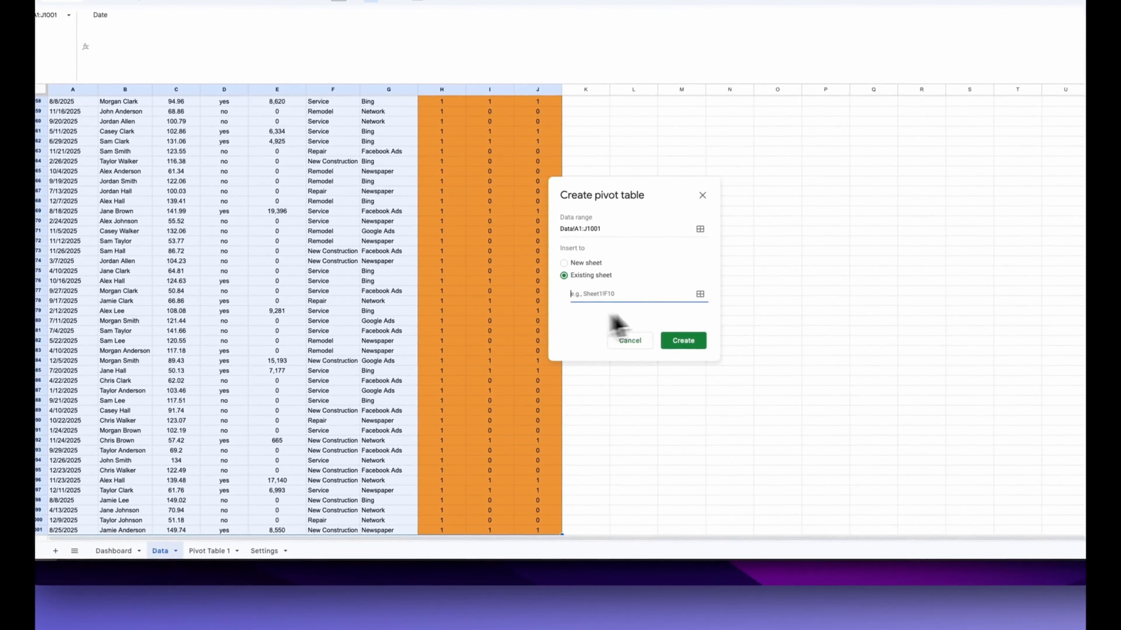
left_click(700, 295)
left_click(209, 551)
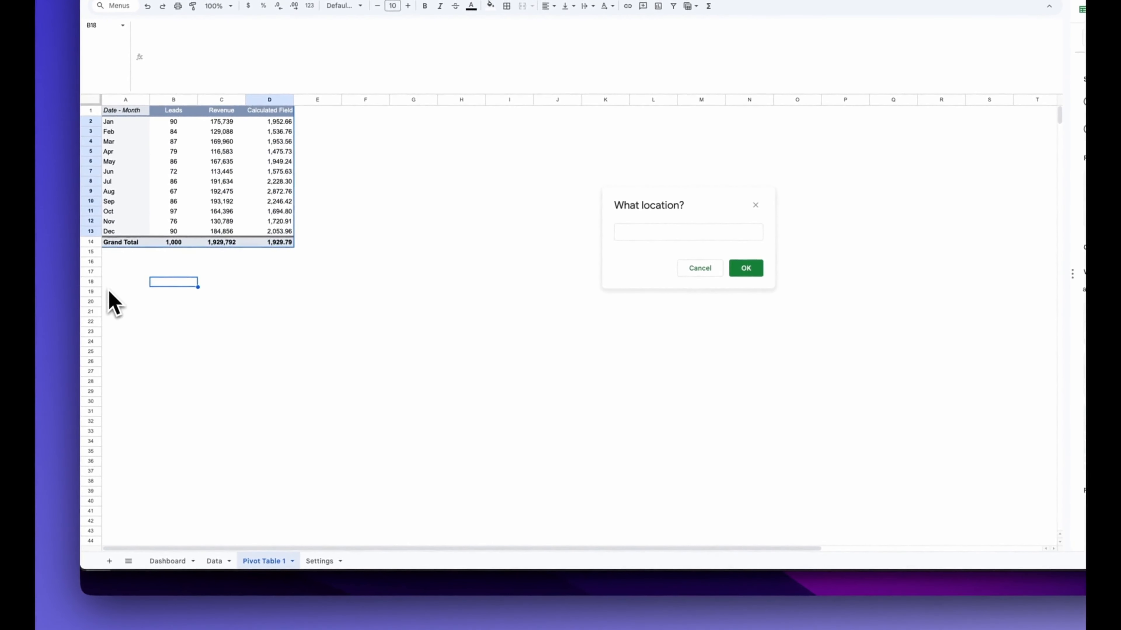
left_click(108, 284)
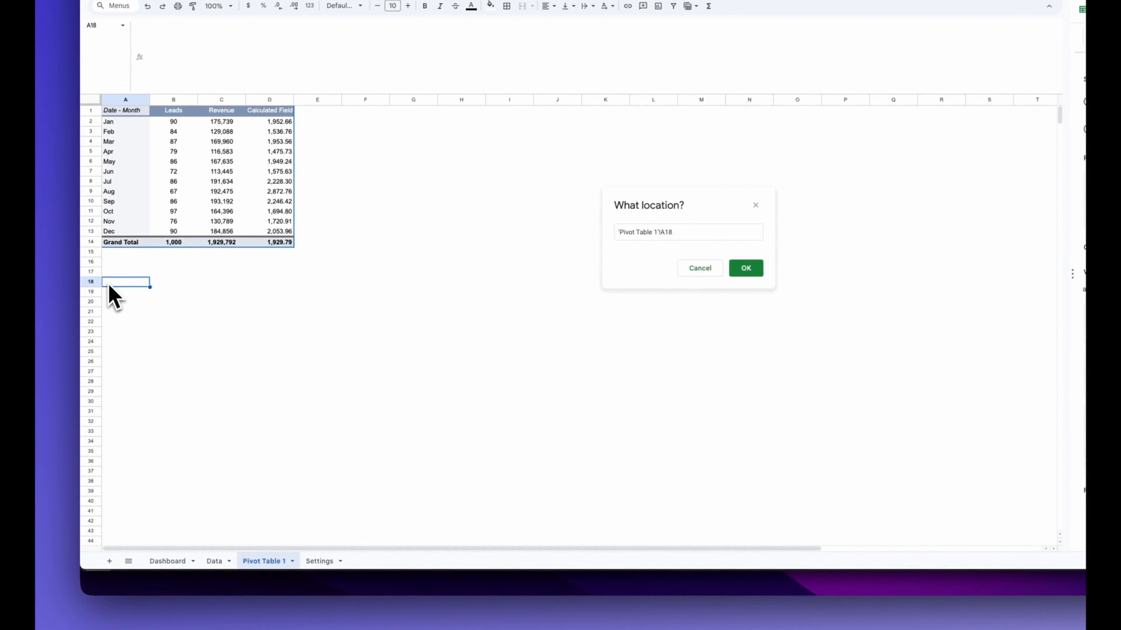
left_click(745, 267)
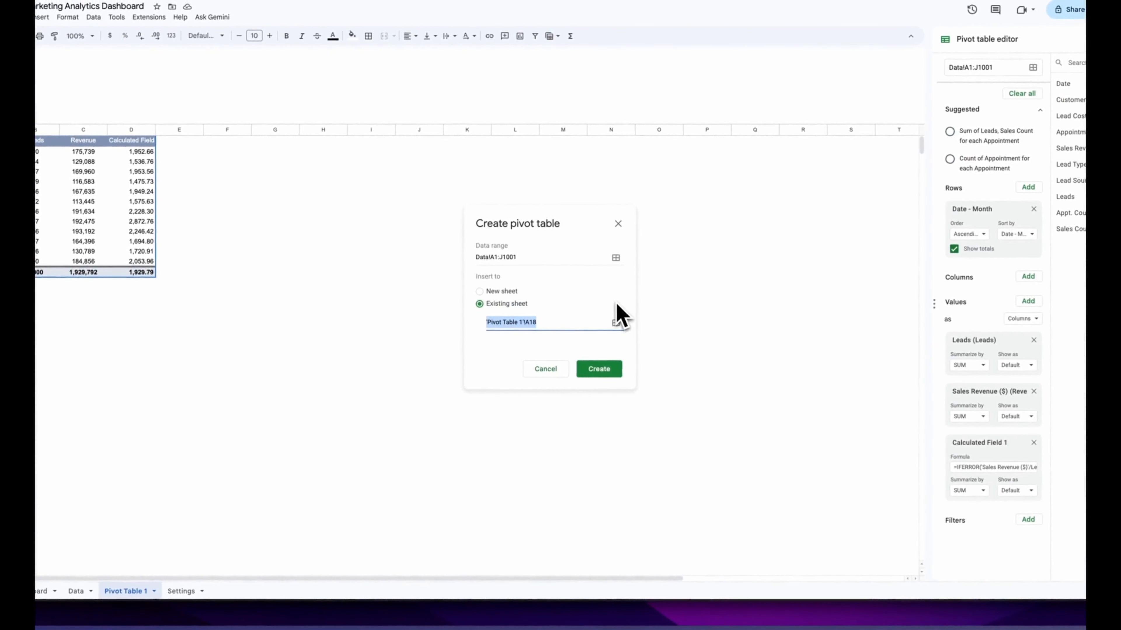
left_click(600, 369)
Step: Add Date as the new pivot table's rows, and Sales Revenue ($) and Appt. Count as its values
left_click(42, 591)
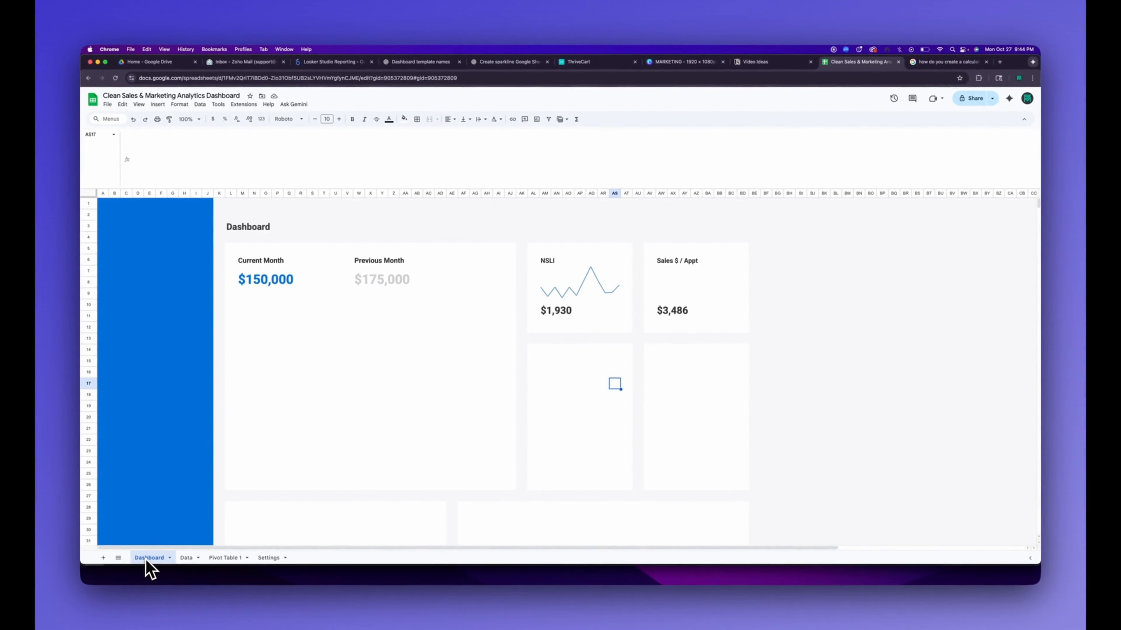
left_click(225, 557)
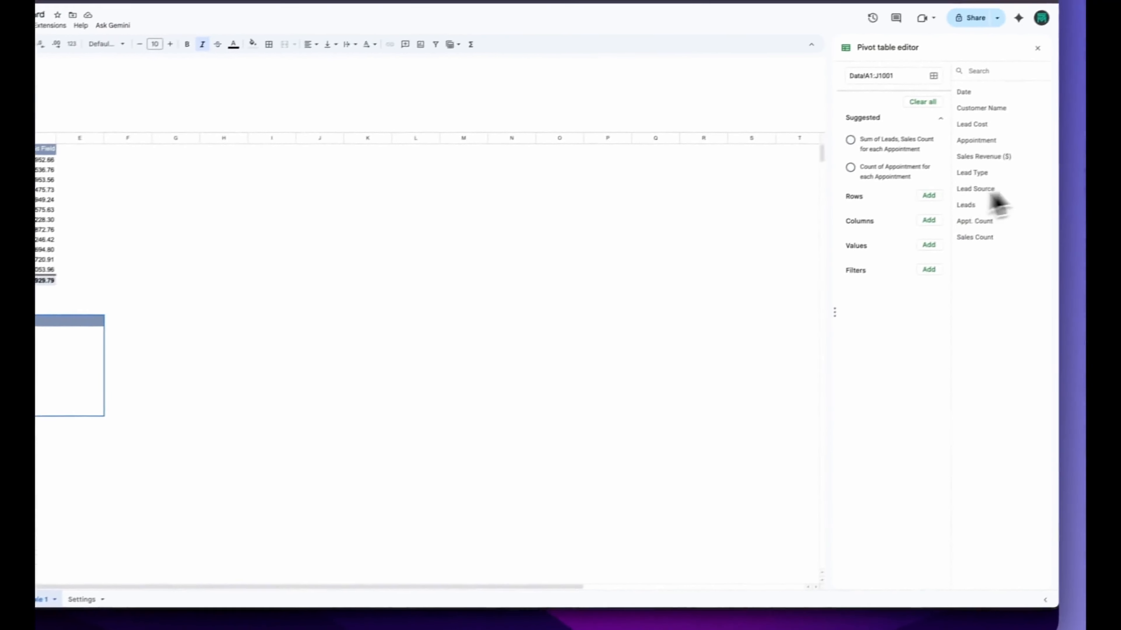
left_click(911, 201)
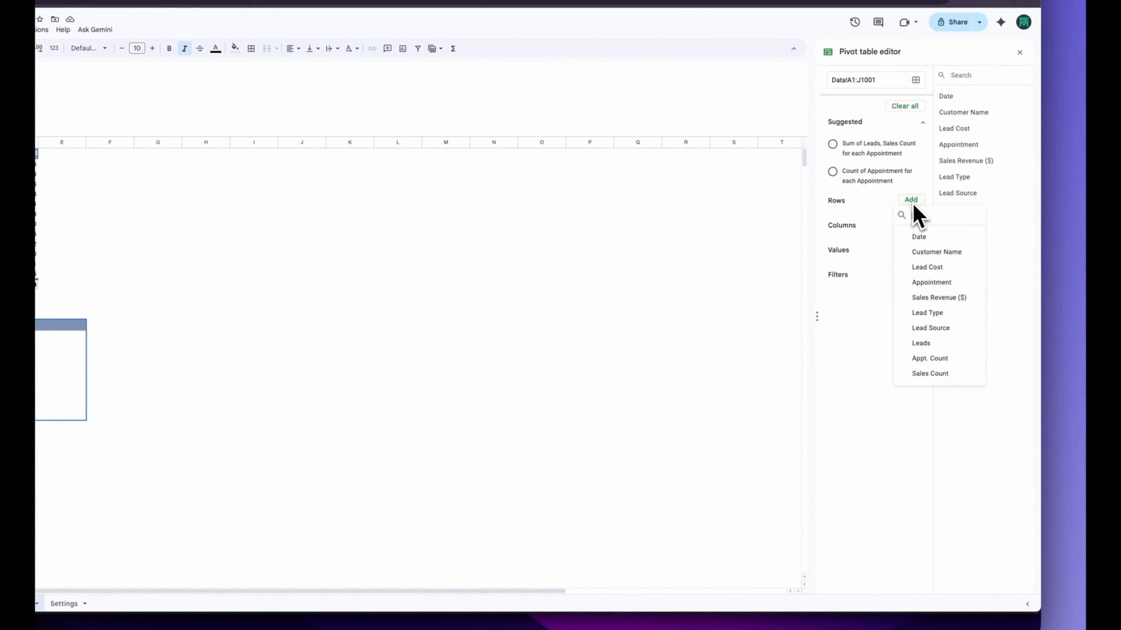
left_click(920, 238)
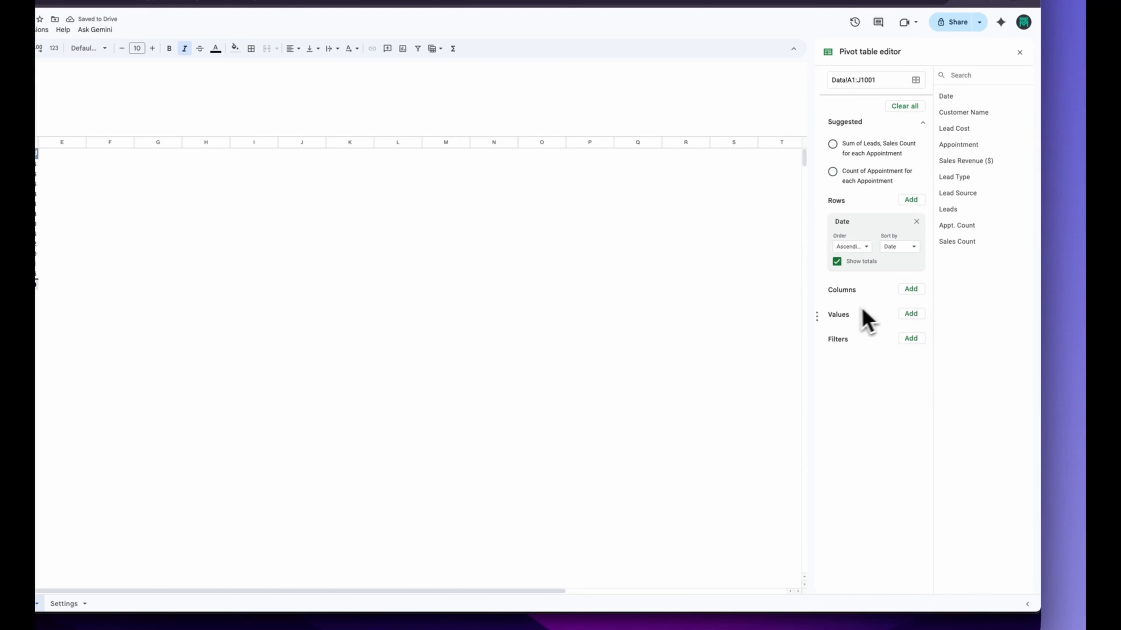
left_click(910, 314)
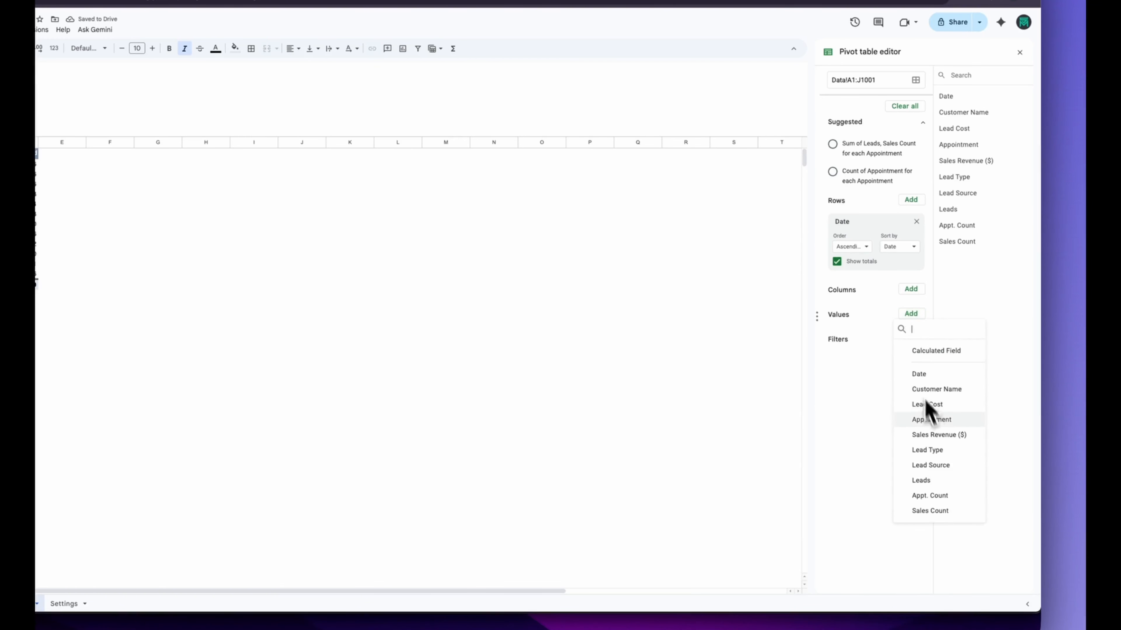
left_click(939, 436)
left_click(910, 314)
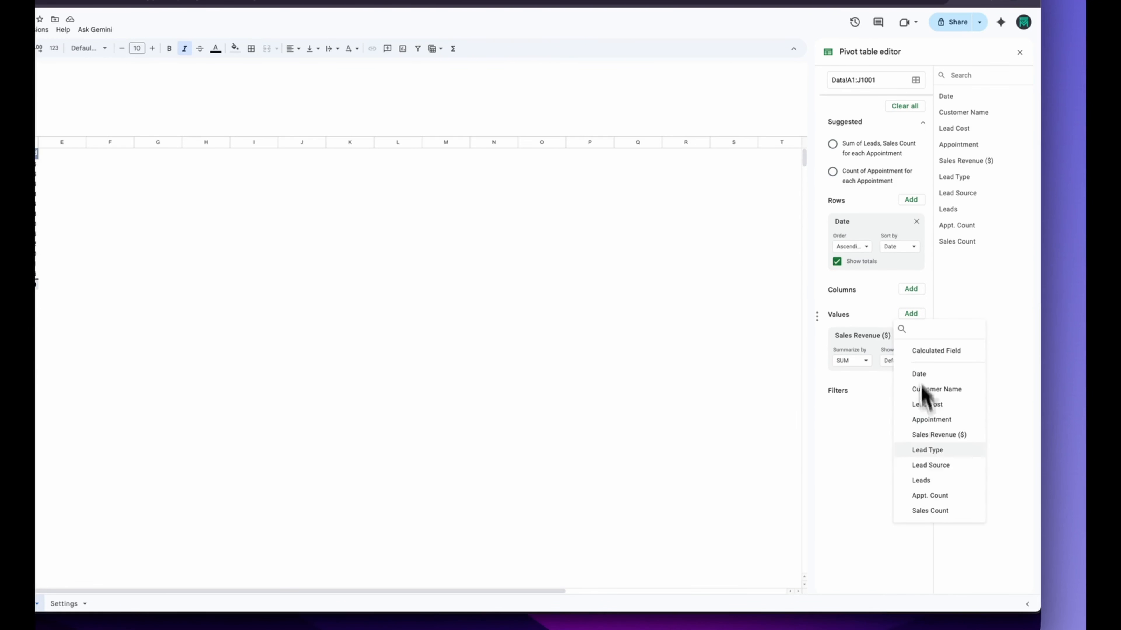
left_click(931, 496)
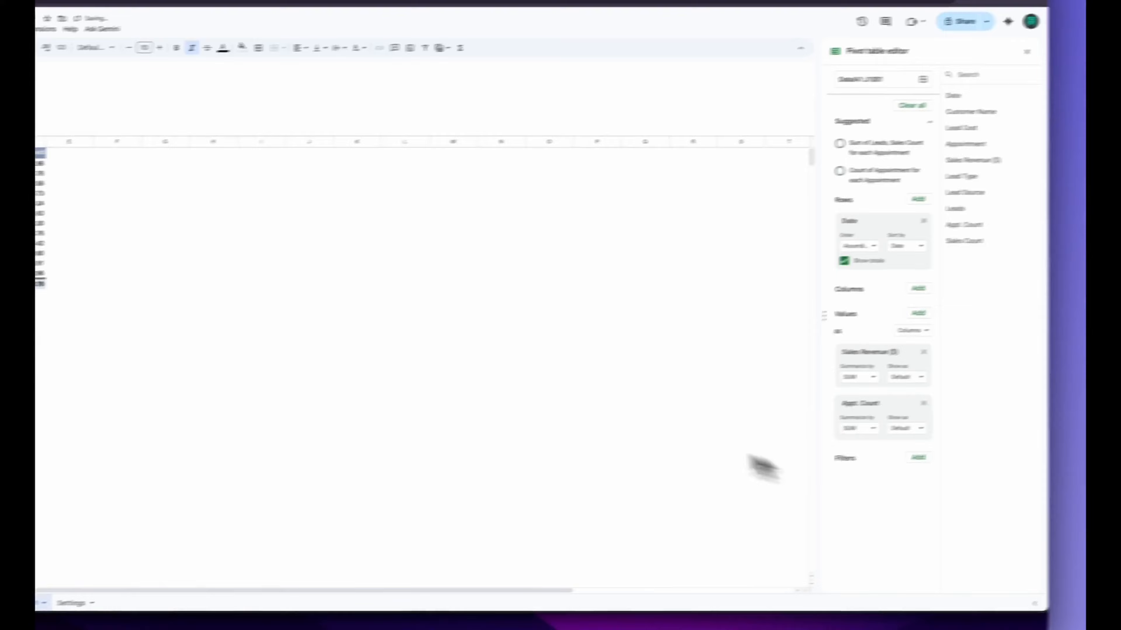
Step: Group the second pivot table's dates by Month
left_click(133, 327)
right_click(132, 328)
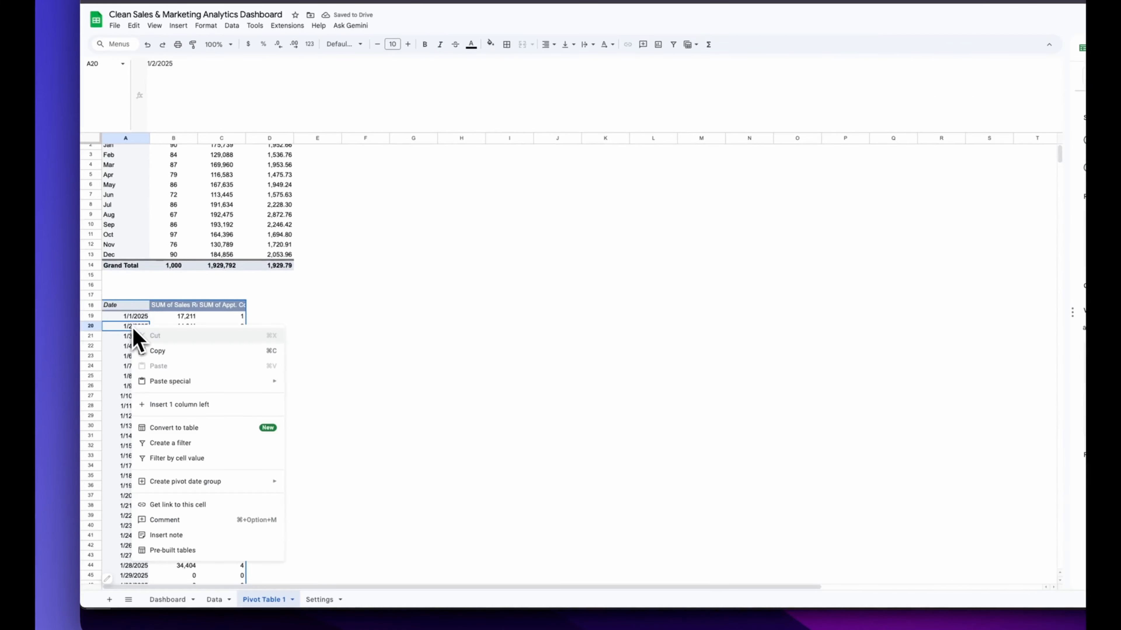
mouse_move(200, 497)
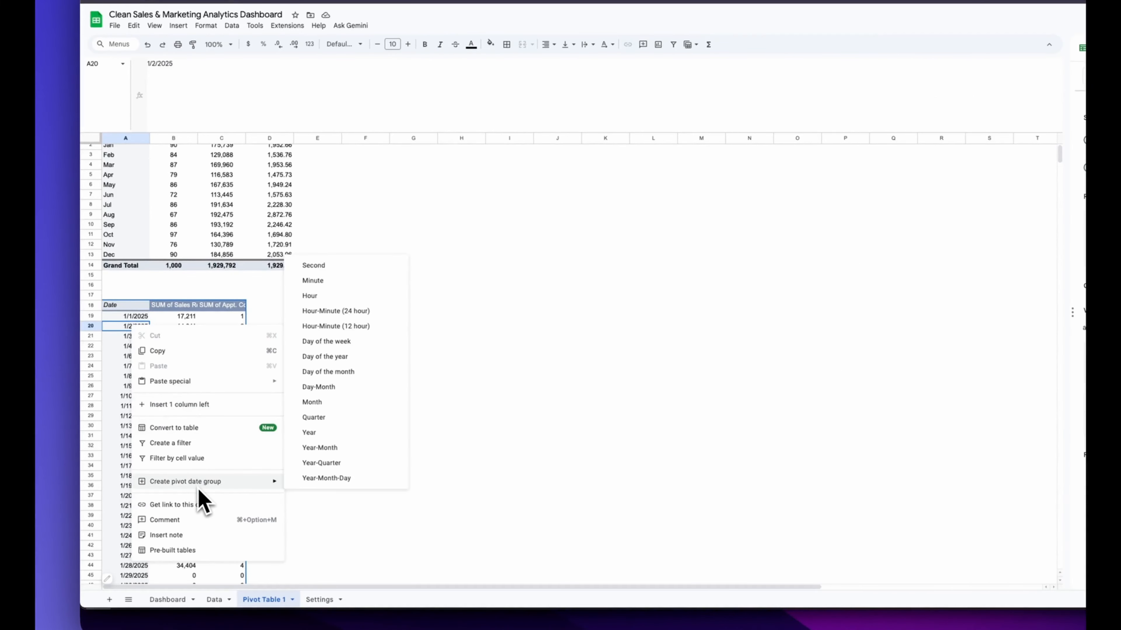
left_click(329, 405)
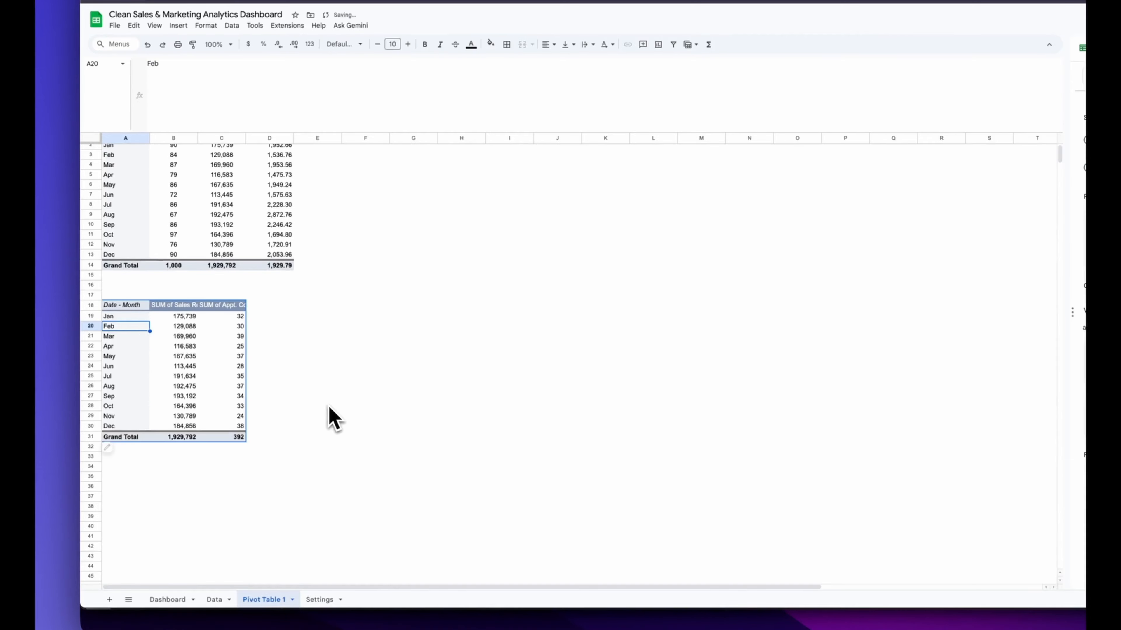
Step: Center the second pivot table's value columns, B18:C31, and rename their headers Revenue and Appointments
left_click_drag(172, 309, 234, 439)
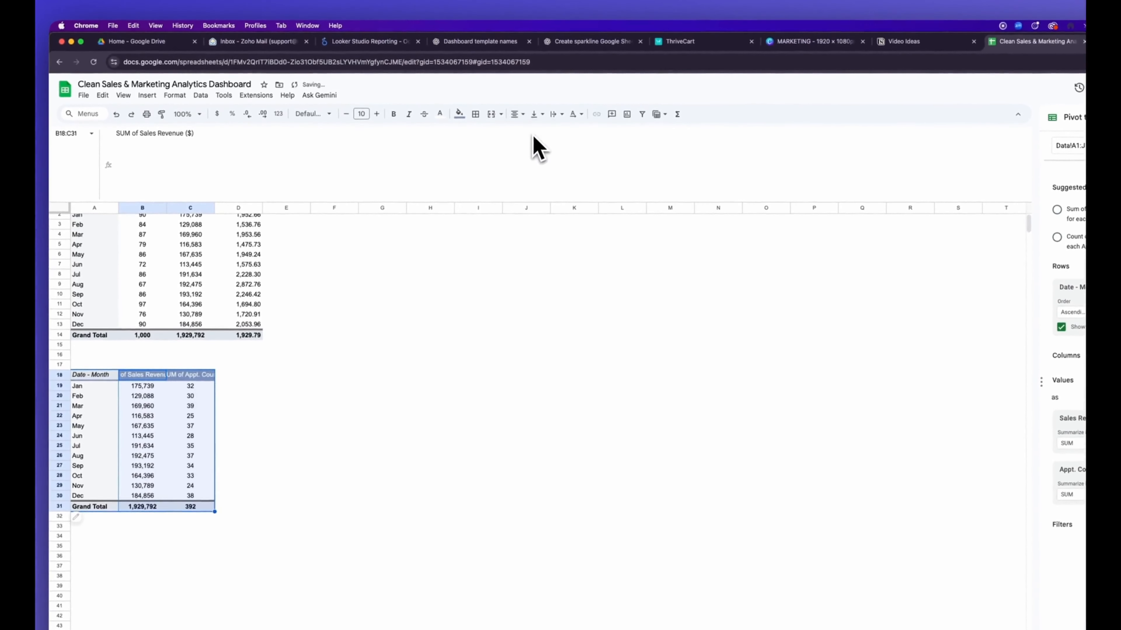
left_click(144, 374)
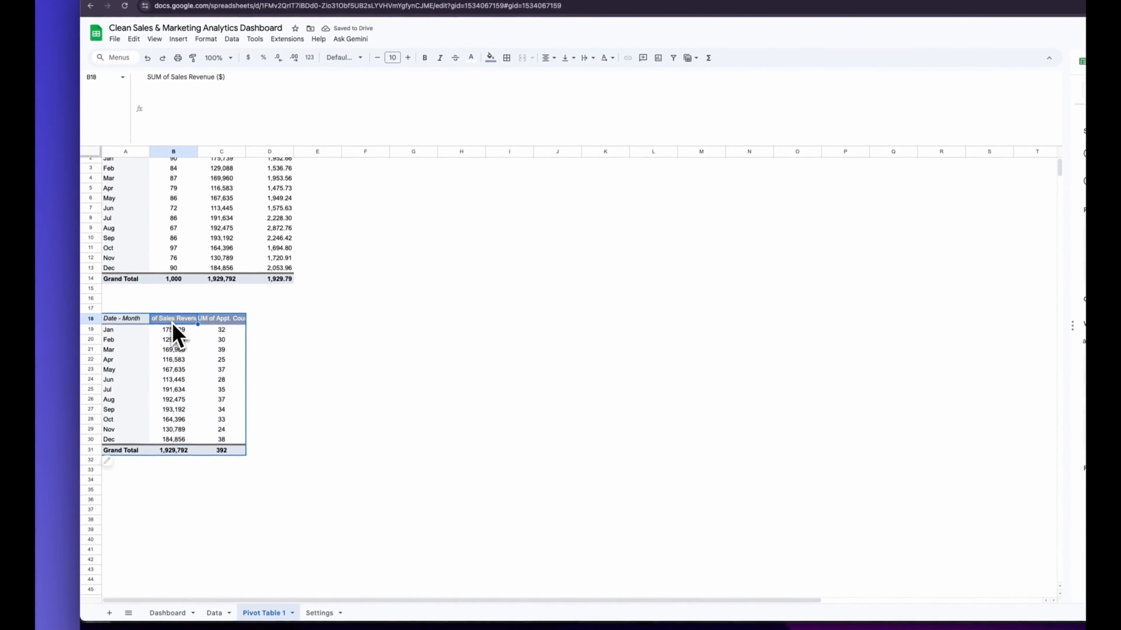
type("Revenue")
key("Tab")
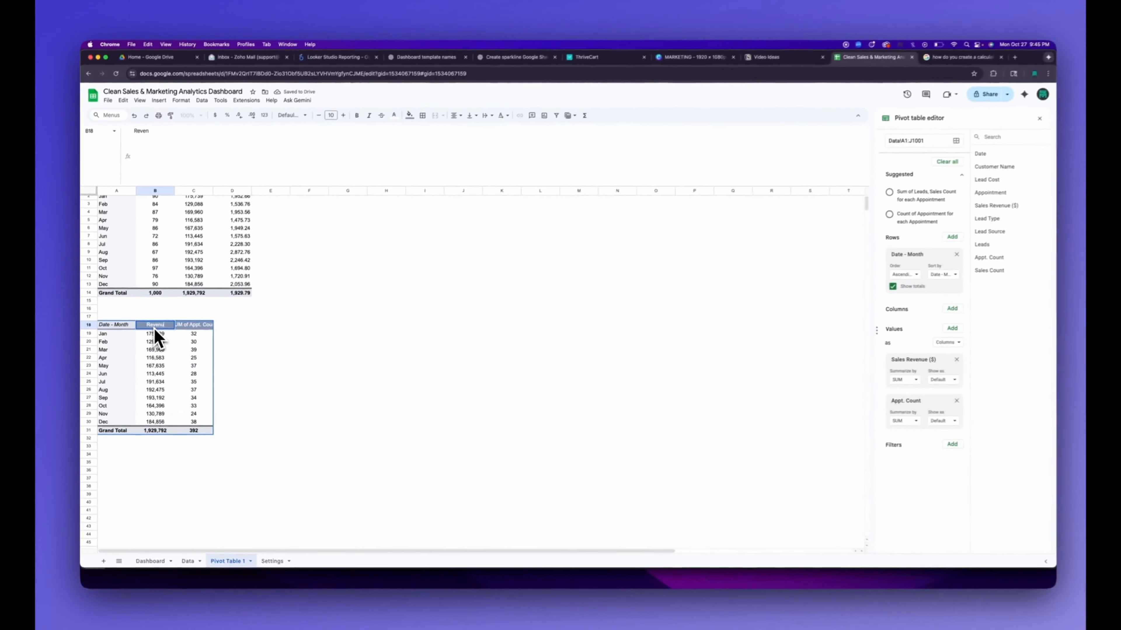
type("App")
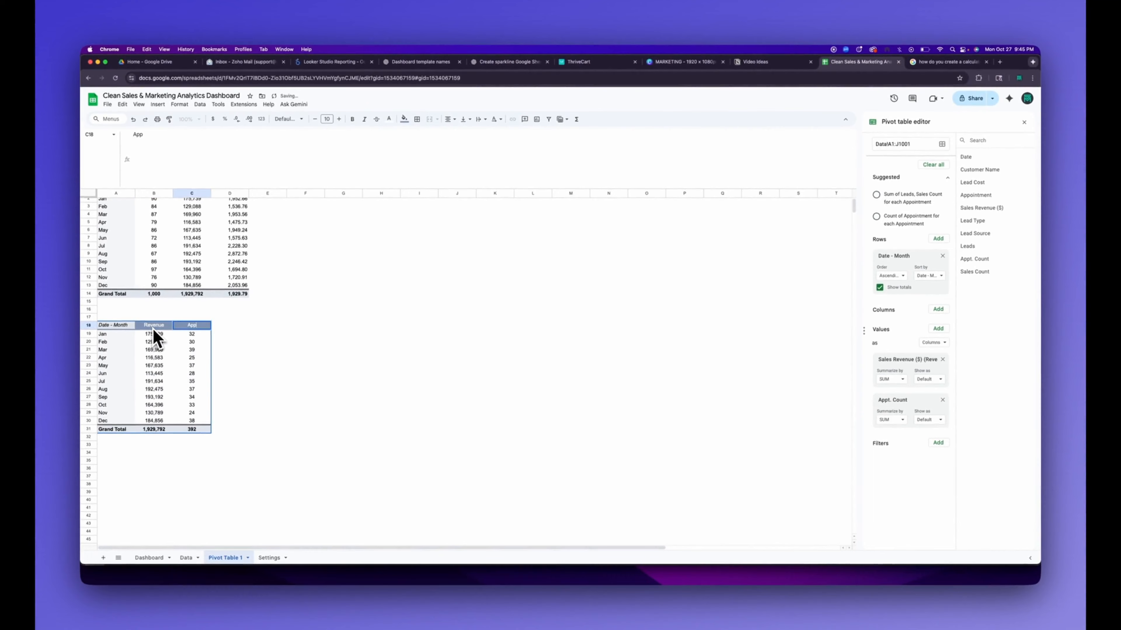
type("ointments")
left_click(154, 334)
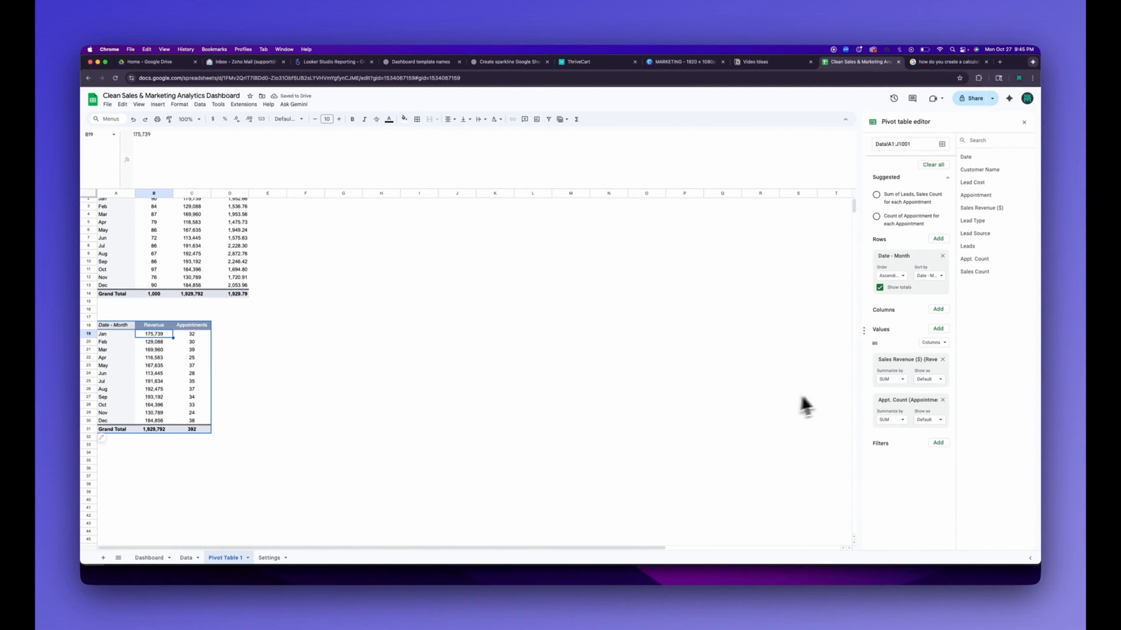
Step: Add a calculated field to the second pivot table, reusing the IFERROR formula copied from the first table's calculated field
left_click(938, 328)
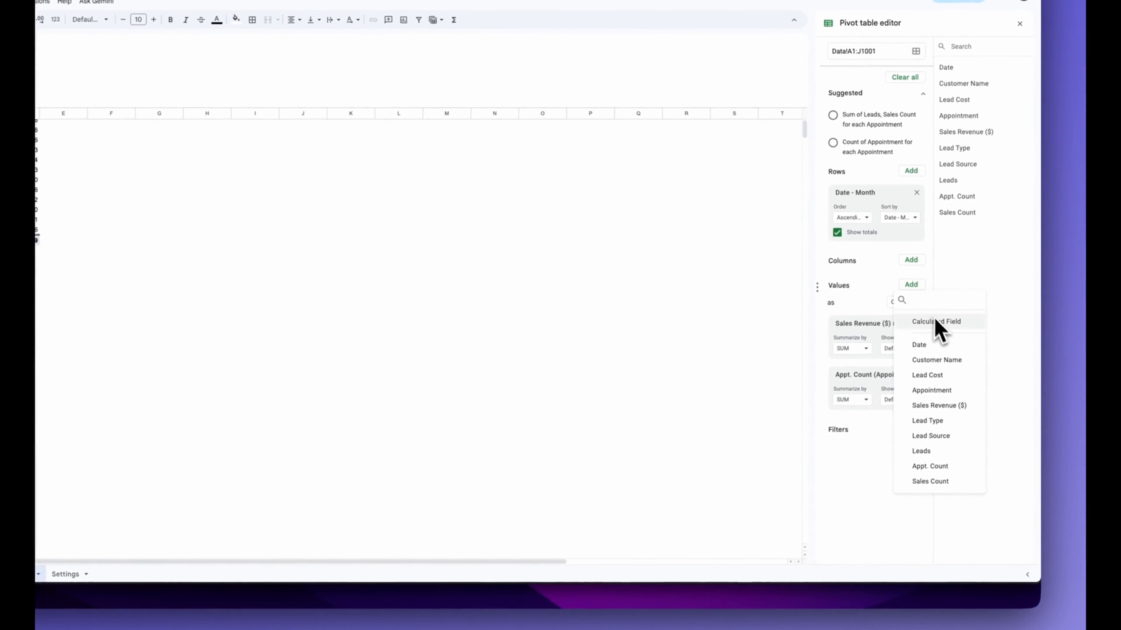
left_click(937, 324)
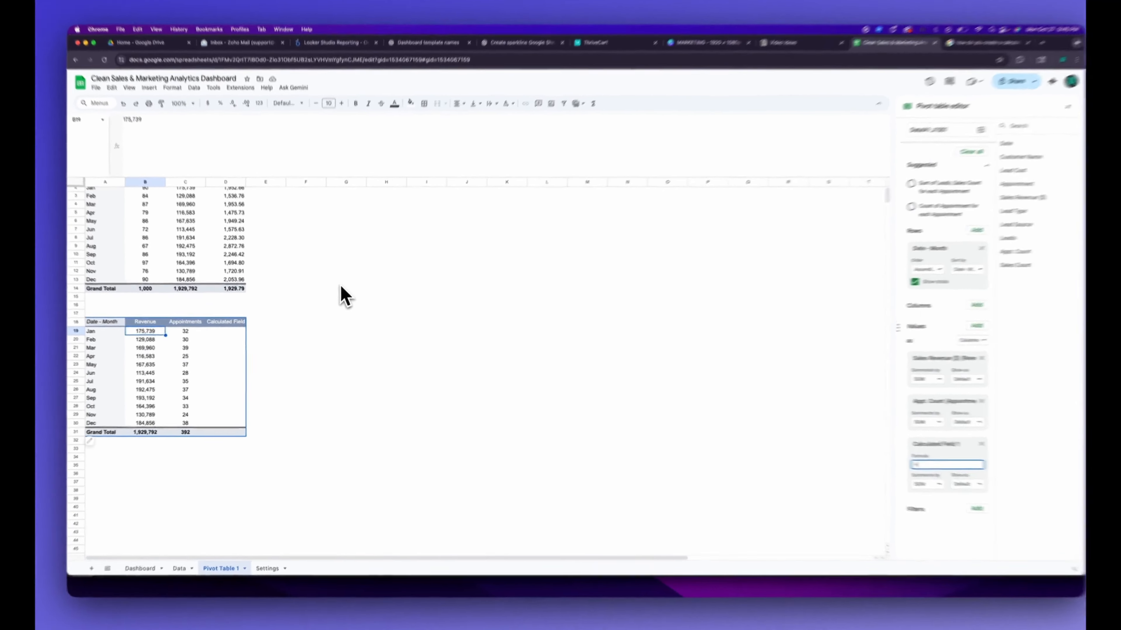
left_click(342, 288)
left_click(243, 231)
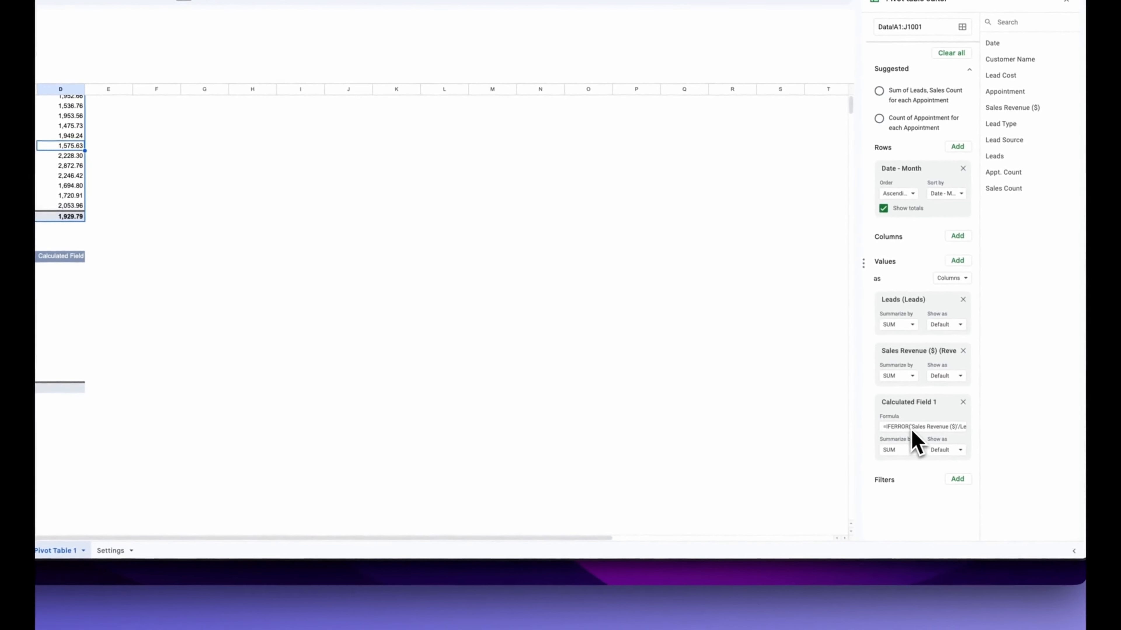
left_click(911, 427)
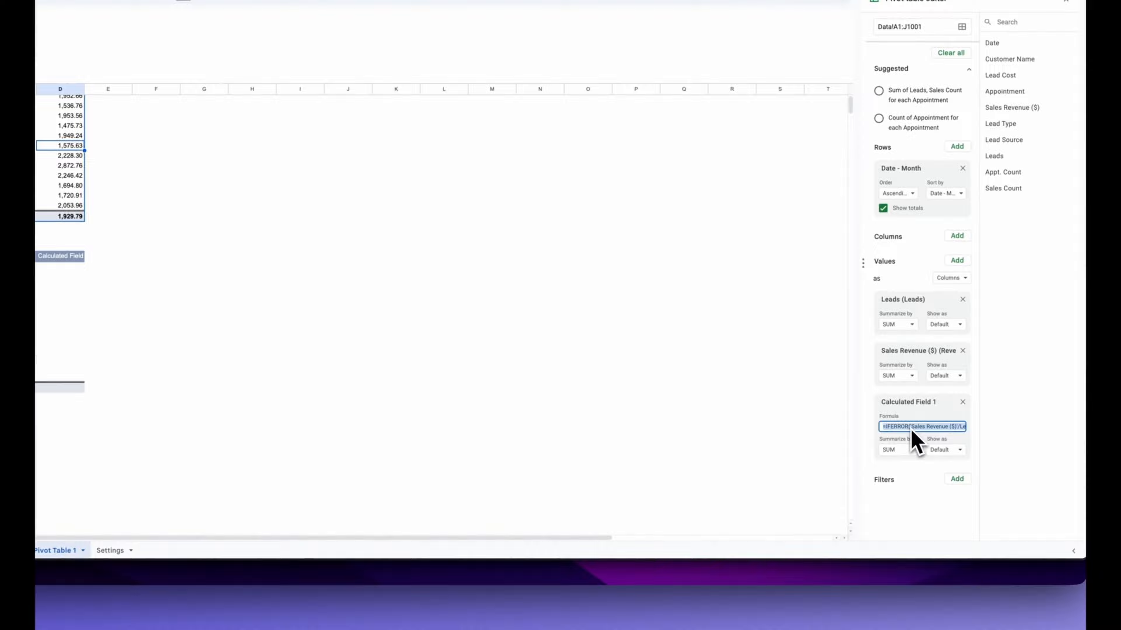
left_click(60, 307)
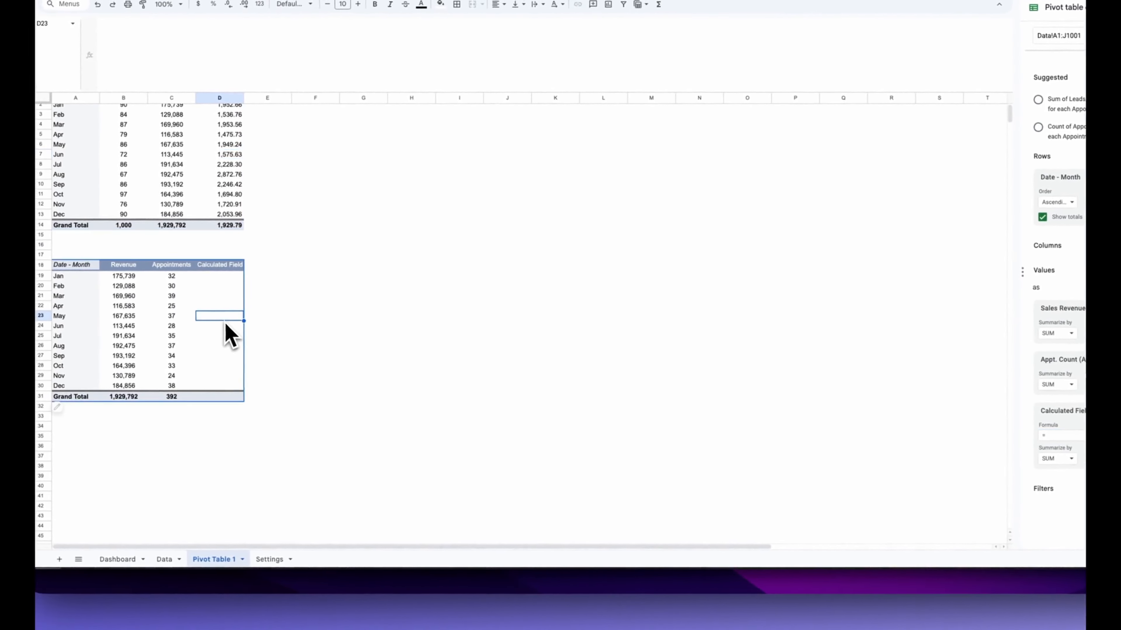
left_click(984, 432)
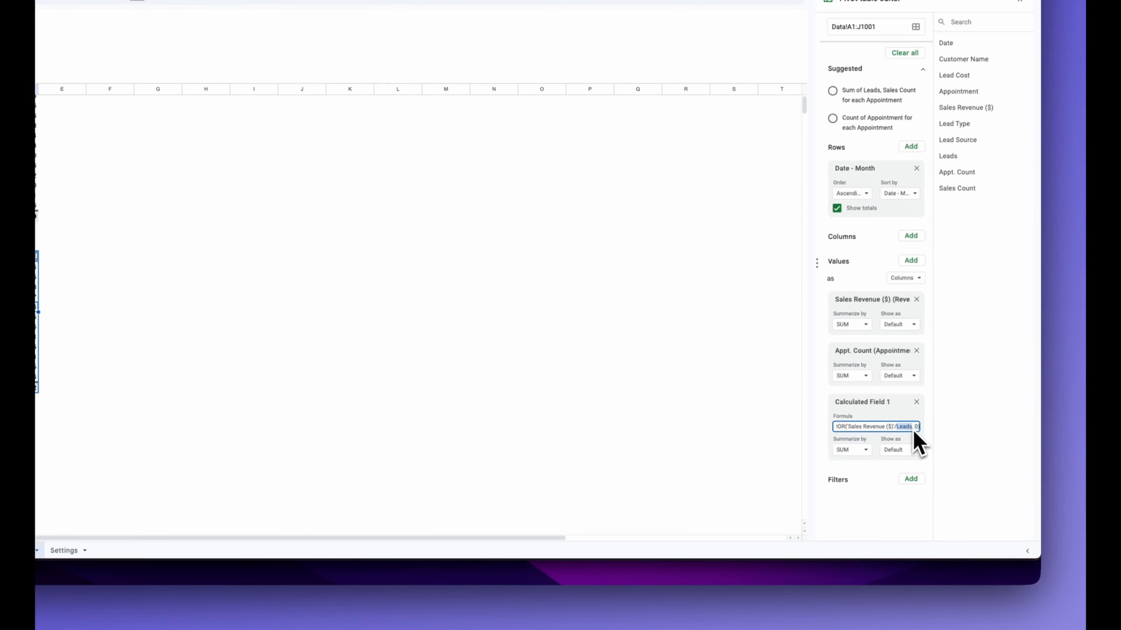
Step: Try replacing Leads with Appointment as the divisor in the second calculated field's formula, enclosing the name in single quotes
type("Appointment")
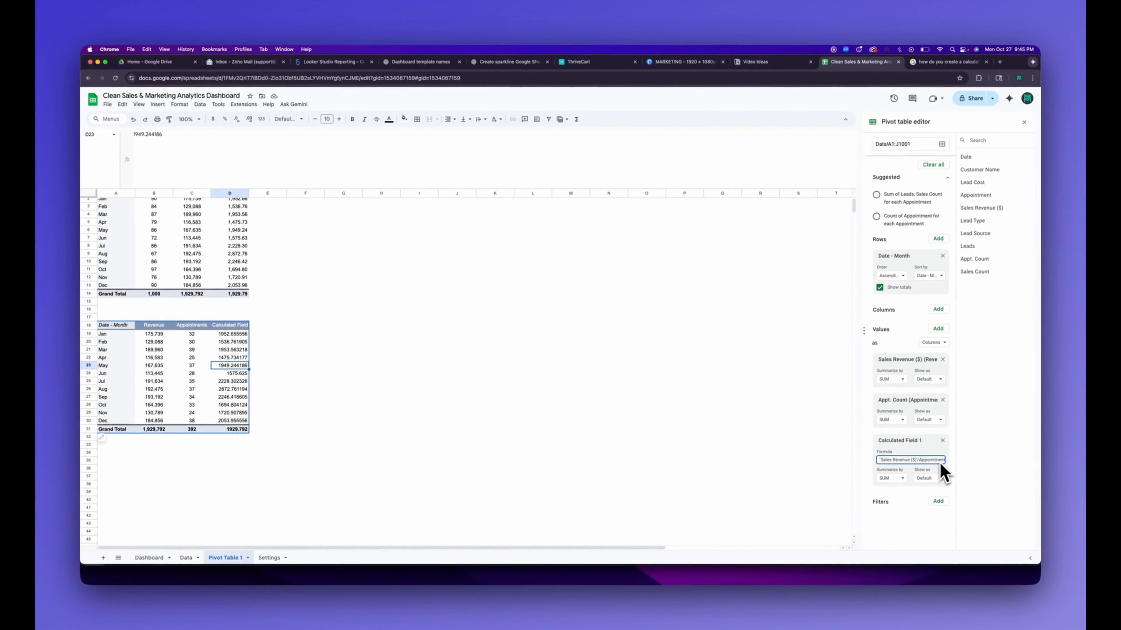
key("Return")
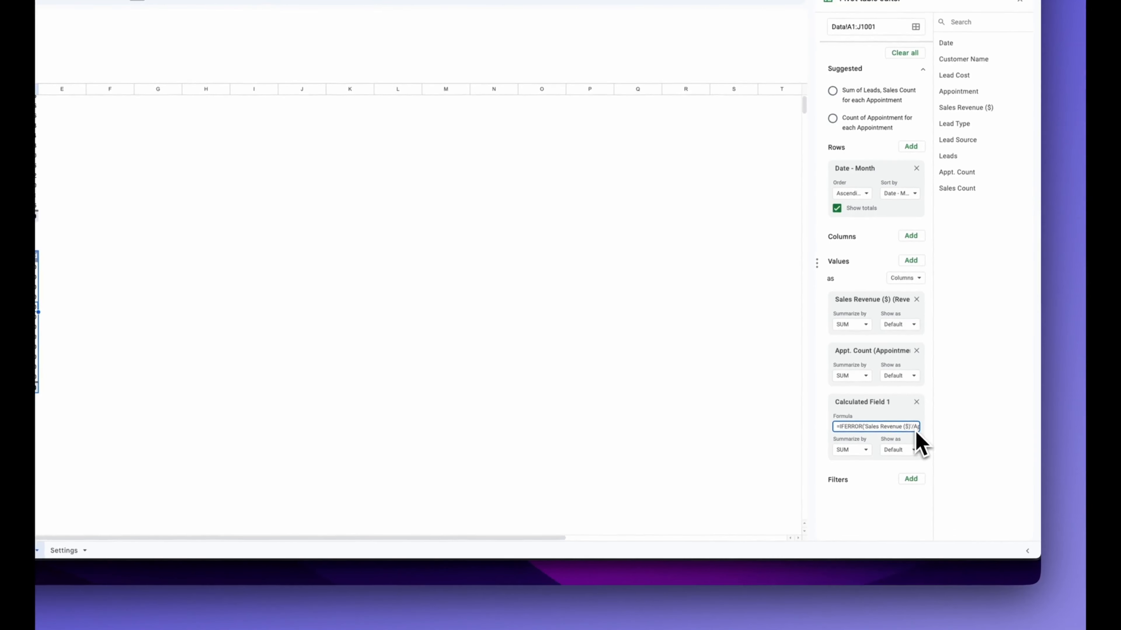
type("'")
key("Right")
key("Right")
key("Right")
key("Right")
key("Right")
key("Right")
key("Right")
key("Right")
key("Right")
key("Right")
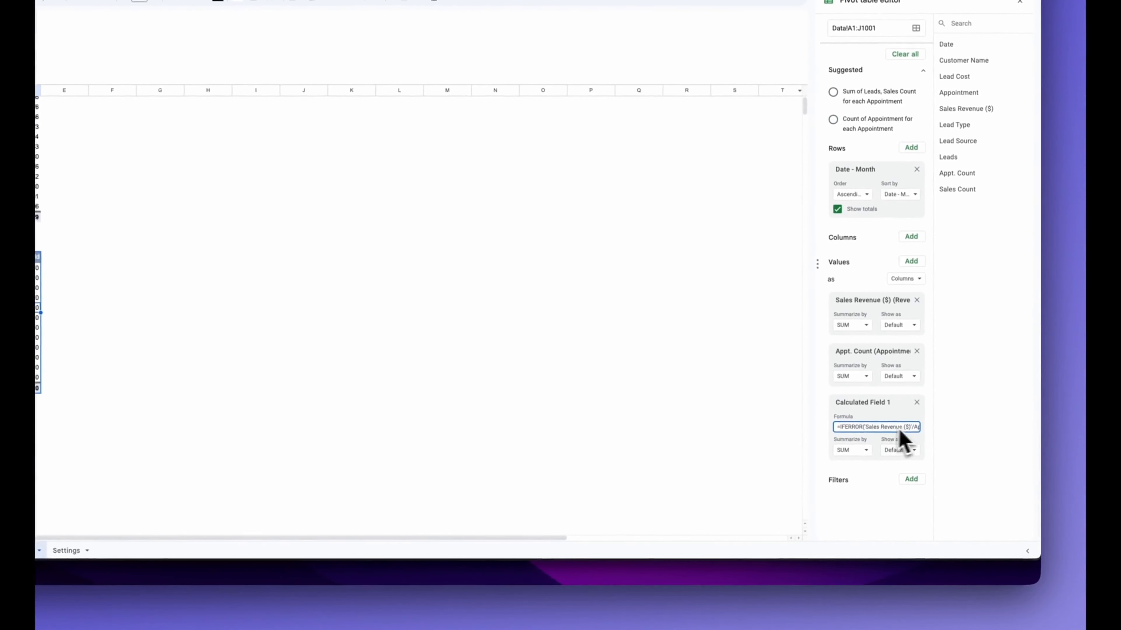
Step: Set the divisor in the second calculated field's formula to 'Appt. Count'
left_click_drag(939, 461, 909, 428)
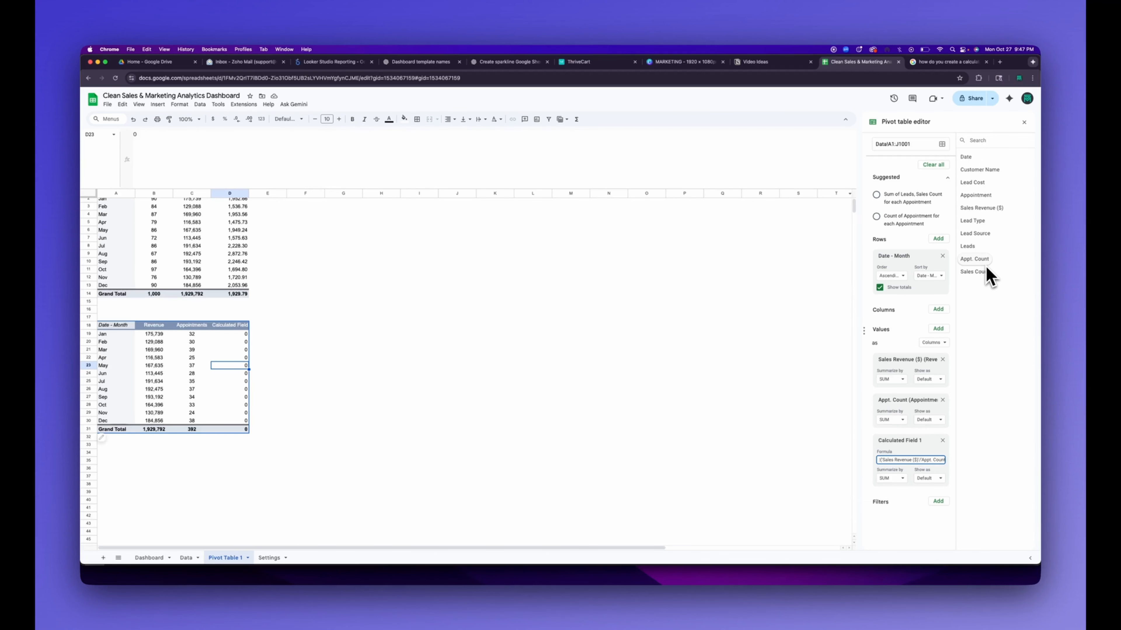
left_click(909, 483)
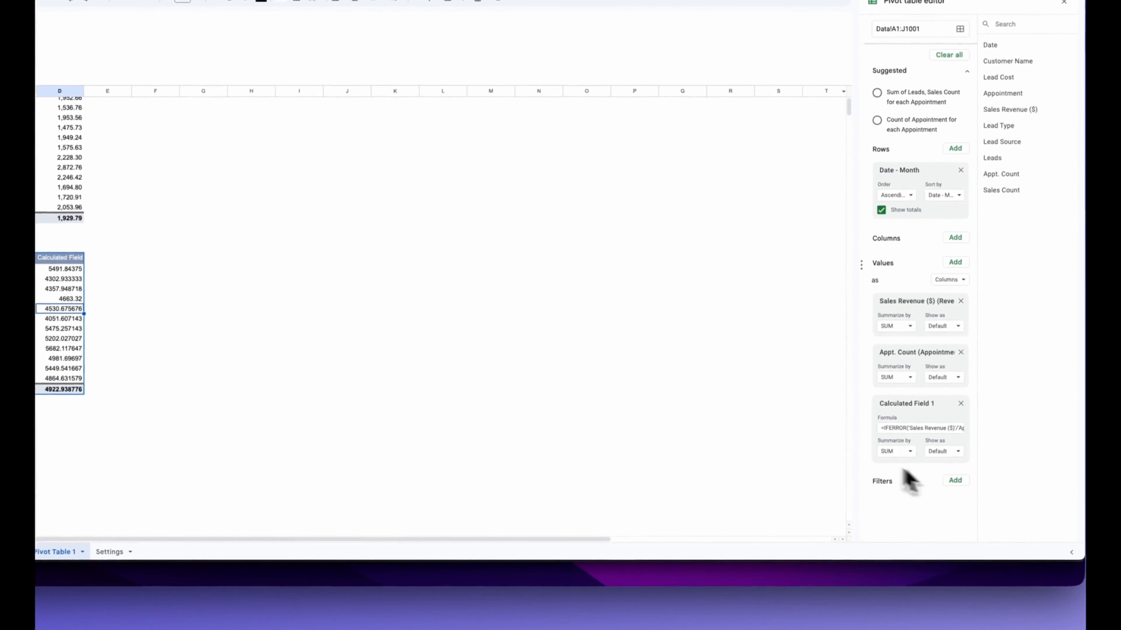
Step: Format the second pivot table's calculated field values, D19:D31, as numbers with thousands separators and two decimals, and center them
left_click_drag(63, 268, 63, 389)
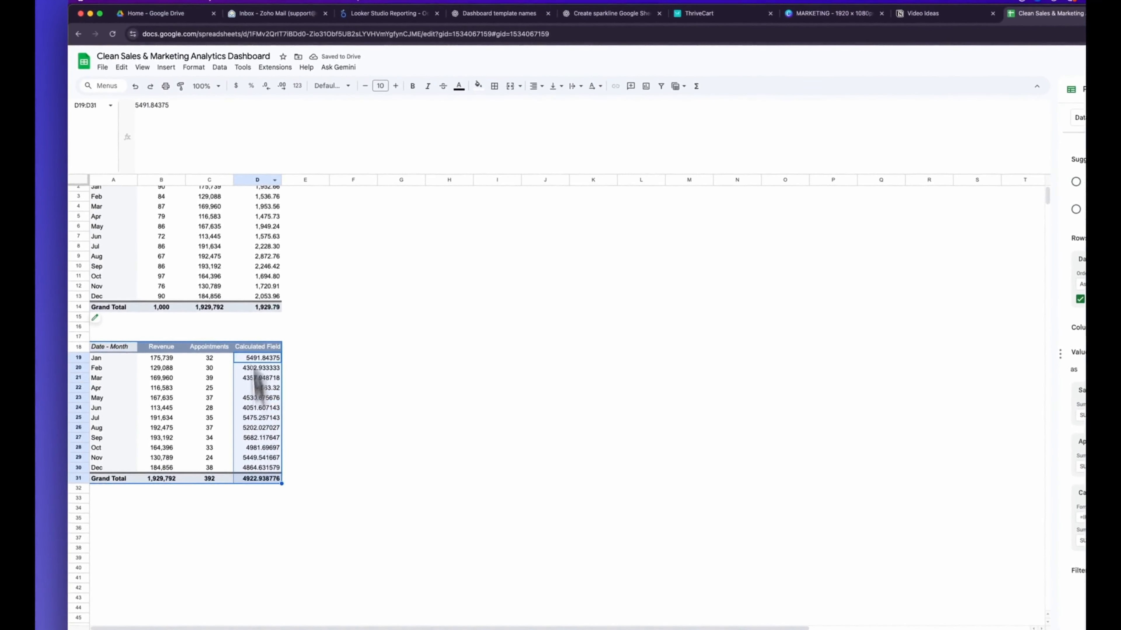
left_click(193, 68)
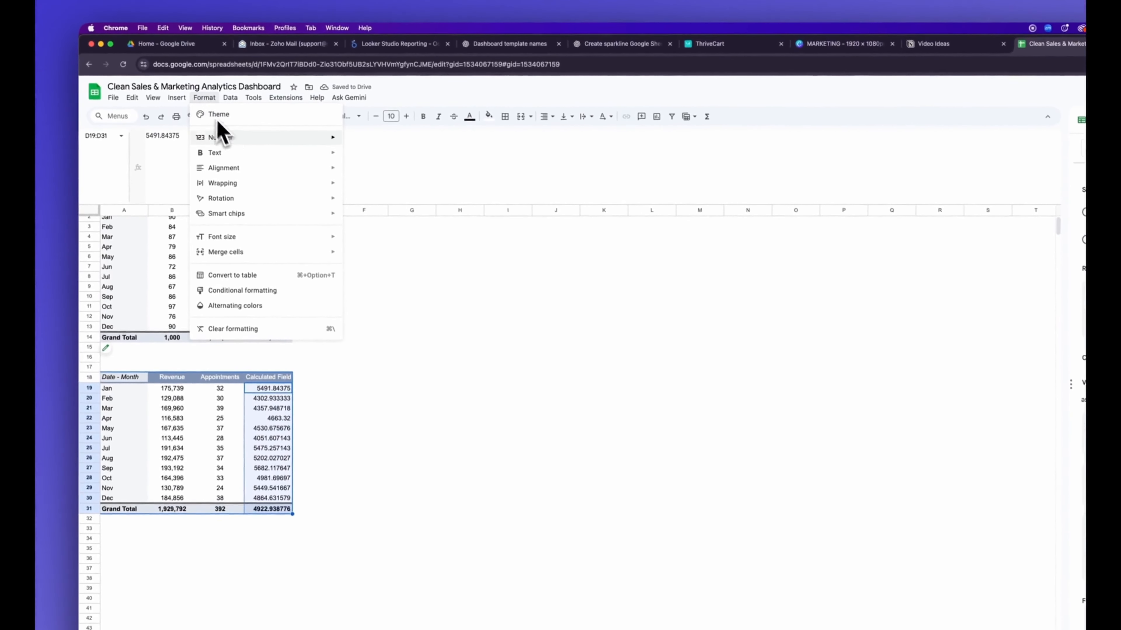
mouse_move(259, 108)
left_click(403, 185)
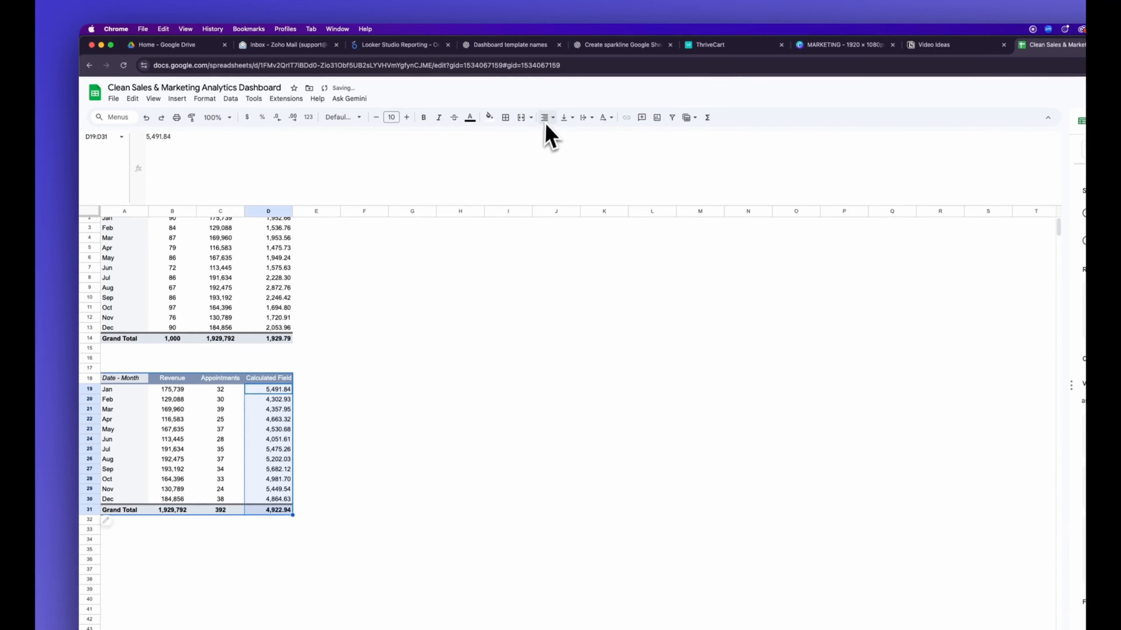
Step: Check January's revenue per appointment with a temporary formula =175739/32 in F19, and clear the cell
left_click(366, 389)
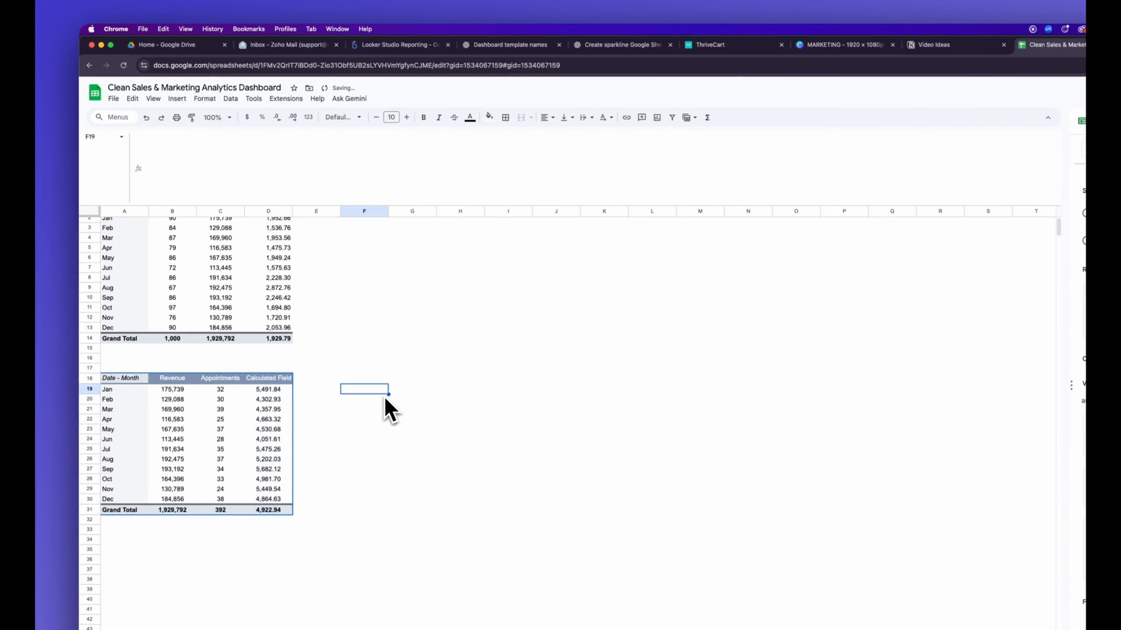
type("=1757")
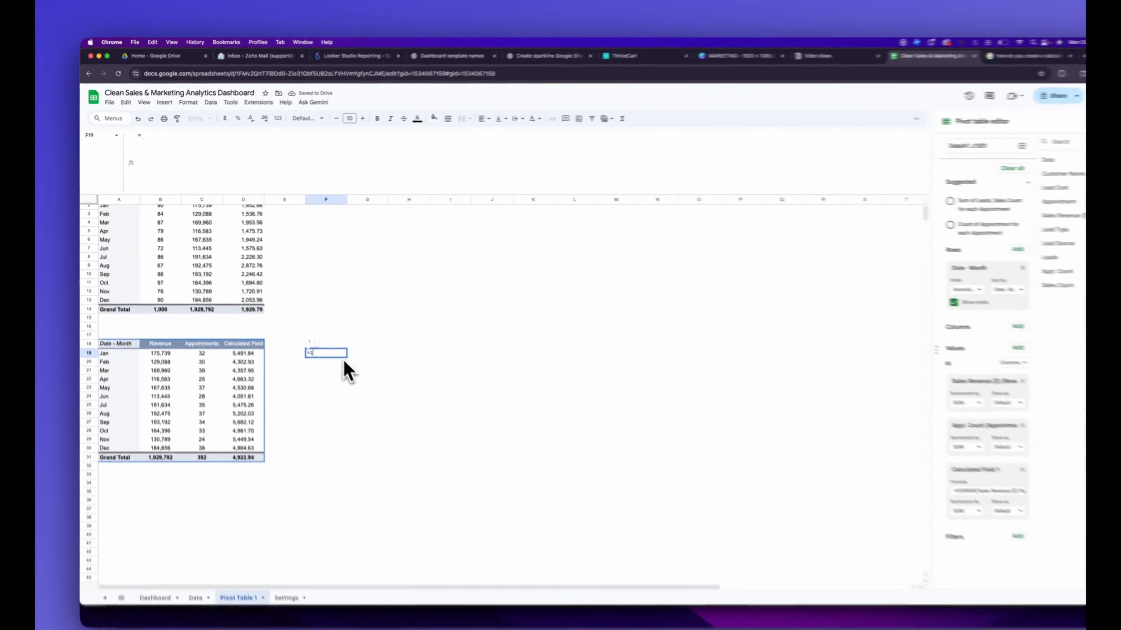
type("39/")
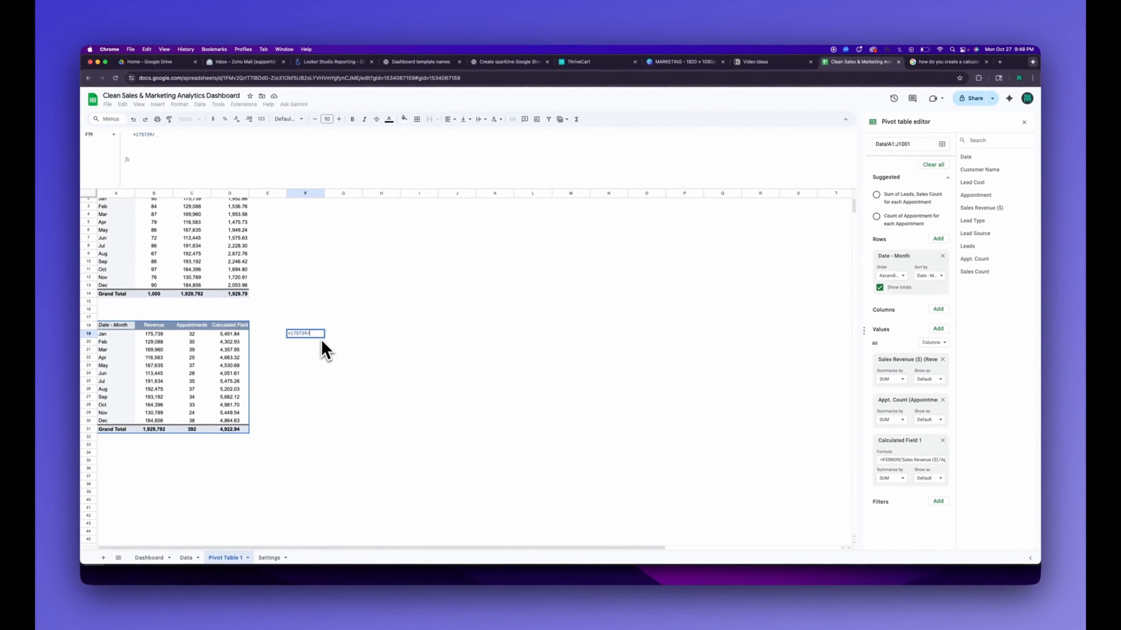
type("32")
key("Return")
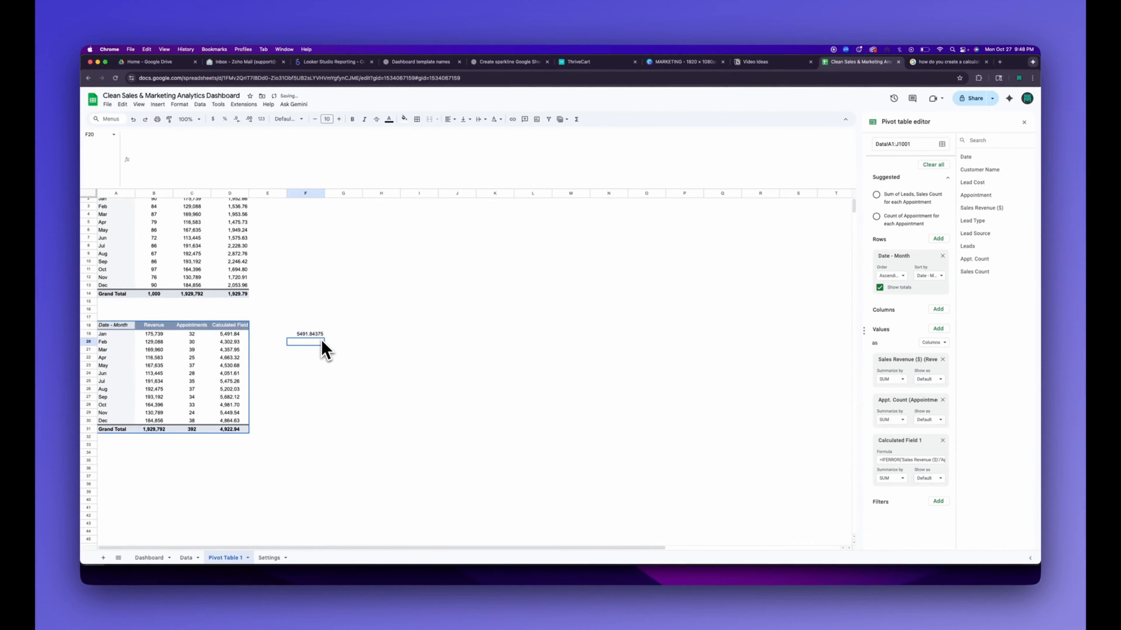
key("Up")
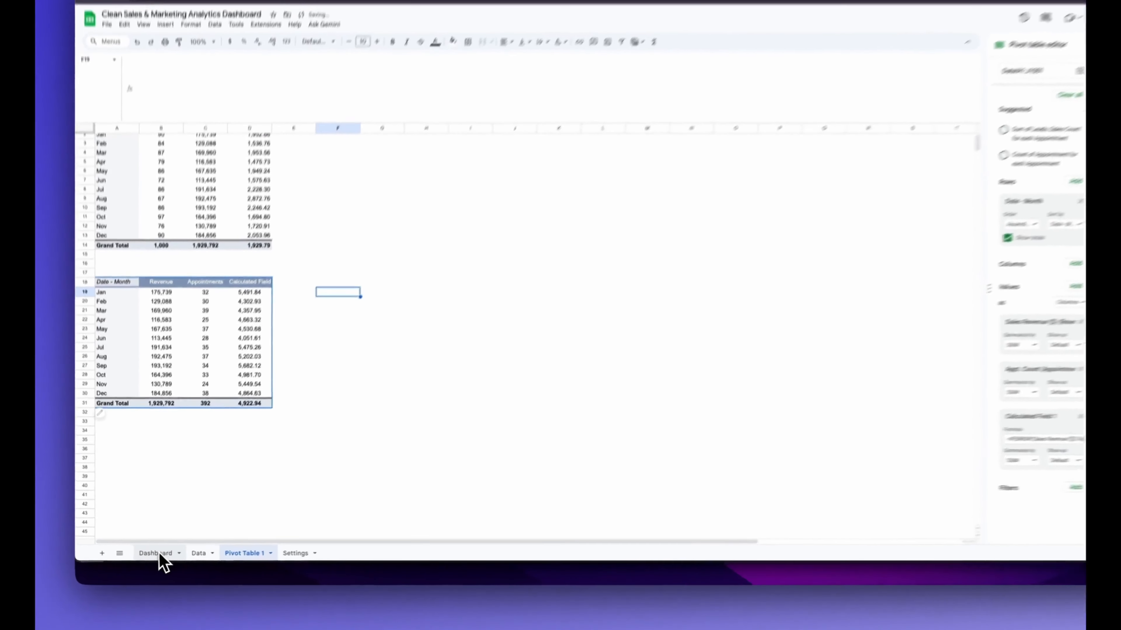
Step: Link the Sales $ / Appt card's figure on the Dashboard sheet to the grand total in D31 of Pivot Table 1
left_click(149, 558)
left_click(706, 292)
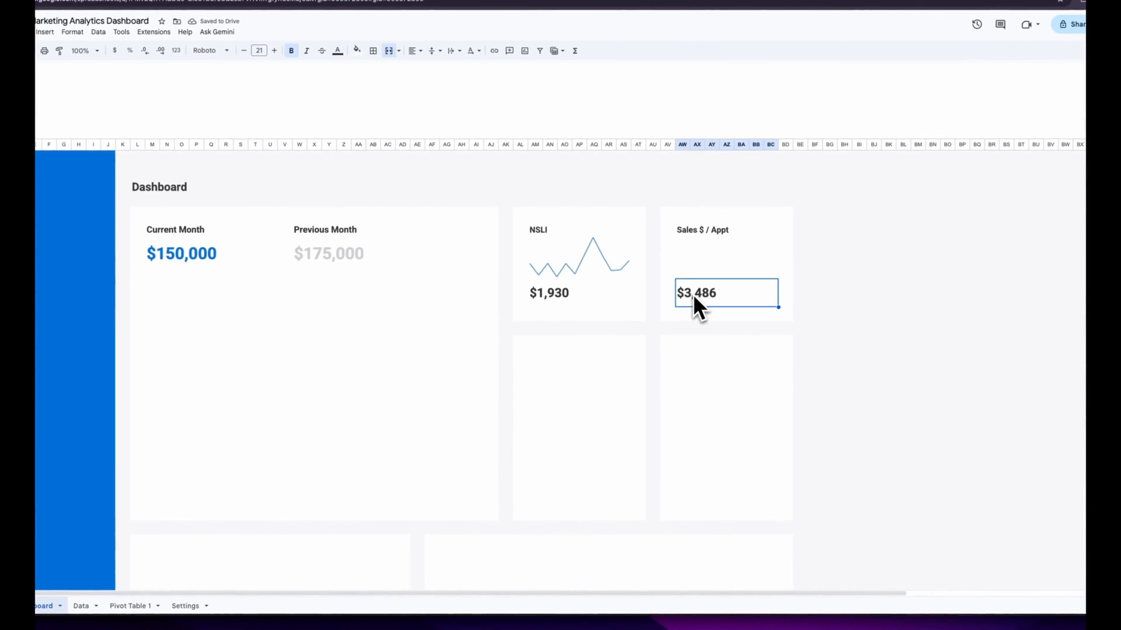
type("=")
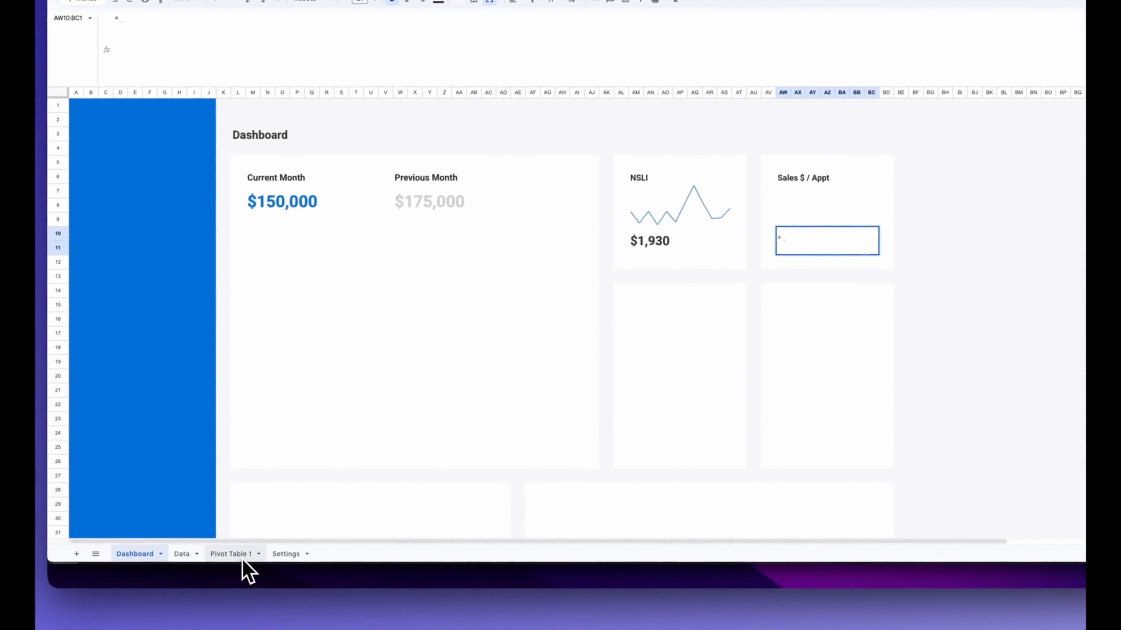
left_click(242, 556)
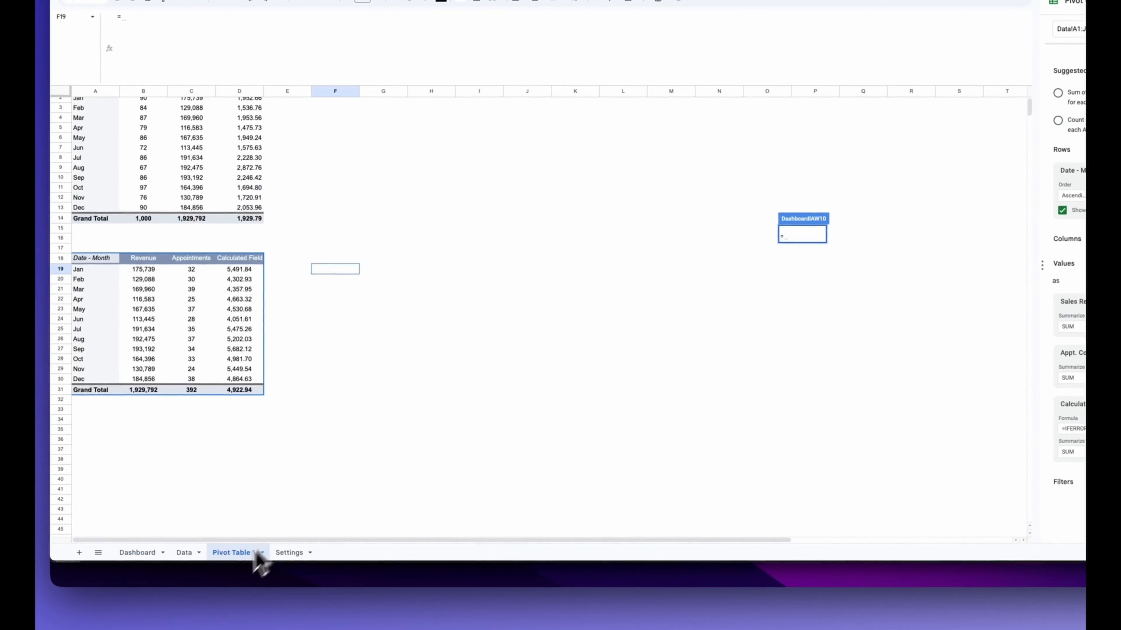
left_click(246, 393)
key("Return")
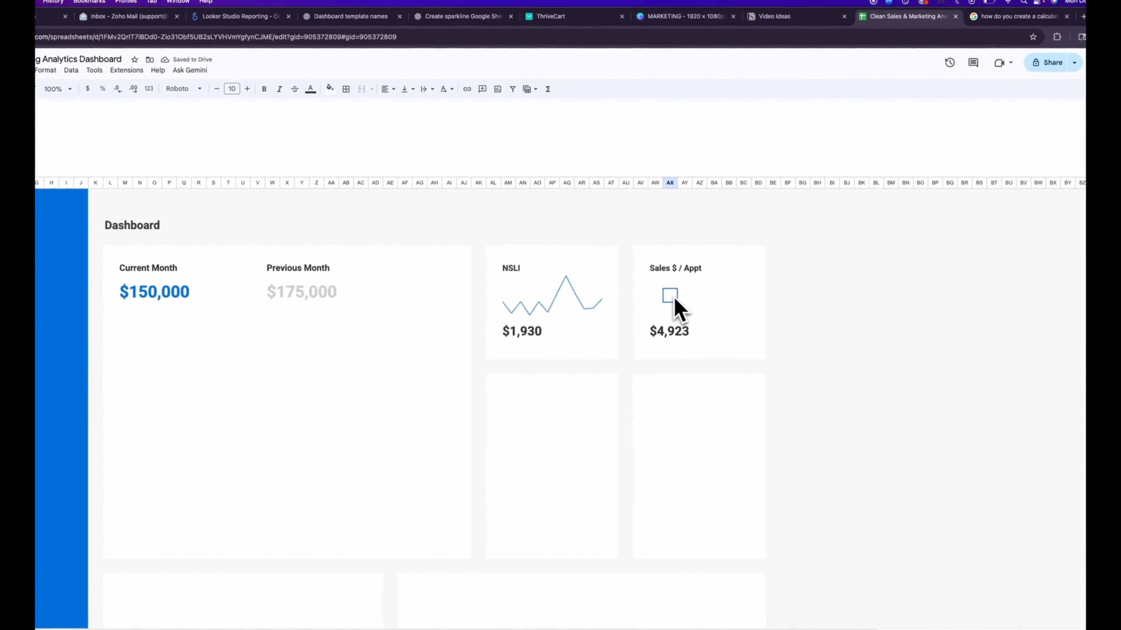
Step: Copy the NSLI card's sparkline into the Sales $ / Appt card, between its title and figure
left_click(527, 292)
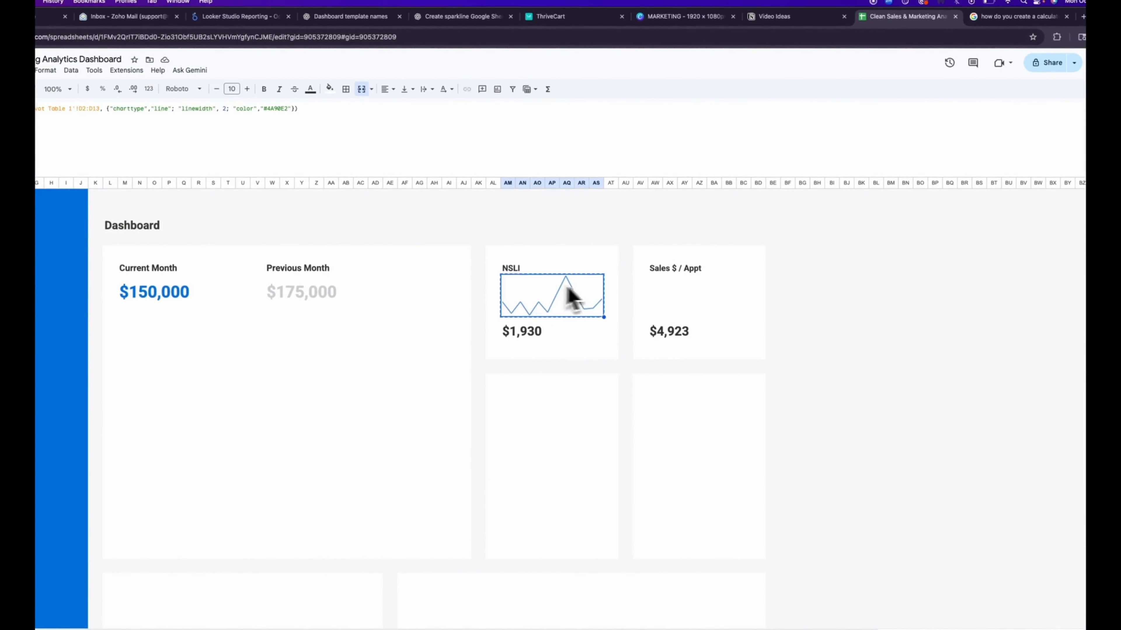
left_click(656, 285)
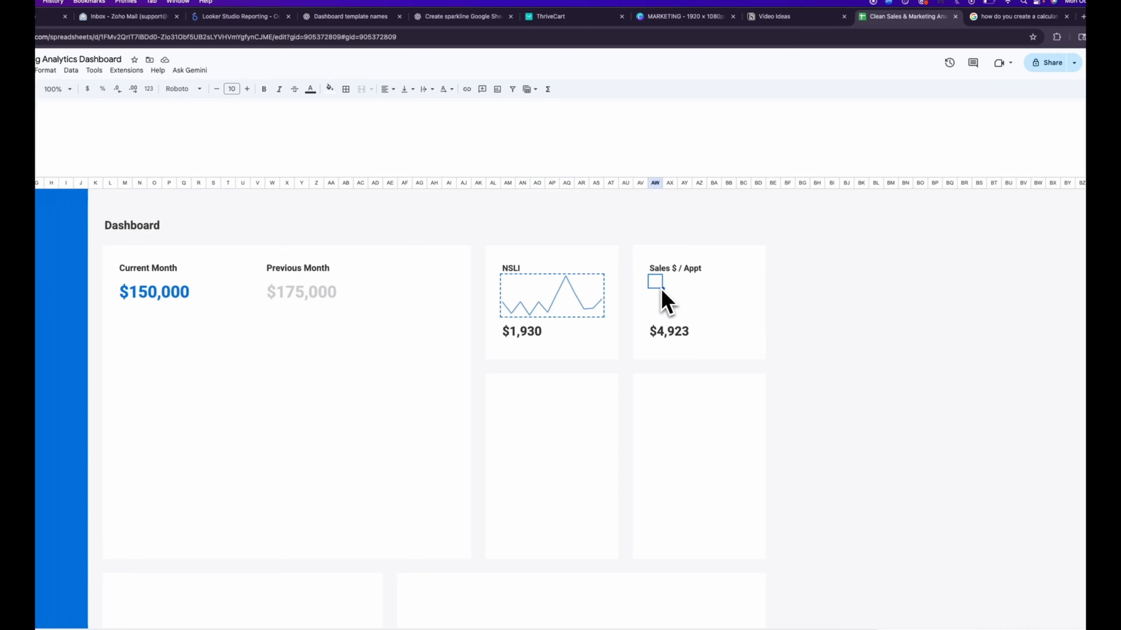
key("ctrl+v")
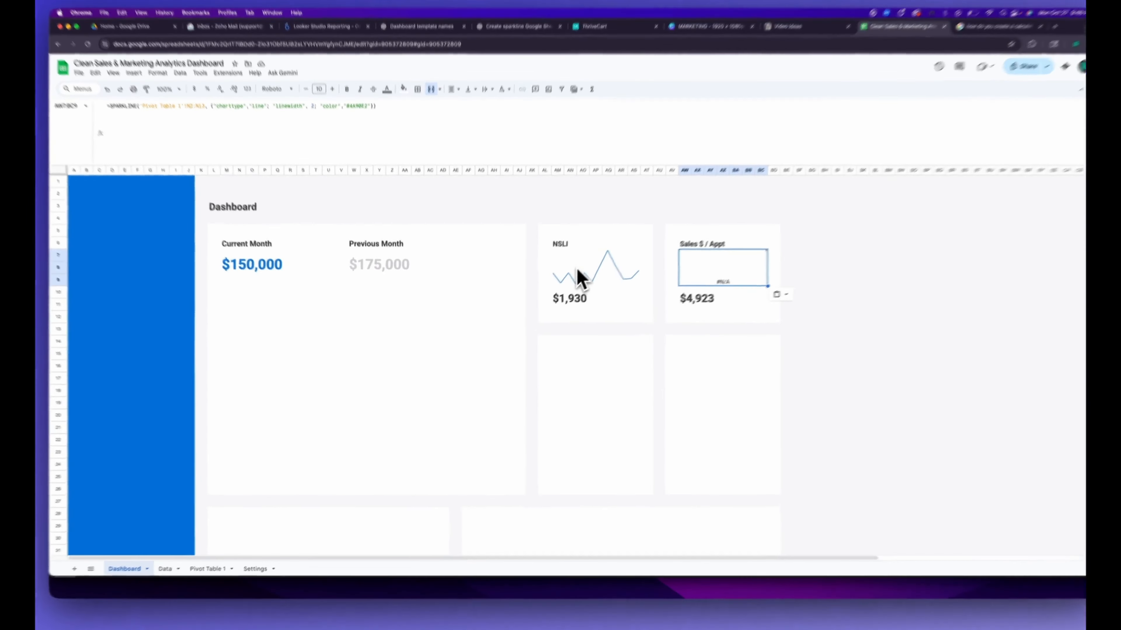
left_click(591, 289)
left_click(745, 255)
Step: Set the Sales $ / Appt sparkline's data range to 'Pivot Table 1'!D19:D30, the second pivot table's monthly calculated field values
left_click(211, 555)
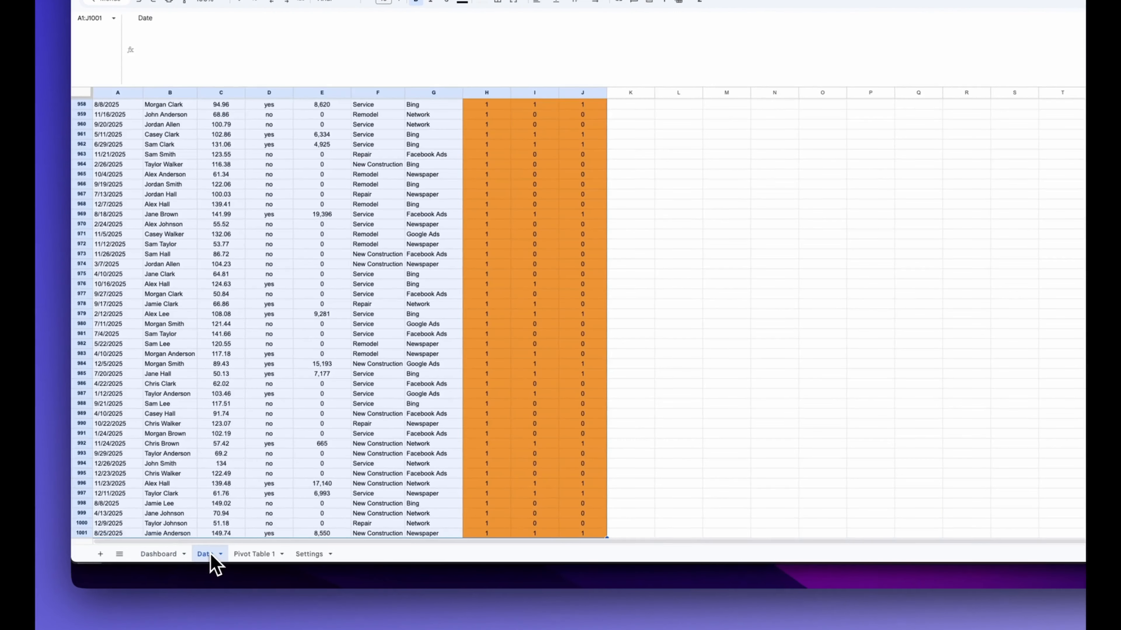
left_click(243, 555)
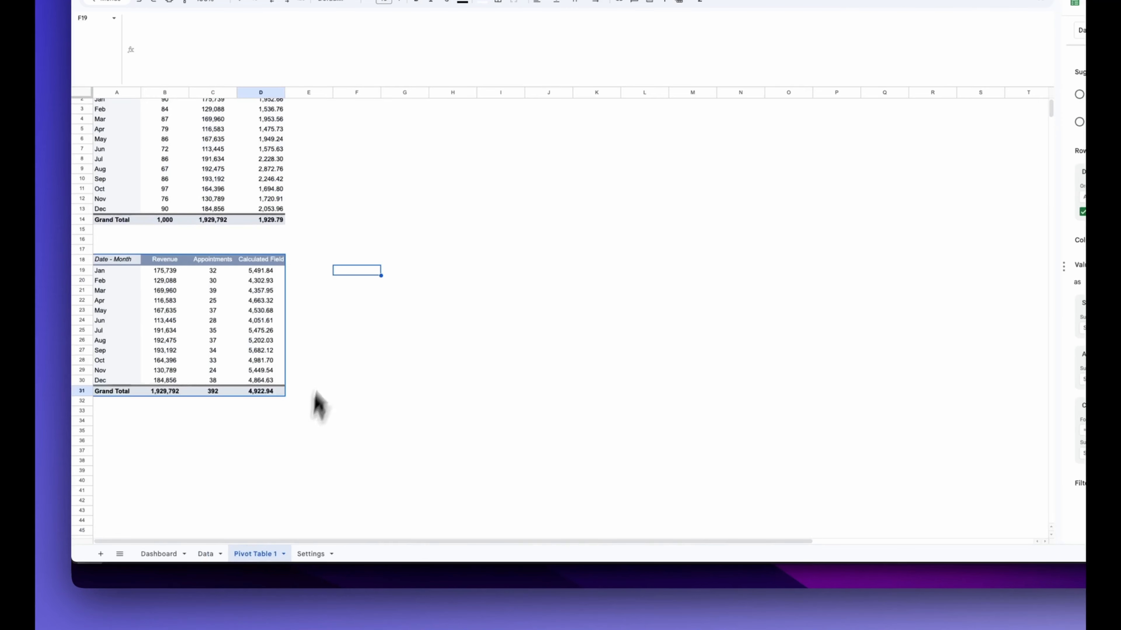
left_click(256, 275)
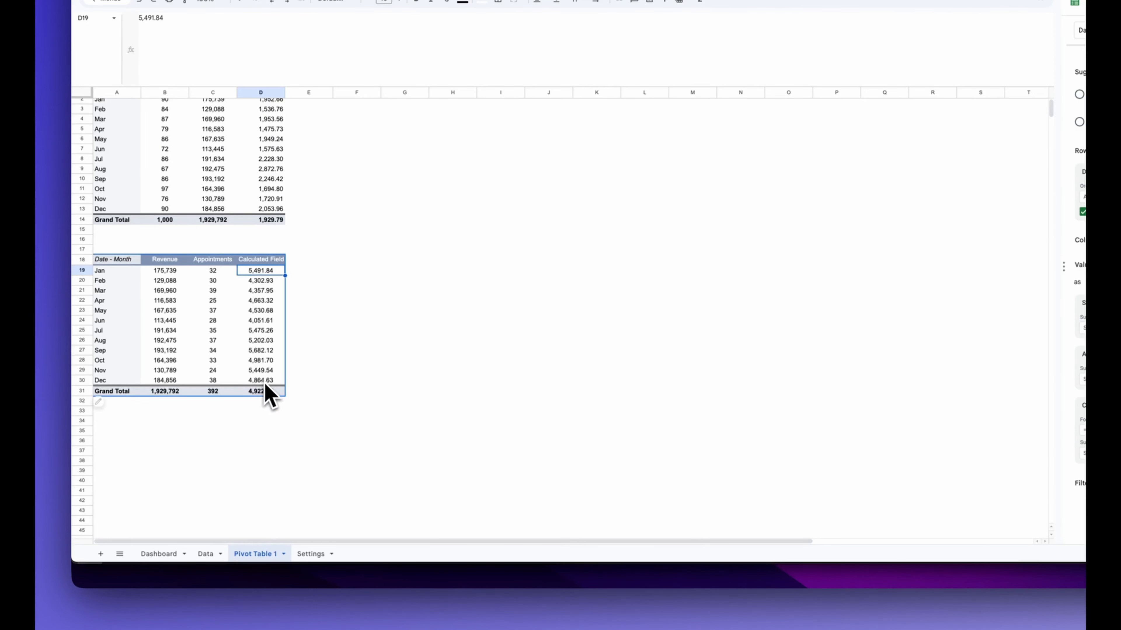
left_click(159, 554)
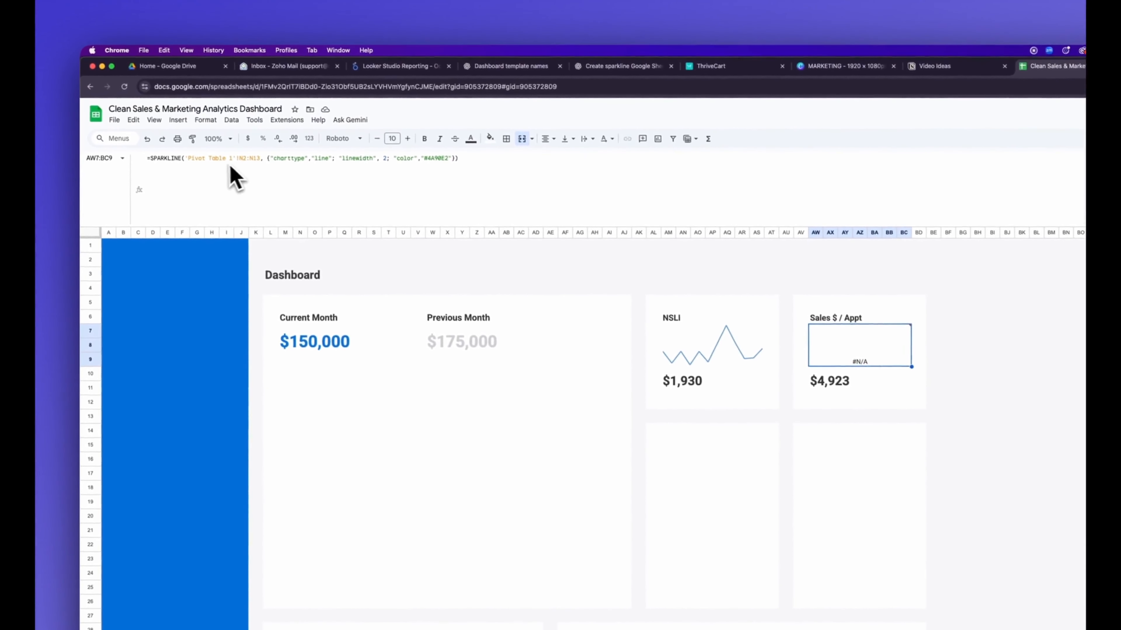
left_click(245, 162)
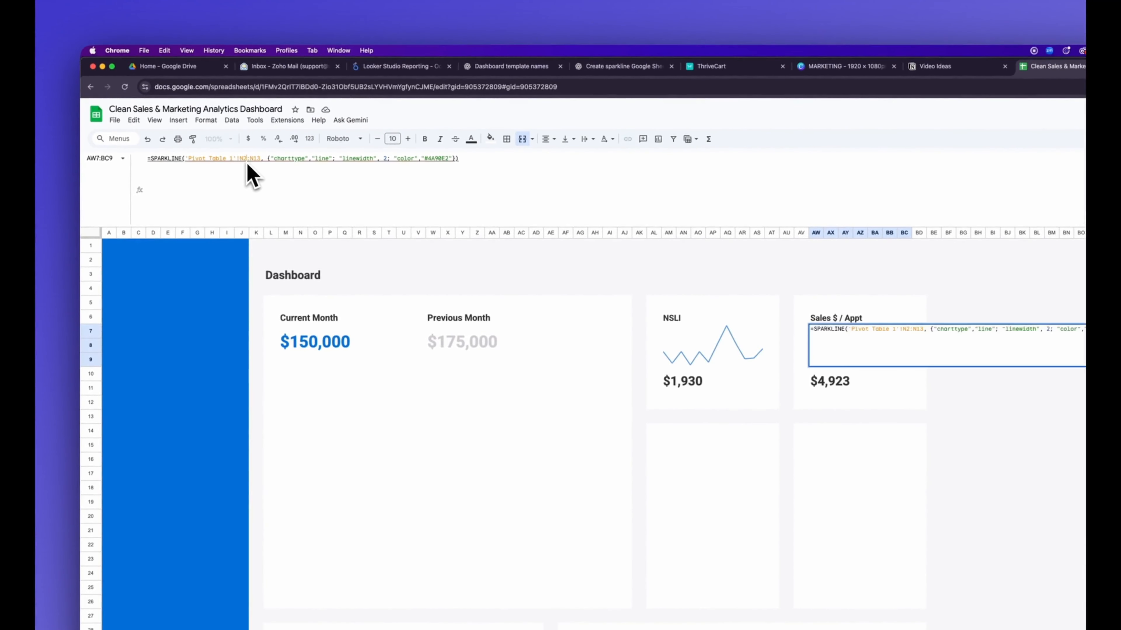
type("D19")
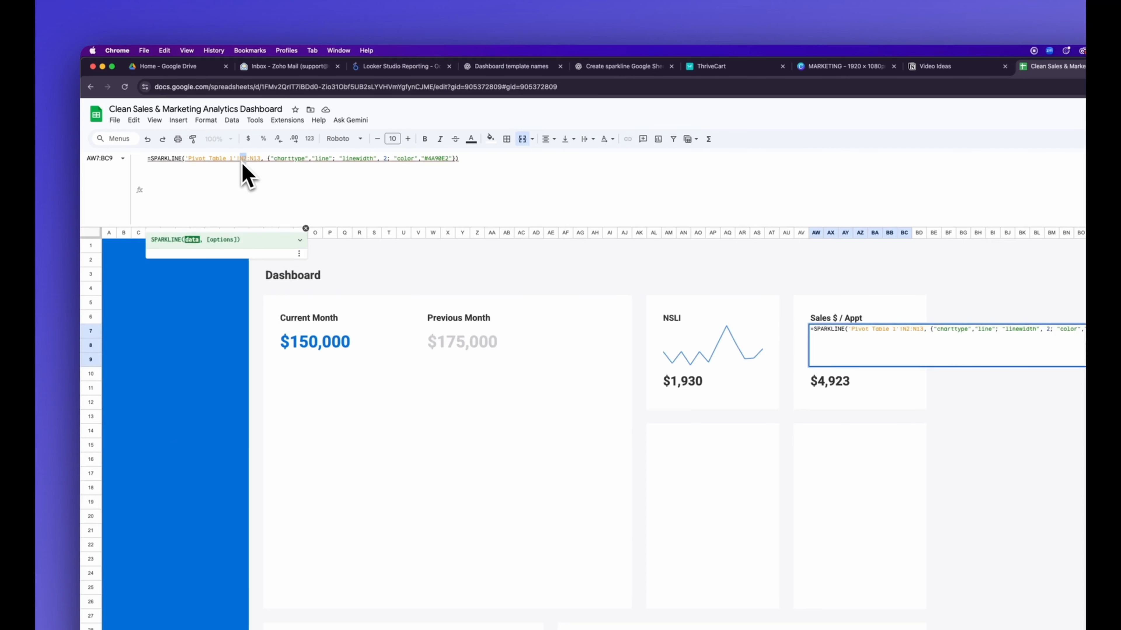
key("Right")
key("Right")
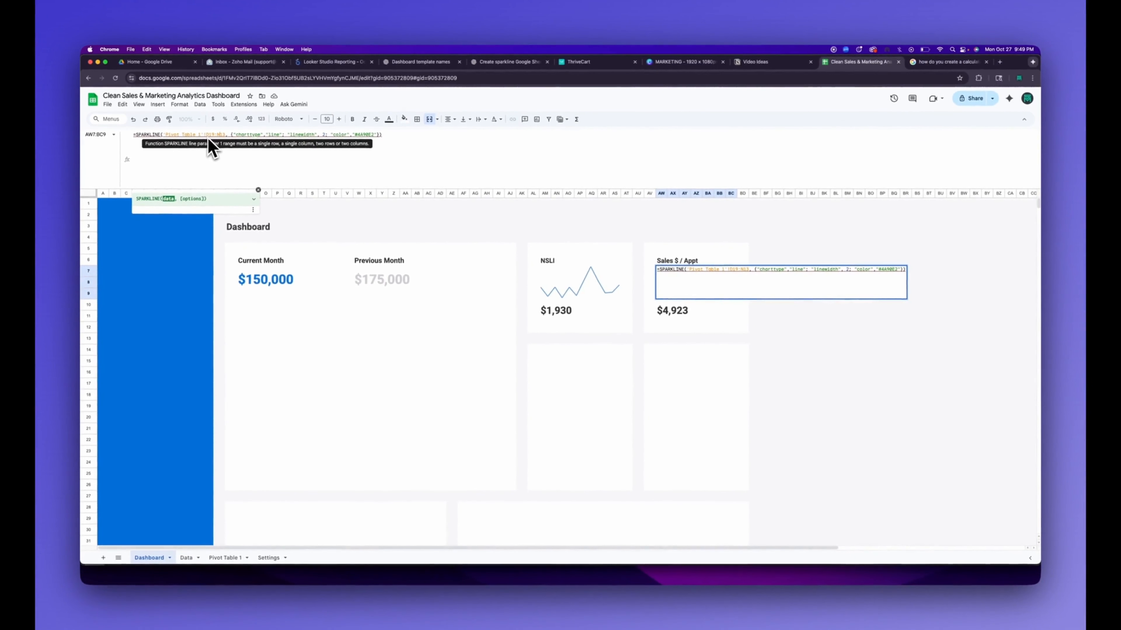
key("BackSpace")
type("D")
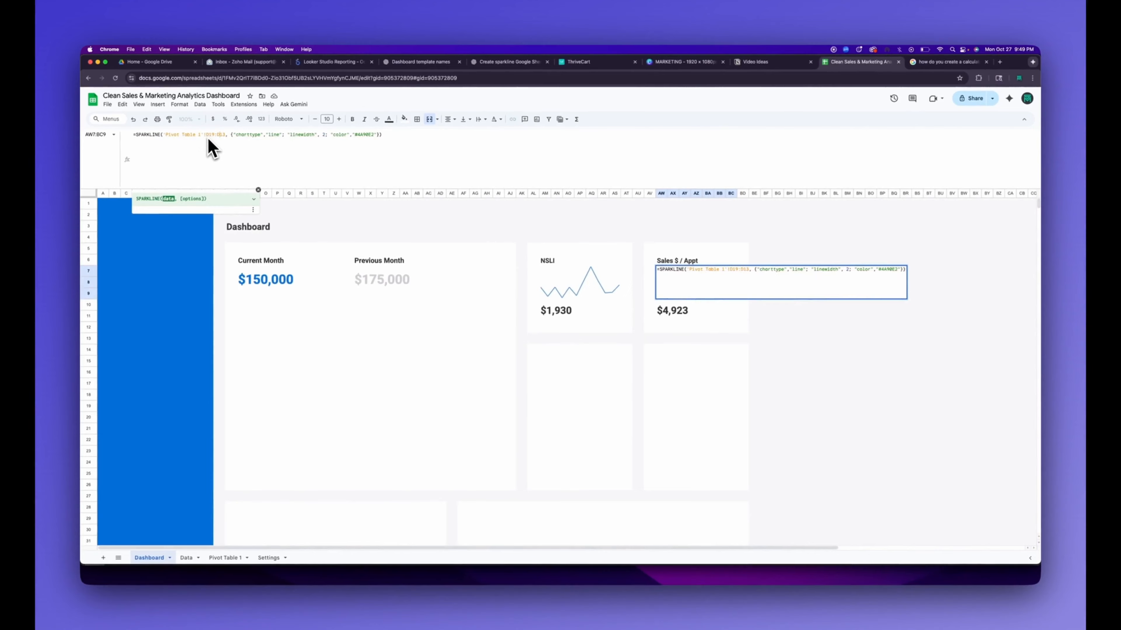
key("Delete")
key("Delete")
key("Return")
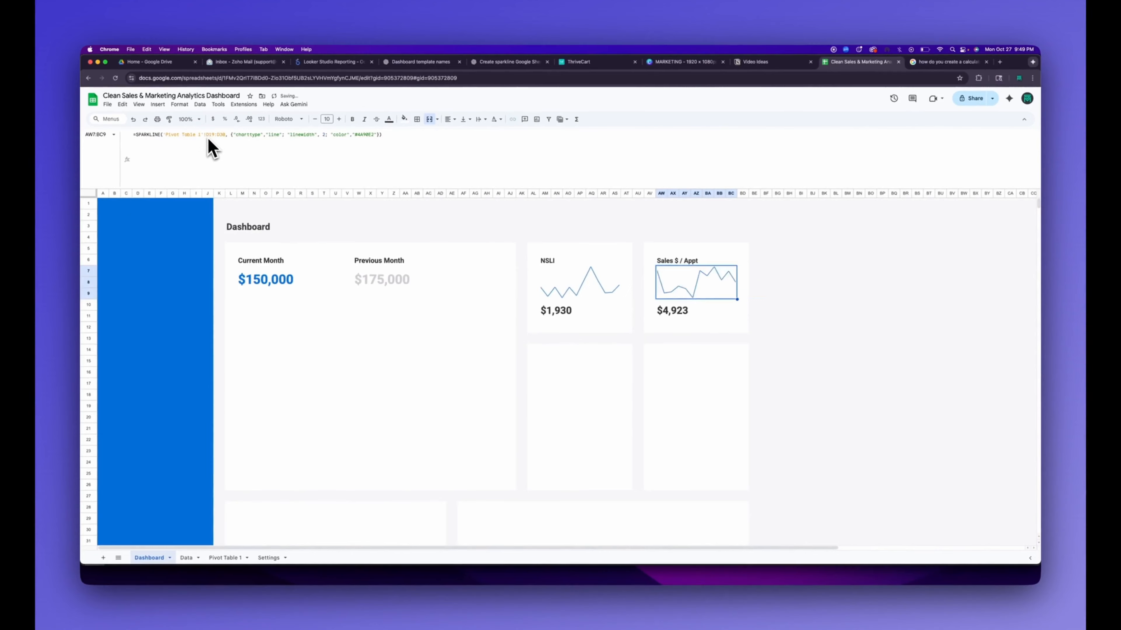
left_click(835, 406)
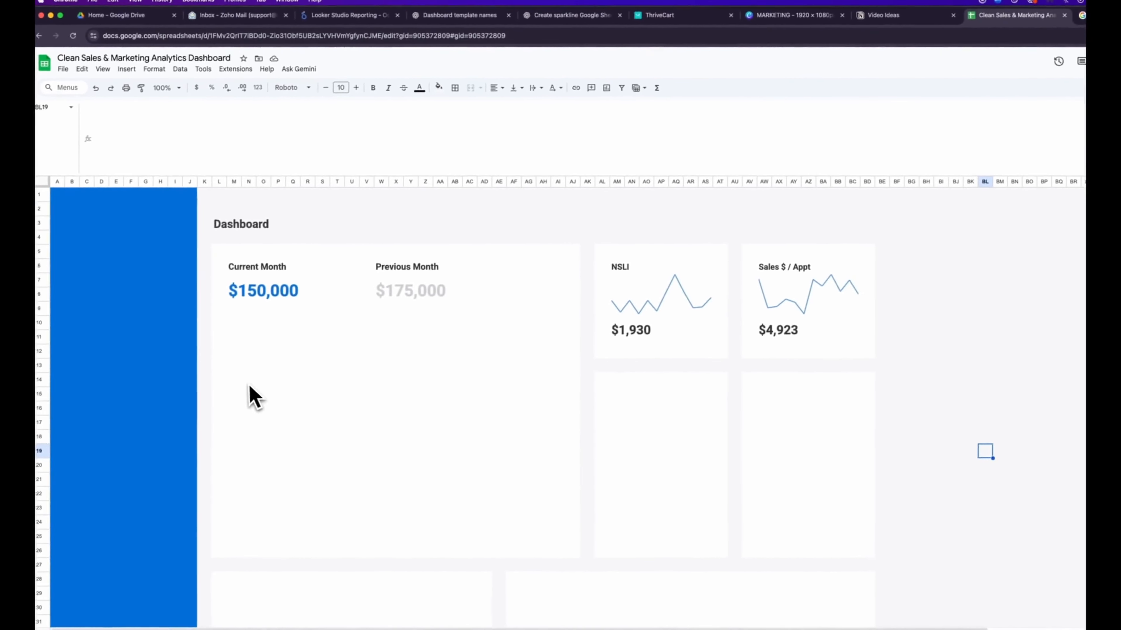
left_click(243, 350)
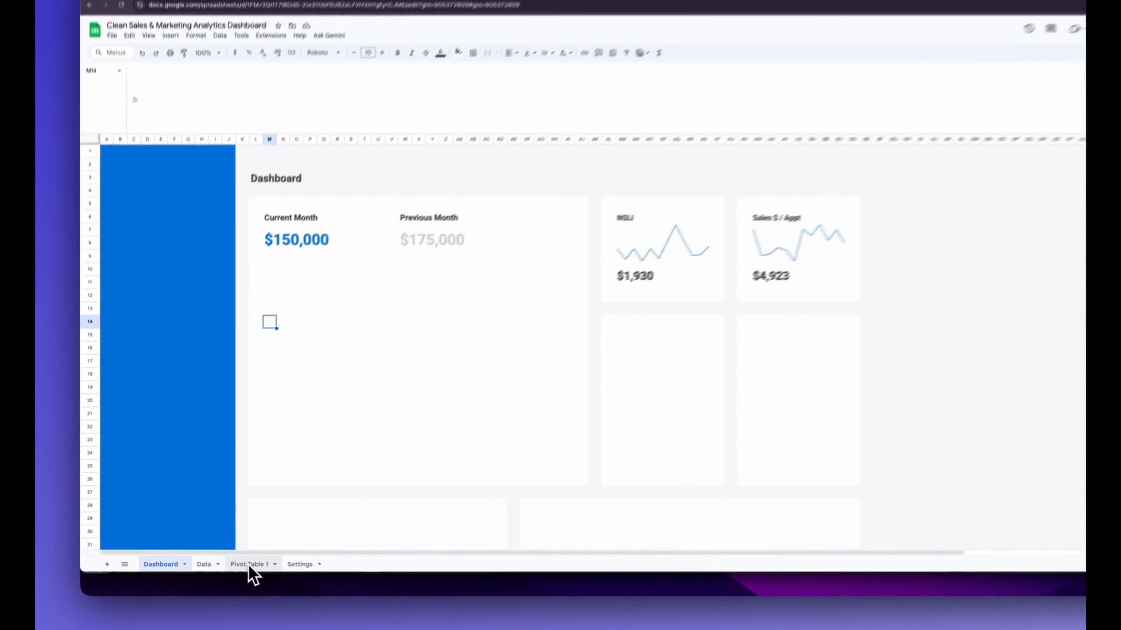
left_click(227, 558)
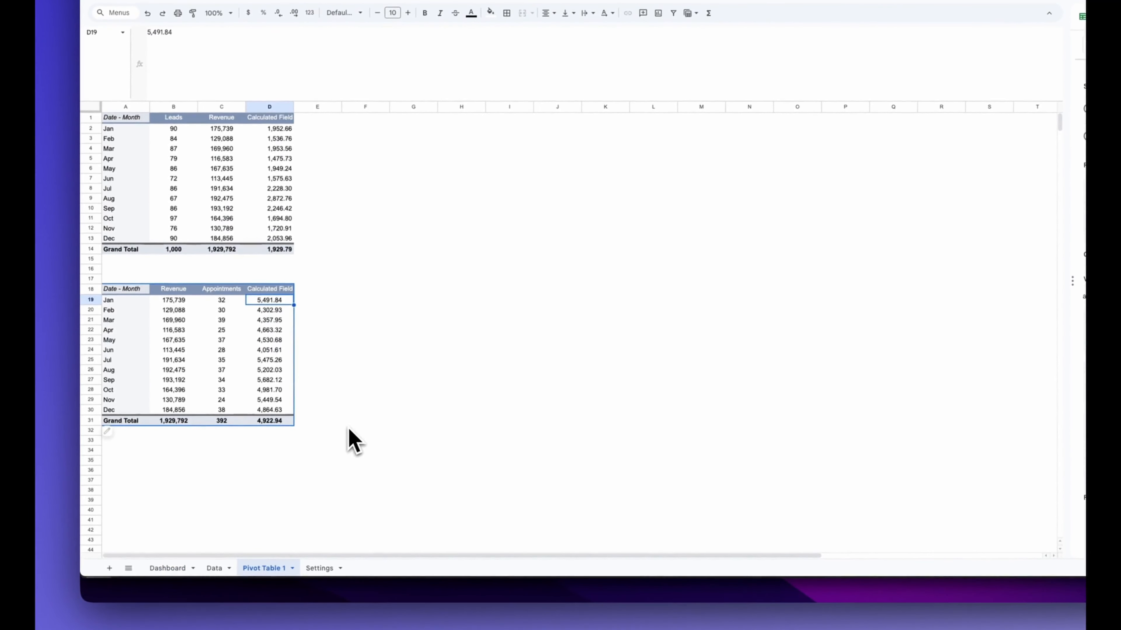
left_click(170, 568)
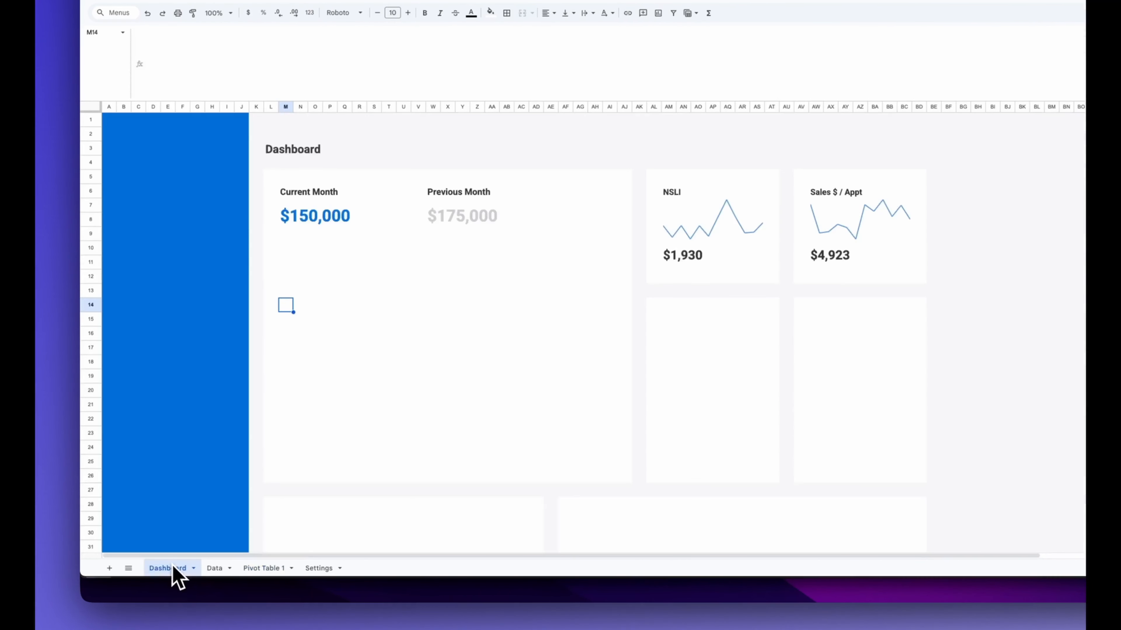
Step: Start a new pivot table from the Data sheet's full range A1:J1001, with an existing sheet as its destination
left_click(221, 568)
left_click(148, 314)
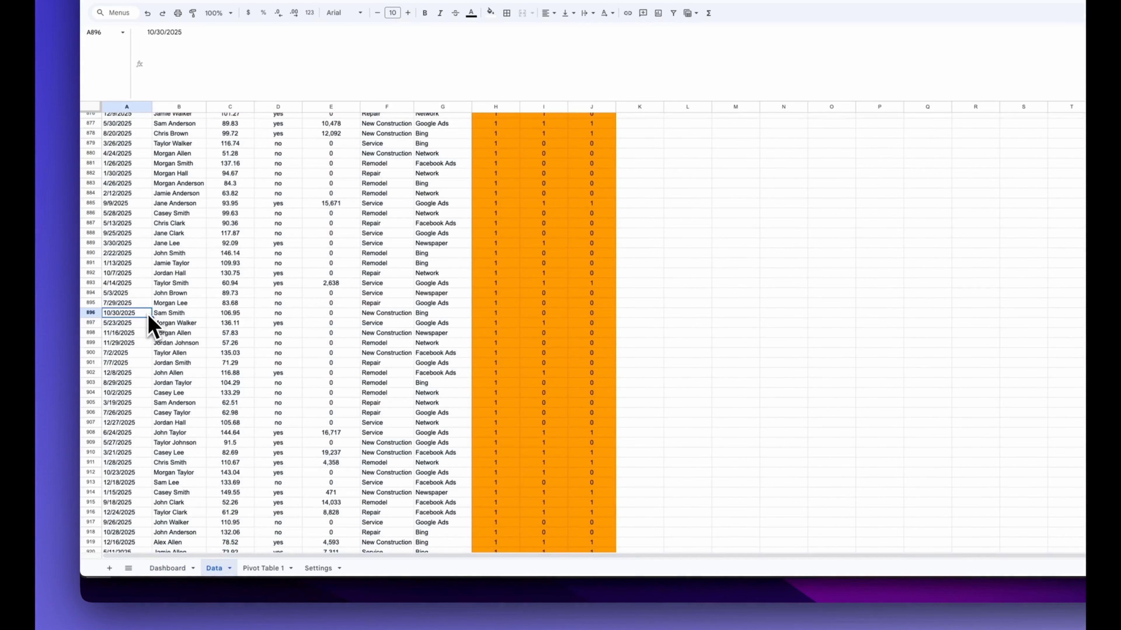
key("super+Up")
key("shift+super+Right")
key("shift+super+Down")
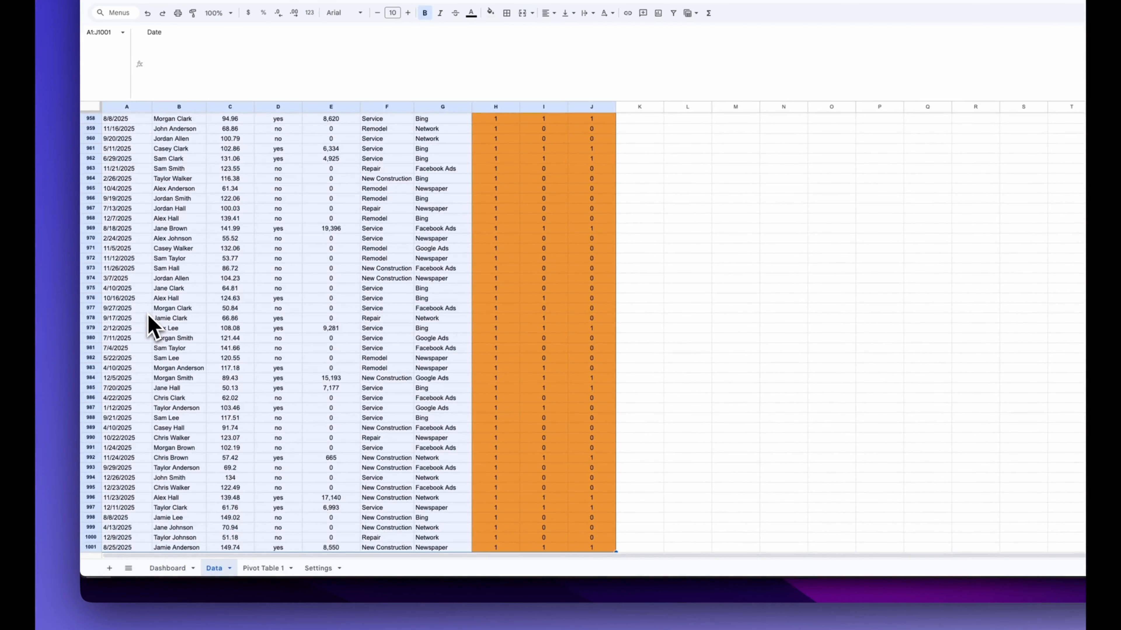
left_click(181, 117)
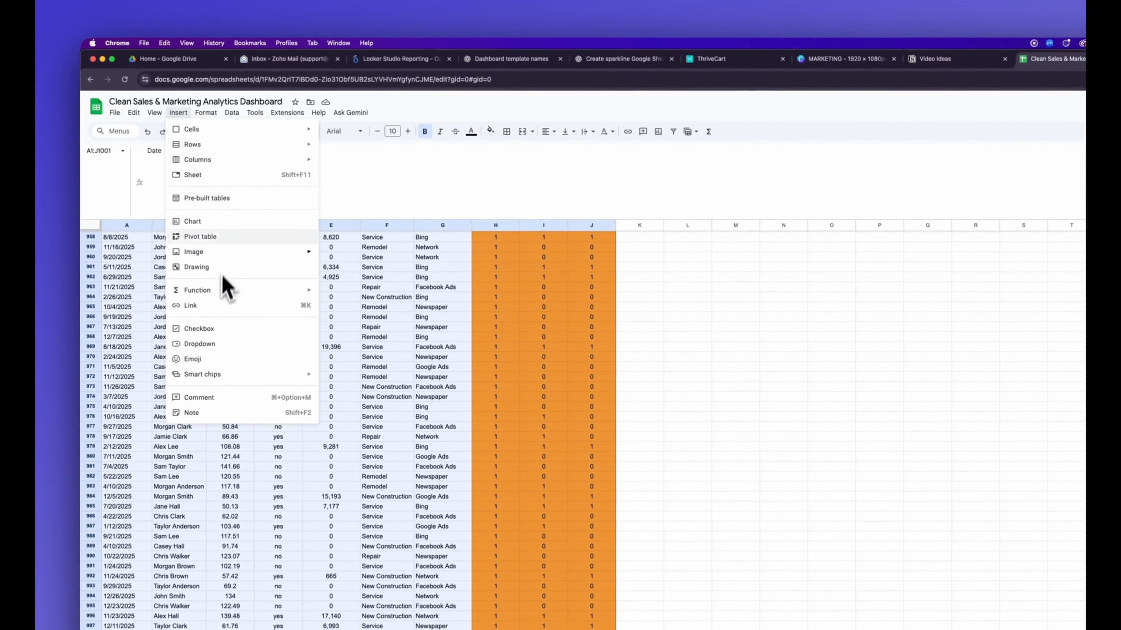
left_click(226, 237)
left_click(660, 414)
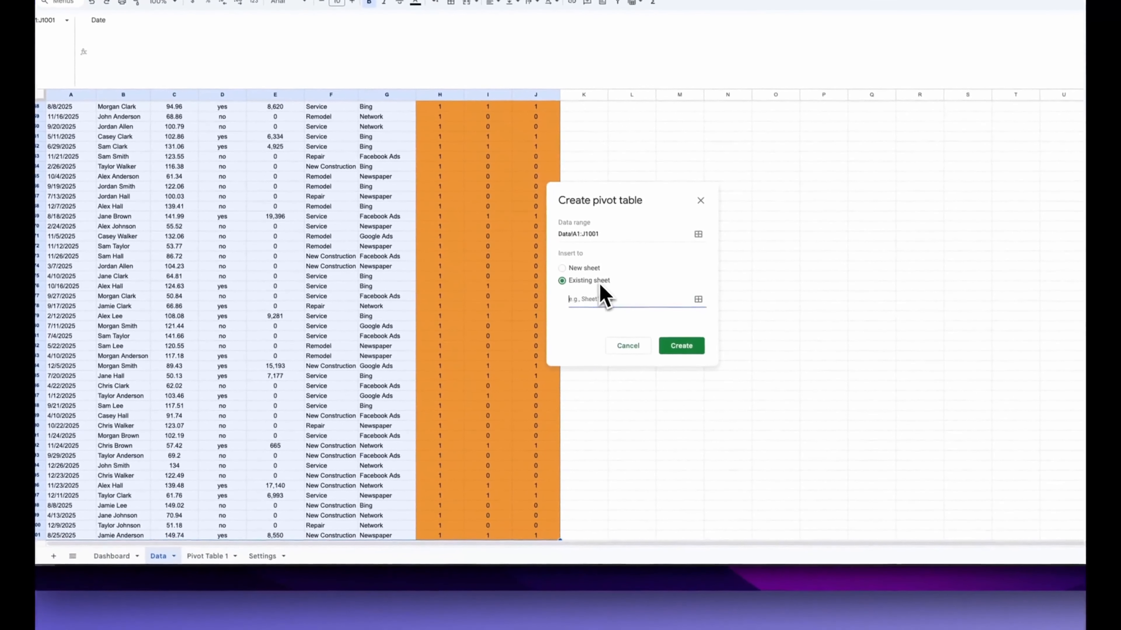
Step: Set the pivot table's location to cell G1 of the Pivot Table 1 sheet and create it
left_click(698, 299)
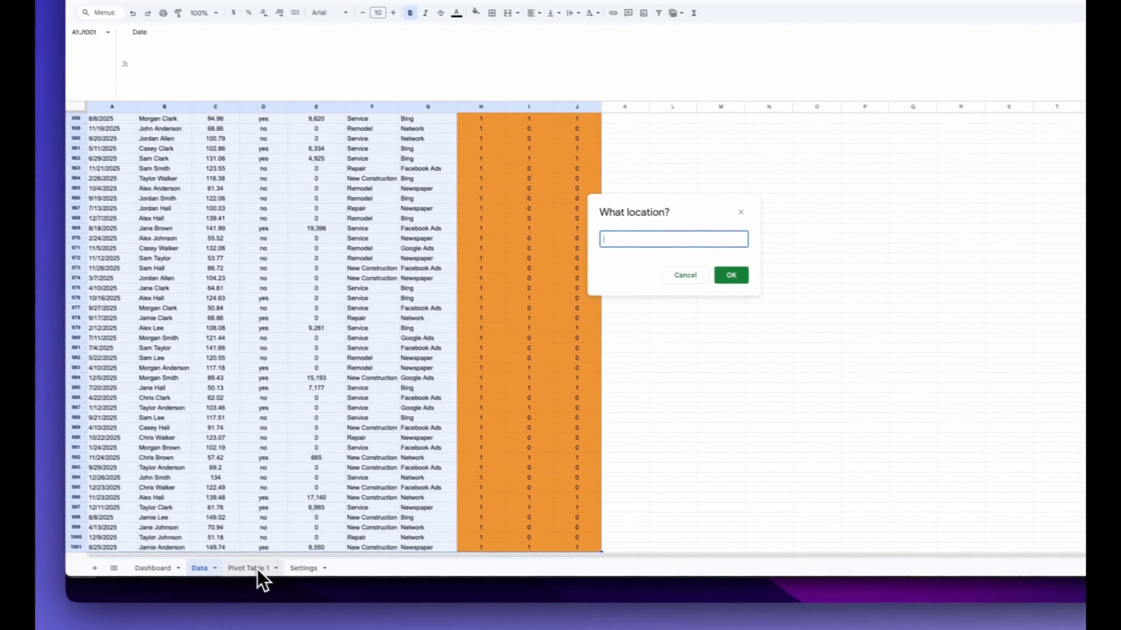
left_click(248, 568)
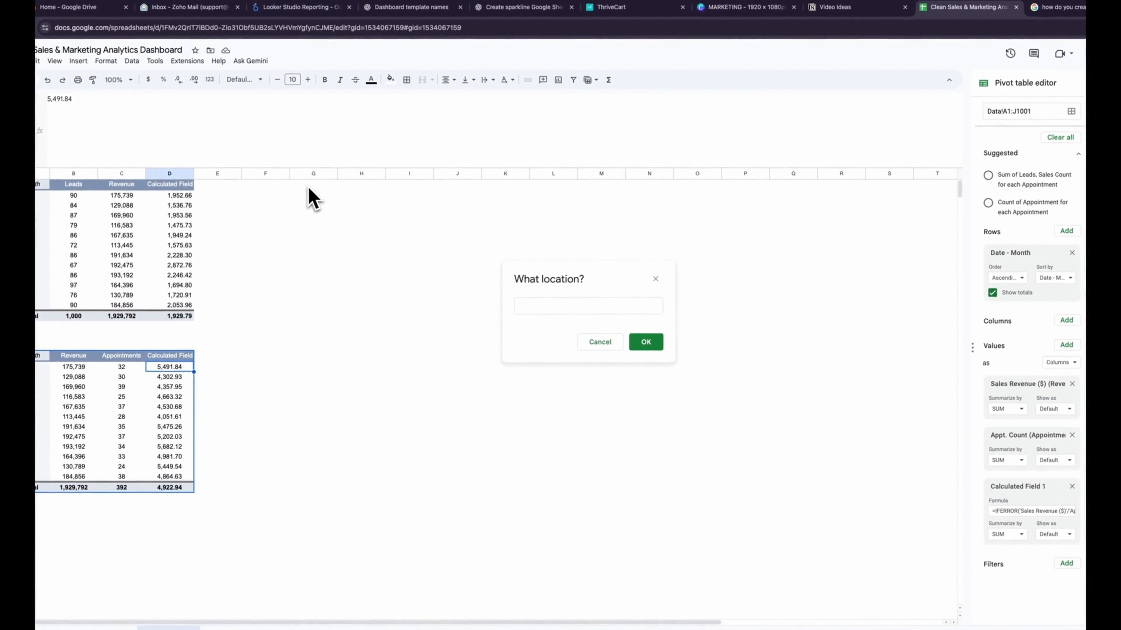
left_click(310, 185)
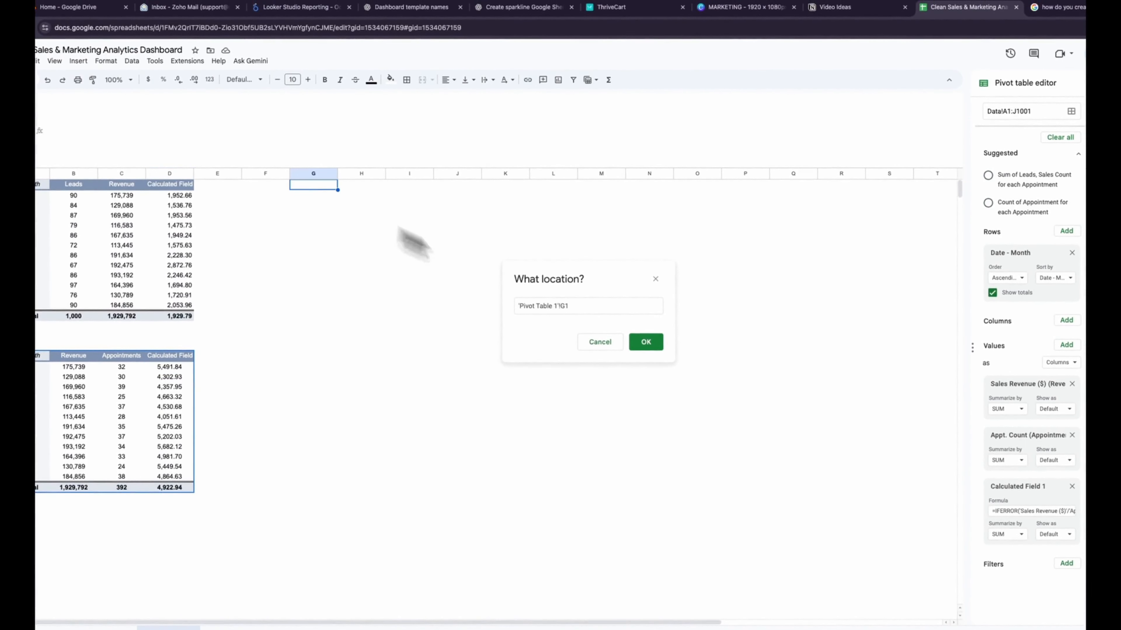
left_click(645, 343)
left_click(638, 413)
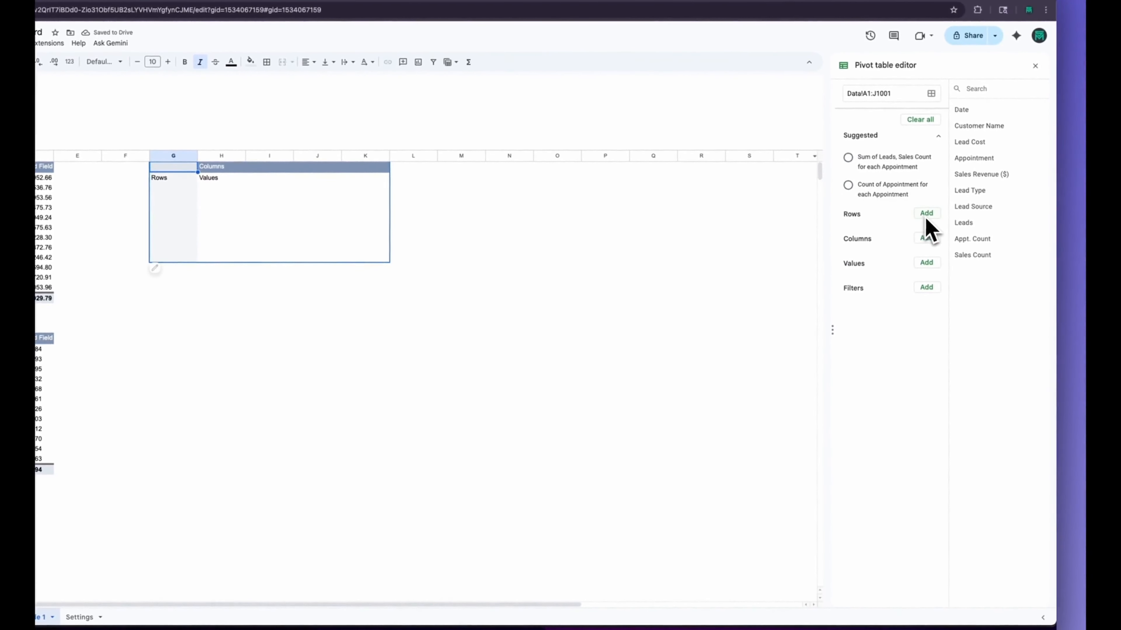
Step: Add Date as the new pivot table's rows and Sales Revenue ($) as its values
left_click(926, 214)
left_click(934, 249)
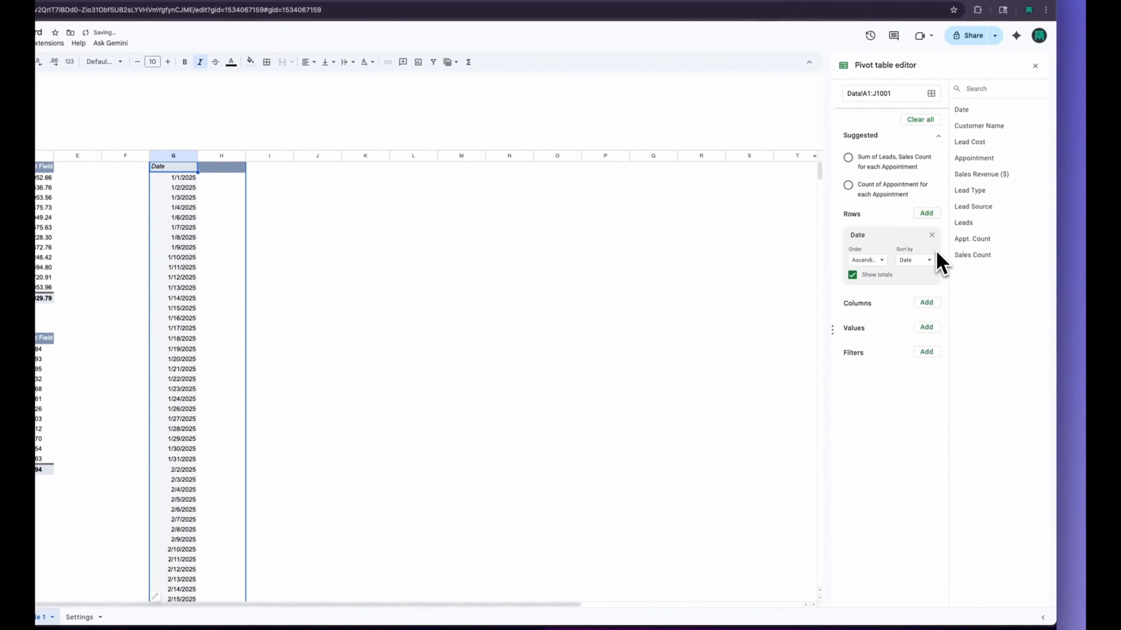
left_click(925, 329)
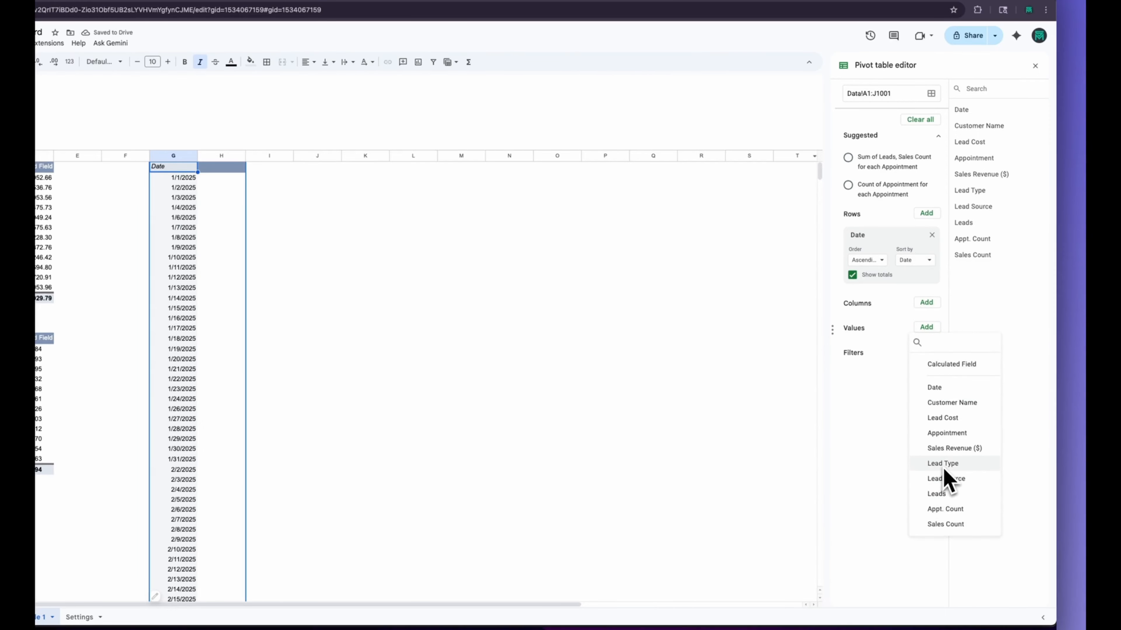
left_click(953, 449)
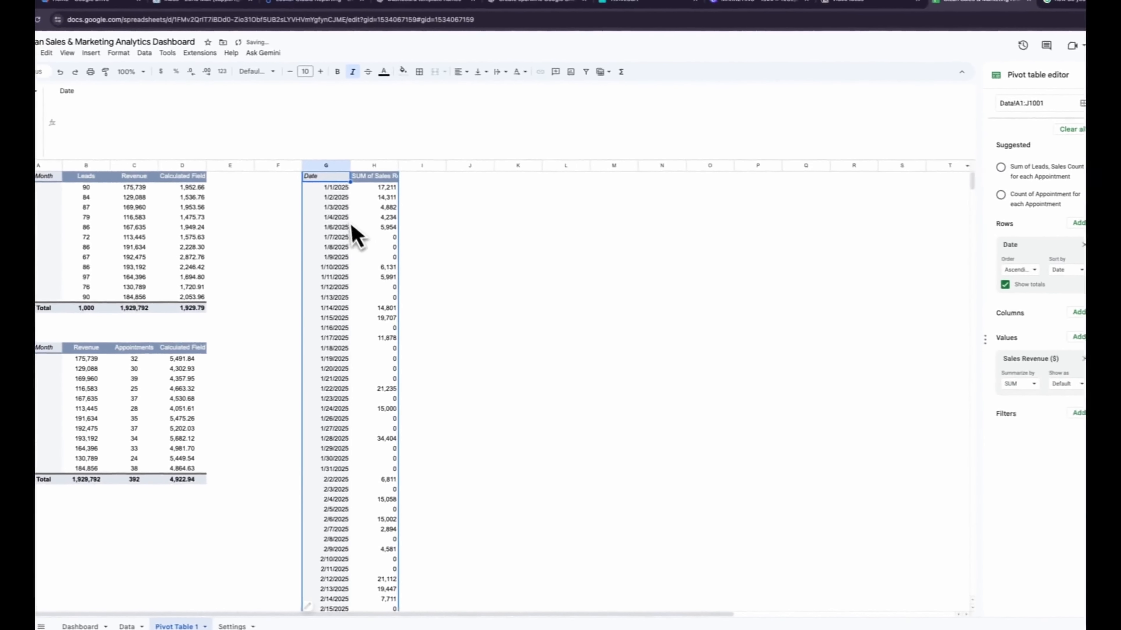
Step: Group the new pivot table's dates by month
right_click(335, 200)
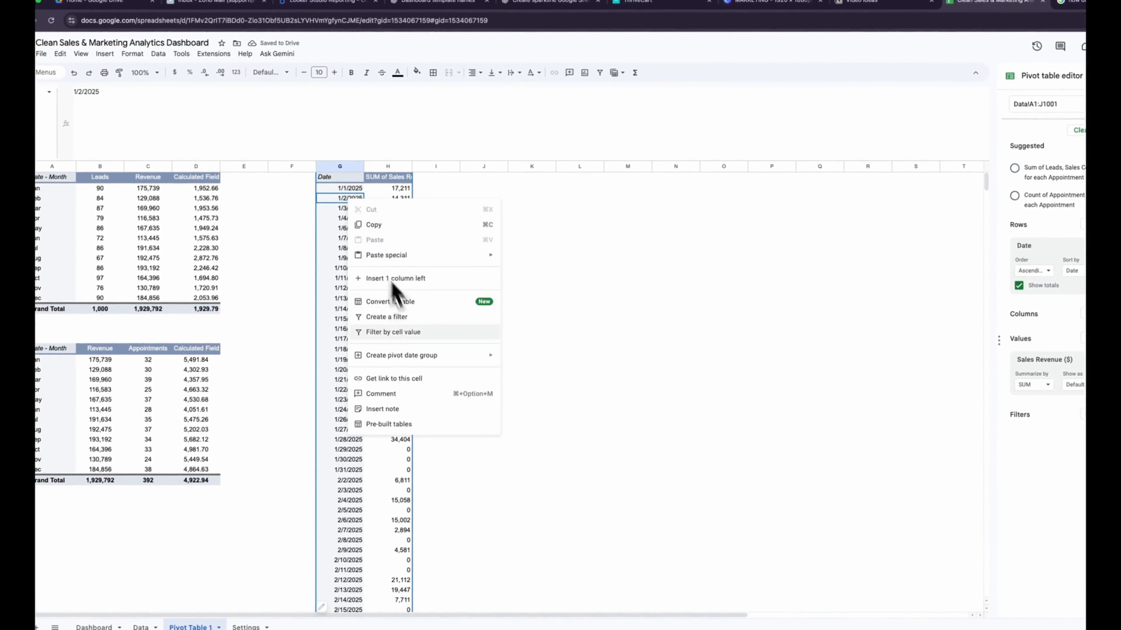
mouse_move(416, 368)
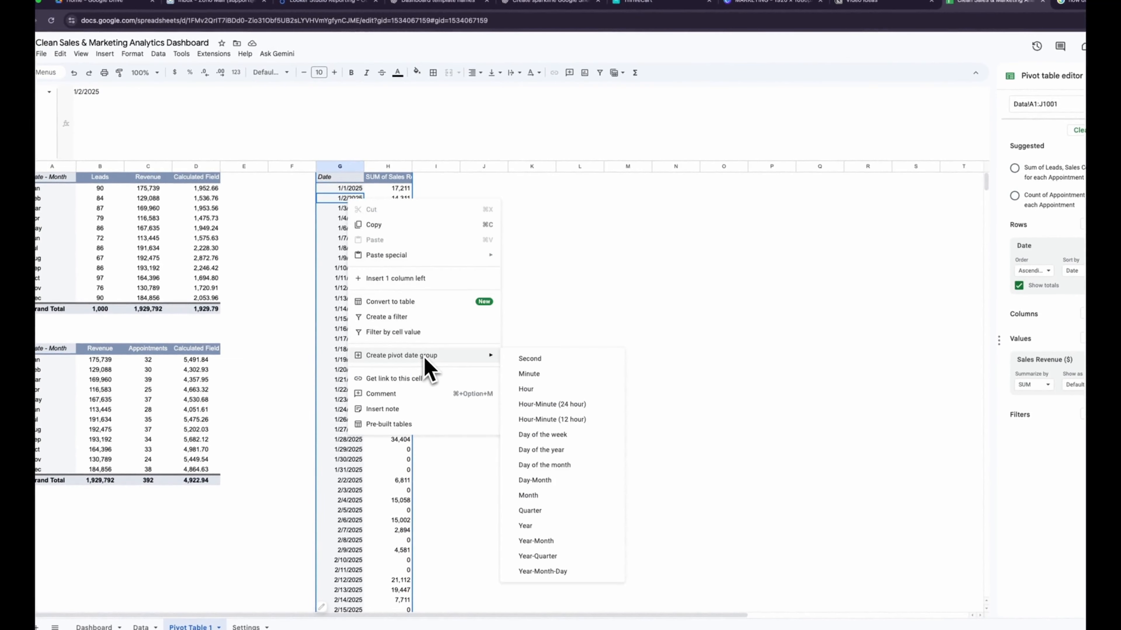
left_click(547, 495)
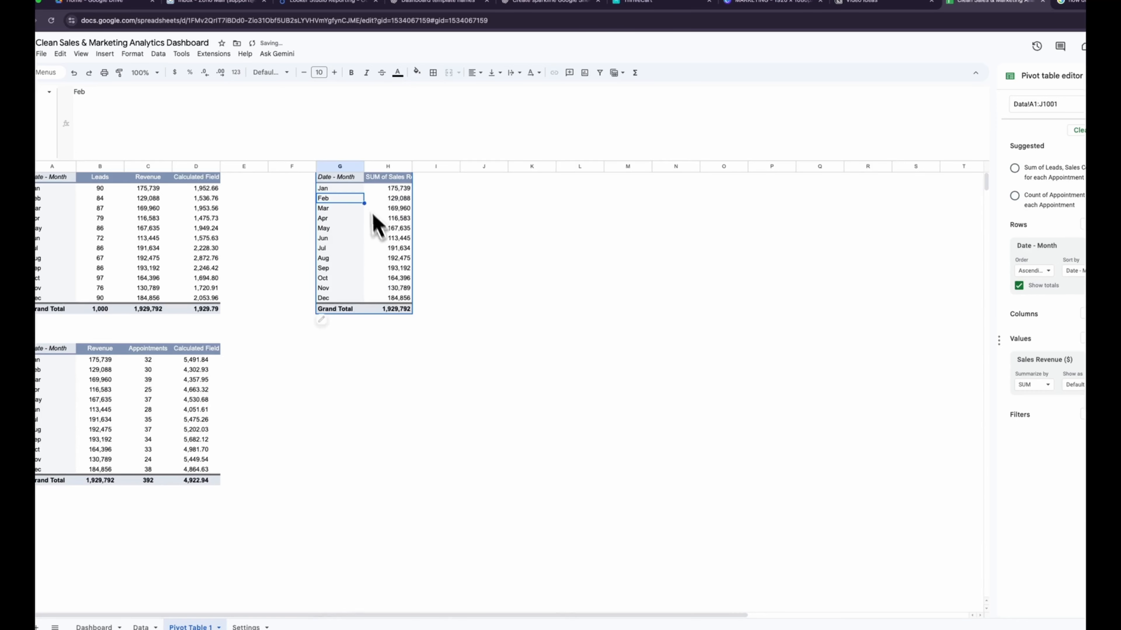
Step: Centre-align the SUM of Sales Revenue column, H1:H14, in the pivot table
left_click_drag(337, 180, 399, 310)
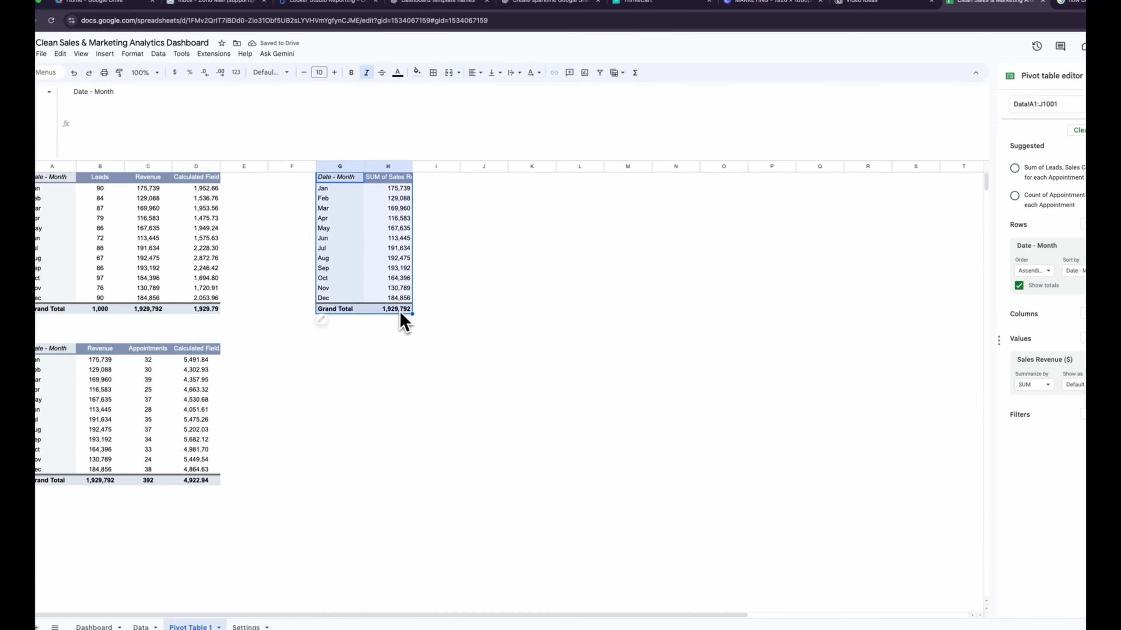
left_click_drag(394, 179, 394, 308)
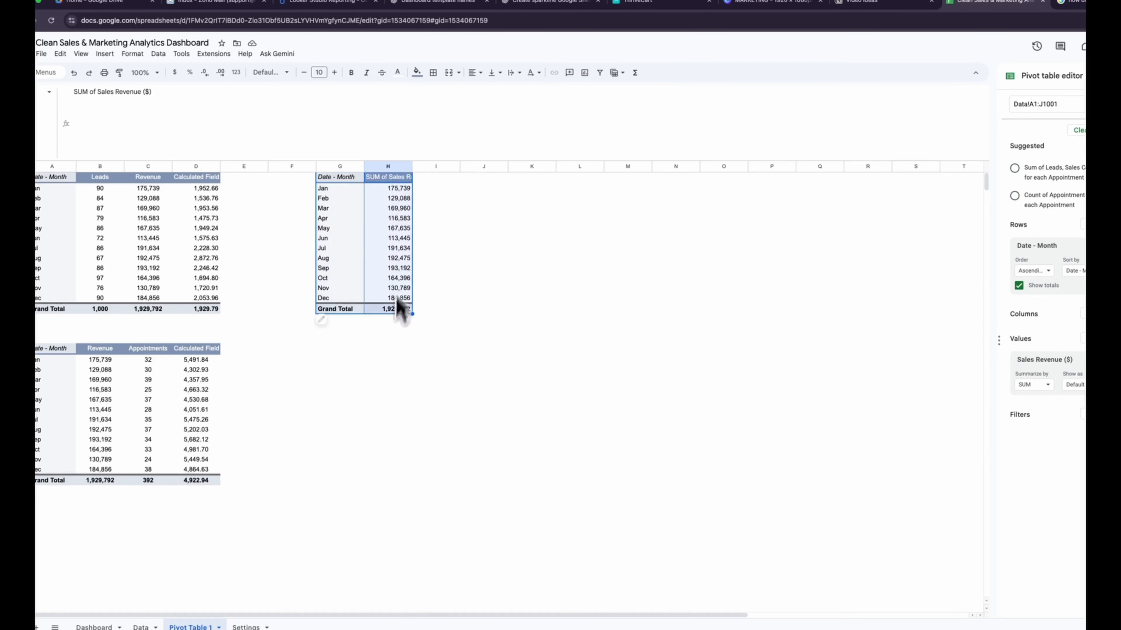
left_click(473, 72)
left_click(488, 90)
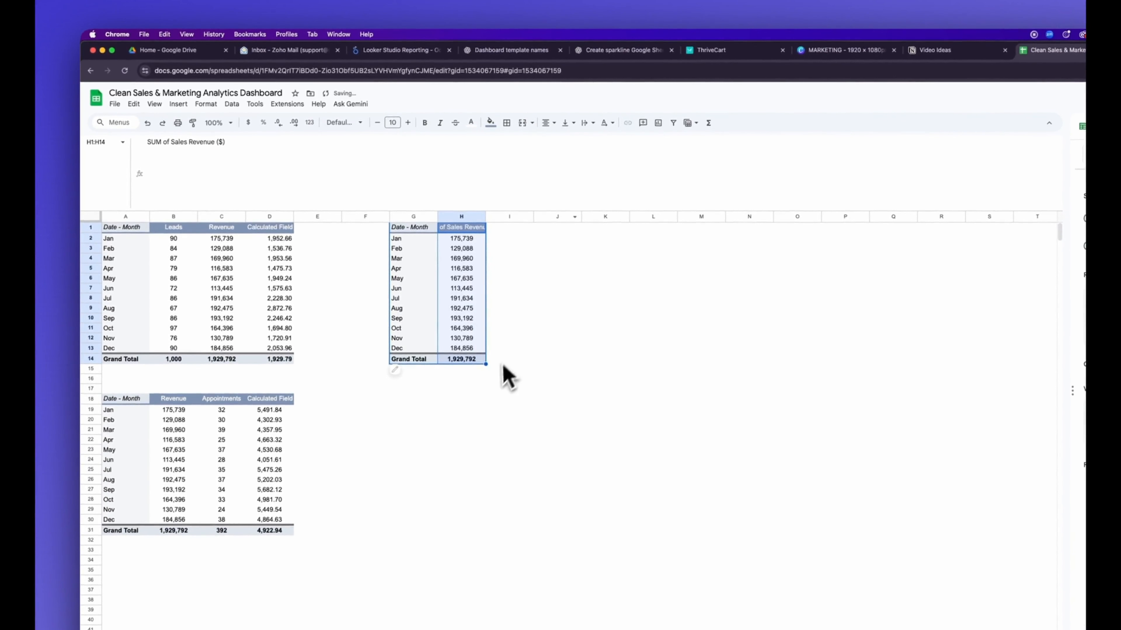
Step: Insert a chart from the monthly revenue data in G2:H13 and make it an area chart
left_click_drag(410, 229, 471, 367)
left_click_drag(396, 228, 477, 347)
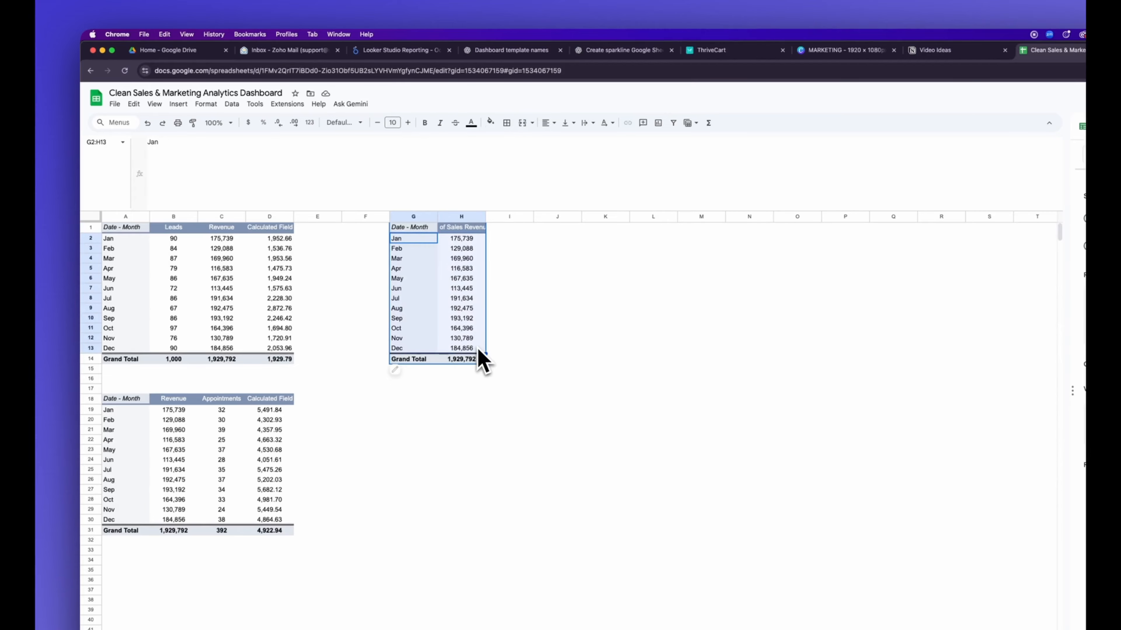
left_click(179, 105)
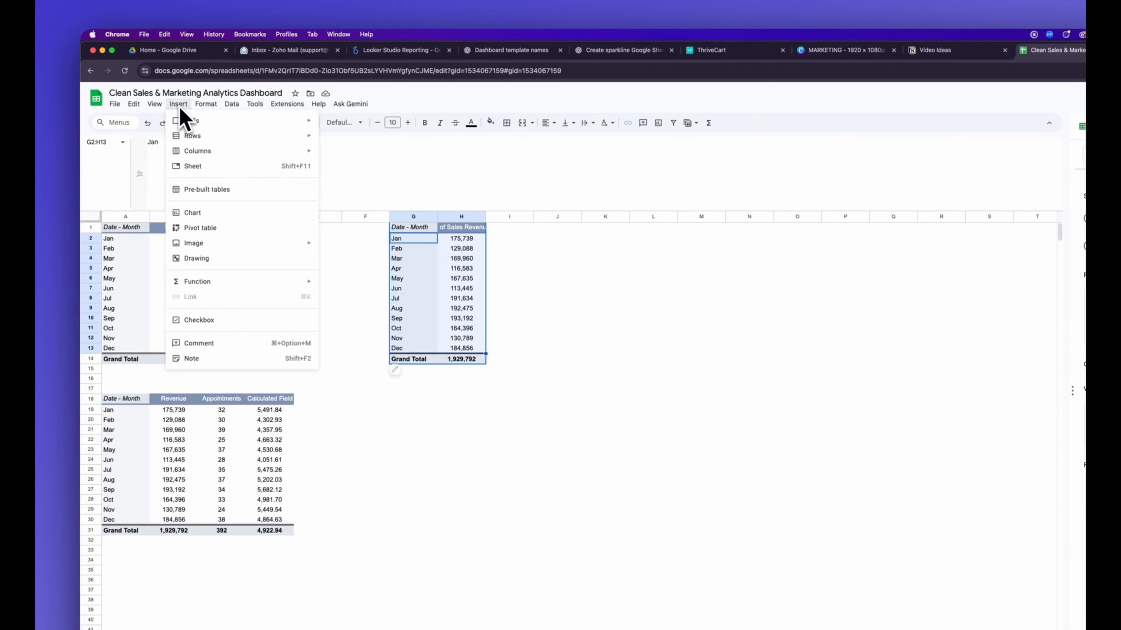
left_click(196, 218)
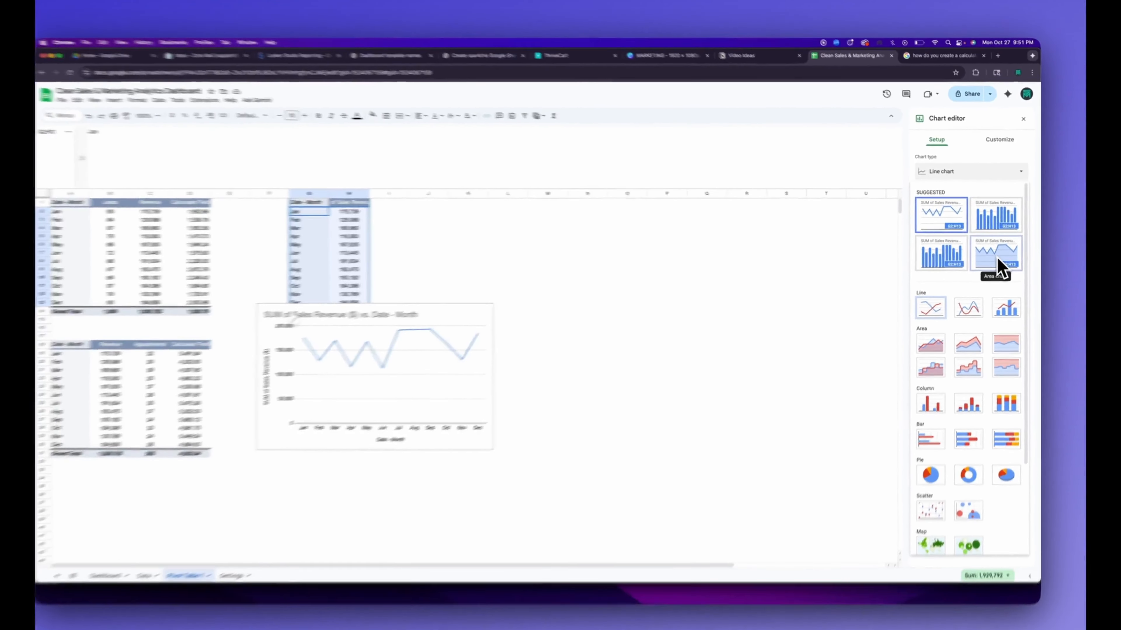
left_click(997, 255)
Step: Enable the Smooth chart style for the area chart
left_click(1000, 141)
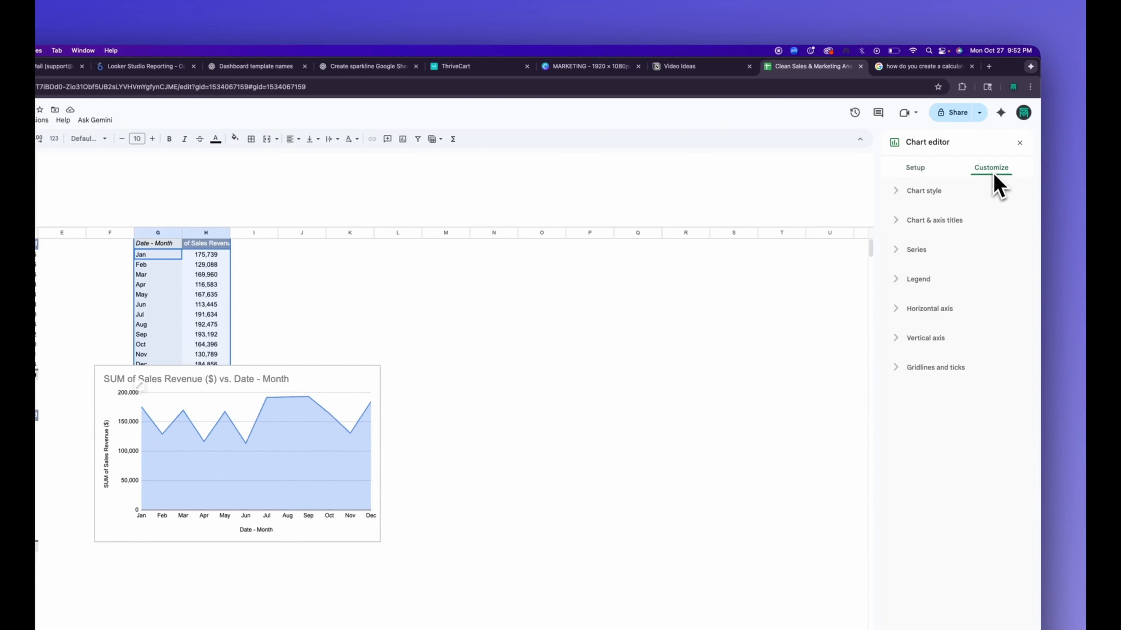
left_click(972, 202)
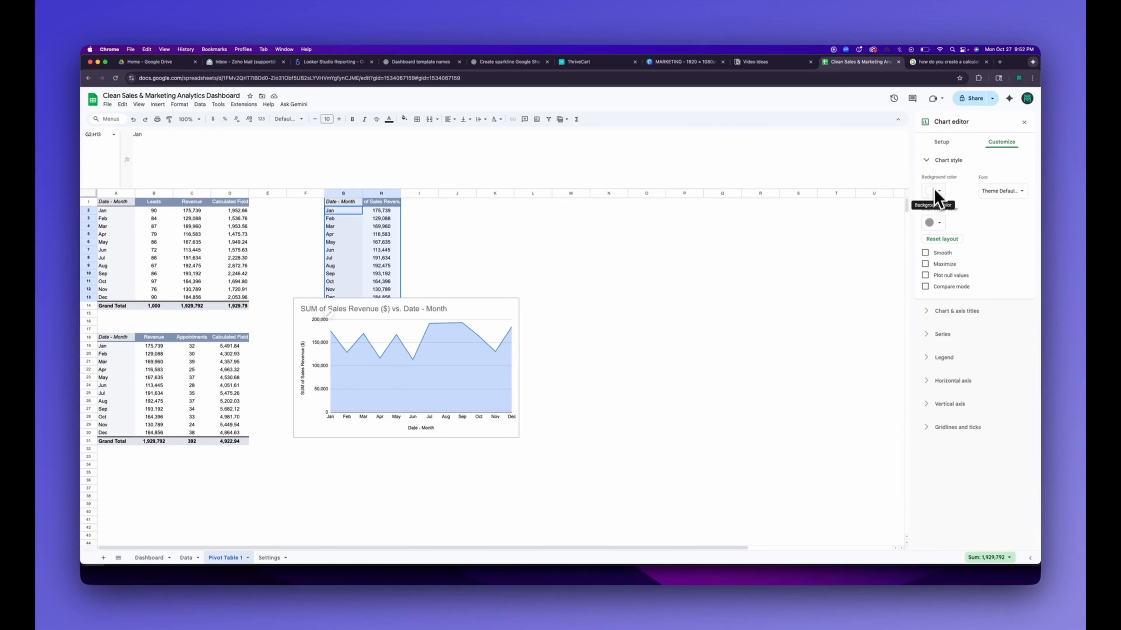
left_click(925, 253)
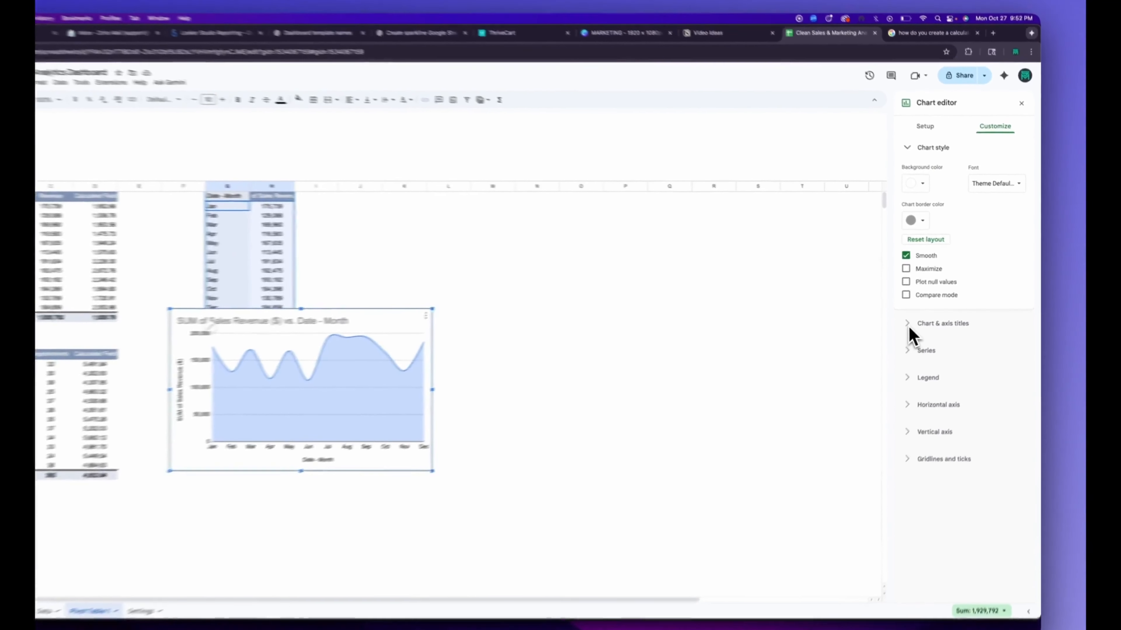
Step: Set the chart title to "Sales Revenue ($) By Month"
left_click(931, 311)
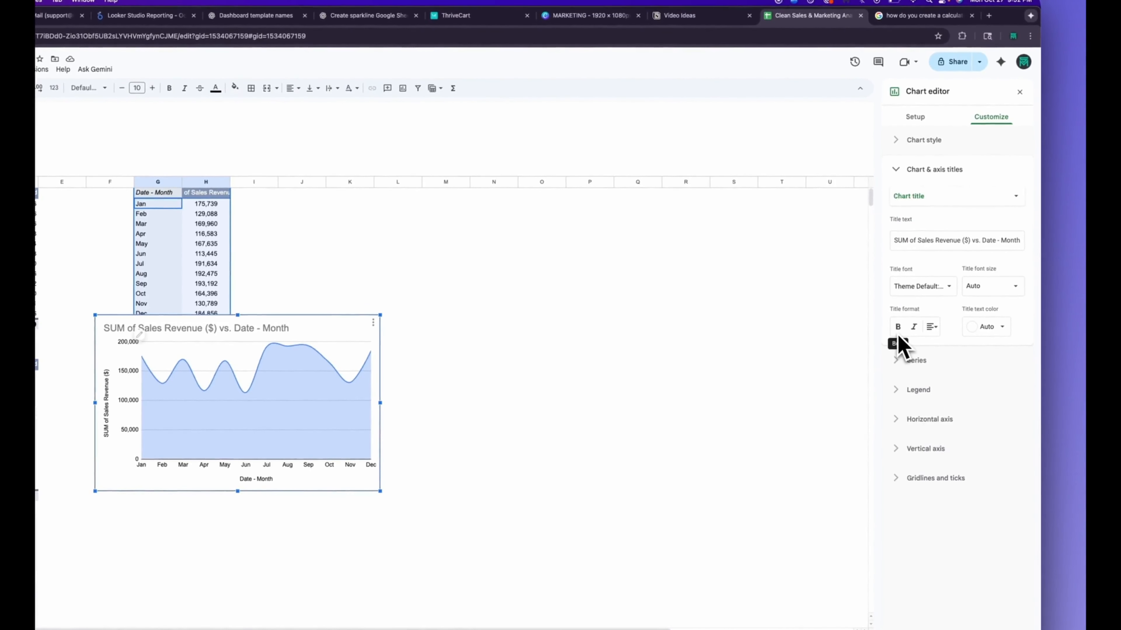
left_click(928, 245)
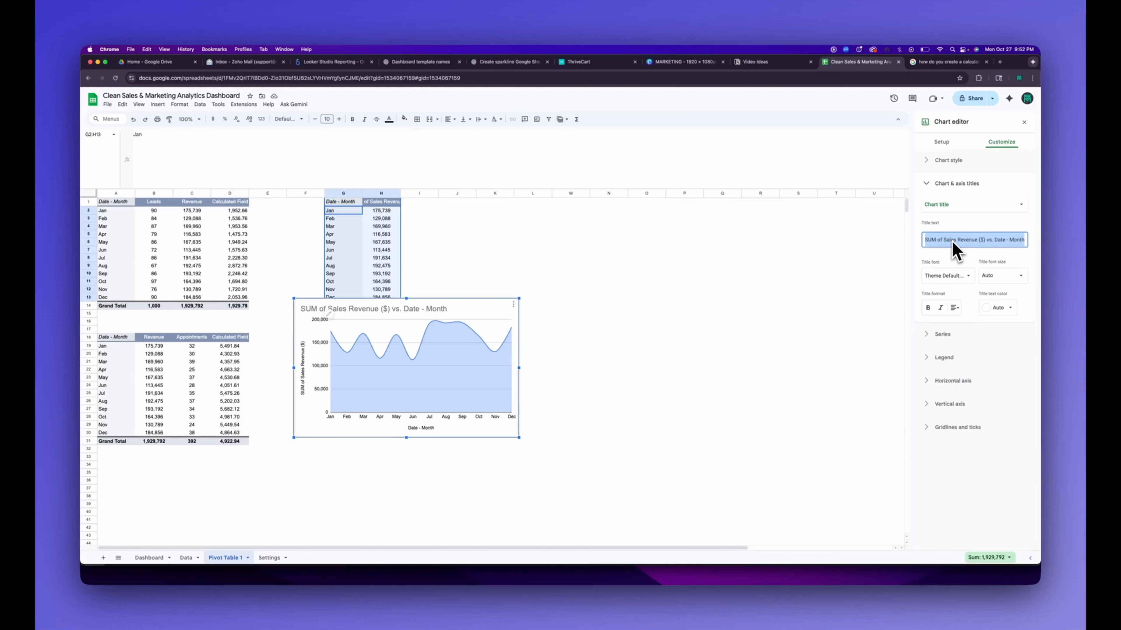
type("Sa")
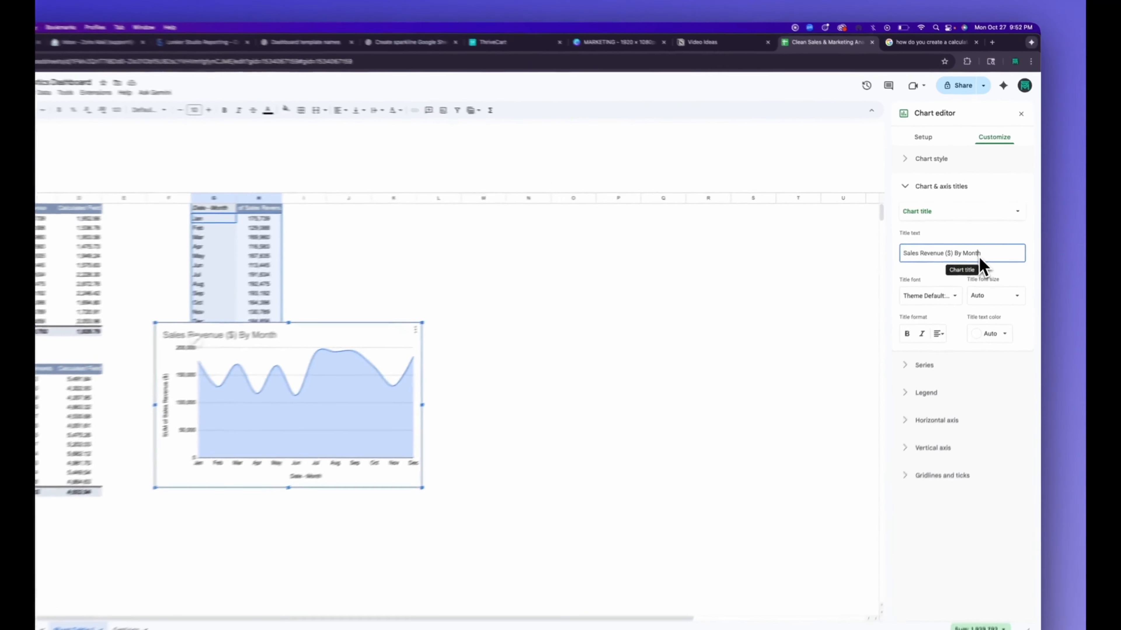
Step: Remove the chart's title text entirely
triple_click(989, 243)
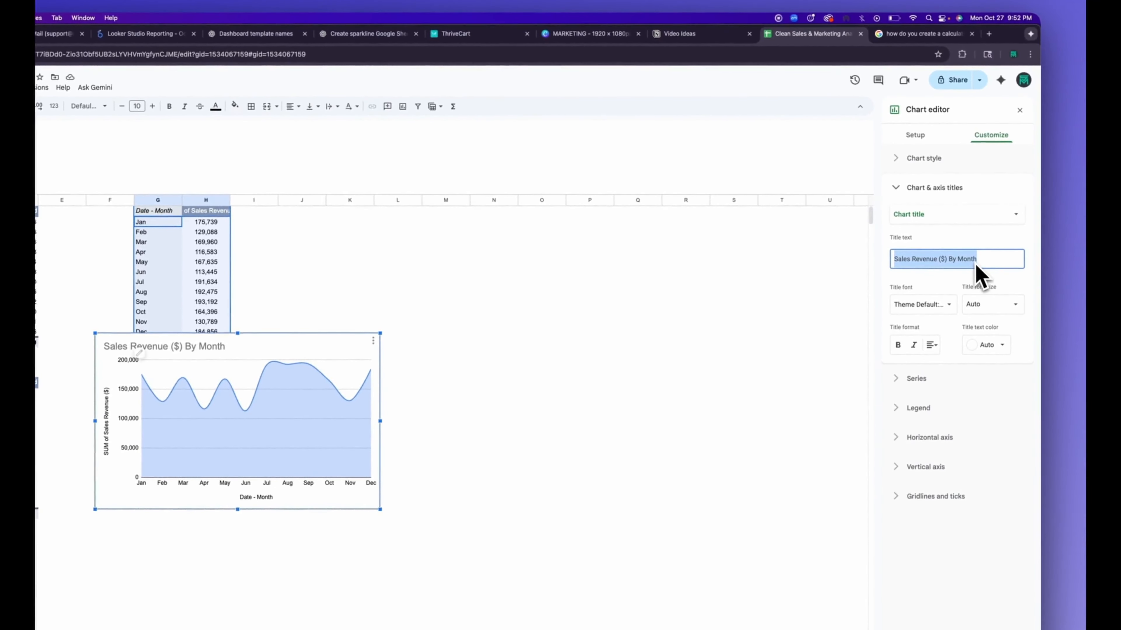
key("BackSpace")
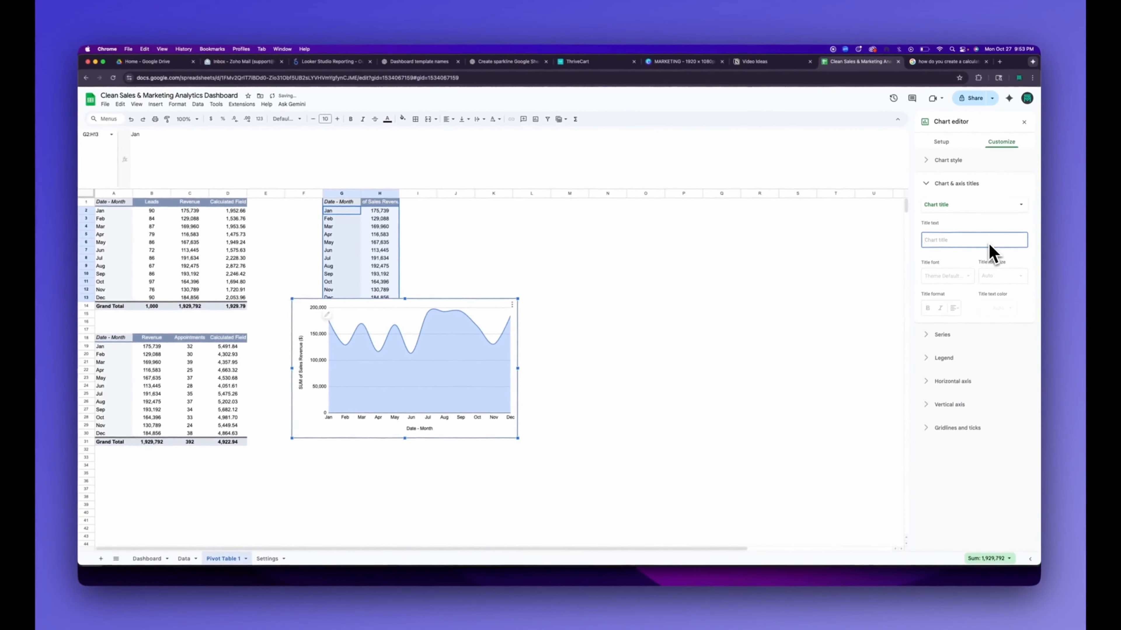
Step: Format the chart's horizontal axis labels with the Roboto font and a gray text color
left_click(959, 381)
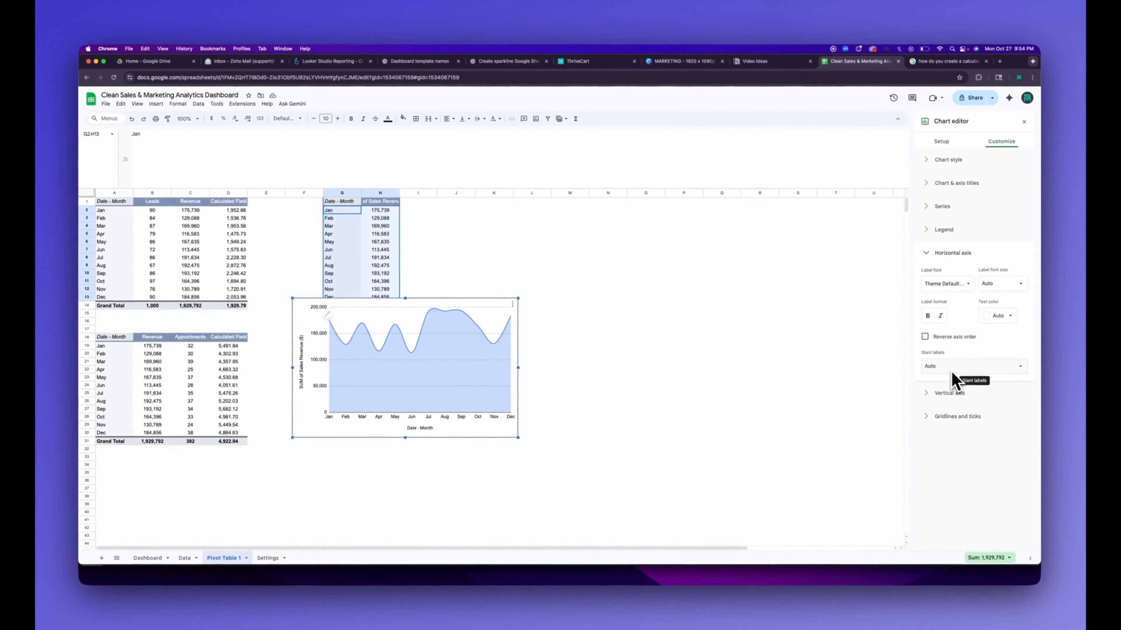
left_click(947, 286)
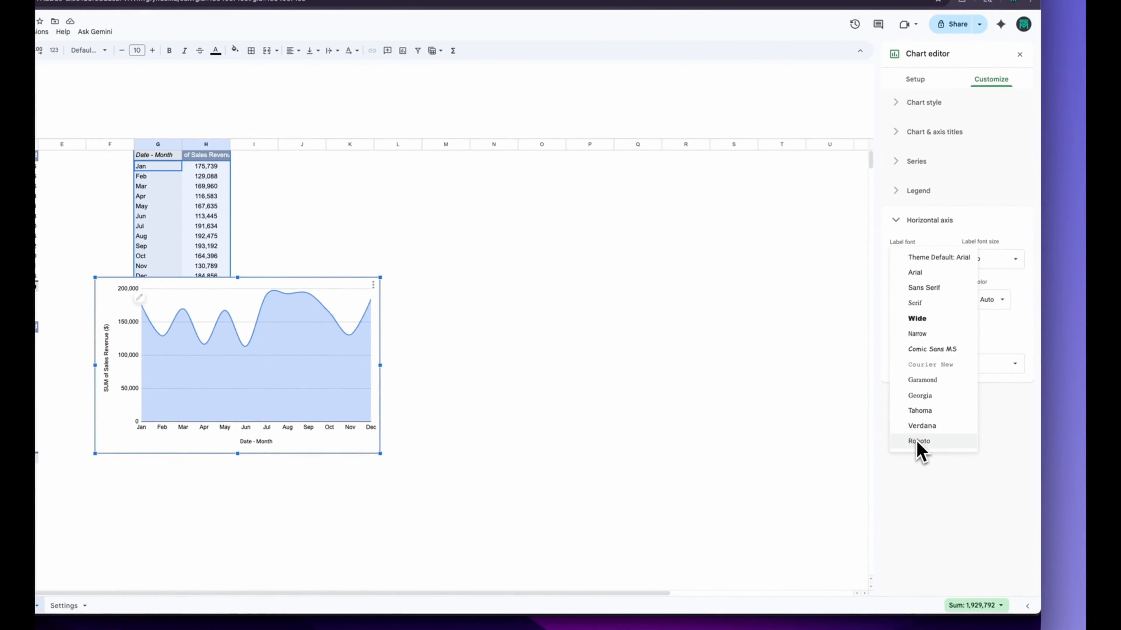
left_click(919, 441)
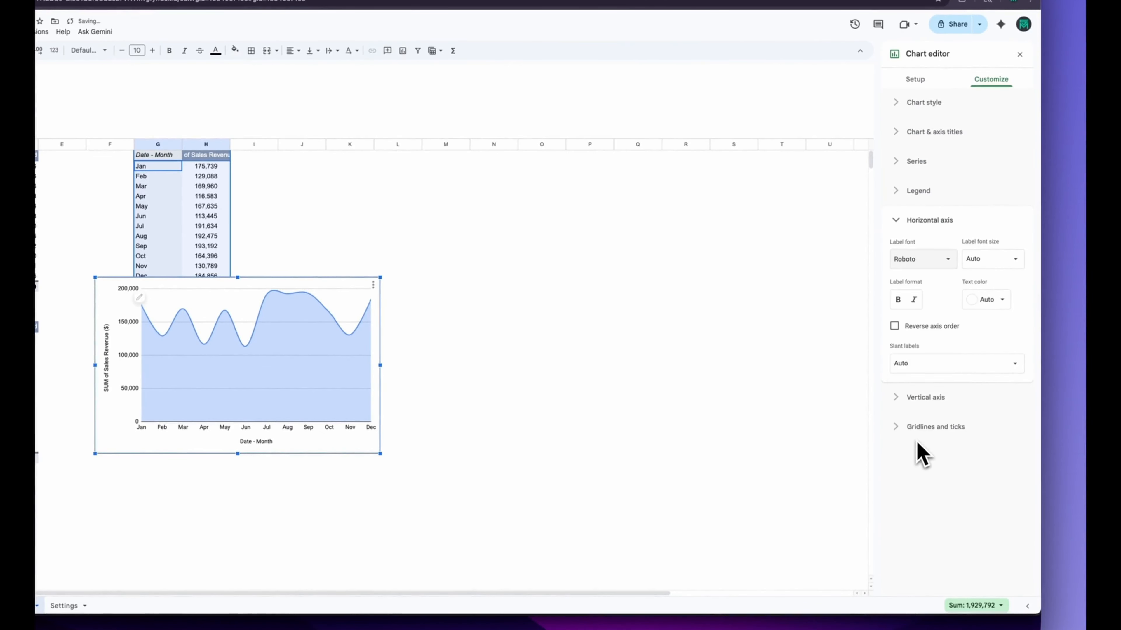
left_click(988, 302)
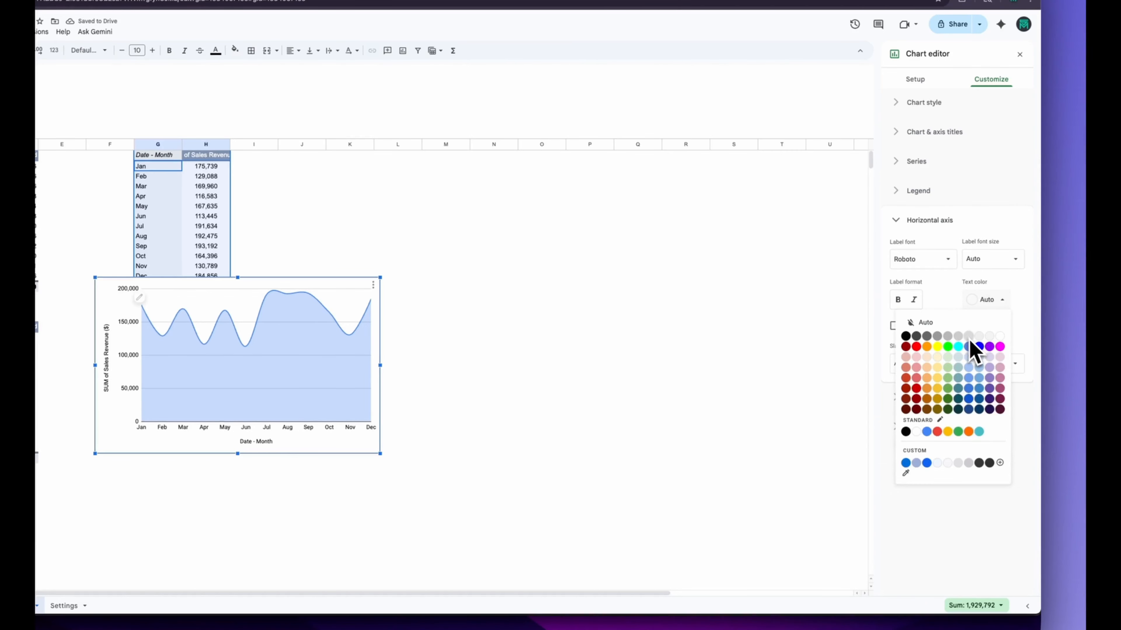
left_click(969, 338)
left_click(975, 301)
left_click(942, 340)
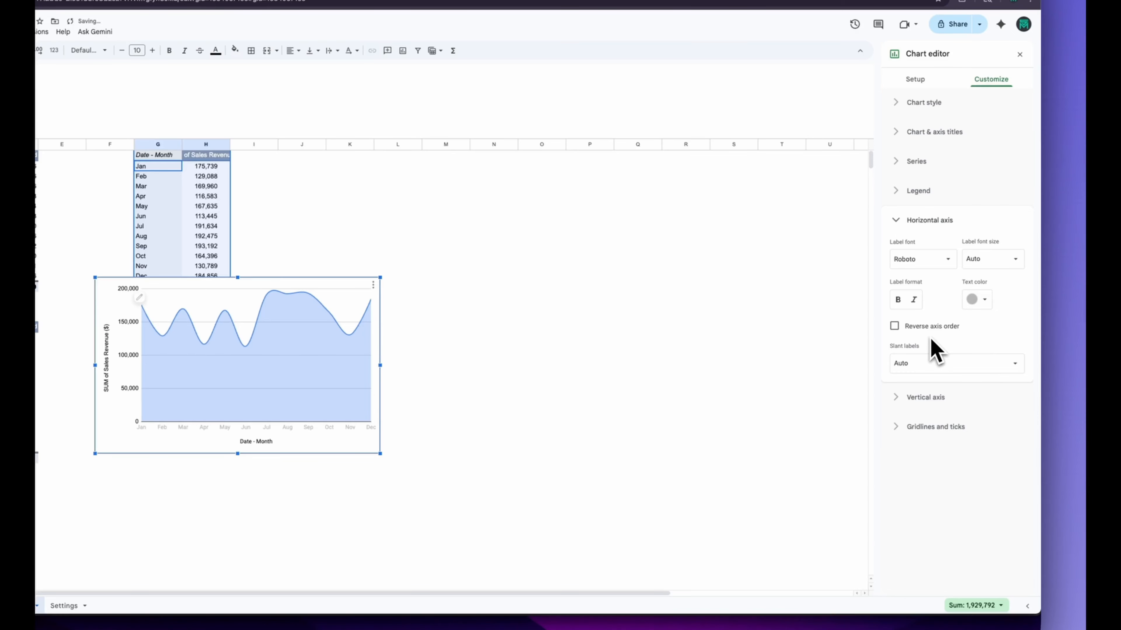
Step: Format the chart's vertical axis labels with gray text and the Roboto font
left_click(927, 219)
left_click(911, 250)
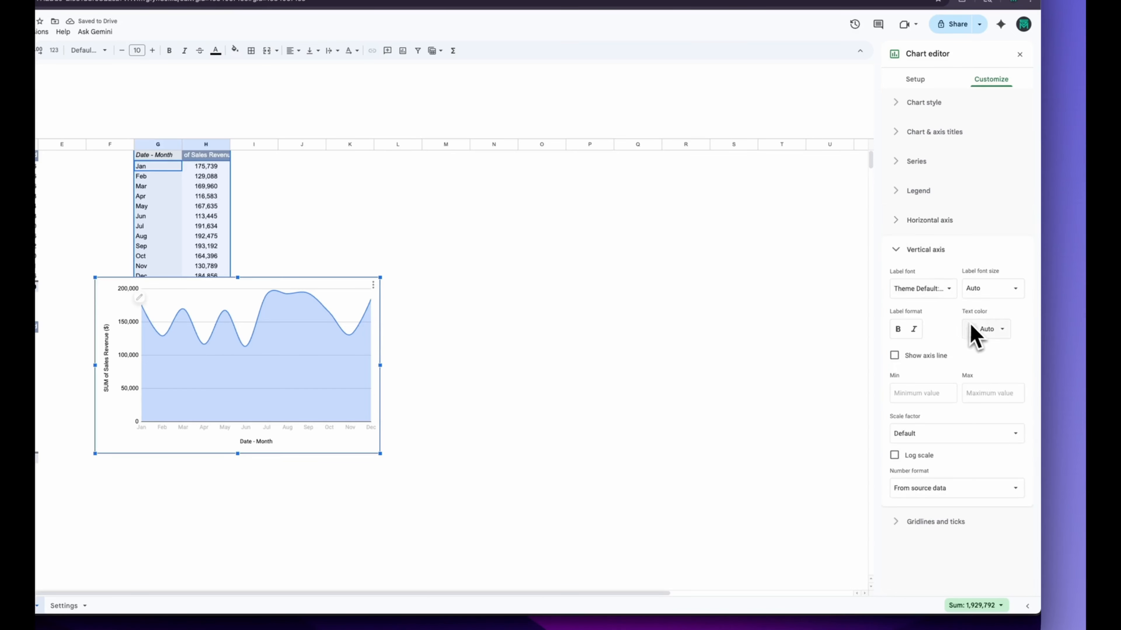
left_click(981, 329)
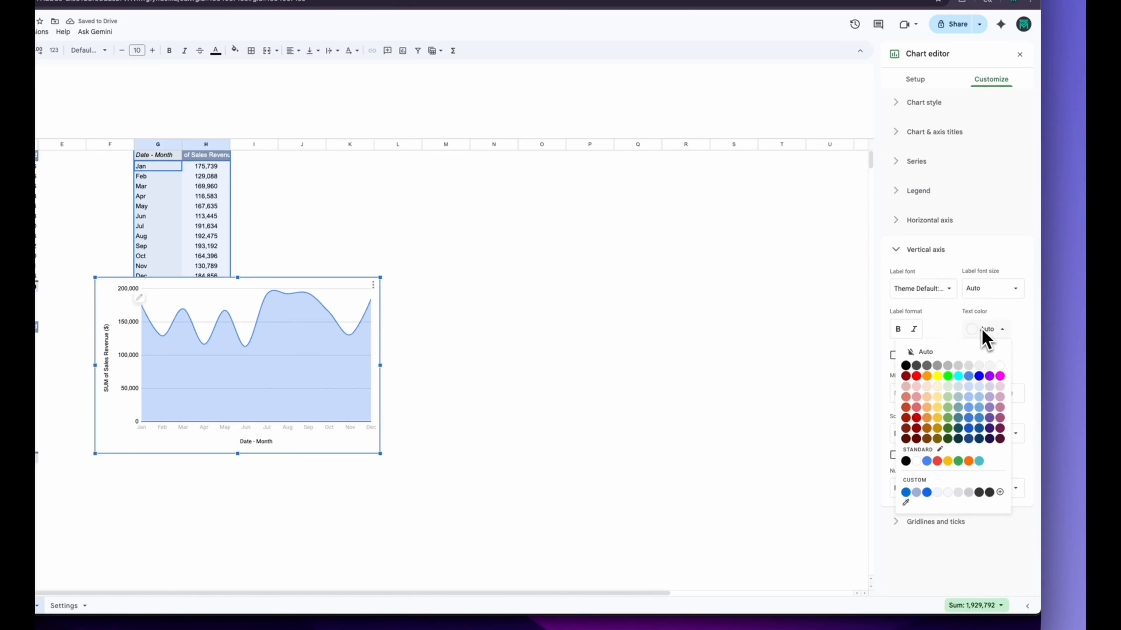
left_click(953, 369)
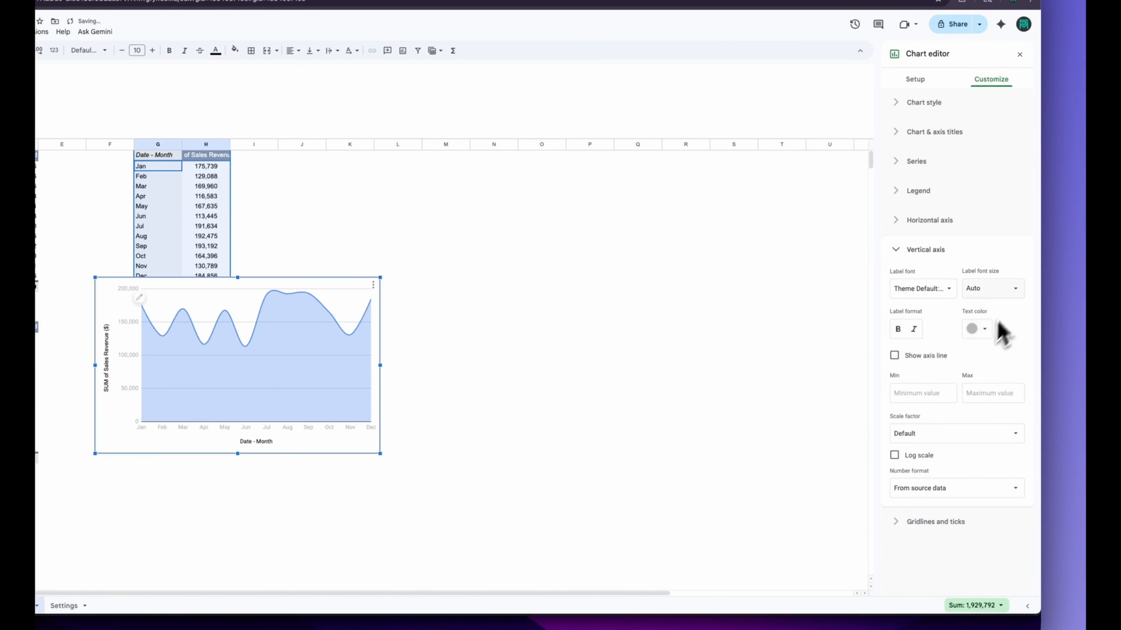
left_click(935, 292)
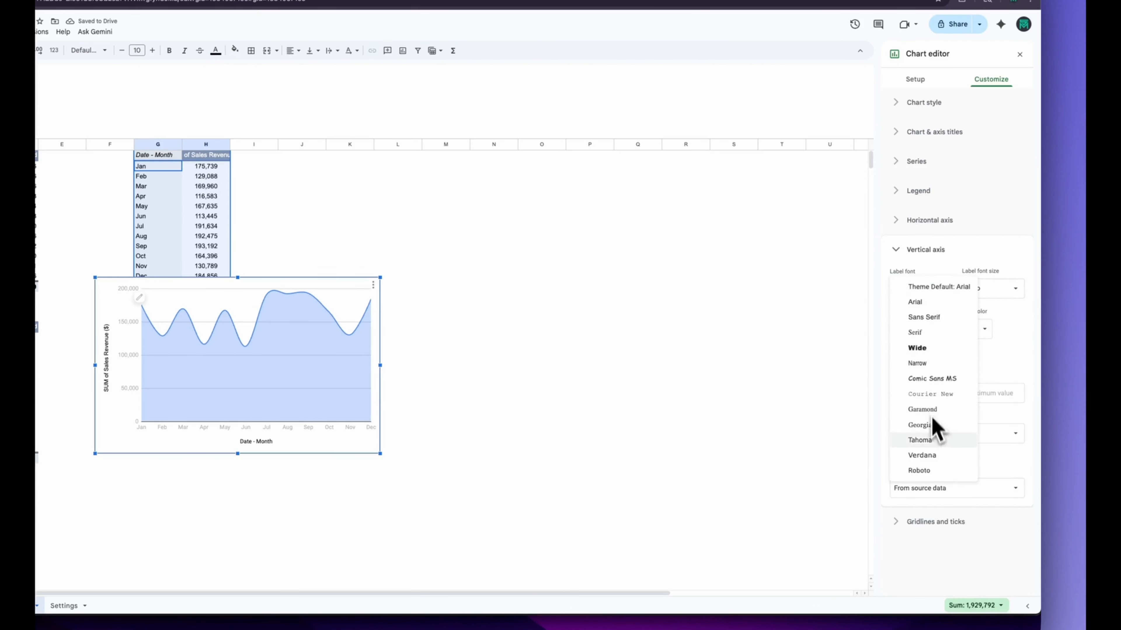
left_click(933, 470)
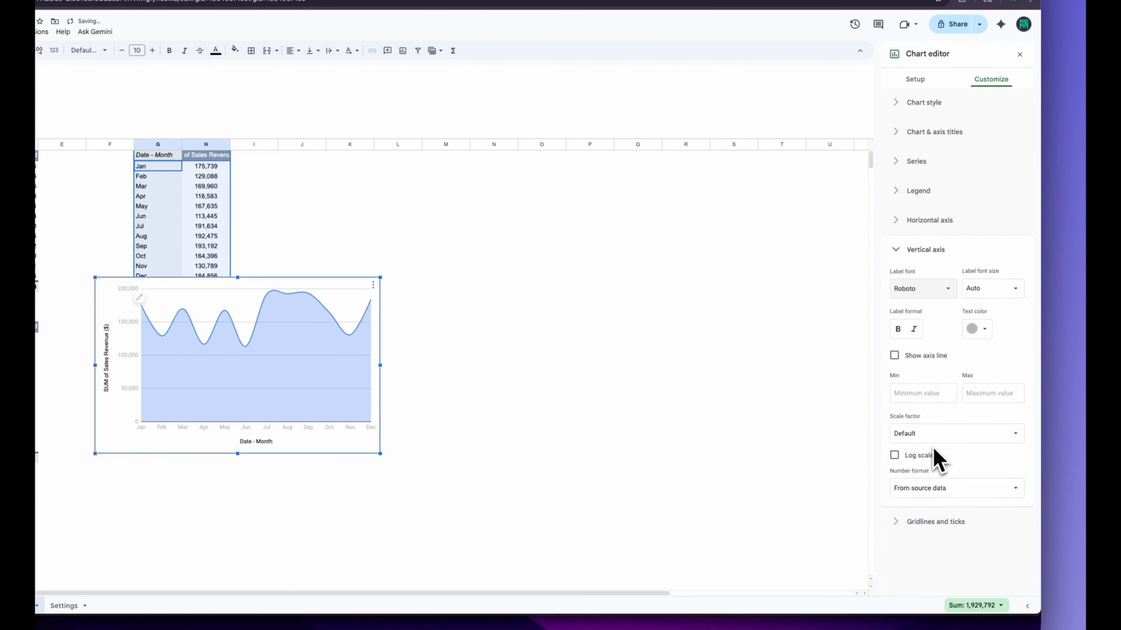
Step: Set the vertical axis major gridlines to a light gray color, leaving major ticks off
left_click(935, 521)
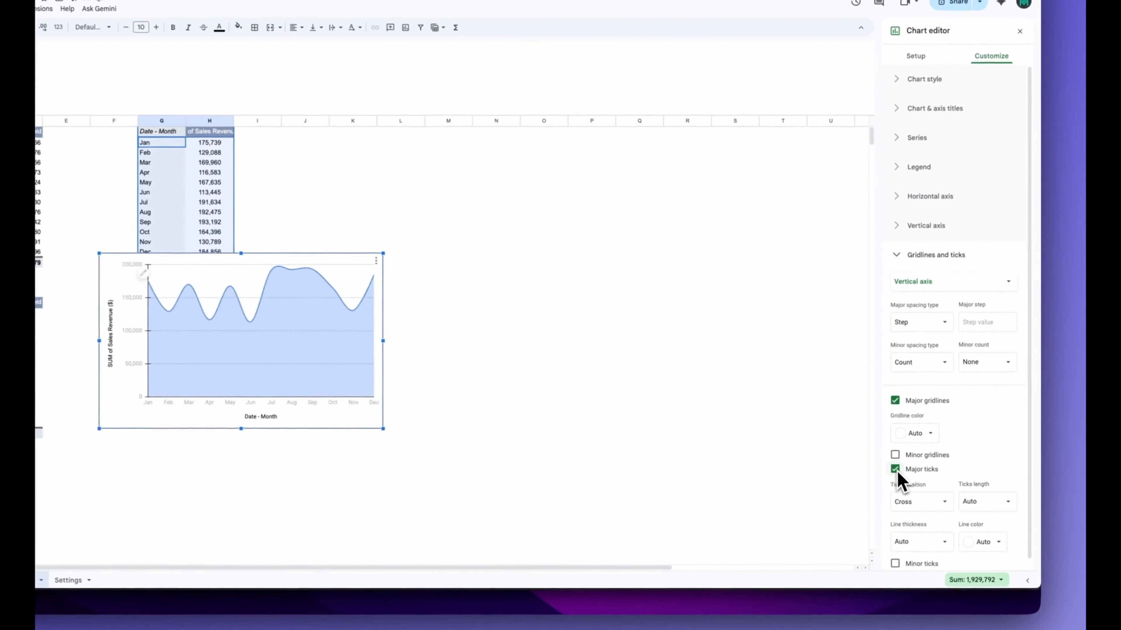
left_click(914, 437)
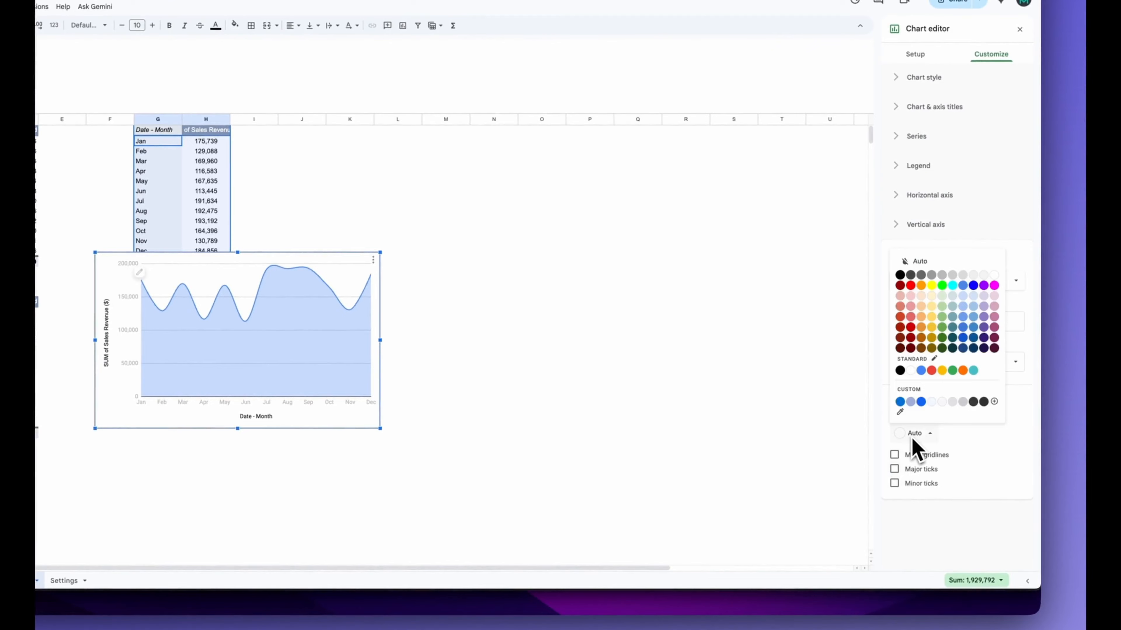
left_click(974, 278)
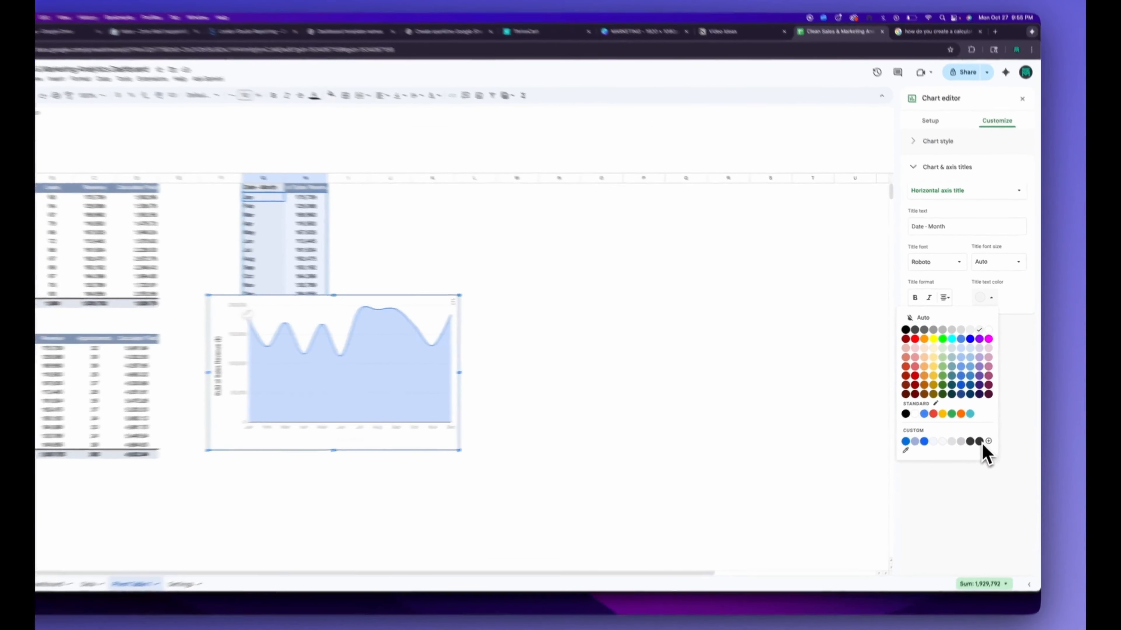
Step: Set the horizontal axis title's text to the near-black custom color
left_click(985, 429)
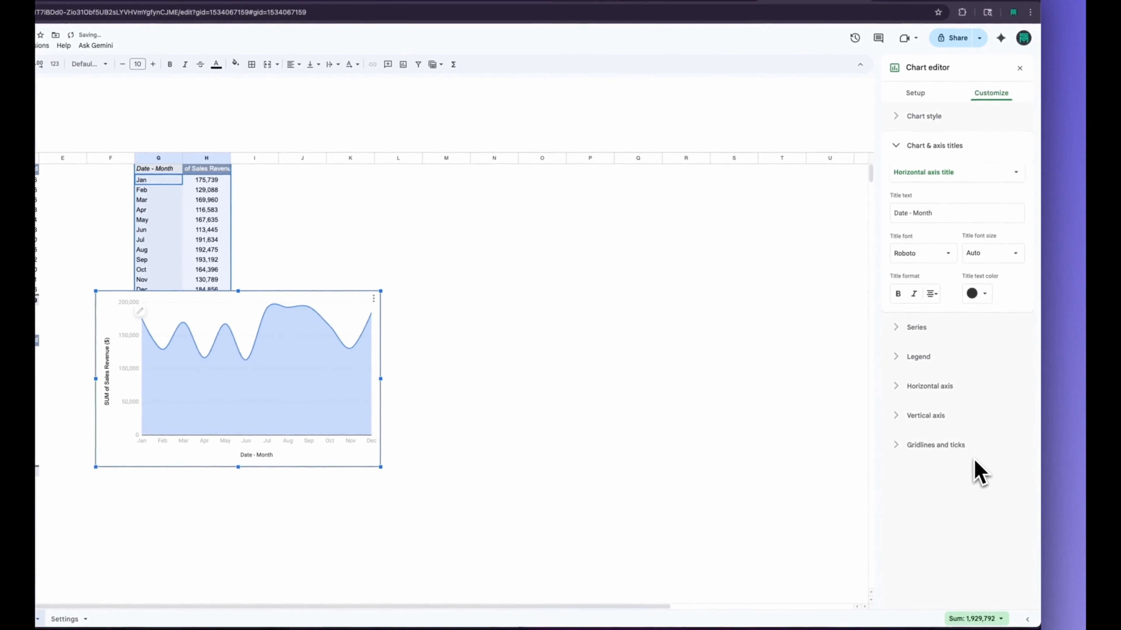
left_click(942, 256)
left_click(942, 255)
Step: Format the vertical axis title with the Roboto font and the near-black custom text color
left_click(945, 175)
left_click(945, 186)
left_click(936, 261)
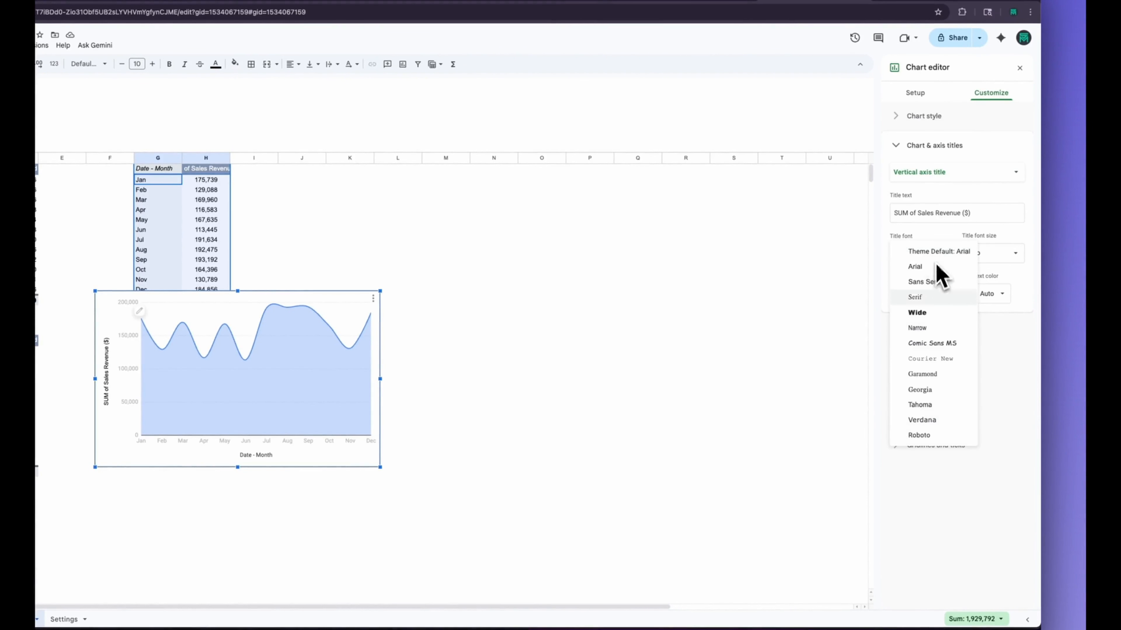
left_click(934, 435)
left_click(993, 258)
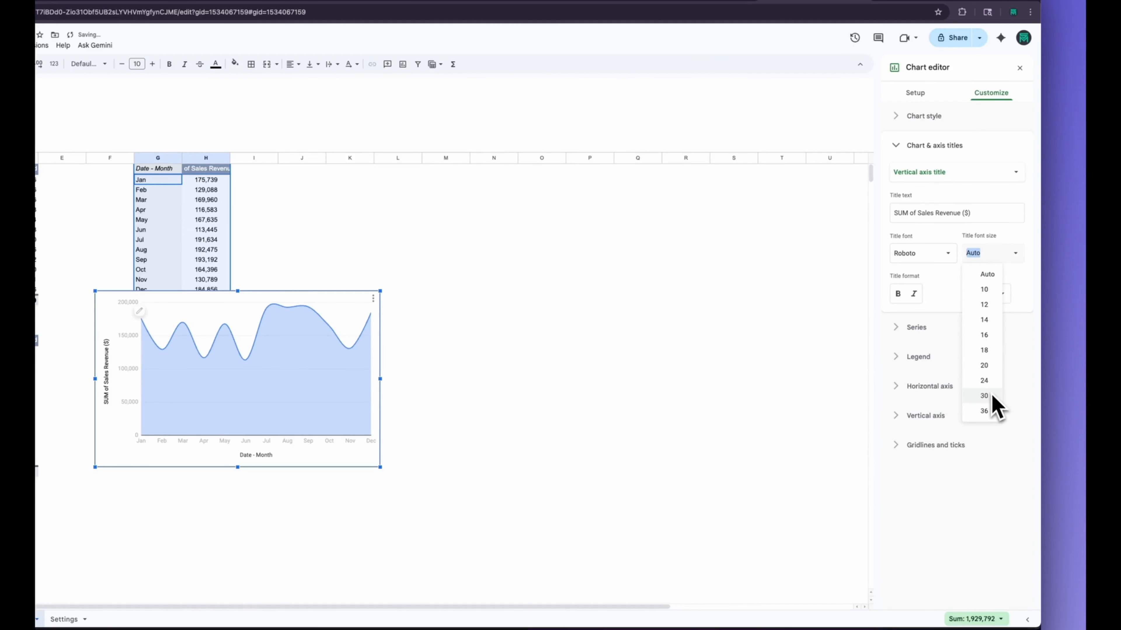
left_click(1004, 295)
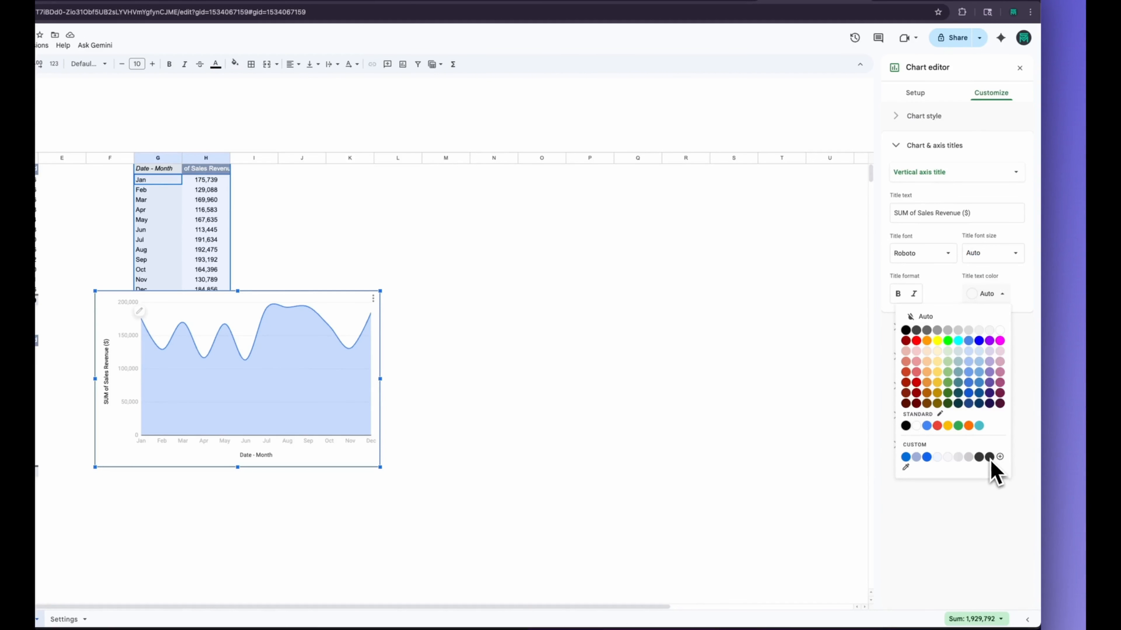
left_click(990, 458)
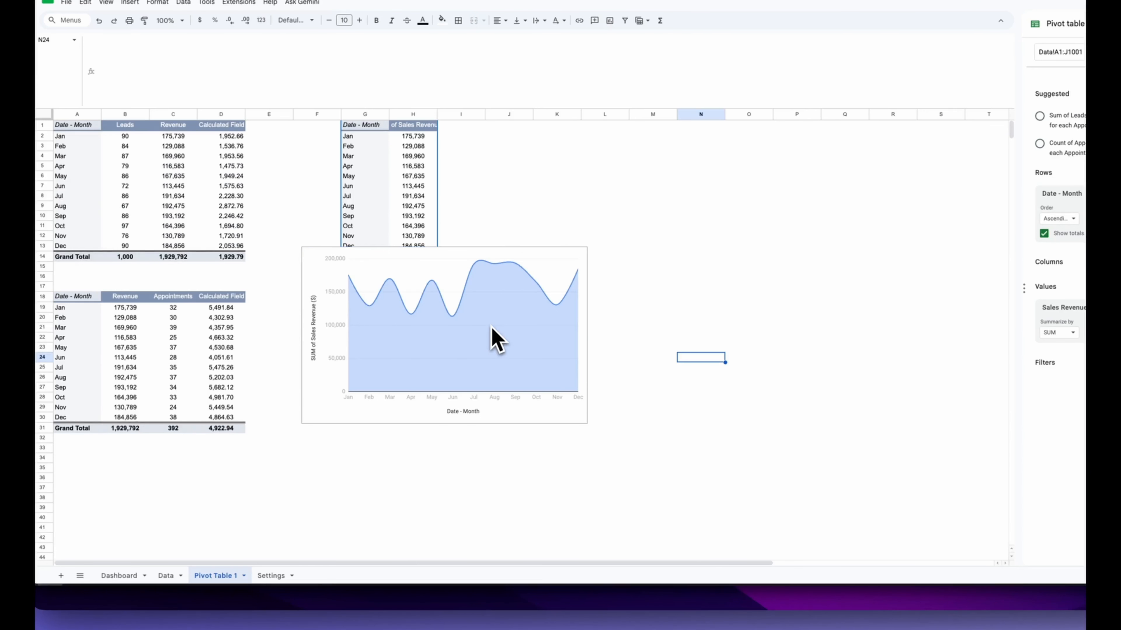
Step: Paste the area chart into the Dashboard sheet, place it beneath the Current Month and Previous Month figures, and enlarge it to fill the card
left_click(119, 576)
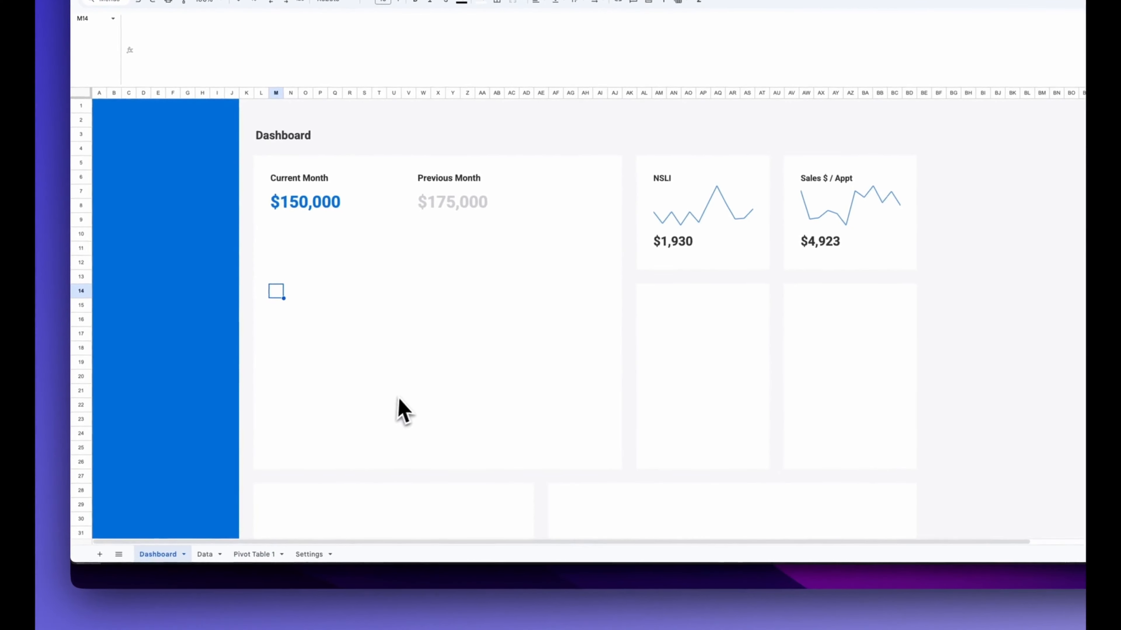
key("ctrl+v")
left_click_drag(483, 408, 488, 360)
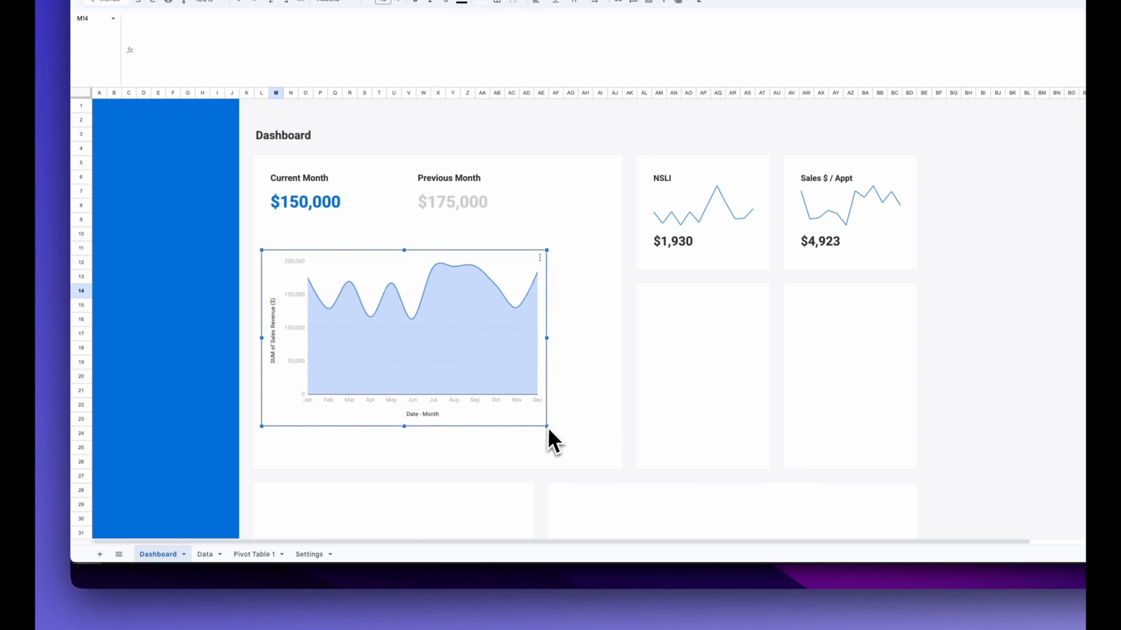
left_click_drag(547, 428, 601, 459)
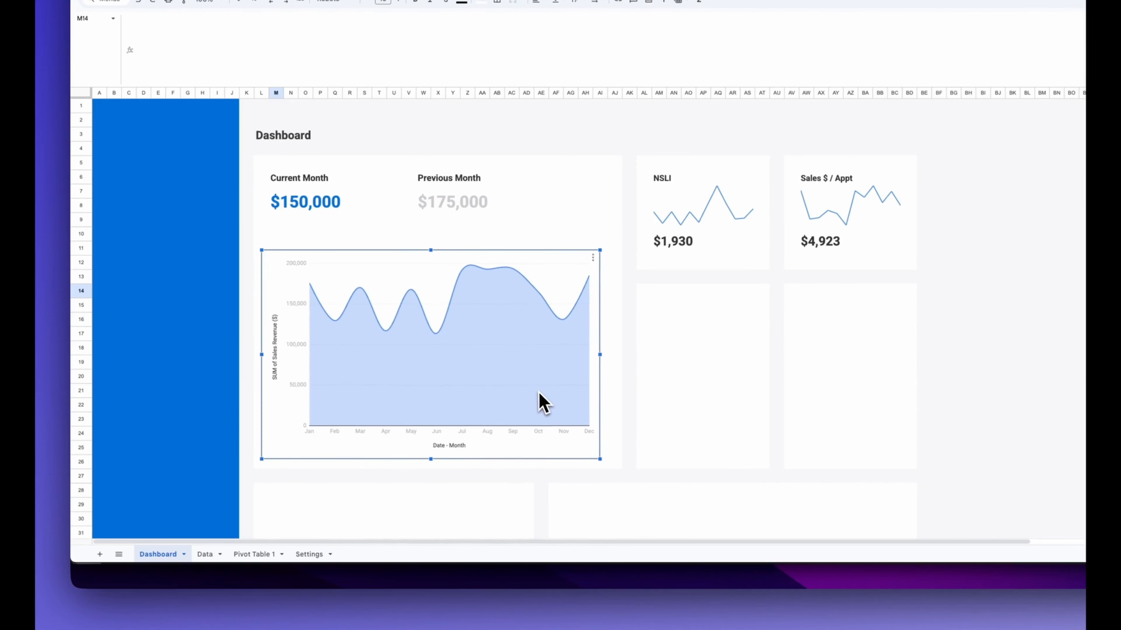
Step: Remove the area chart's border by setting its border color to none, and nudge the chart within its card
left_click_drag(540, 389, 545, 389)
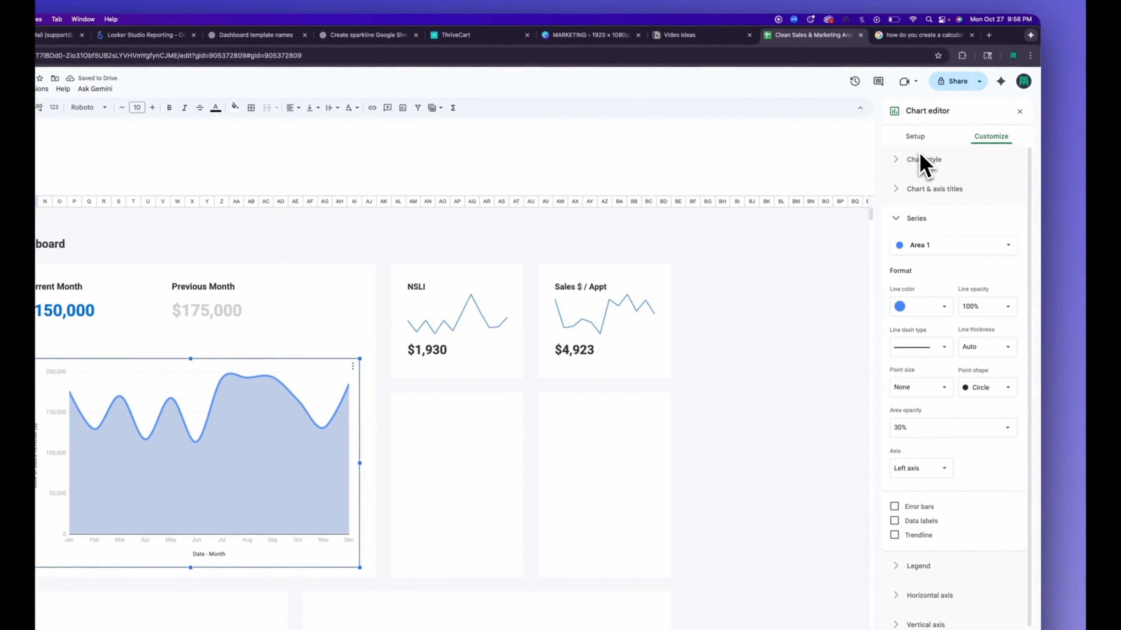
left_click(921, 161)
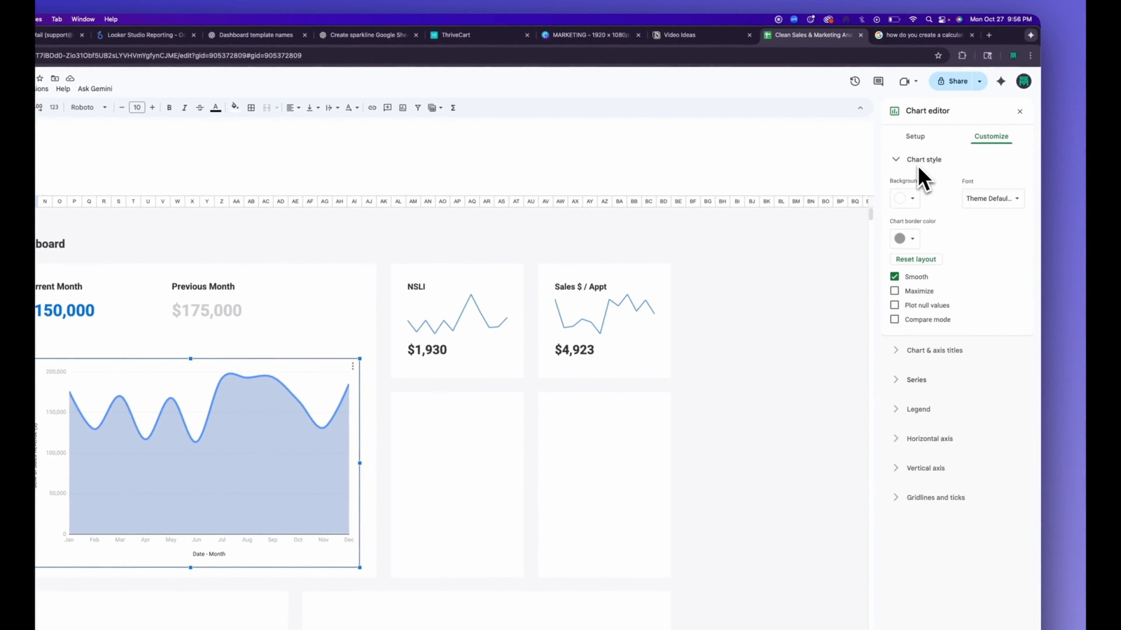
left_click(913, 239)
left_click(925, 263)
left_click(790, 342)
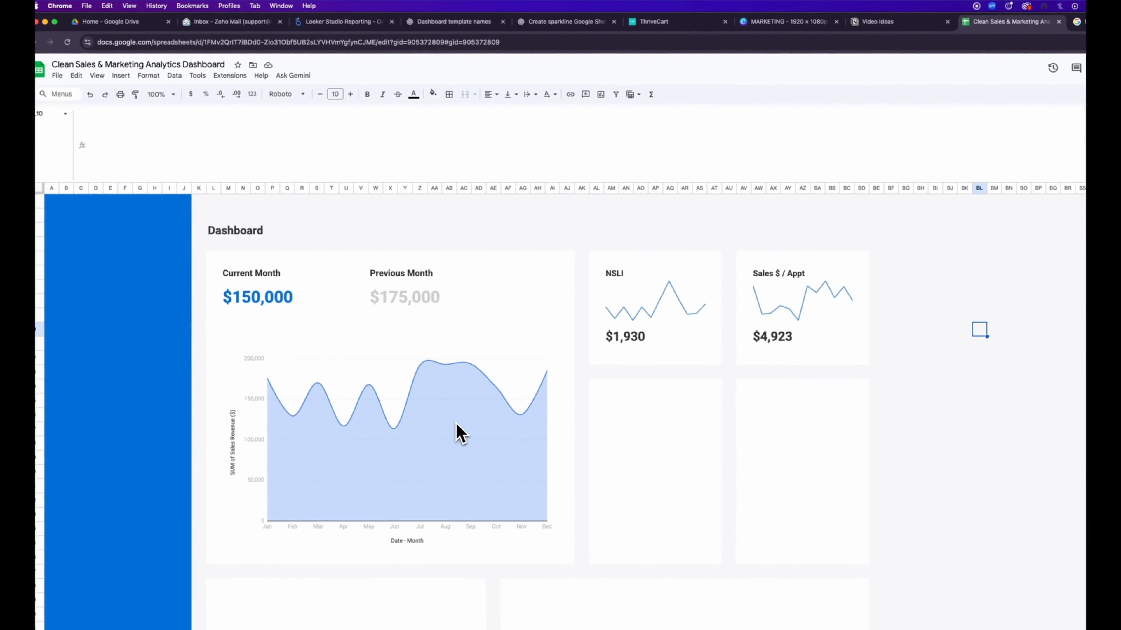
mouse_move(455, 424)
left_mouse_down()
mouse_move(477, 432)
mouse_move(472, 418)
left_mouse_up()
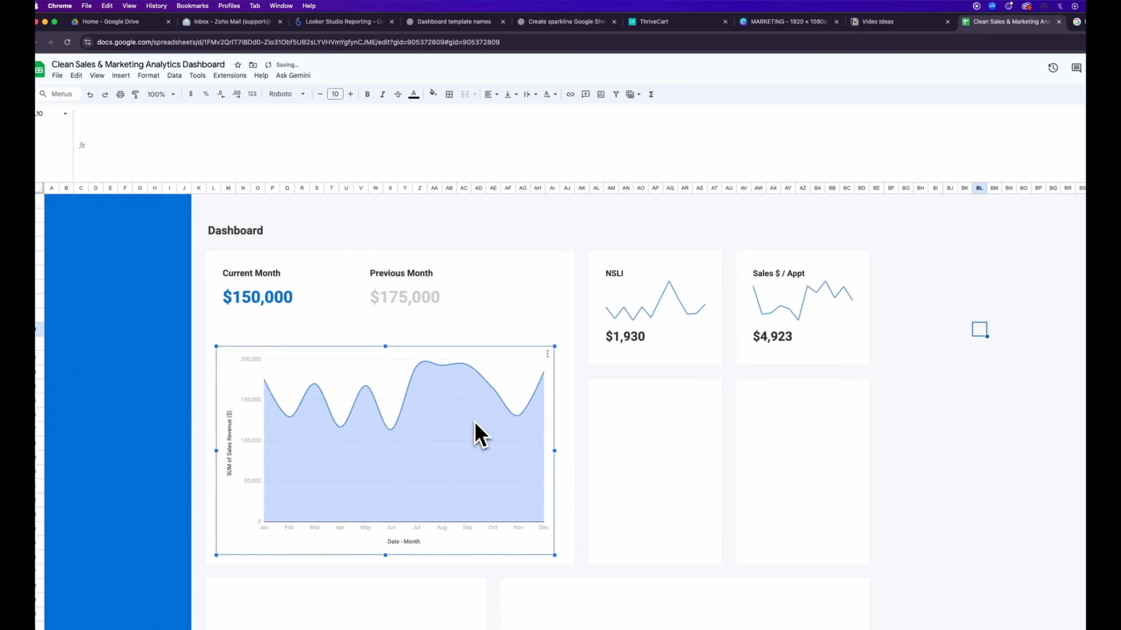
Step: Merge the cells M9:AI10 between the month figures and the area chart
left_click(264, 332)
left_click(240, 321)
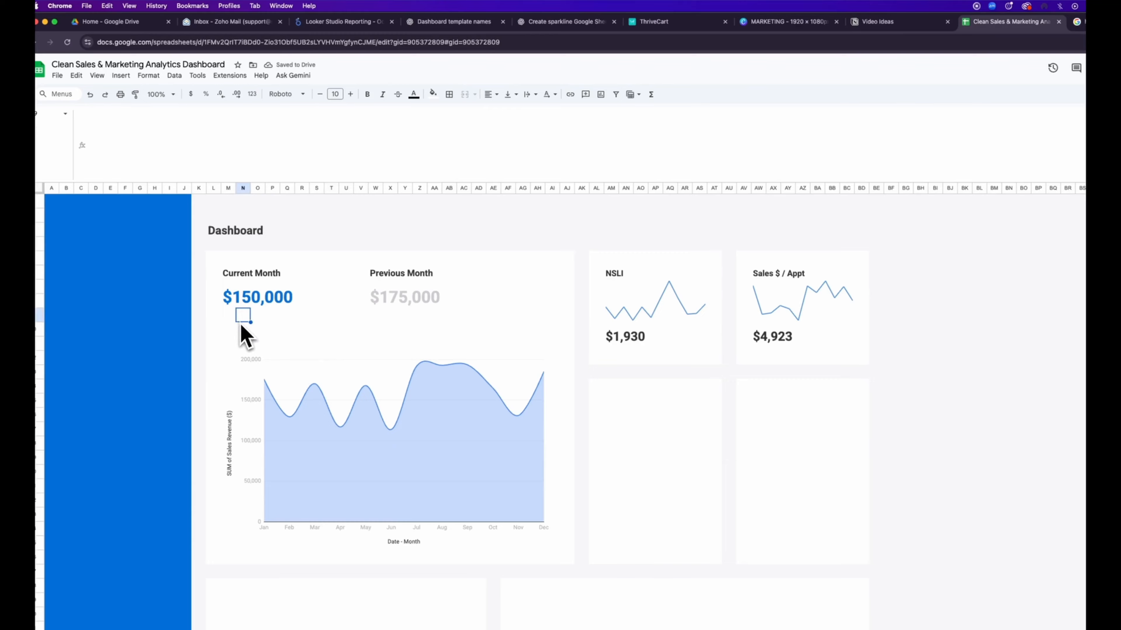
left_click(230, 327)
left_click_drag(235, 330, 548, 351)
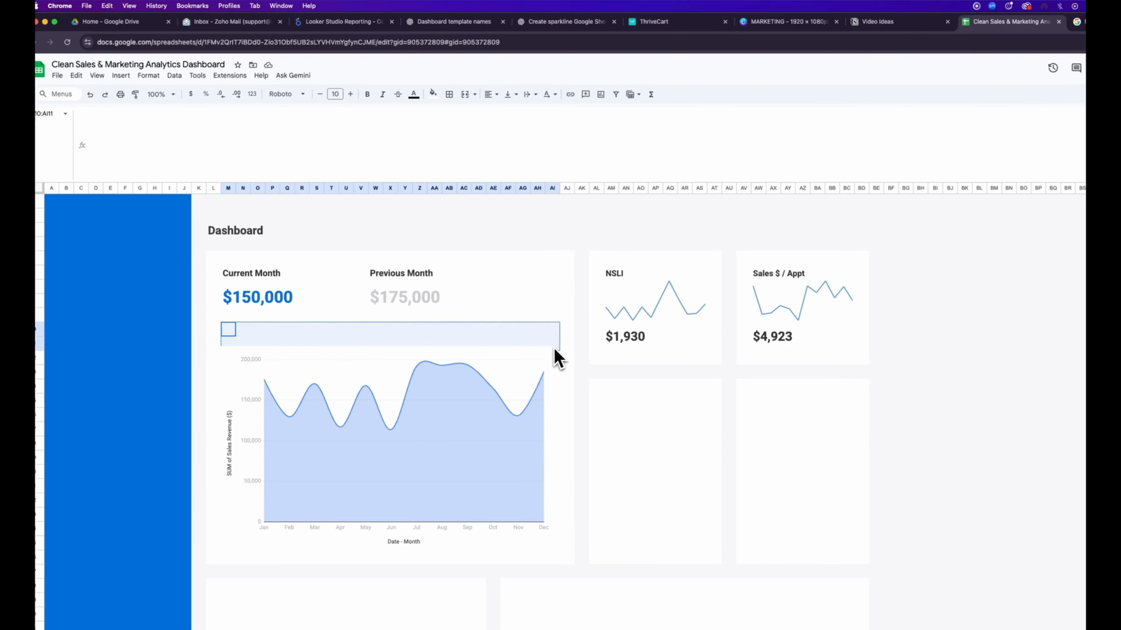
left_click_drag(232, 315, 551, 336)
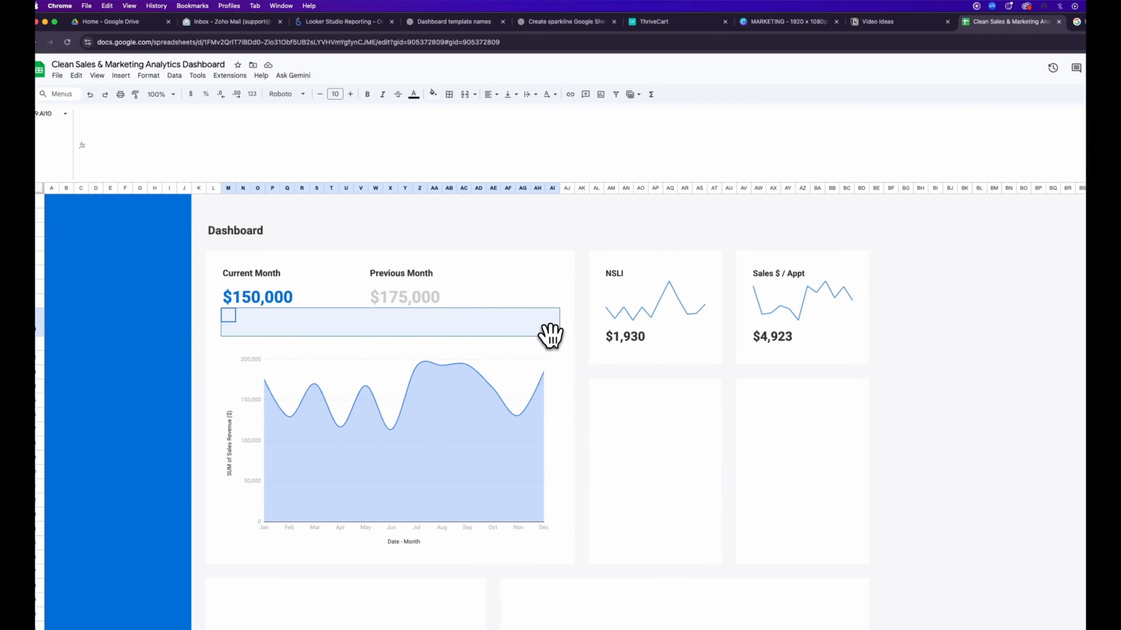
left_click(149, 75)
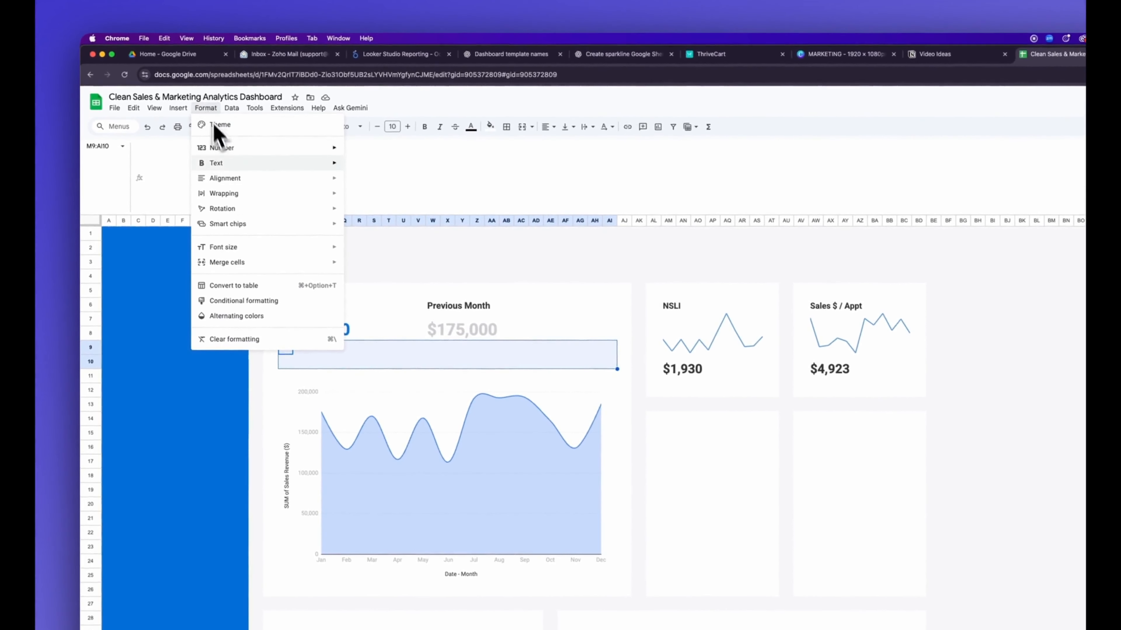
left_click(384, 283)
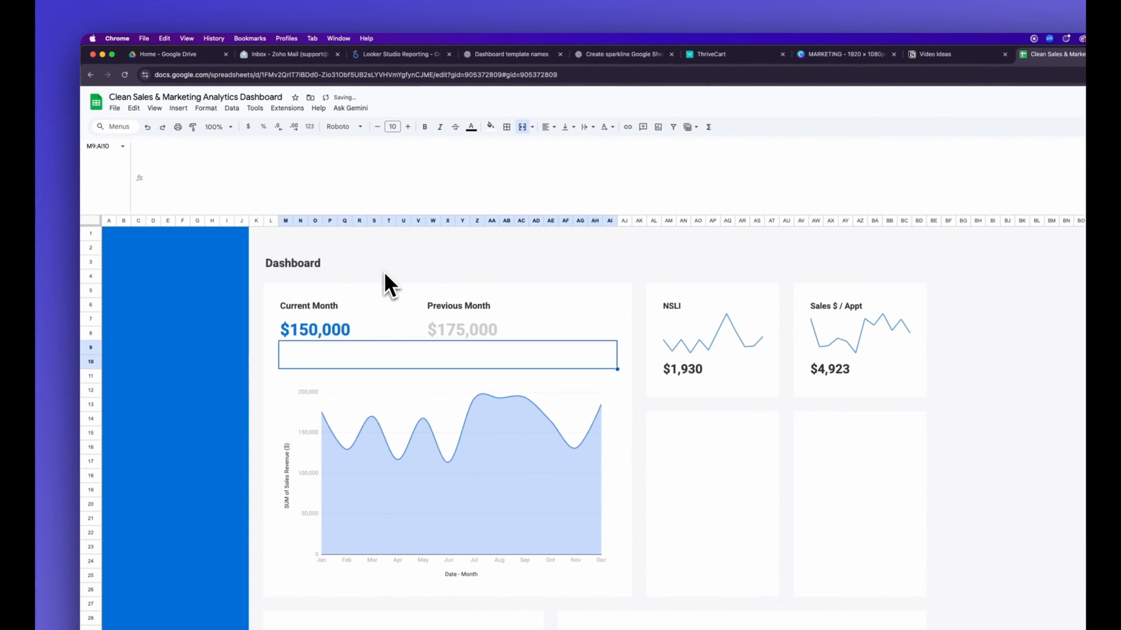
Step: Enter the heading "Sales Revenue ($) By Month" in the merged cell above the chart and shrink the formula bar to one line
left_click(199, 174)
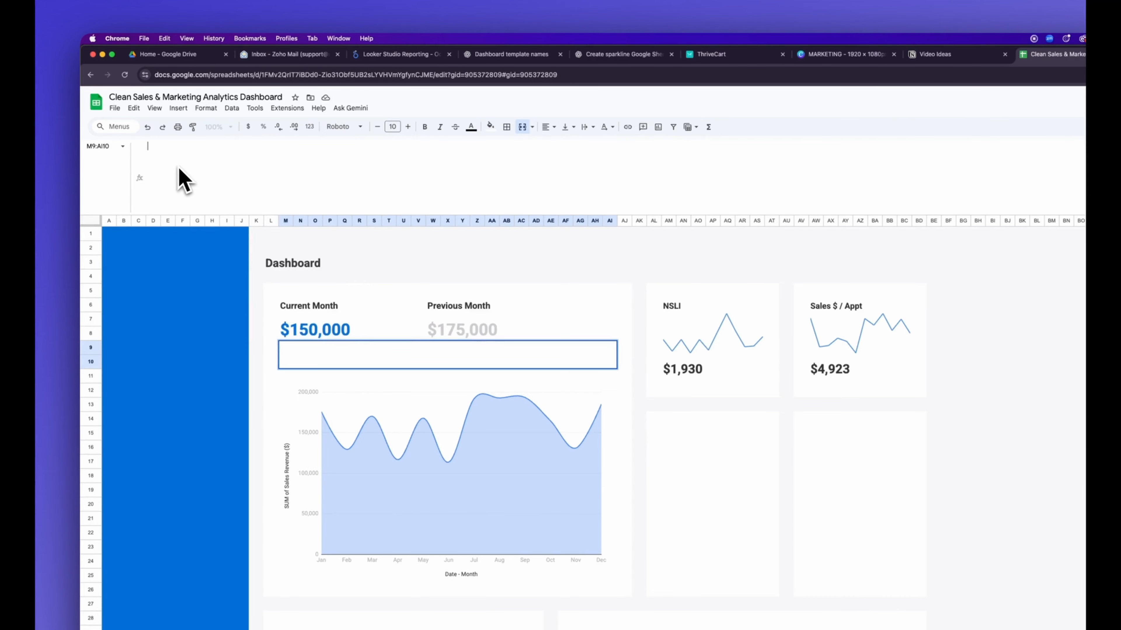
type("Sales Revenue ($) By Month")
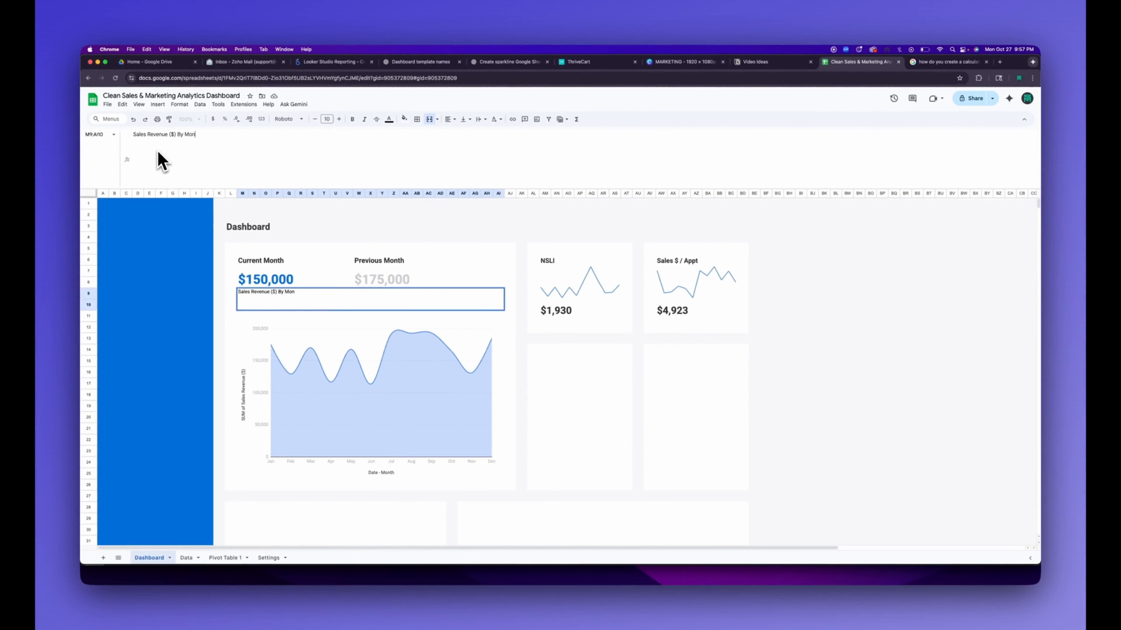
left_click(207, 193)
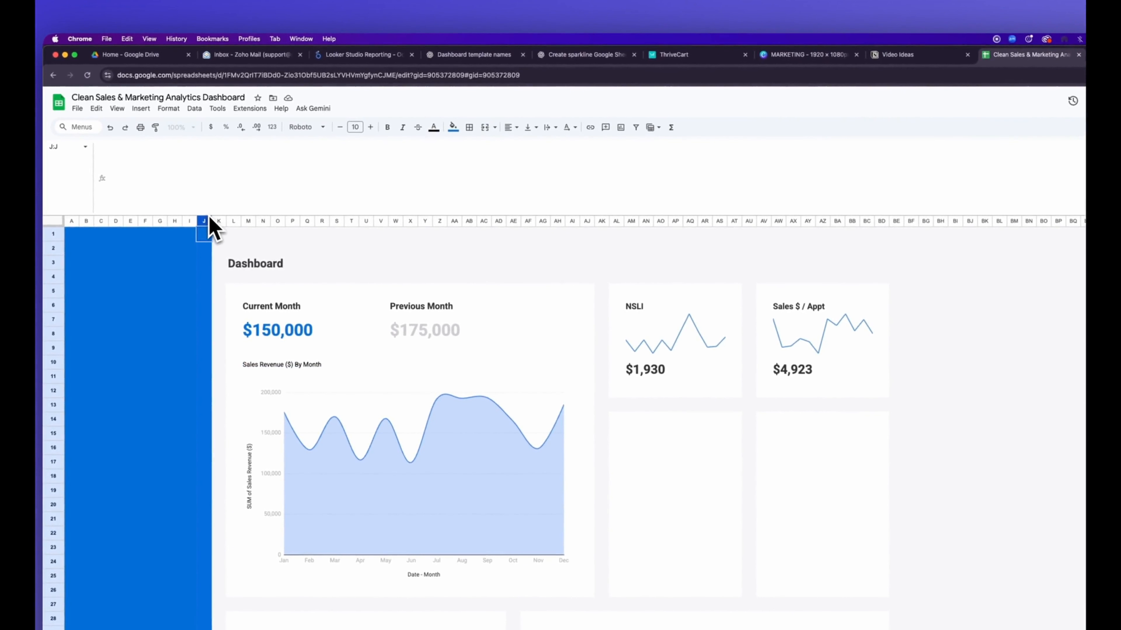
left_click_drag(215, 216, 218, 150)
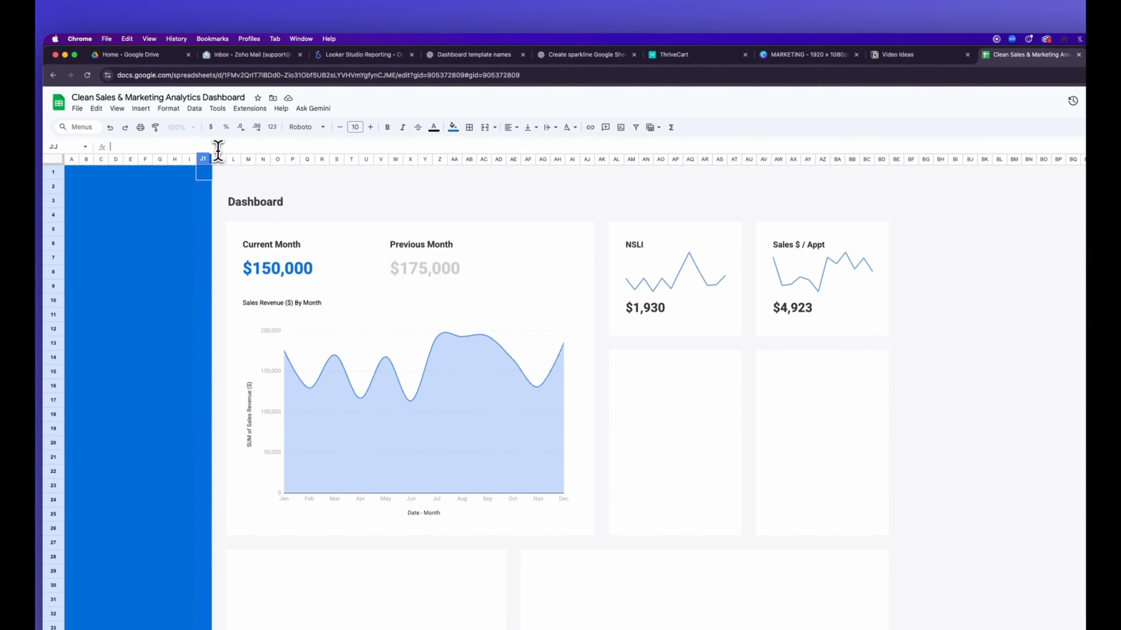
Step: Format the "Sales Revenue ($) By Month" heading as bold, with the near-black custom text color and font size 18
left_click(287, 305)
left_click(387, 129)
left_click(434, 127)
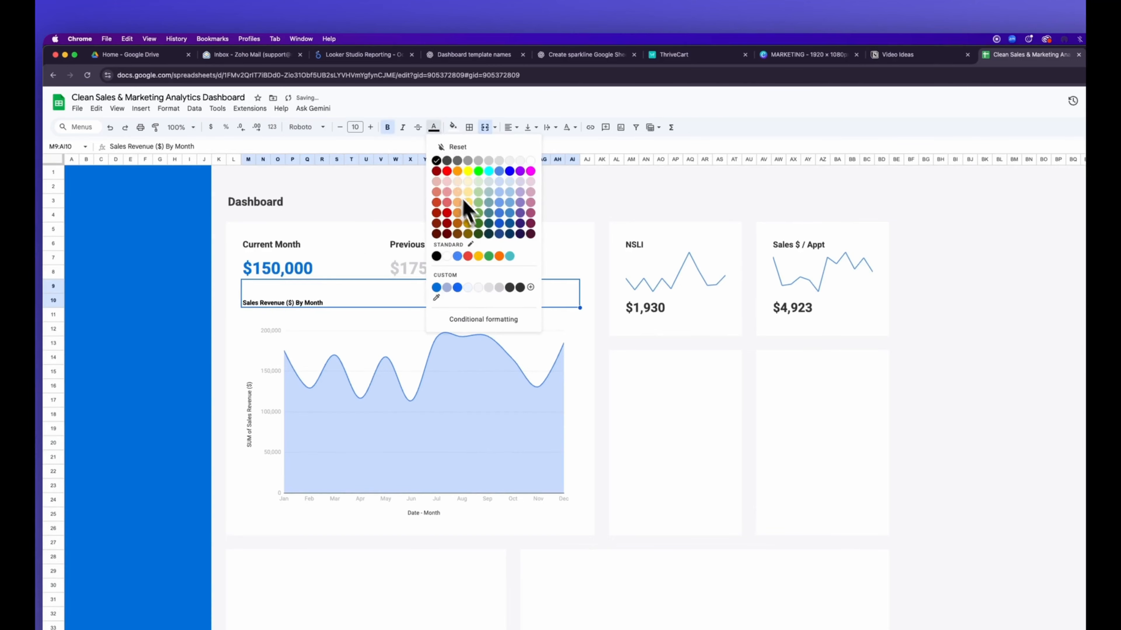
left_click(521, 289)
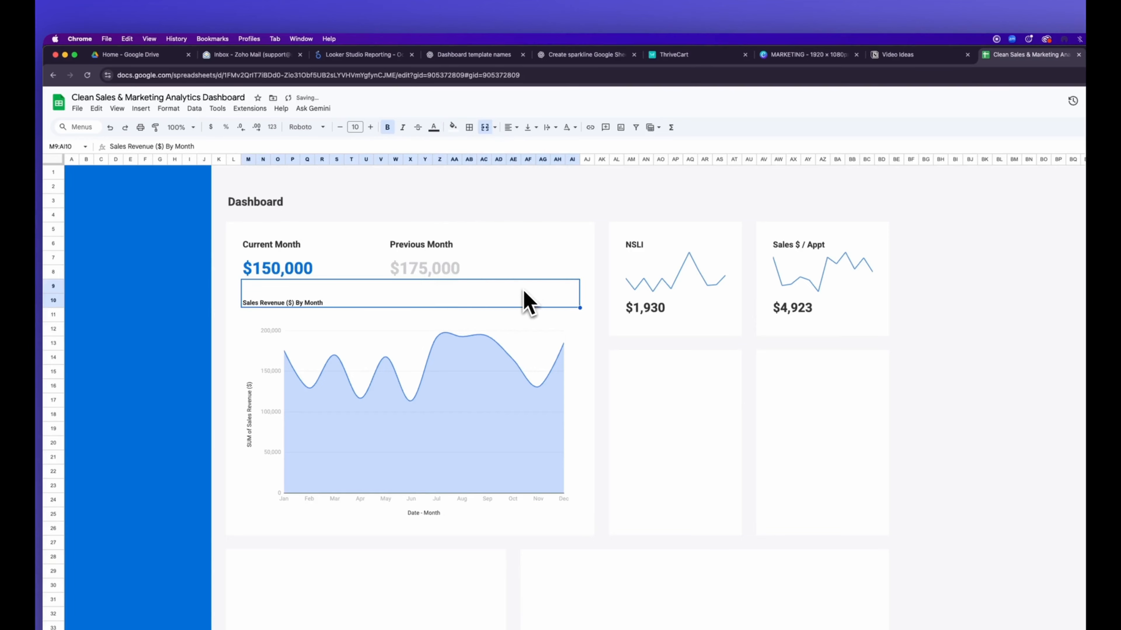
left_click(370, 128)
left_click(370, 128)
left_click(370, 128)
left_click(370, 128)
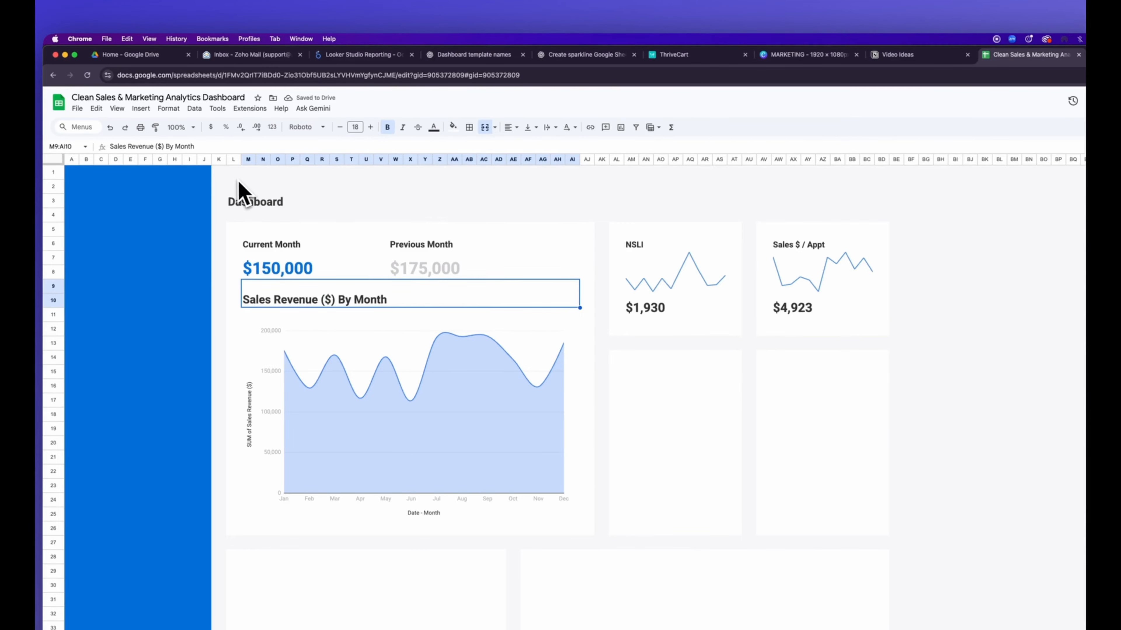
left_click(998, 359)
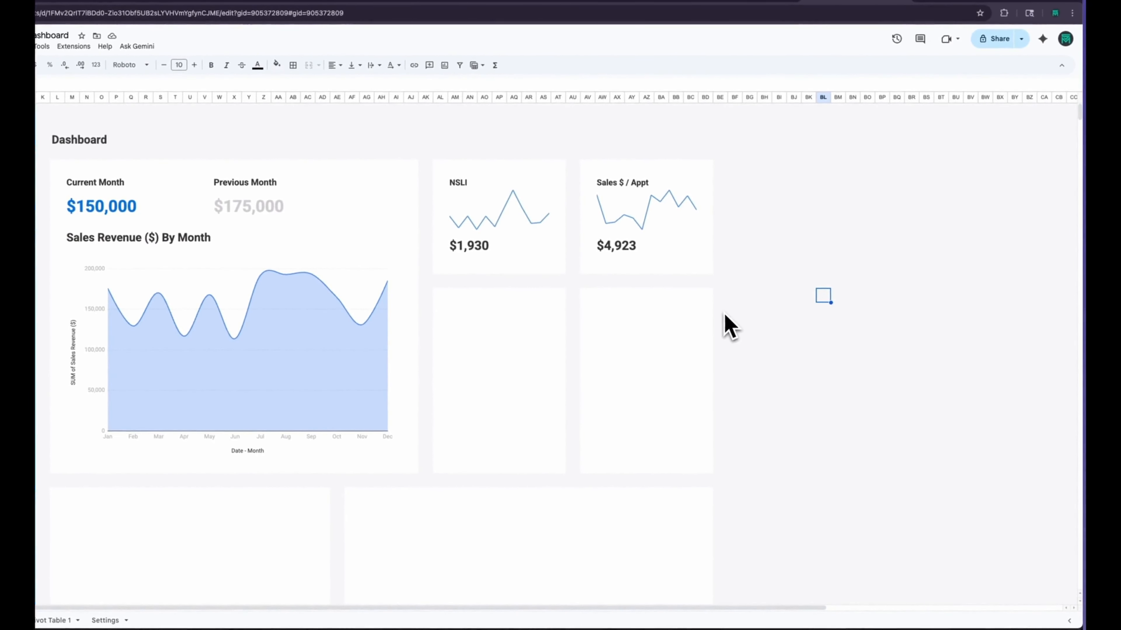
Step: Indent the "Sales Revenue ($) By Month" heading by adding leading spaces before the text
left_click(88, 237)
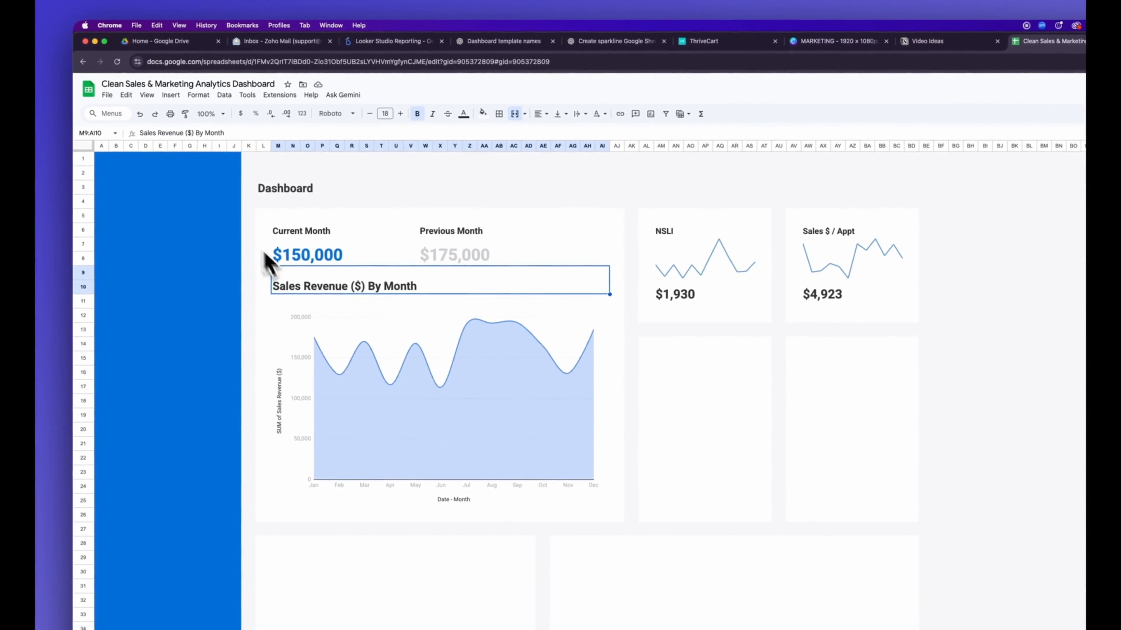
left_click(142, 135)
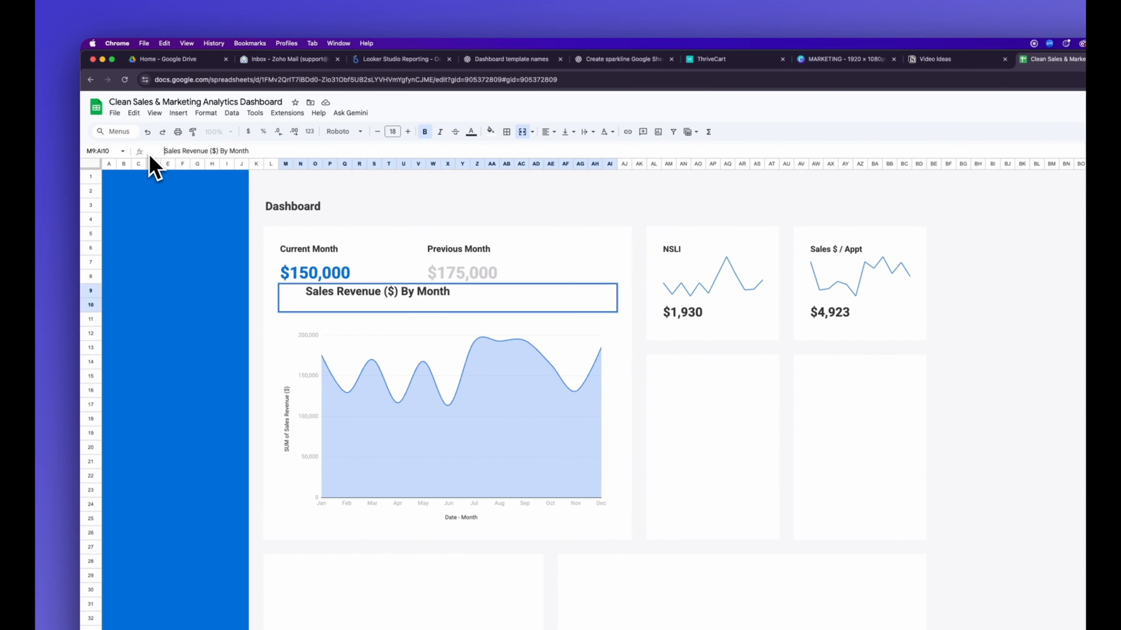
left_click(1021, 377)
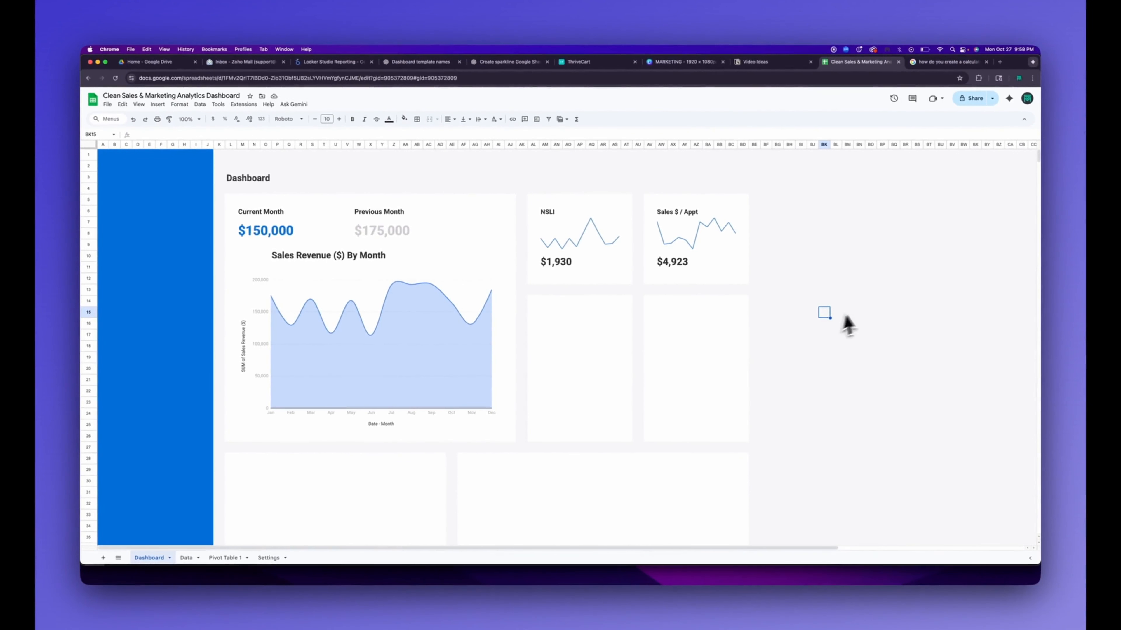
left_click(892, 295)
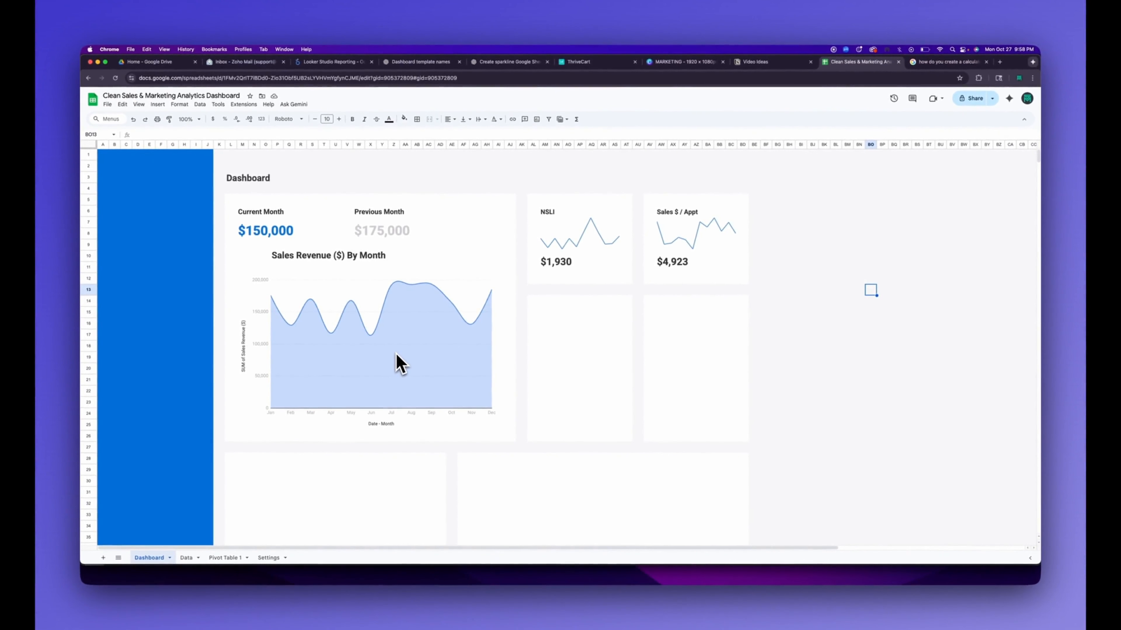
Step: Change the monthly revenue chart's type from area chart to smooth line chart
double_click(412, 311)
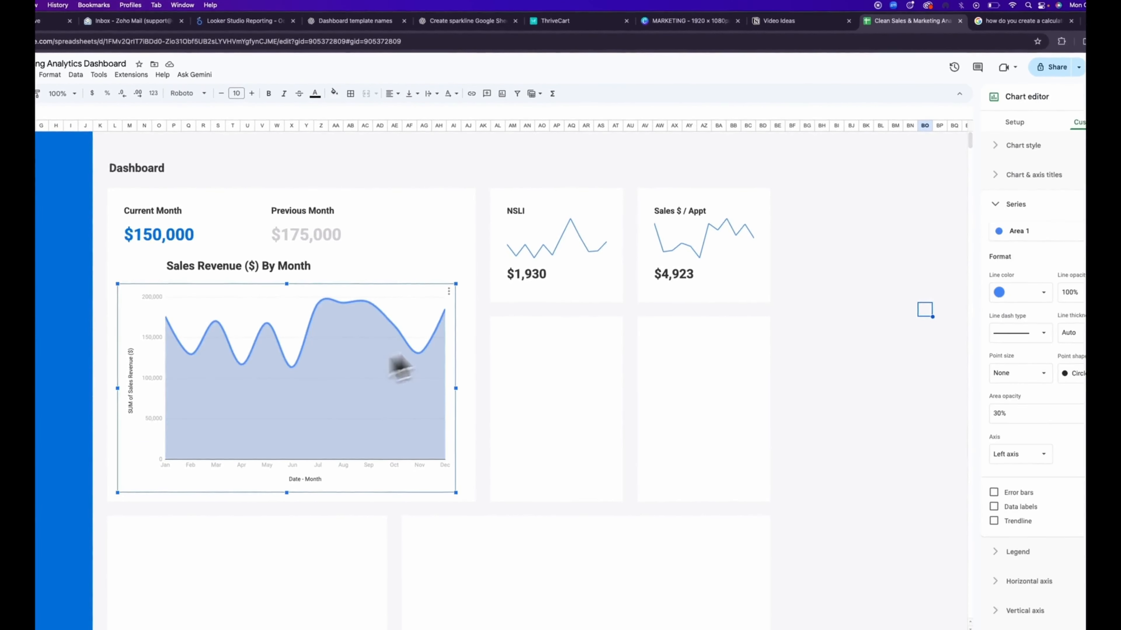
left_click(1019, 146)
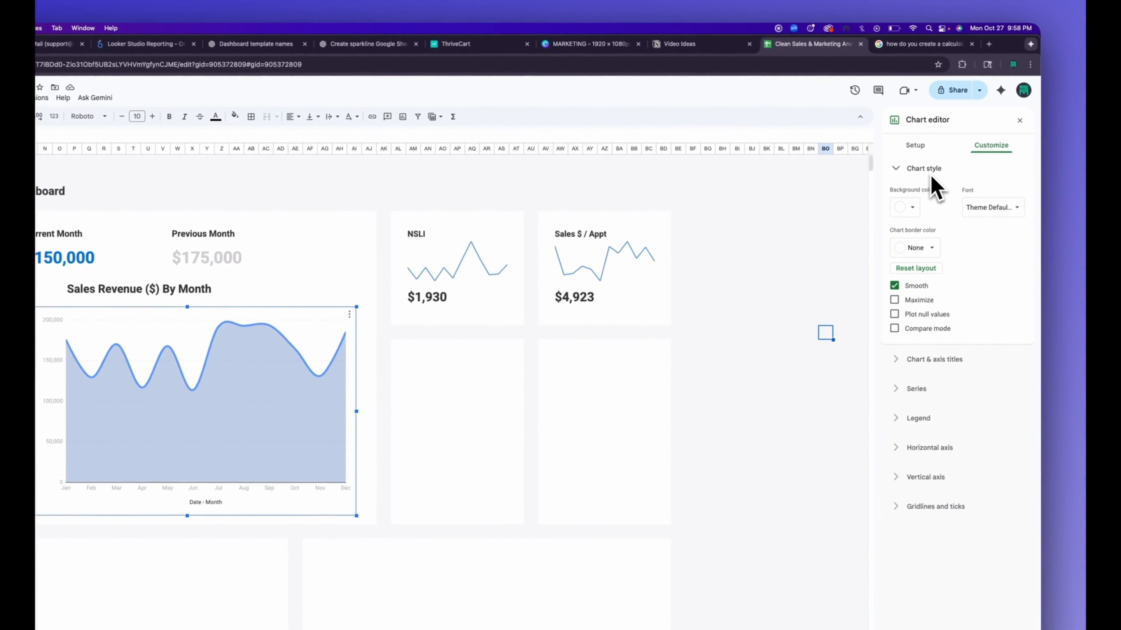
left_click(929, 173)
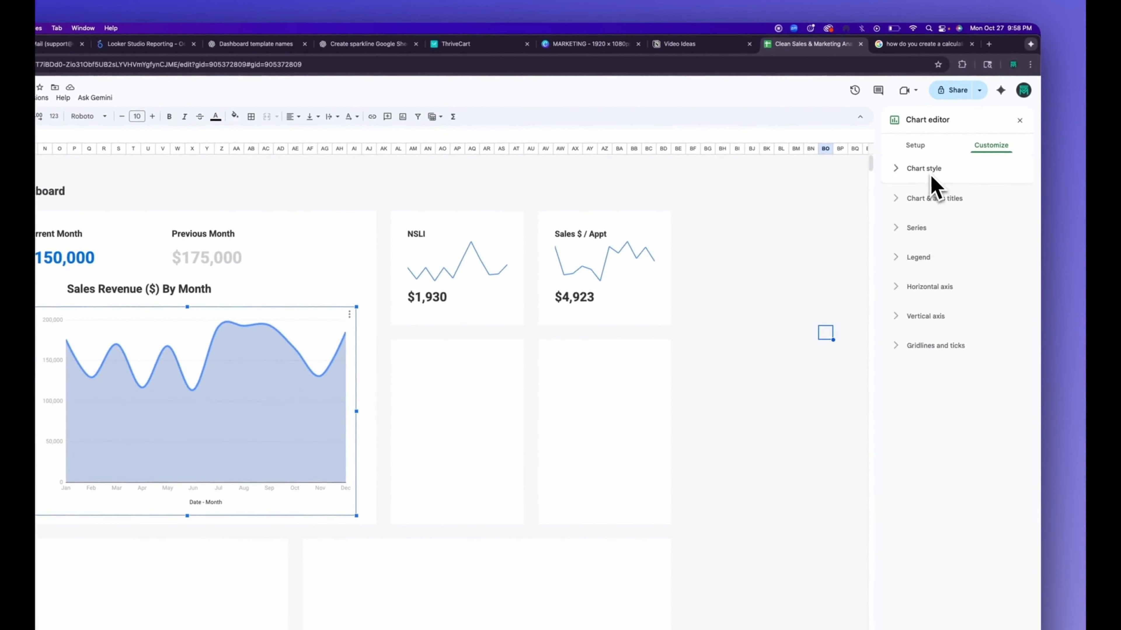
left_click(929, 173)
left_click(921, 149)
left_click(927, 184)
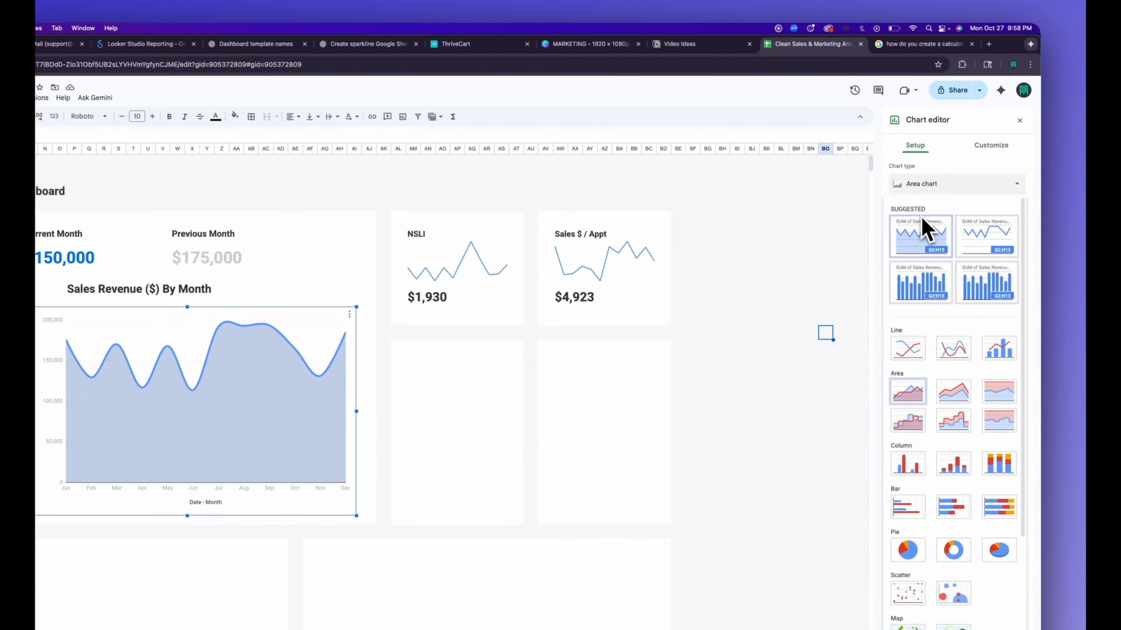
left_click(950, 352)
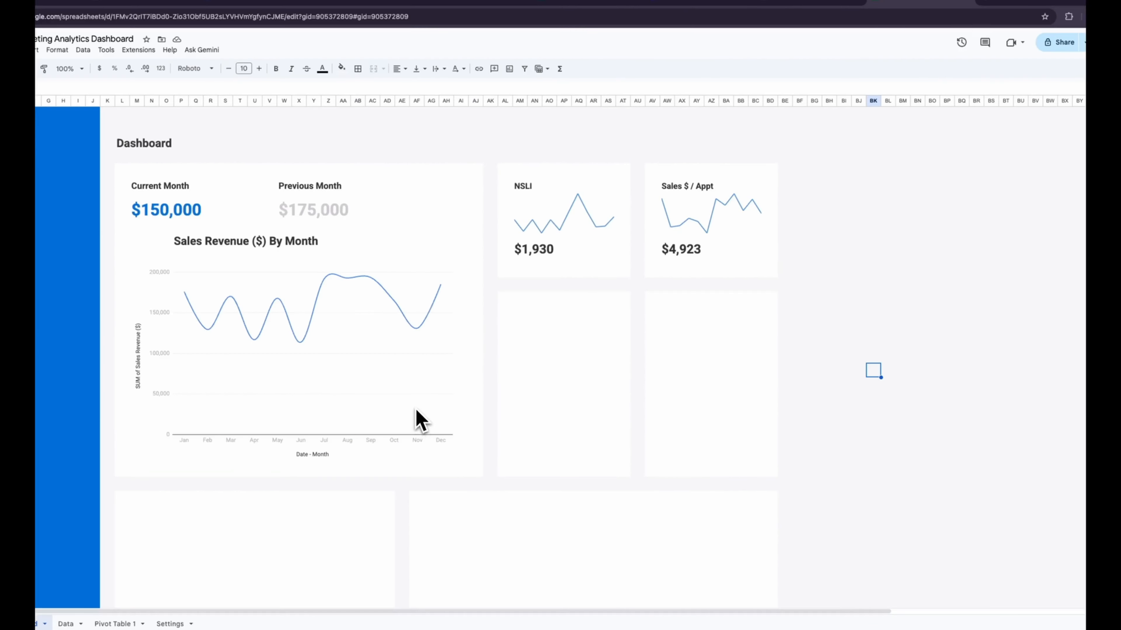
left_click(415, 408)
double_click(367, 293)
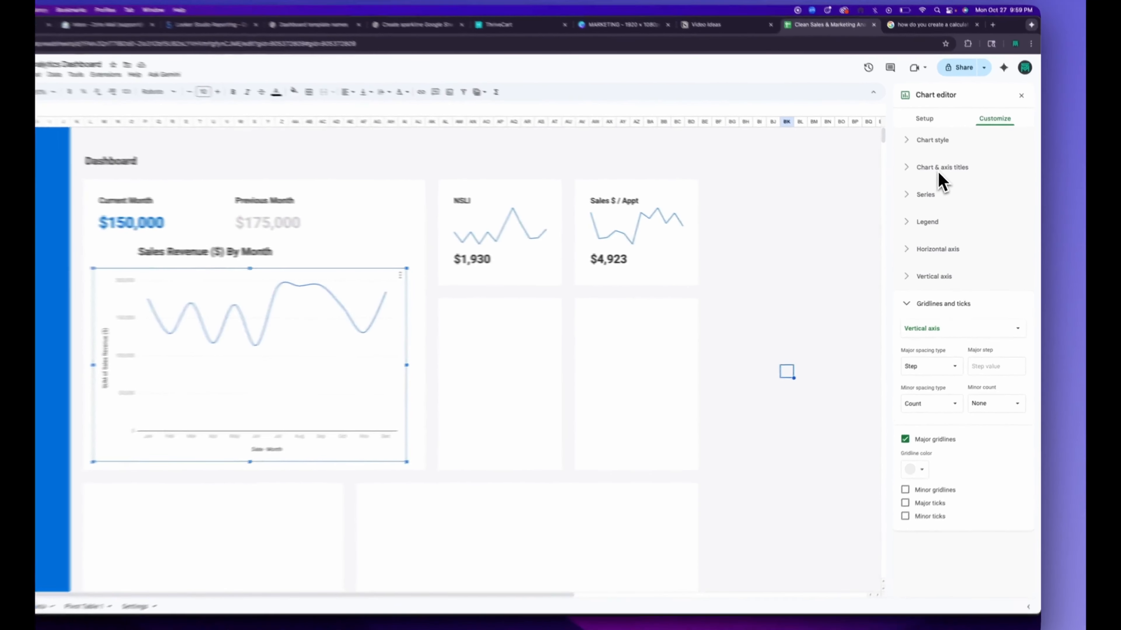
left_click(954, 183)
left_click(929, 163)
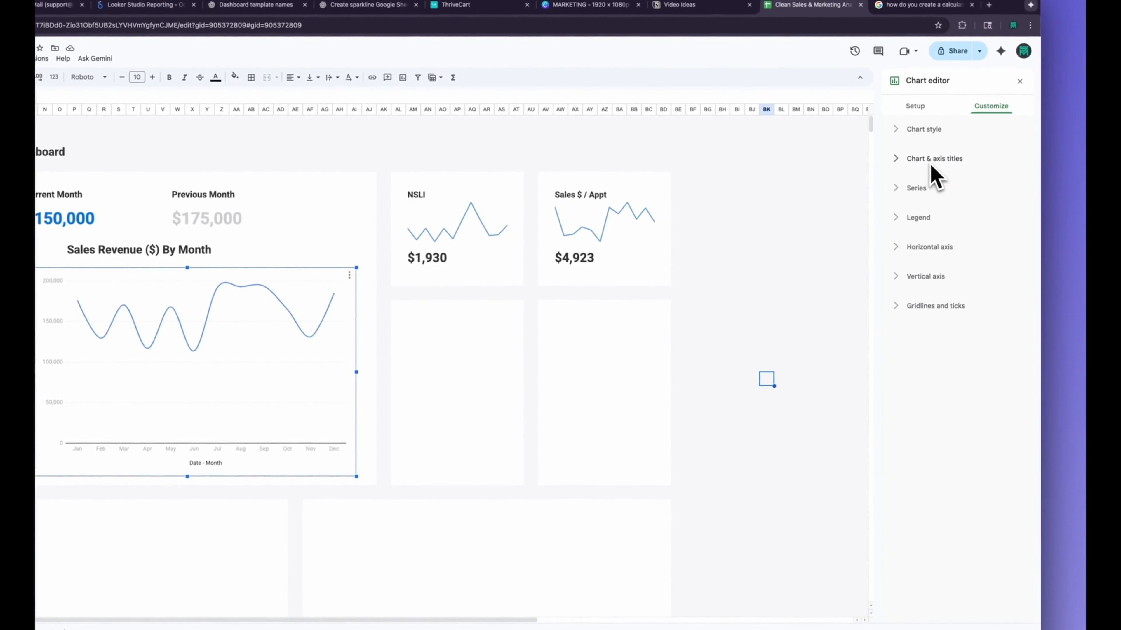
left_click(810, 297)
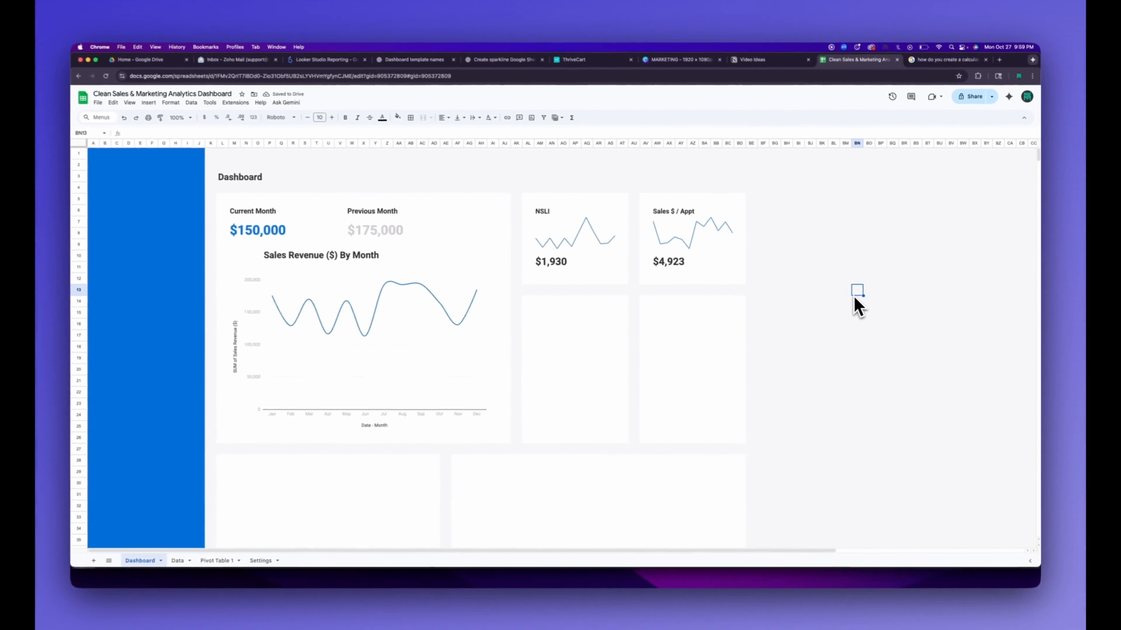
Step: Delete the leading spaces from the "Sales Revenue ($) By Month" heading
left_click(113, 257)
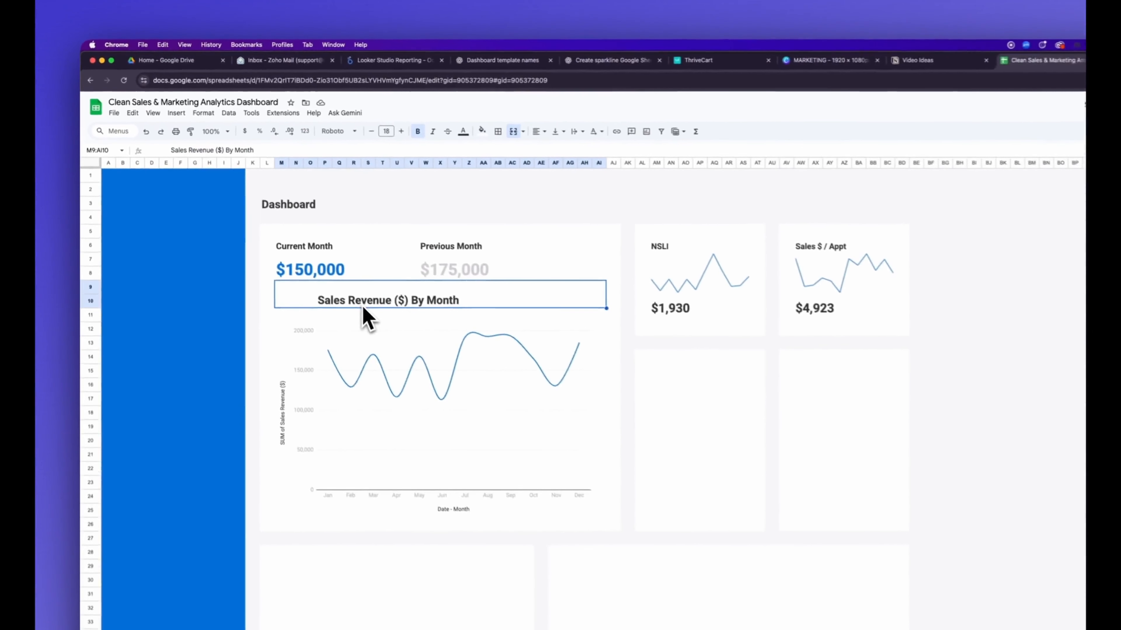
left_click_drag(171, 150, 112, 152)
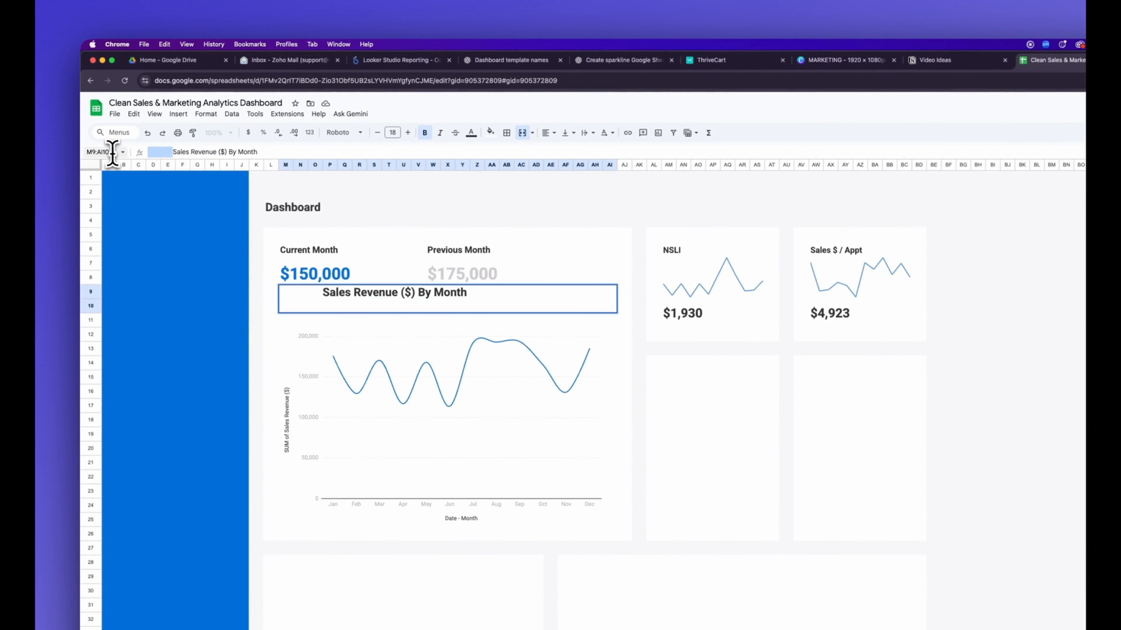
key("BackSpace")
key("Return")
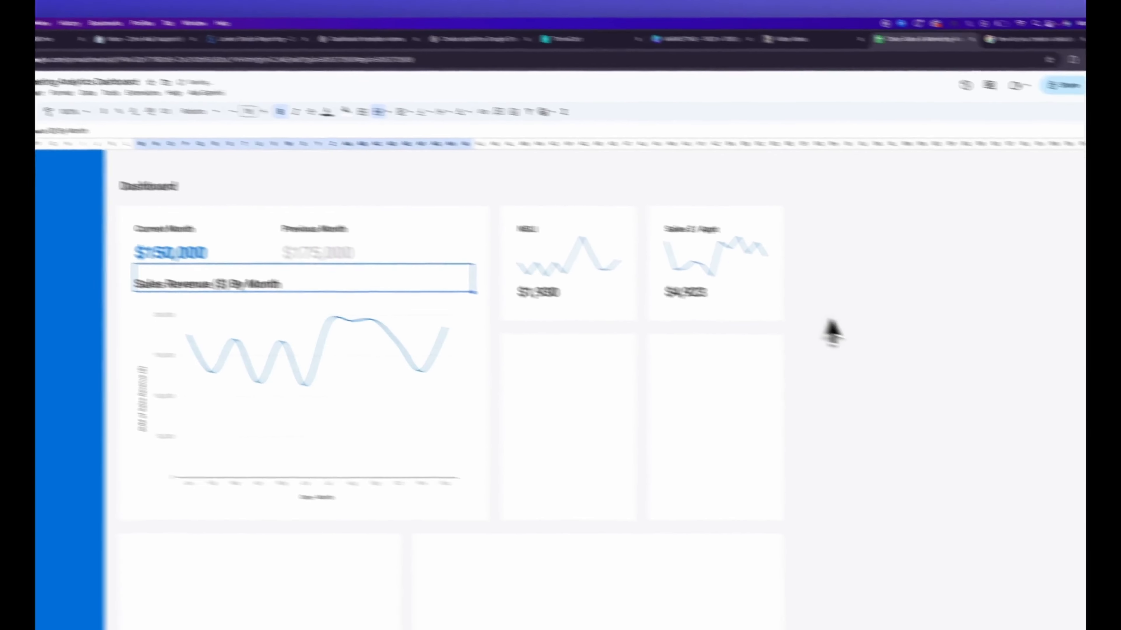
left_click(1010, 349)
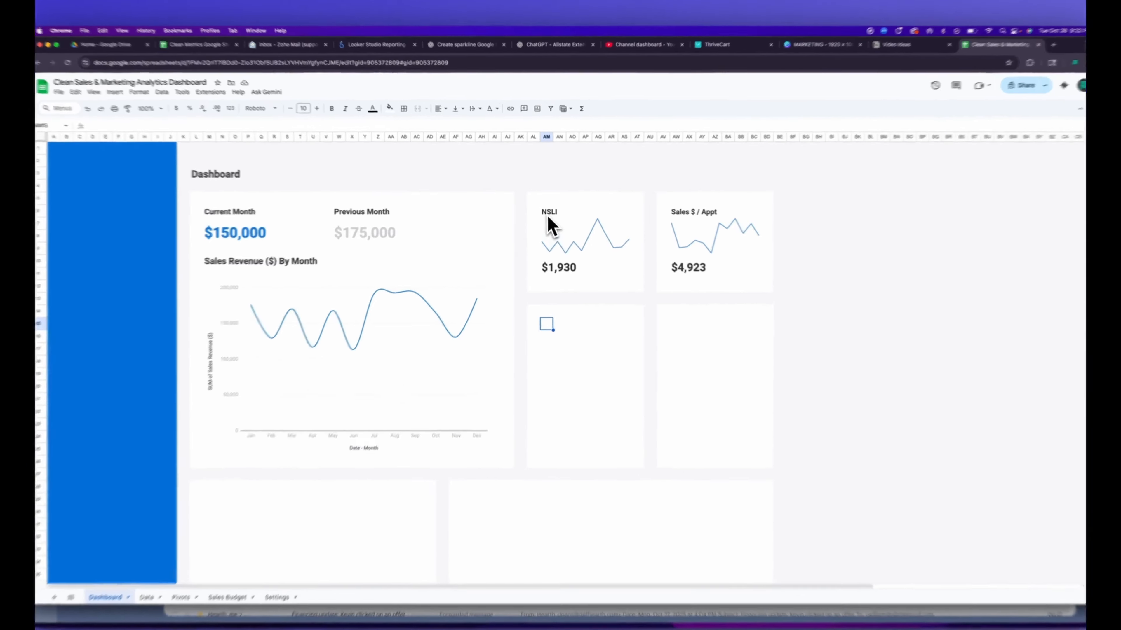
Step: Copy the NSLI card heading into the empty card directly below it and retitle the copy "Sales vs. Budget"
left_click(549, 213)
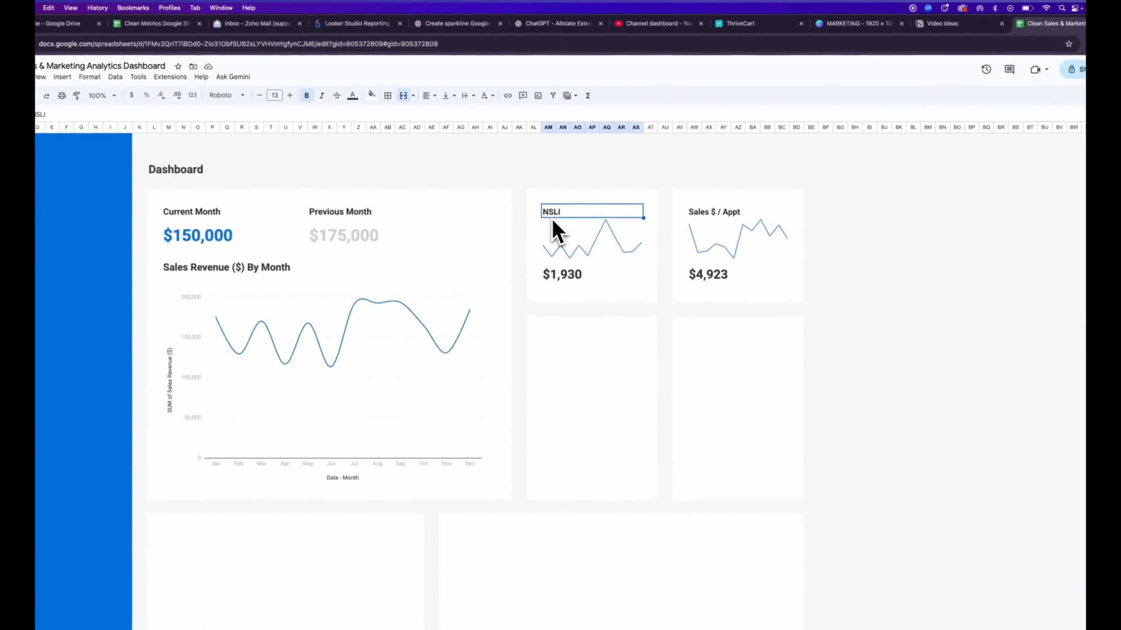
key("cmd+c")
left_click(549, 340)
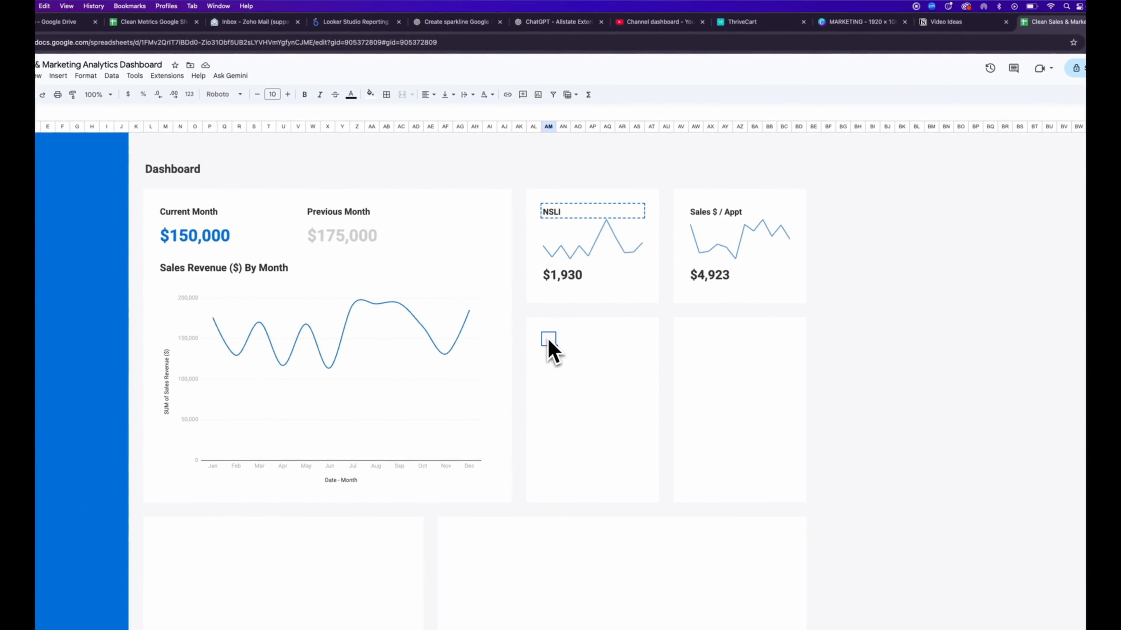
key("cmd+v")
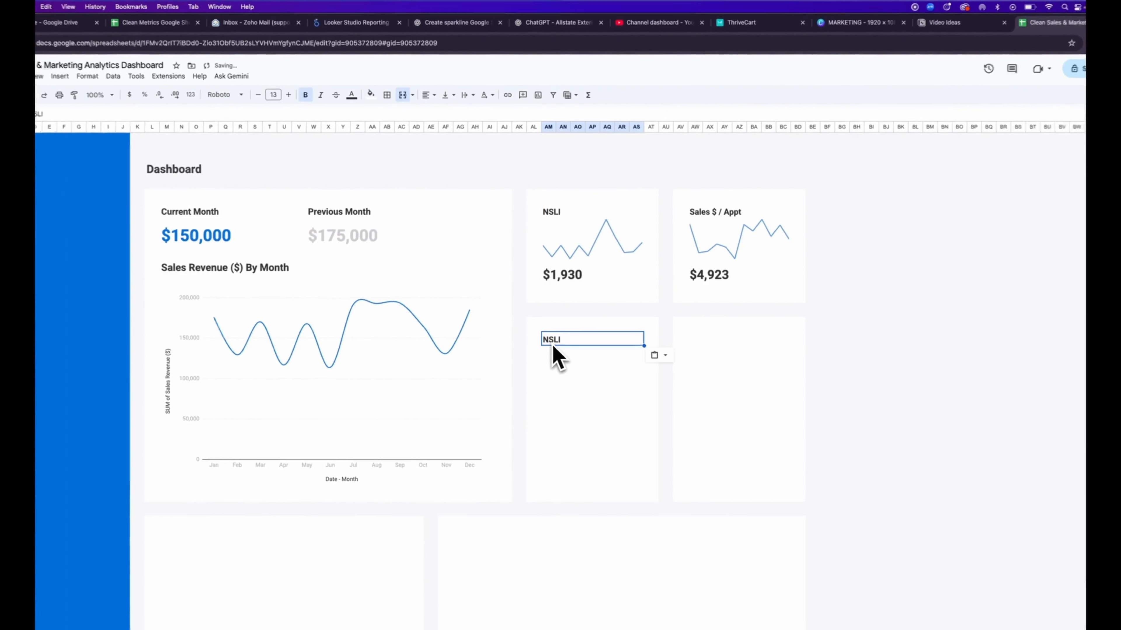
type("Sales ")
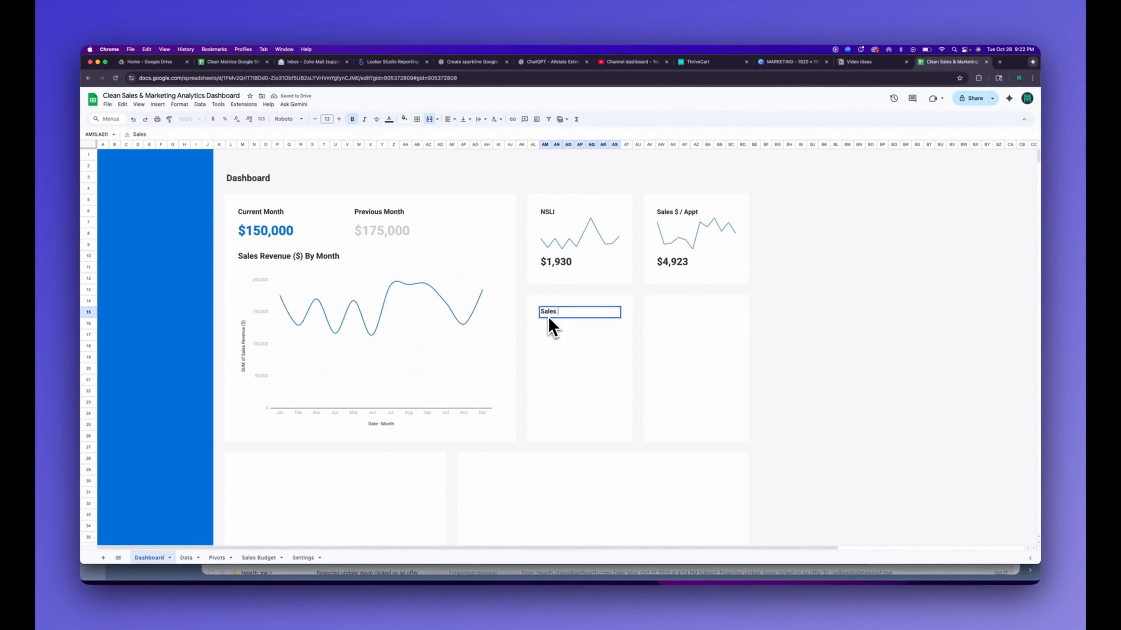
type("vs. Budget")
key("Return")
Step: Copy the "Sales vs. Budget" heading into the empty card below Sales $ / Appt and retitle the copy "NSLI vs. Budget"
left_click(549, 314)
key("cmd+c")
left_click(662, 314)
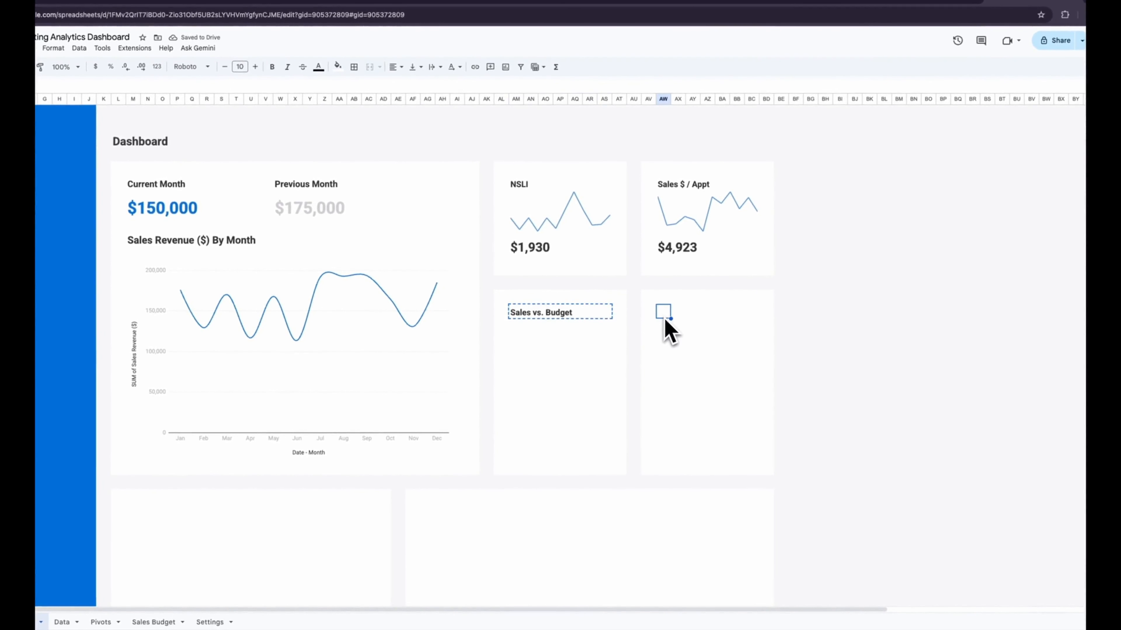
key("cmd+v")
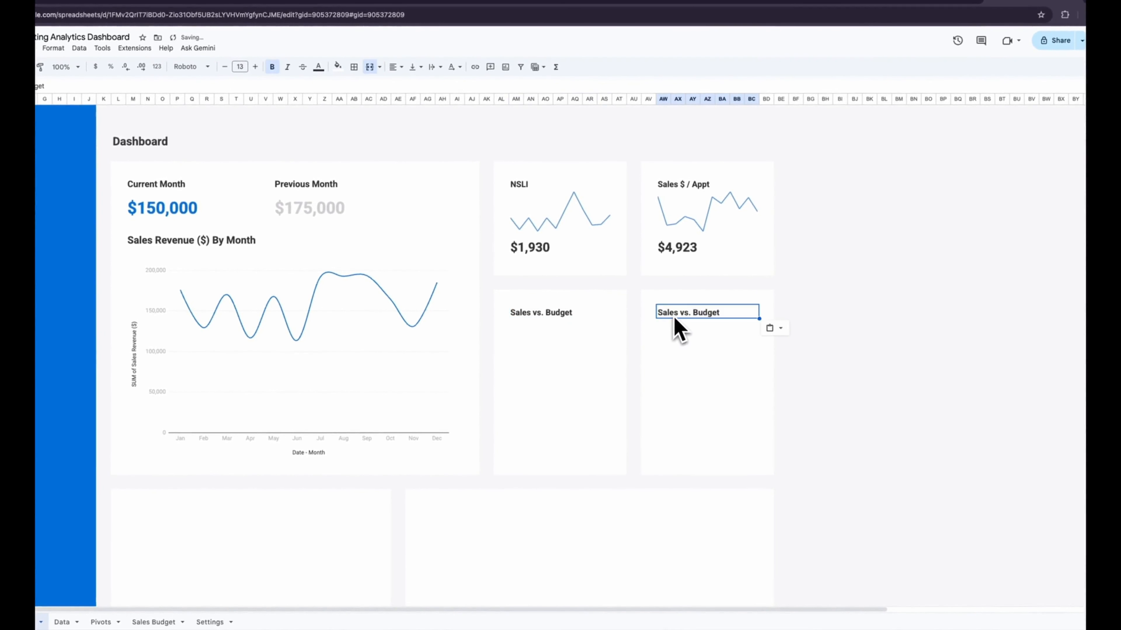
type("NSLI")
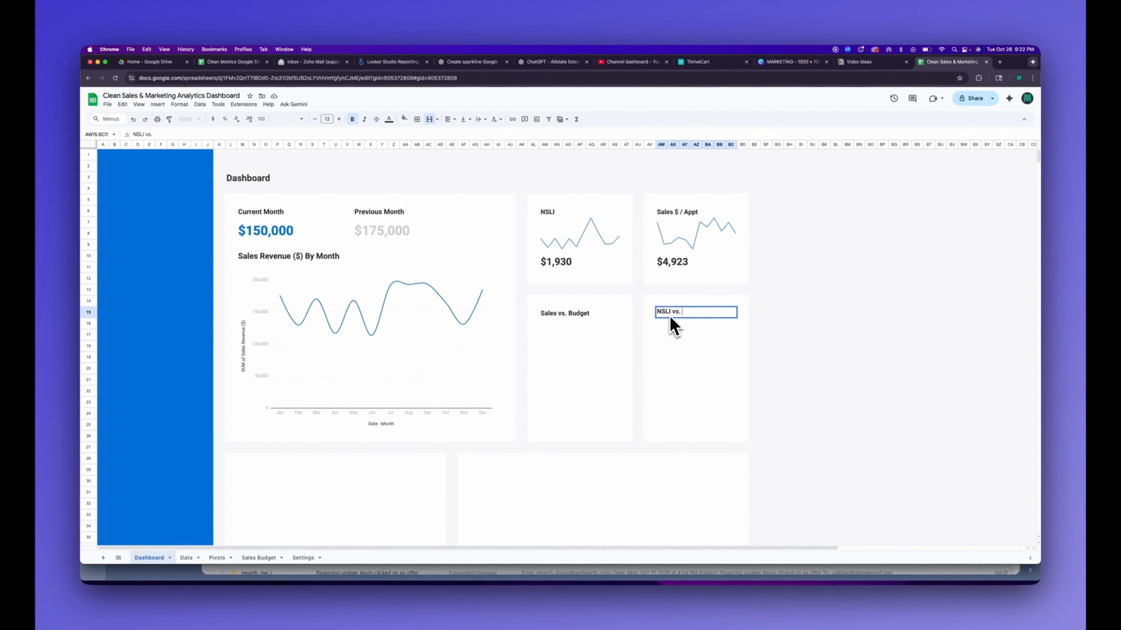
key("Return")
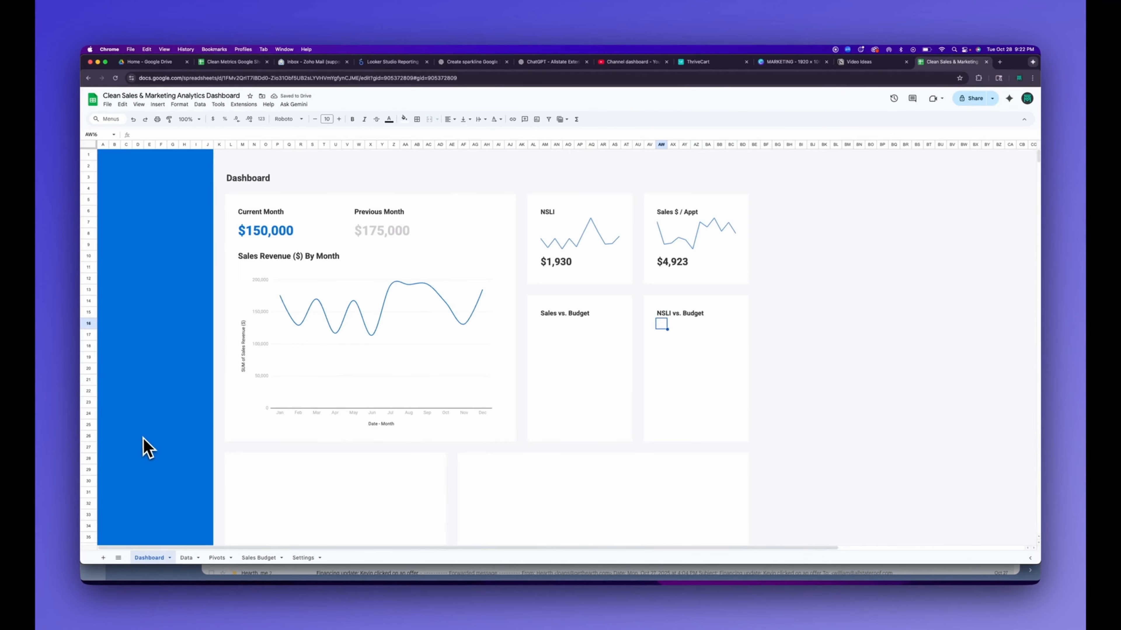
Step: On the Sales Budget sheet, begin a SUMIF in the January Actual cell C3 with range Pivots!A2:A13 and criterion A3
left_click(256, 558)
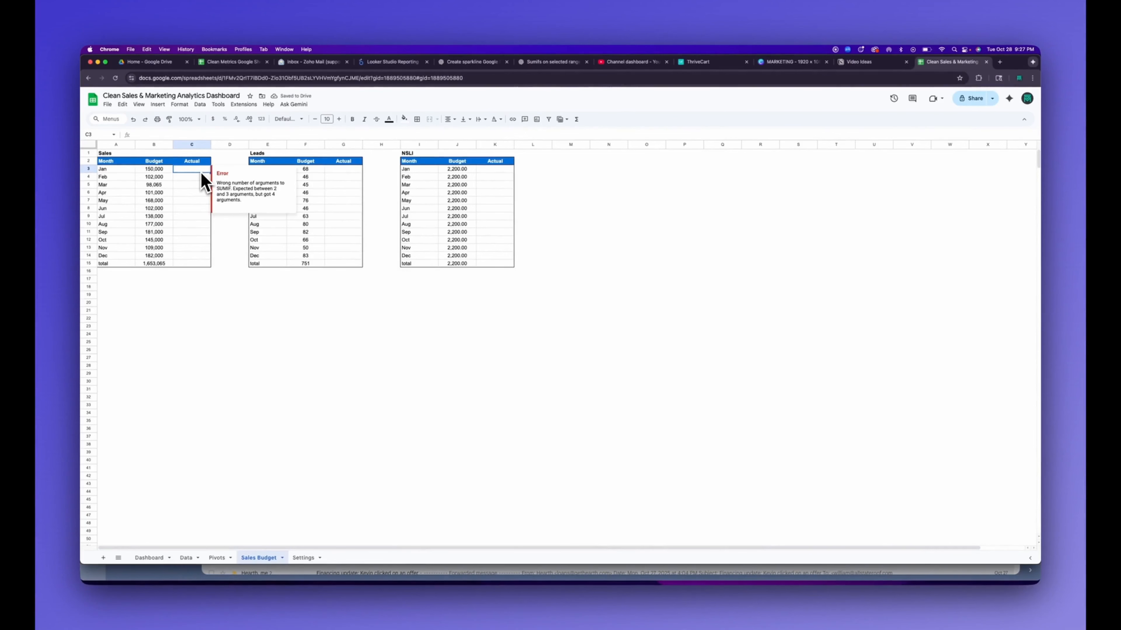
type("=sumif(")
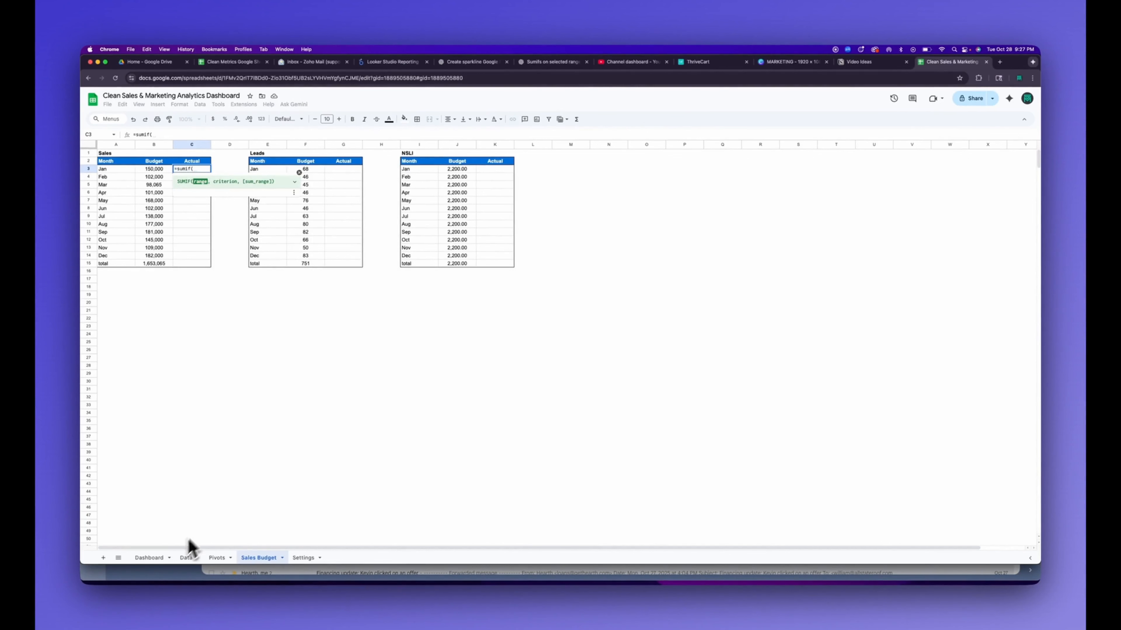
left_click(221, 560)
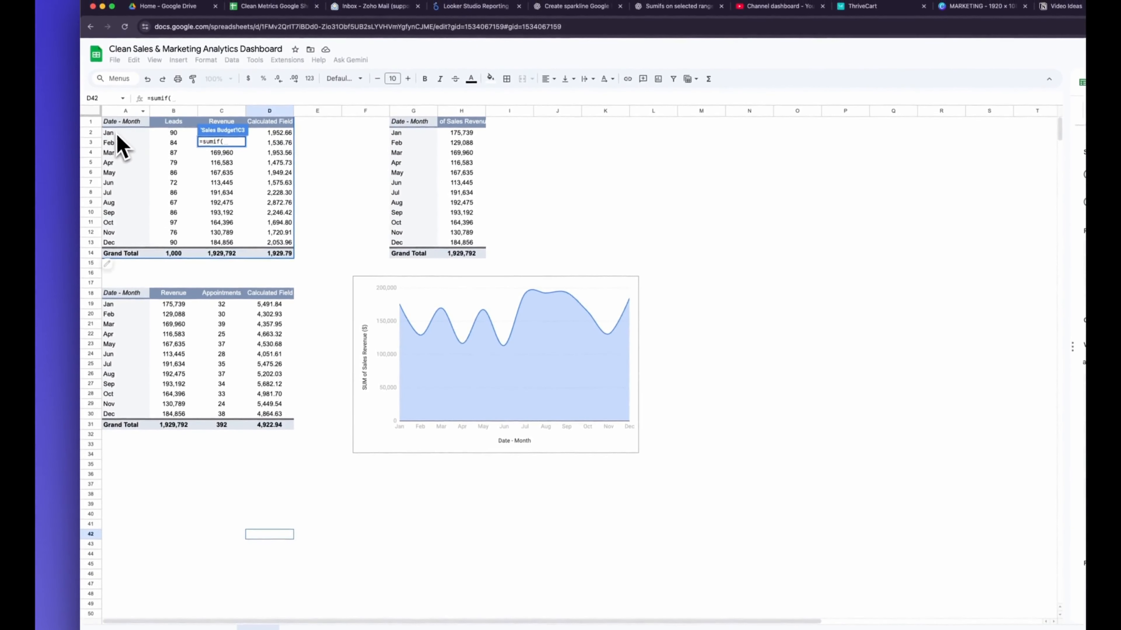
left_click_drag(117, 137, 116, 244)
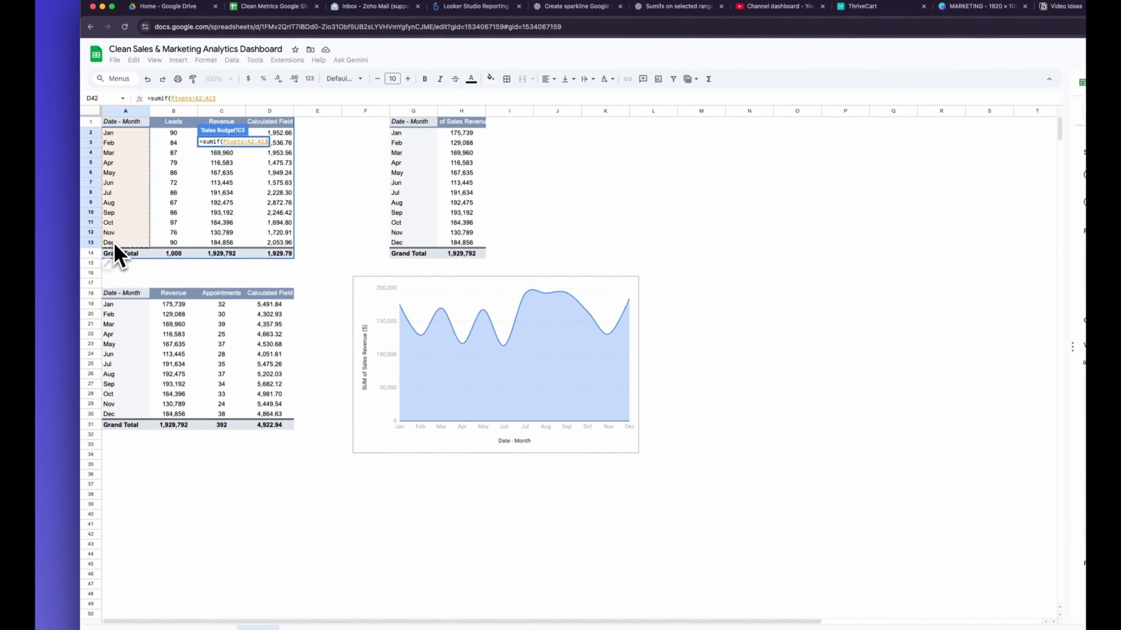
type(",")
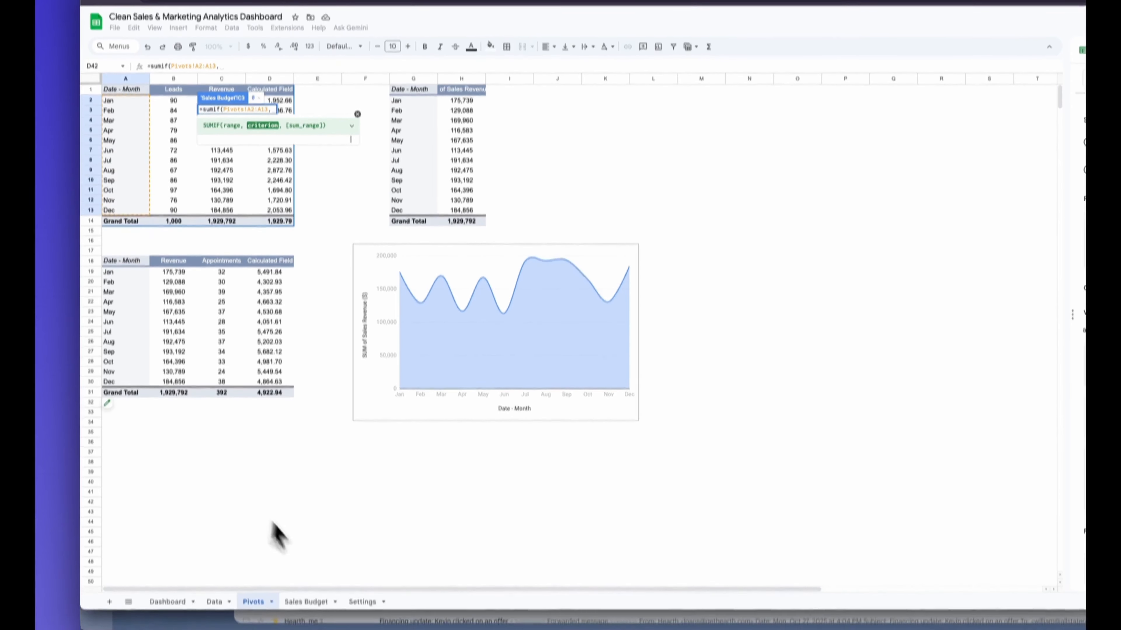
left_click(314, 587)
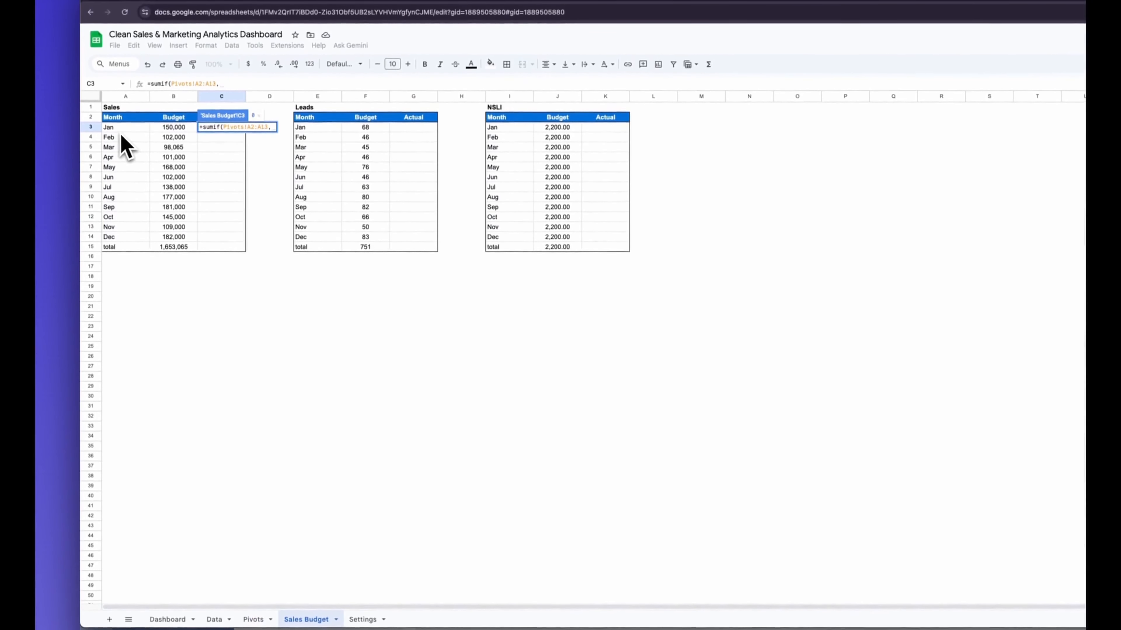
left_click(120, 121)
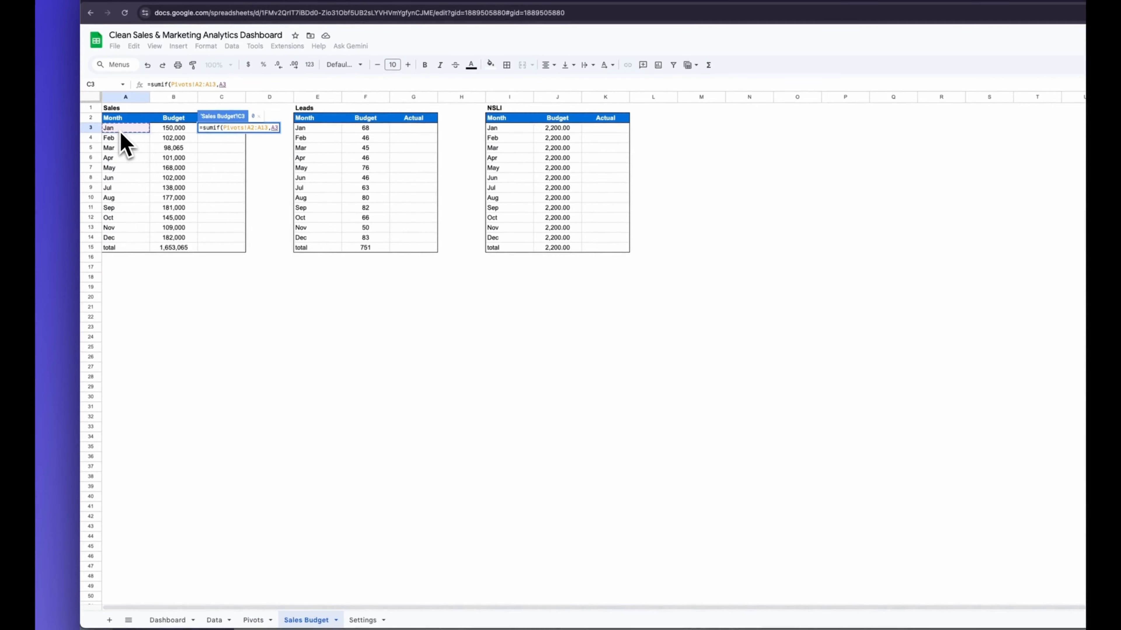
type(",")
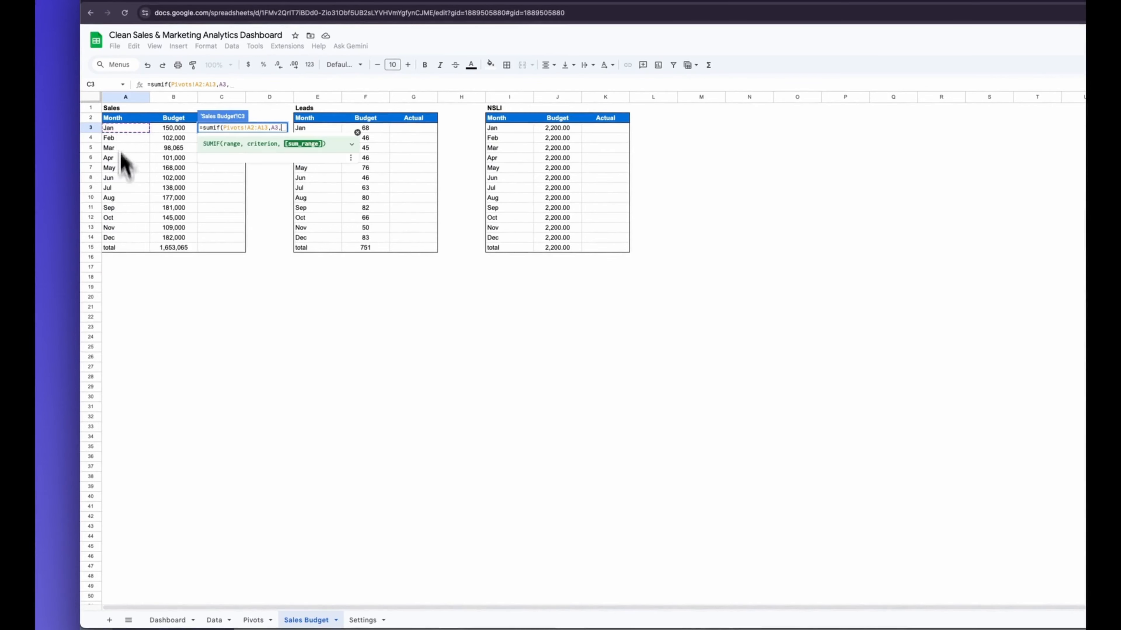
Step: Complete the January Actual SUMIF formula with the pivot's monthly revenue, Pivots!C2:C13, as the sum range
left_click(253, 620)
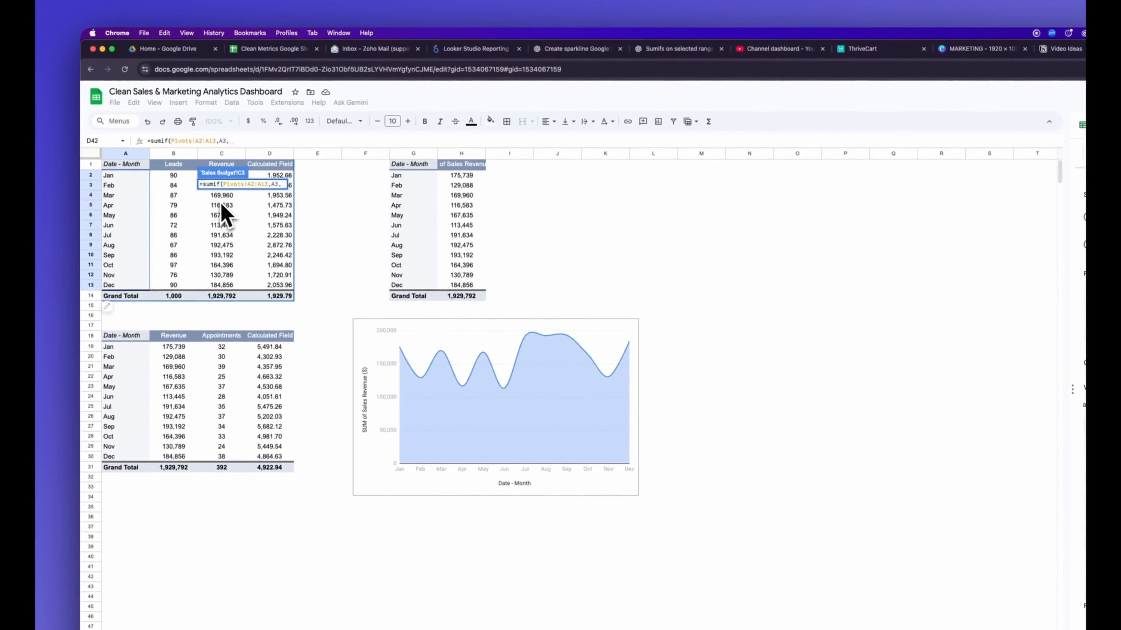
left_click(222, 197)
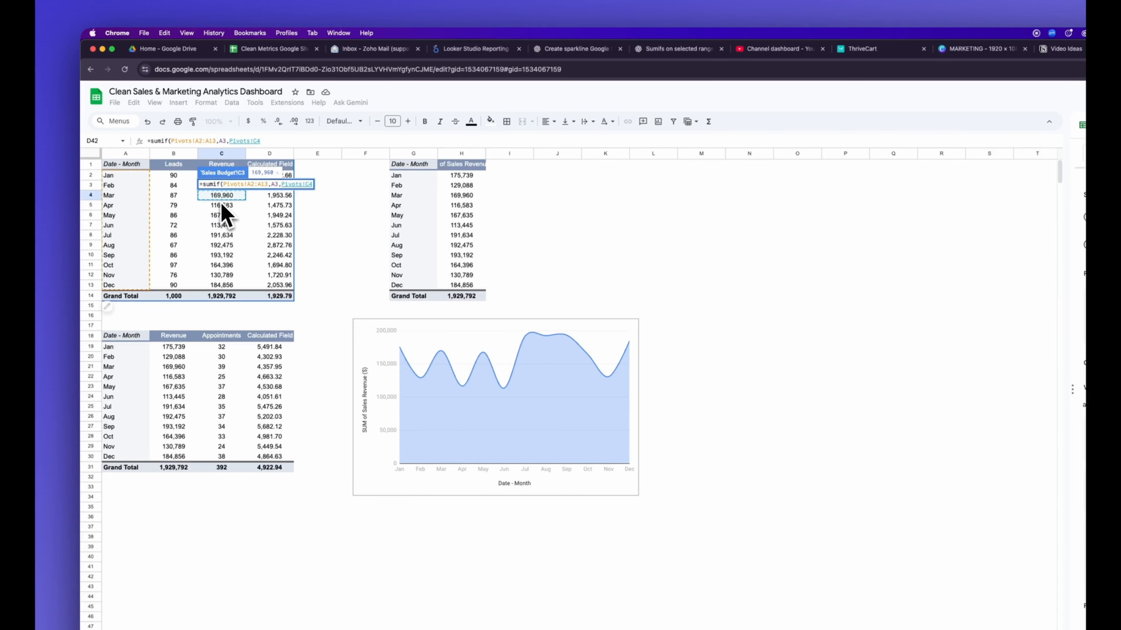
key("Up")
key("Up")
key("shift+Down")
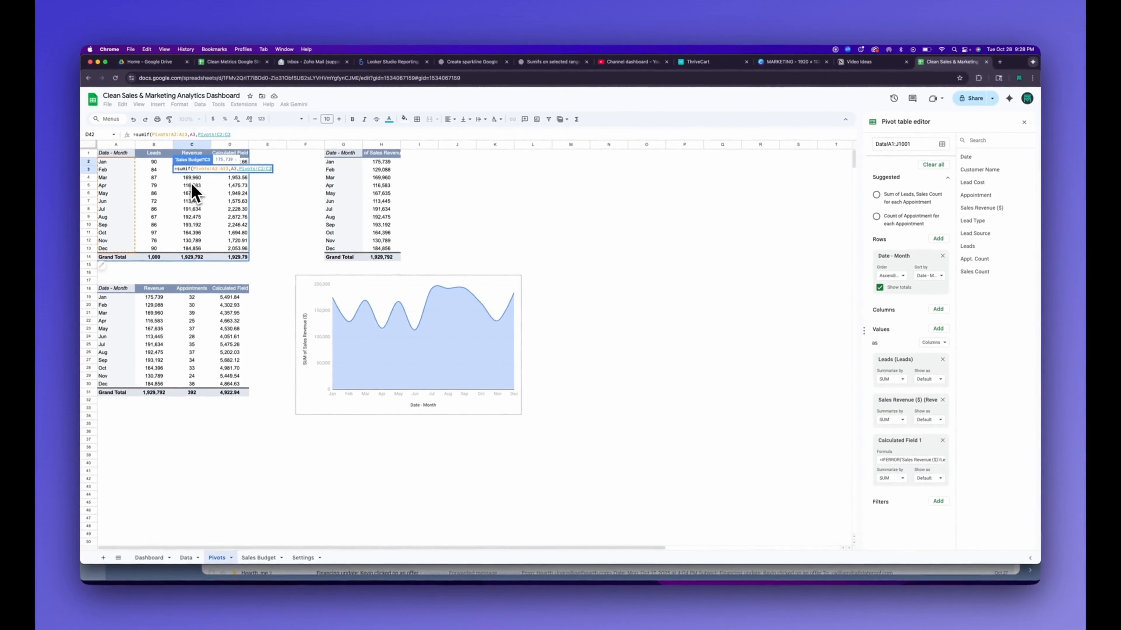
key("shift+Down")
key("shift+Down")
key("shift+Down")
key("shift+Down")
key("shift+Down")
key("shift+Down")
key("shift+Down")
key("shift+Down")
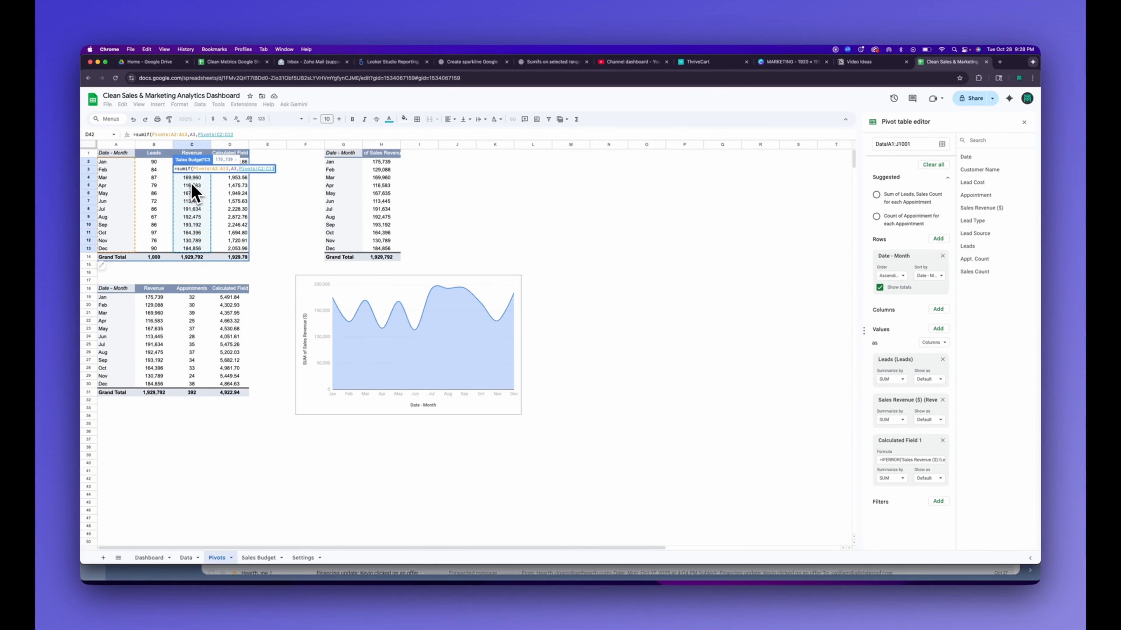
type(")")
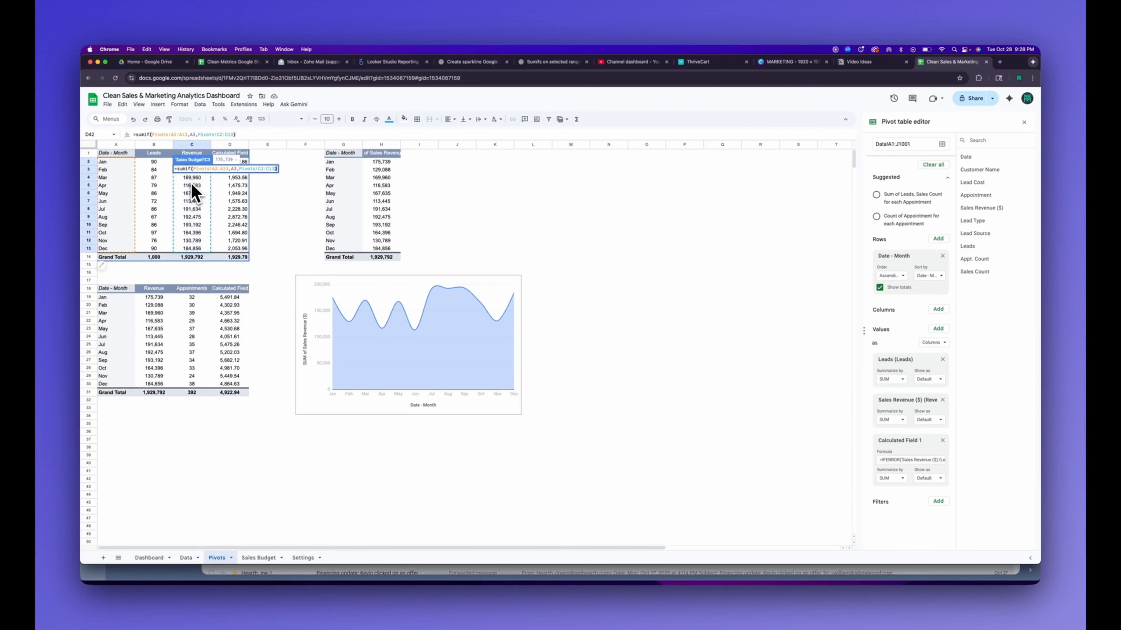
key("Return")
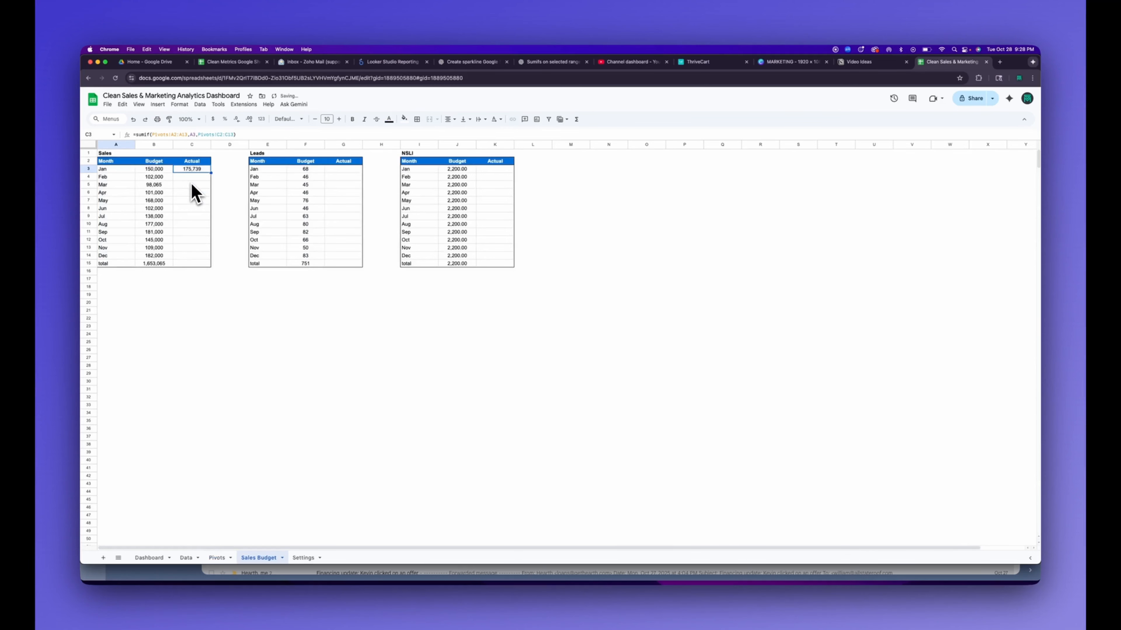
Step: Make both Pivots ranges in the January SUMIF absolute and accept the suggested autofill for the rest of the Sales Actual column
double_click(191, 170)
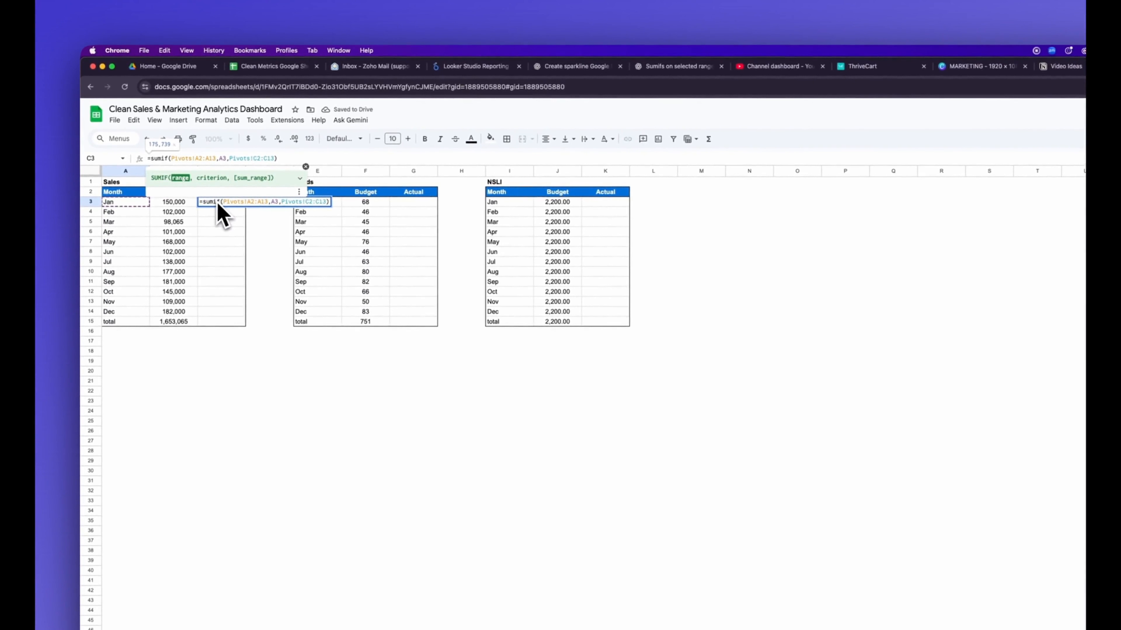
key("F4")
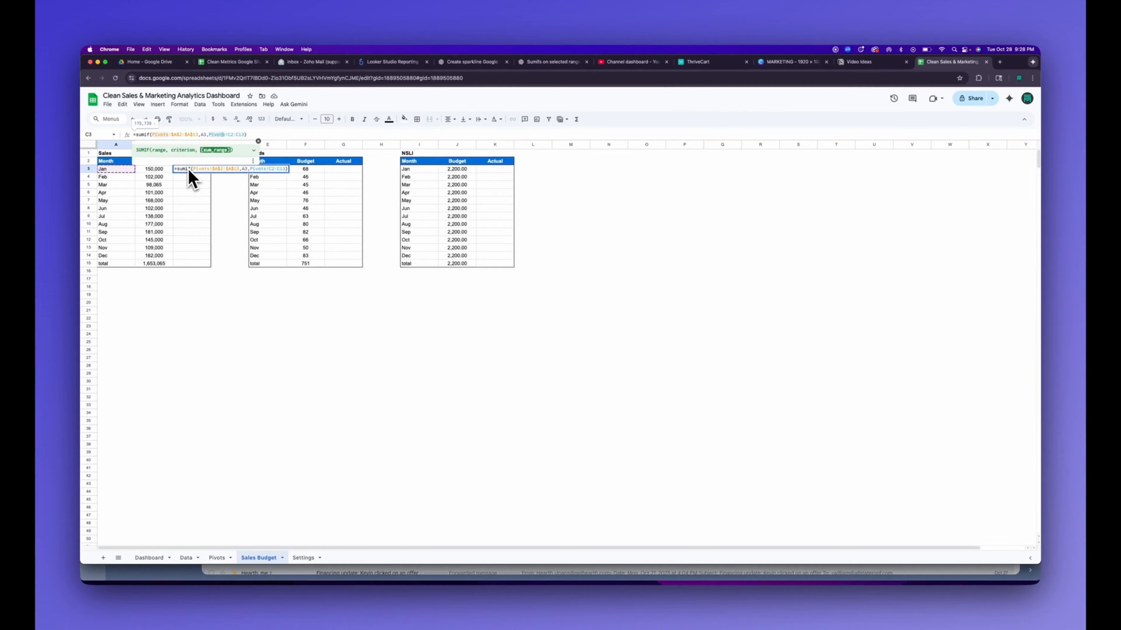
key("Return")
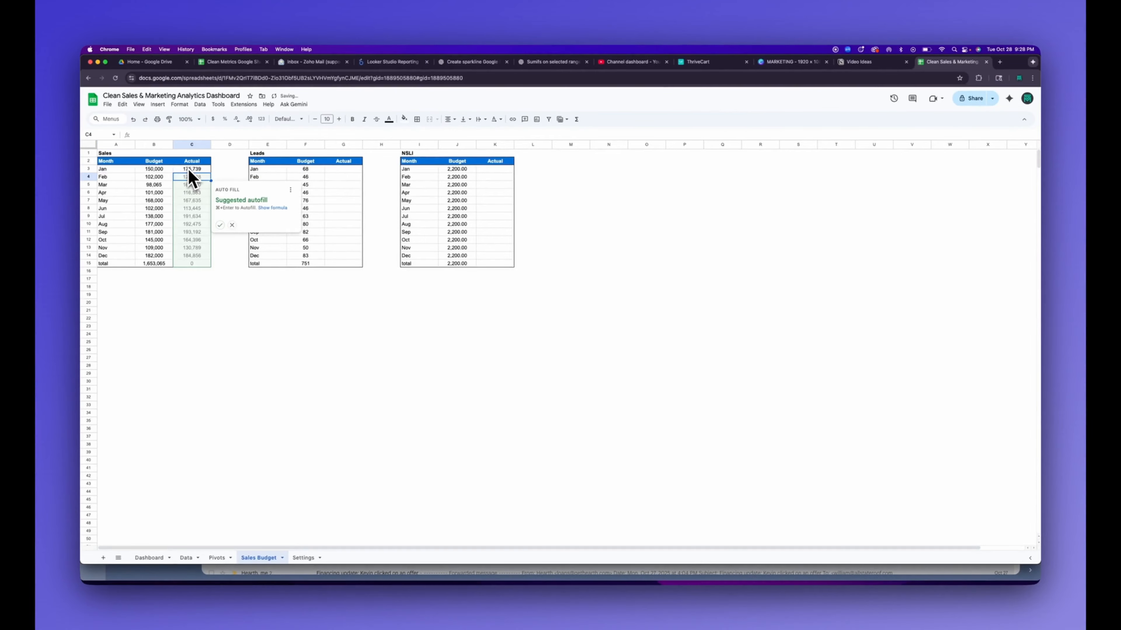
left_click(219, 225)
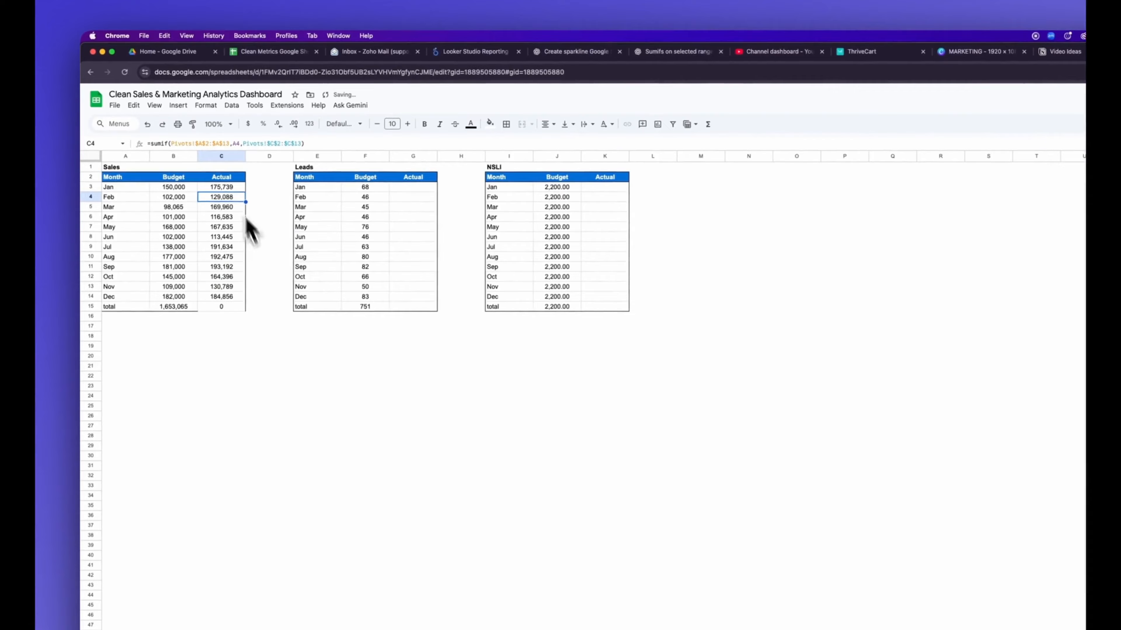
Step: Replace the Sales table's Actual total in C15 with a SUM of C3:C14
left_click(233, 309)
type("=sum(")
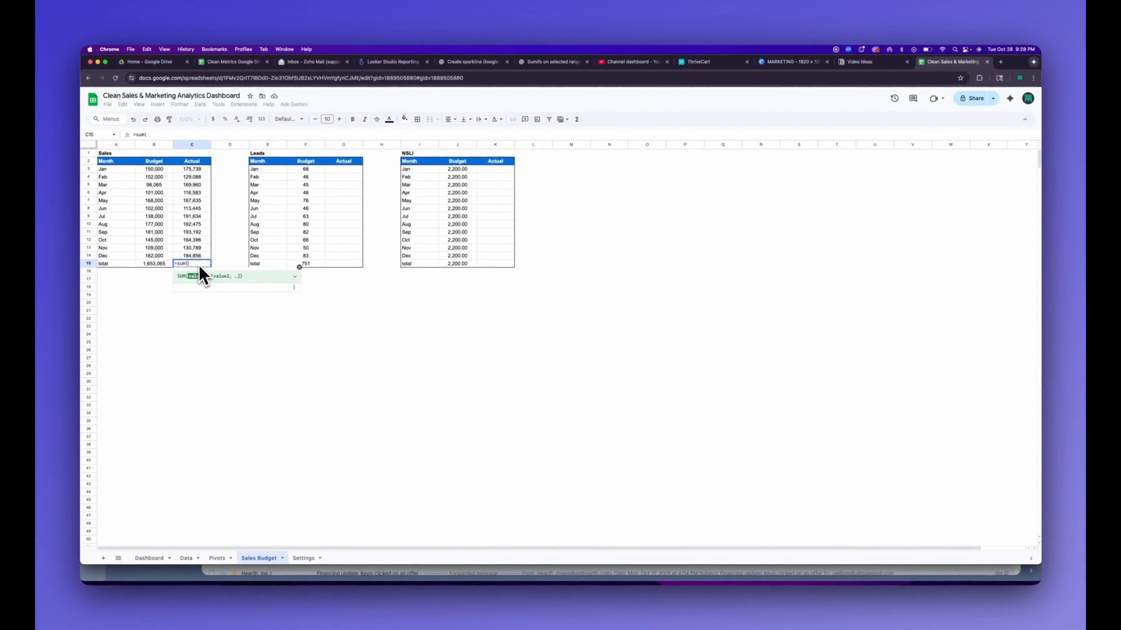
key("Tab")
key("Return")
Step: Apply an outer border around the Sales table, range A2:C15
key("Up")
key("shift+Up")
key("shift+Up")
key("shift+Up")
key("shift+Up")
key("shift+Up")
key("shift+Up")
key("shift+Up")
key("shift+Up")
key("shift+Up")
key("shift+Up")
key("shift+Up")
key("shift+Up")
key("shift+Up")
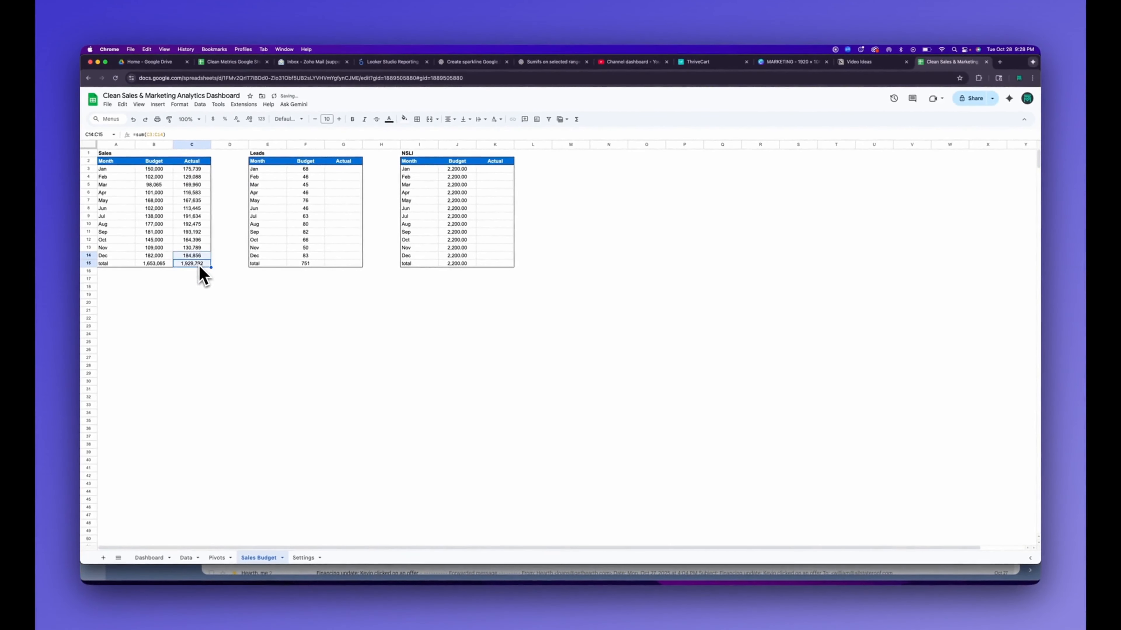
key("shift+Left")
key("shift+Left")
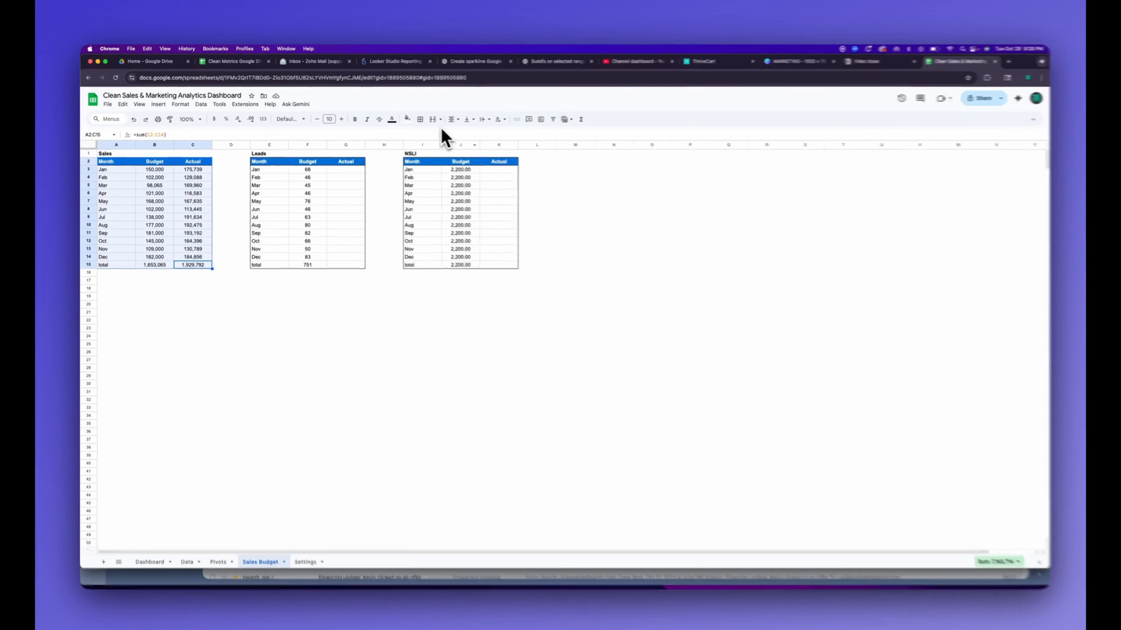
left_click(420, 119)
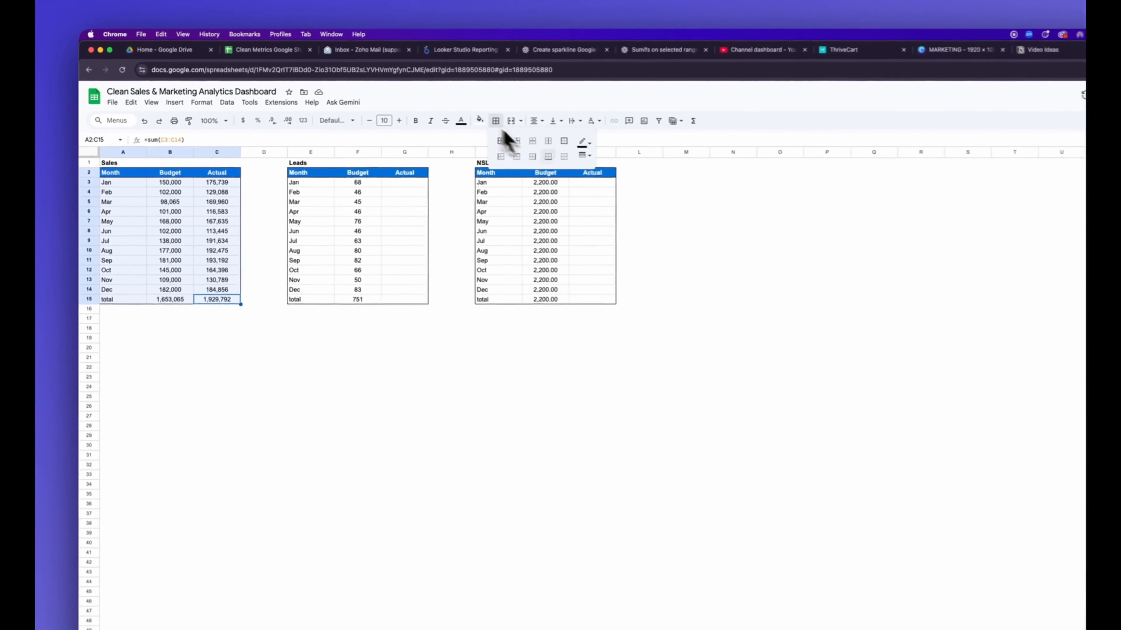
left_click(475, 135)
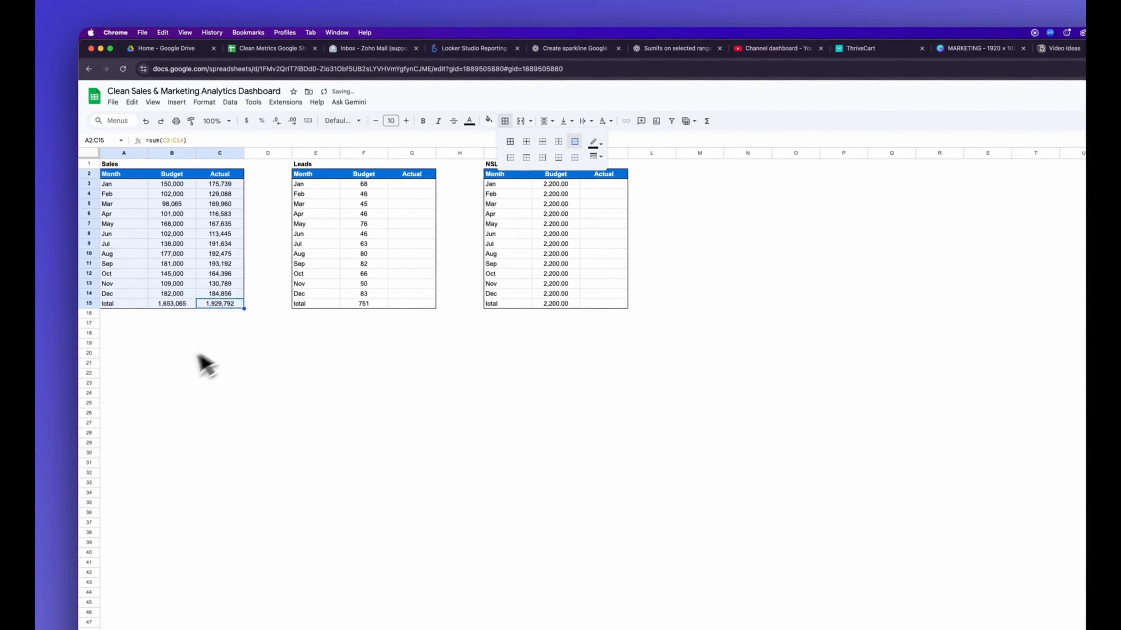
left_click(177, 364)
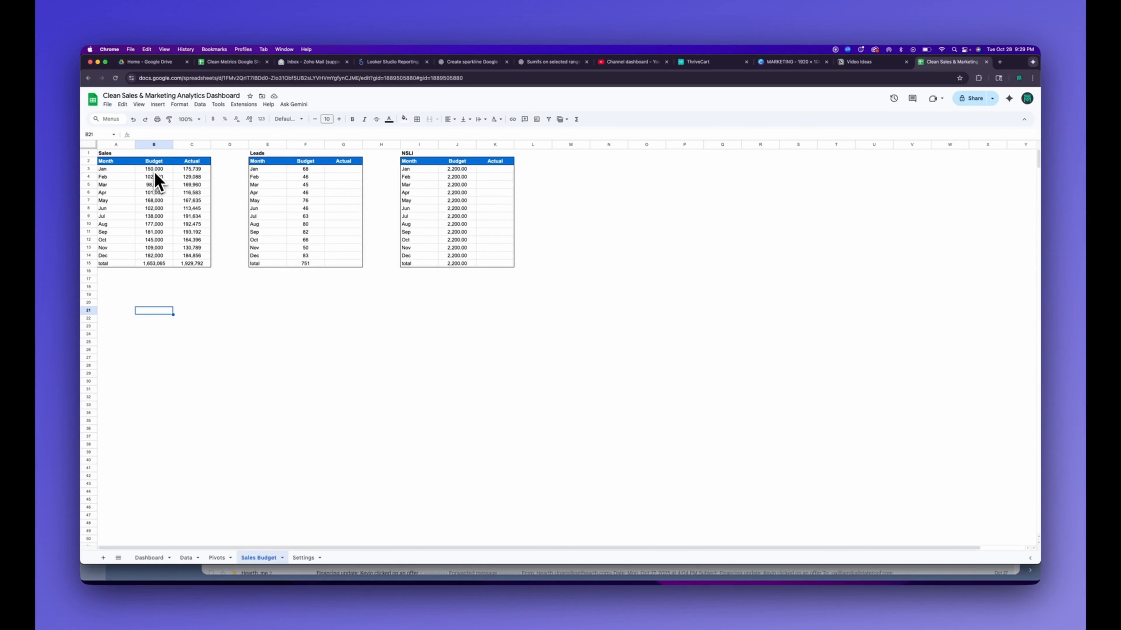
Step: Calculate the share of the sales budget achieved in B17 with the formula =C15/B15
left_click(155, 170)
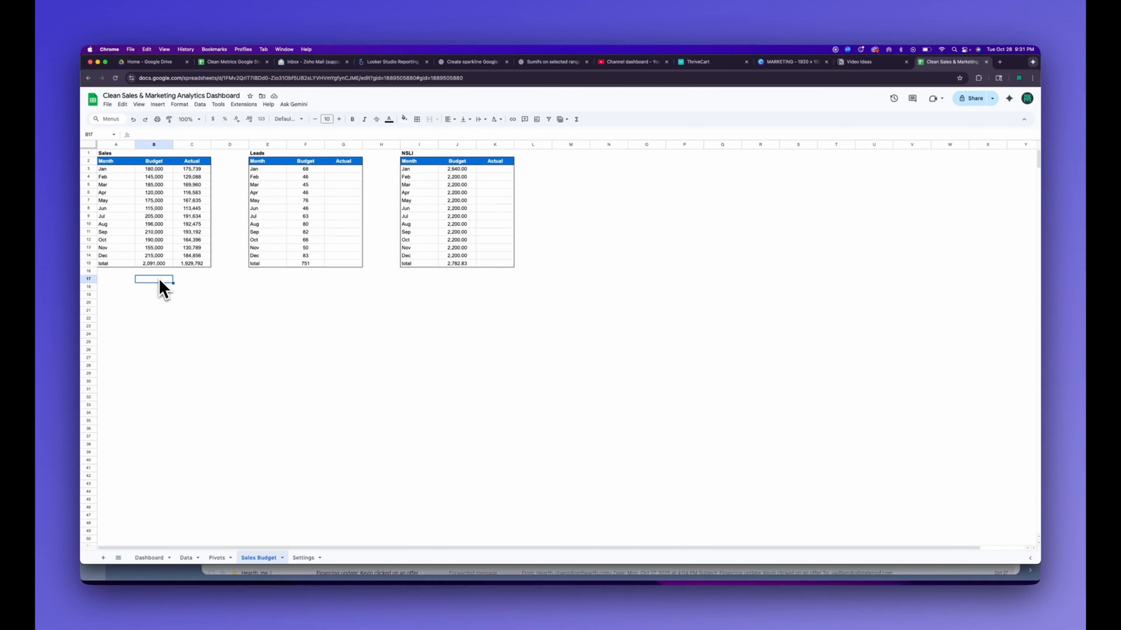
type("=")
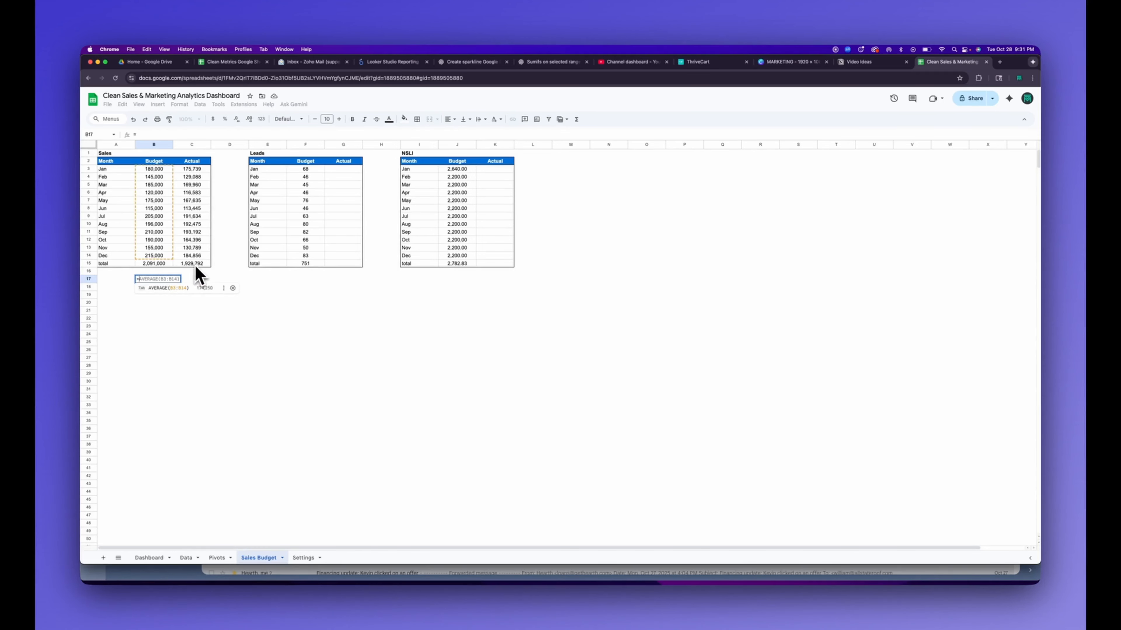
left_click(196, 267)
type("/")
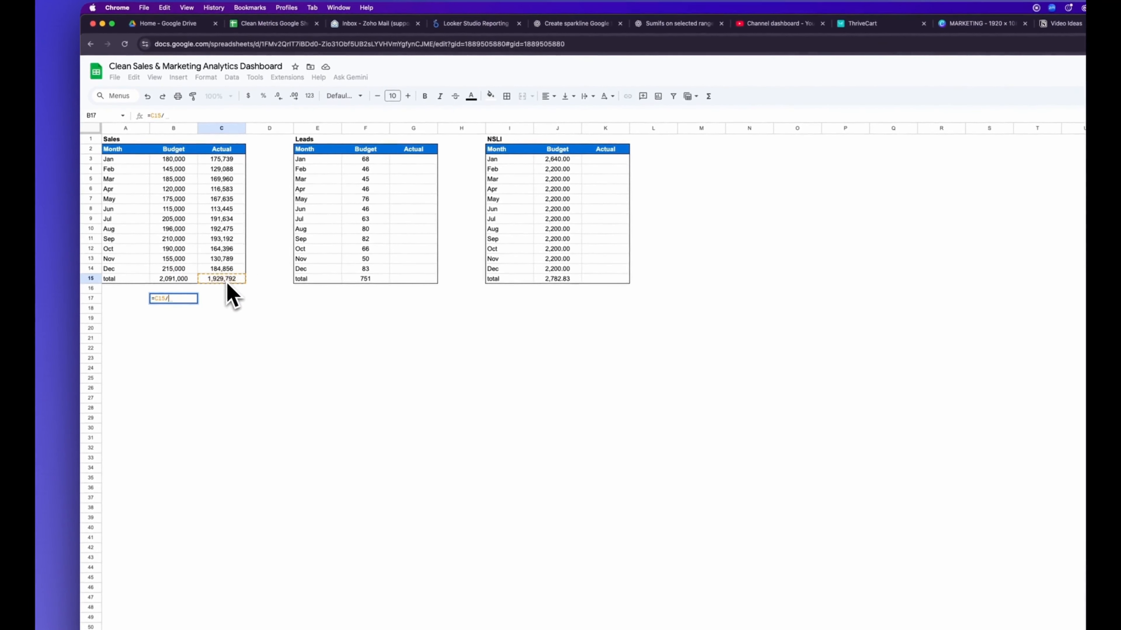
left_click(170, 283)
key("Return")
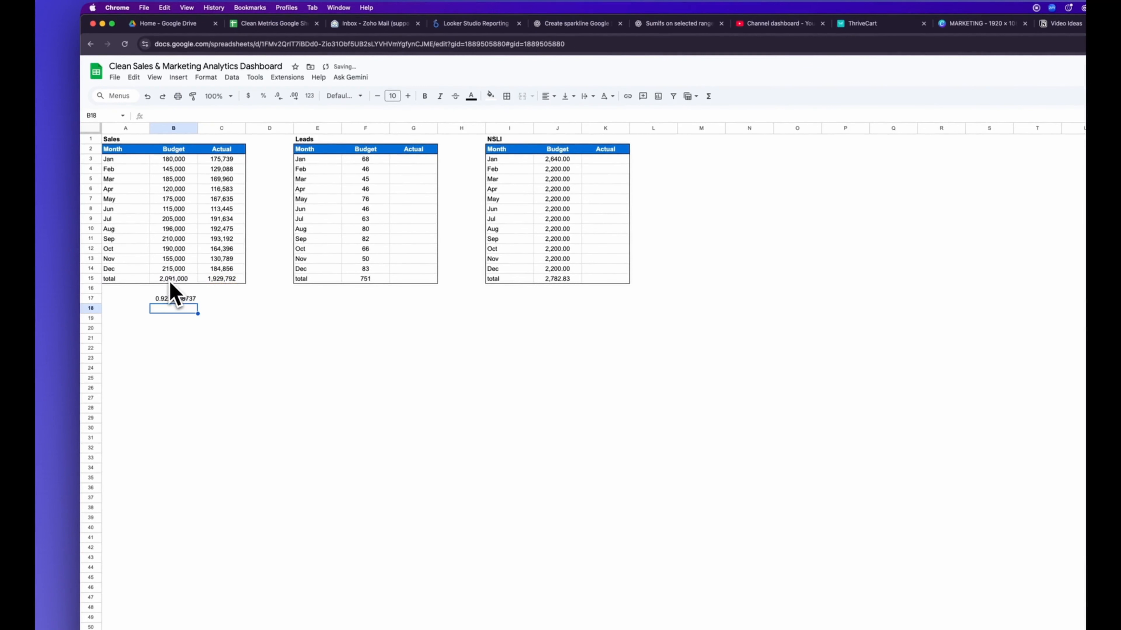
Step: Format the budget achievement ratio in B17 as a percentage and center it in the cell
left_click(174, 298)
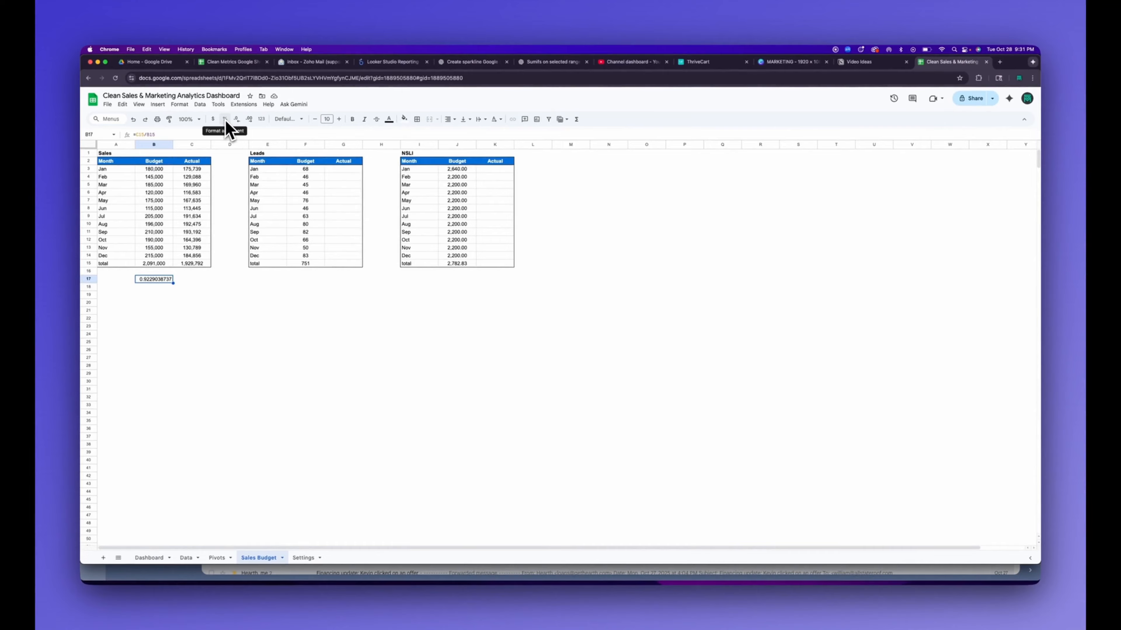
left_click(225, 119)
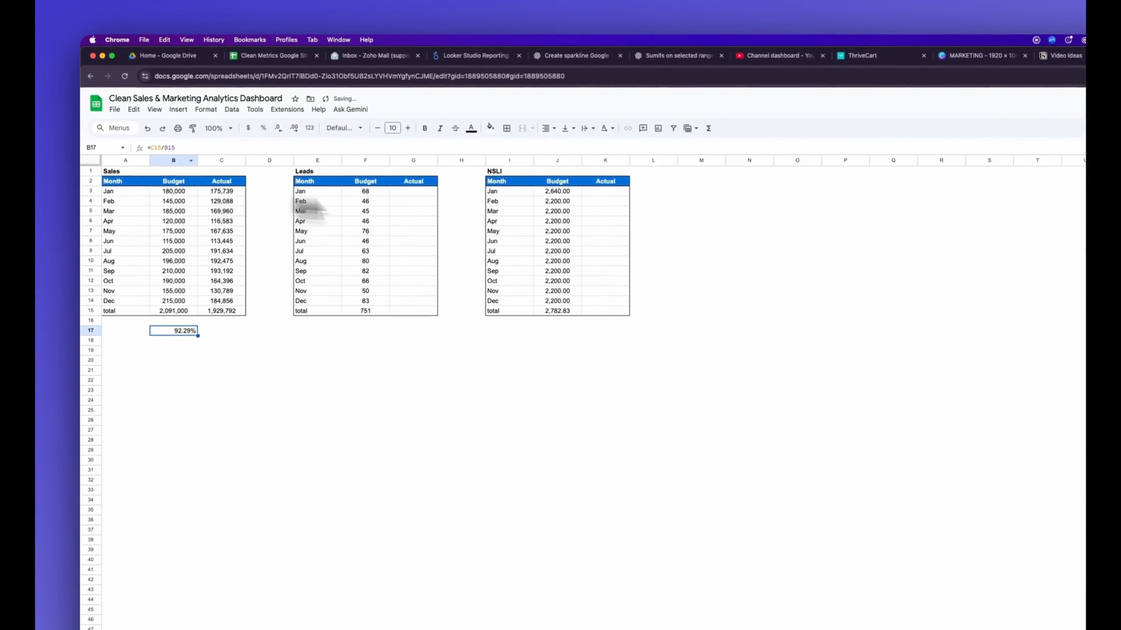
left_click(547, 129)
left_click(564, 147)
Step: Calculate the remaining share of the sales budget in B18 with the formula =1-B17
left_click(172, 343)
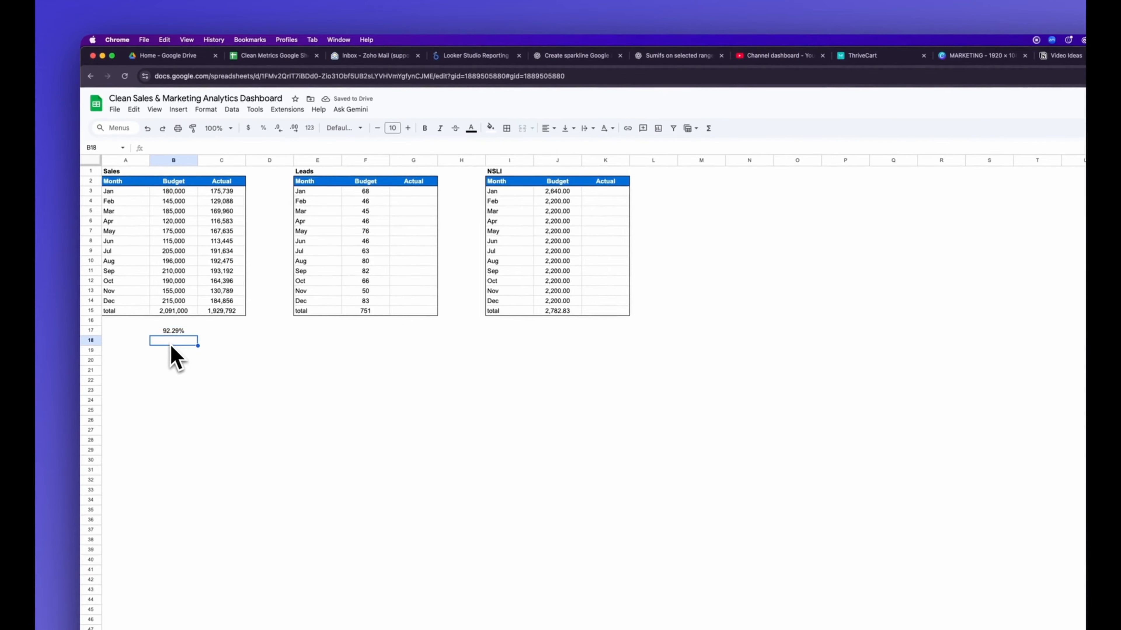
type("=")
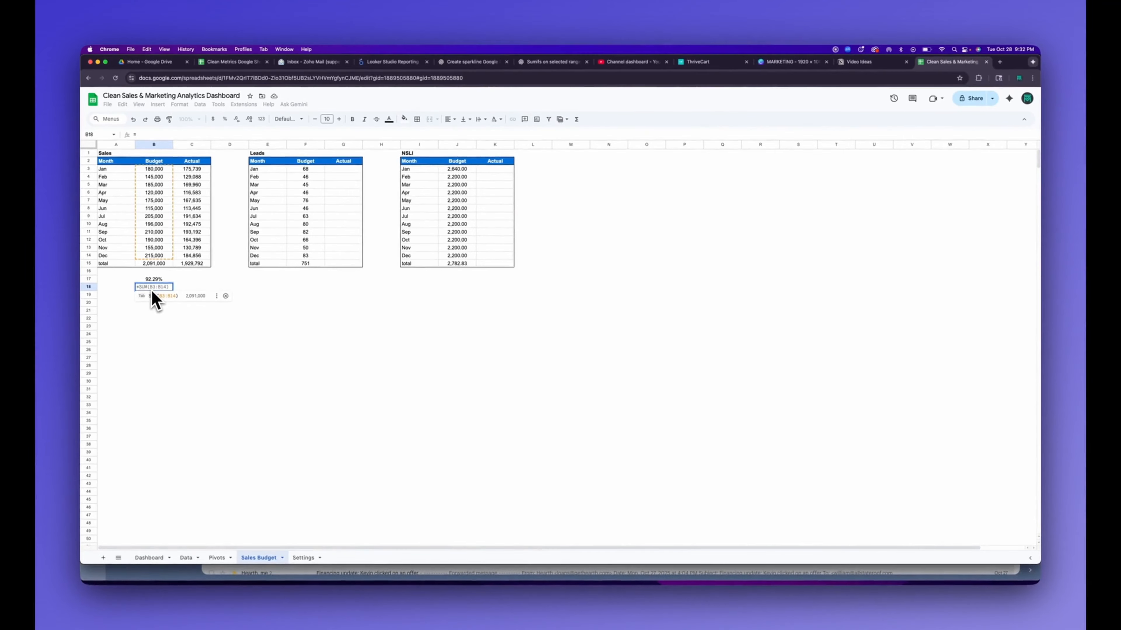
type("1-")
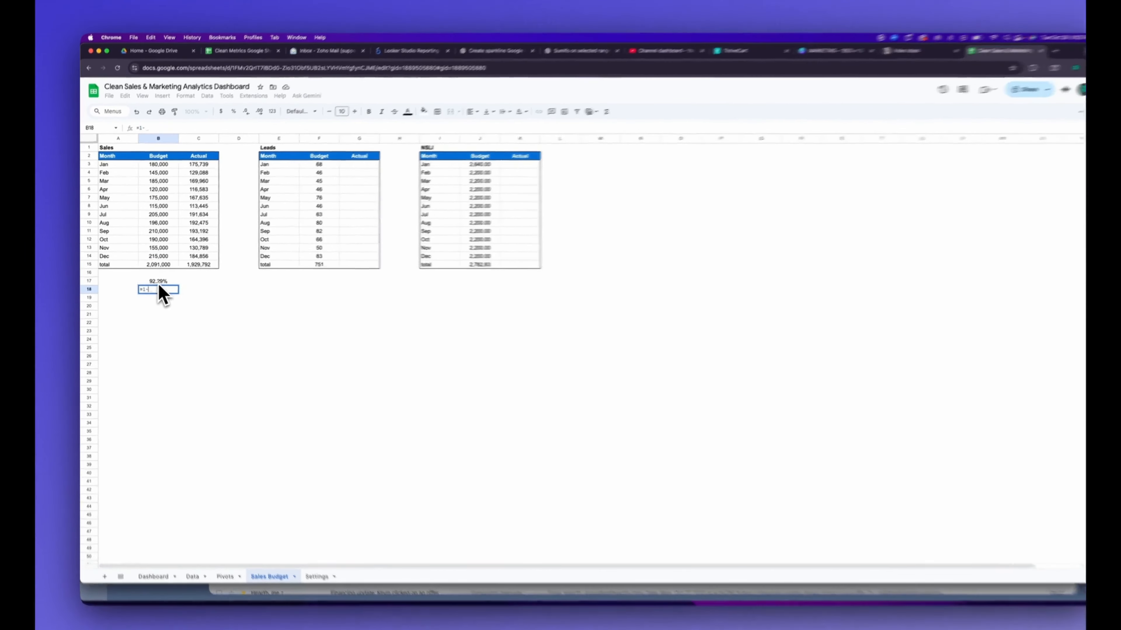
left_click(154, 280)
key("Return")
left_click(178, 296)
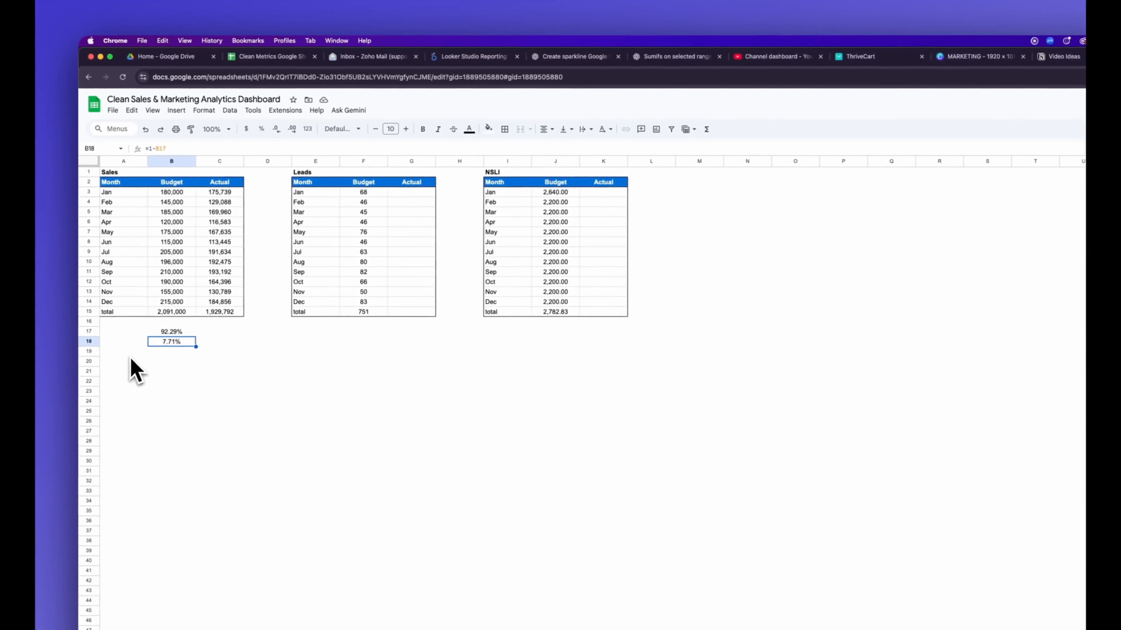
Step: Insert a chart from the two percentages in B17:B18 and change its type to Doughnut chart
left_click_drag(165, 332, 172, 344)
left_click(178, 111)
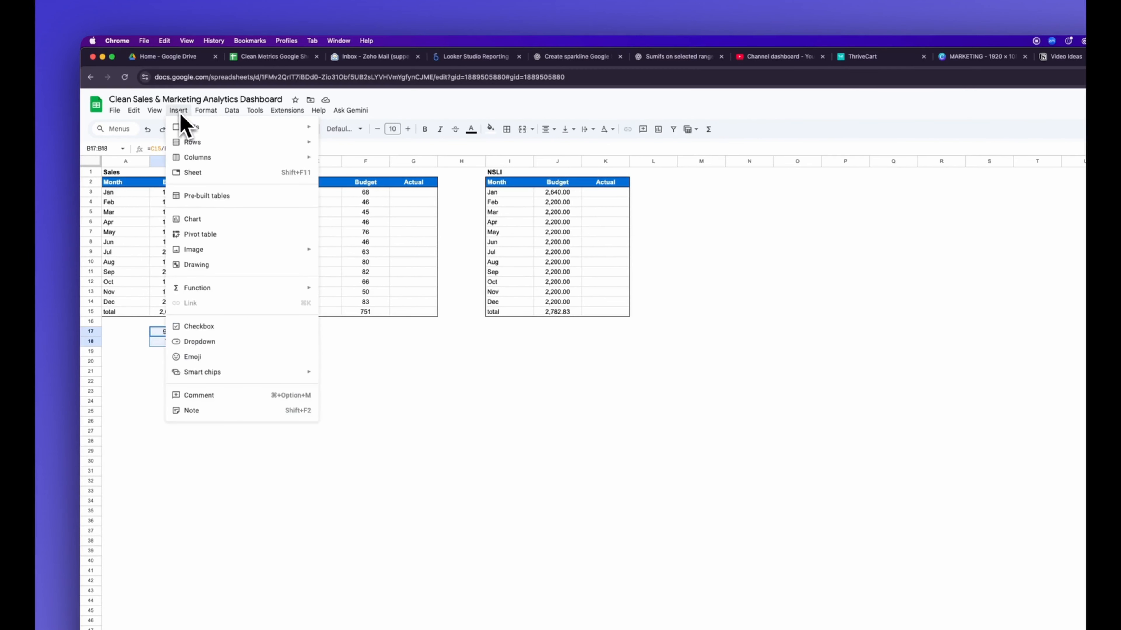
left_click(192, 219)
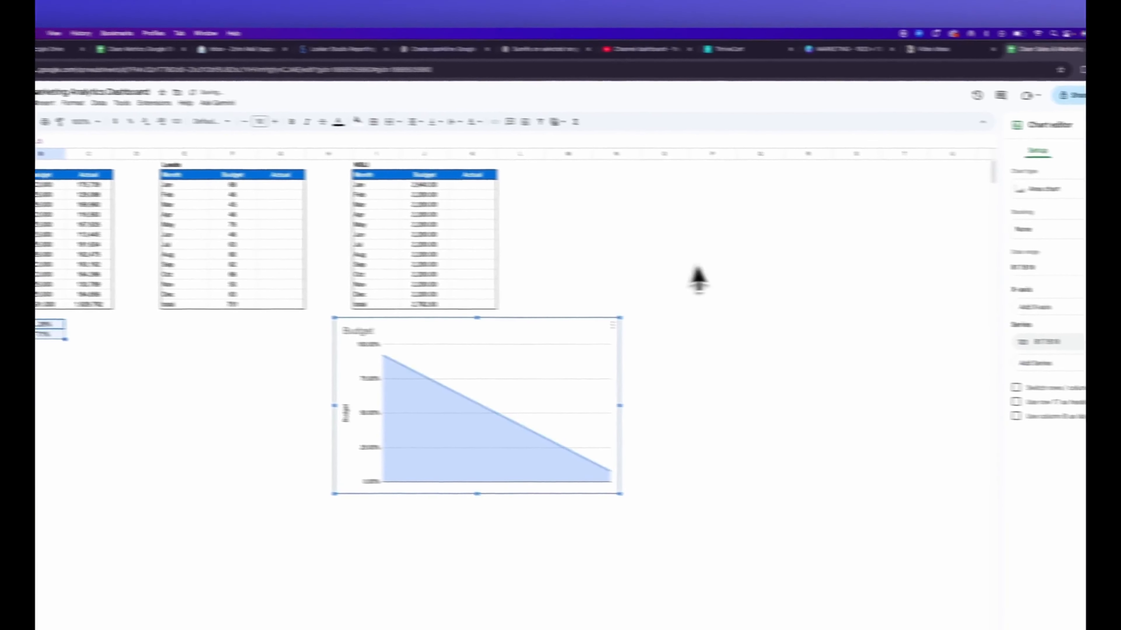
left_click(926, 162)
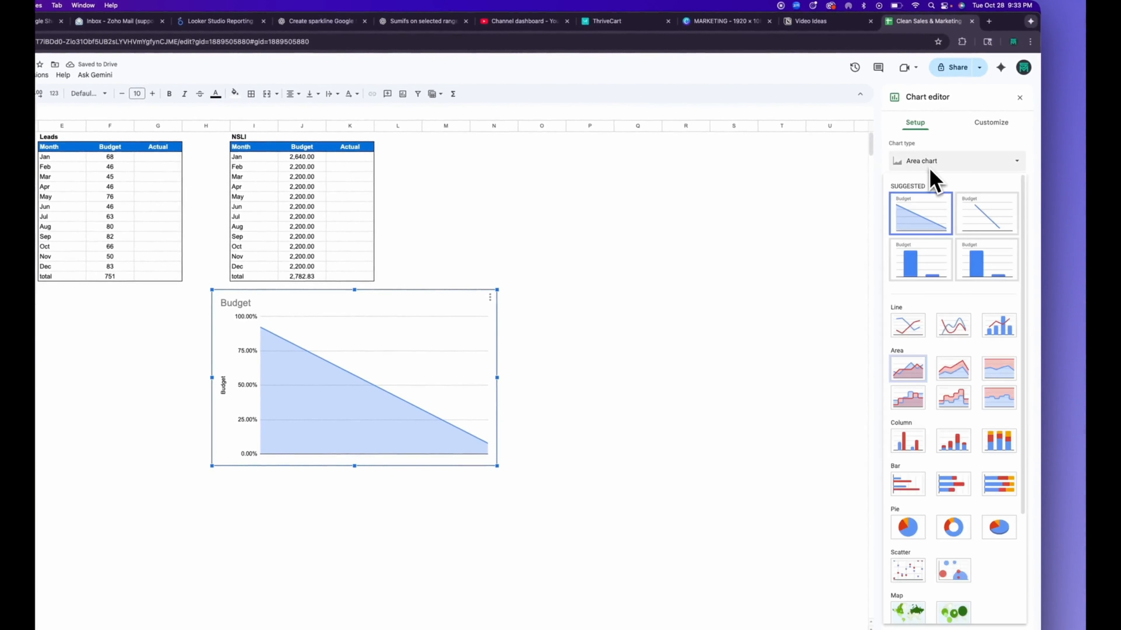
scroll(925, 401, "down", 3)
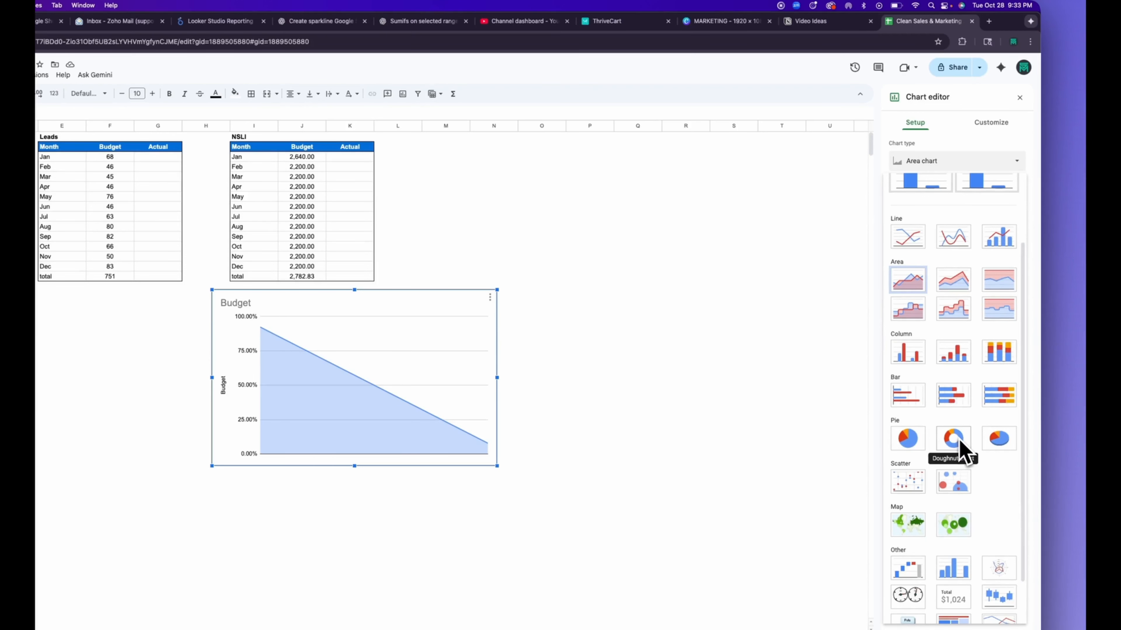
left_click(953, 439)
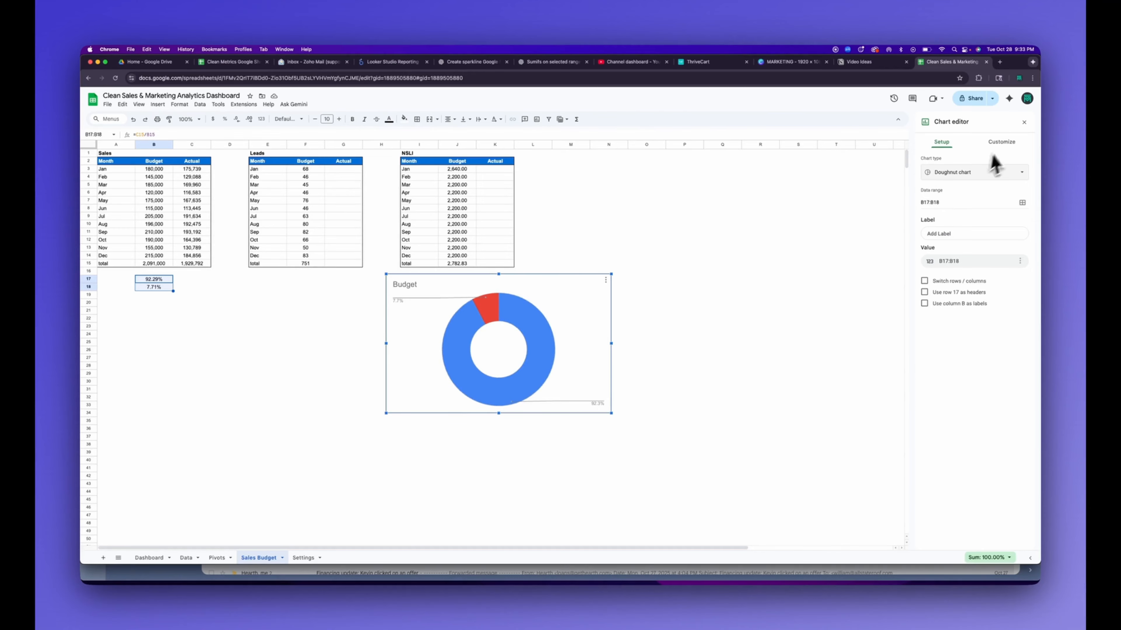
Step: Set the doughnut chart's donut hole to 90%
left_click(1000, 143)
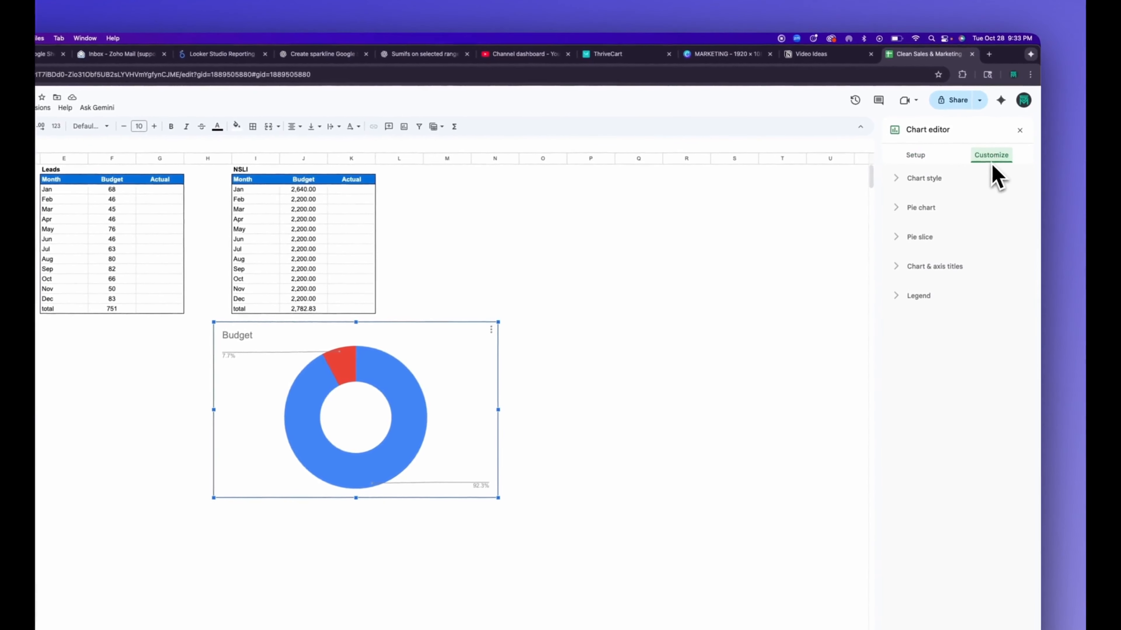
left_click(921, 207)
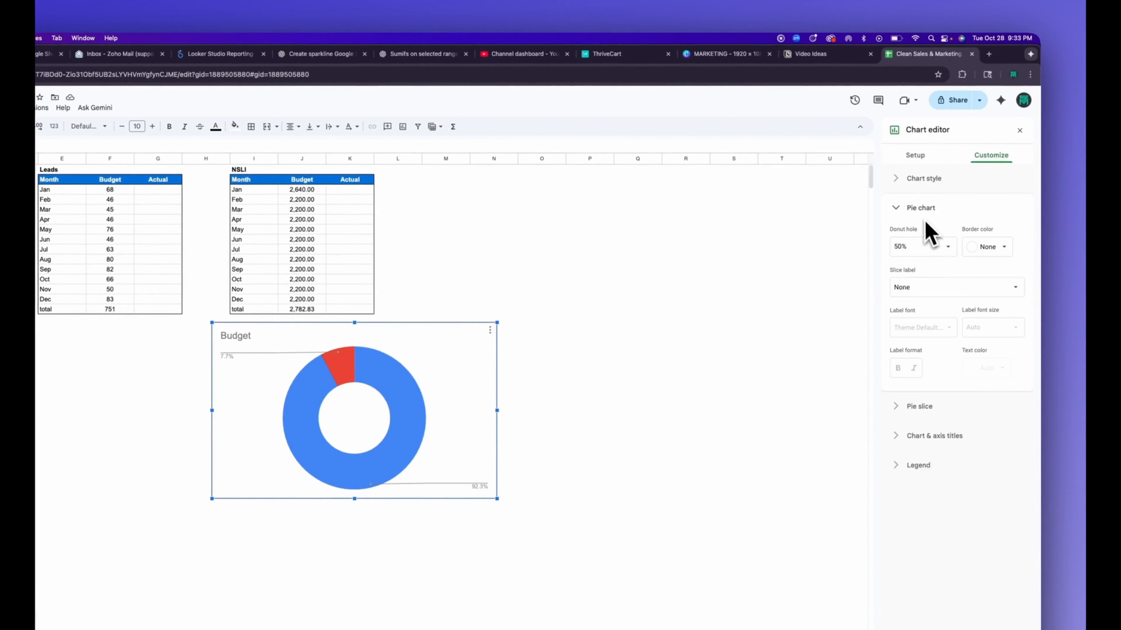
left_click(940, 252)
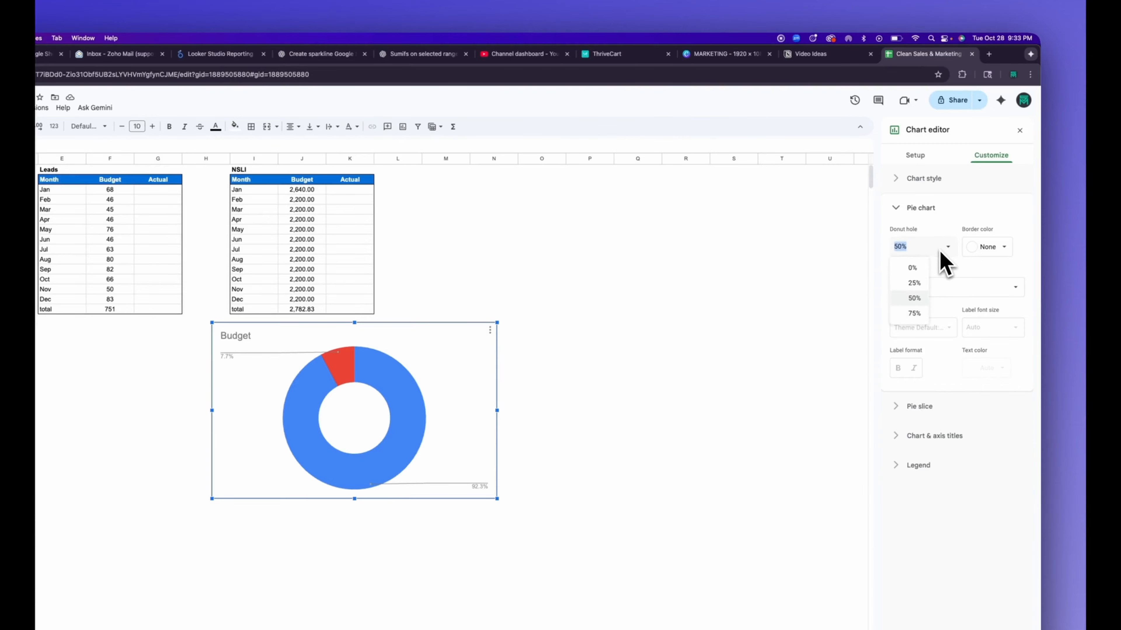
left_click(914, 319)
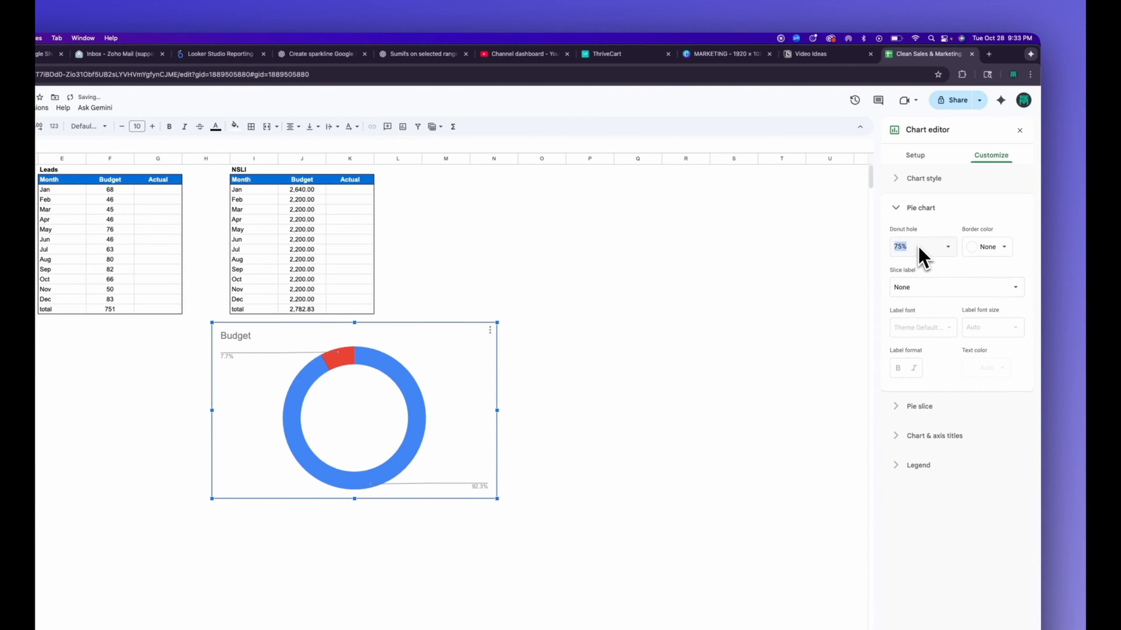
type("0")
key("Return")
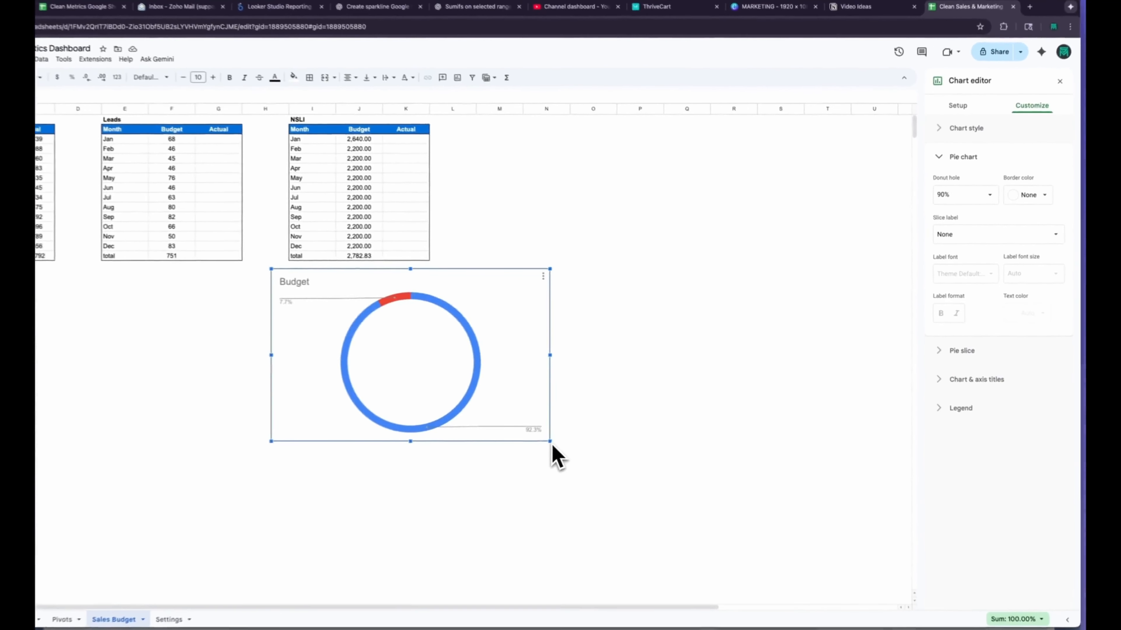
Step: Shrink the doughnut chart proportionally and set its donut hole to 88%
left_click_drag(611, 414, 532, 373)
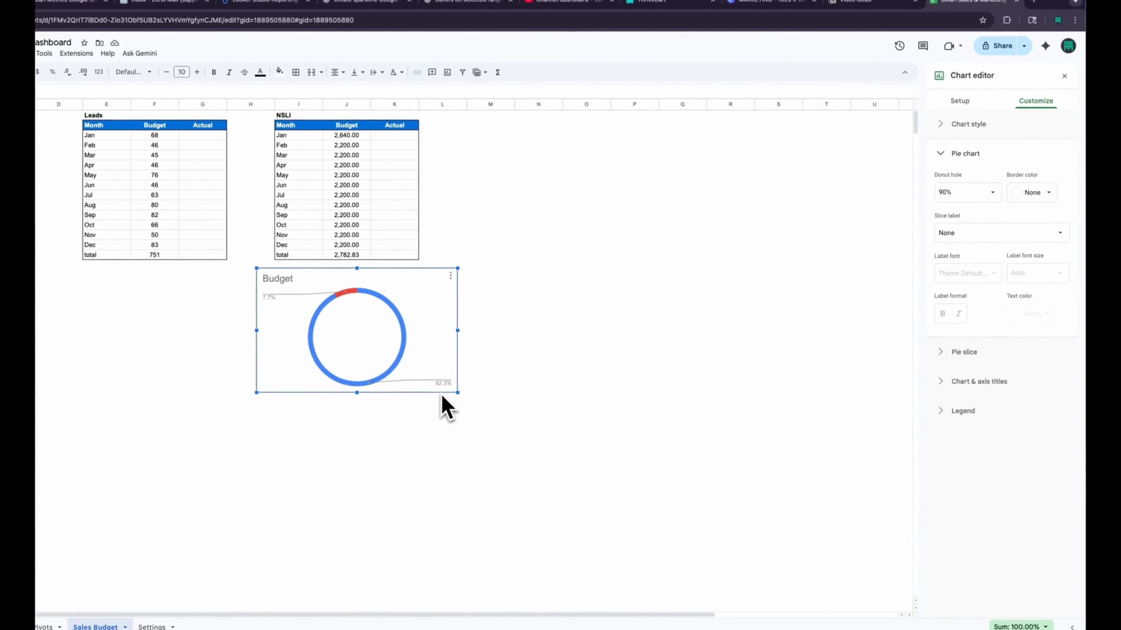
left_click(970, 194)
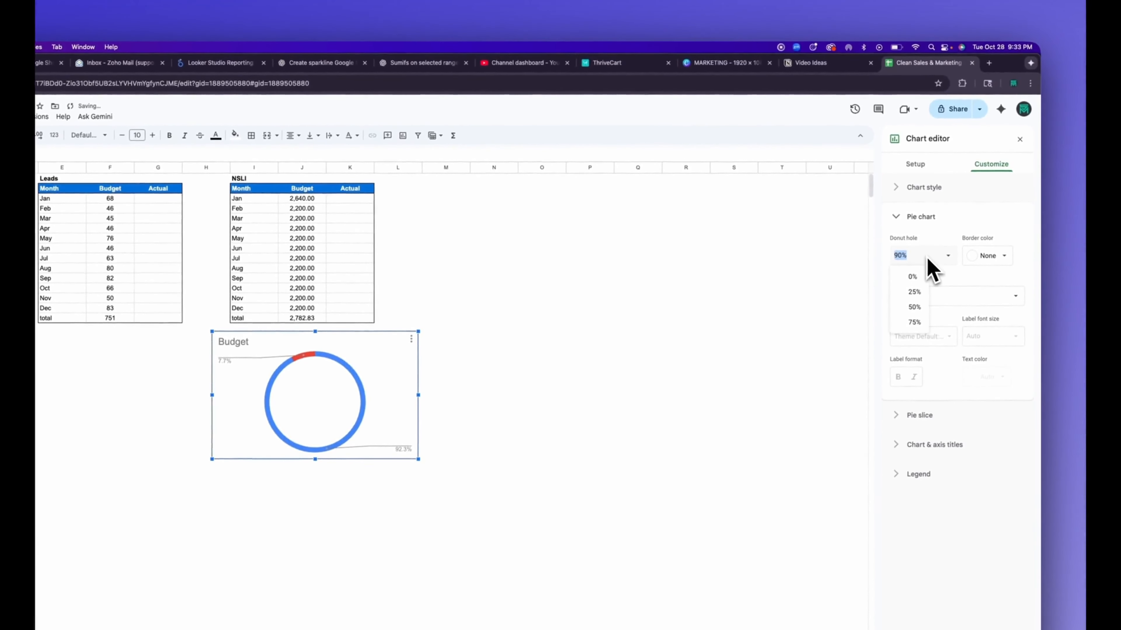
type("88")
key("Return")
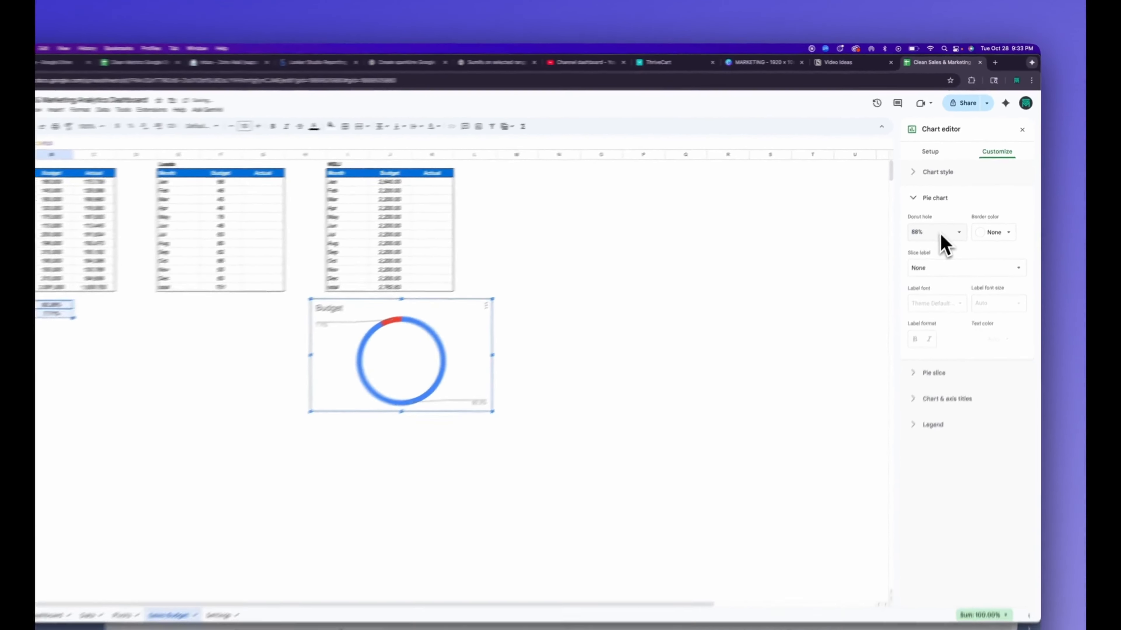
Step: Set both the doughnut chart's legend position and its chart border color to None
left_click(920, 279)
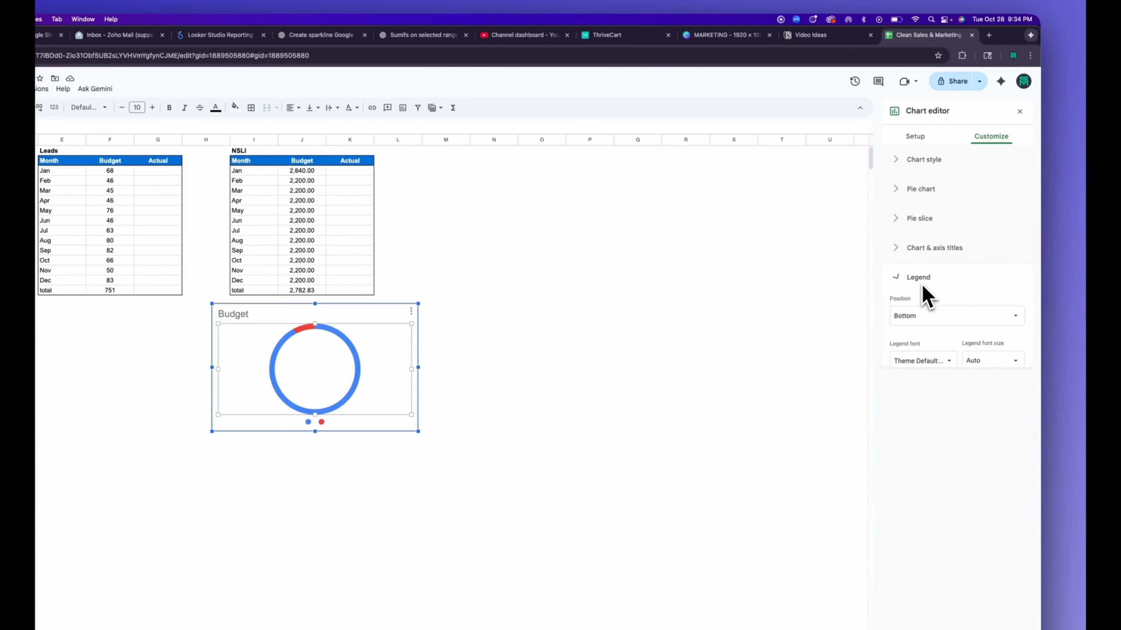
left_click(916, 316)
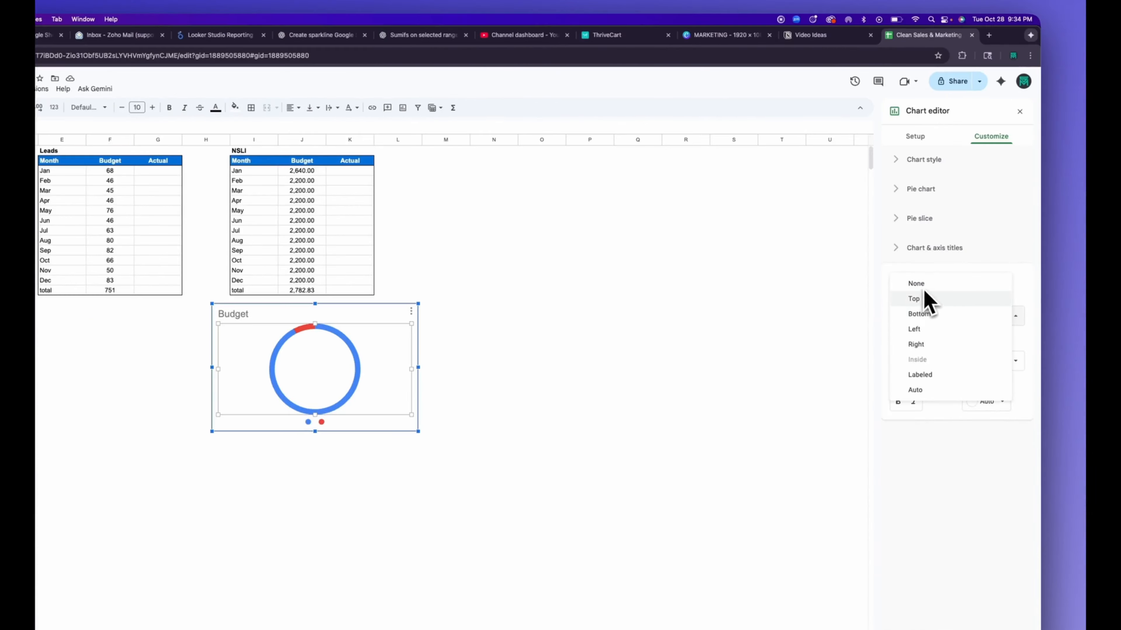
left_click(918, 284)
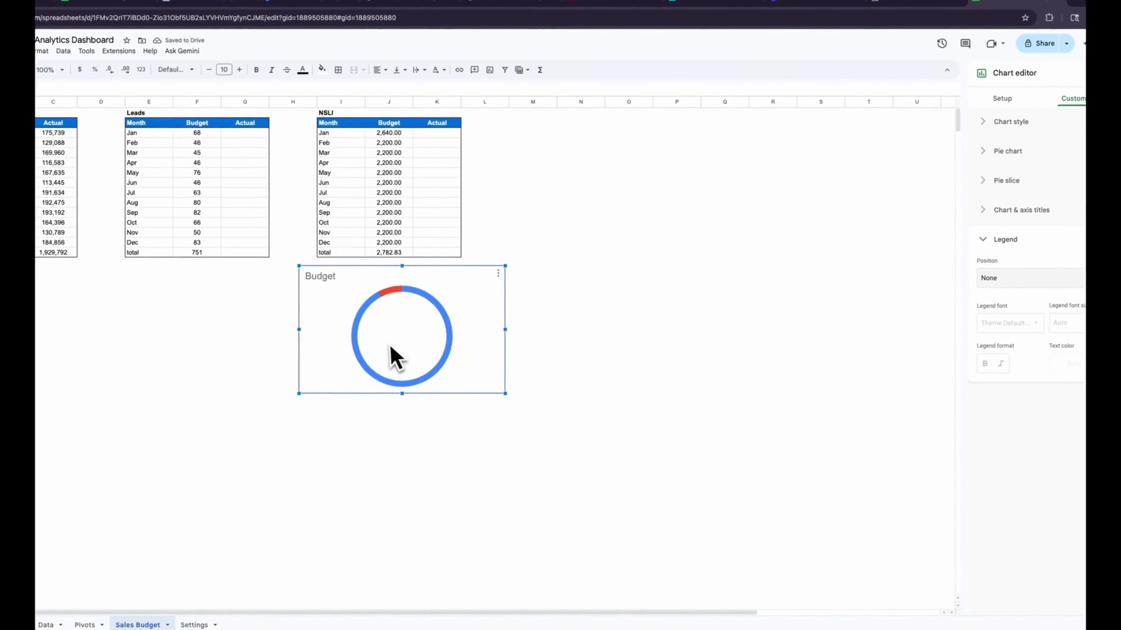
left_click(1010, 121)
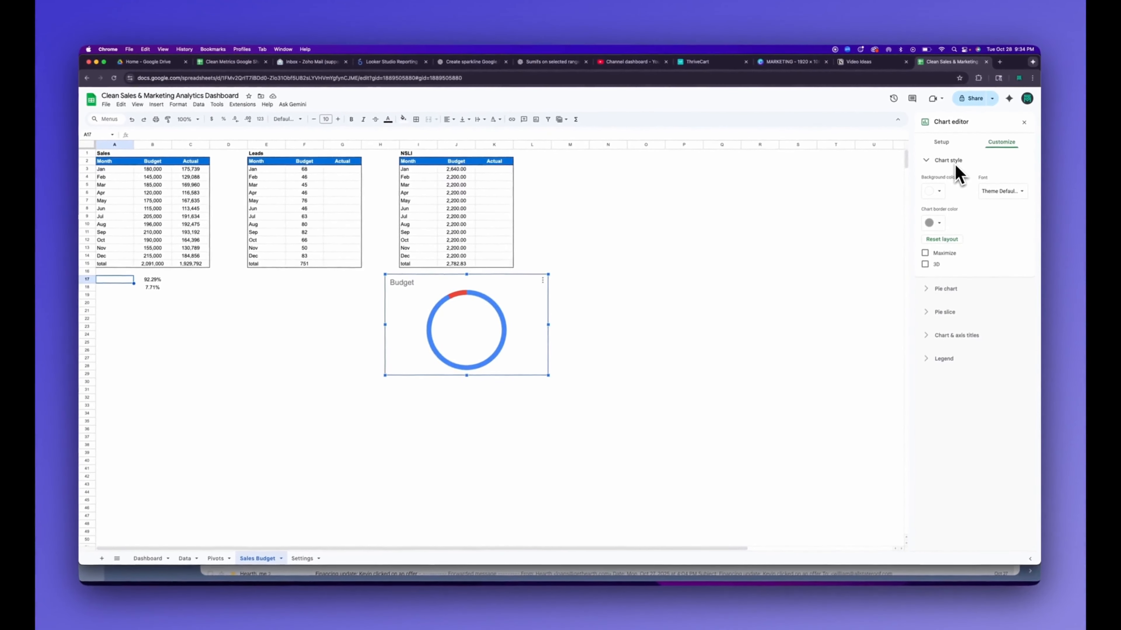
left_click(933, 222)
left_click(951, 246)
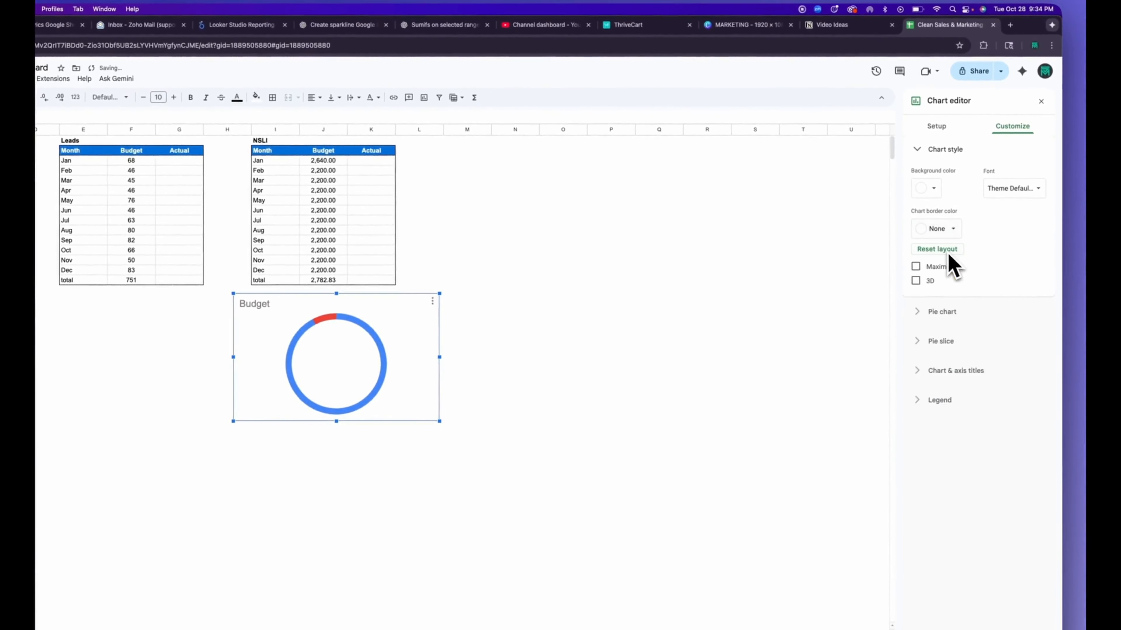
left_click(510, 310)
Step: Color Slice 1 of the doughnut chart with the custom blue that matches the table headers
left_click(363, 336)
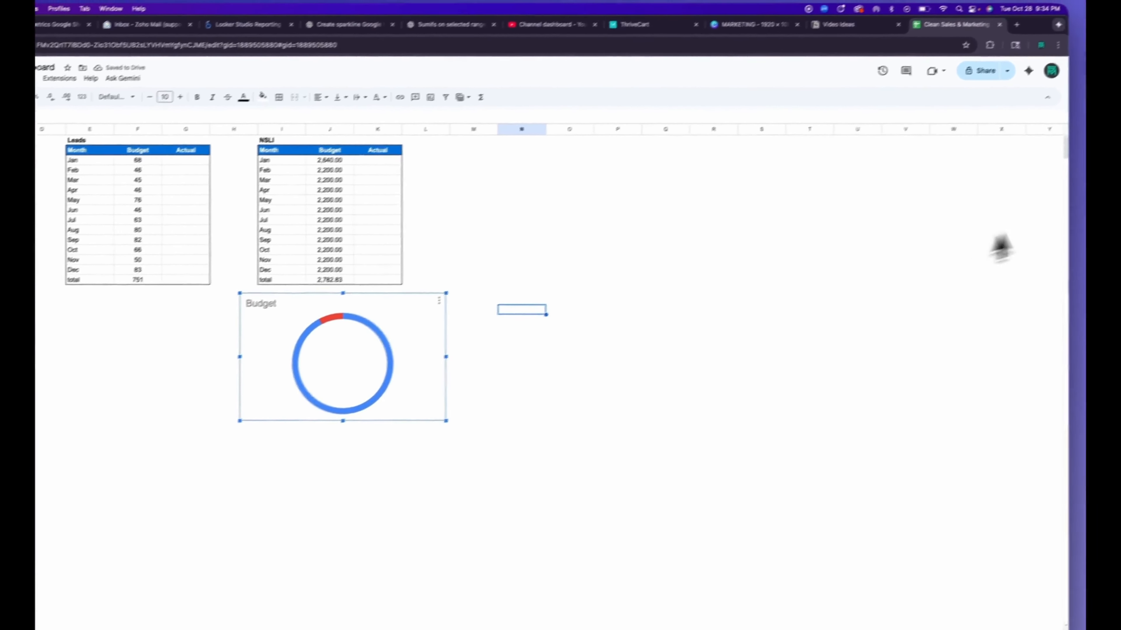
double_click(423, 338)
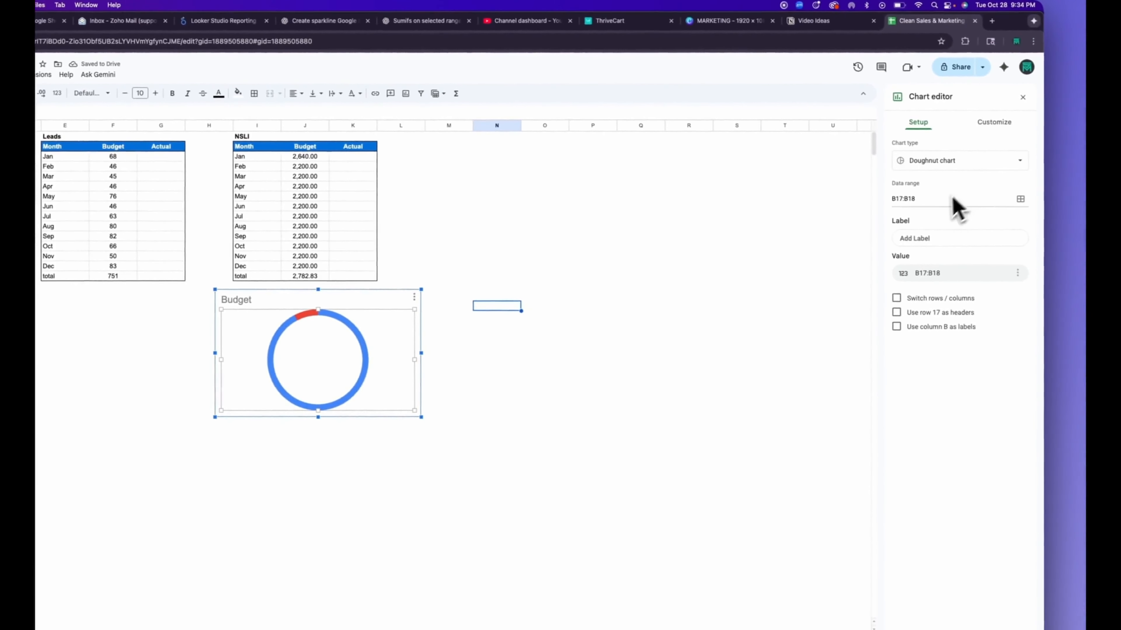
left_click(988, 124)
left_click(912, 175)
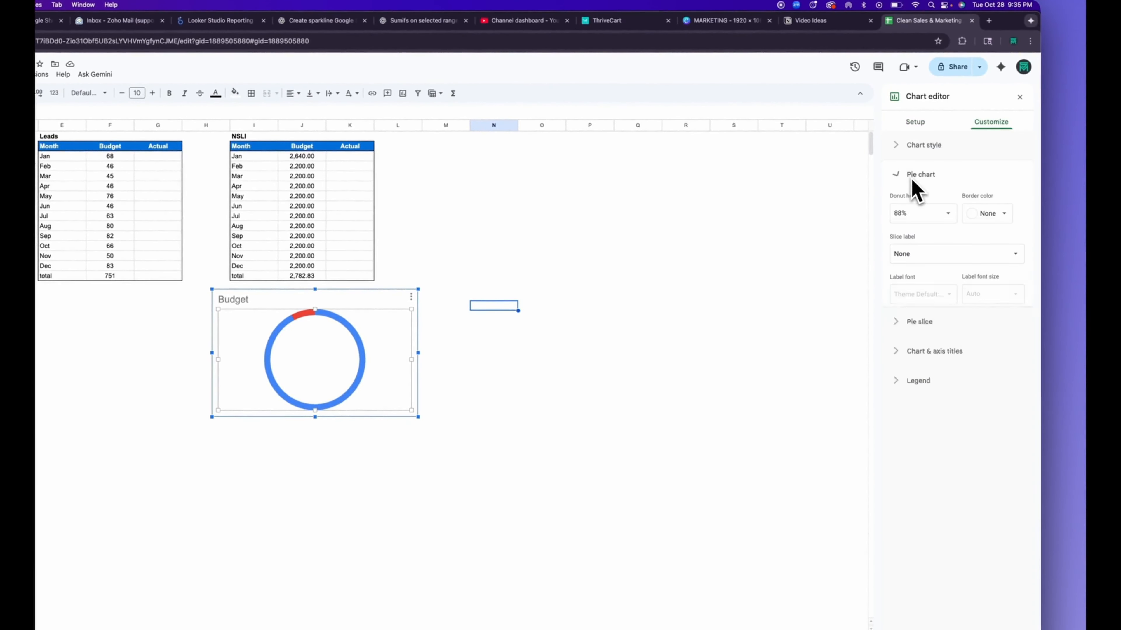
left_click(919, 373)
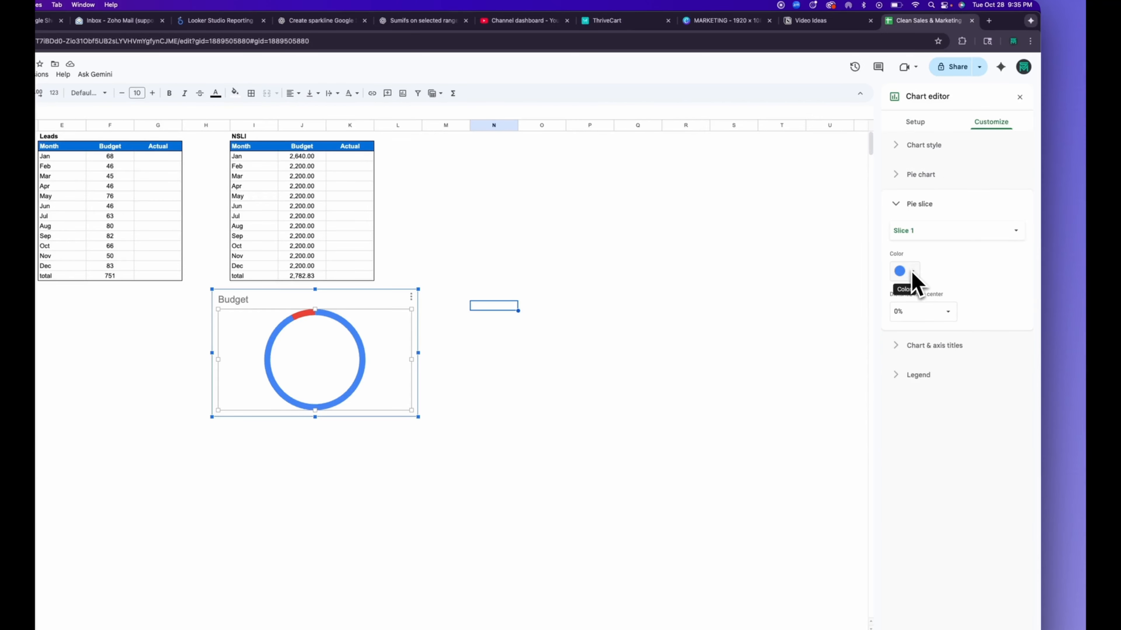
left_click(912, 272)
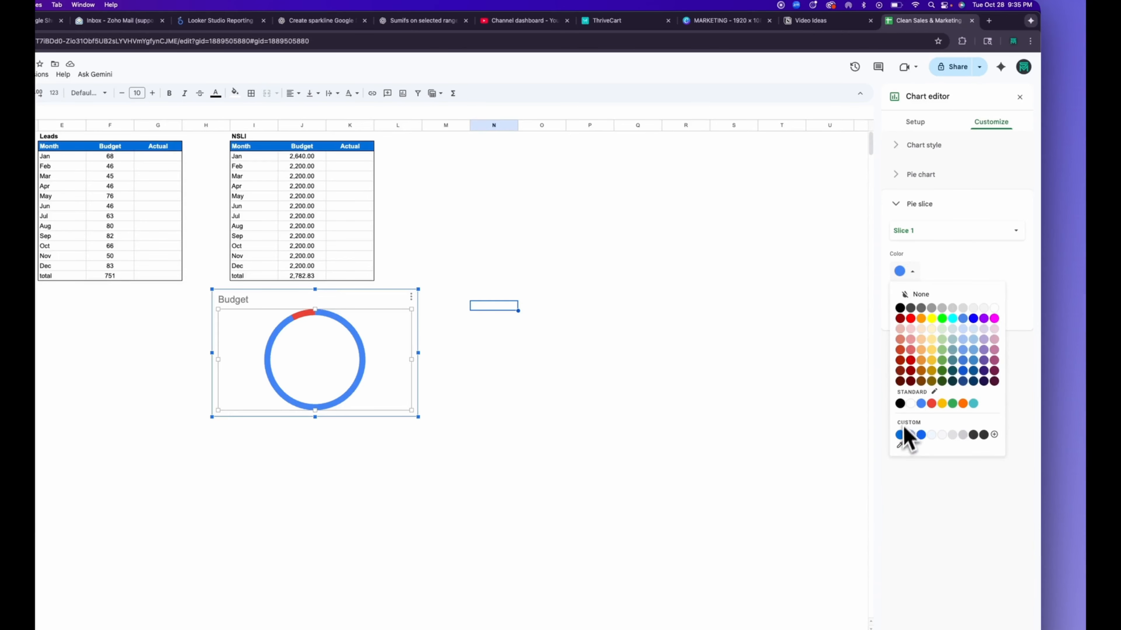
left_click(900, 435)
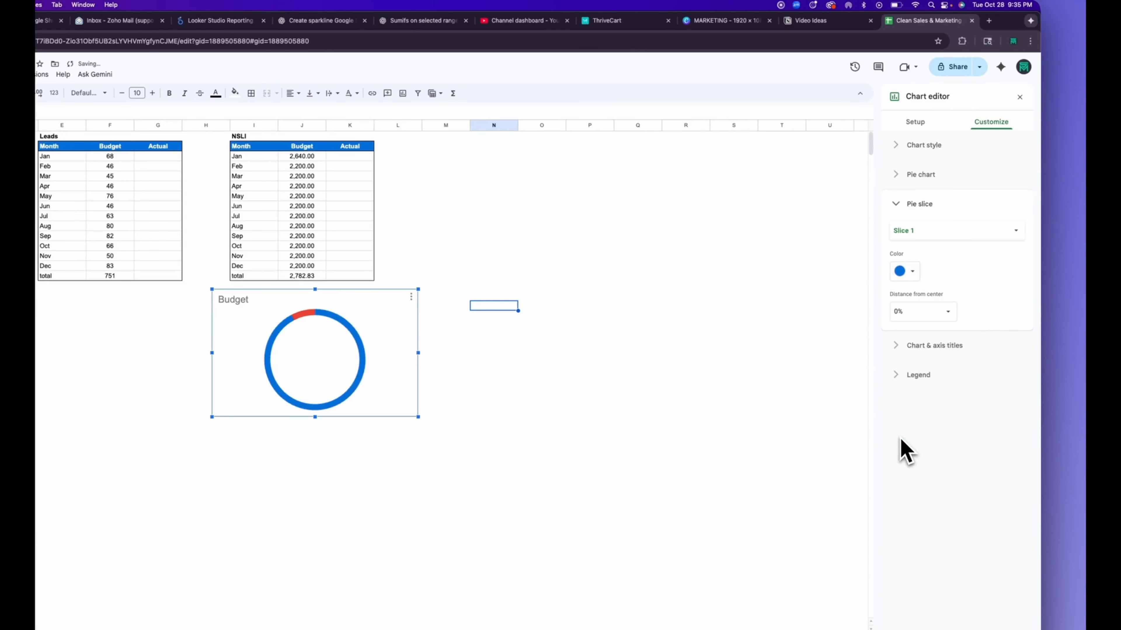
Step: Color Slice 2 of the doughnut chart with the custom light gray
left_click(941, 234)
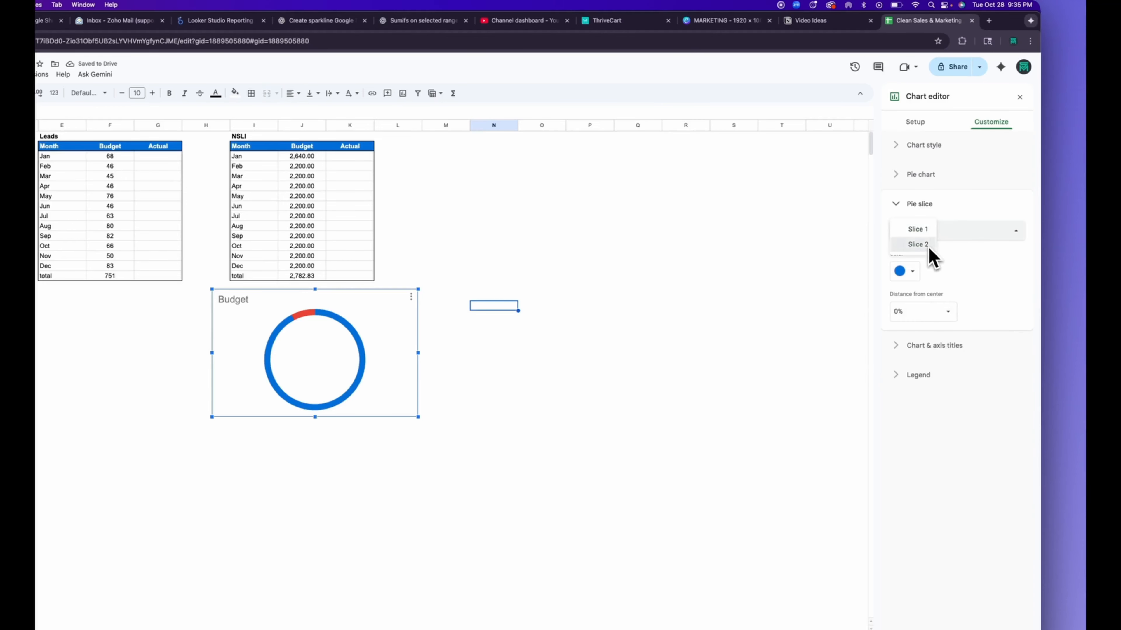
left_click(929, 249)
left_click(915, 273)
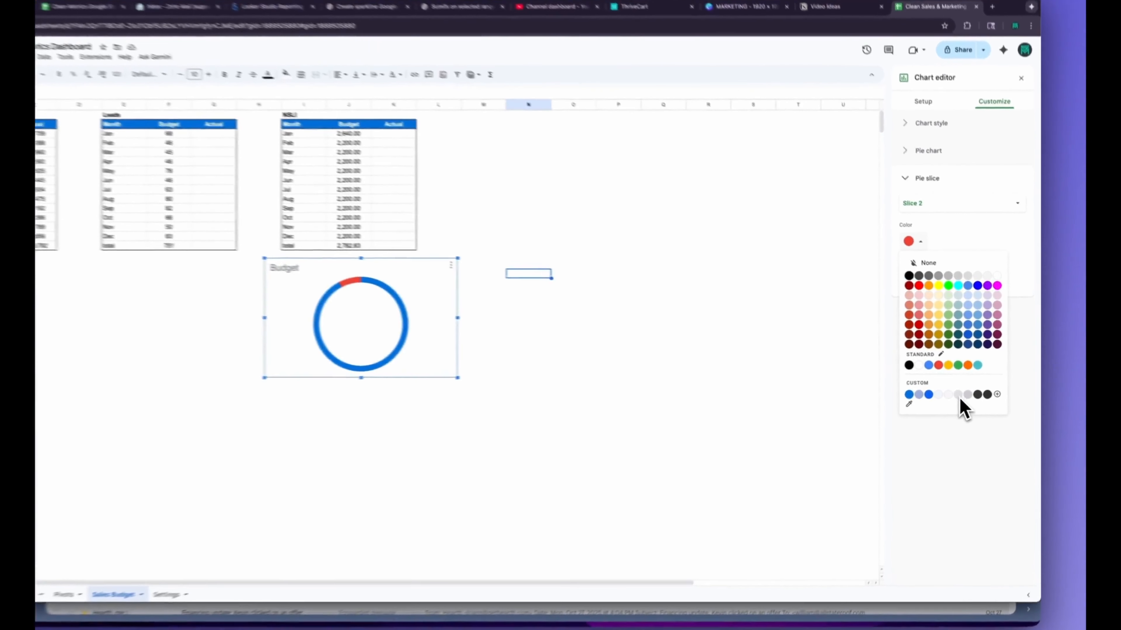
left_click(958, 394)
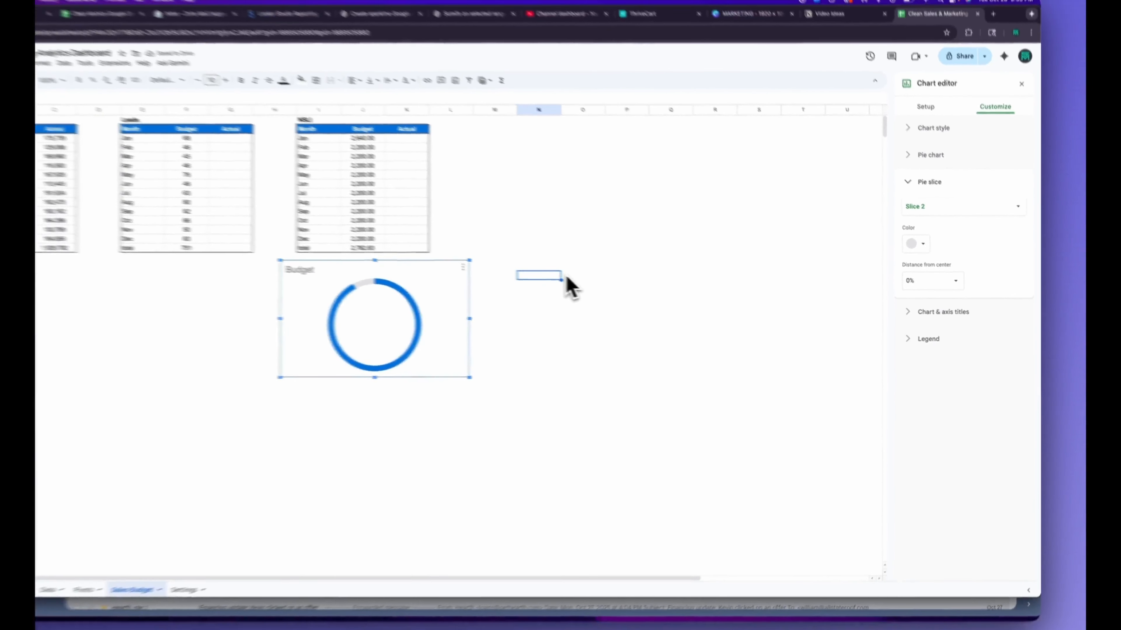
Step: Remove the doughnut chart's title text and close the chart settings
left_click(945, 271)
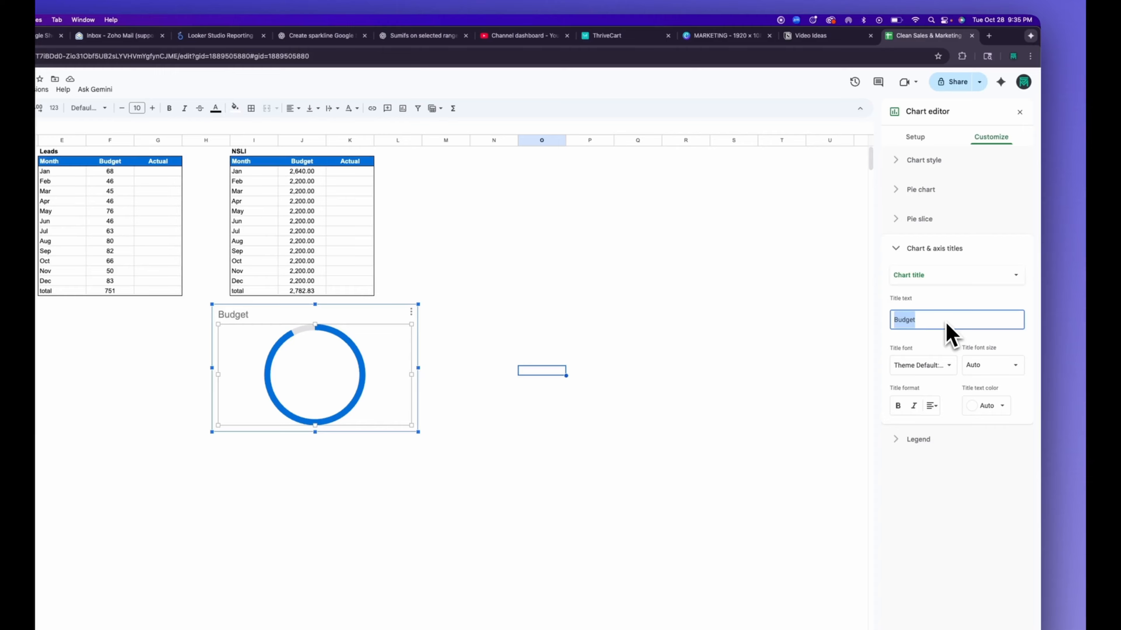
key("BackSpace")
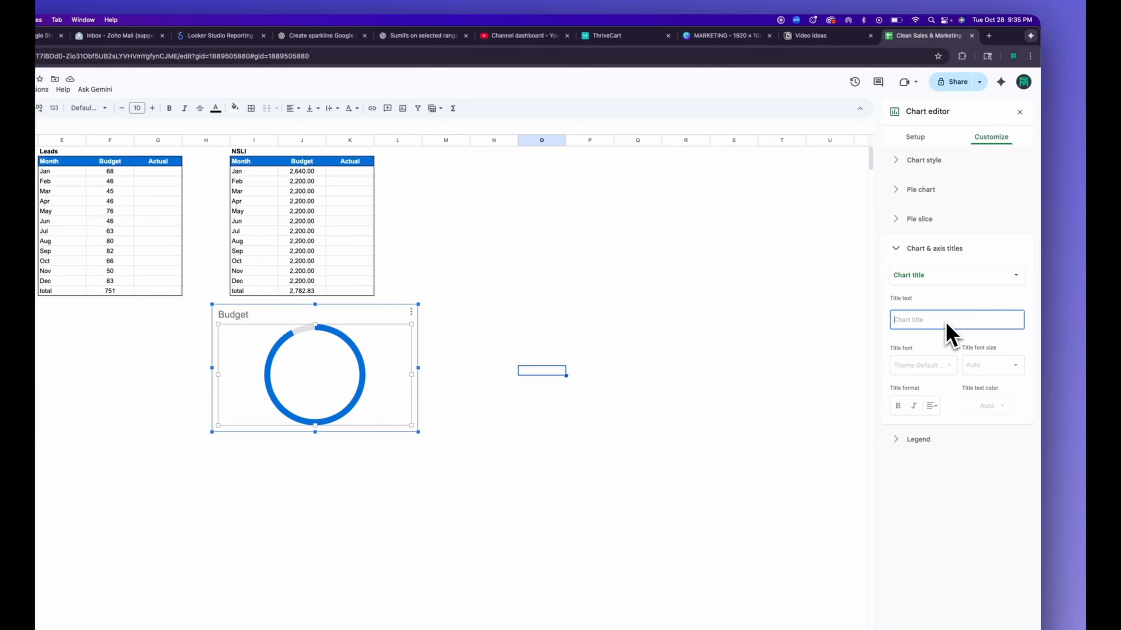
left_click(756, 372)
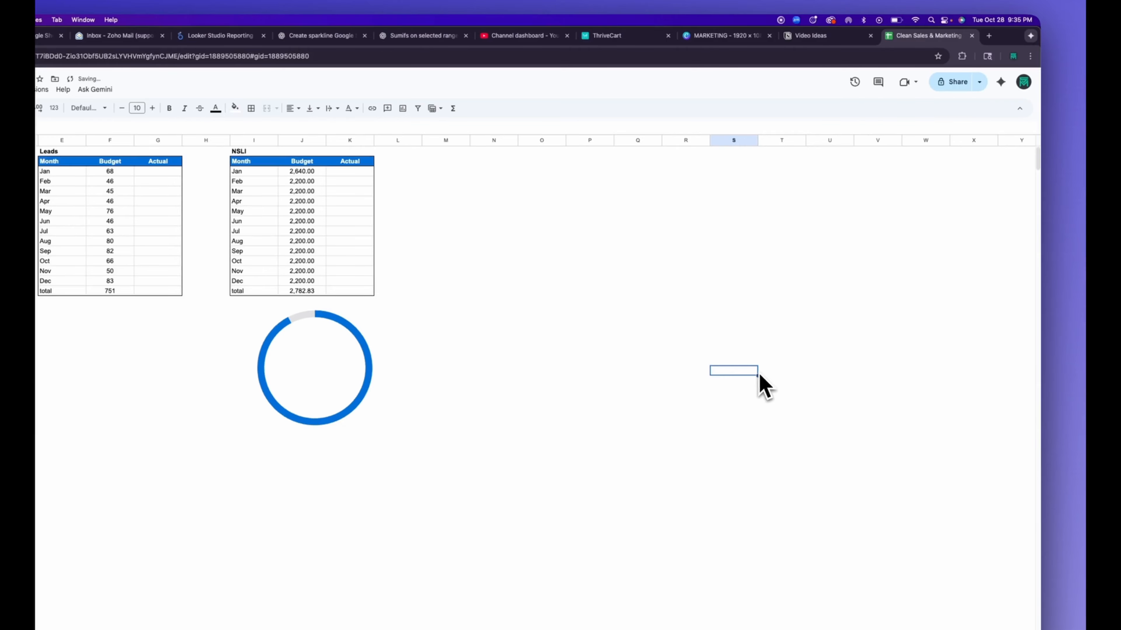
Step: Copy the doughnut chart from the Sales Budget sheet and paste it into the Dashboard sheet
left_click(327, 373)
key("super+c")
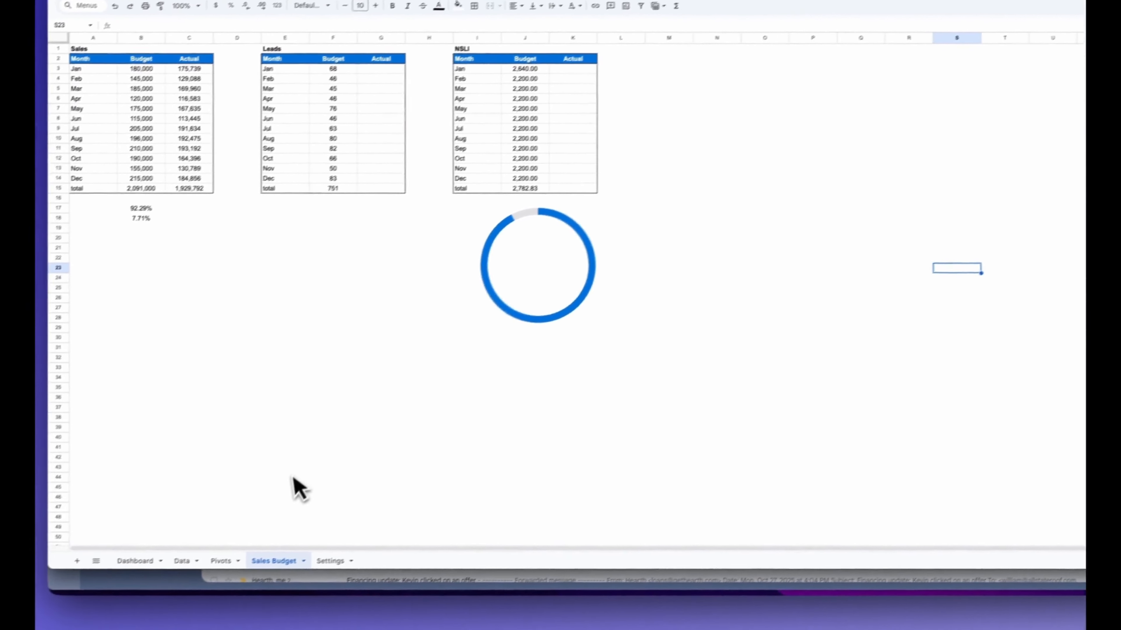
left_click(135, 561)
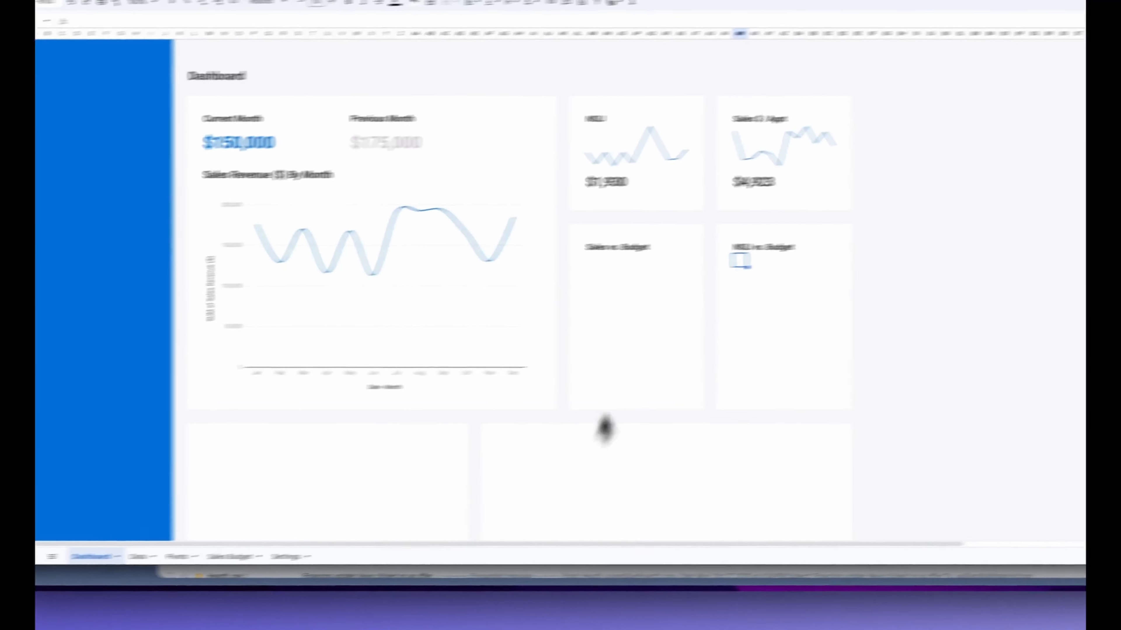
key("super+v")
Step: Narrow the pasted doughnut chart to card width and place it under the Sales vs. Budget title
left_click(927, 366)
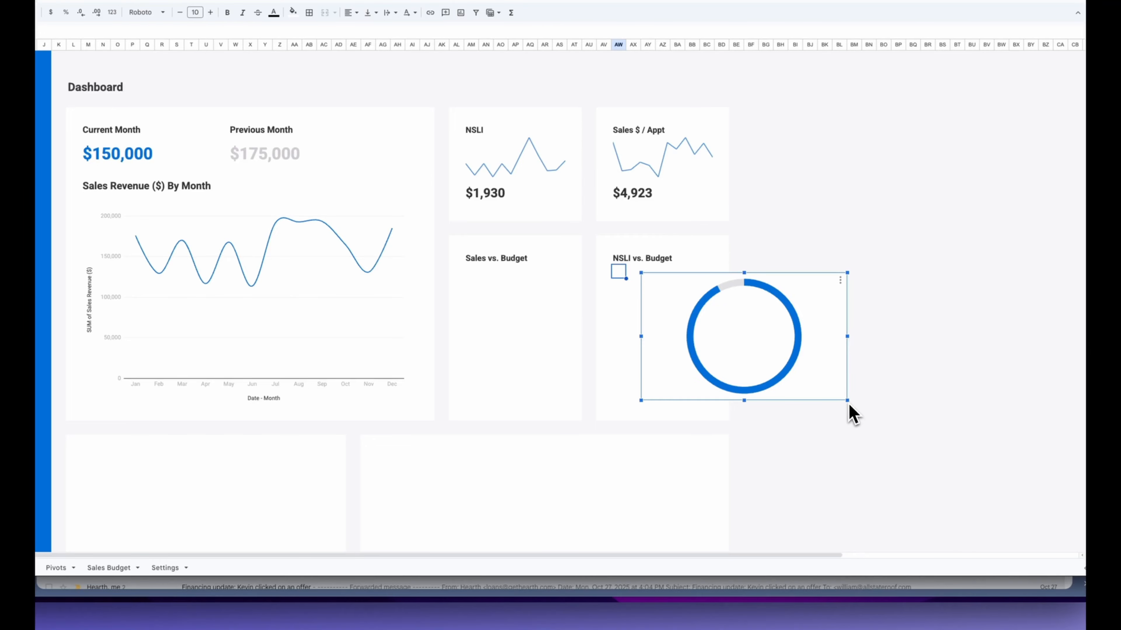
left_click_drag(847, 403, 848, 404)
left_click_drag(848, 338, 740, 336)
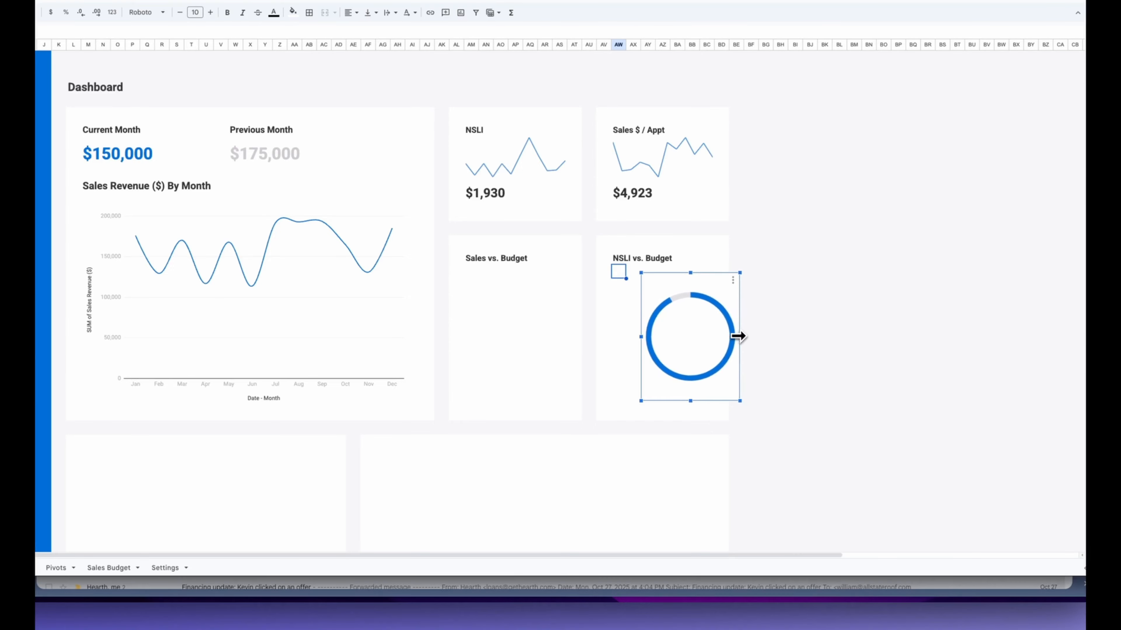
left_click_drag(718, 375, 534, 357)
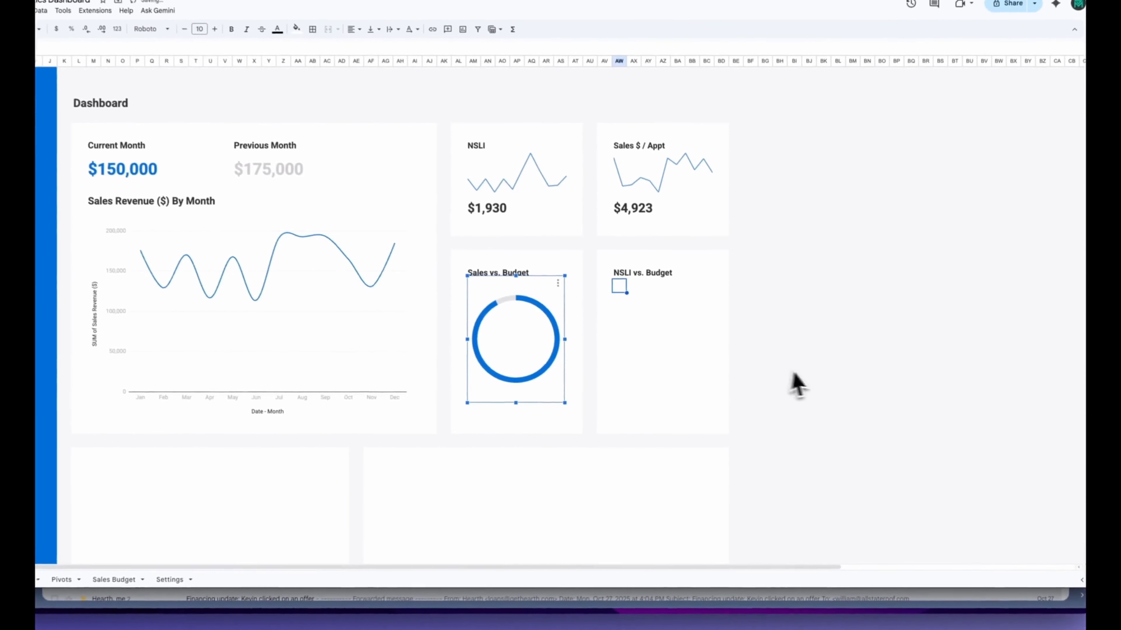
left_click(810, 393)
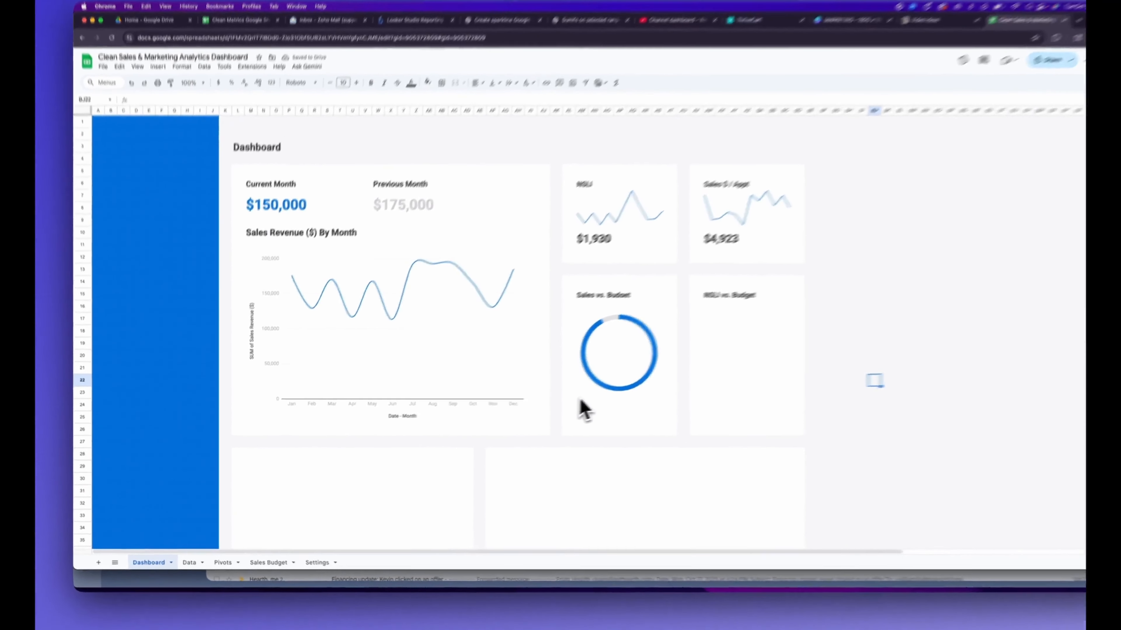
Step: Delete rows 24 to 26 of the Dashboard sheet to shorten the budget cards
left_click(540, 411)
left_click(521, 402)
left_click(638, 382)
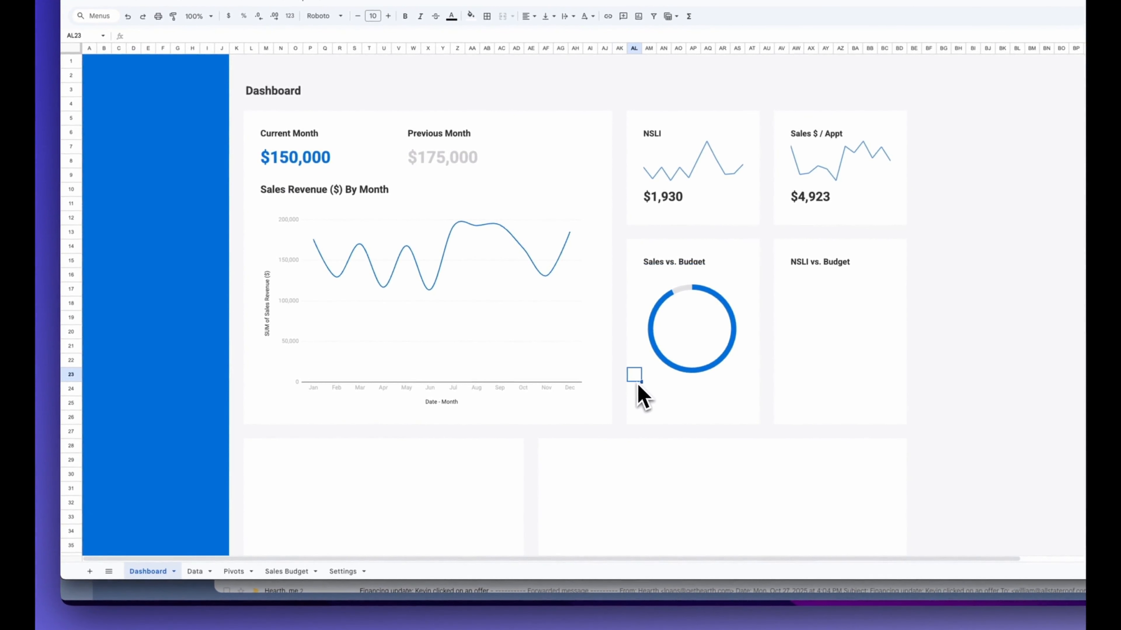
left_click(636, 389)
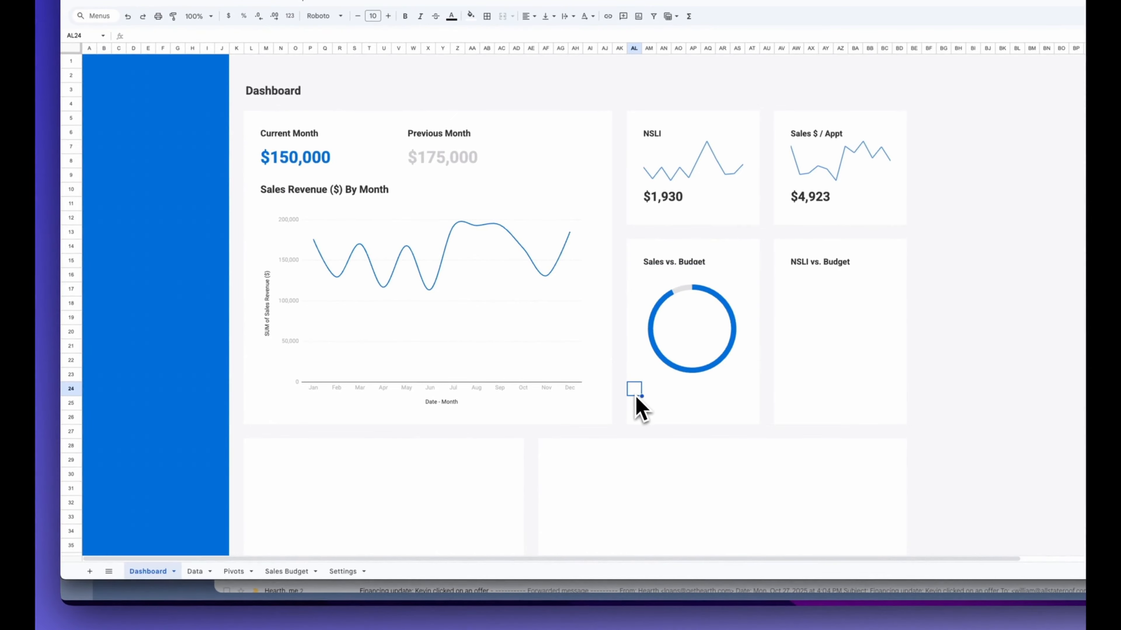
left_click(71, 389)
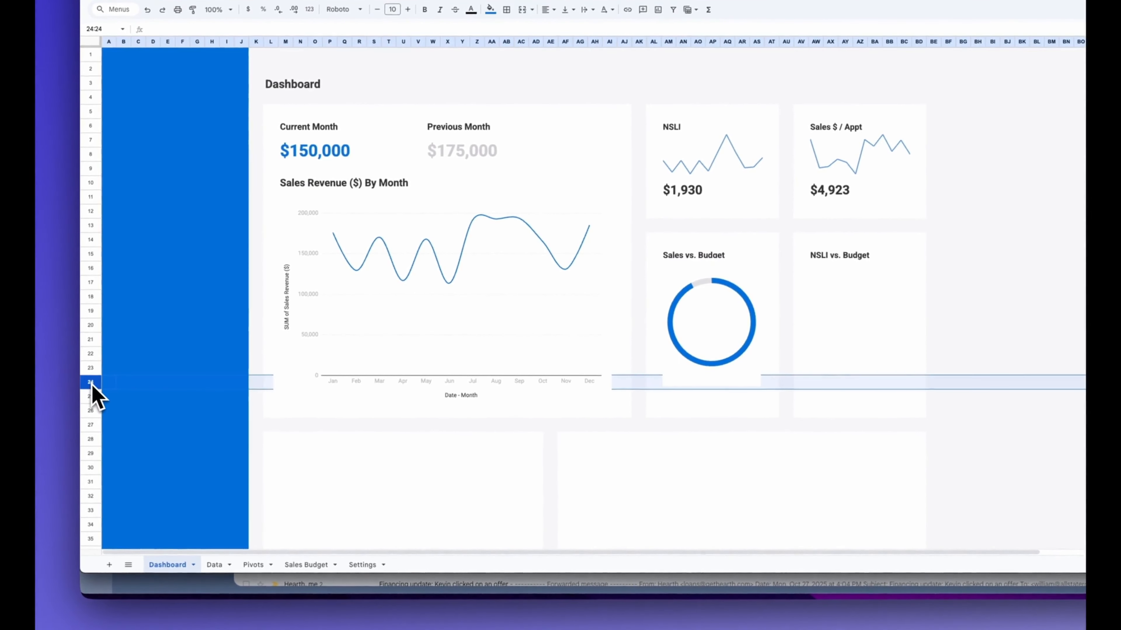
left_click_drag(94, 395, 92, 409)
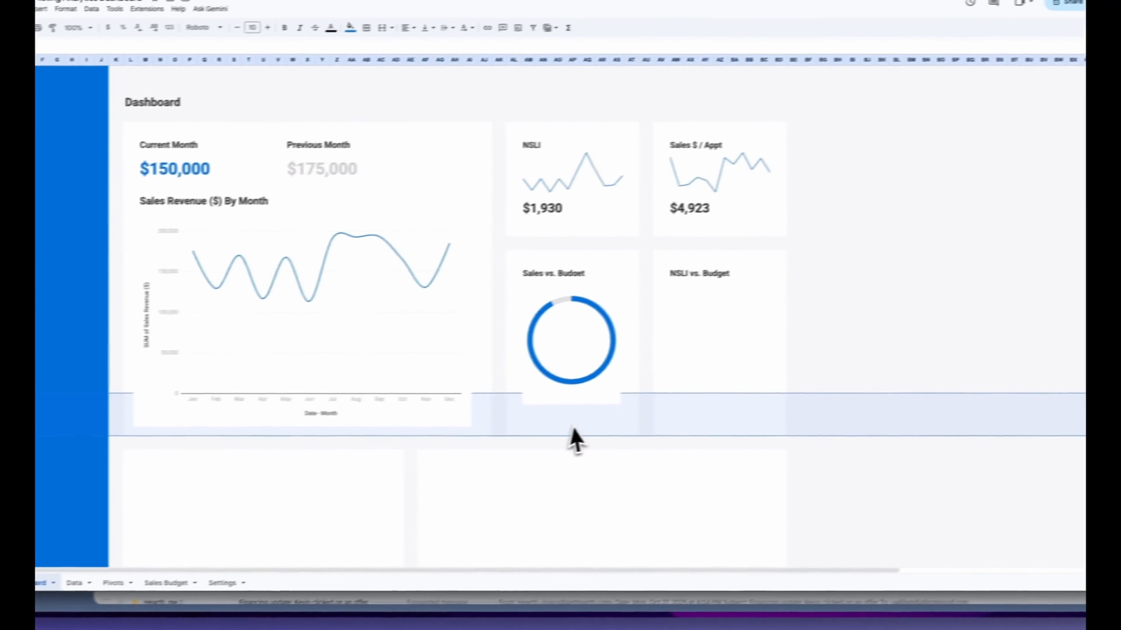
right_click(722, 413)
left_click(593, 286)
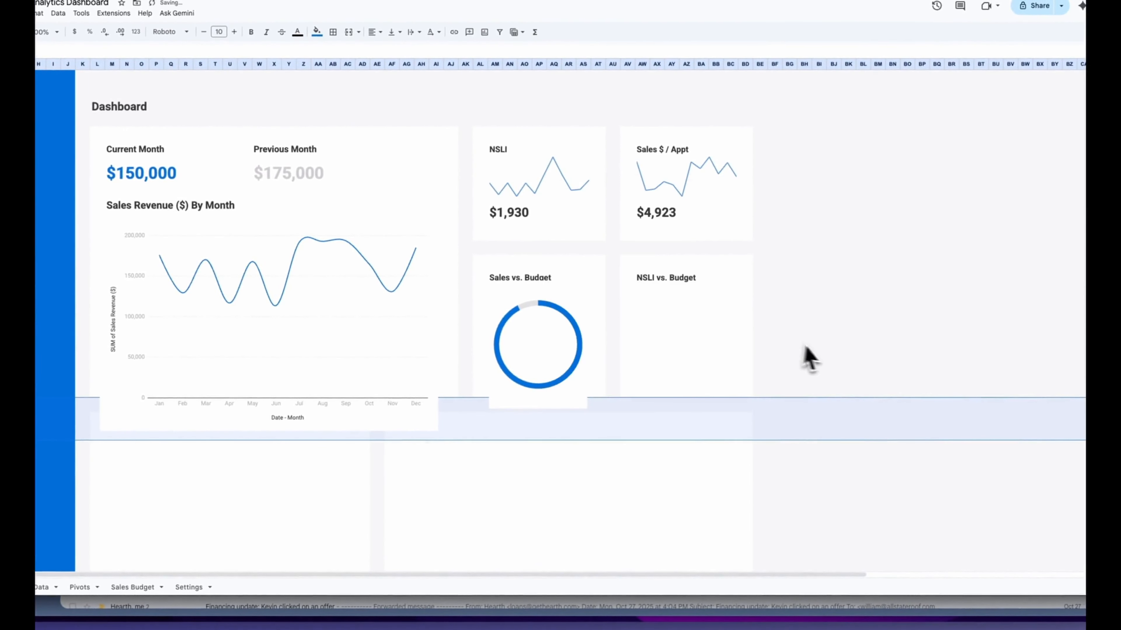
Step: Reduce the doughnut chart's height to fit the Sales vs. Budget card and nudge it down slightly
left_click(560, 394)
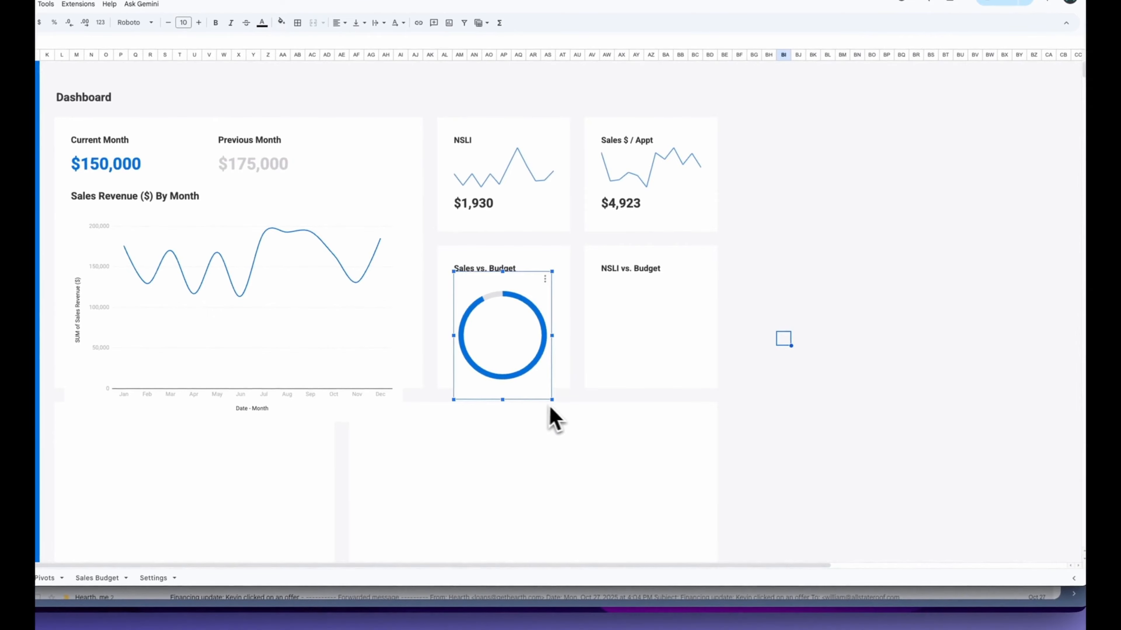
left_click_drag(502, 394, 502, 379)
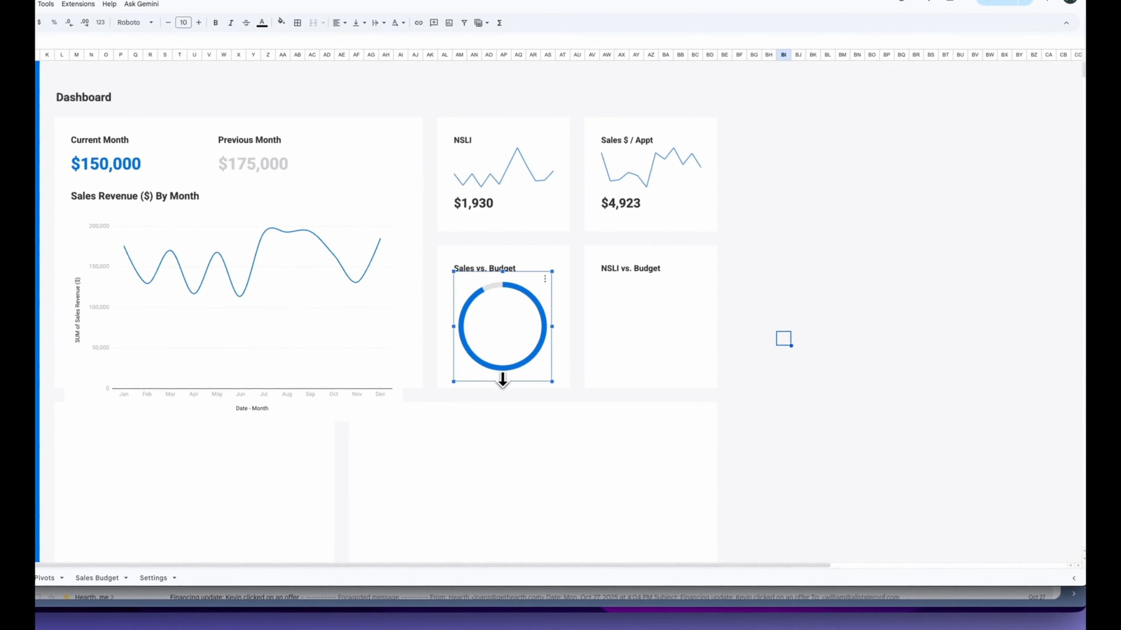
left_click_drag(503, 276, 504, 279)
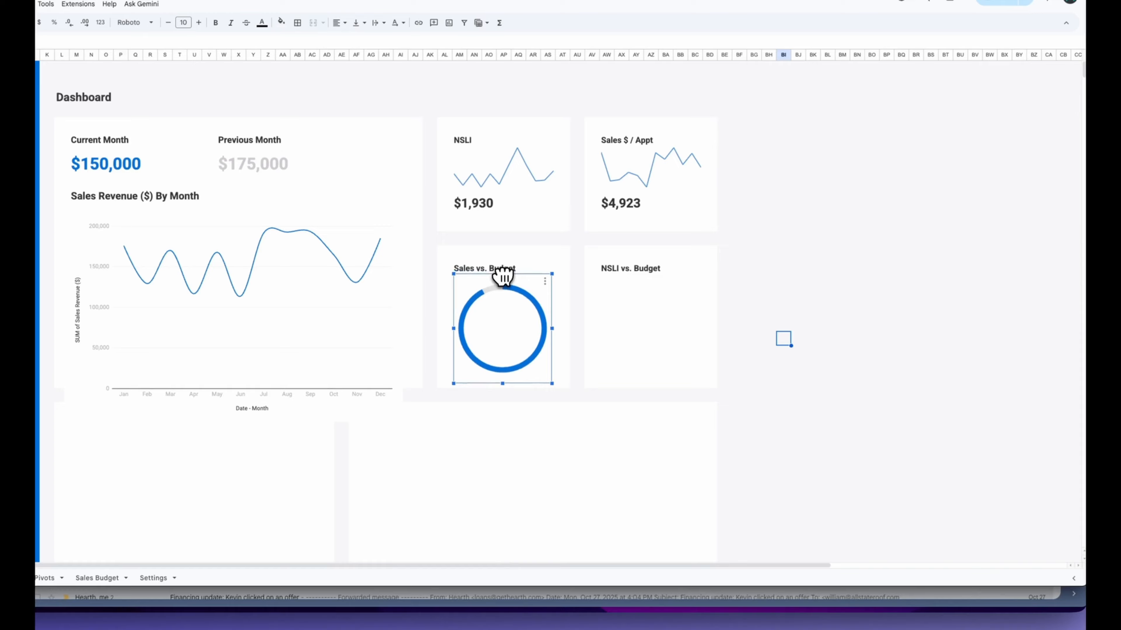
left_click(815, 329)
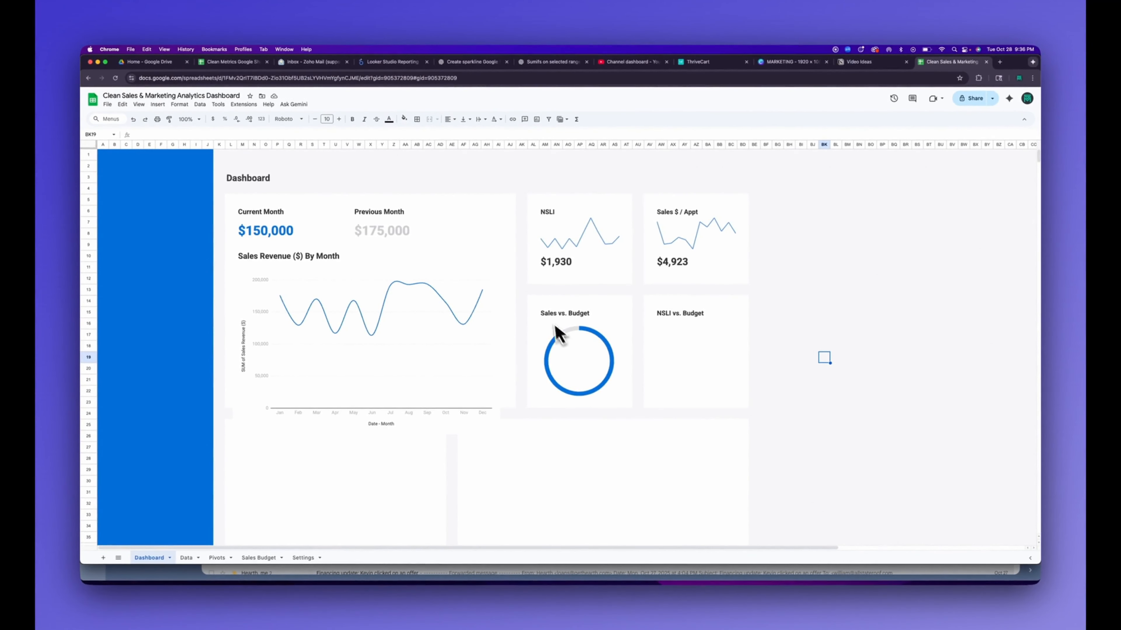
Step: Center the Sales vs. Budget and NSLI vs. Budget card titles horizontally
left_click(553, 314)
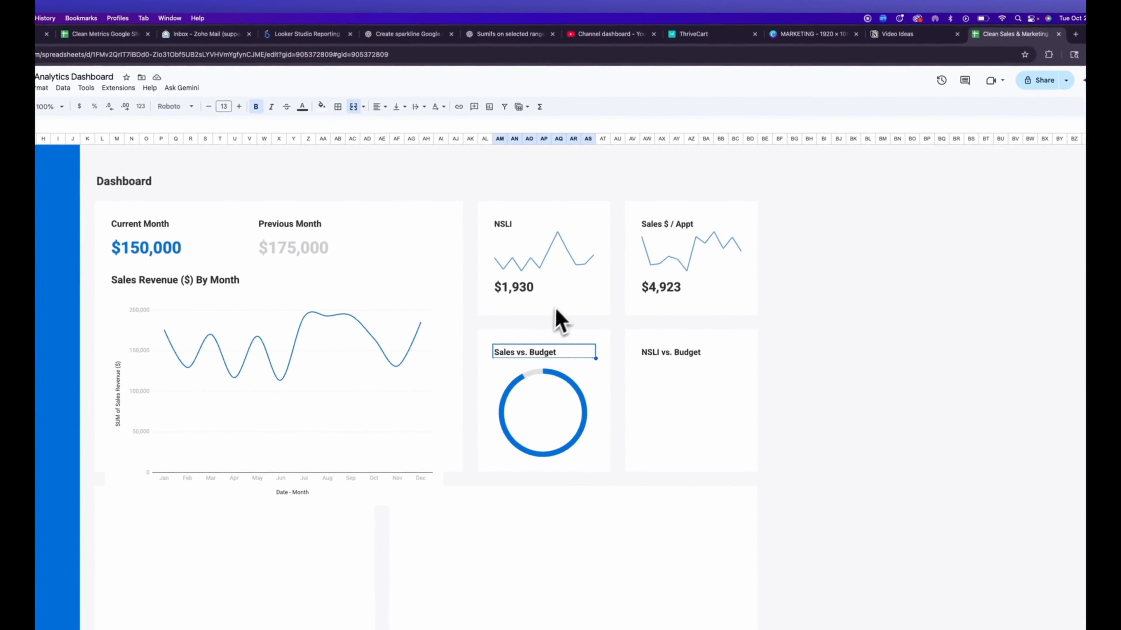
left_click(378, 107)
left_click(391, 124)
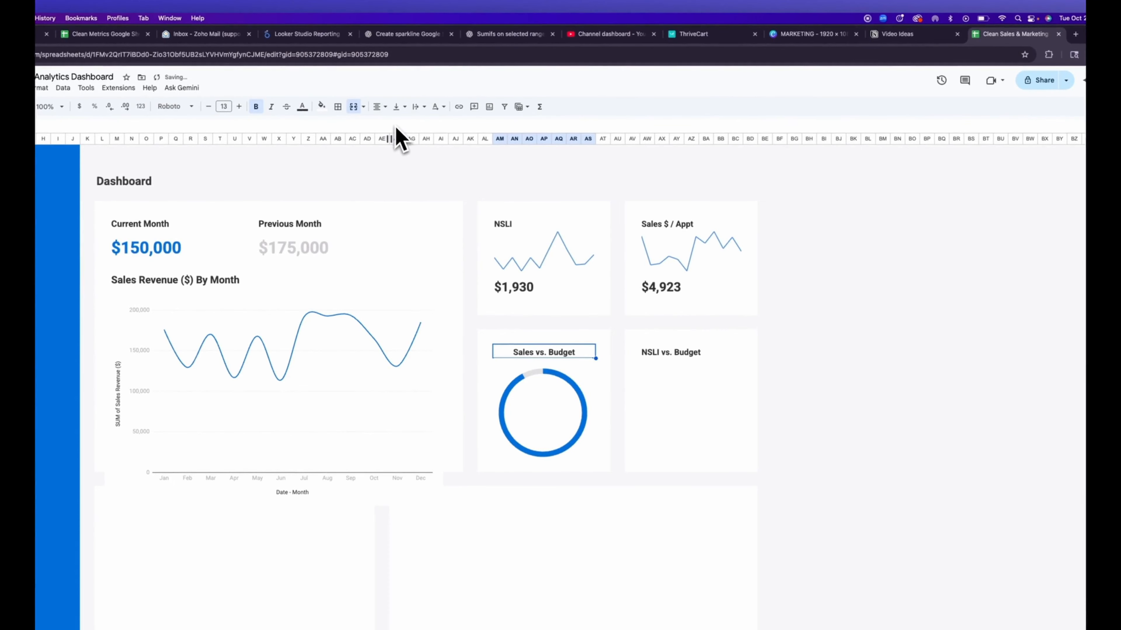
left_click(818, 384)
left_click(652, 353)
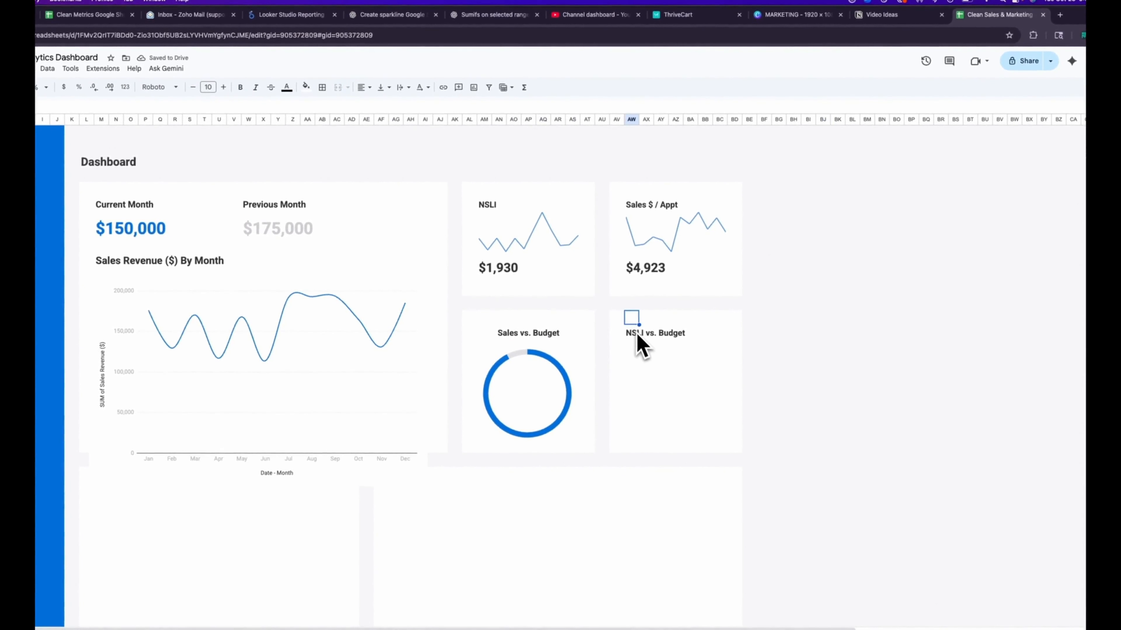
left_click(636, 334)
left_click(362, 87)
left_click(397, 122)
left_click(822, 386)
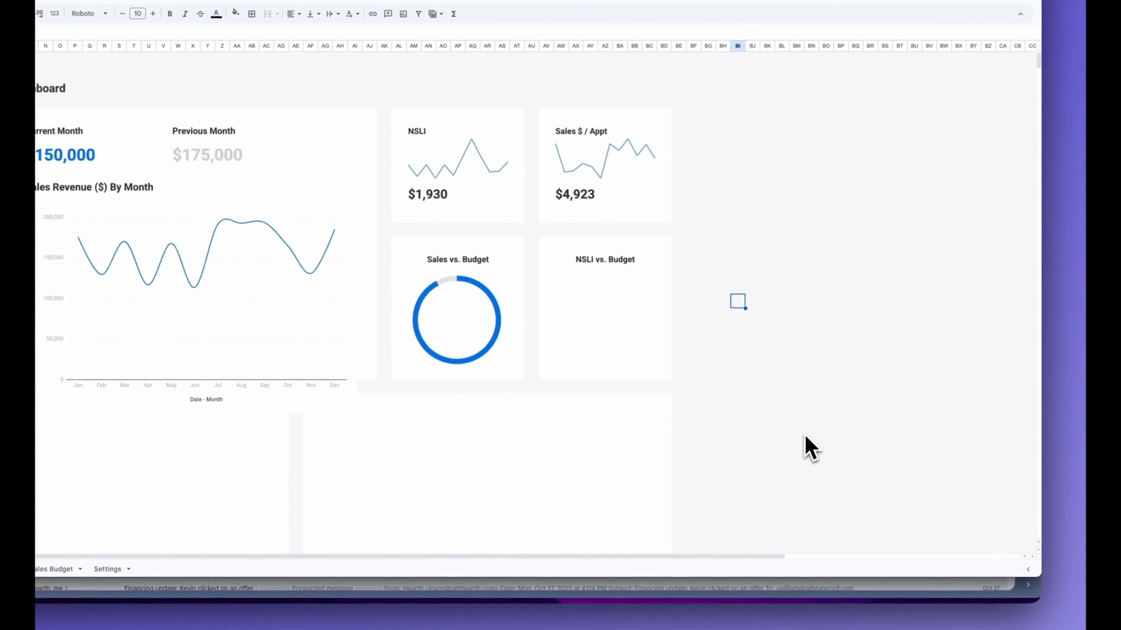
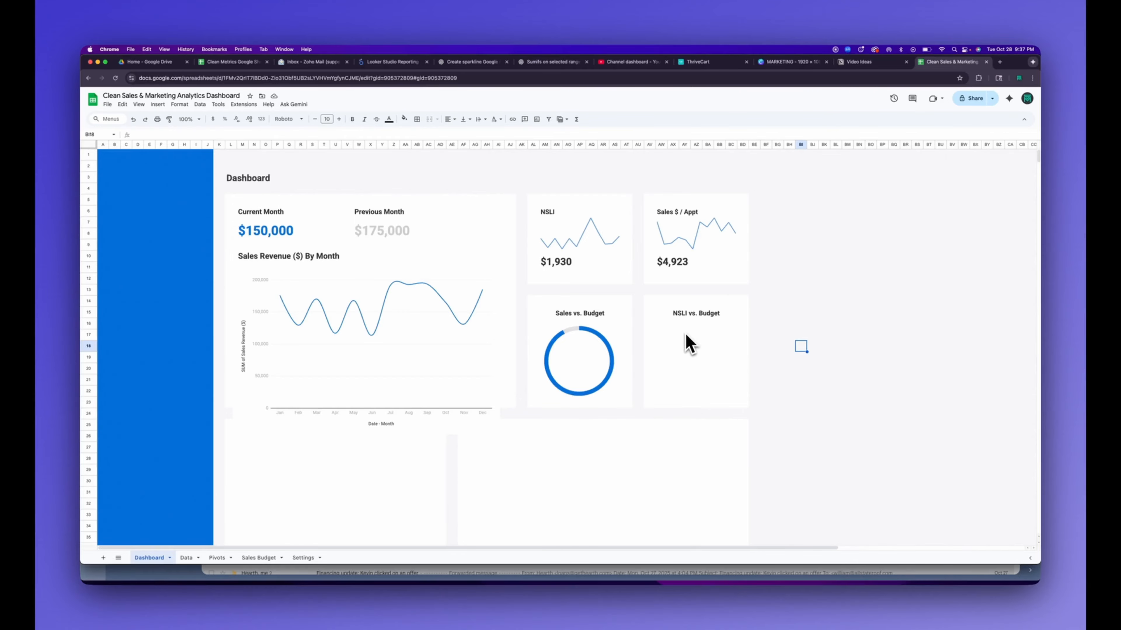
Step: Shrink the Sales Revenue line chart to fit its shortened card, reposition it under its title and widen it
left_click(397, 359)
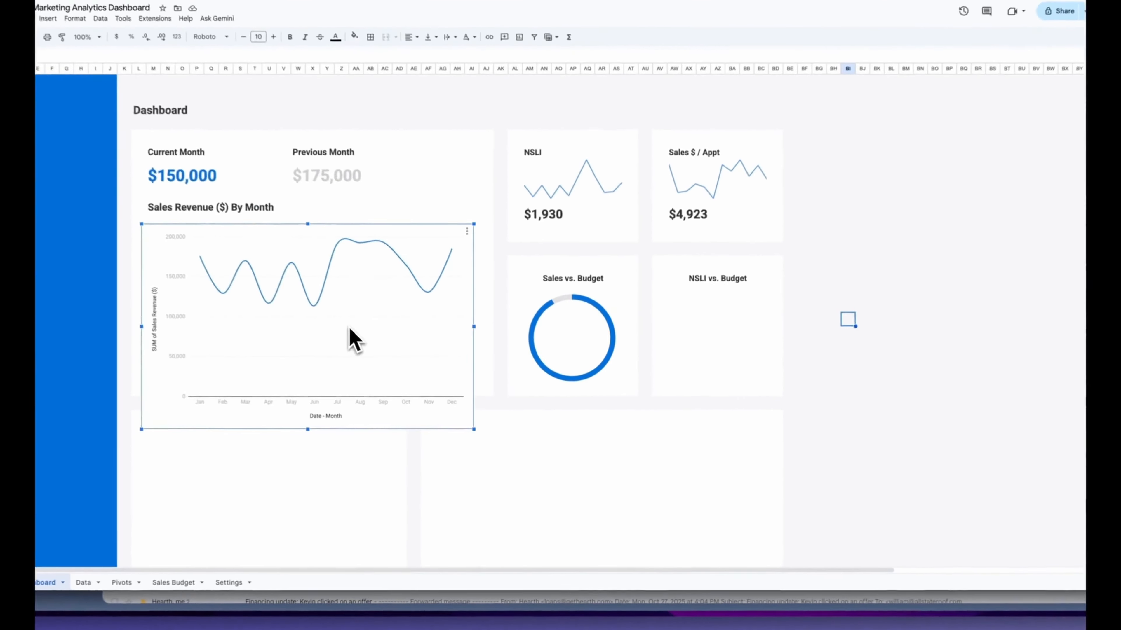
left_click_drag(473, 434, 408, 366)
mouse_move(338, 358)
left_mouse_down()
mouse_move(338, 343)
mouse_move(351, 342)
left_mouse_up()
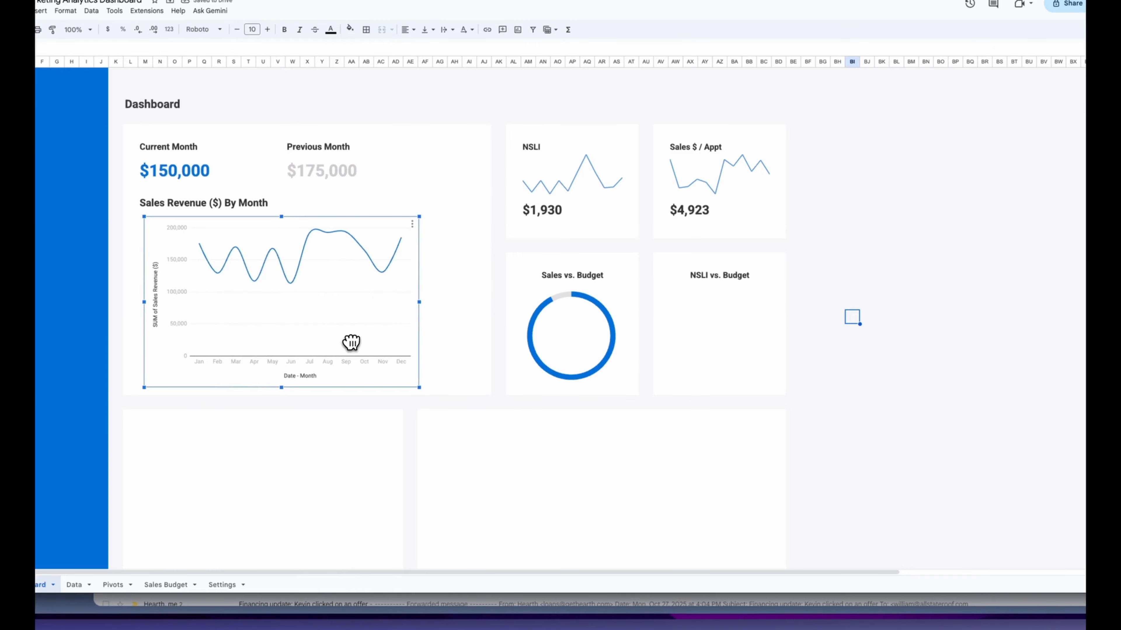
left_click_drag(419, 304, 473, 304)
left_click(899, 307)
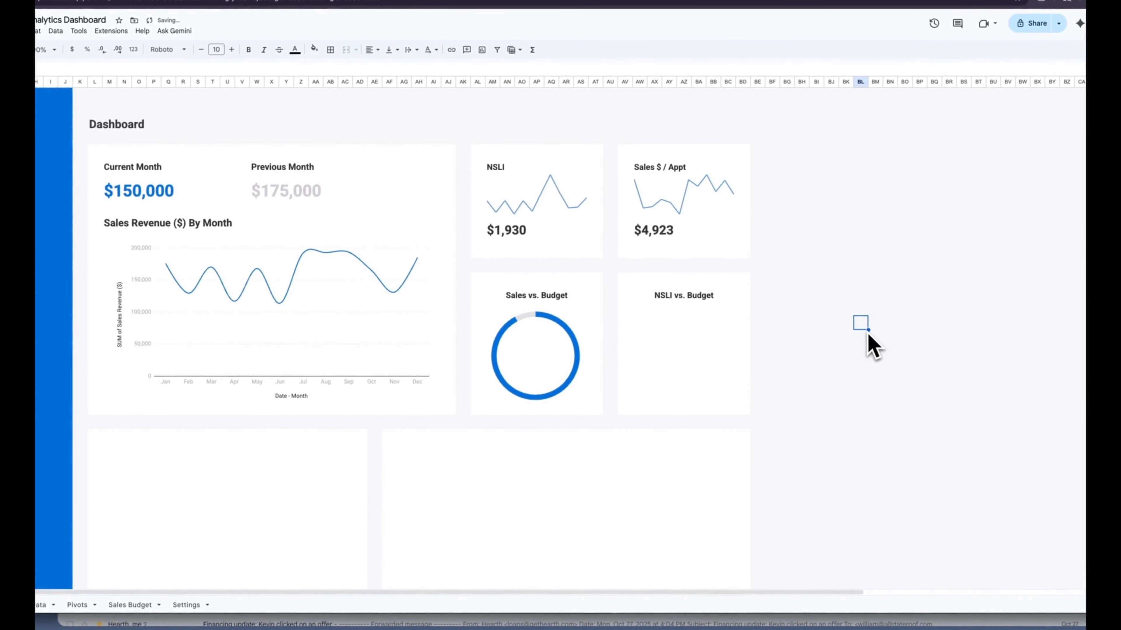
Step: Fine-tune the Sales Revenue chart's position and widen it slightly towards the card's edge
left_click(353, 349)
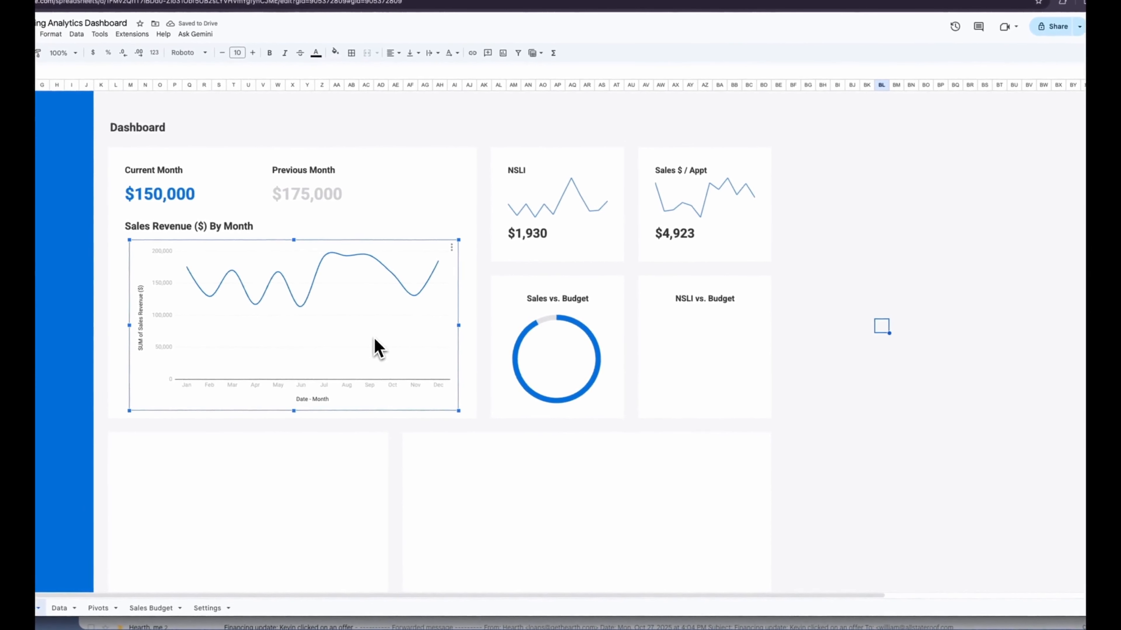
left_click_drag(365, 335, 366, 333)
left_click_drag(455, 326, 463, 328)
left_click(828, 331)
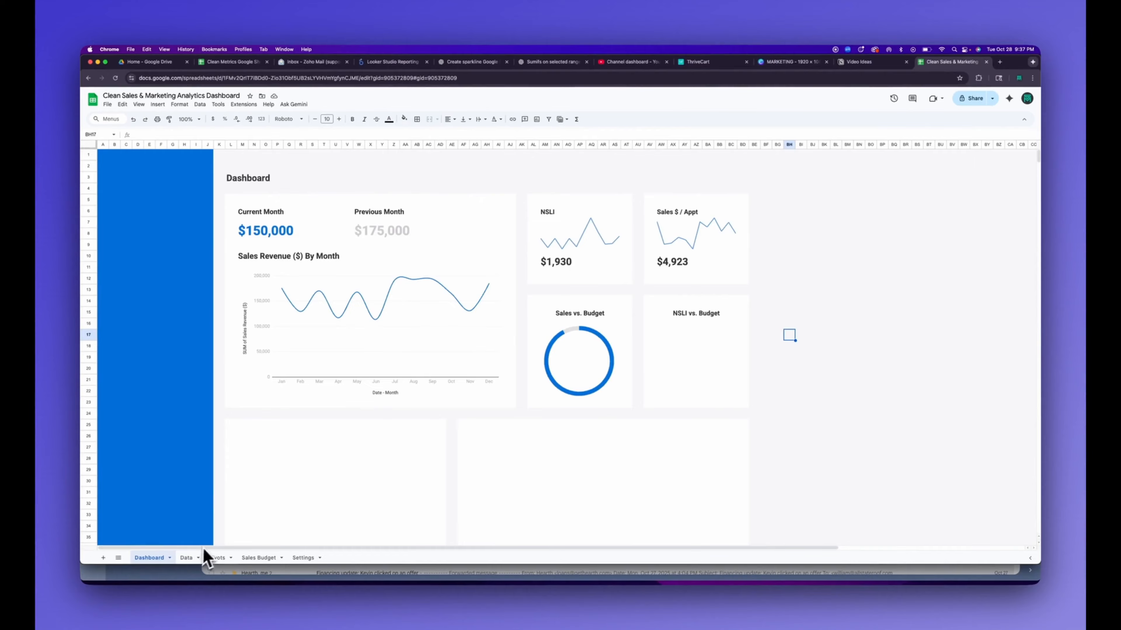
Step: On the Sales Budget sheet, move the doughnut chart beneath the Sales table and shrink it to roughly the table's width
left_click(261, 558)
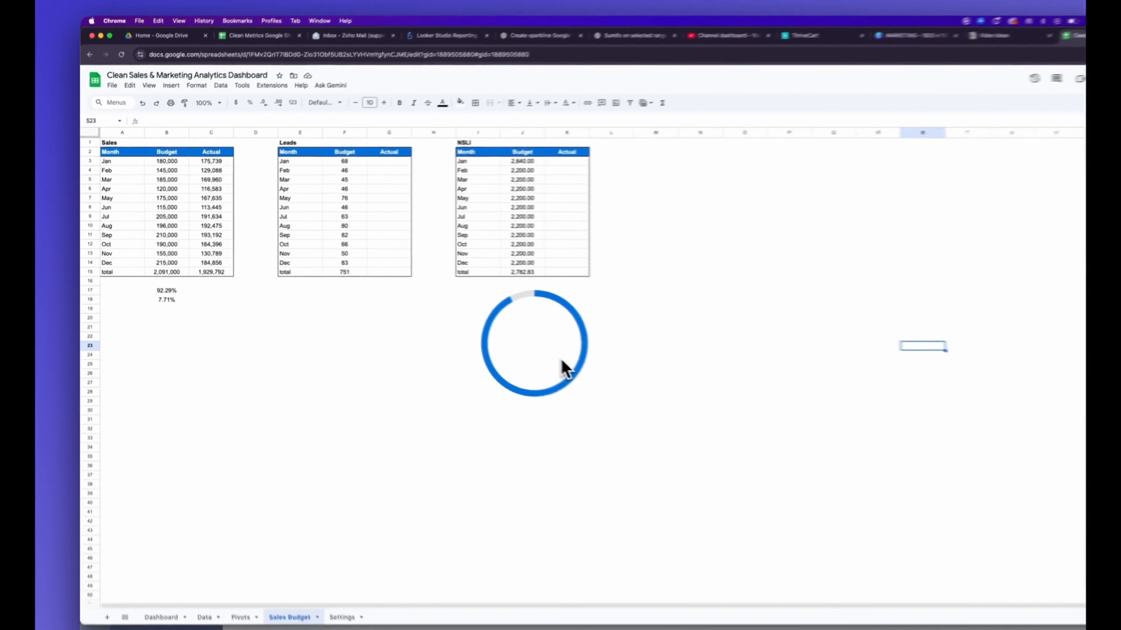
left_click(484, 342)
left_click_drag(481, 340, 174, 353)
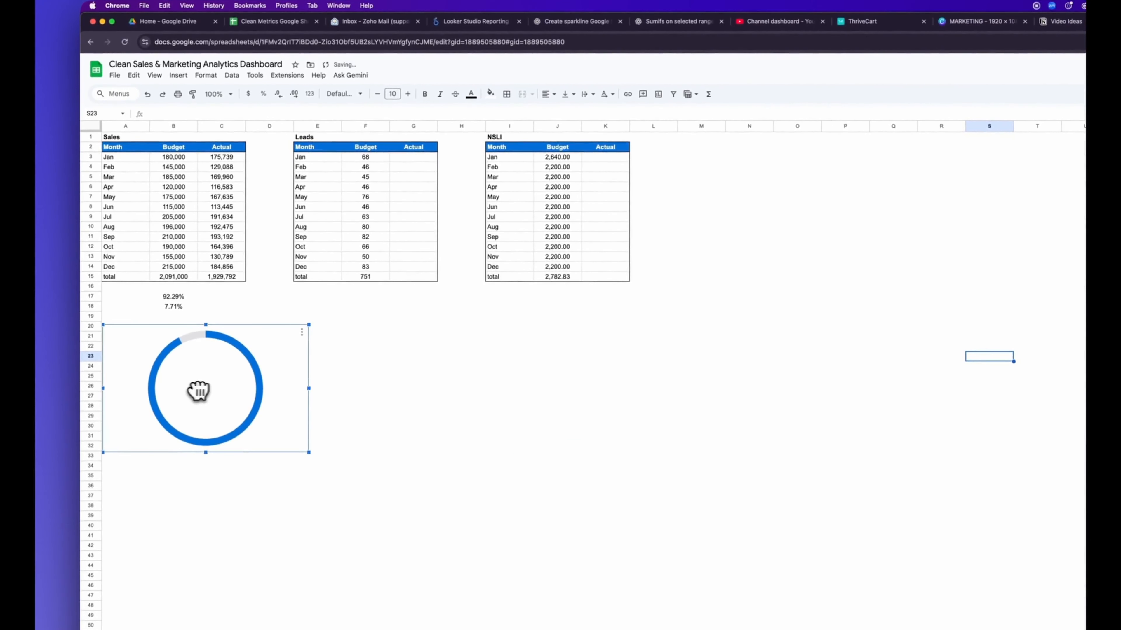
left_click_drag(309, 325, 150, 375)
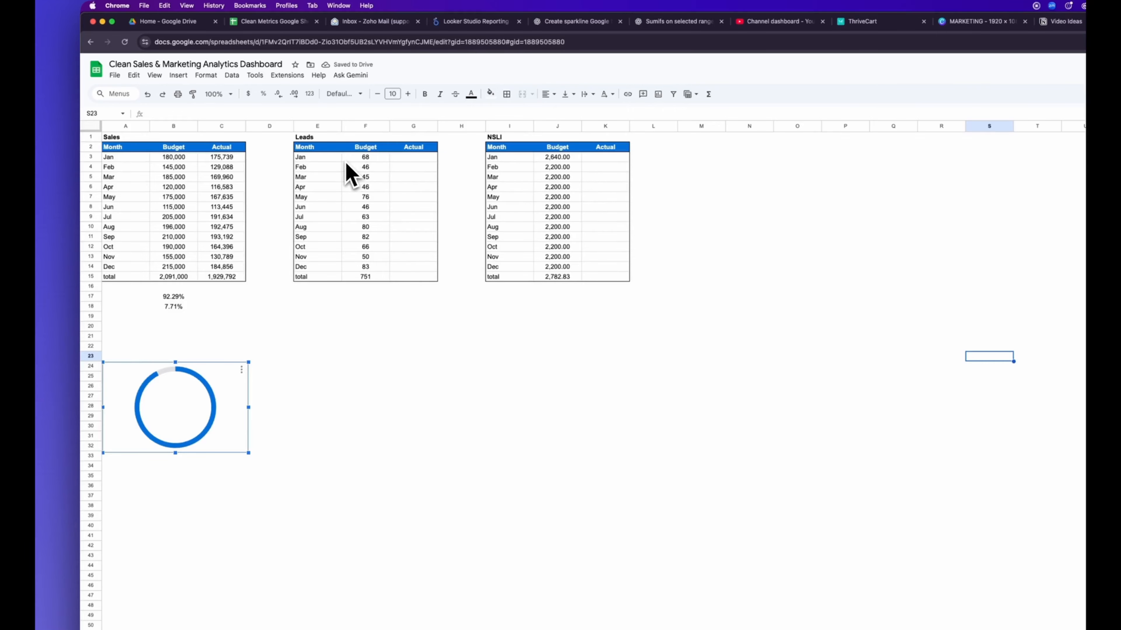
Step: Start a SUMIF in the Leads table's January Actual cell, using Pivots!A2:A13 as the range and month cell E3 as the criterion
left_click(423, 160)
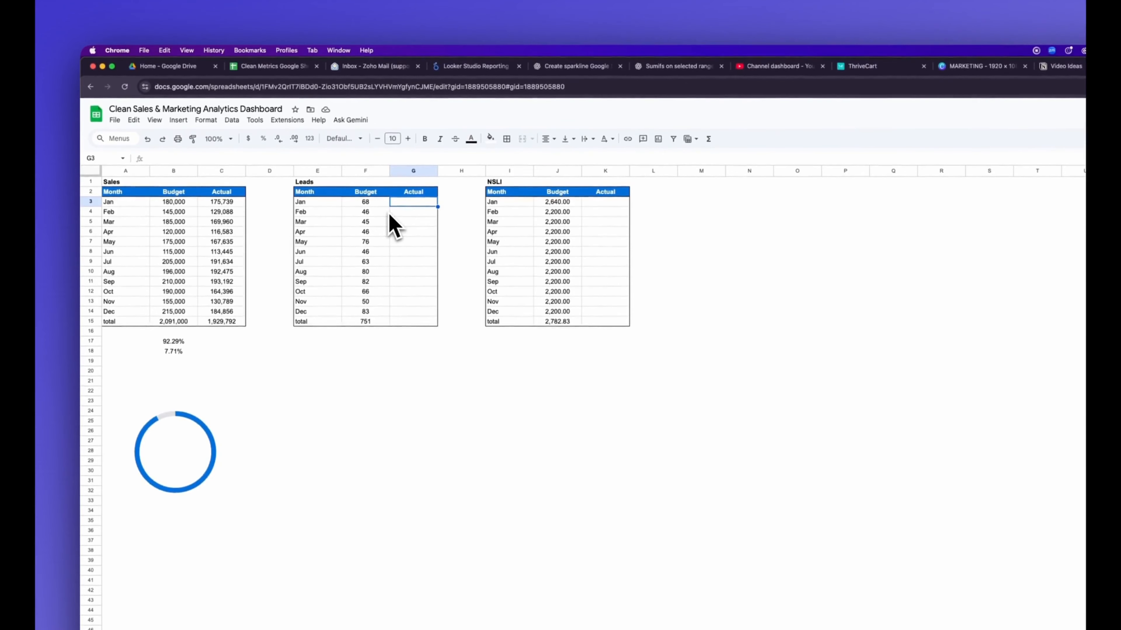
type("=sumif(")
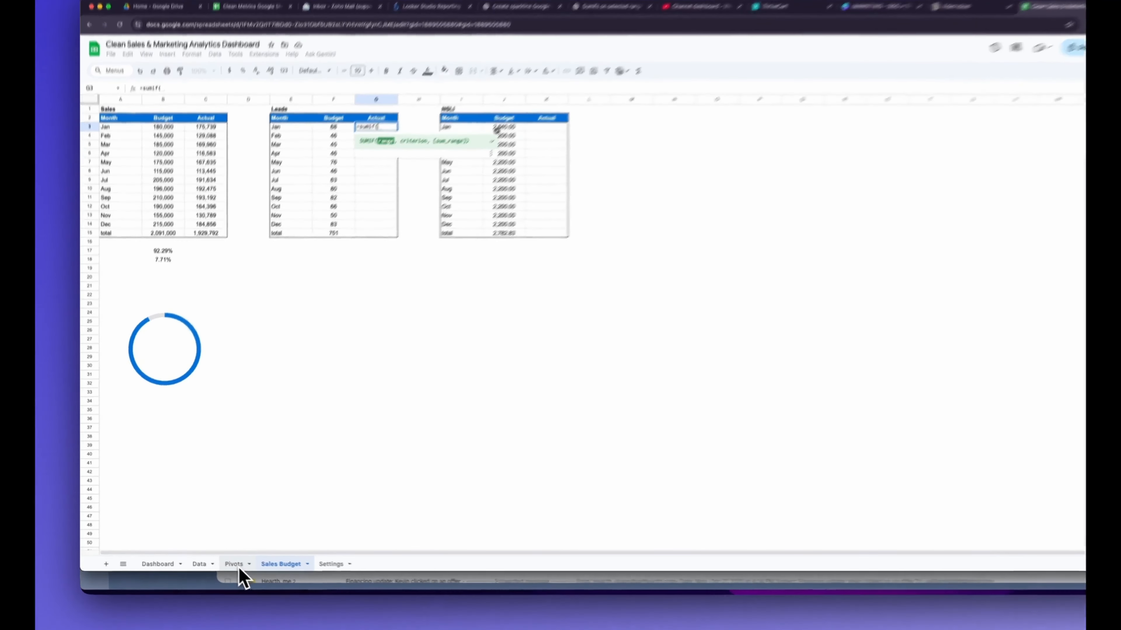
left_click(217, 557)
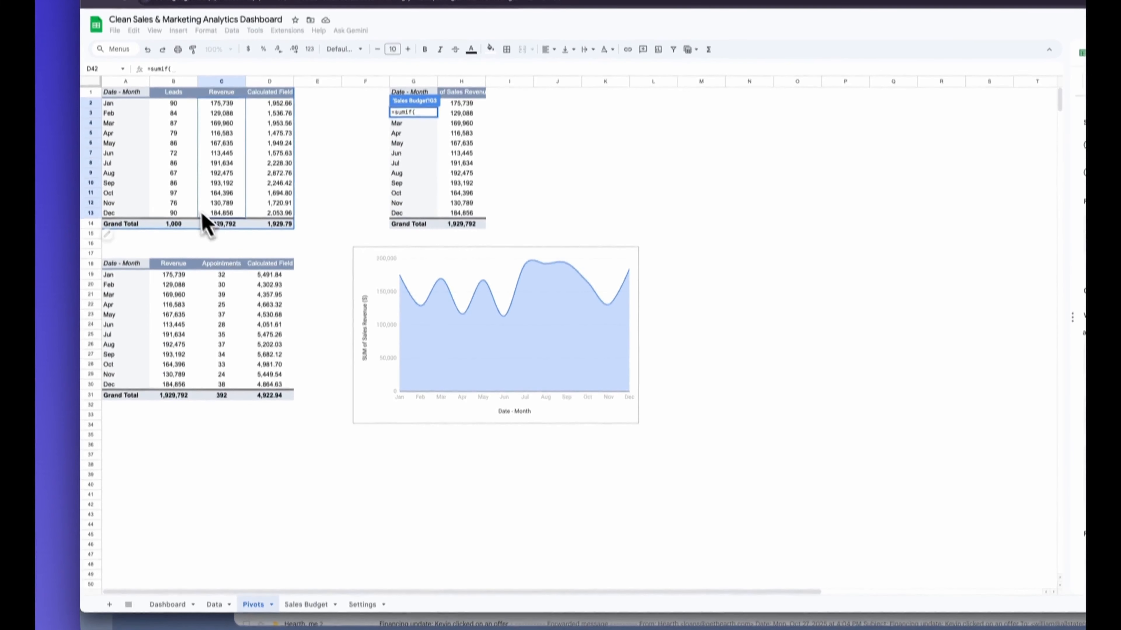
left_click_drag(130, 126, 126, 237)
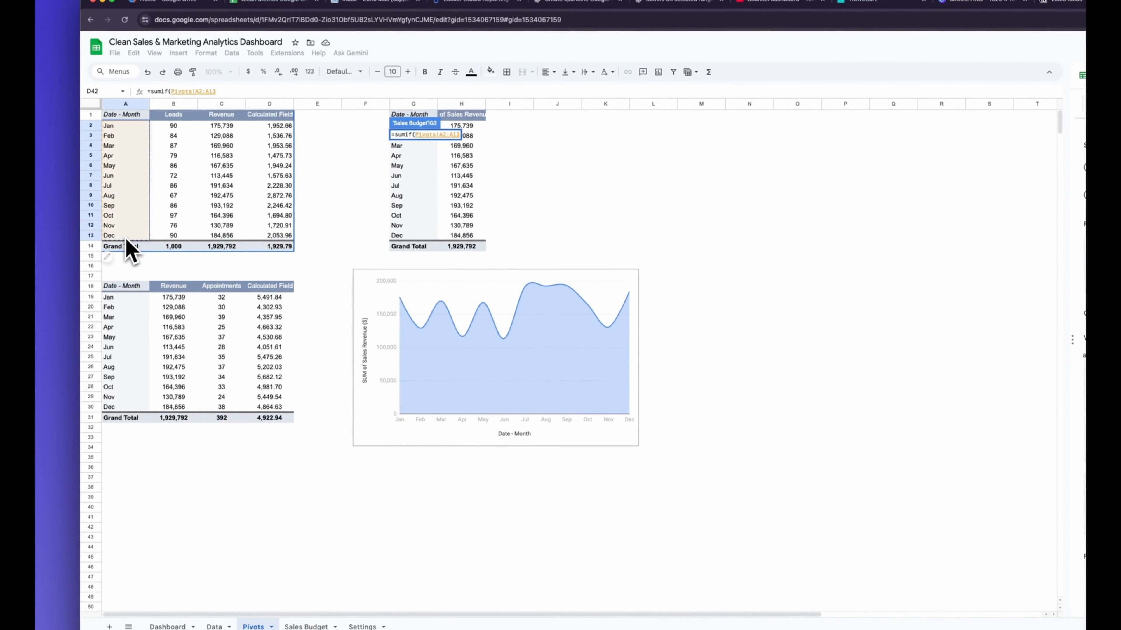
type(",")
left_click(306, 627)
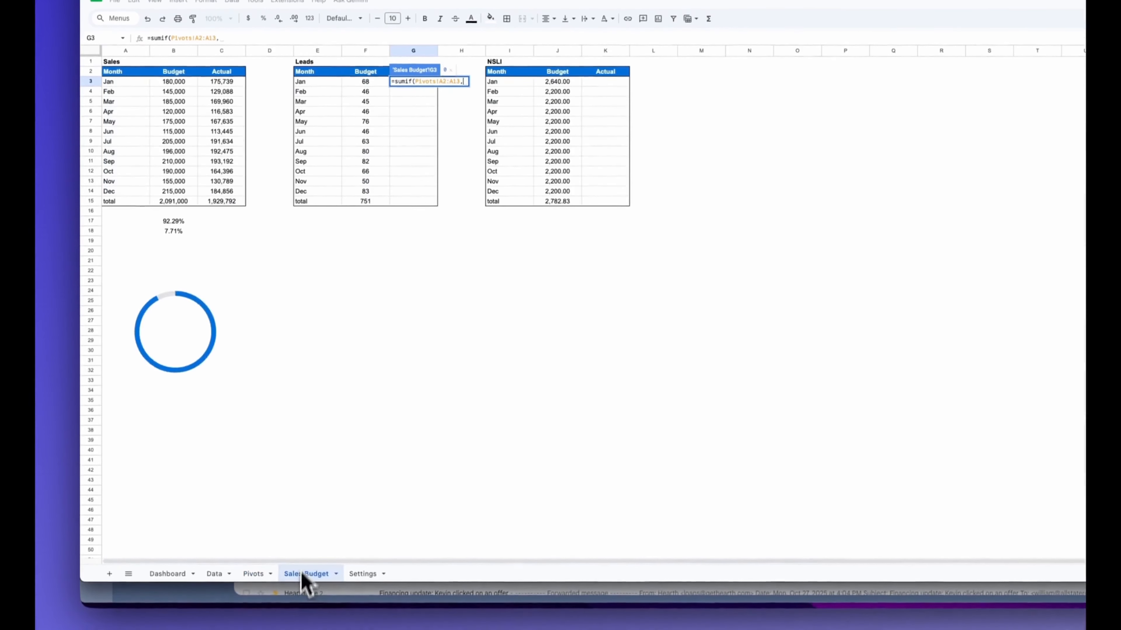
left_click(308, 130)
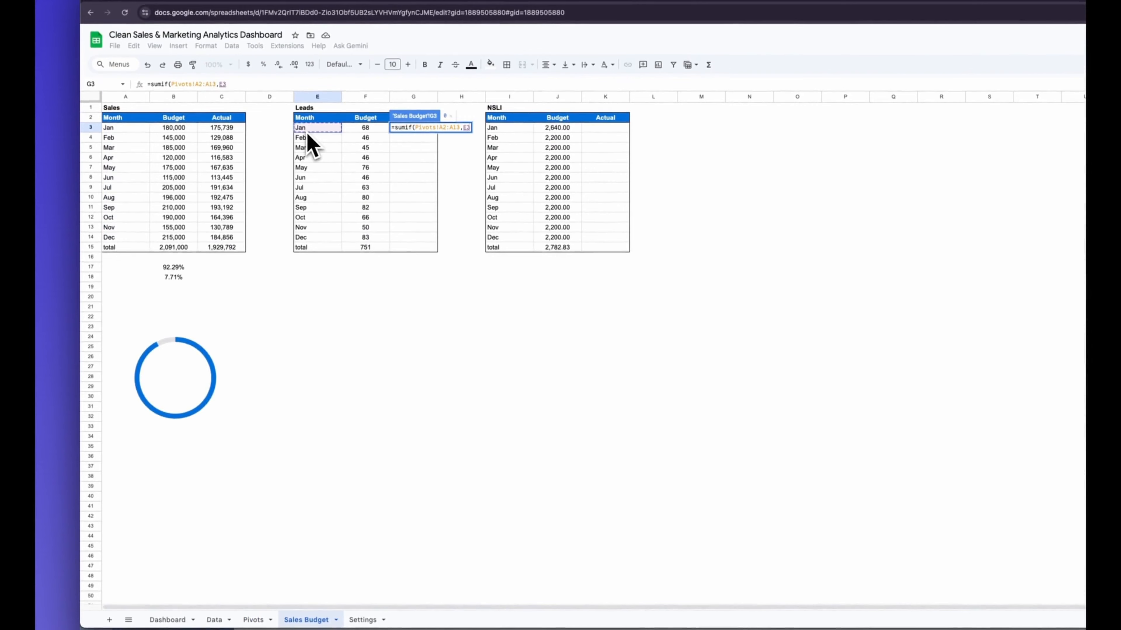
type(",")
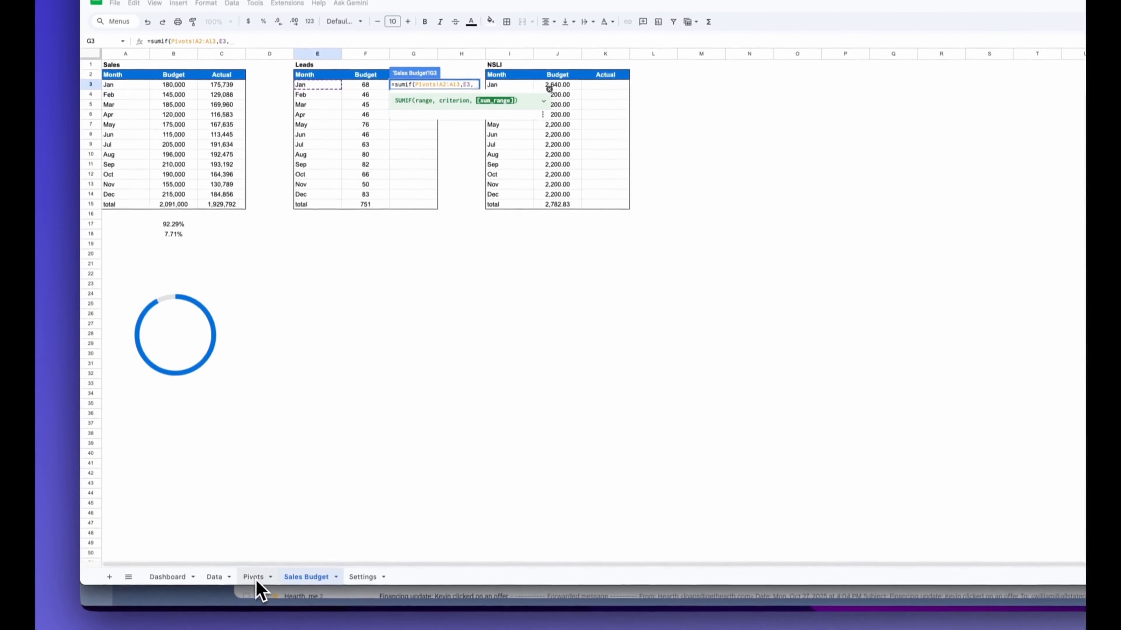
Step: Complete the Leads SUMIF with the Pivots sheet's Leads values B2:B13 as the sum range
left_click(253, 620)
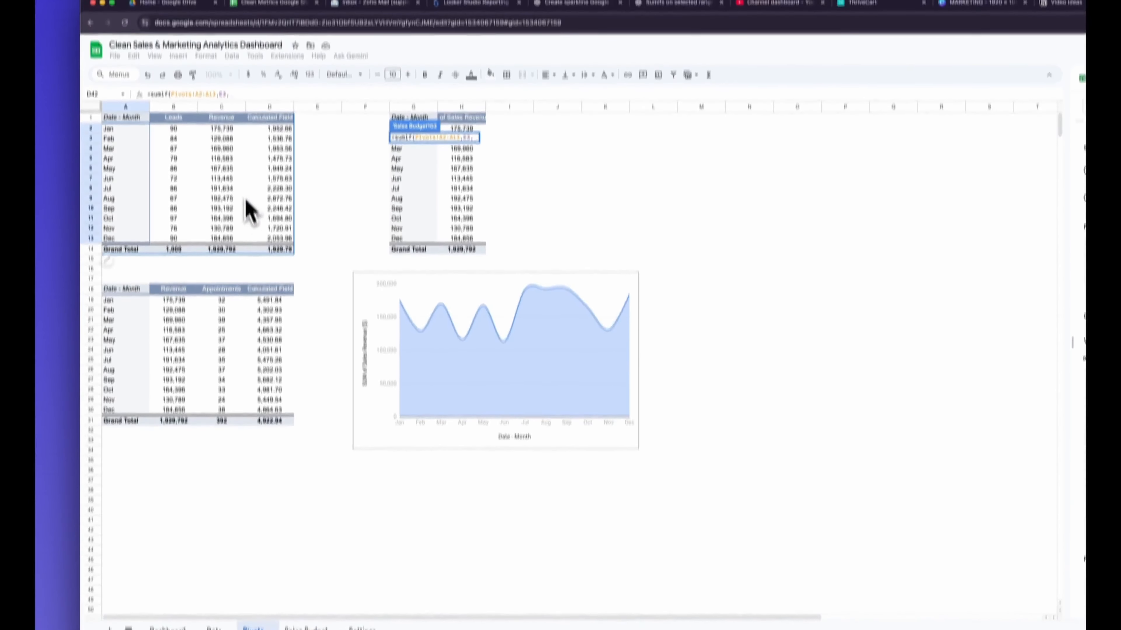
left_click_drag(171, 129, 168, 148)
left_click_drag(169, 200, 170, 278)
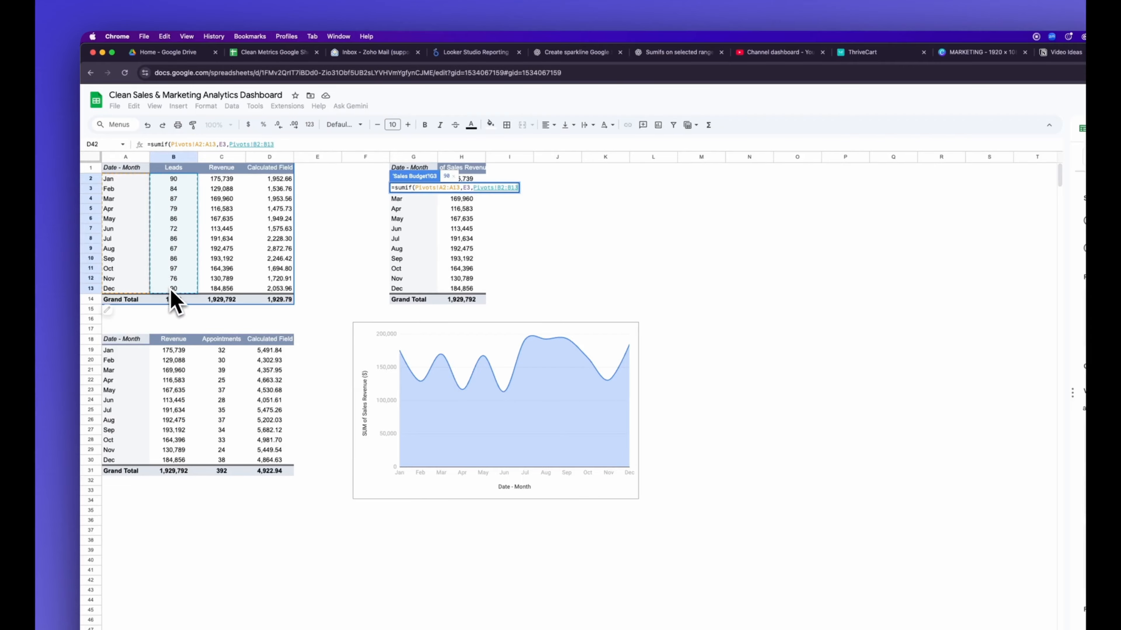
left_click_drag(171, 292, 170, 290)
key("Return")
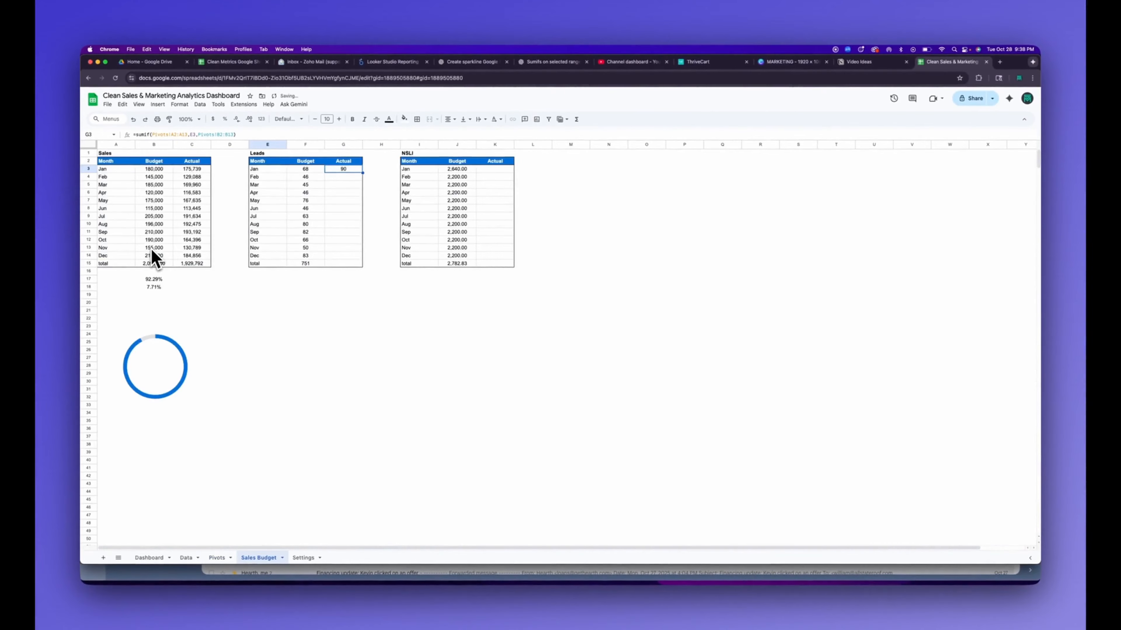
Step: Make the SUMIF ranges absolute as Pivots!$A$2:$A$13 and Pivots!$B$2:$B$13, and autofill the Leads Actual column
left_click(171, 134)
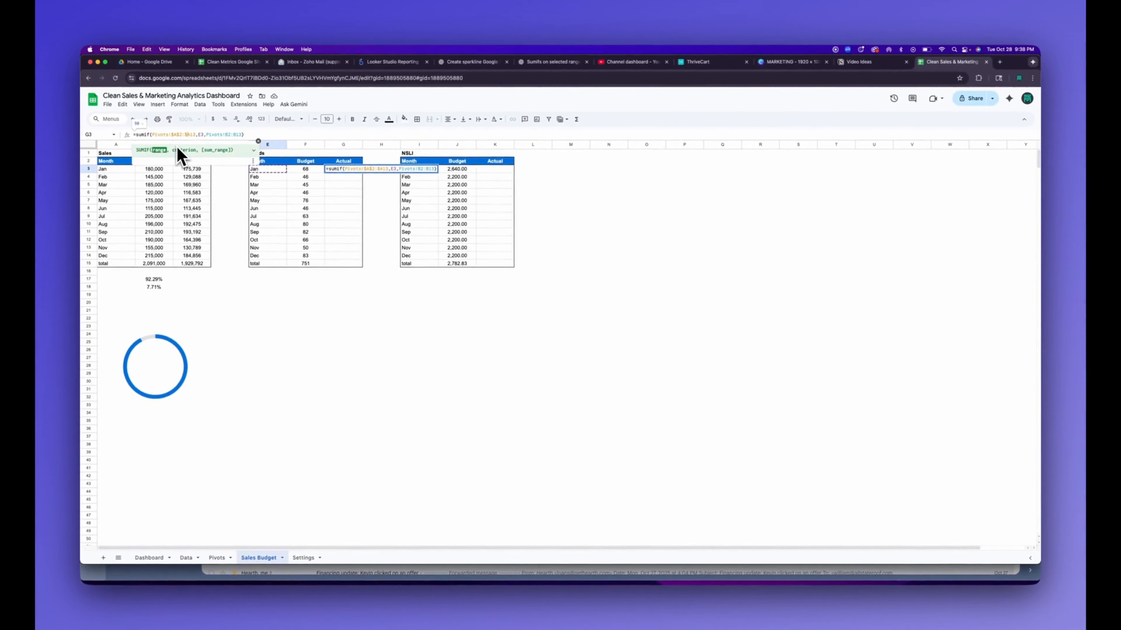
key("Return")
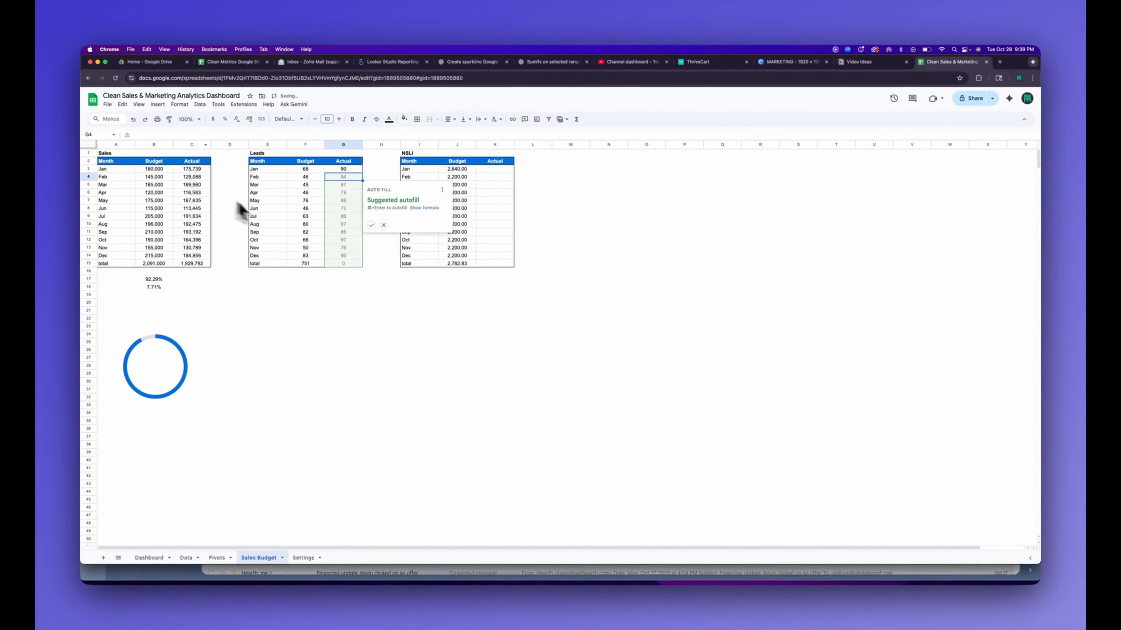
left_click(388, 232)
left_click(343, 302)
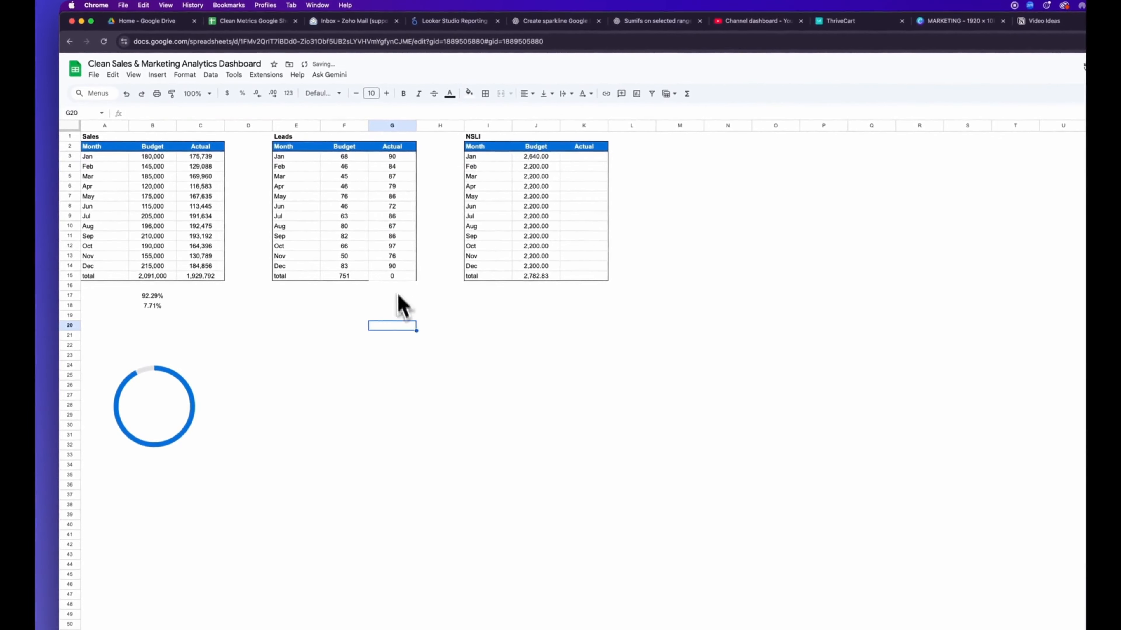
Step: Replace the Leads Actual total in G15 with a SUM of G3:G14
left_click(396, 278)
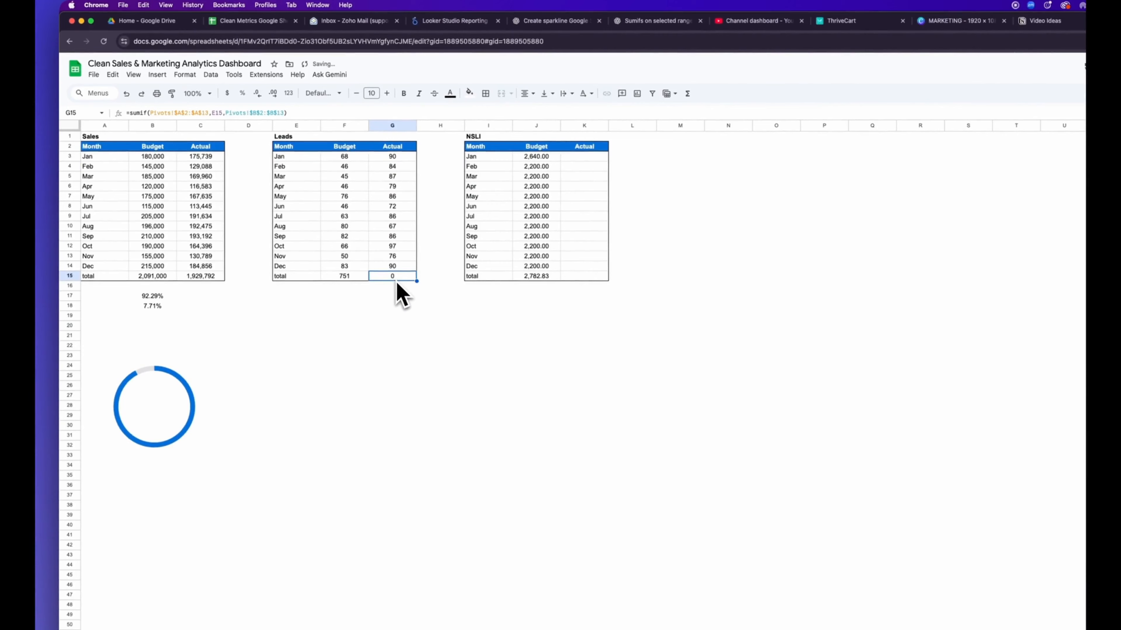
type("=sum(")
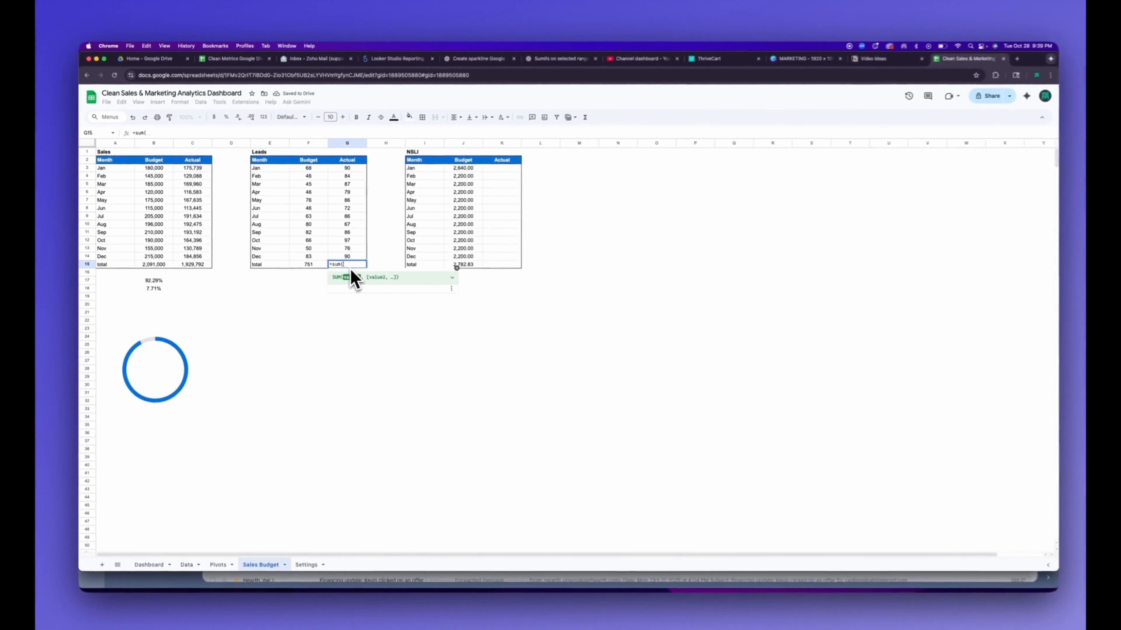
key("Up")
key("shift+Up")
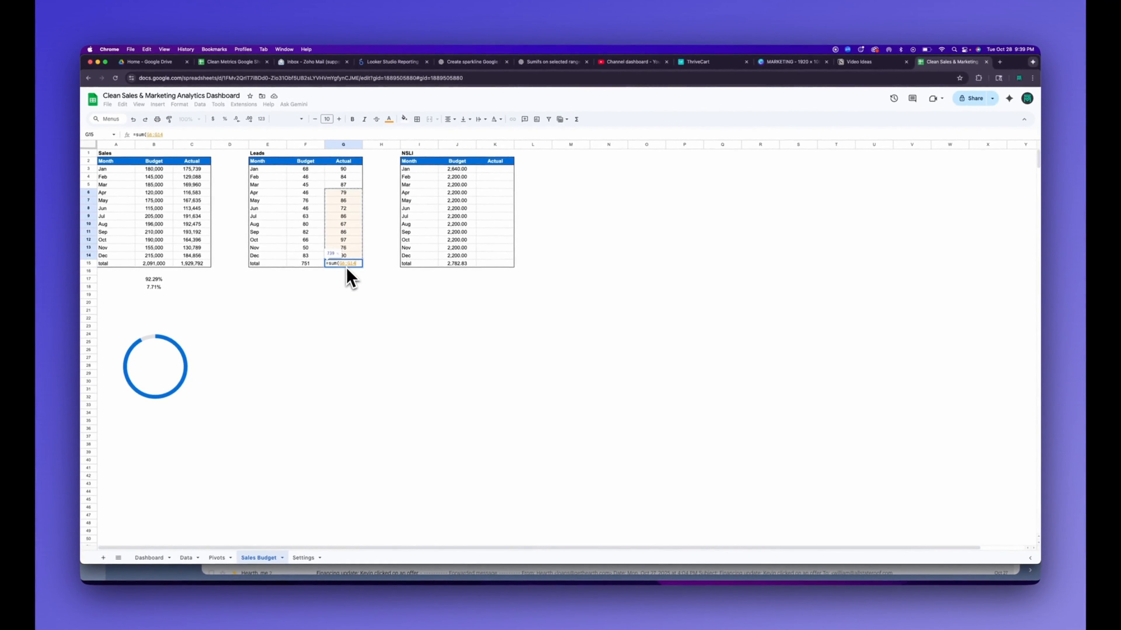
key("Return")
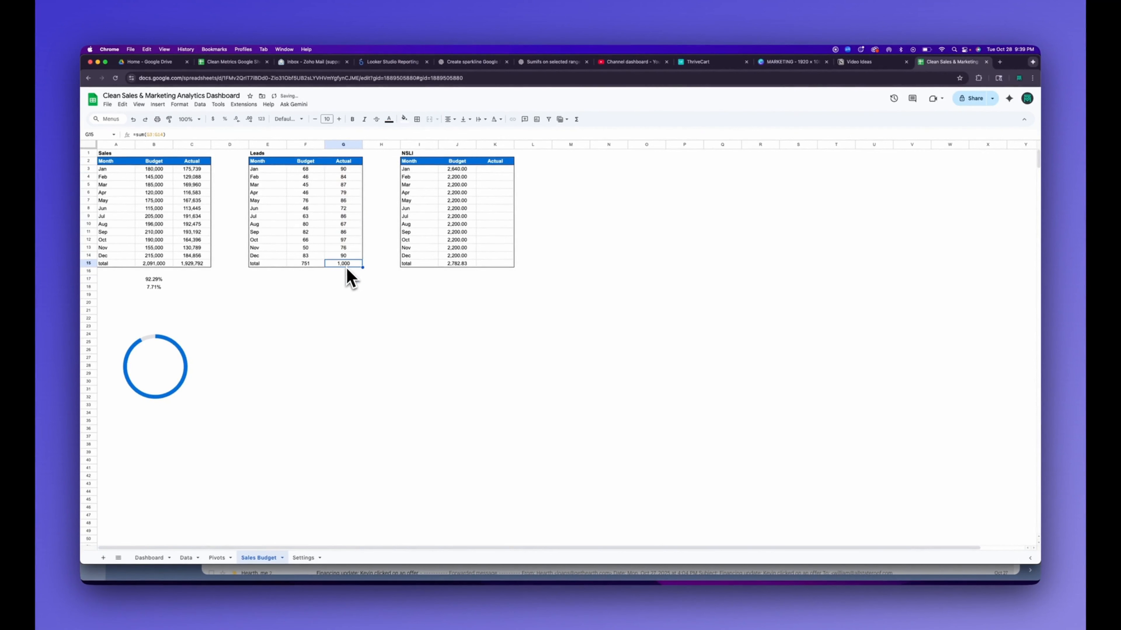
Step: Apply an outer border around the Leads table, E2:G15
left_click_drag(348, 265, 260, 162)
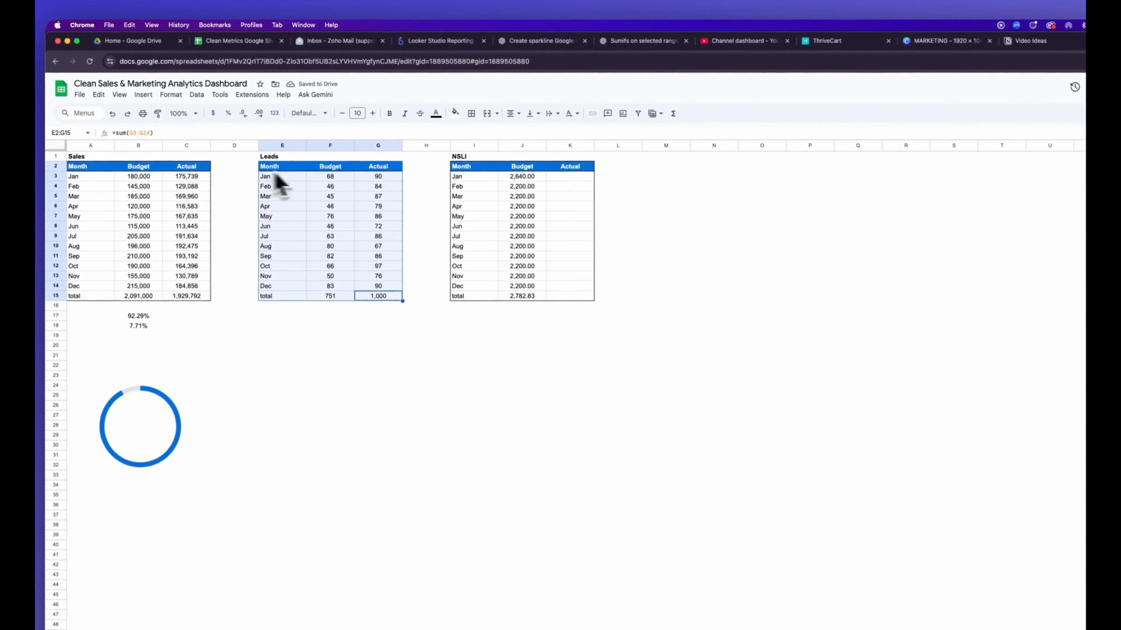
left_click(471, 113)
left_click(542, 134)
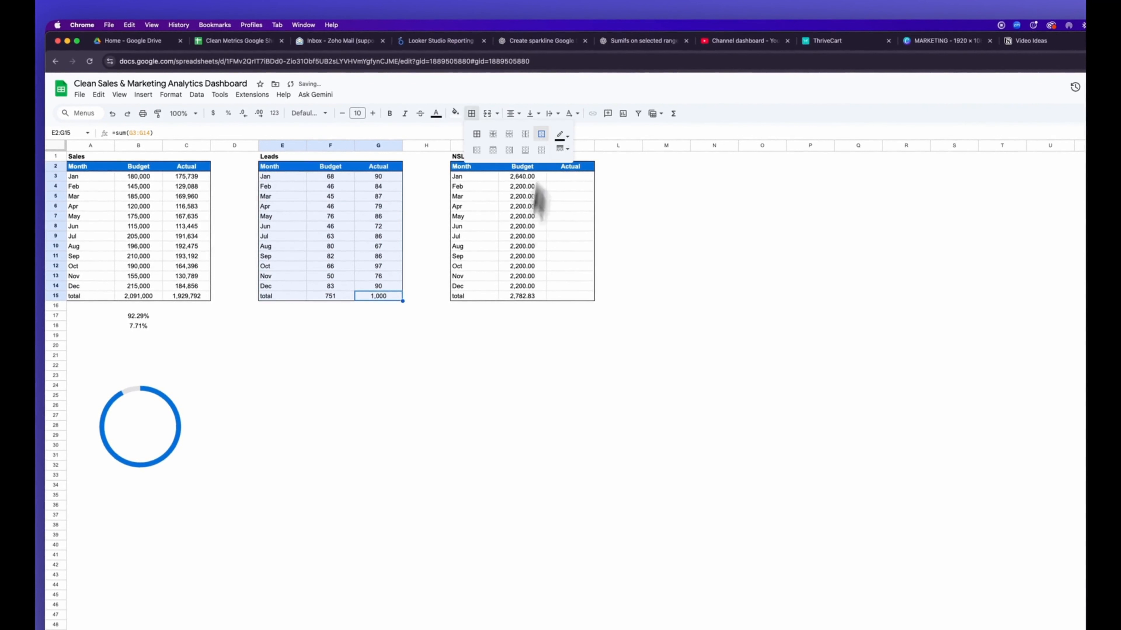
Step: Calculate January's NSLI Actual in K3 as sales actual divided by leads actual, =C3/G3, and autofill the column through the total row
left_click(567, 176)
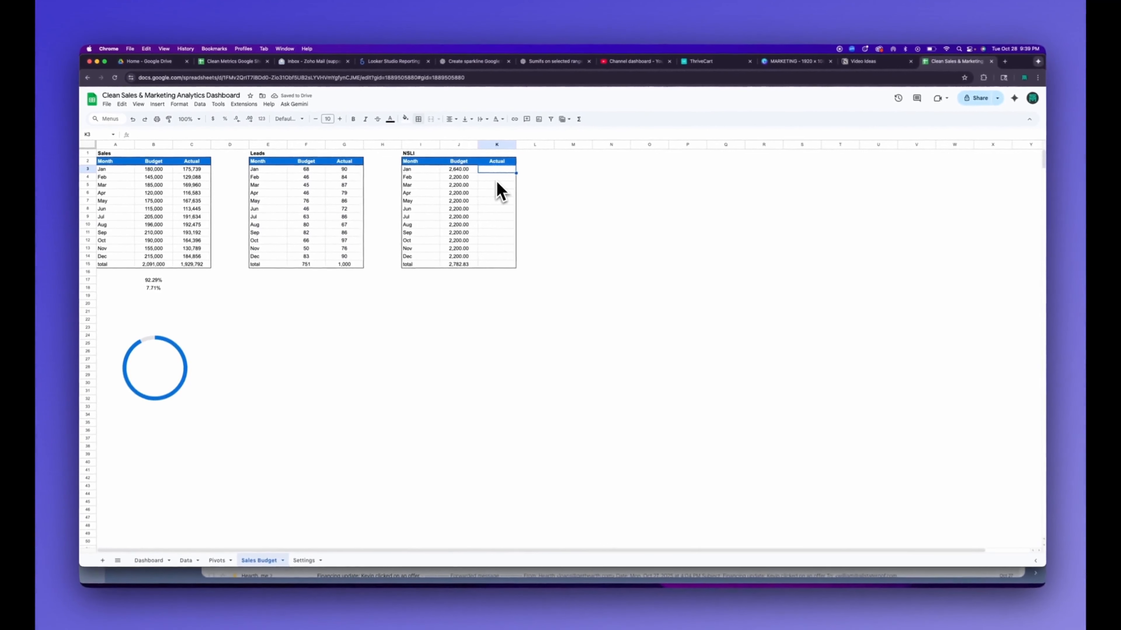
type("=")
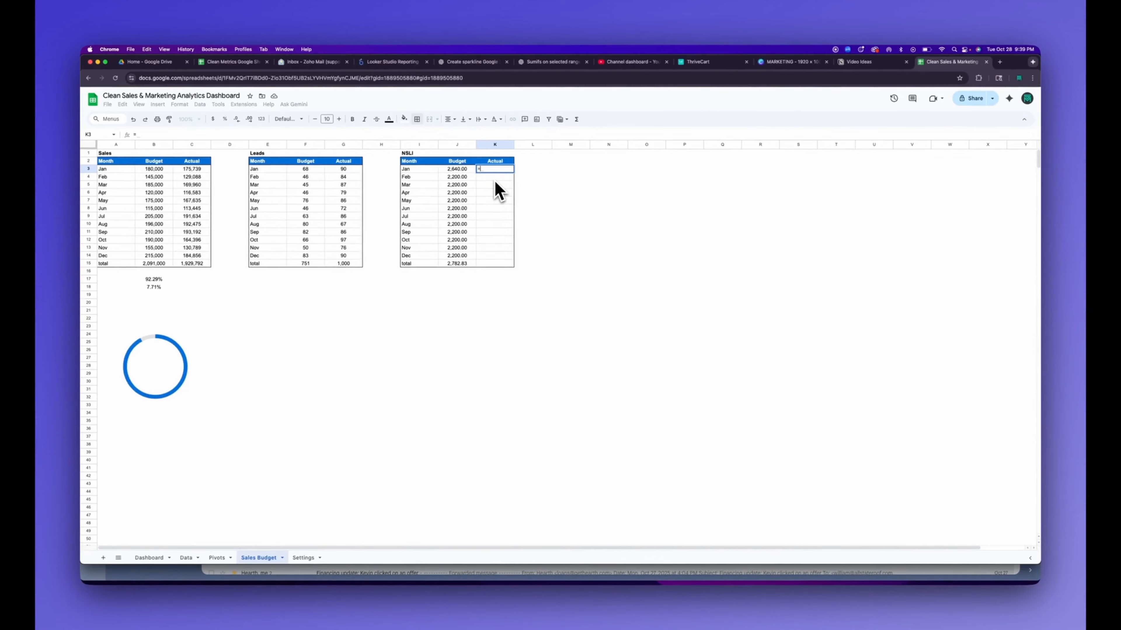
key("Left")
key("Left")
key("Left")
key("Left")
key("Left")
key("Left")
key("Left")
key("Left")
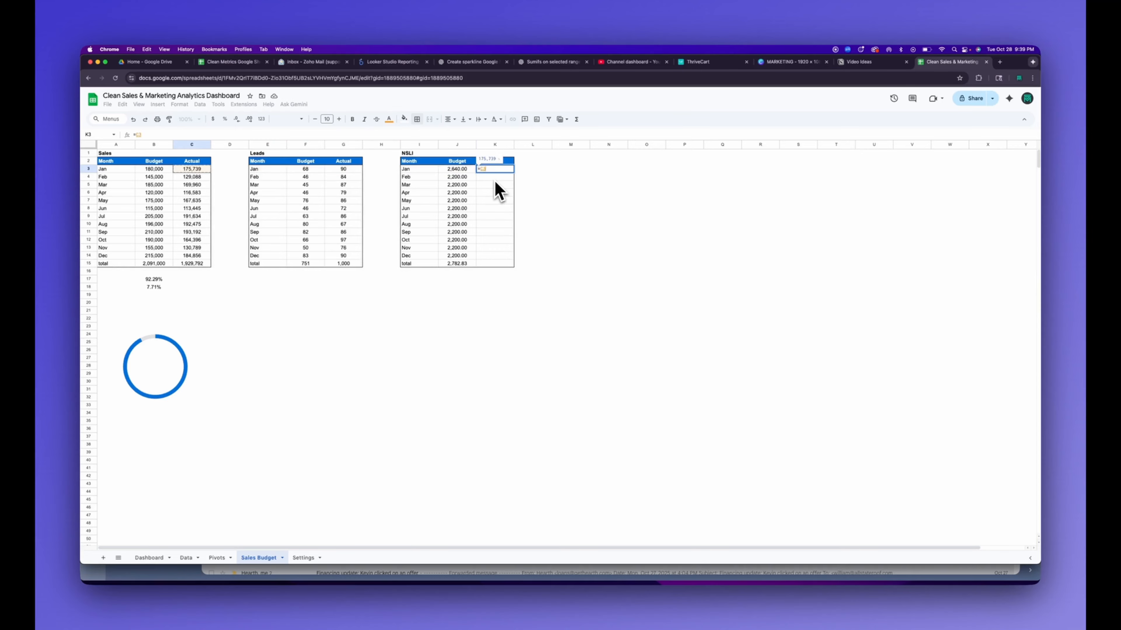
type("/")
key("Left")
key("Left")
key("Left")
key("Left")
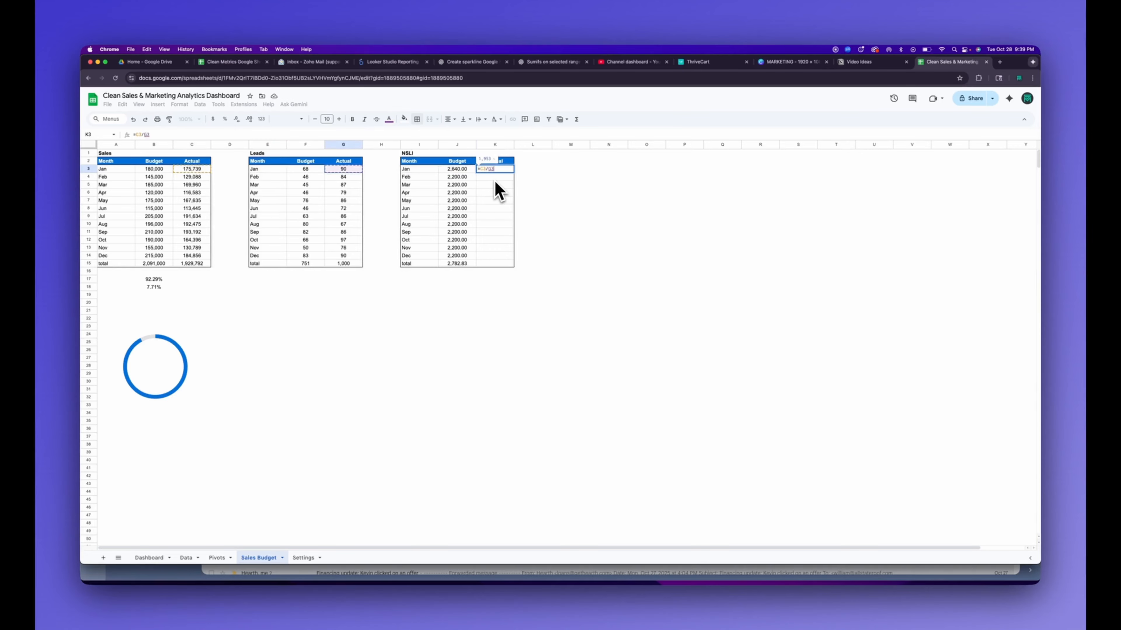
key("Return")
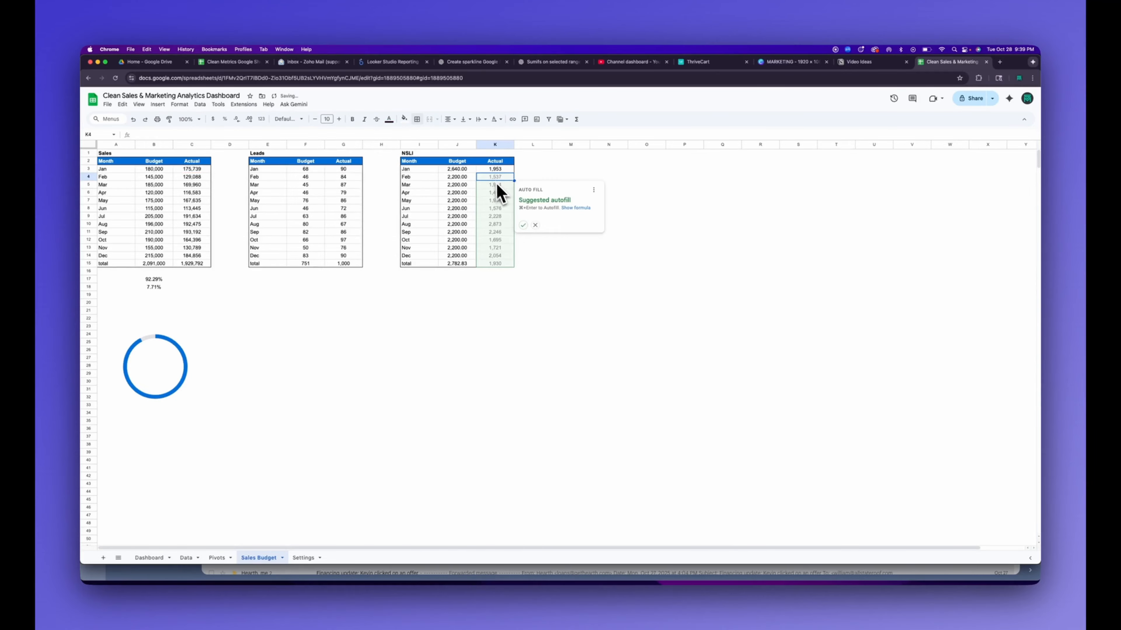
left_click(523, 224)
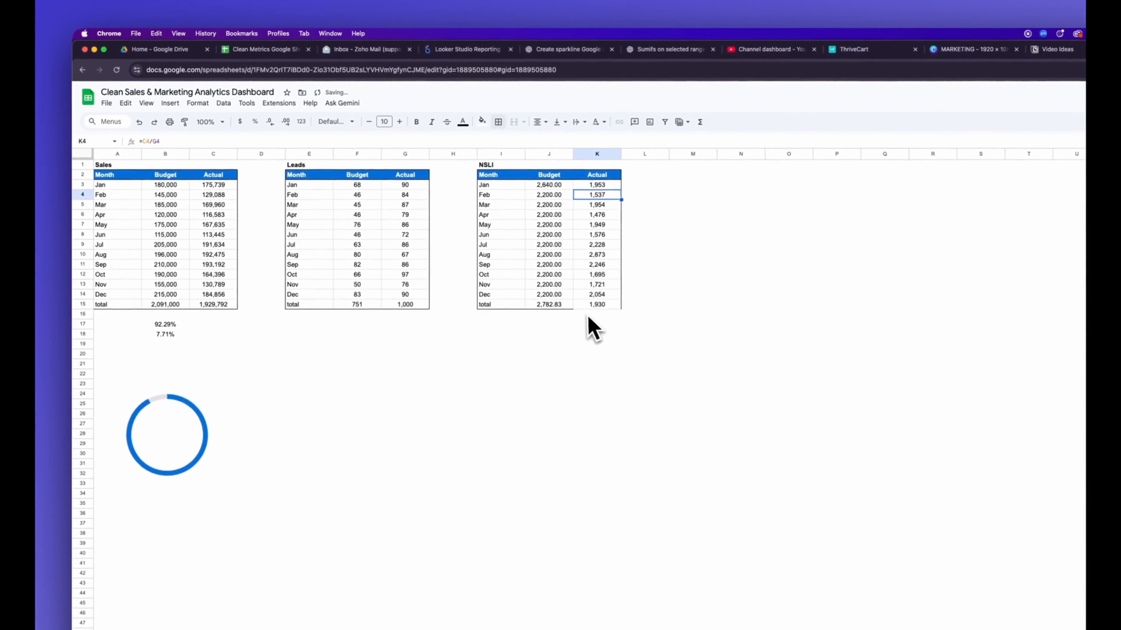
Step: Below the NSLI table, calculate the actual-to-budget ratio in J17 with =K15/J15
left_click(463, 280)
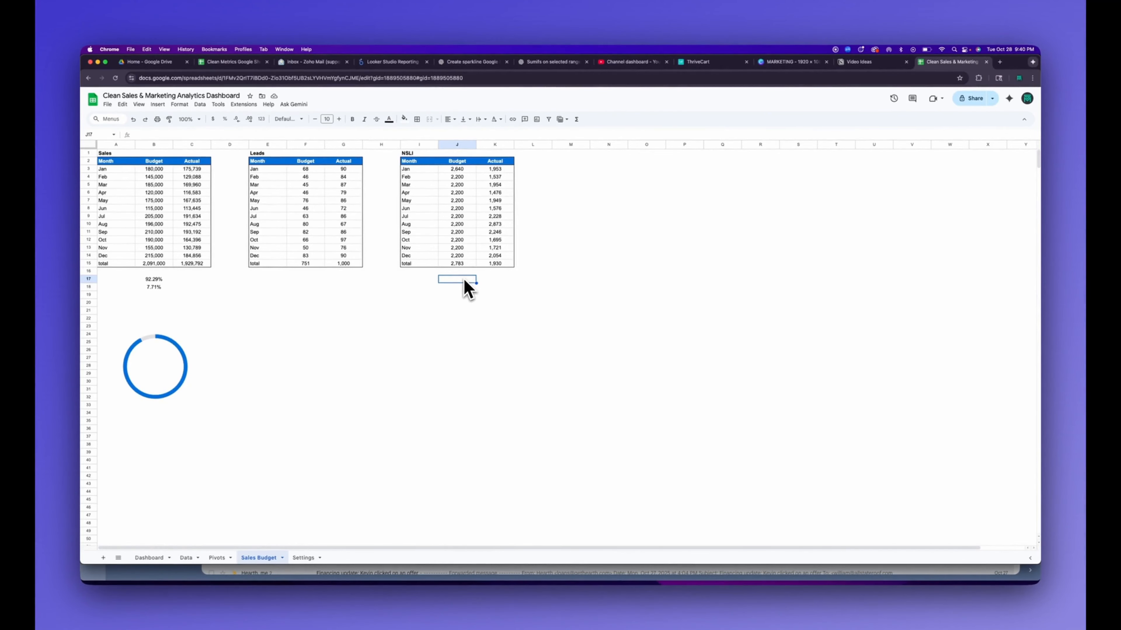
type("=")
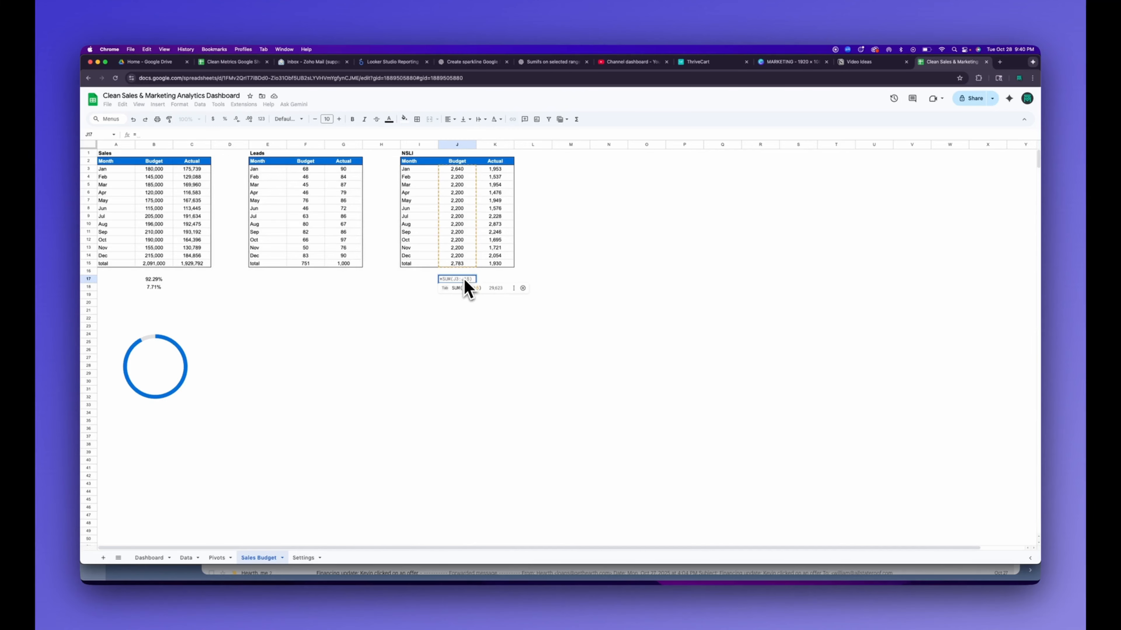
left_click(496, 264)
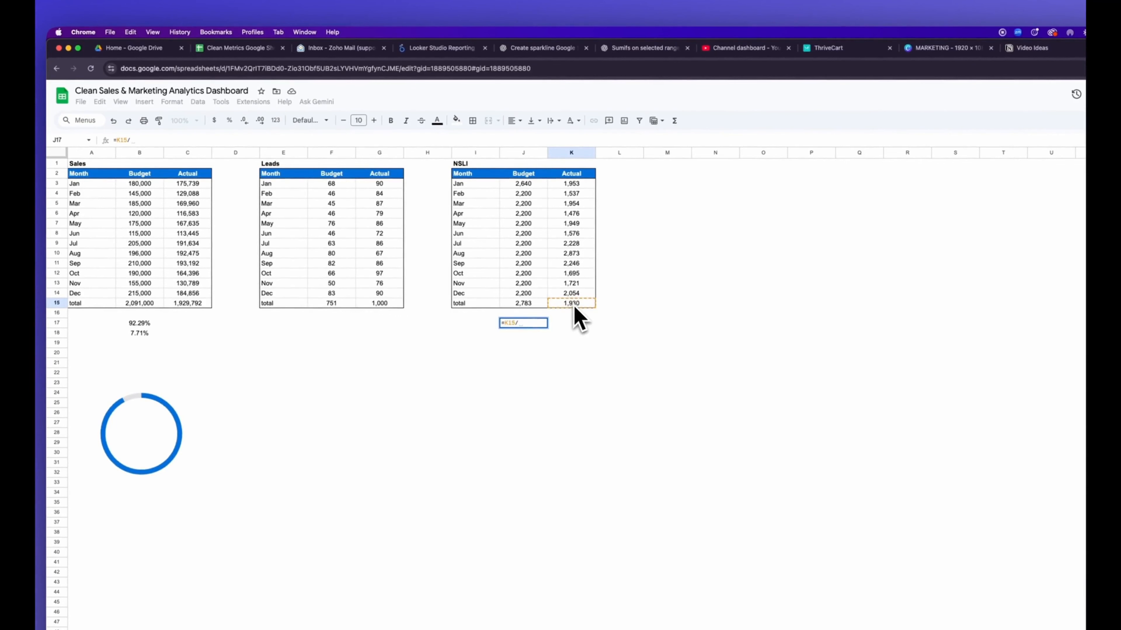
left_click(531, 306)
key("Return")
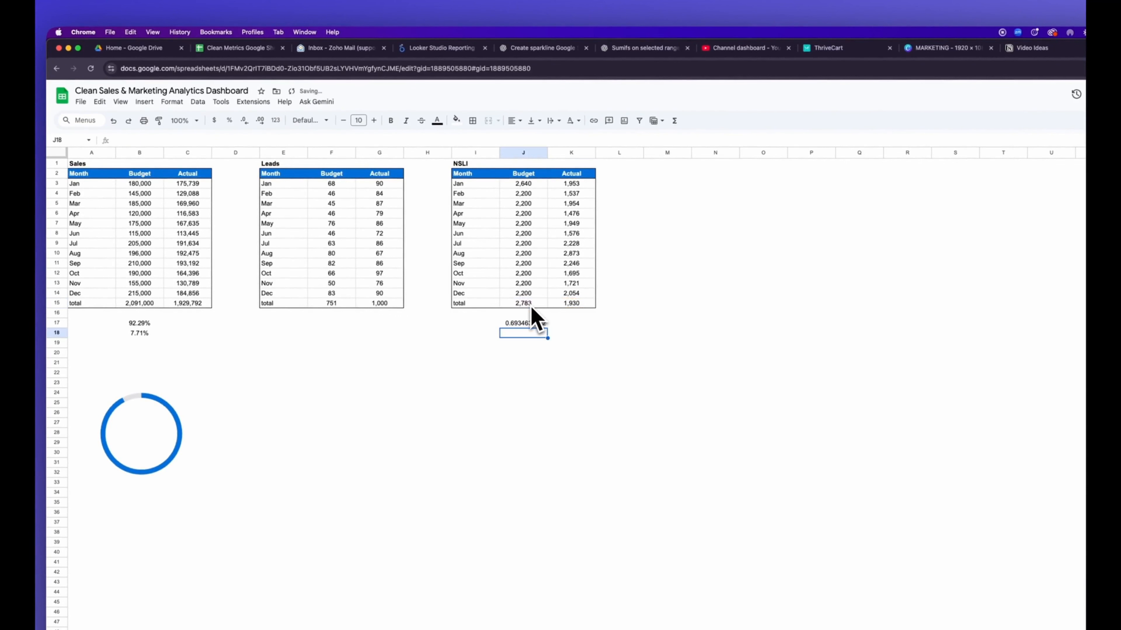
Step: Format the NSLI ratio in J17 as a percentage and center it horizontally
key("Up")
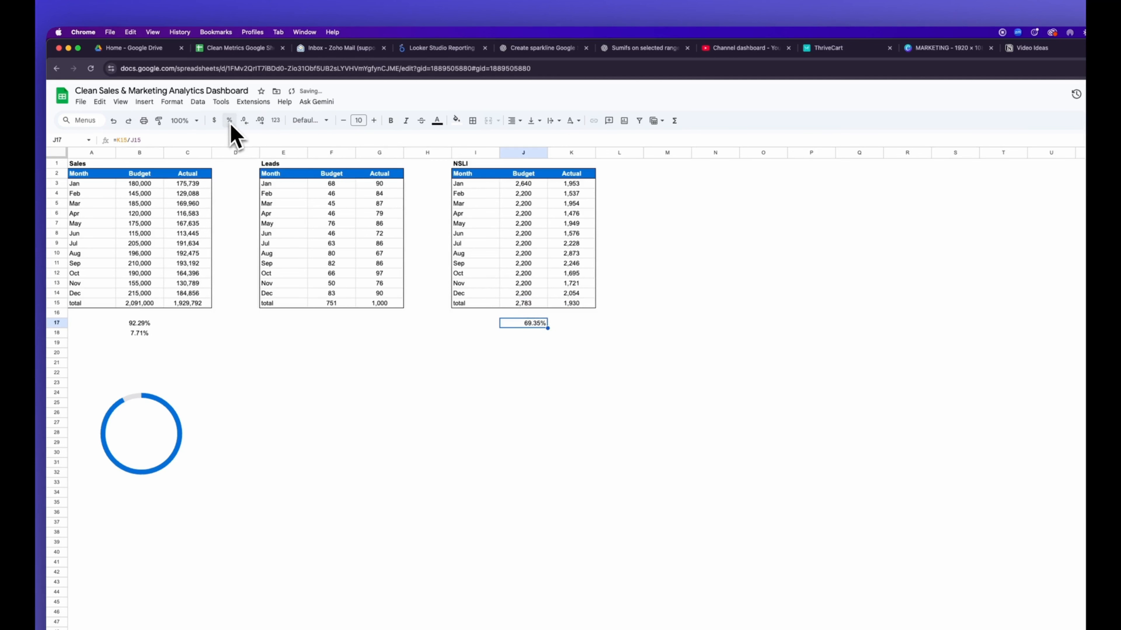
left_click(512, 121)
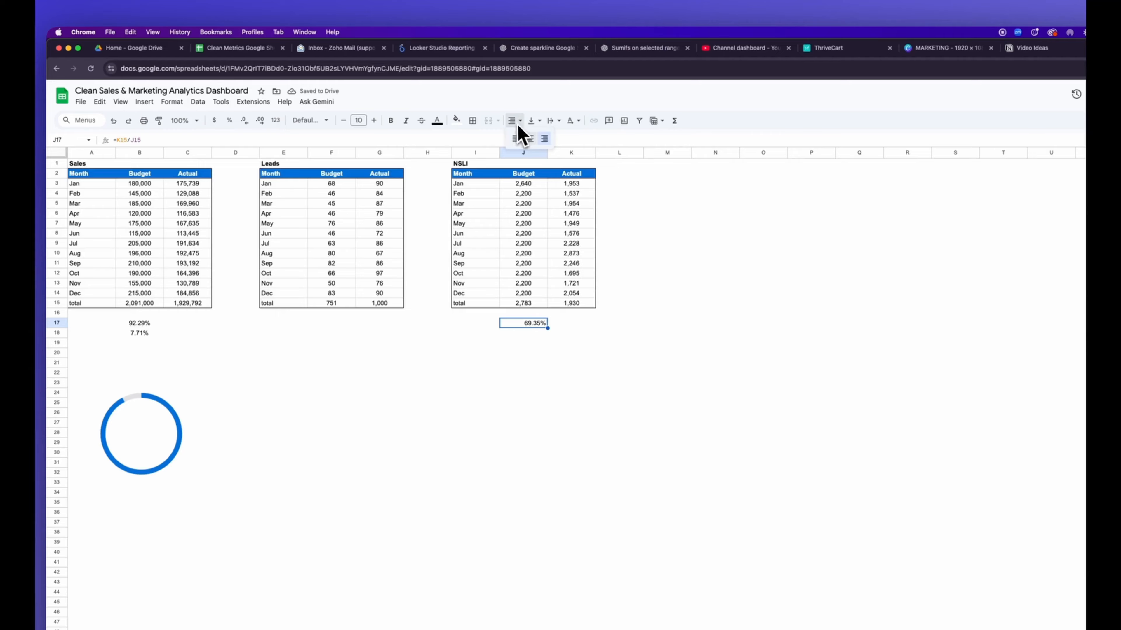
left_click(527, 140)
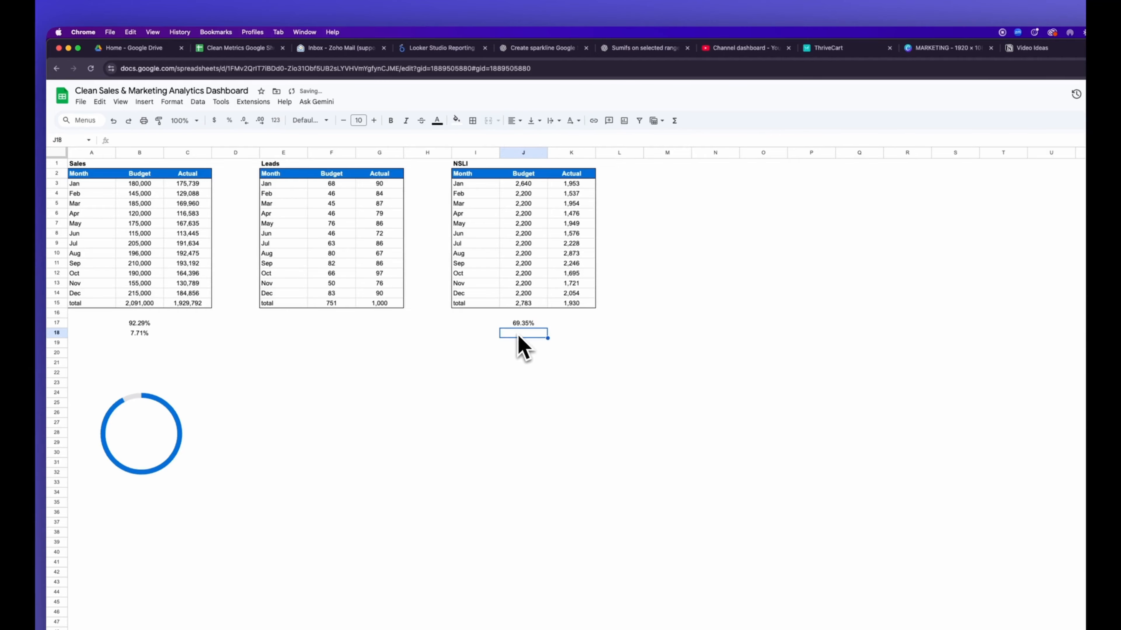
Step: Calculate the remaining NSLI percentage in J18 with =1-J17 and center it horizontally
type("=1-")
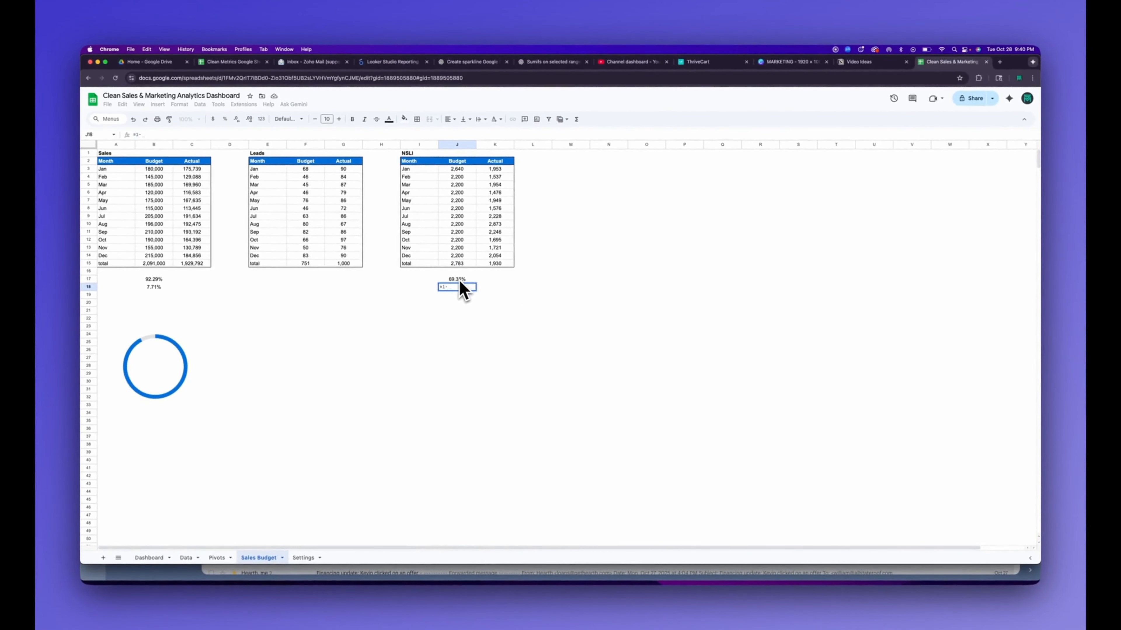
type("J17")
key("Return")
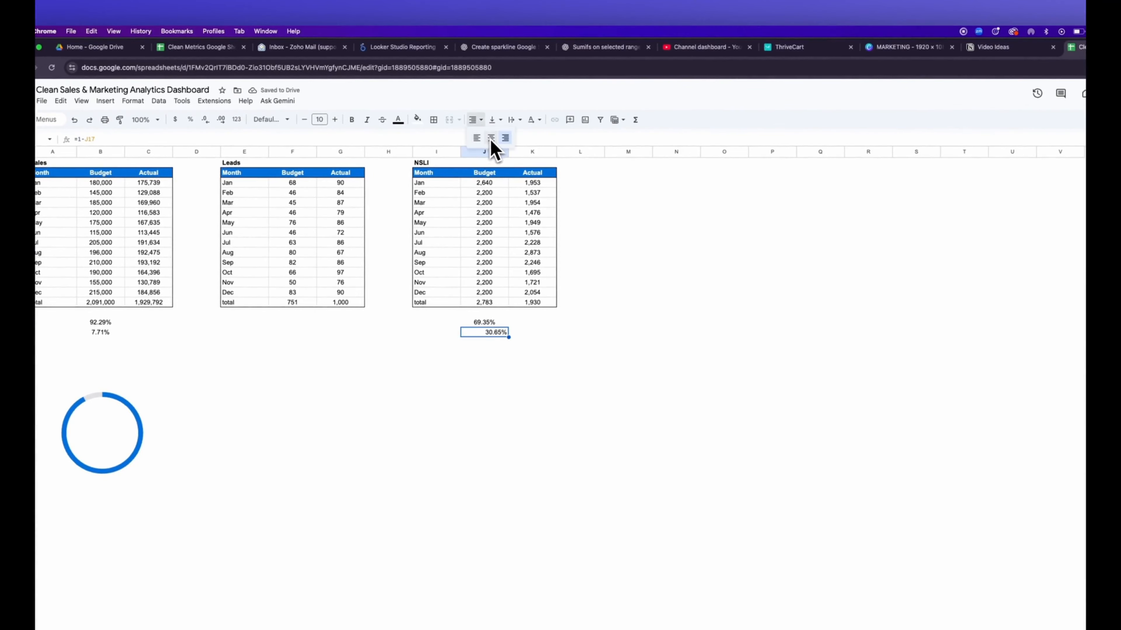
left_click(491, 138)
Step: Insert a chart from the NSLI percentages in J17:J18 and change its type to Doughnut chart
left_click_drag(484, 322, 490, 333)
left_click(106, 100)
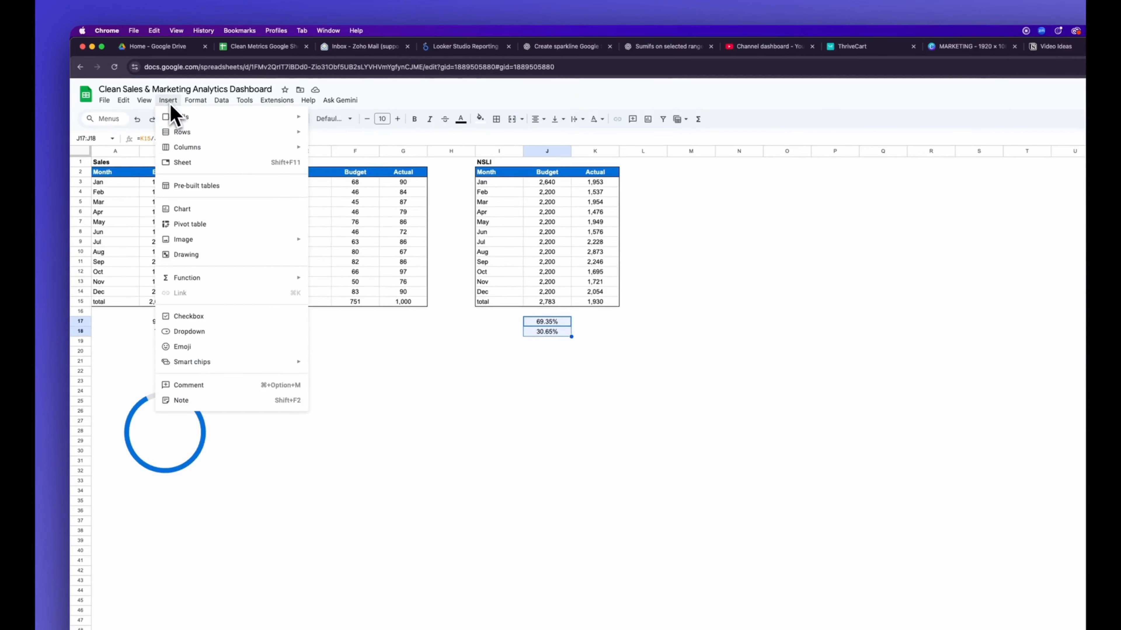
left_click(202, 211)
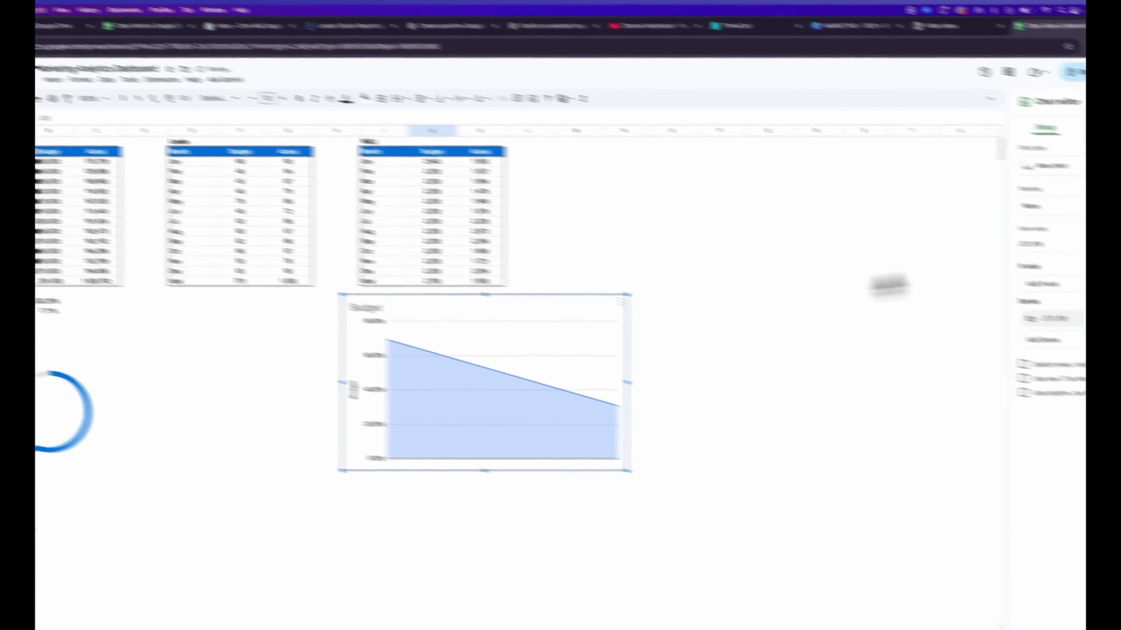
left_click(1072, 166)
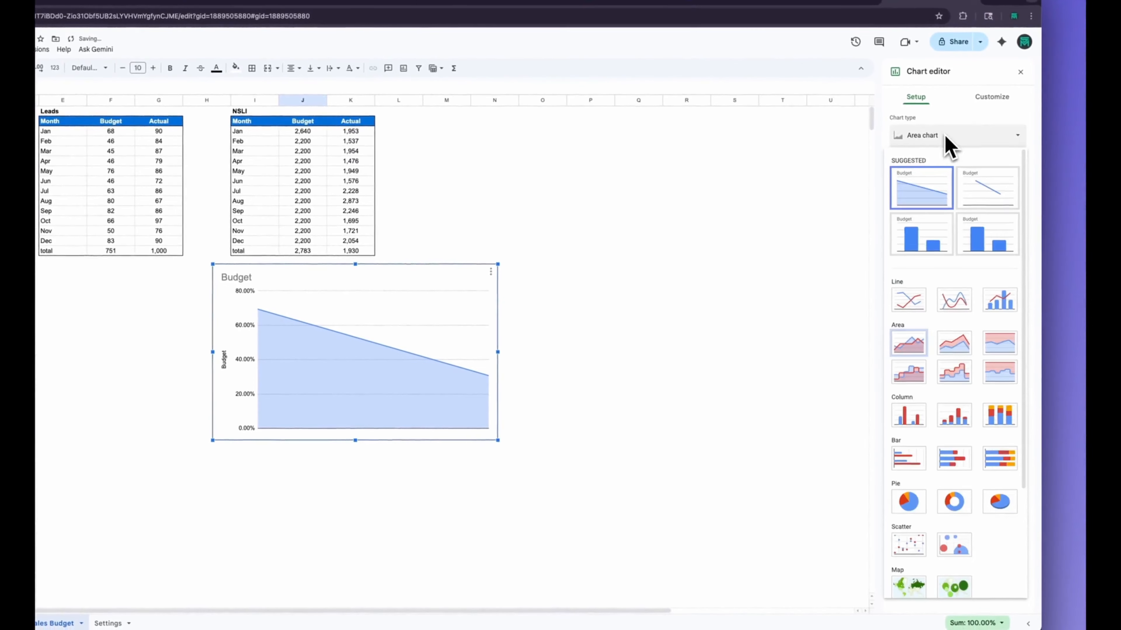
left_click(954, 501)
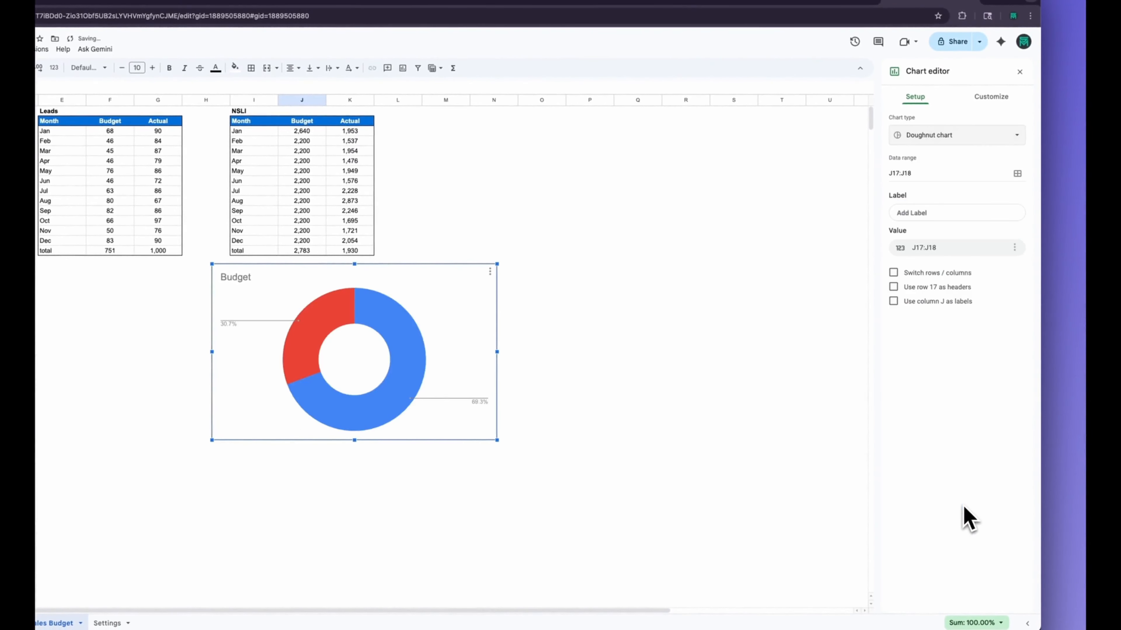
Step: Remove the NSLI doughnut chart's border color and set its donut hole to 88%
left_click(991, 115)
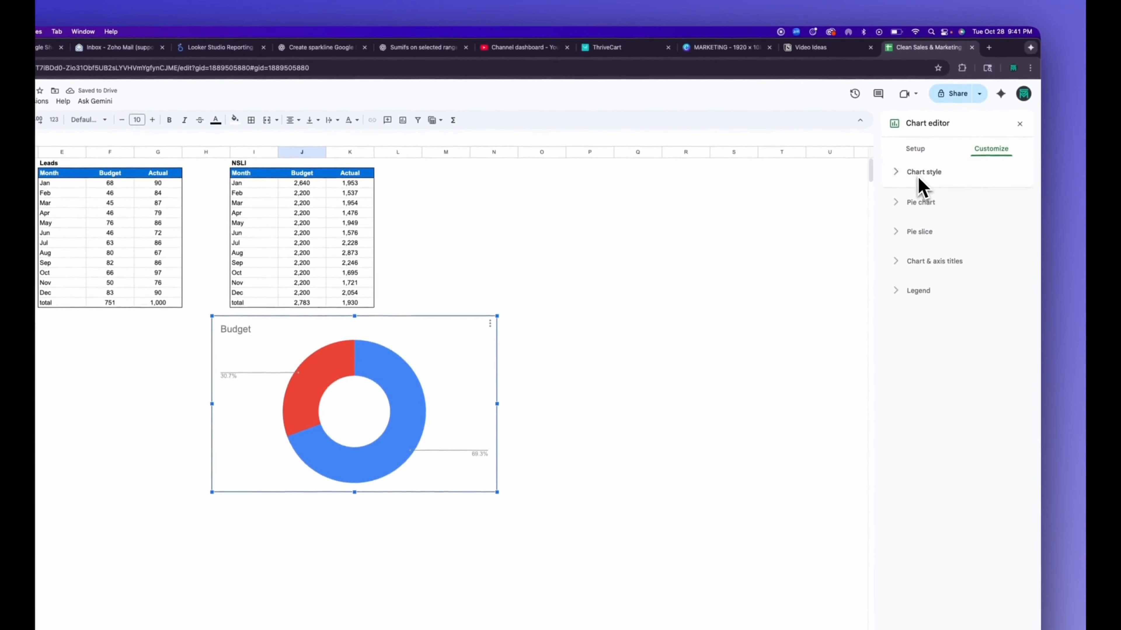
left_click(919, 140)
left_click(912, 251)
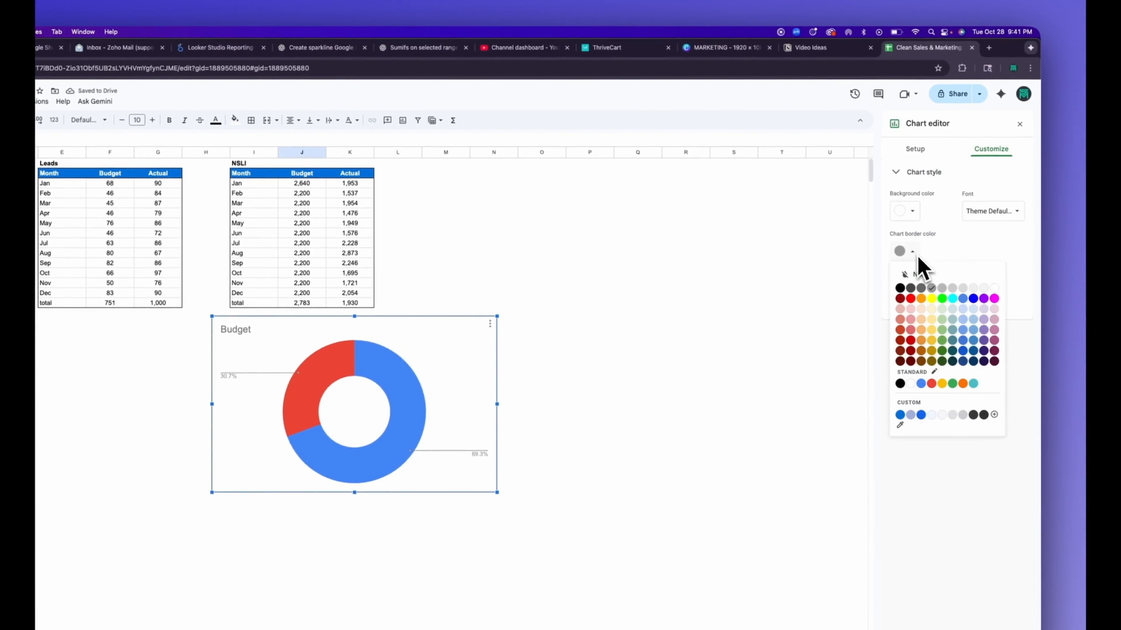
left_click(928, 276)
left_click(928, 335)
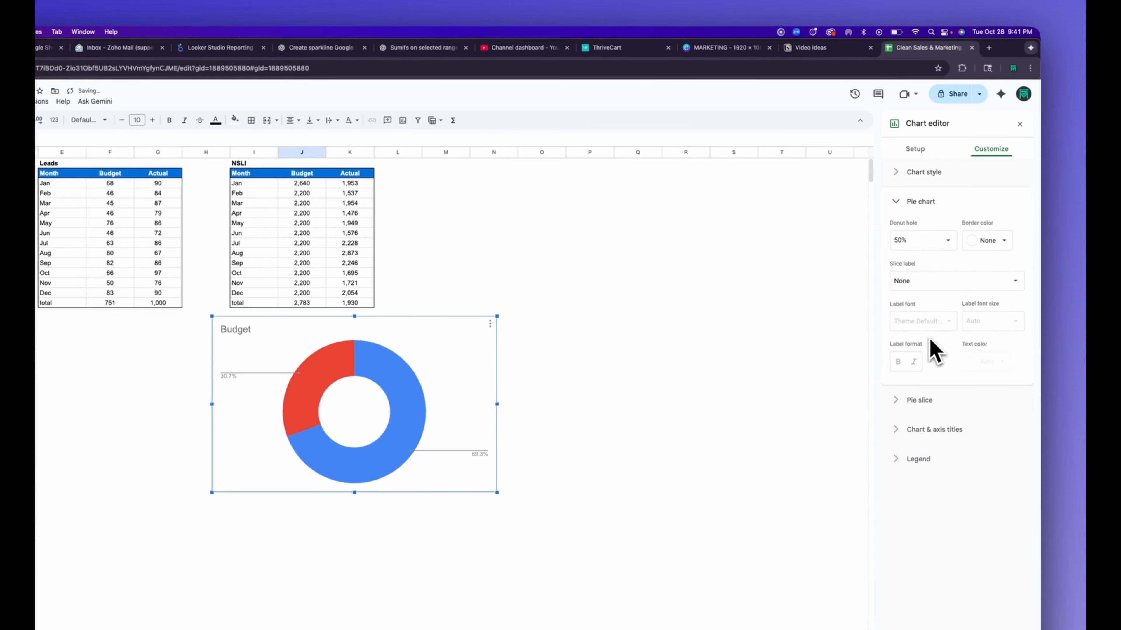
left_click(949, 243)
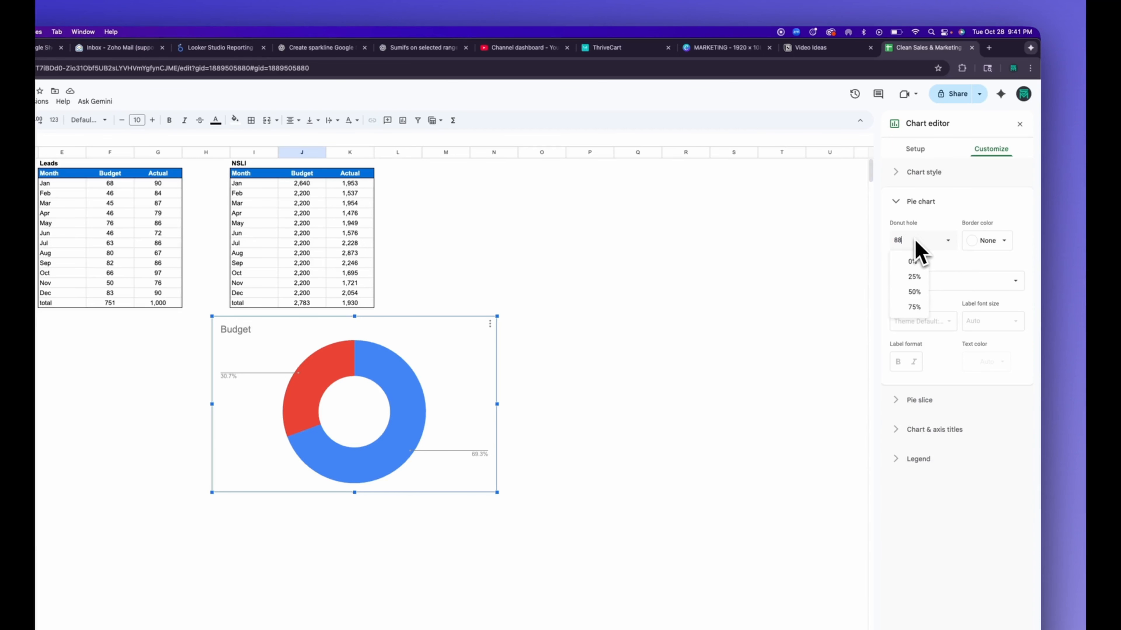
key("Return")
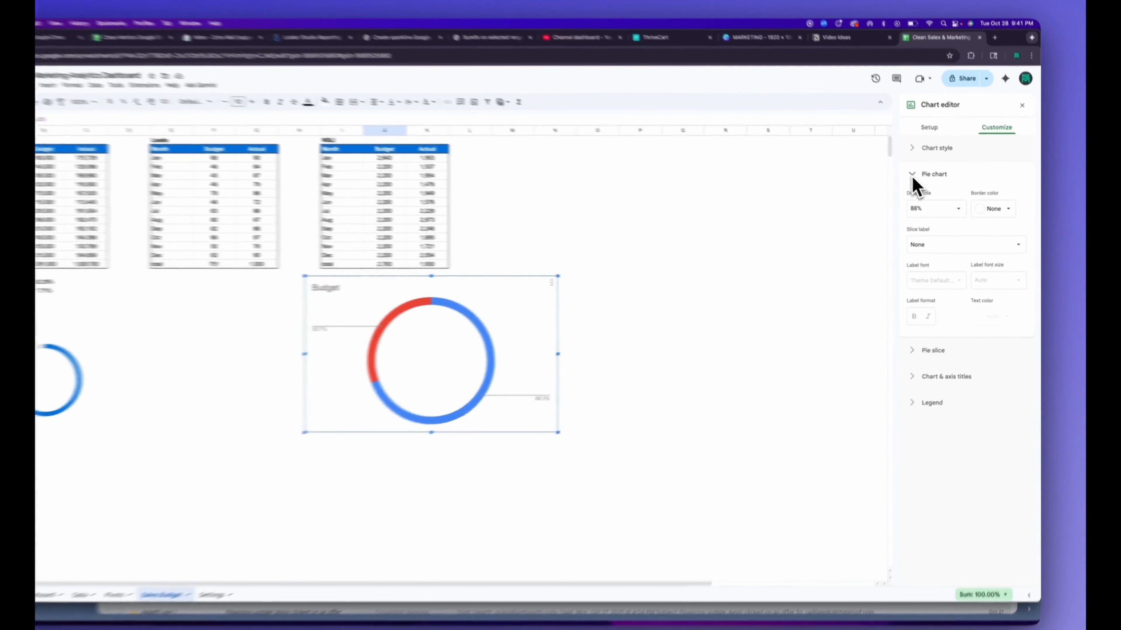
Step: Color the NSLI doughnut's Slice 1 with the custom blue and Slice 2 with the custom light gray
left_click(944, 183)
left_click(942, 206)
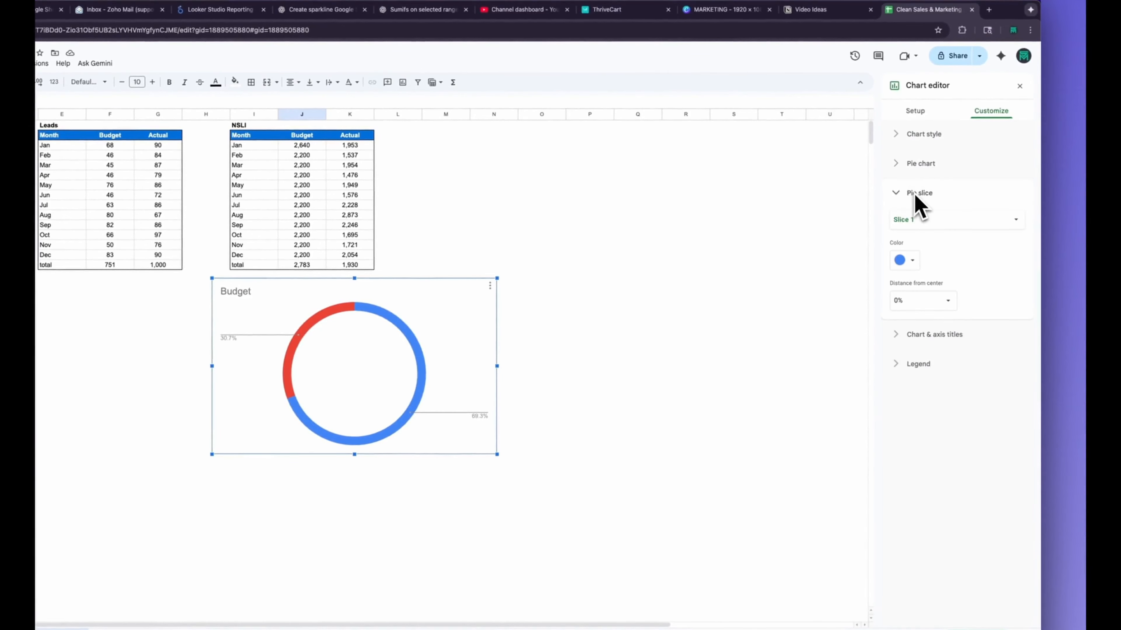
left_click(912, 260)
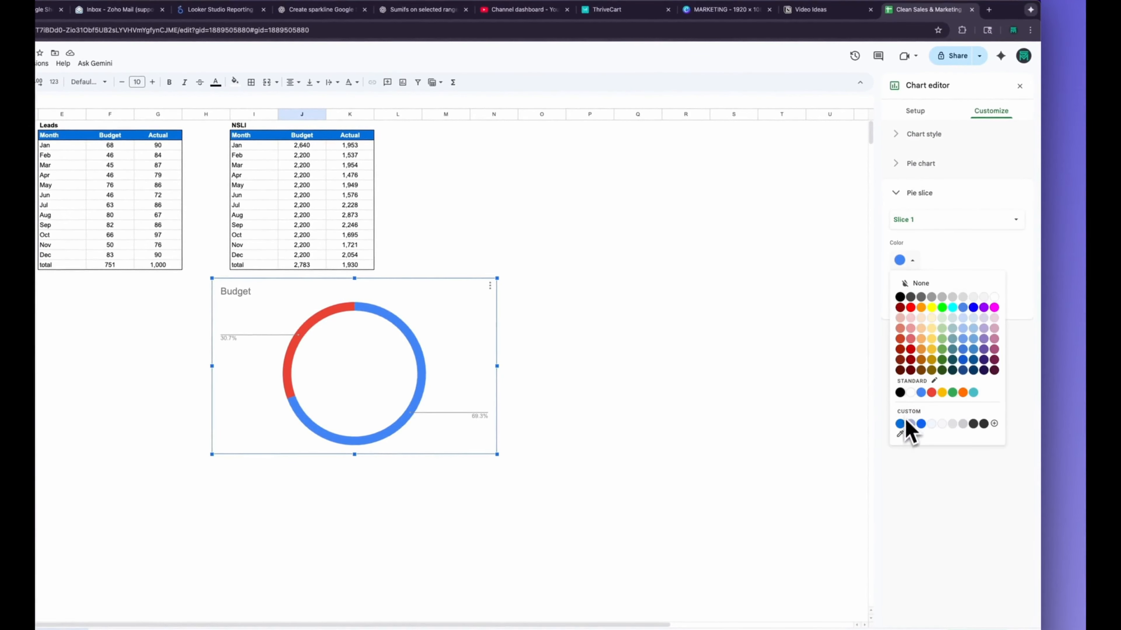
left_click(901, 427)
left_click(932, 223)
left_click(925, 234)
left_click(912, 261)
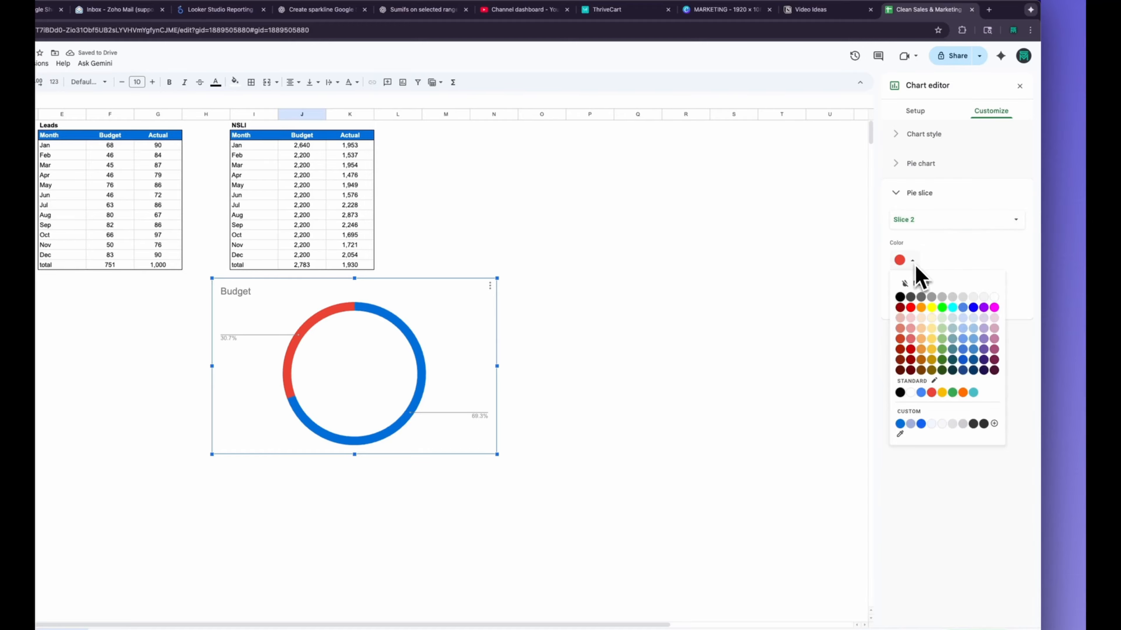
left_click(953, 425)
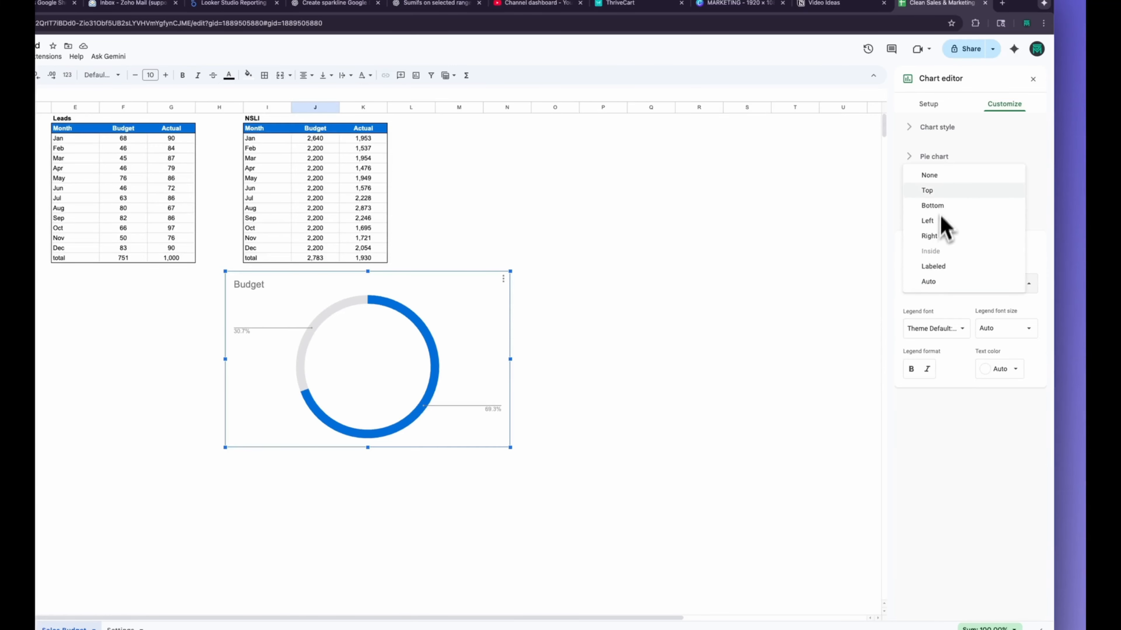
Step: Set the NSLI doughnut's legend to None and clear its chart title text
left_click(941, 180)
left_click(931, 215)
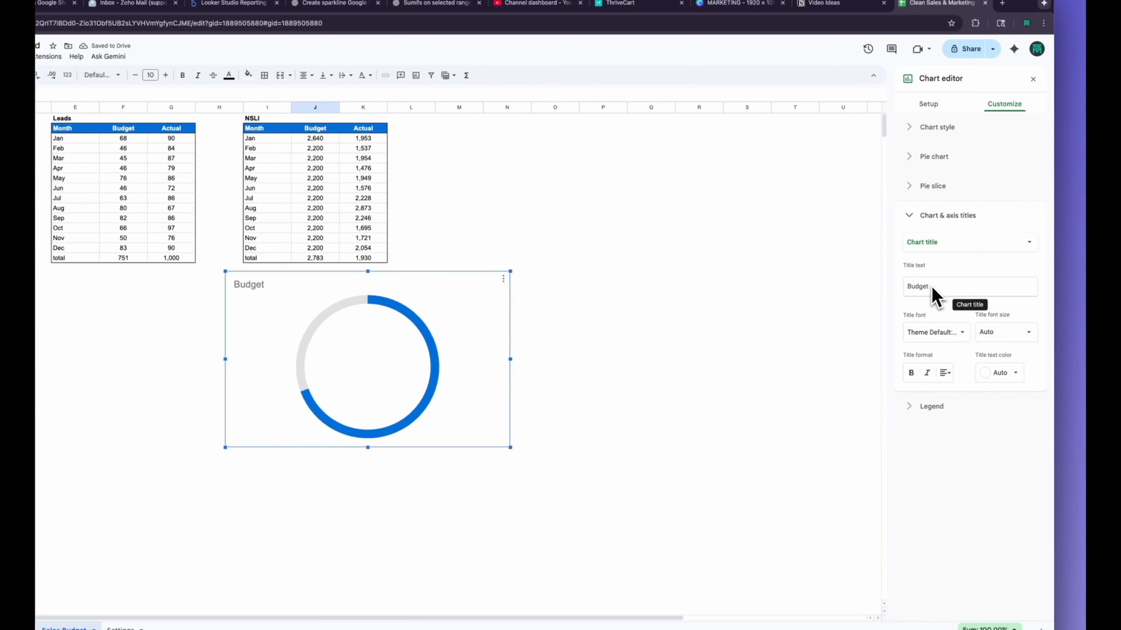
left_click(602, 357)
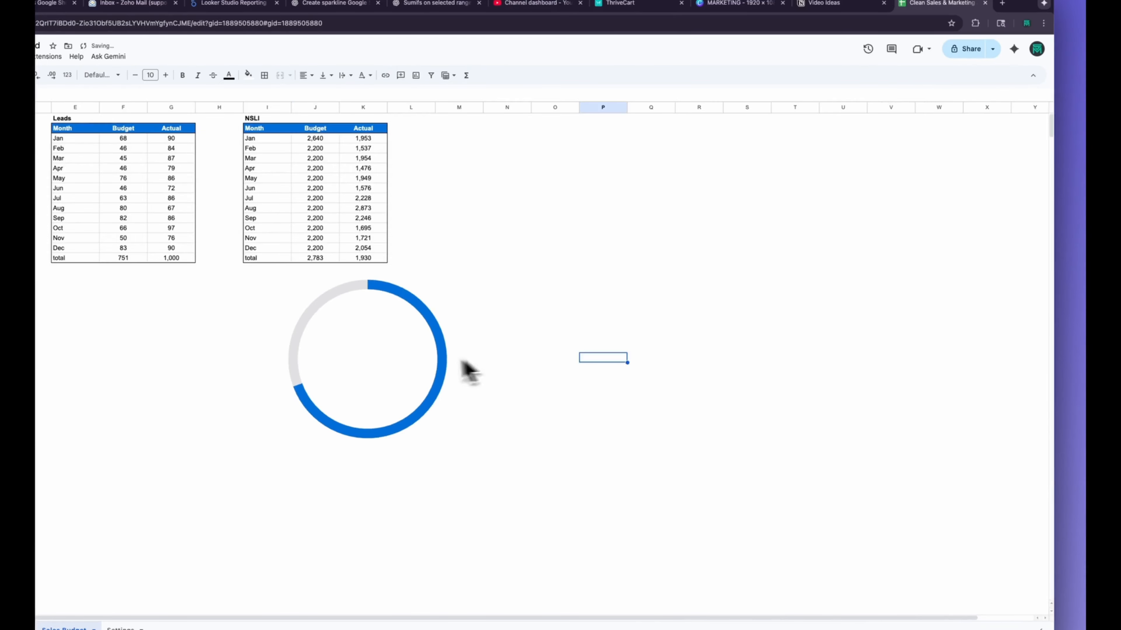
Step: Shrink the NSLI doughnut chart and place it centered below the NSLI table's percentages
left_click(422, 360)
left_click_drag(698, 392, 572, 318)
left_click_drag(508, 253, 517, 320)
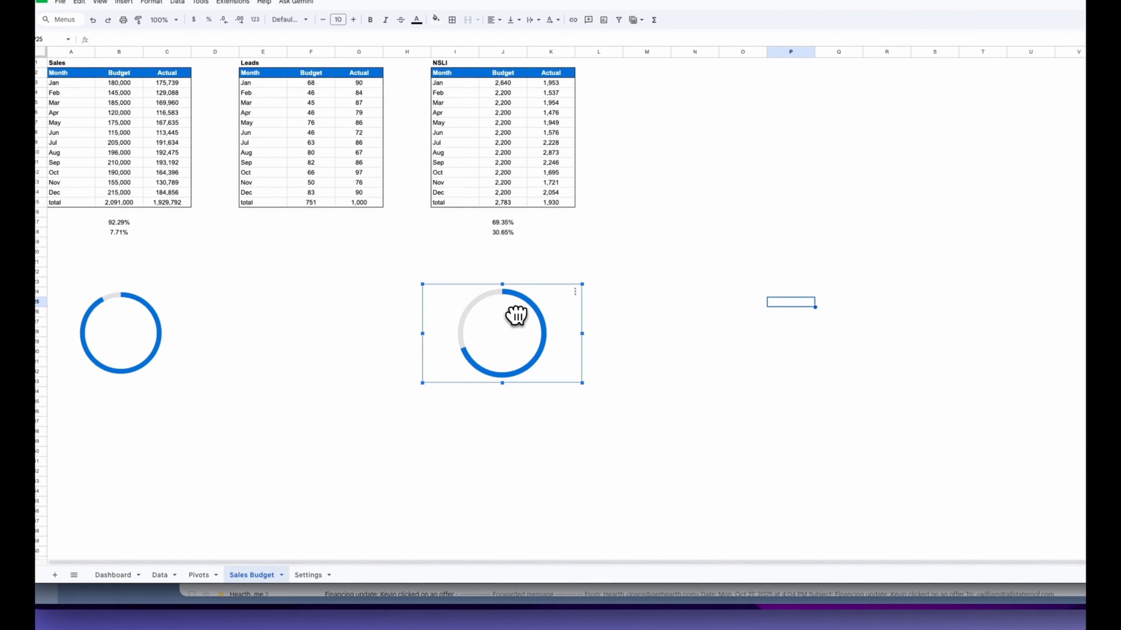
Step: Copy the NSLI doughnut onto the Dashboard sheet, narrow it, and center it in the NSLI vs. Budget card level with the sales doughnut
left_click(114, 575)
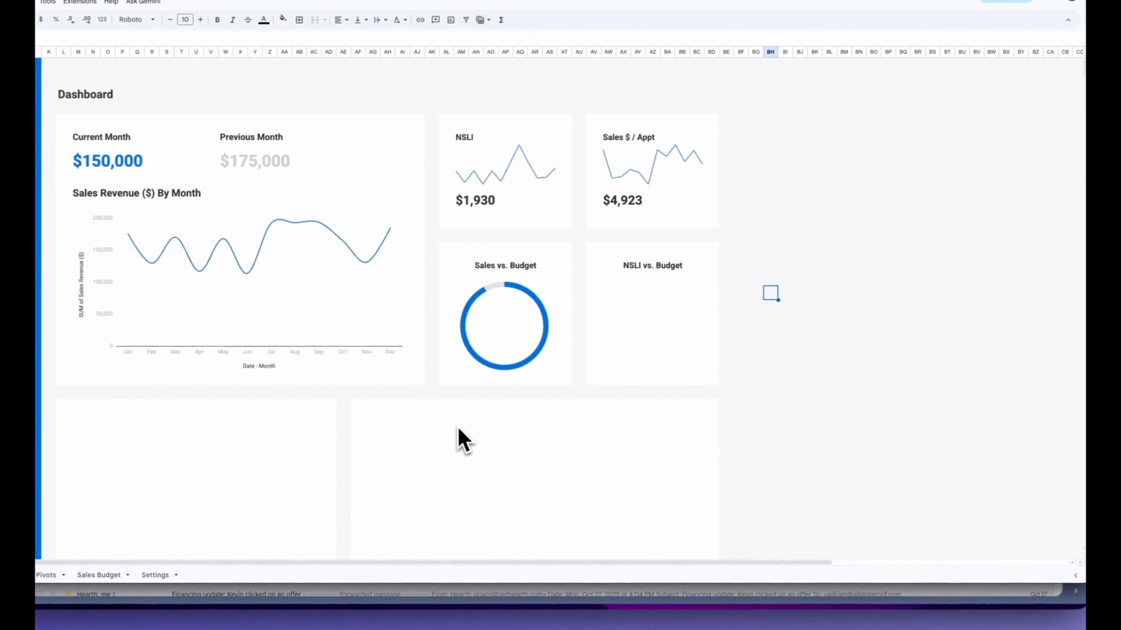
key("ctrl+v")
left_click(821, 350)
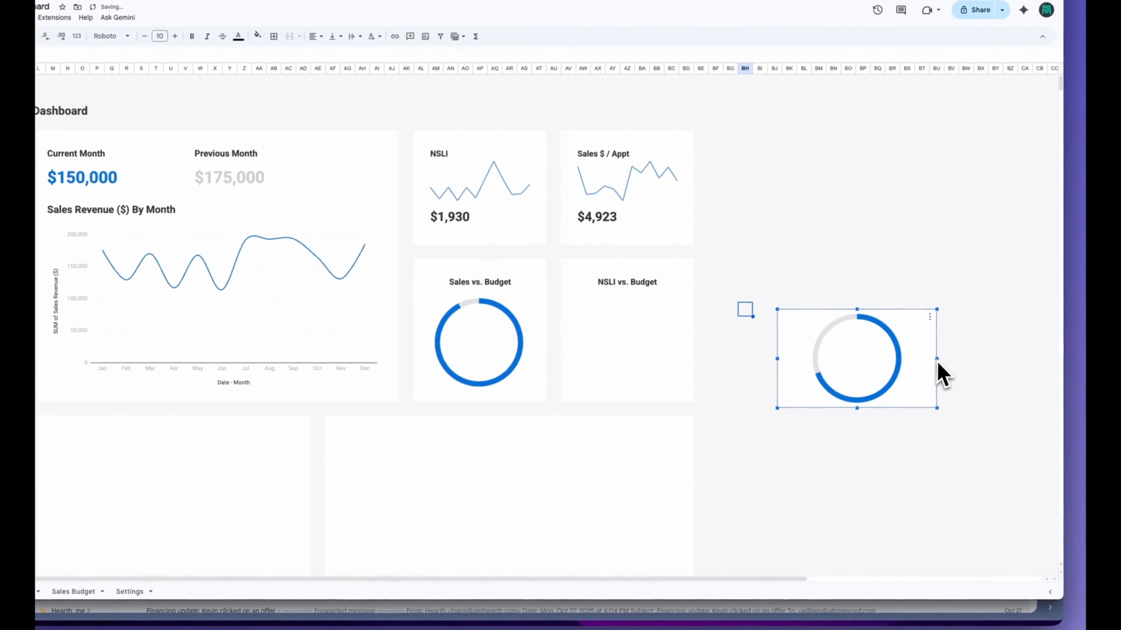
left_click_drag(937, 360, 590, 345)
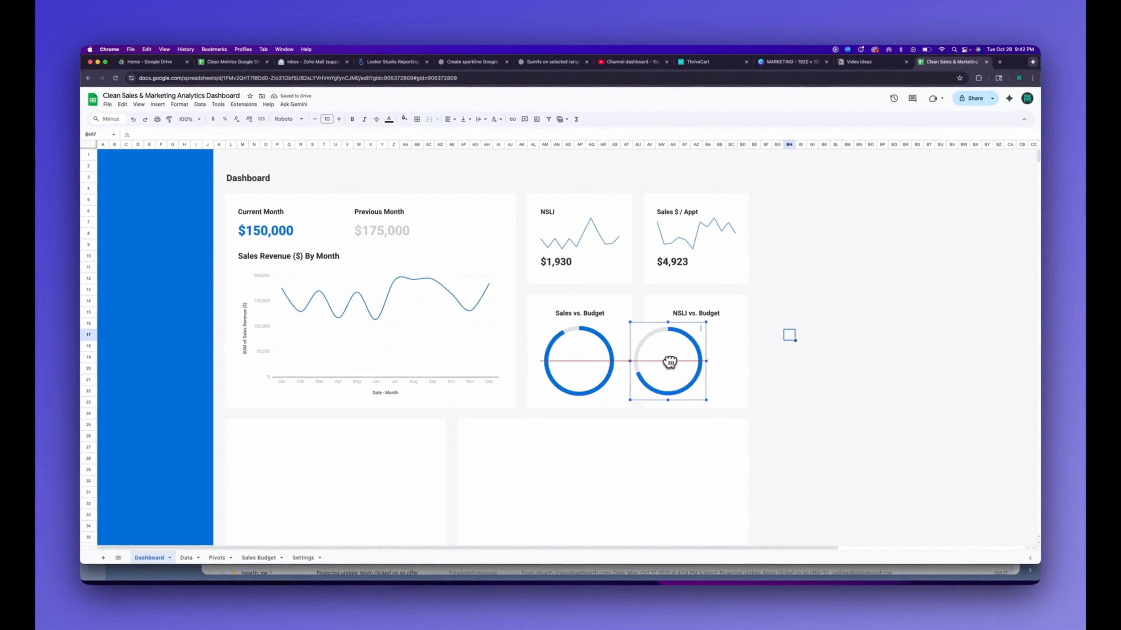
left_click_drag(669, 362, 700, 363)
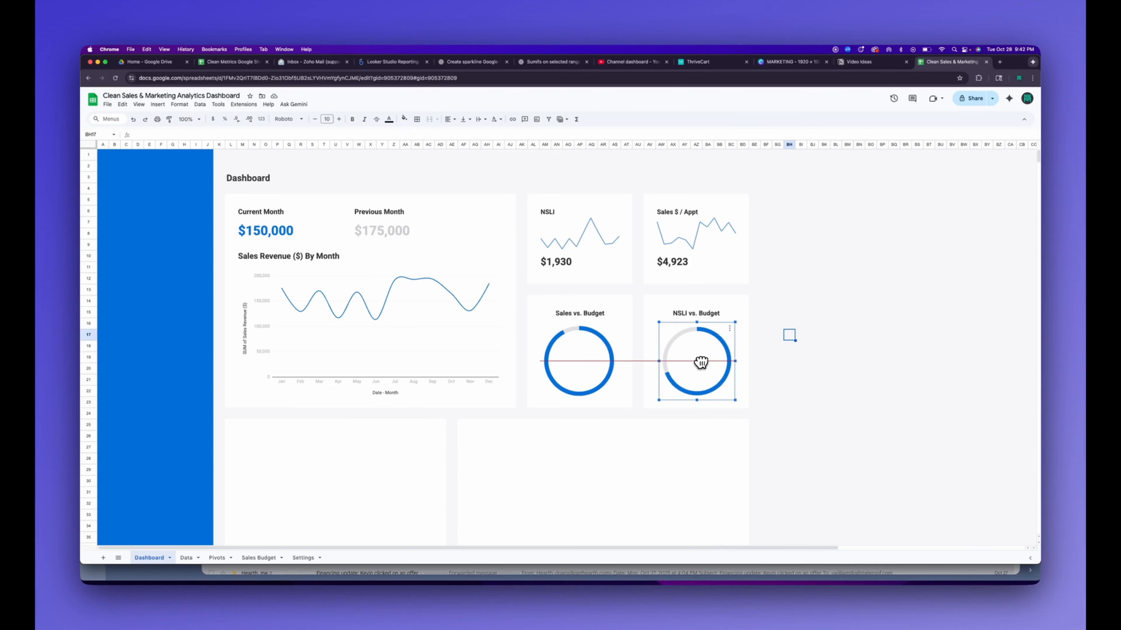
left_click_drag(700, 362, 700, 363)
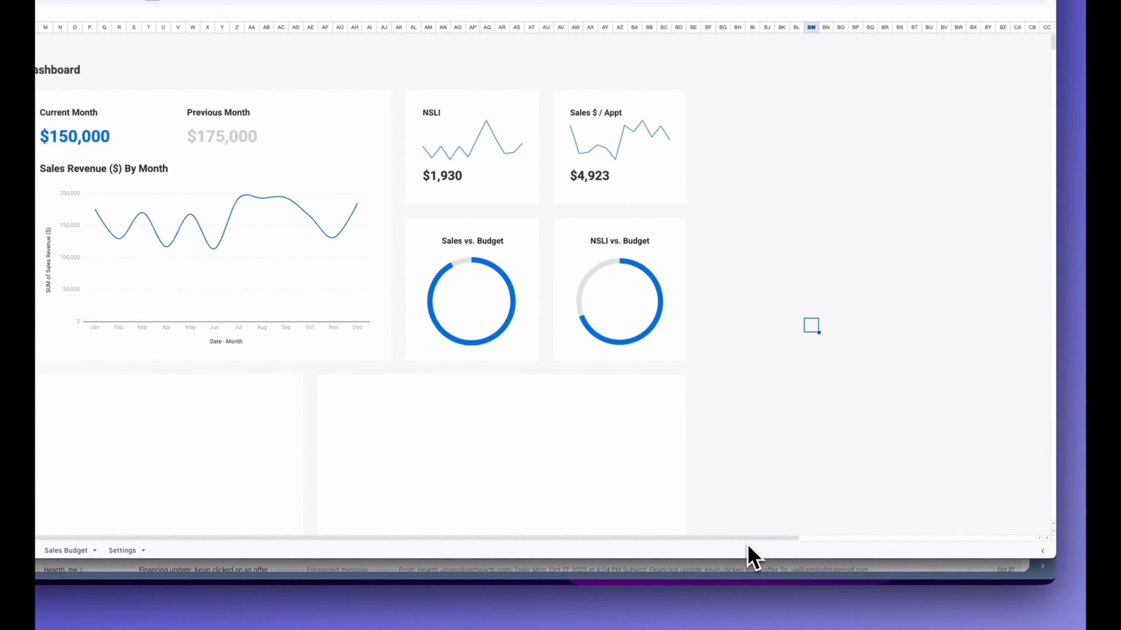
Step: Left-align the Sales vs. Budget title in its dashboard card
left_click(457, 226)
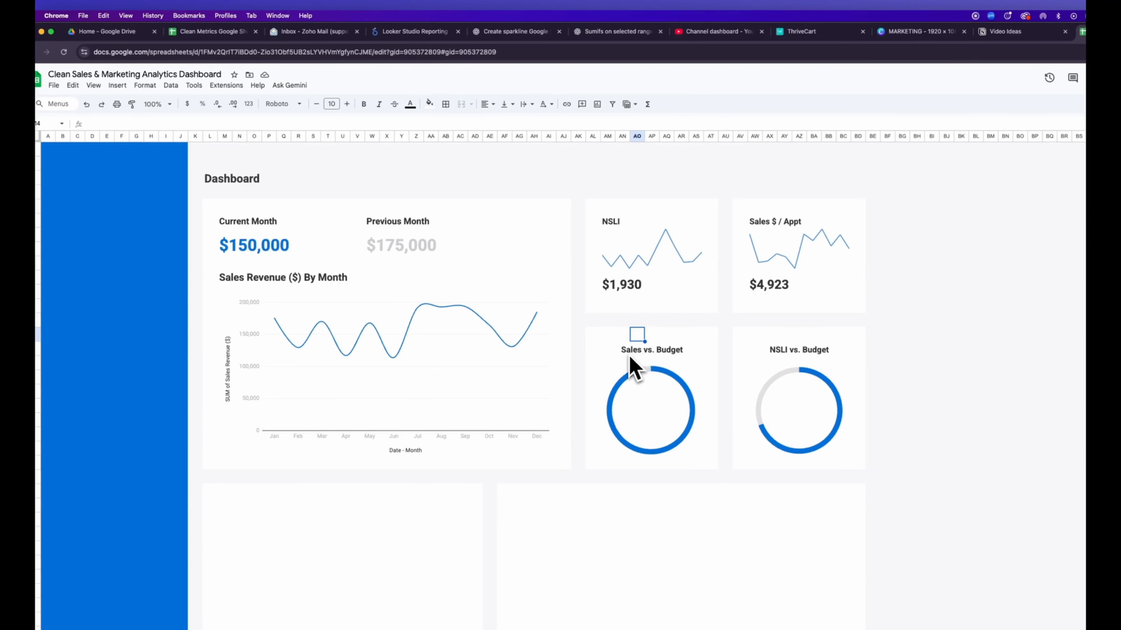
left_click(629, 354)
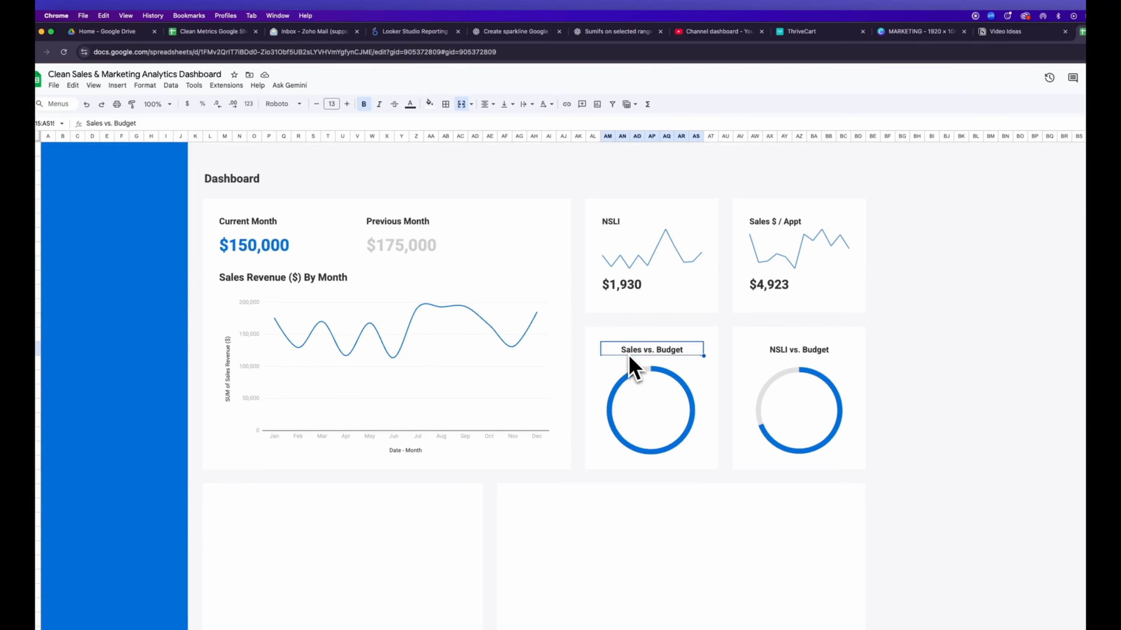
left_click(484, 106)
left_click(487, 124)
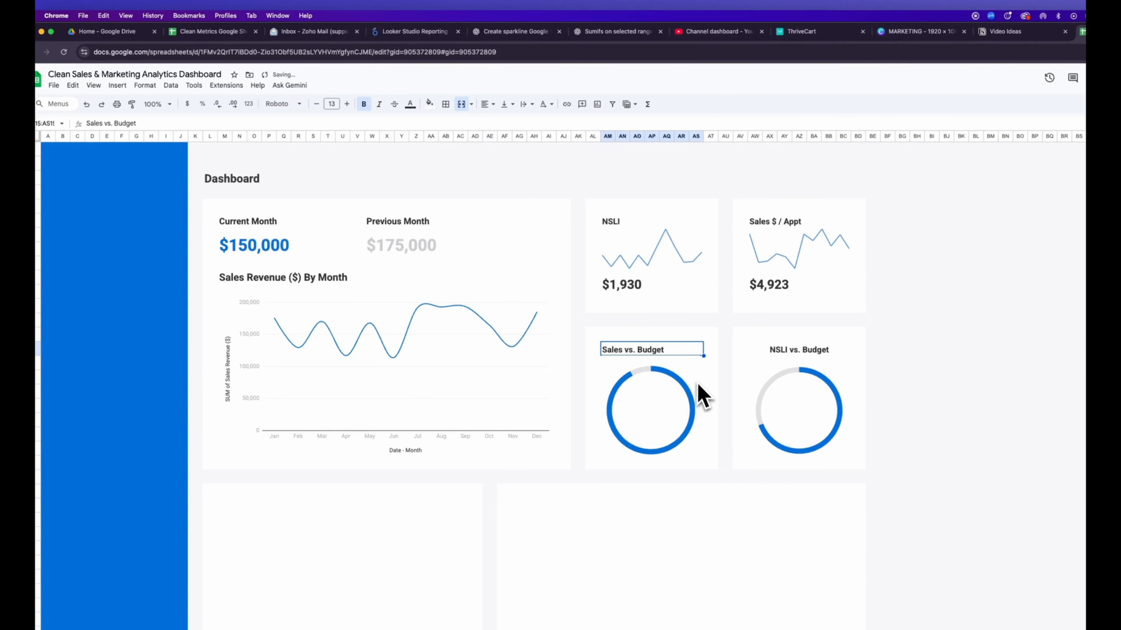
left_click(708, 359)
Step: Unmerge the Sales vs. Budget title cells AM15:AS15
left_click(683, 351)
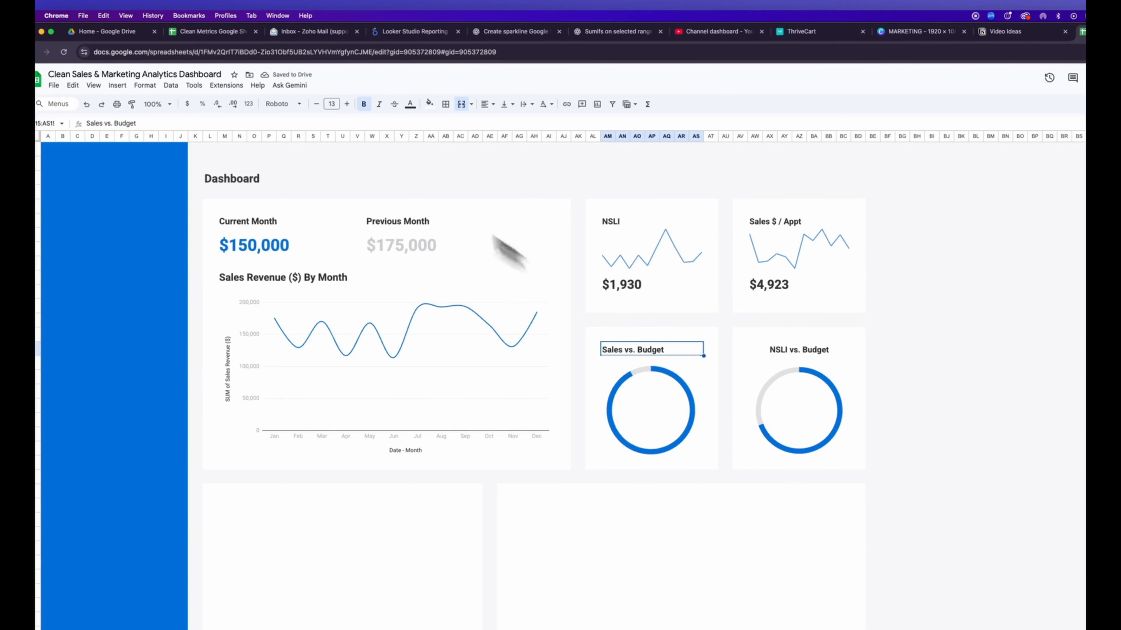
left_click(145, 85)
mouse_move(247, 240)
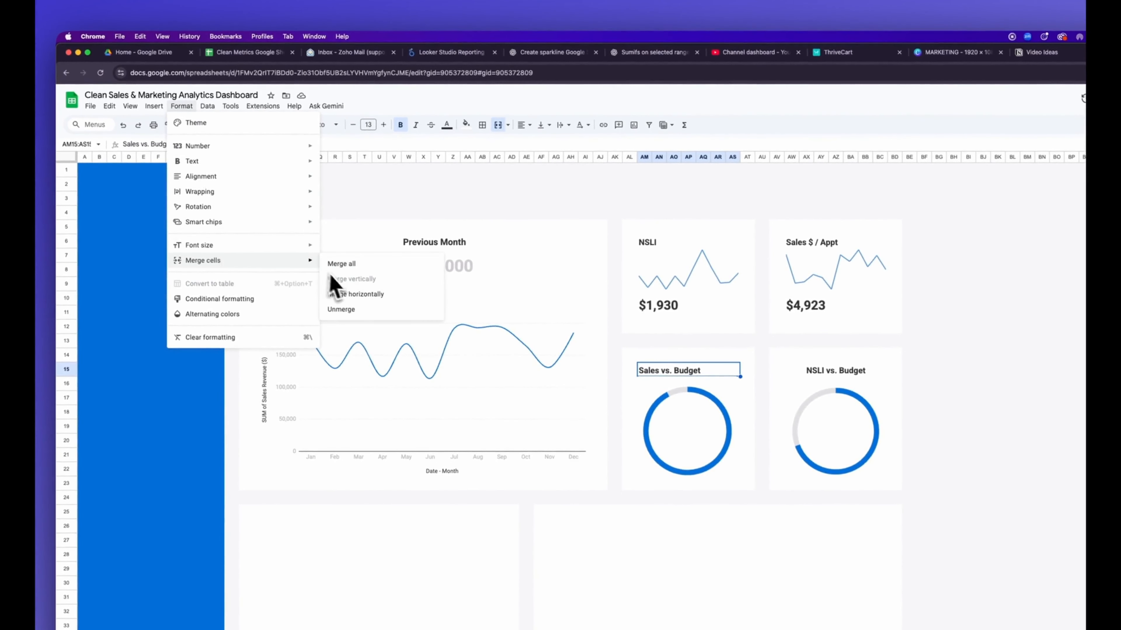
left_click(348, 309)
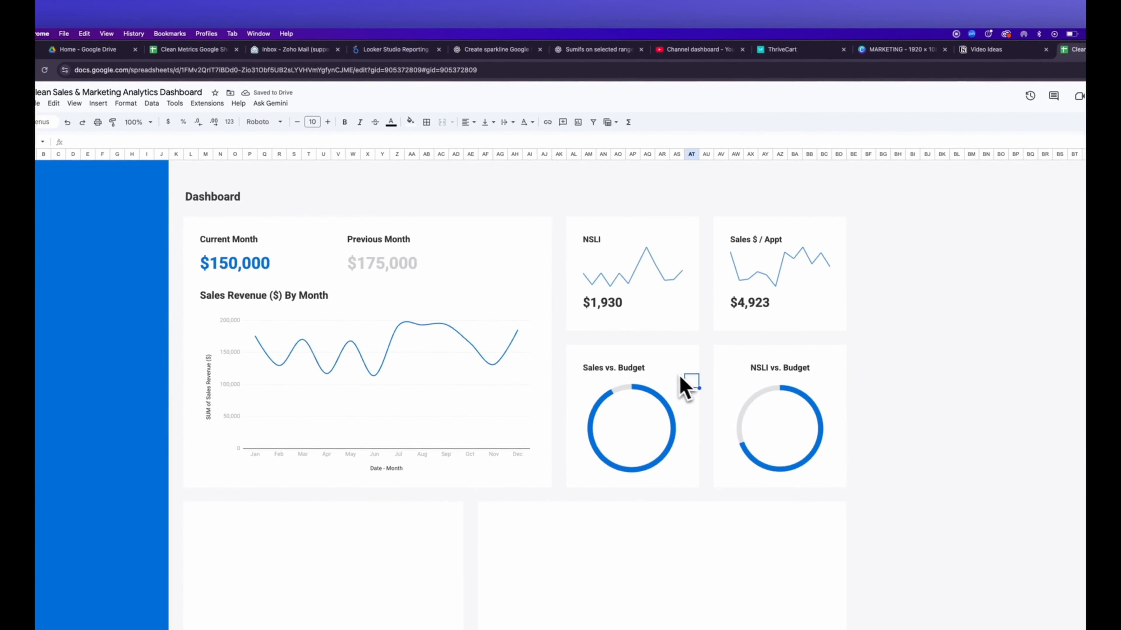
Step: Merge cells AR15:AS15 horizontally beside the Sales vs. Budget title
left_click(125, 103)
mouse_move(184, 258)
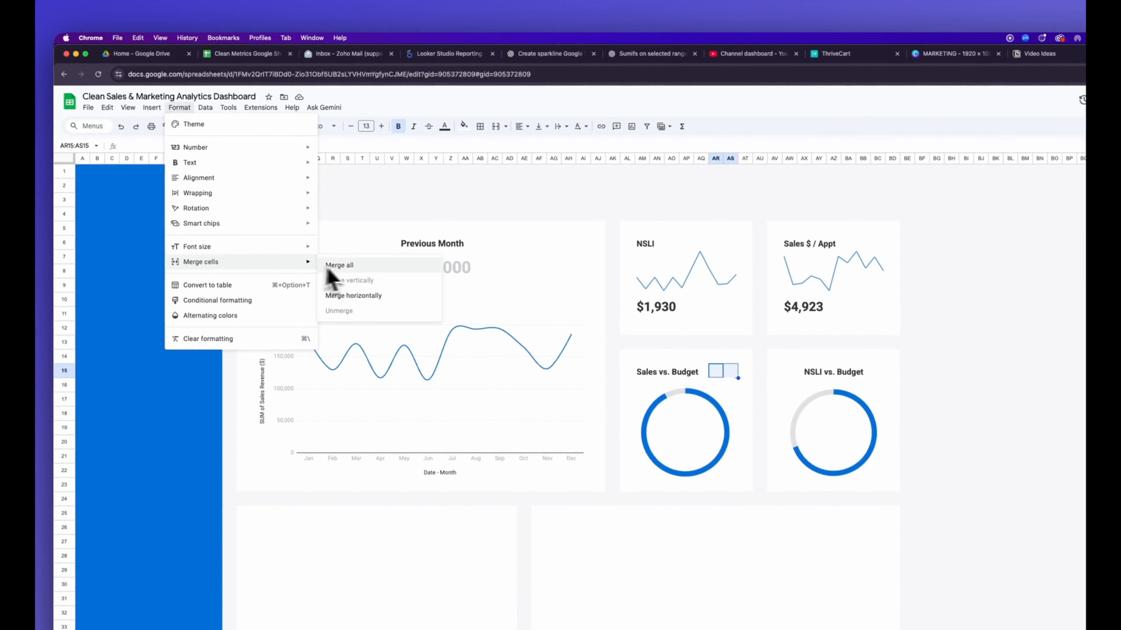
left_click(366, 296)
left_click(728, 426)
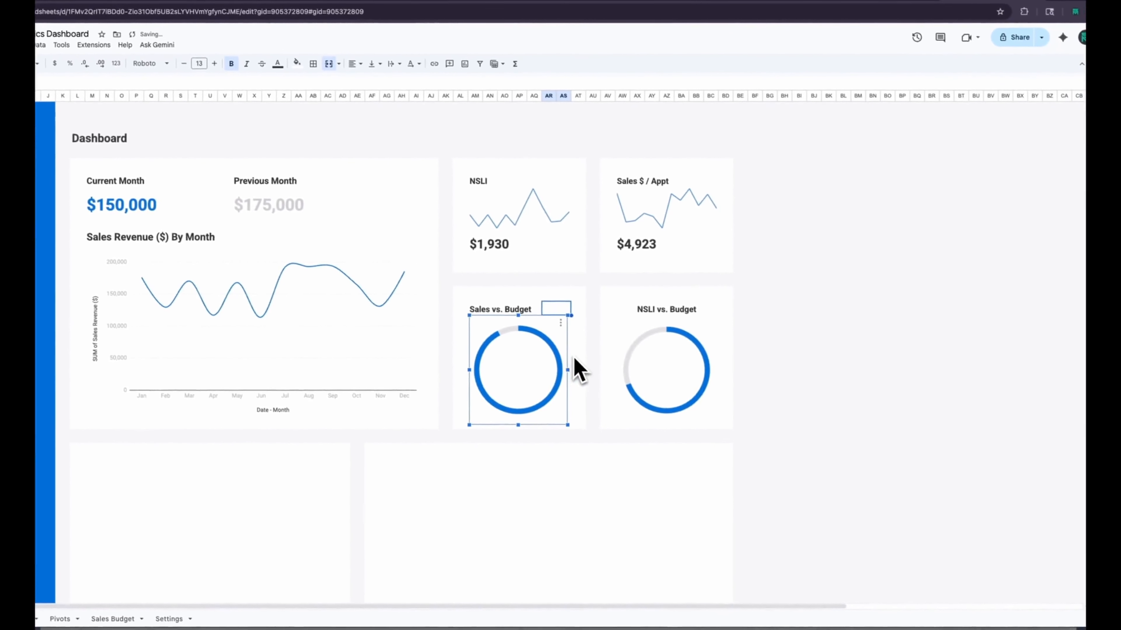
left_click(813, 294)
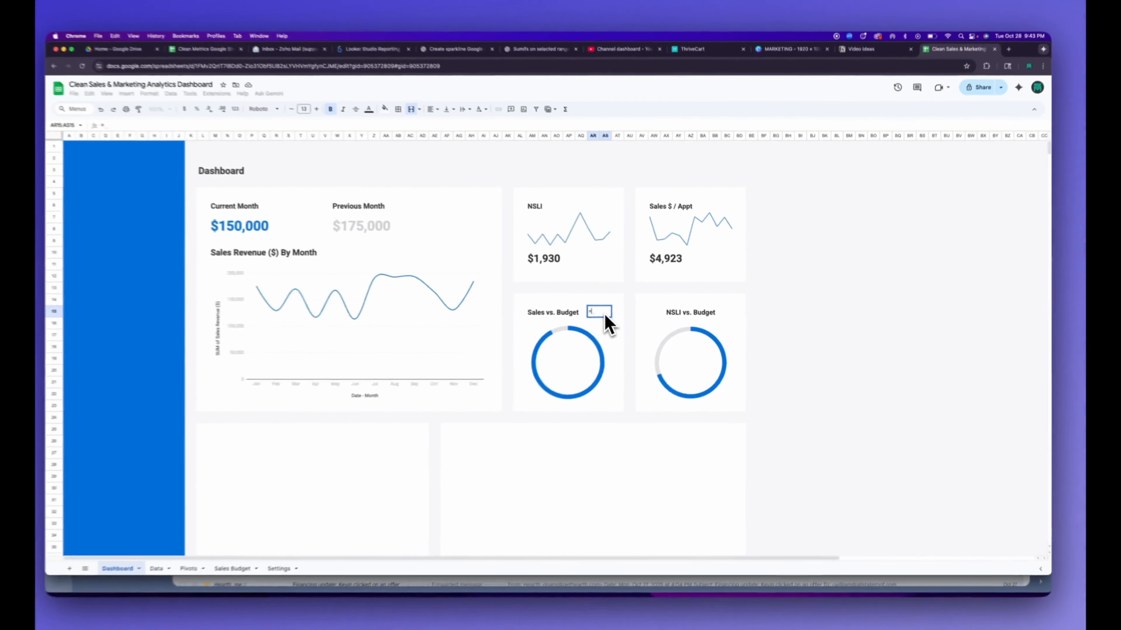
Step: Link the merged cell beside the Sales vs. Budget title to the sales ratio with ='Sales Budget'!B17
type("=")
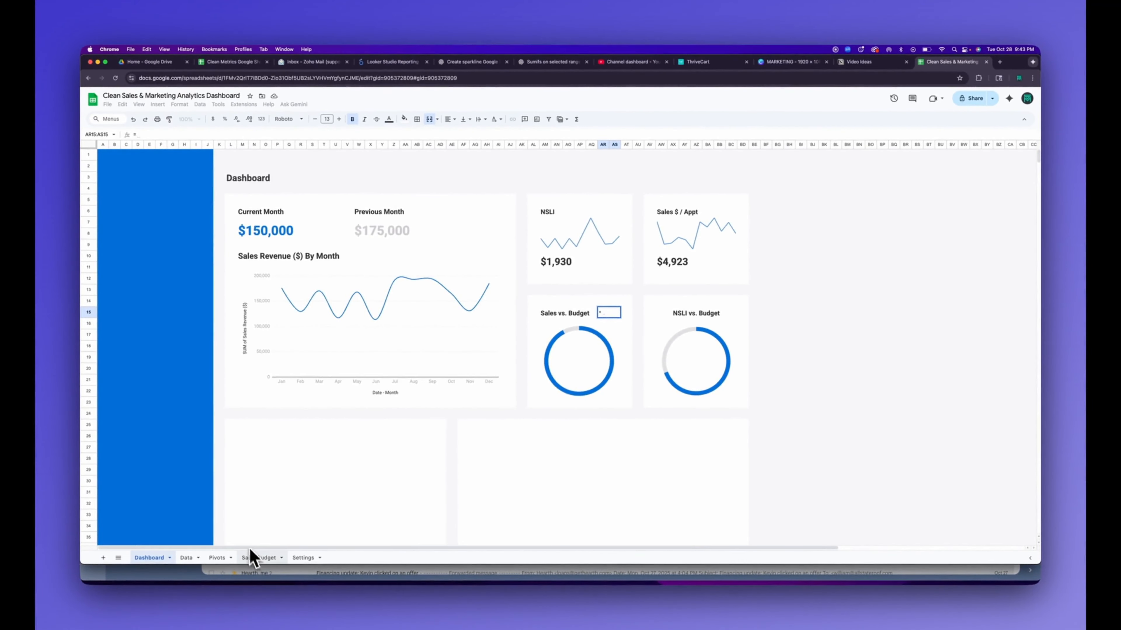
left_click(258, 557)
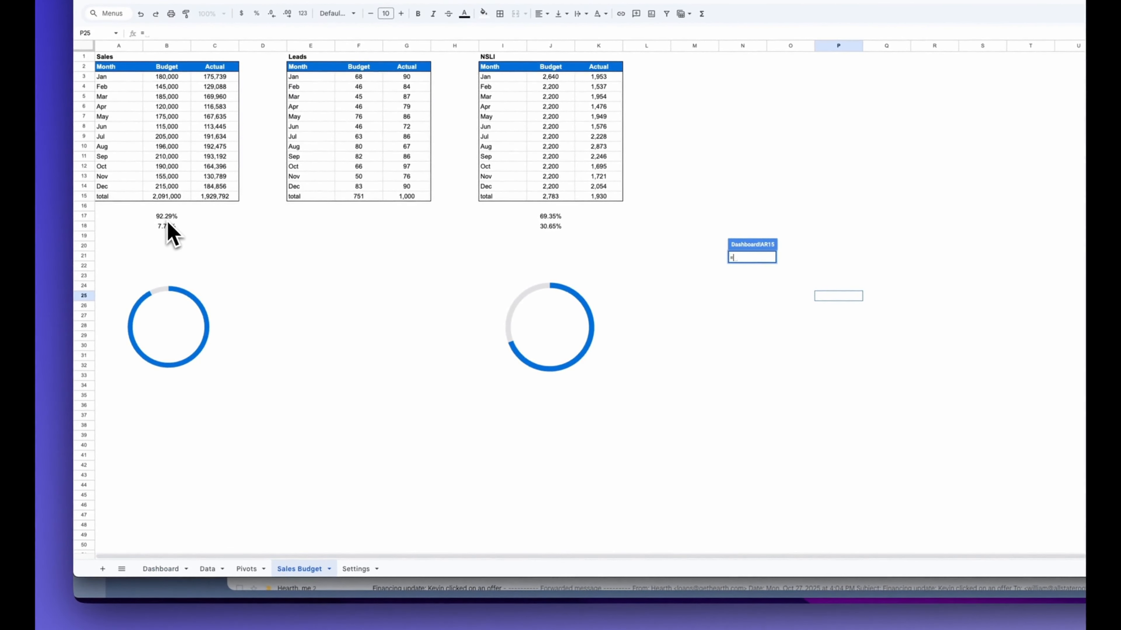
left_click(167, 217)
key("Return")
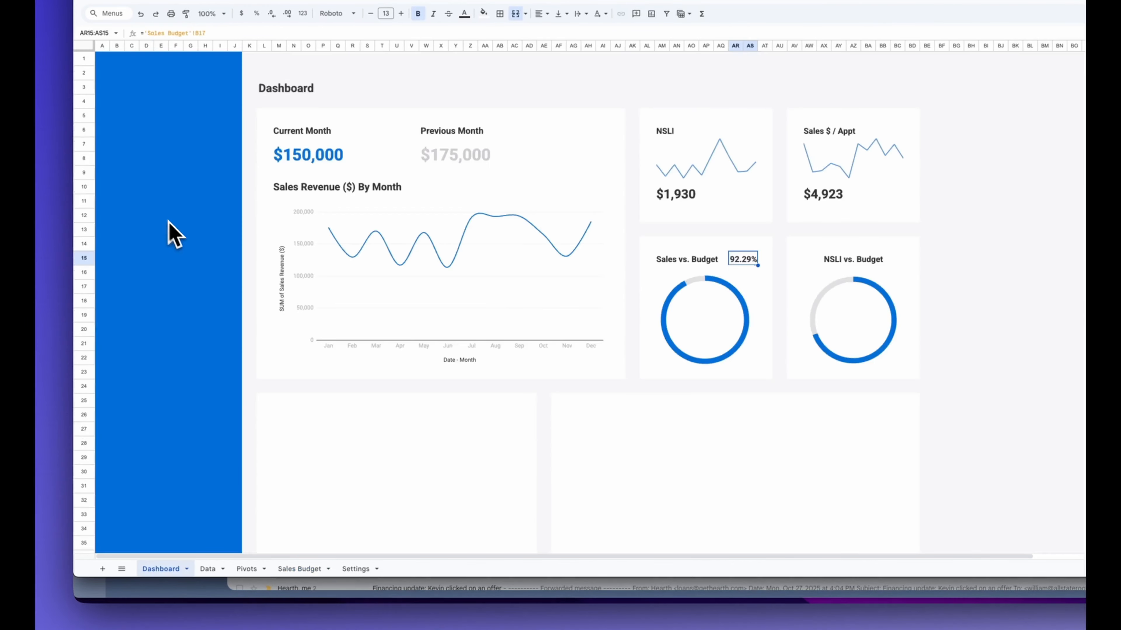
left_click(940, 292)
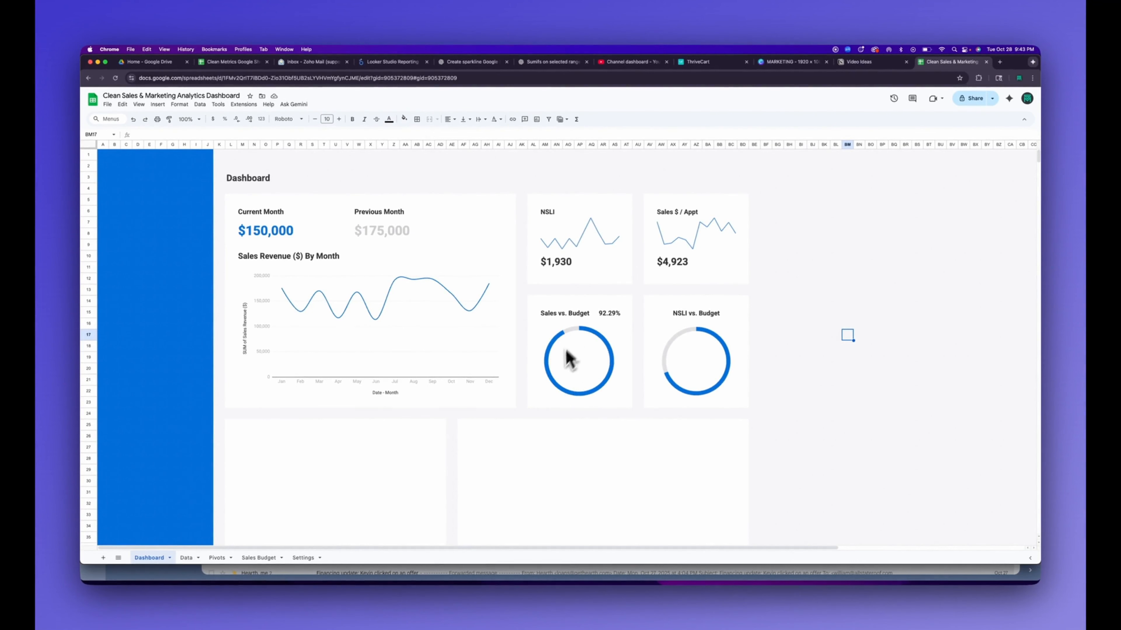
Step: Left-align the NSLI vs. Budget title in its dashboard card and unmerge its cells AW15:BC15
left_click(683, 314)
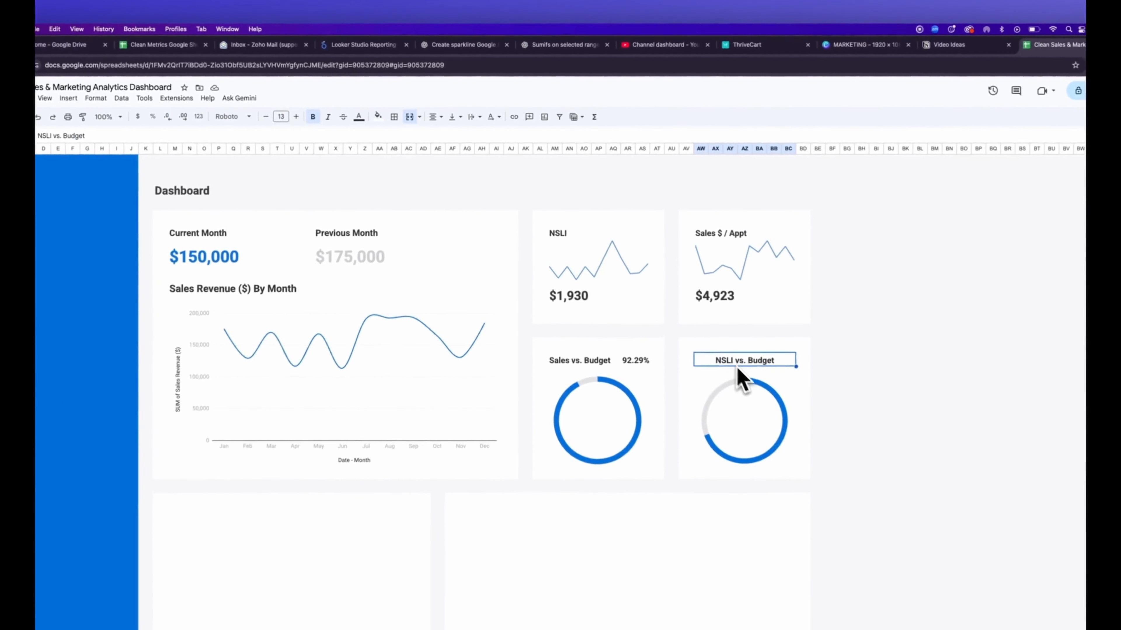
left_click(447, 119)
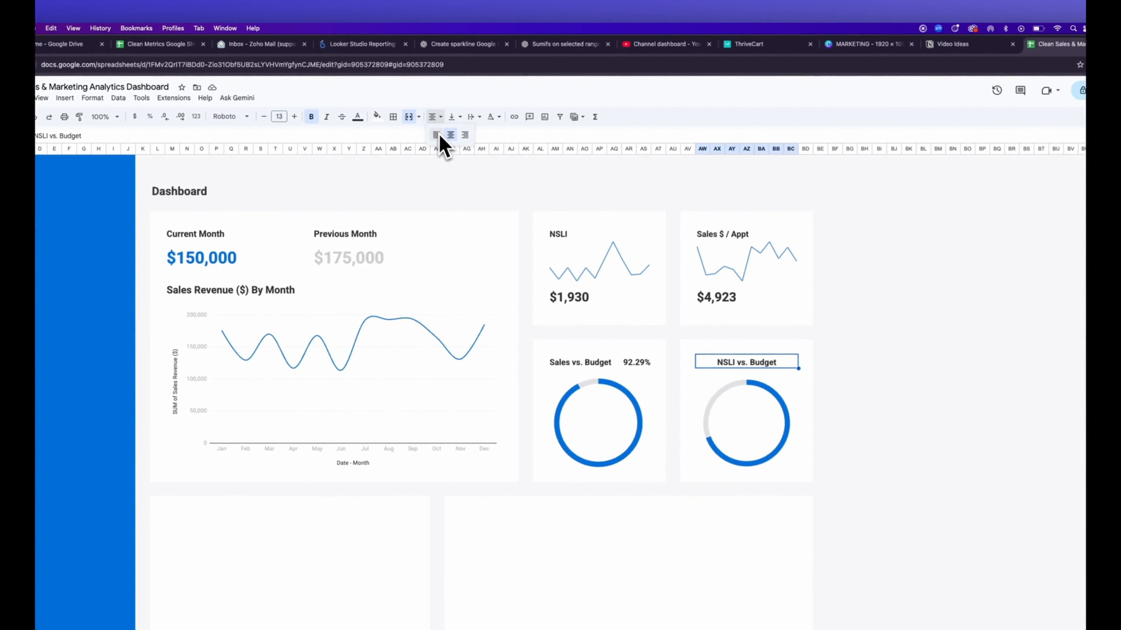
left_click(438, 134)
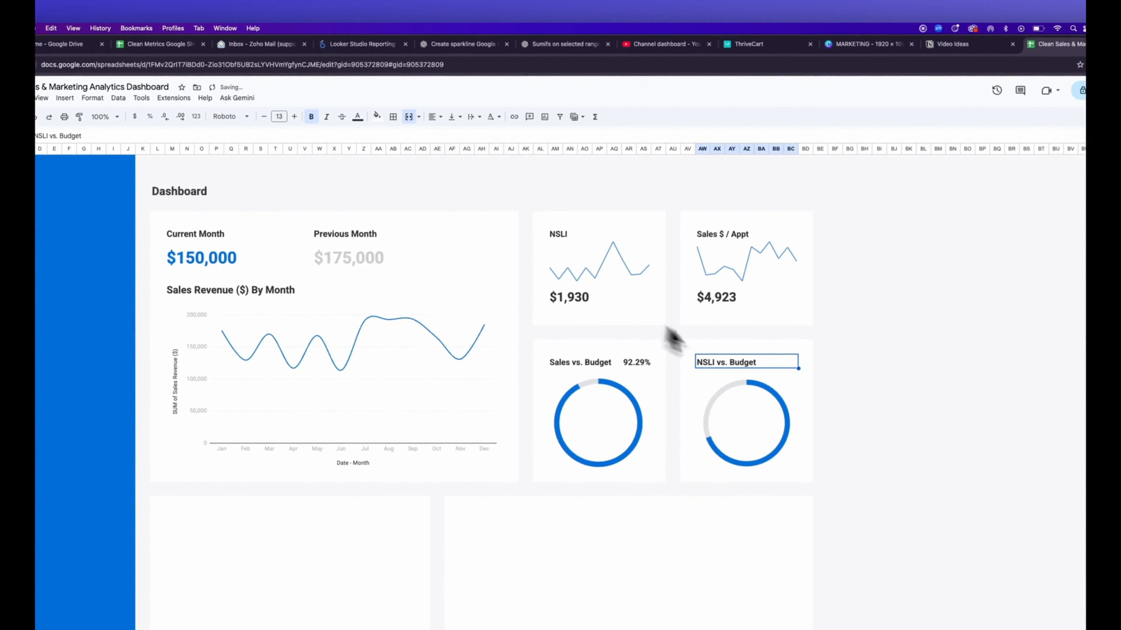
left_click(92, 97)
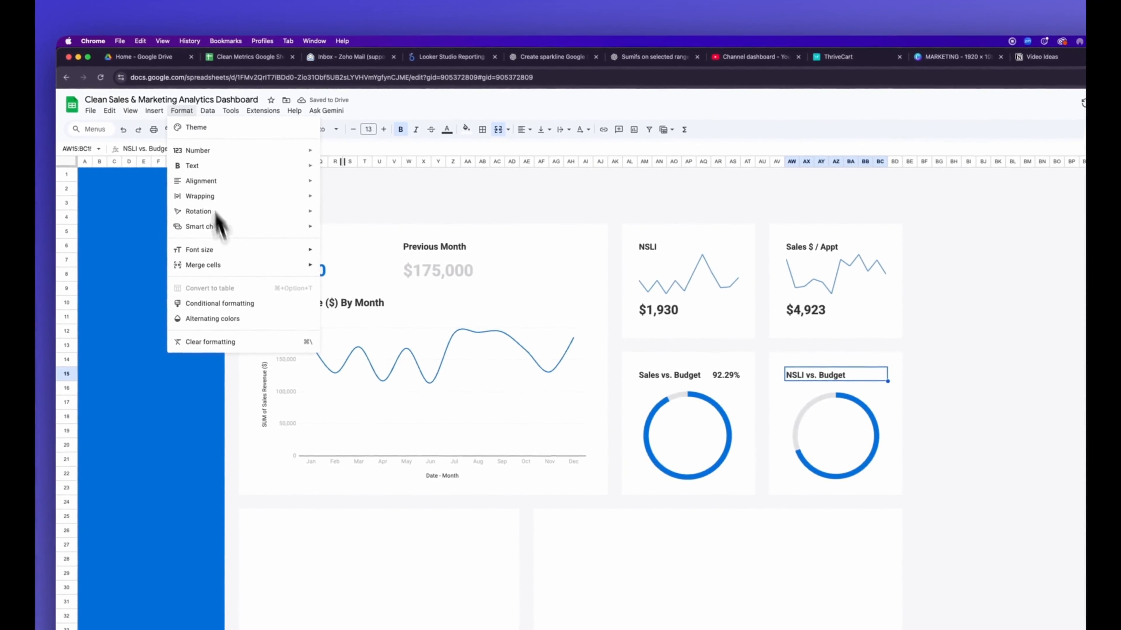
mouse_move(248, 265)
left_click(358, 314)
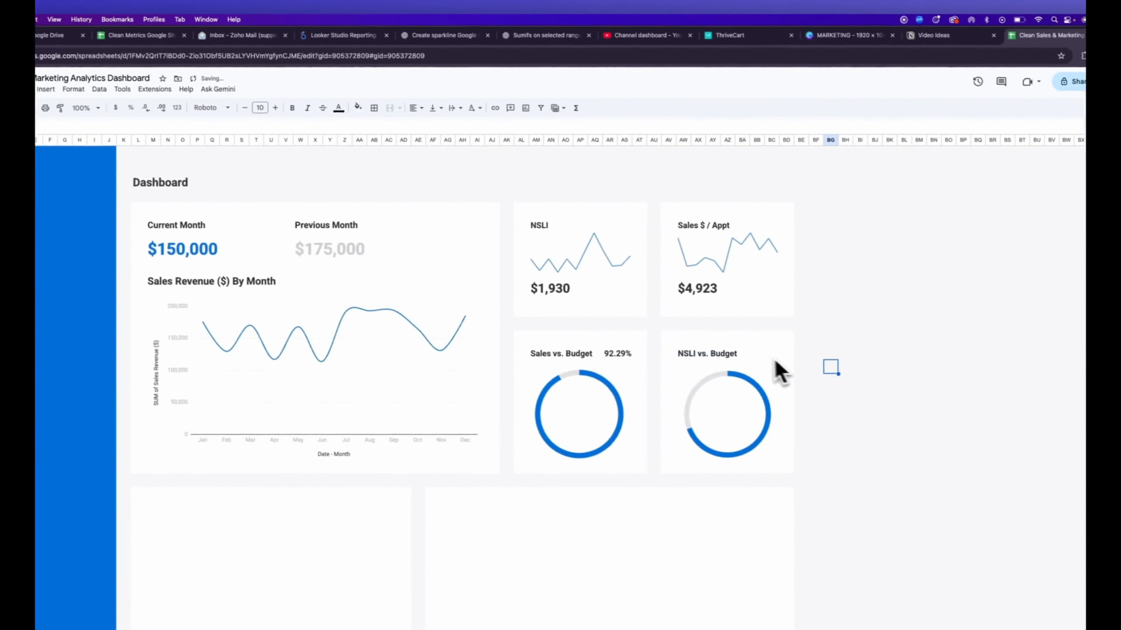
Step: Merge cells BB15:BC15 beside the NSLI vs. Budget title
left_click(778, 357)
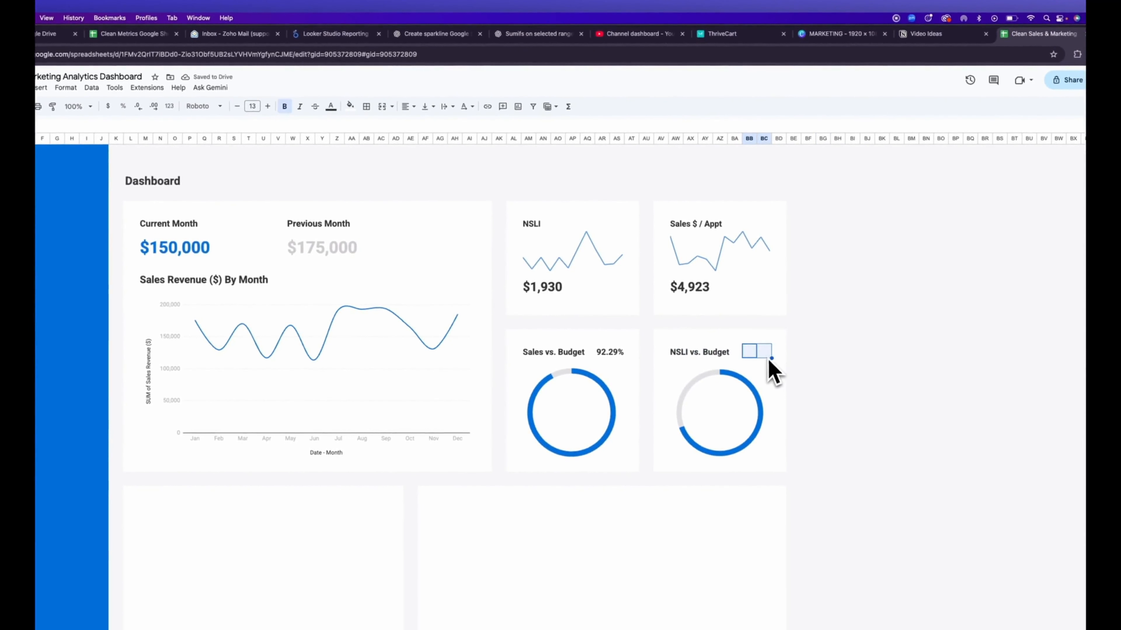
left_click(65, 87)
mouse_move(124, 247)
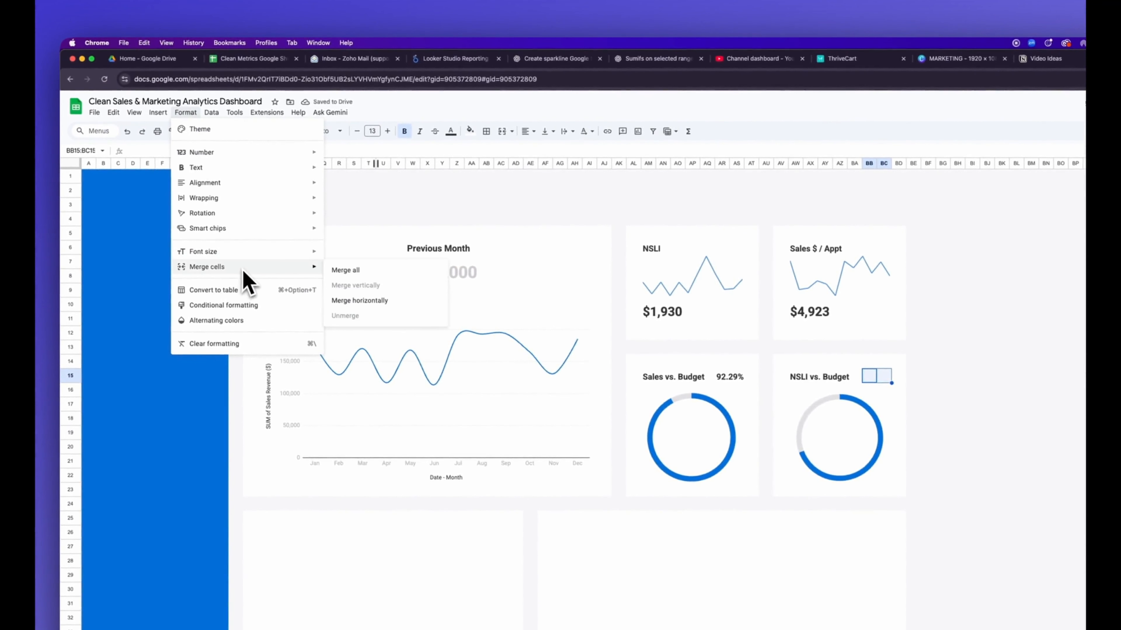
left_click(366, 271)
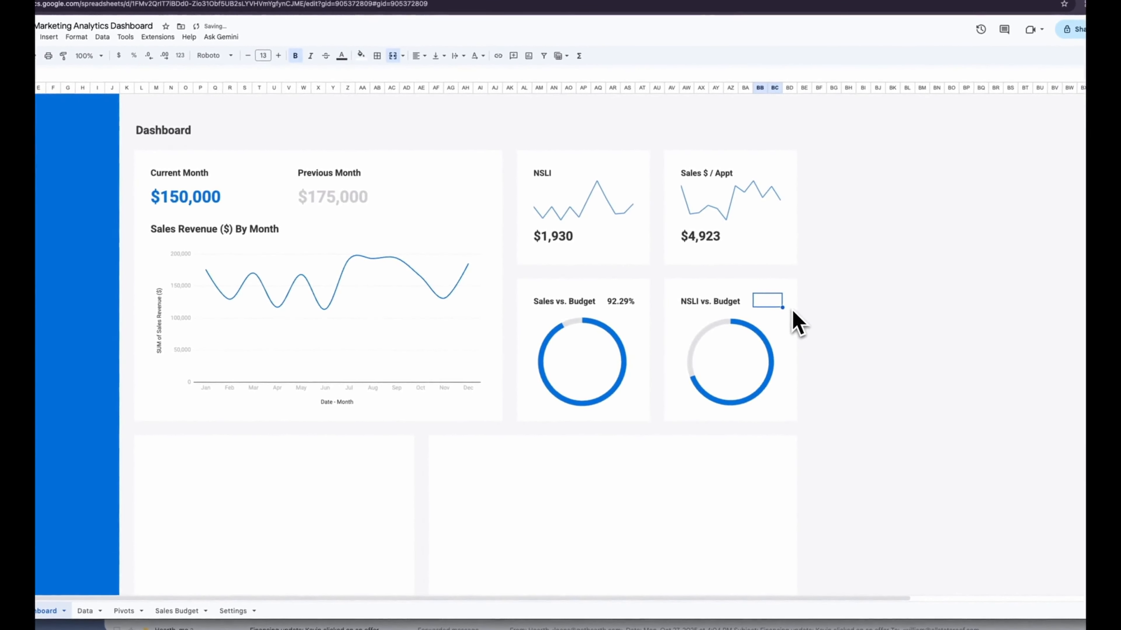
Step: Link the merged cell beside the NSLI vs. Budget title to the NSLI ratio with ='Sales Budget'!J17
left_click(176, 610)
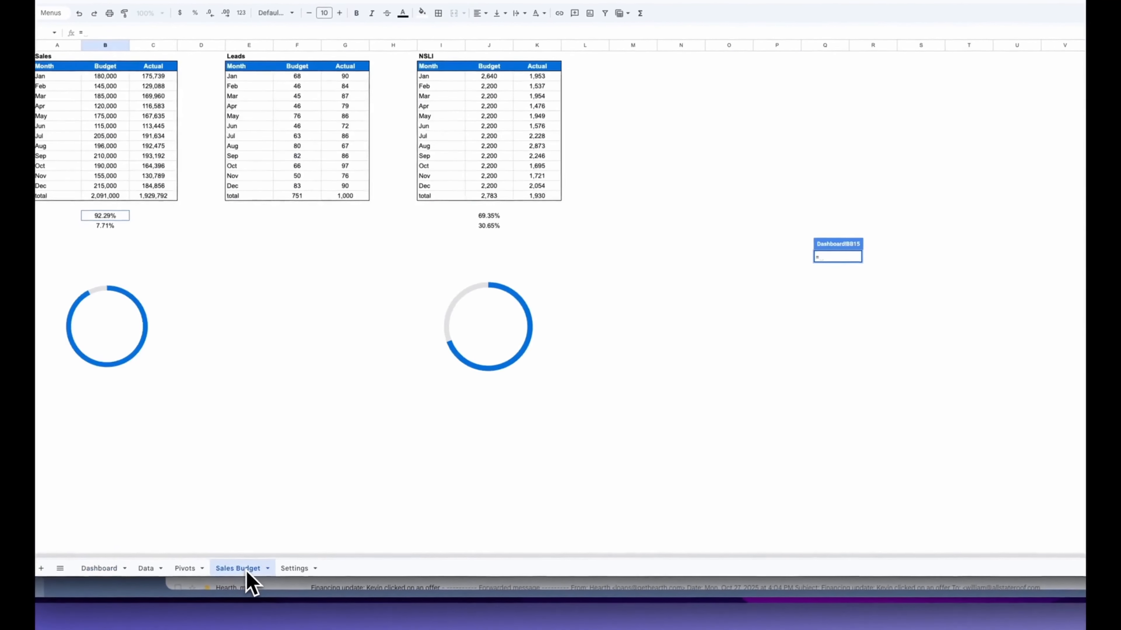
left_click(493, 216)
key("Return")
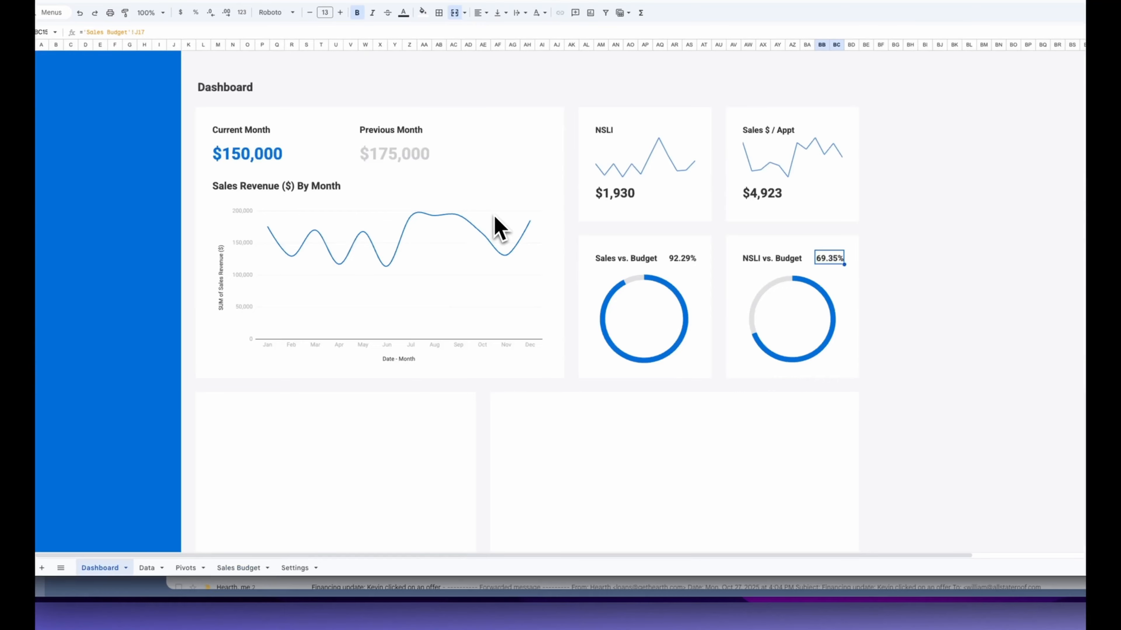
left_click(896, 272)
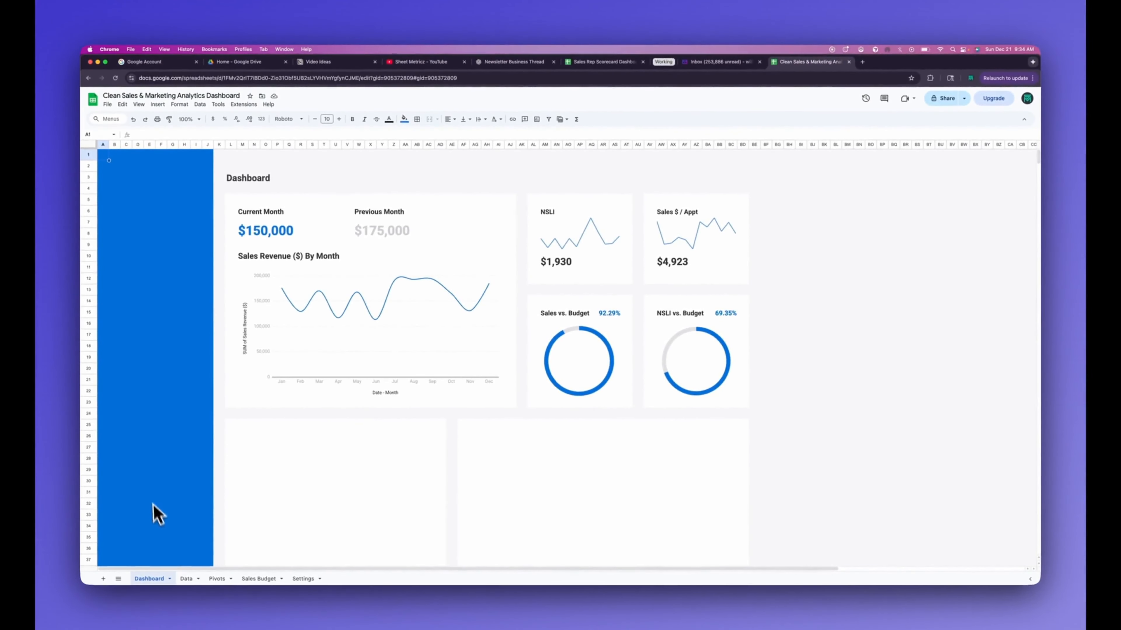
Step: Create a pivot table from the full data range Data!A1:J1001 on the existing Pivots sheet at cell P1
left_click(187, 579)
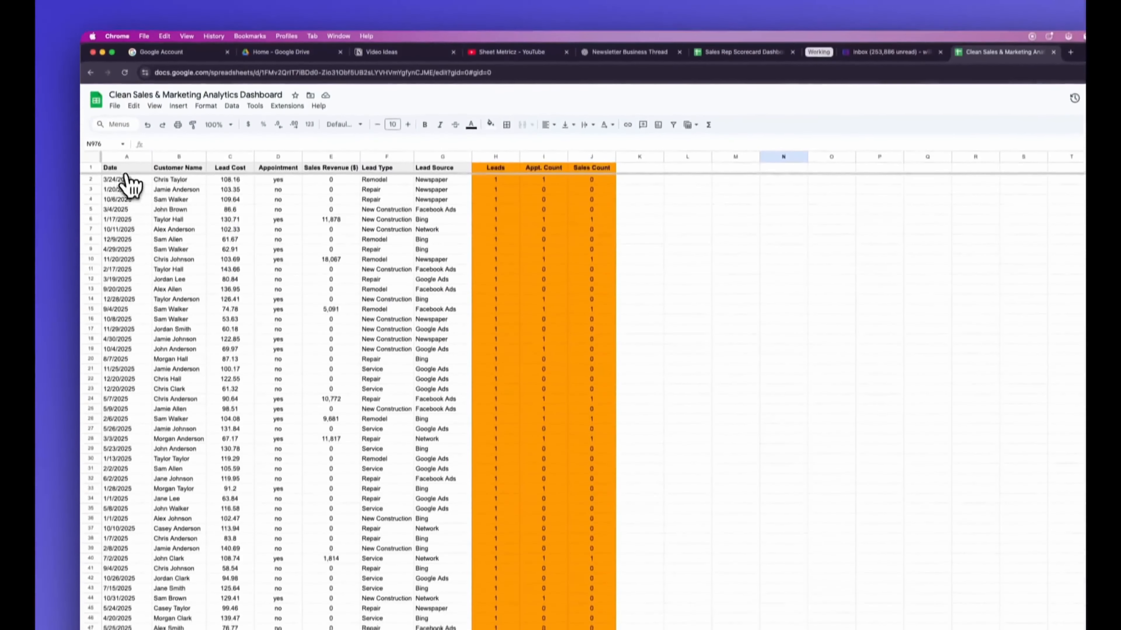
left_click(127, 53)
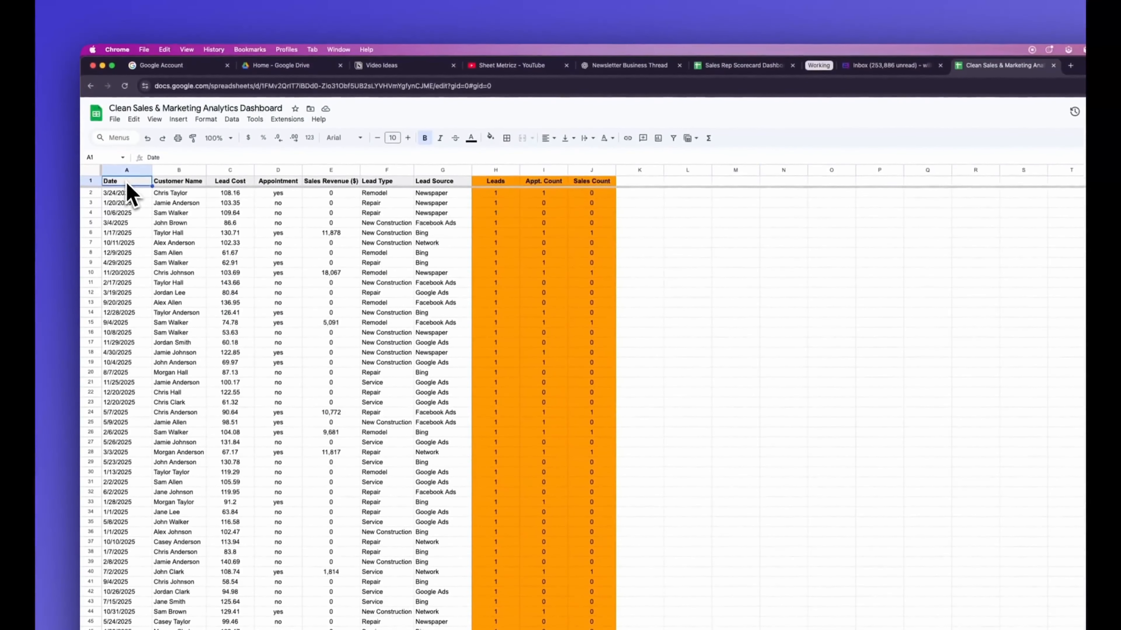
key("super+shift+Right")
key("super+shift+Down")
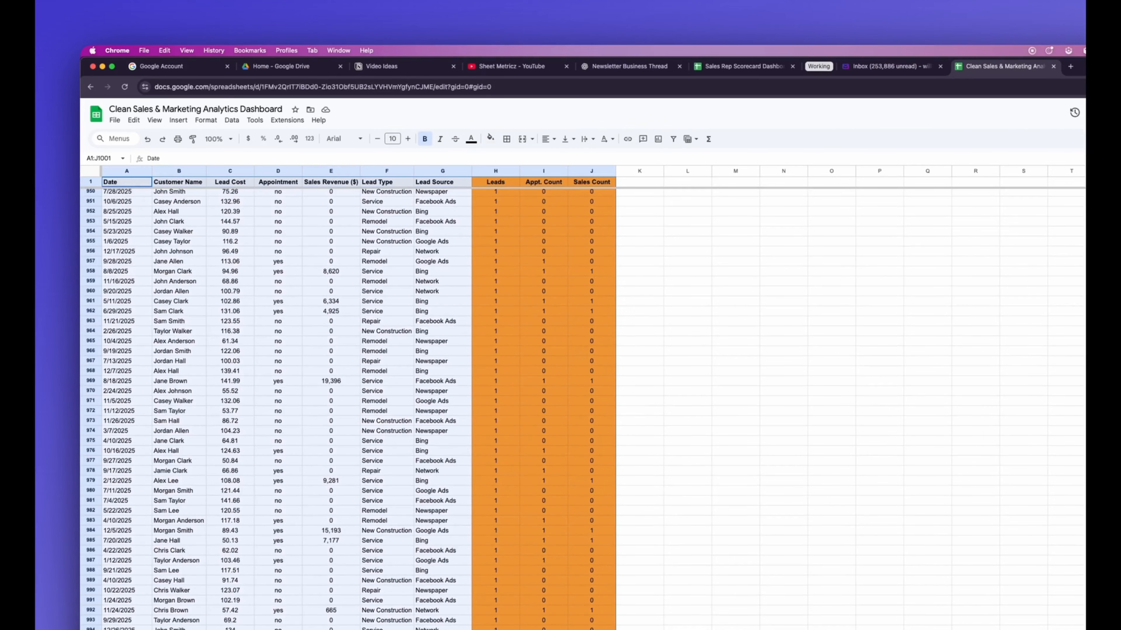
left_click(181, 122)
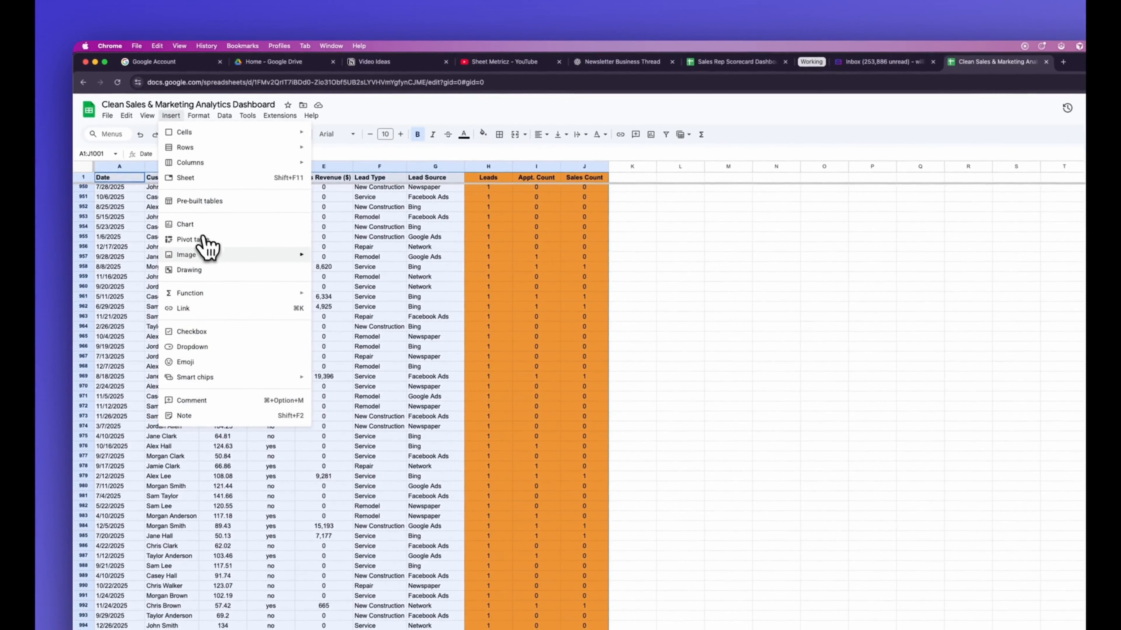
left_click(204, 245)
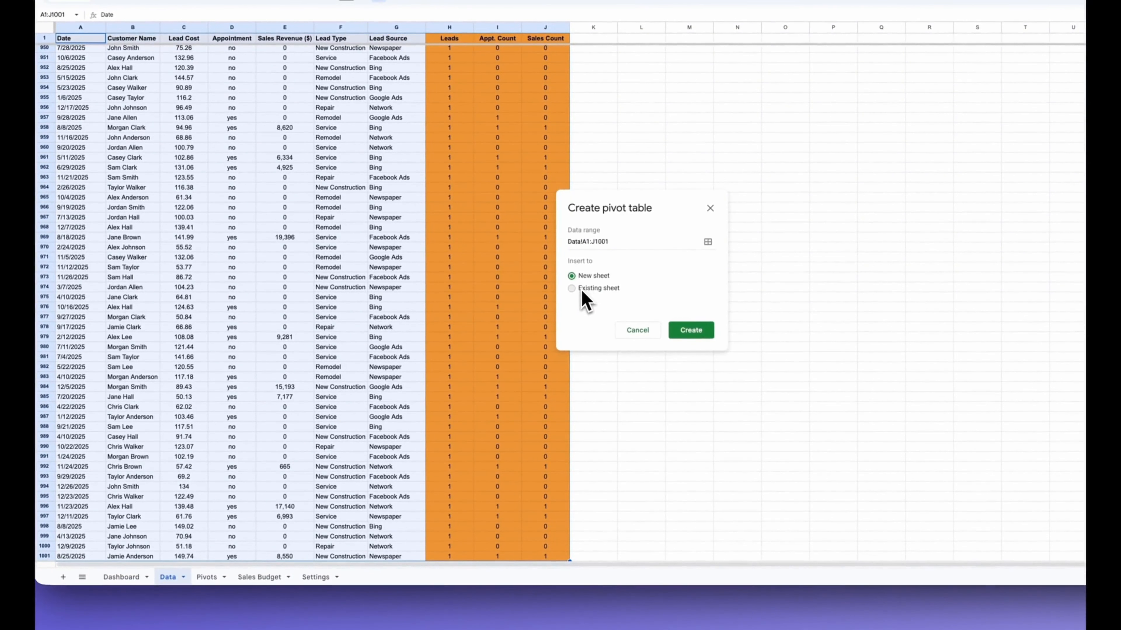
left_click(584, 289)
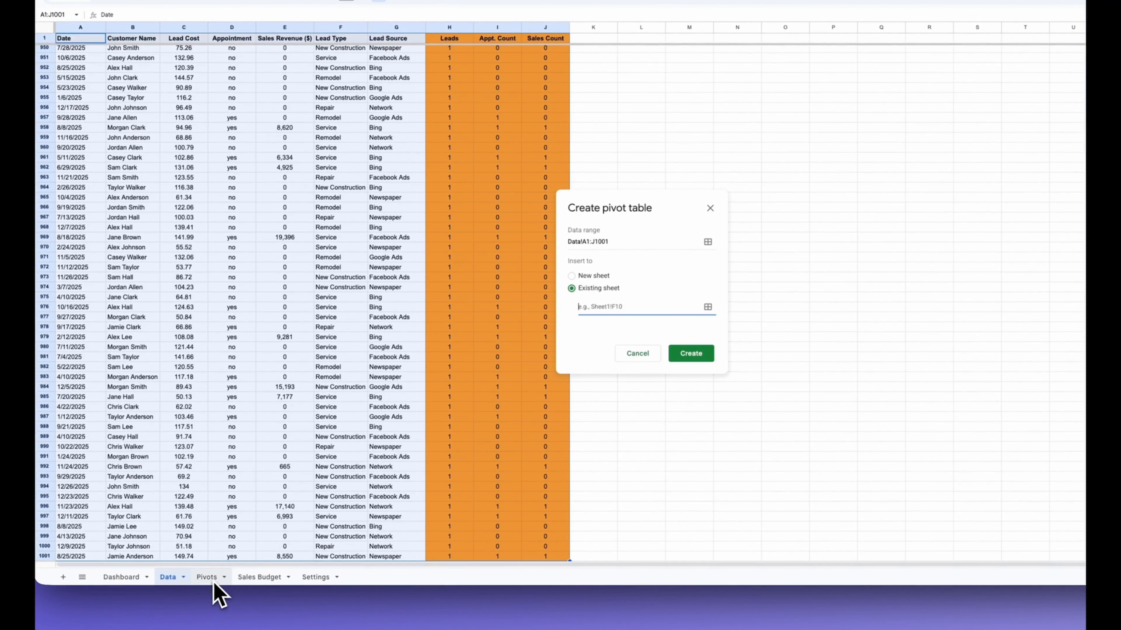
left_click(706, 308)
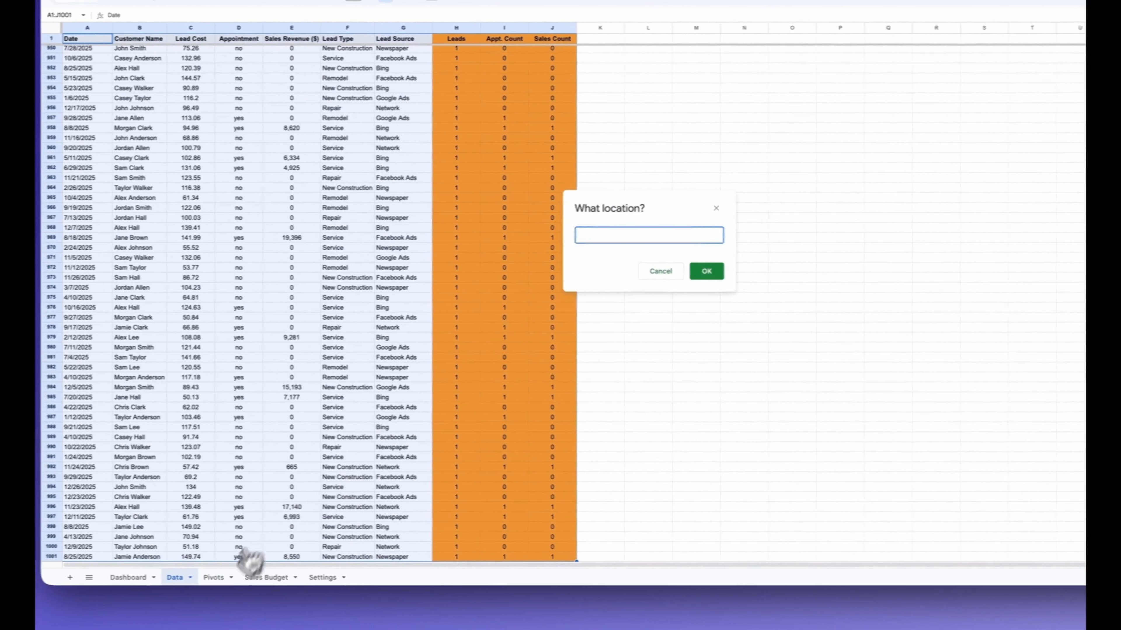
left_click(212, 577)
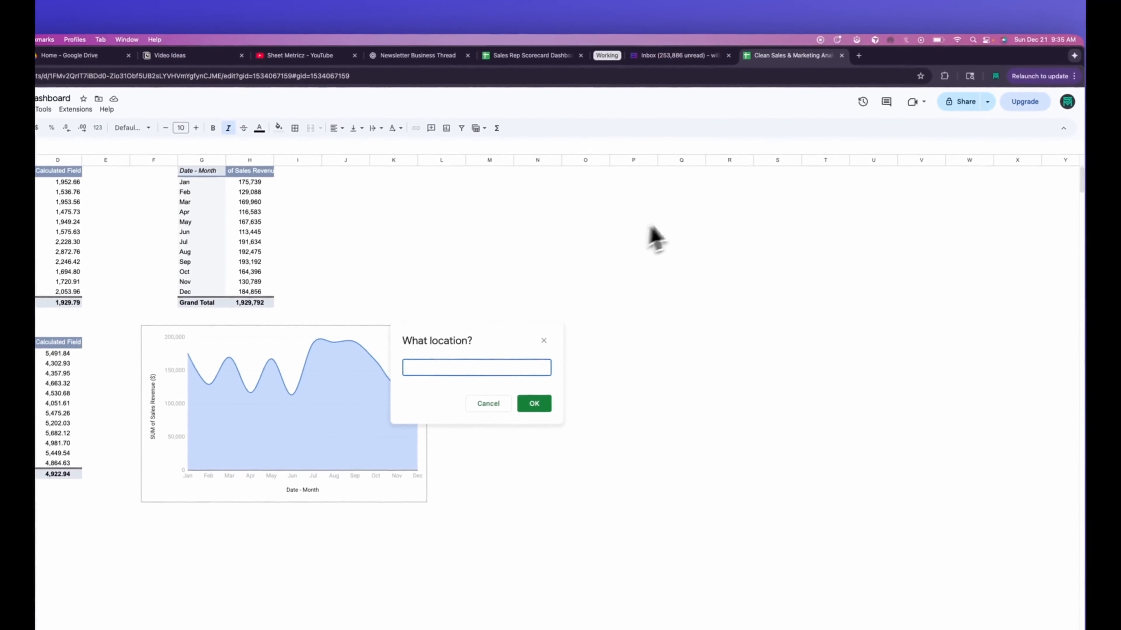
left_click(632, 173)
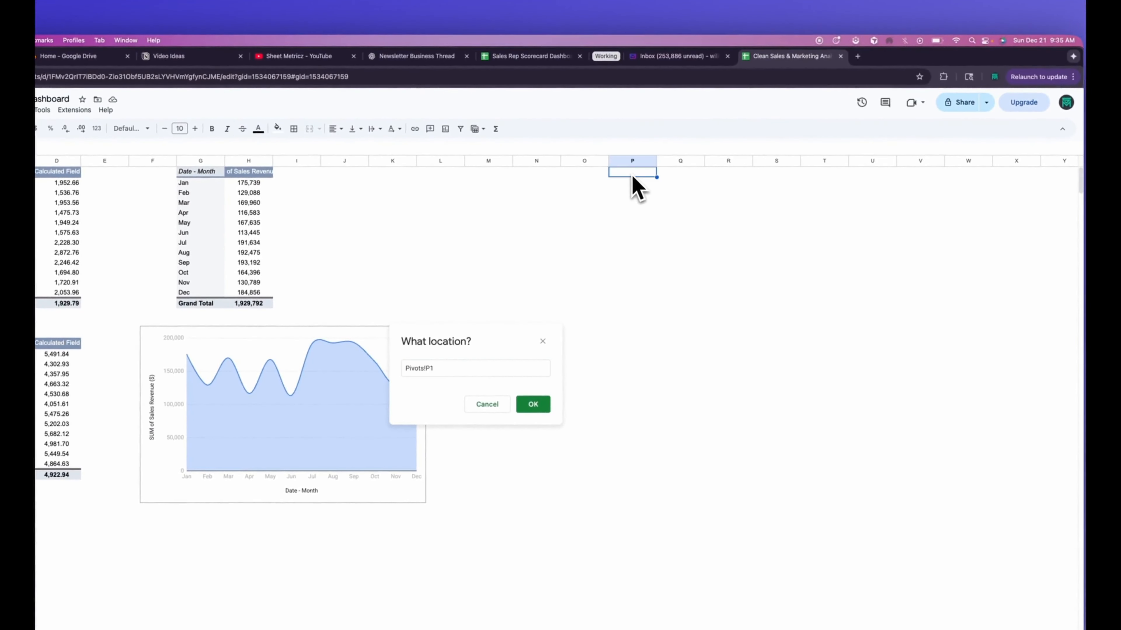
left_click(538, 404)
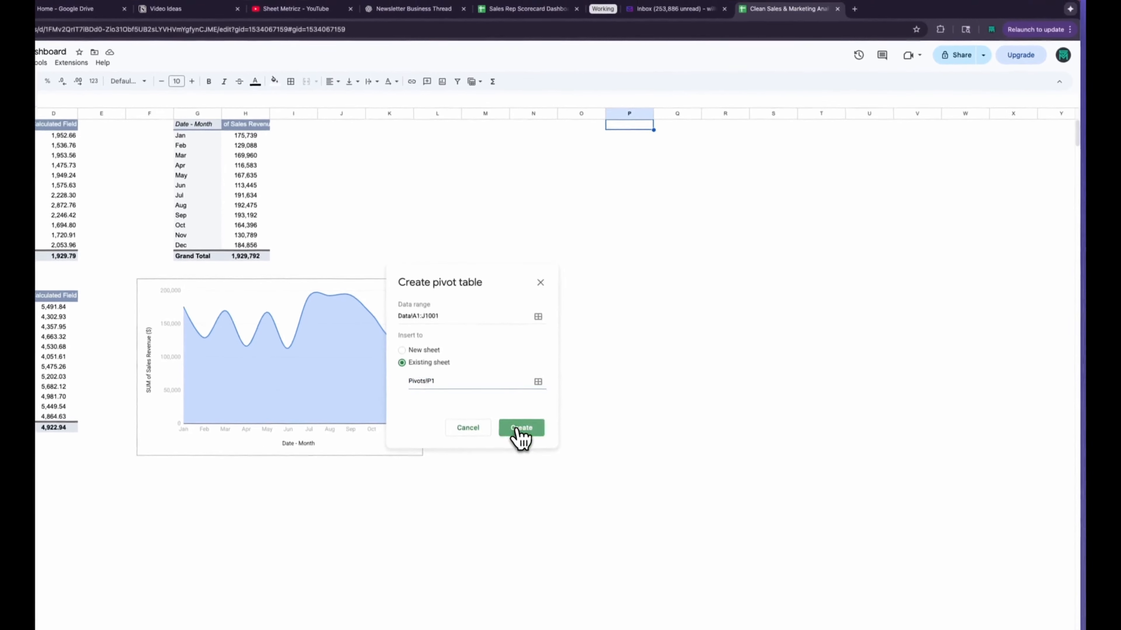
left_click(522, 474)
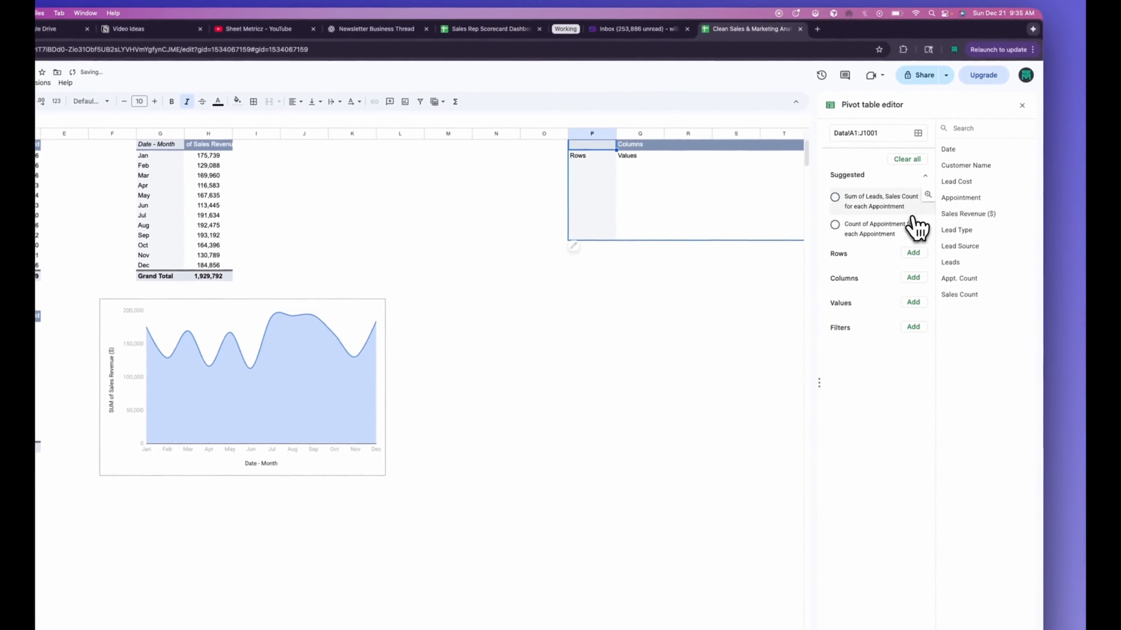
Step: Set the new pivot table's rows to Lead Type and values to Sales Revenue ($), and widen column P to fit the labels
left_click_drag(965, 234, 858, 278)
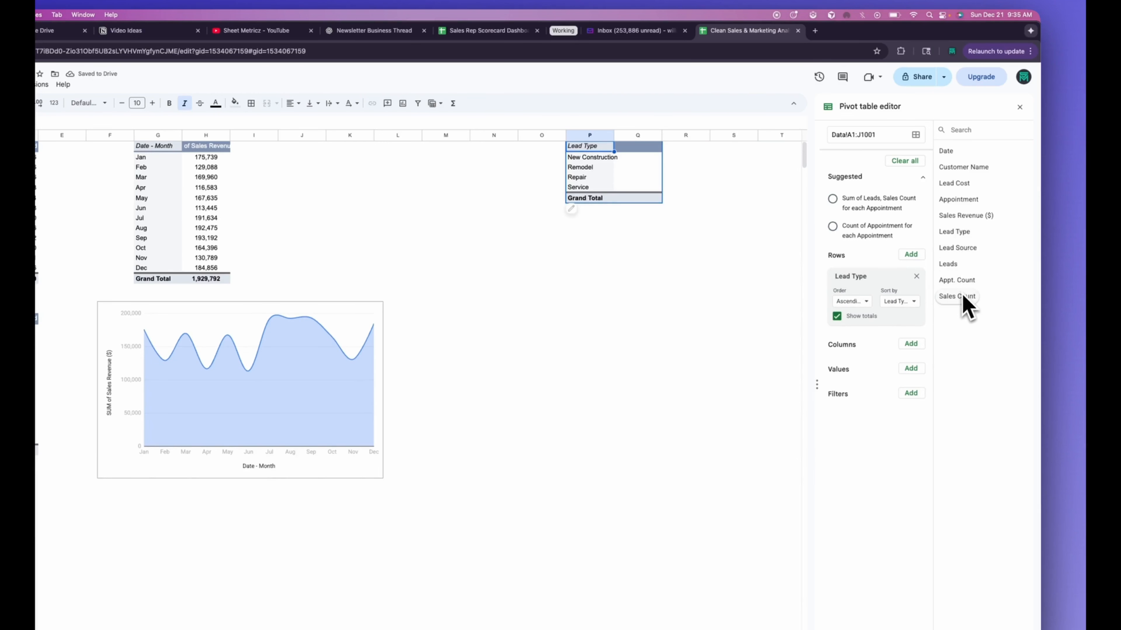
left_click_drag(966, 215, 856, 396)
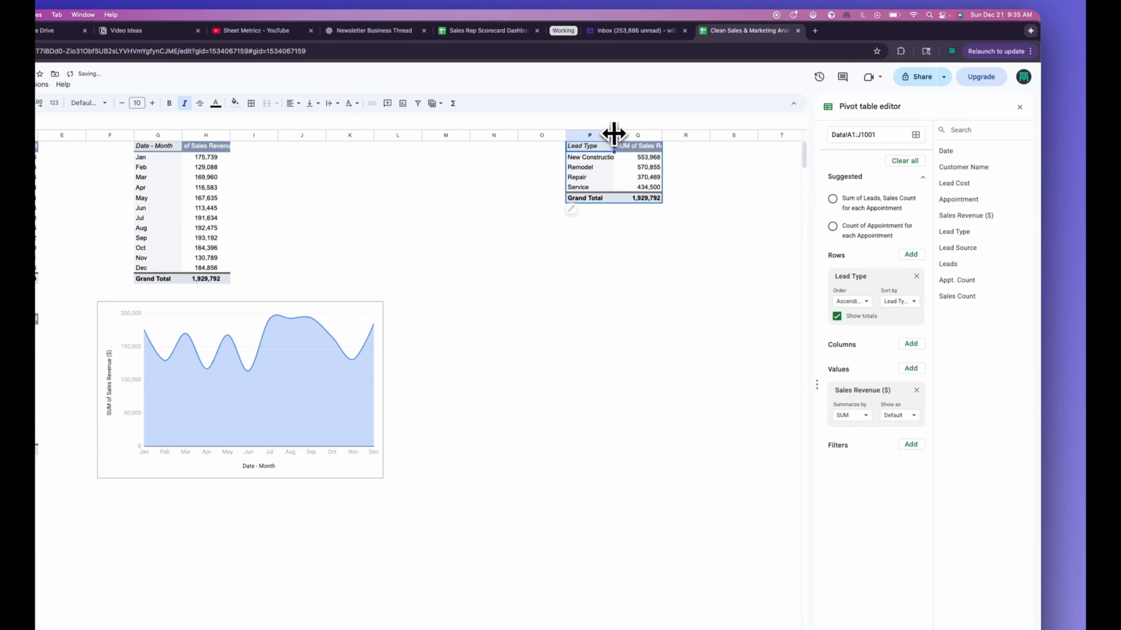
left_click_drag(614, 134, 618, 134)
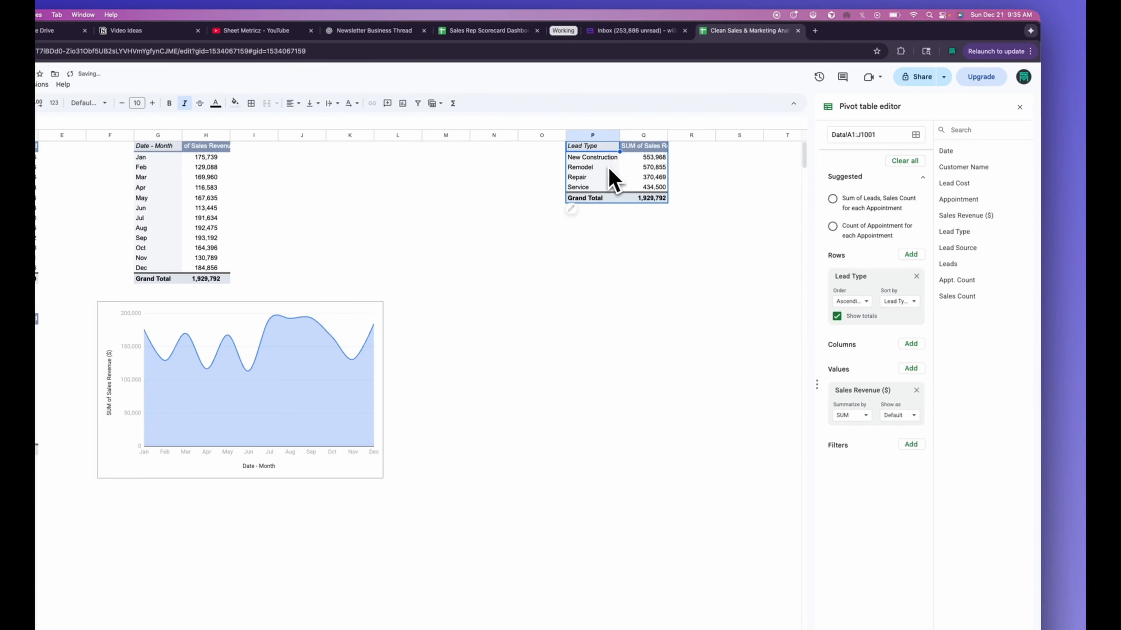
left_click(726, 278)
Step: Insert a chart from the Lead Type pivot range P1:Q5, excluding the grand total
left_click_drag(592, 155, 643, 203)
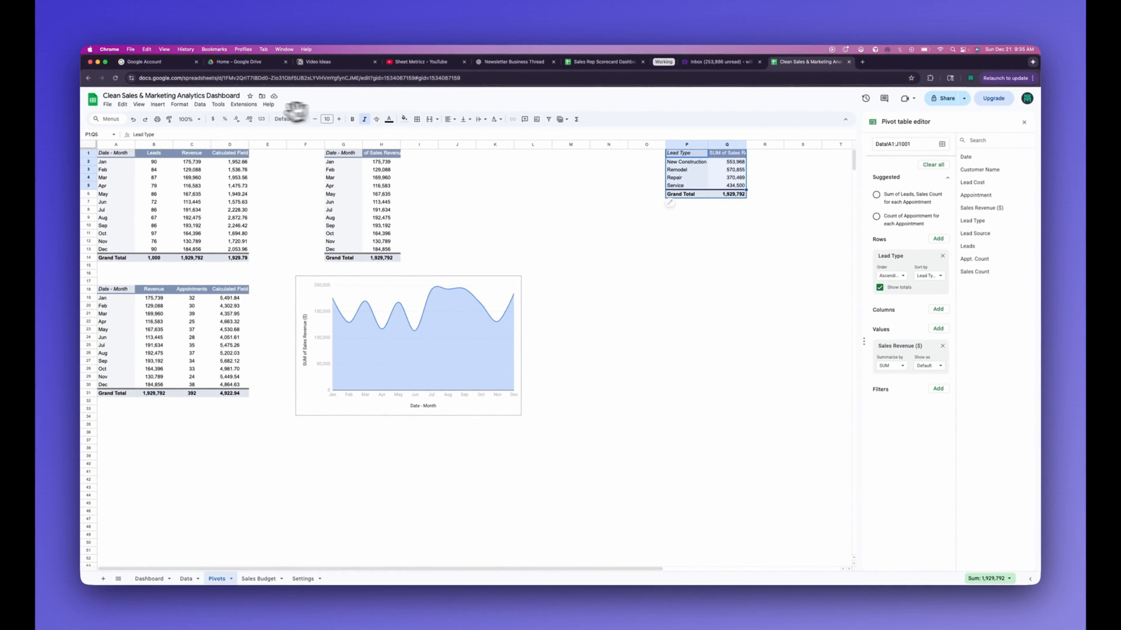
left_click(157, 104)
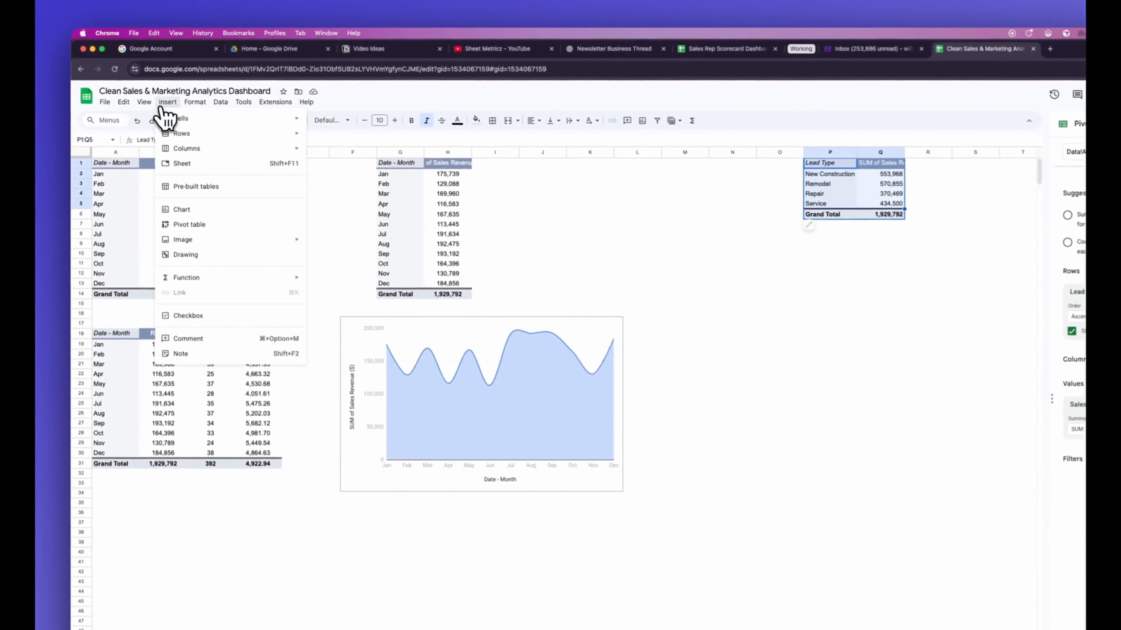
left_click(185, 211)
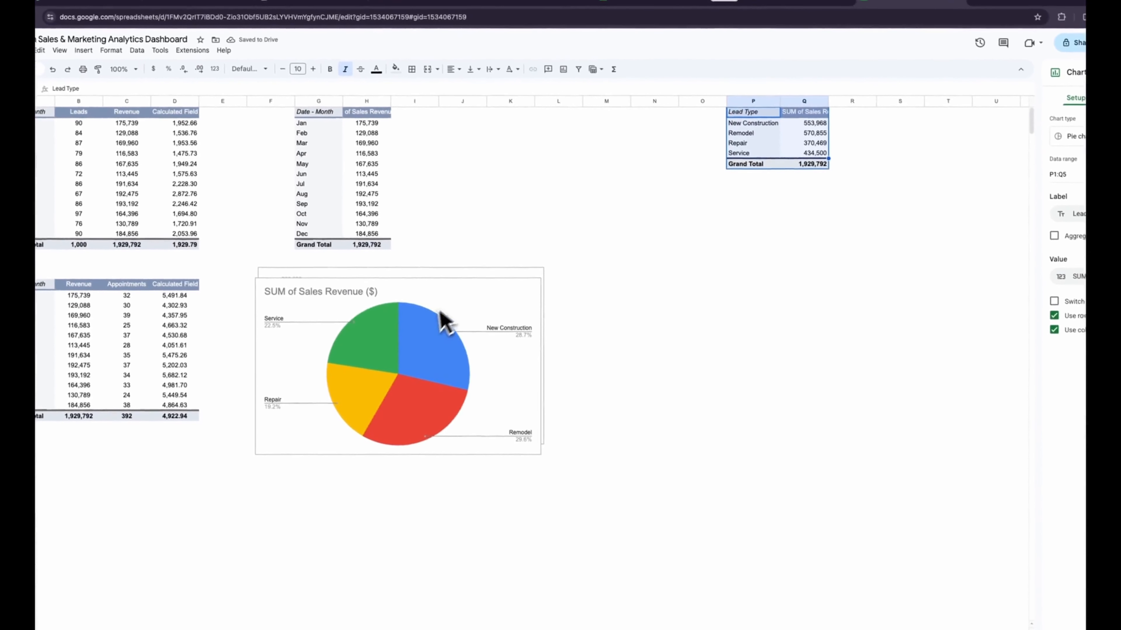
Step: Move the new pie chart off the revenue area chart to the space below the Lead Type pivot table
left_click(434, 304)
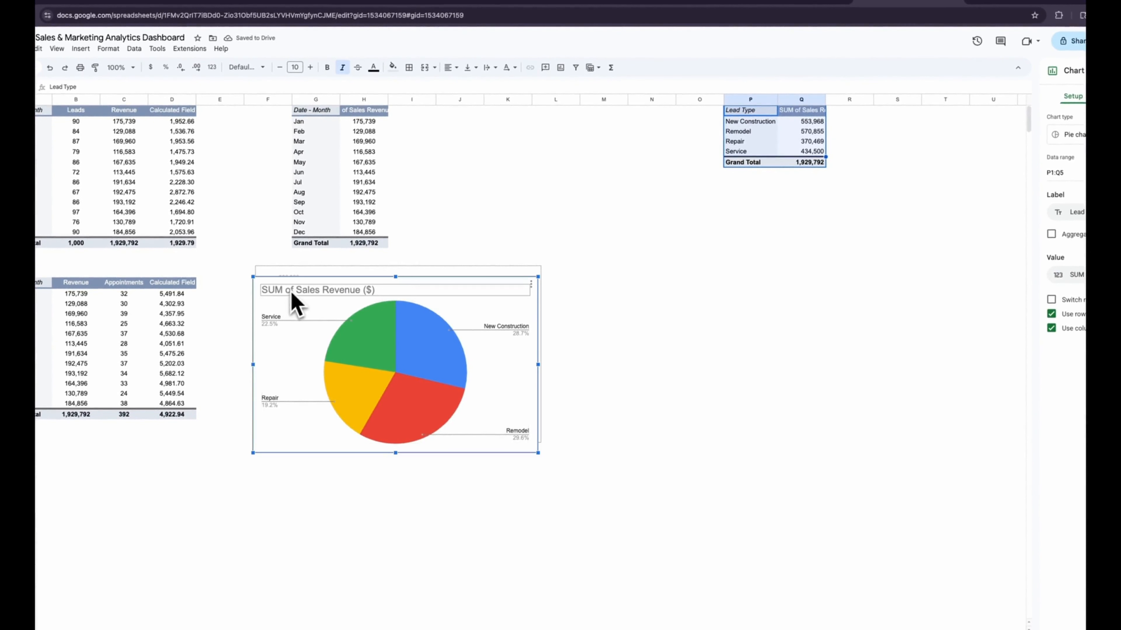
left_click_drag(463, 301, 882, 215)
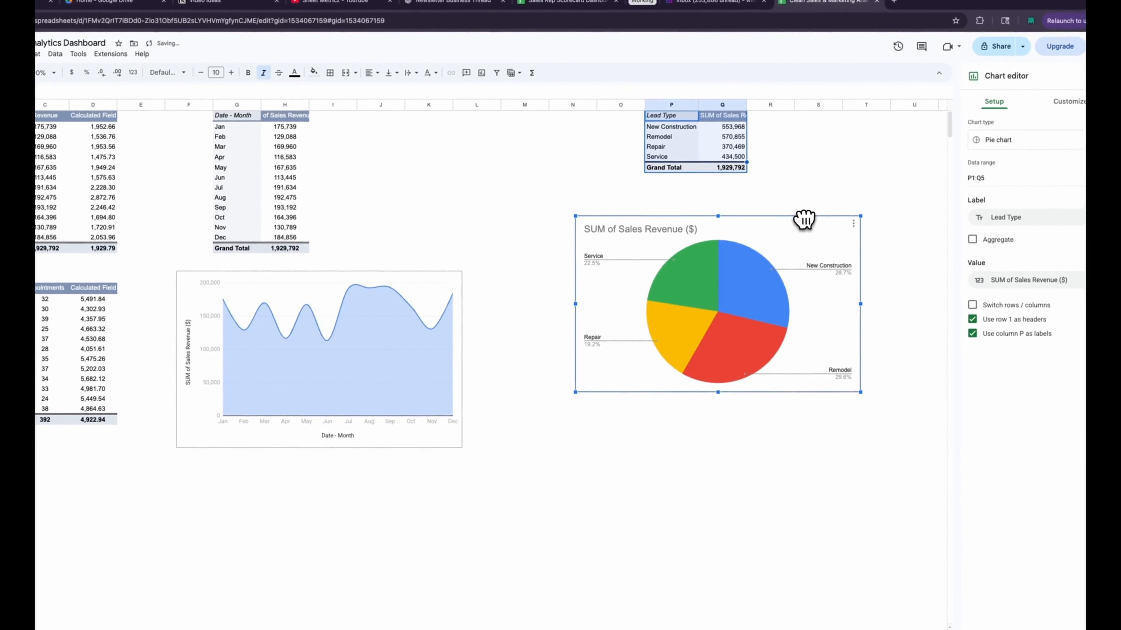
left_click(289, 471)
left_click_drag(789, 234, 725, 206)
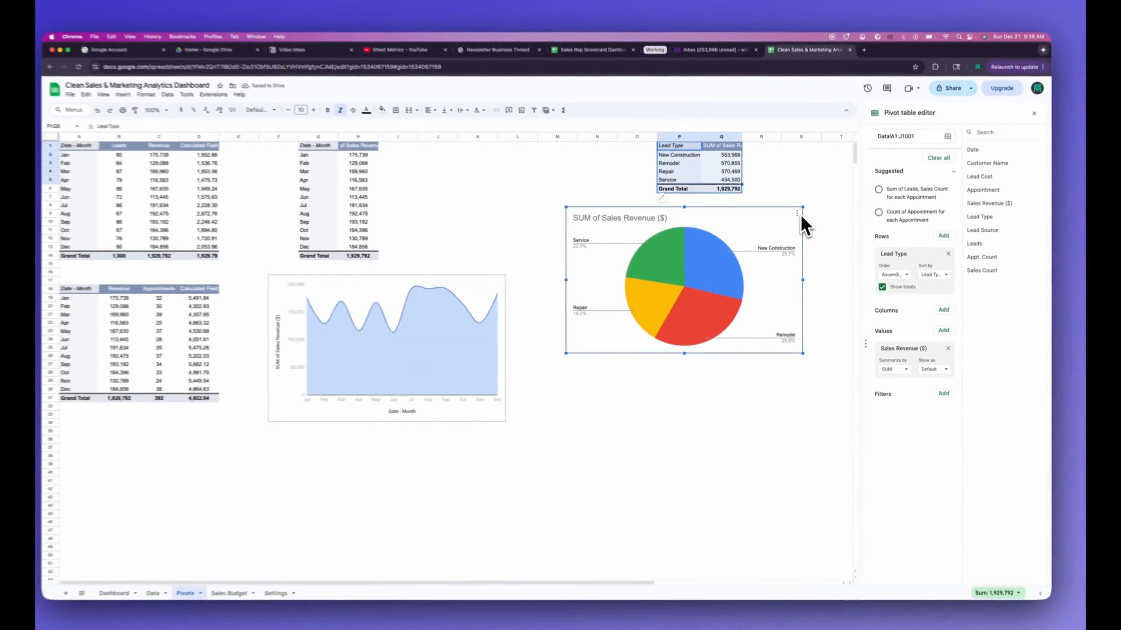
Step: Remove the border from the Lead Type pie chart and set its font to Roboto
left_click(790, 197)
left_click(816, 217)
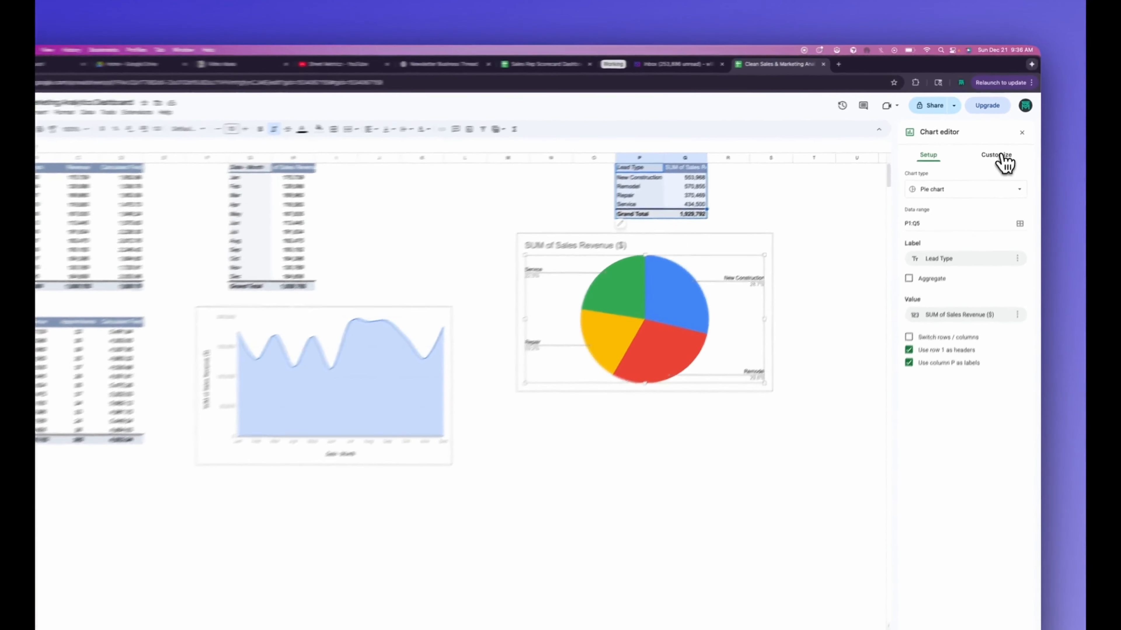
left_click(1001, 157)
left_click(919, 177)
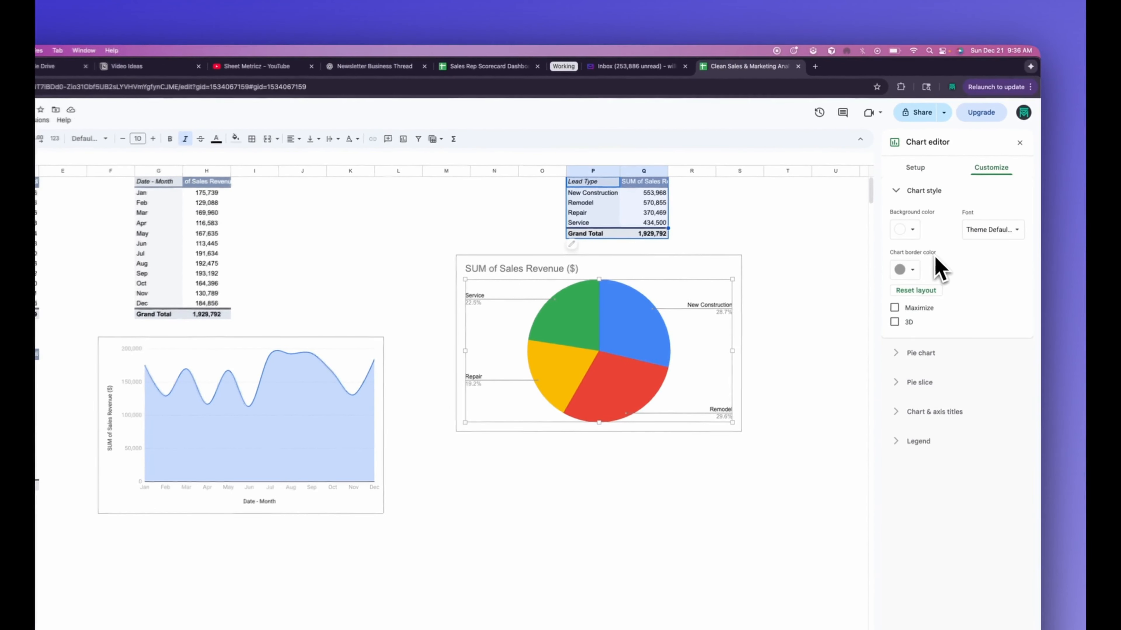
left_click(911, 269)
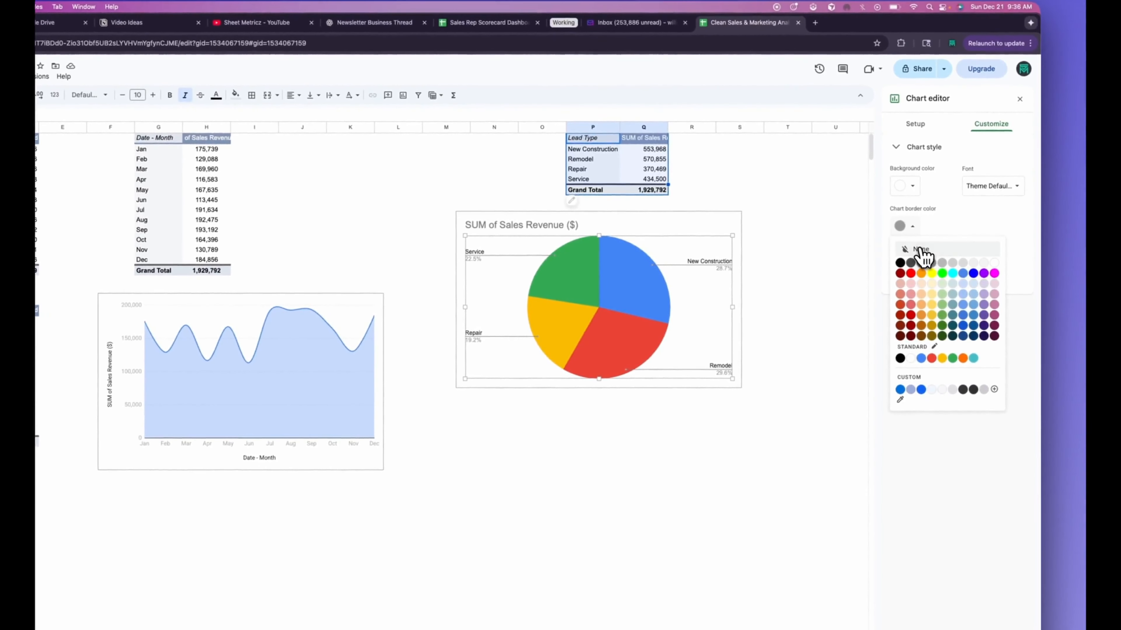
left_click(918, 248)
left_click(993, 185)
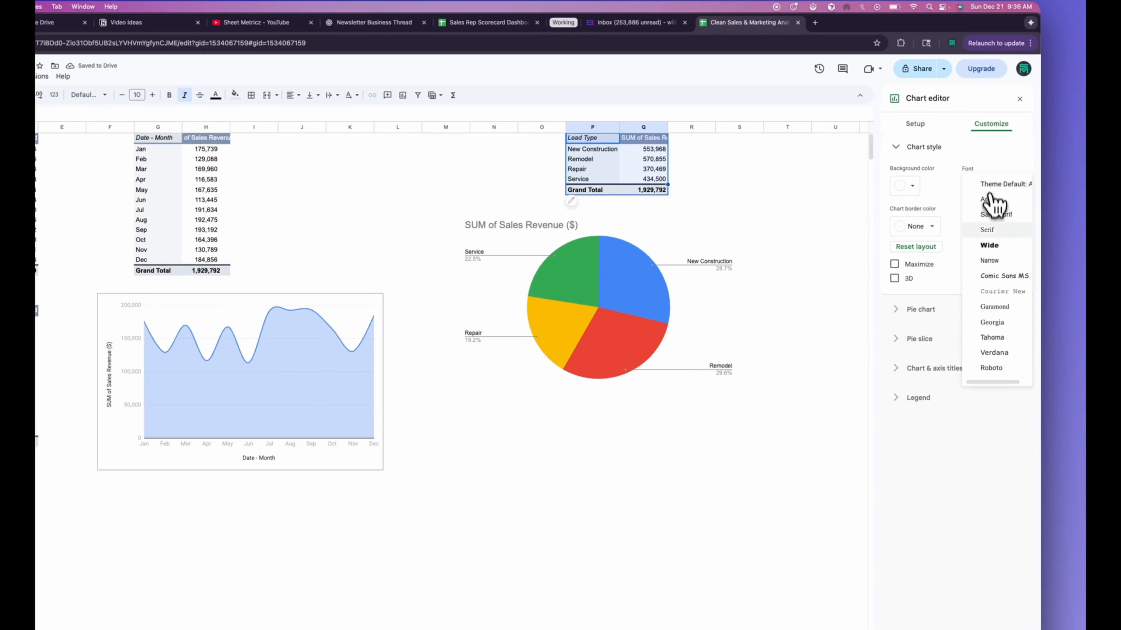
left_click(991, 367)
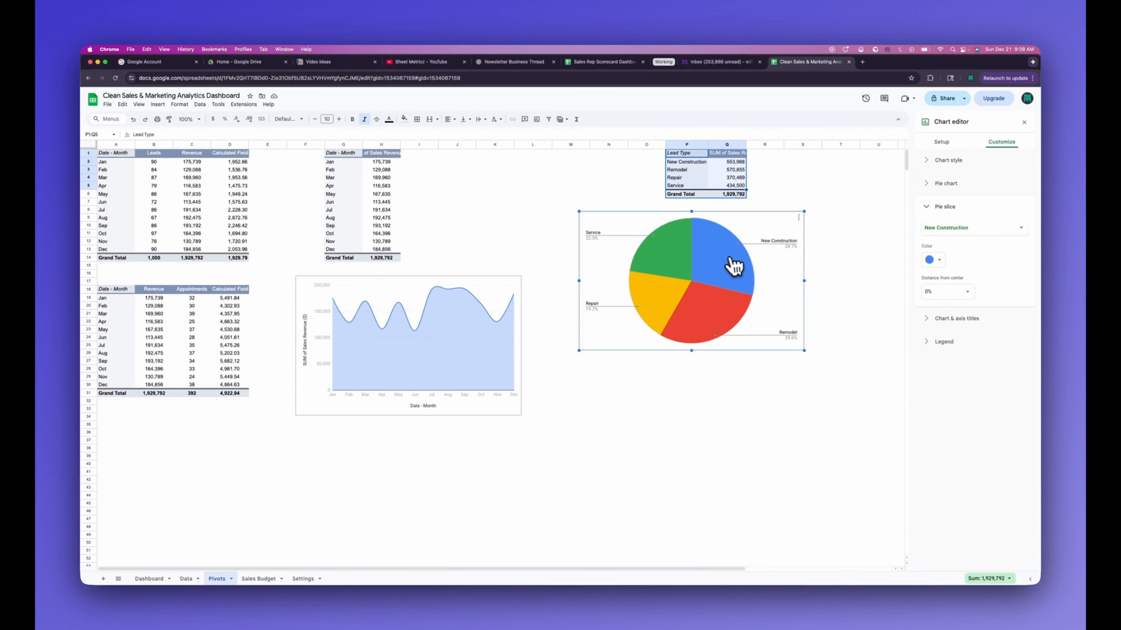
Step: Go to the Dashboard sheet and open the Eye Dropper extension to check the dashboard's blue color code
left_click(143, 580)
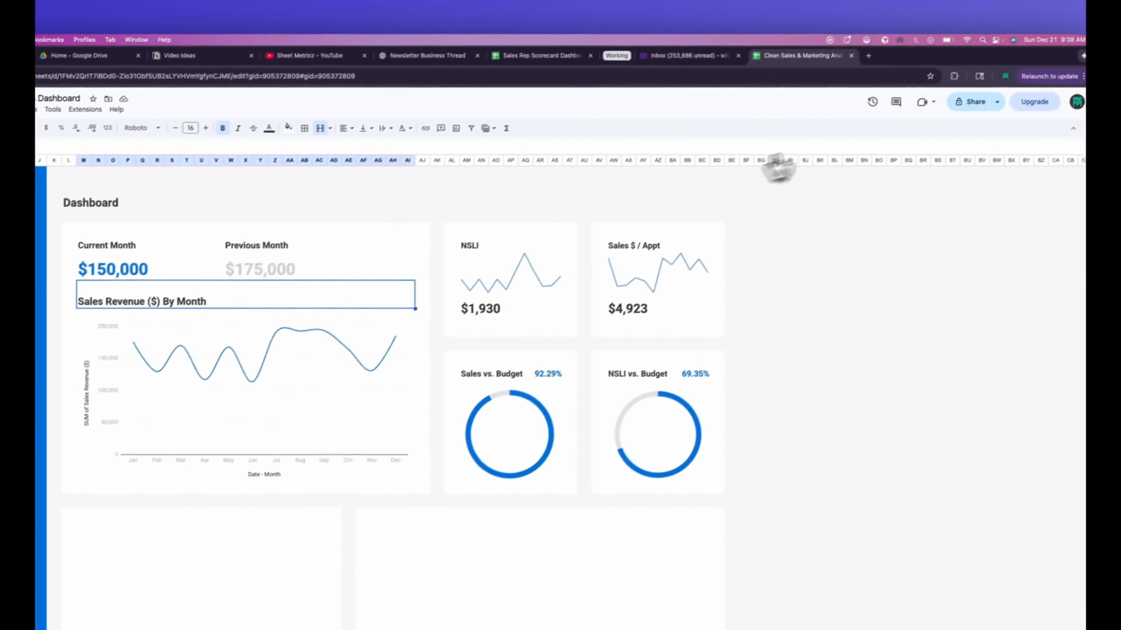
left_click(955, 75)
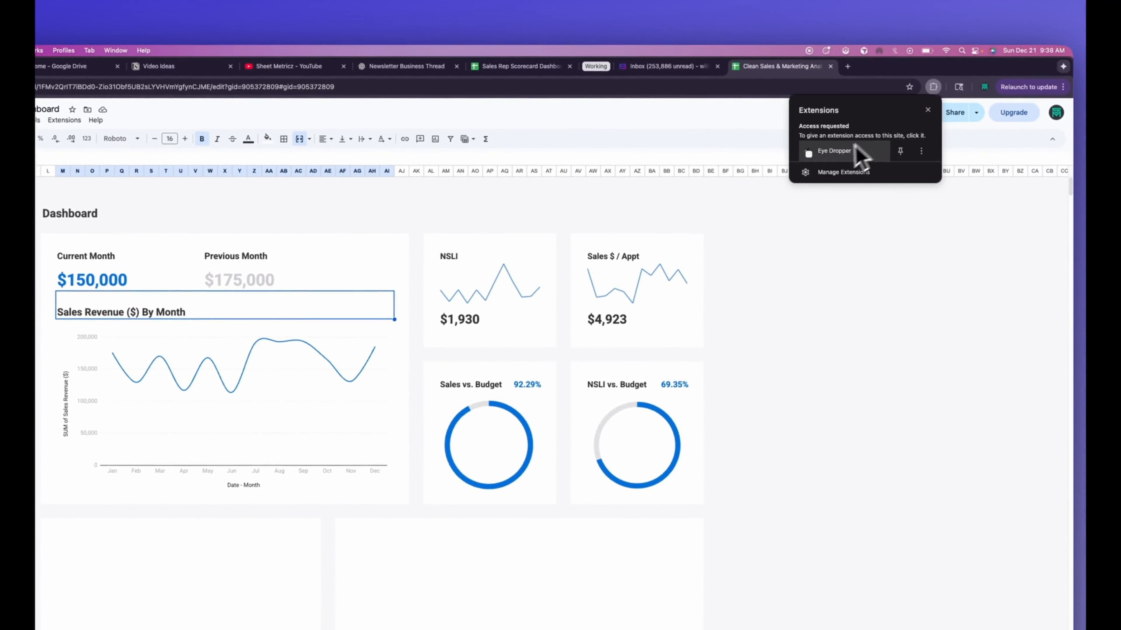
left_click(853, 148)
left_click(745, 112)
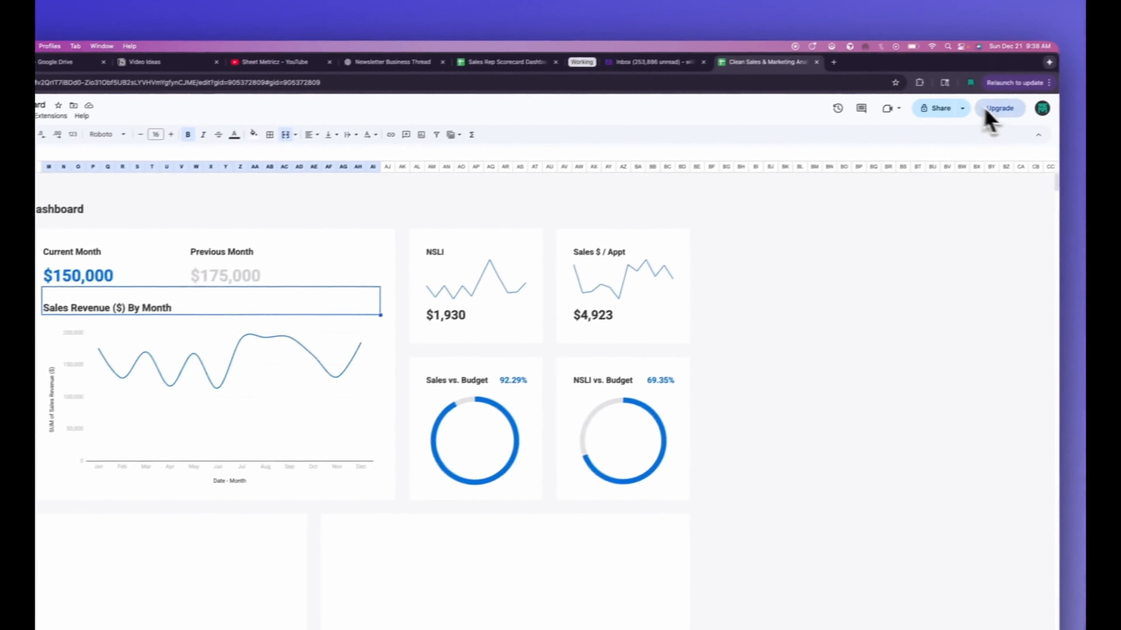
left_click(946, 84)
left_click(922, 84)
left_click(828, 161)
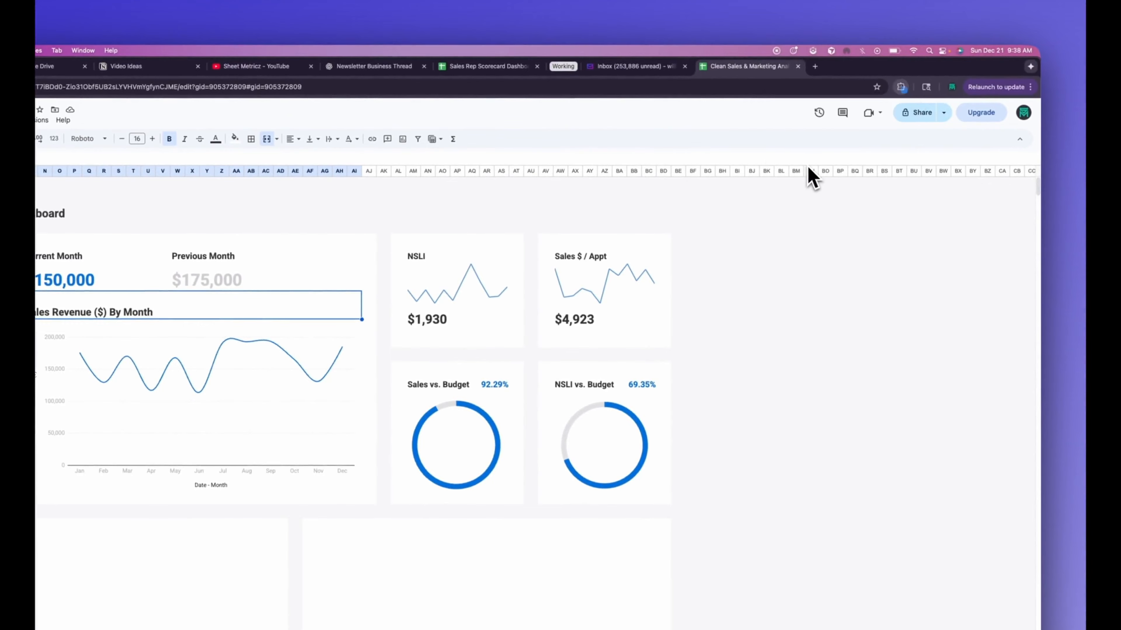
left_click(857, 107)
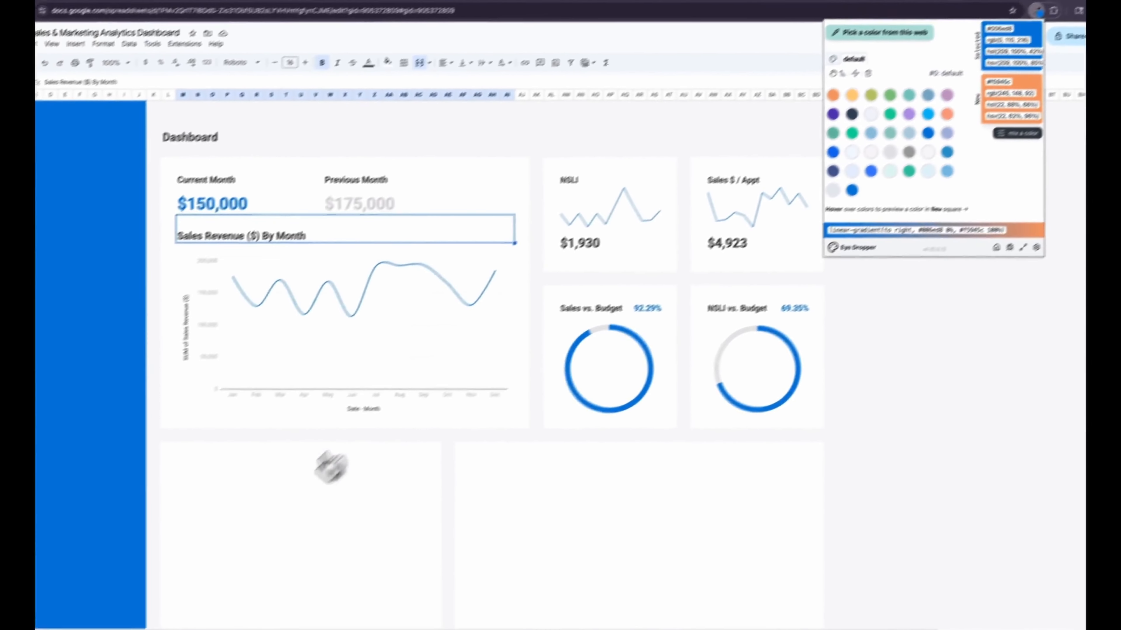
Step: Back on the Pivots sheet, recolor the pie chart's New Construction slice with the bright custom blue and open the slice selection
left_click(212, 579)
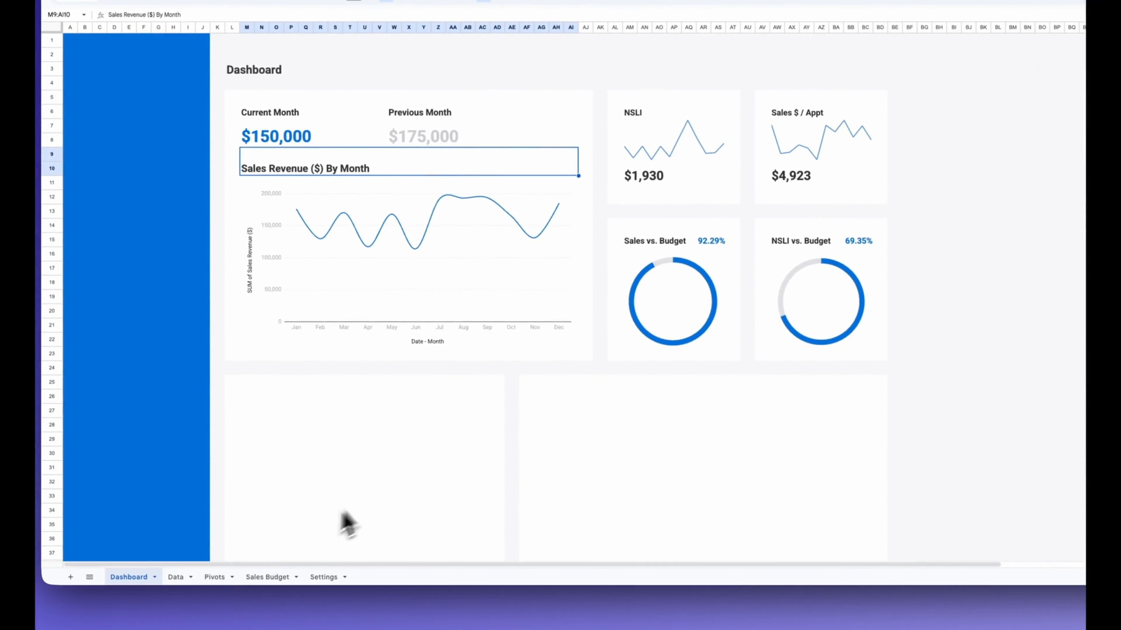
left_click(214, 578)
double_click(641, 317)
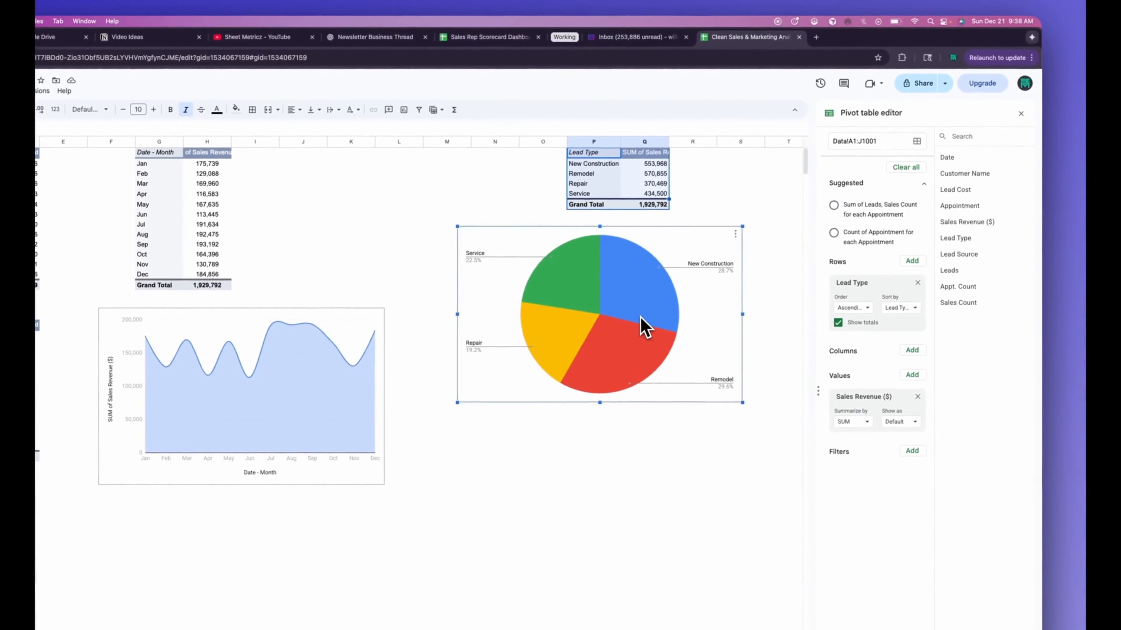
left_click(991, 139)
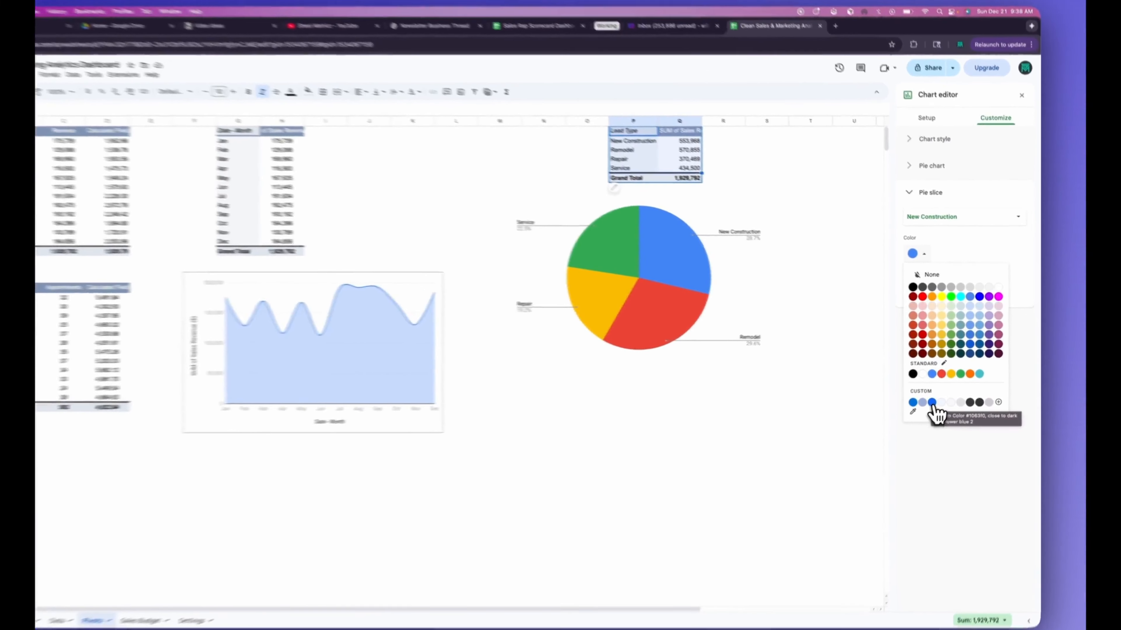
left_click(946, 389)
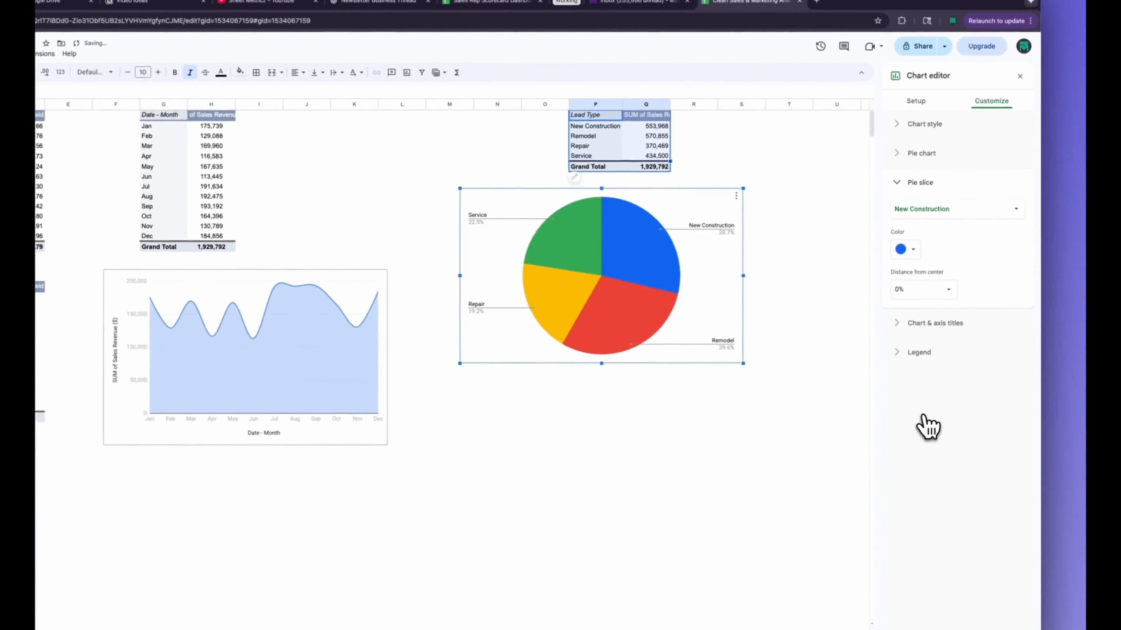
left_click(956, 207)
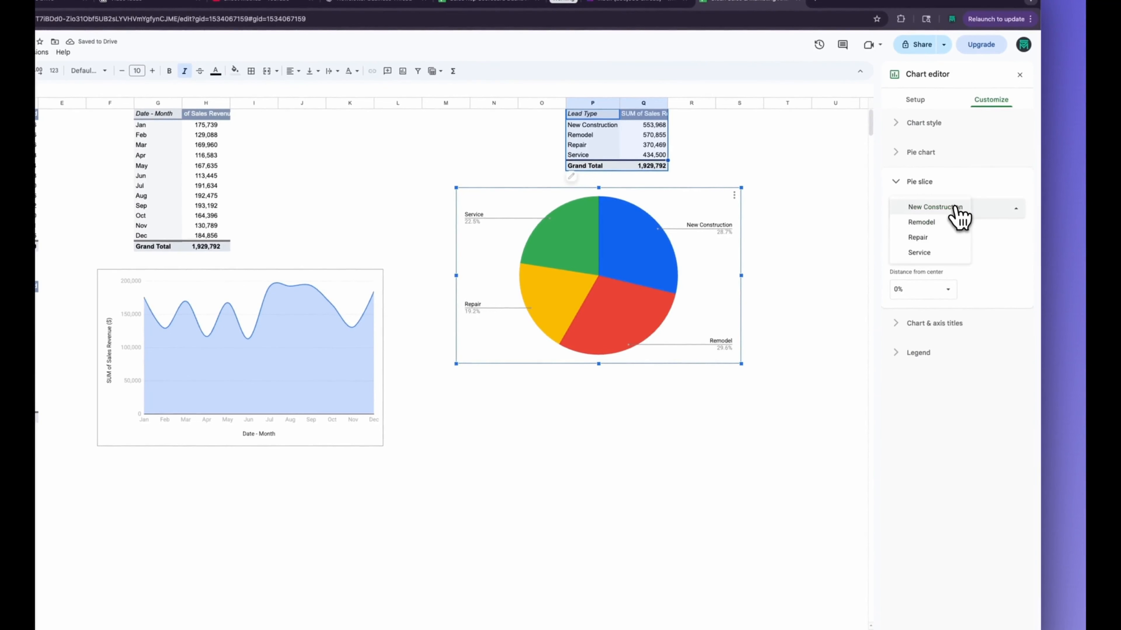
Step: Recolour the pie chart's Remodel slice muted periwinkle and its Repair slice very pale blue, using the custom colours
left_click(943, 223)
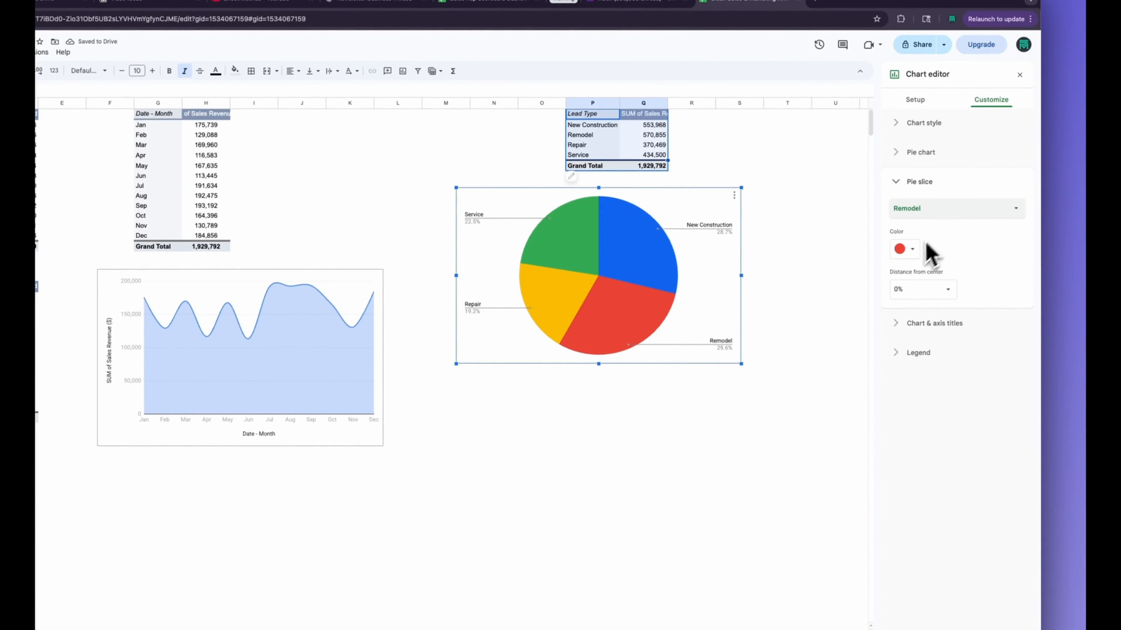
left_click(907, 249)
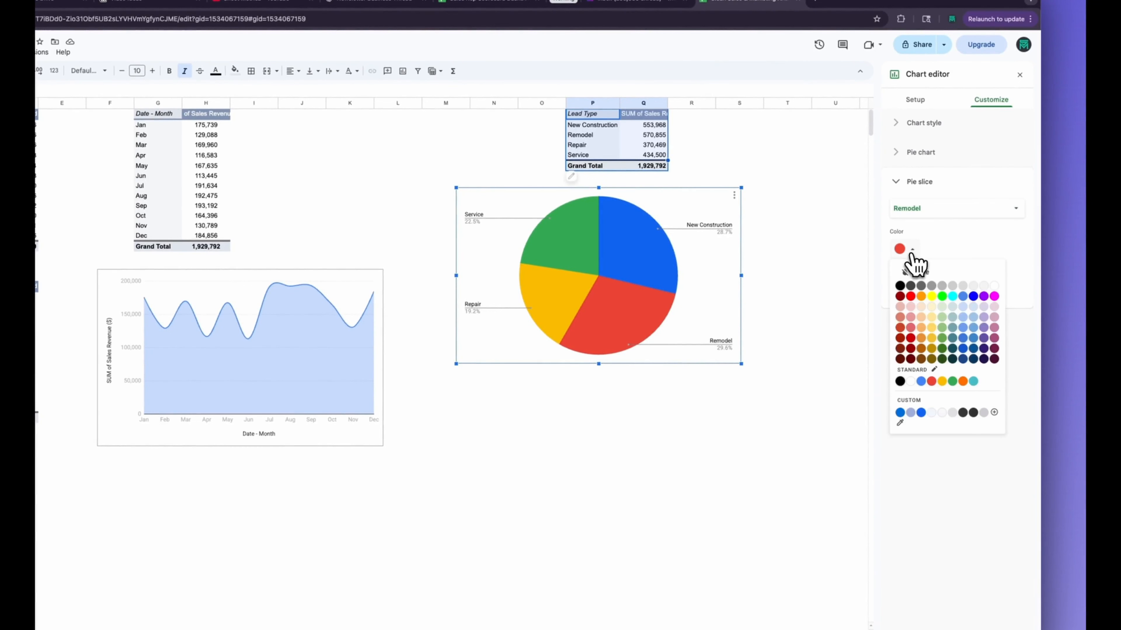
left_click(910, 412)
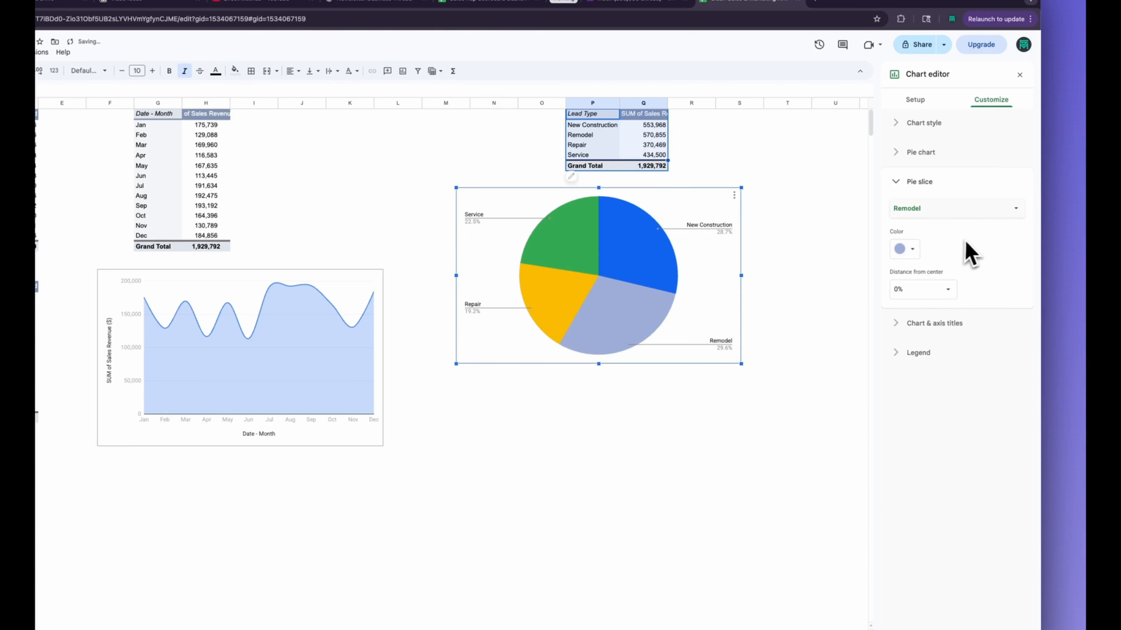
left_click(953, 211)
left_click(945, 223)
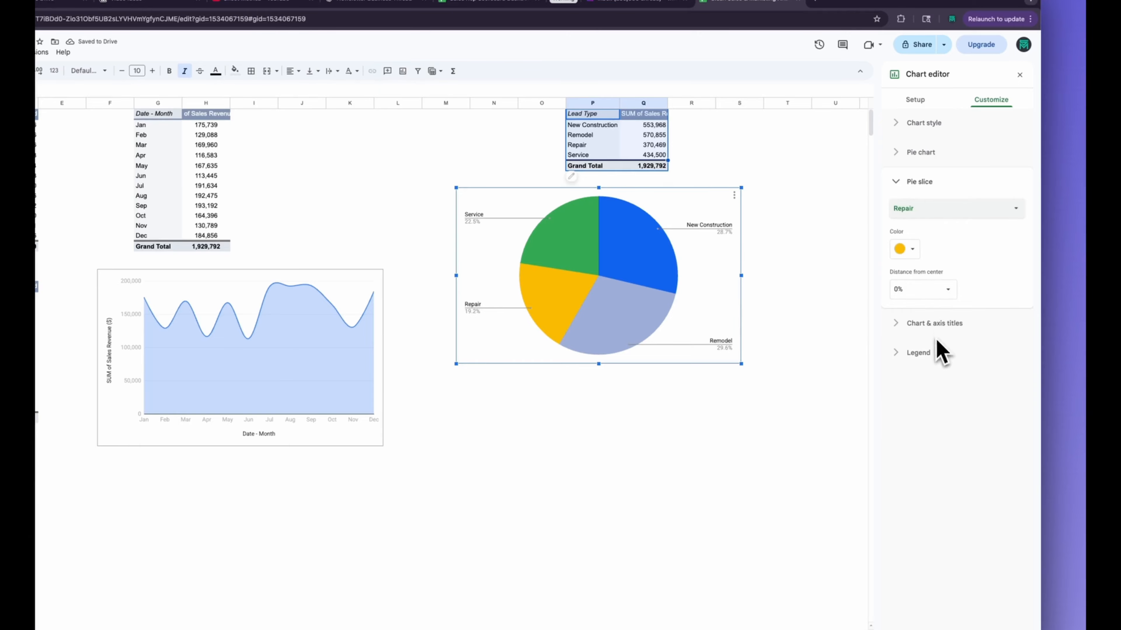
left_click(917, 252)
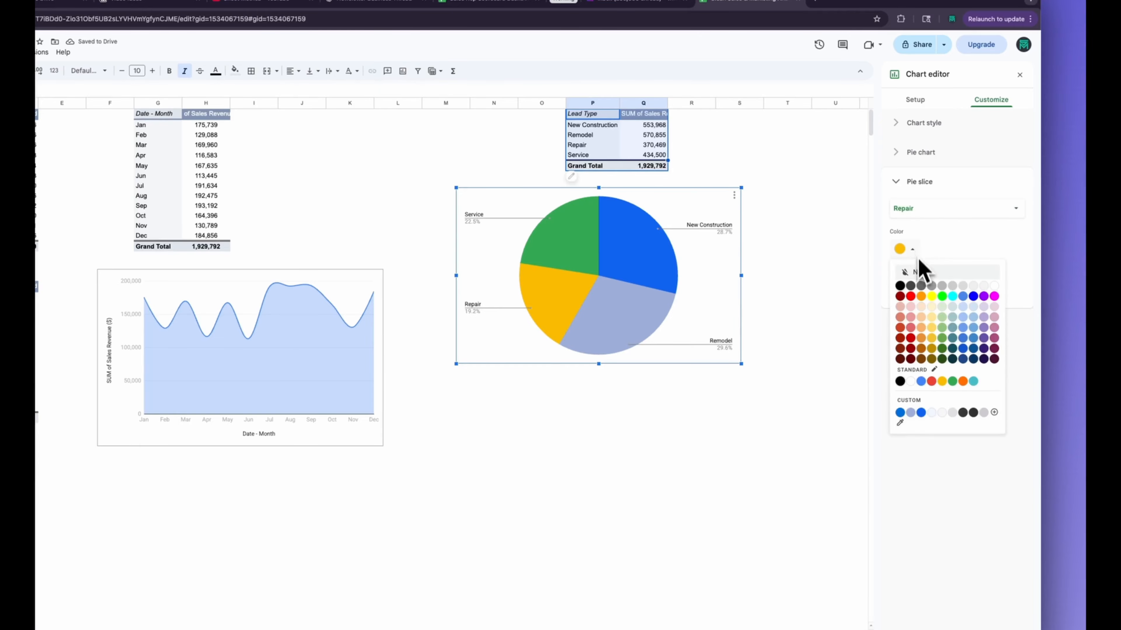
left_click(931, 412)
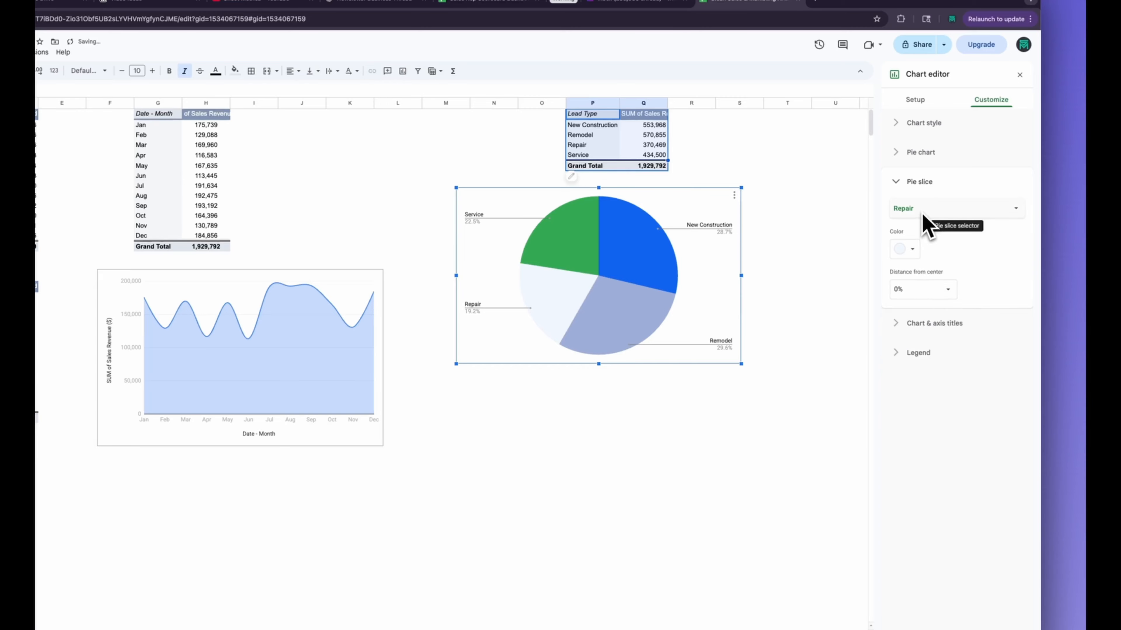
Step: Recolour the pie chart's Service slice light grey from the custom colours and close the chart settings
left_click(932, 216)
left_click(930, 227)
left_click(910, 250)
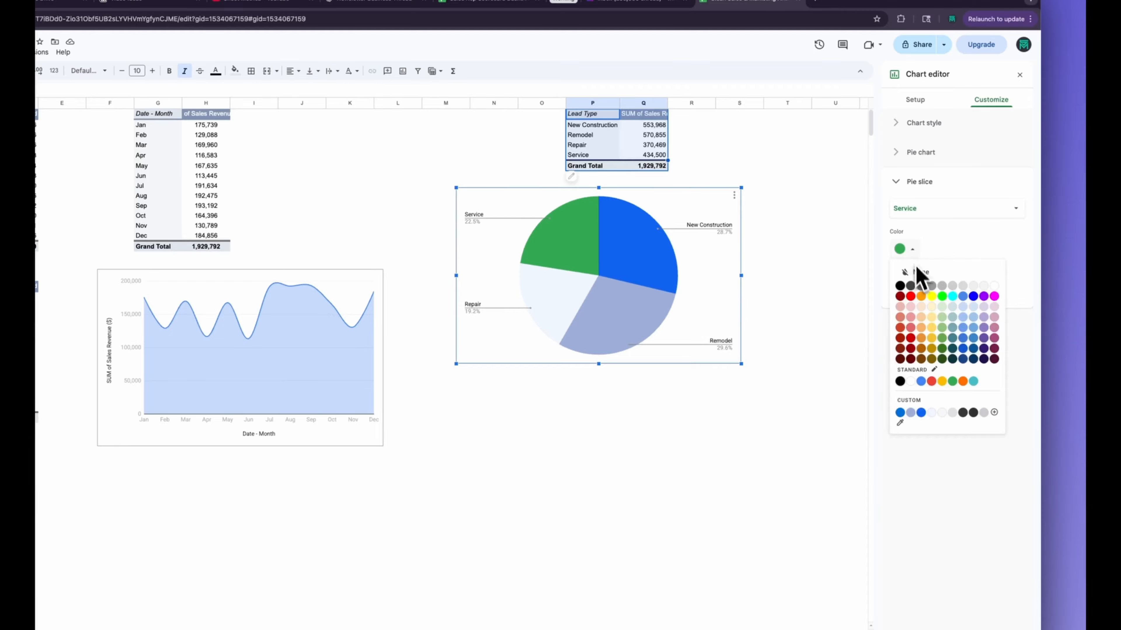
left_click(983, 413)
left_click(830, 409)
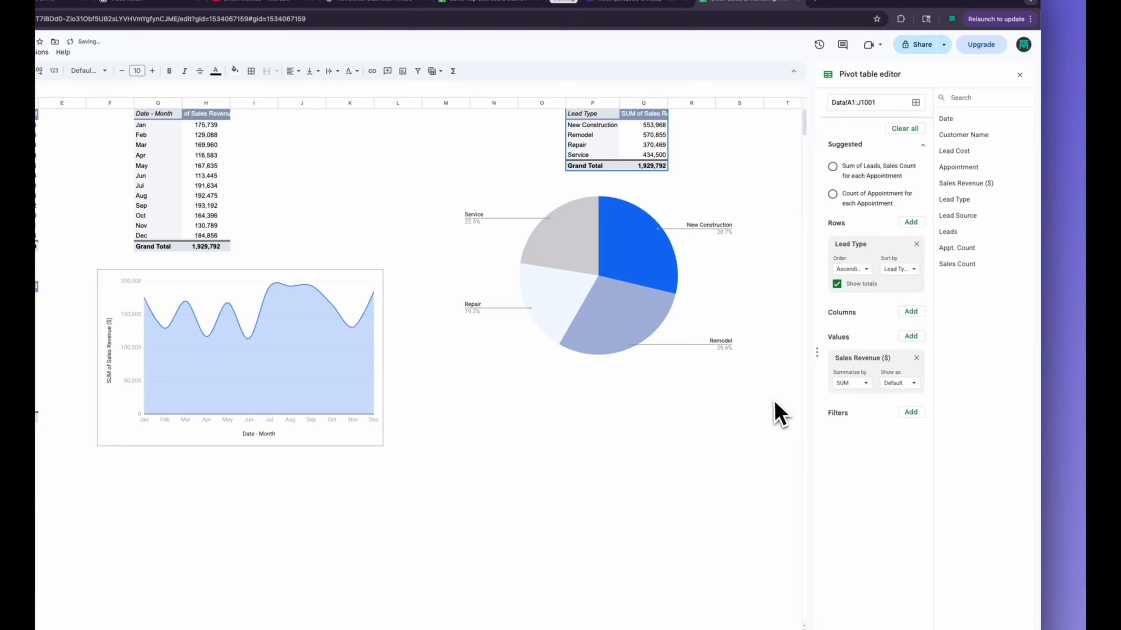
left_click(629, 387)
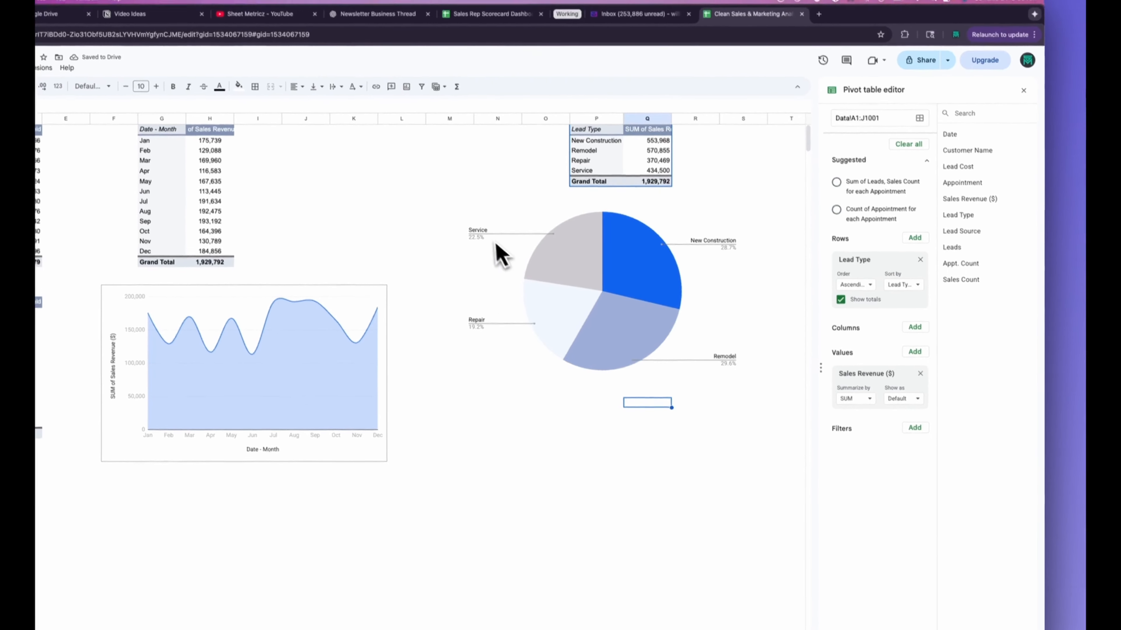
Step: Try the pie chart's legend in the Top, Bottom, Left, Right and Labeled positions
left_click(487, 227)
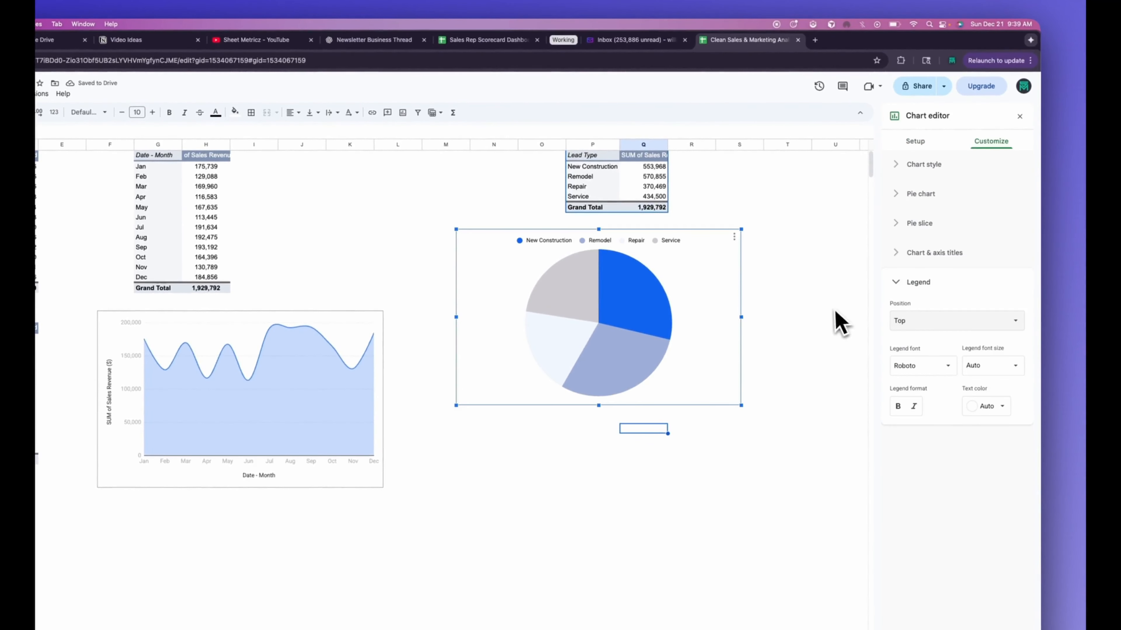
left_click(919, 323)
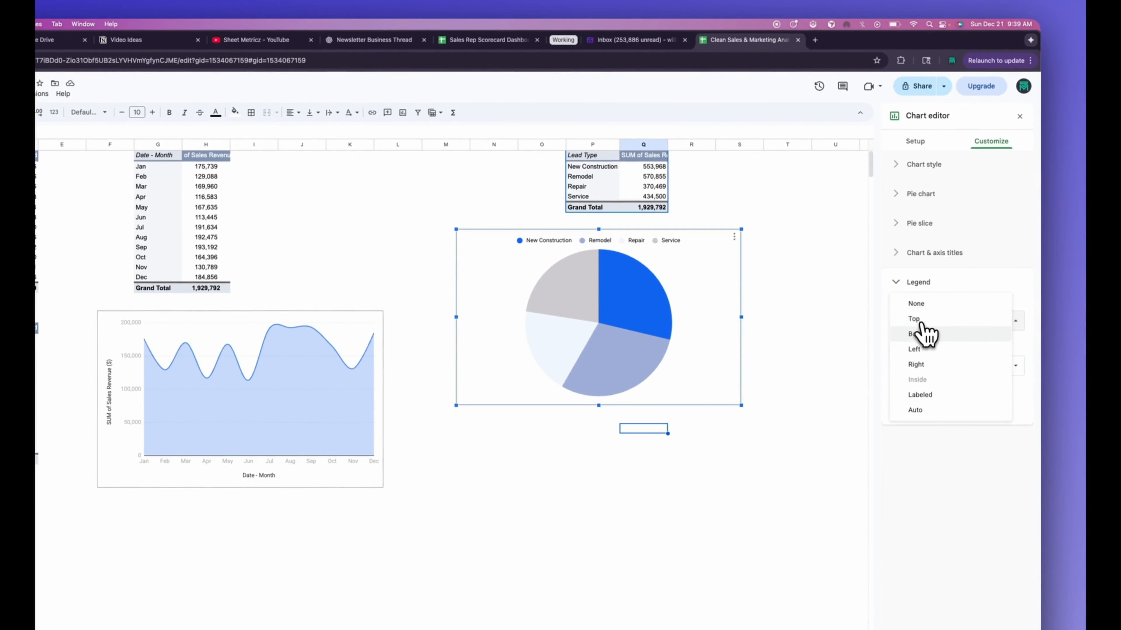
left_click(920, 334)
left_click(923, 323)
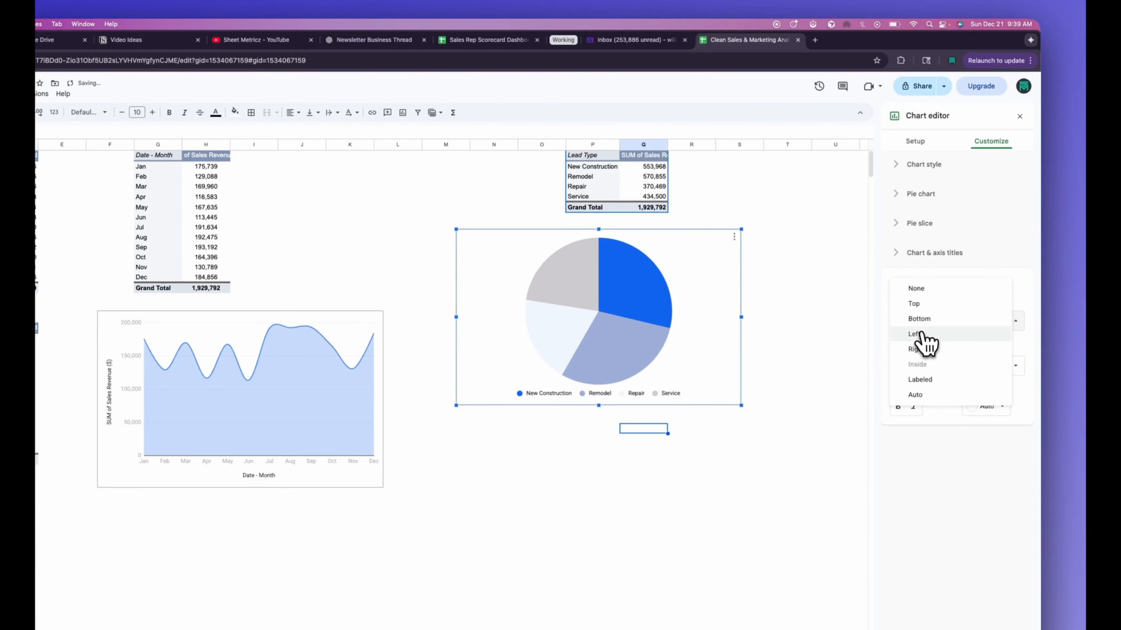
left_click(924, 334)
left_click(922, 329)
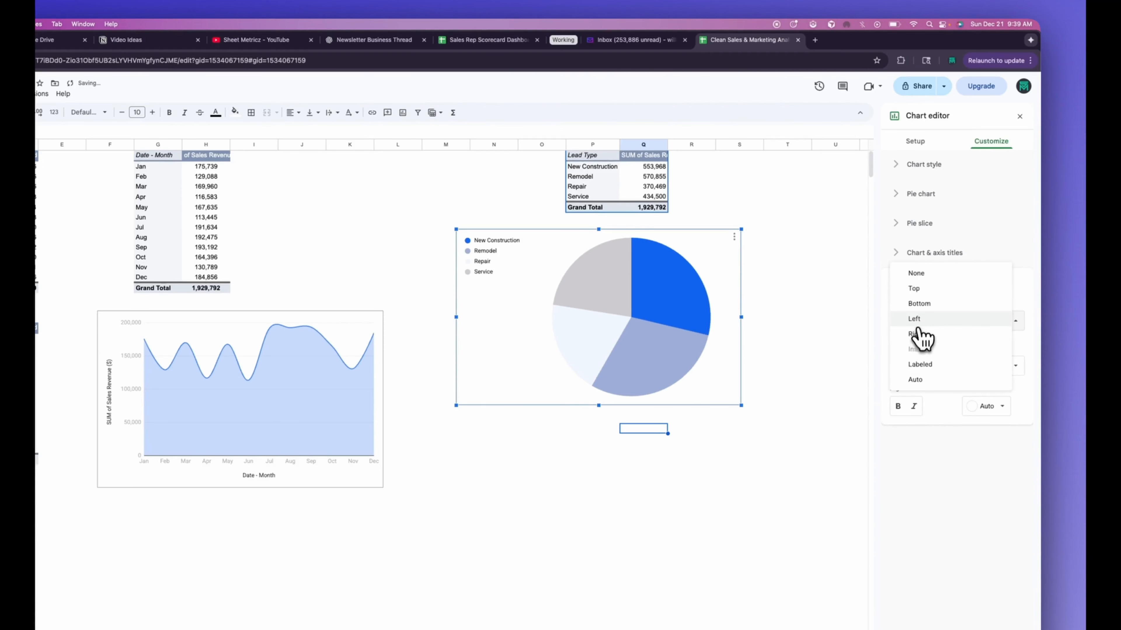
left_click(920, 335)
left_click(918, 322)
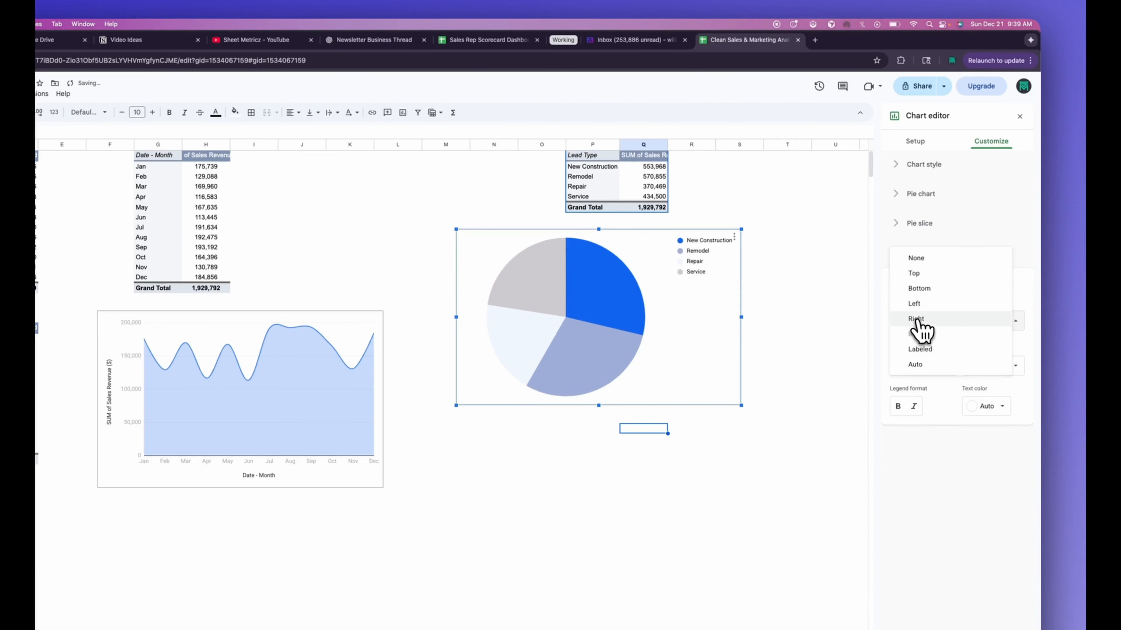
left_click(922, 349)
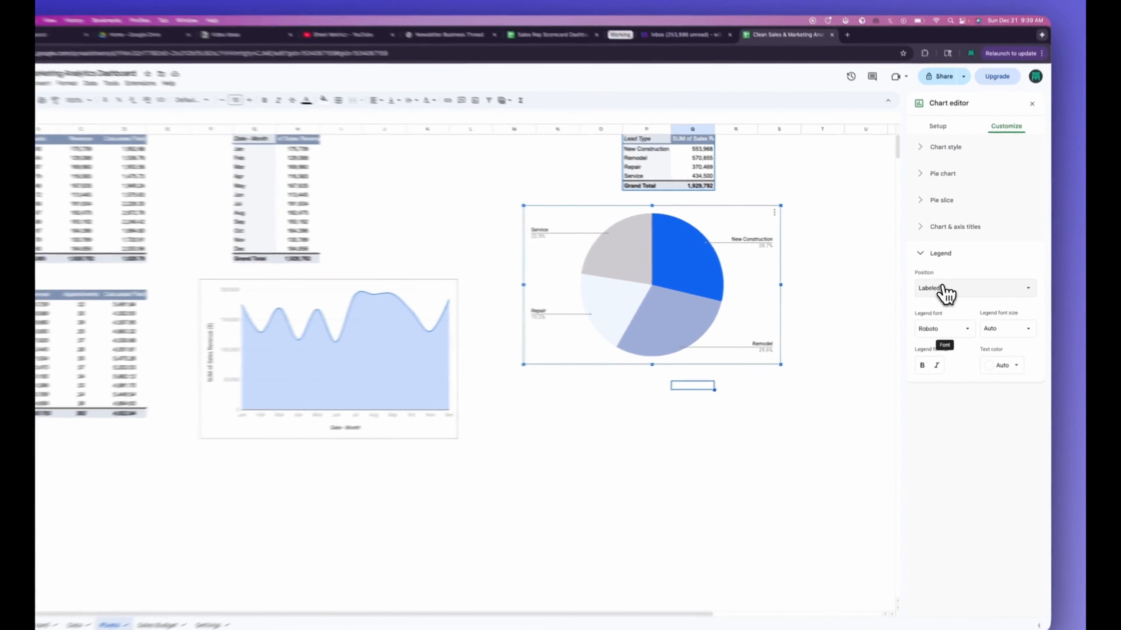
Step: Set the pie chart's legend position to Bottom
left_click(943, 286)
left_click(943, 294)
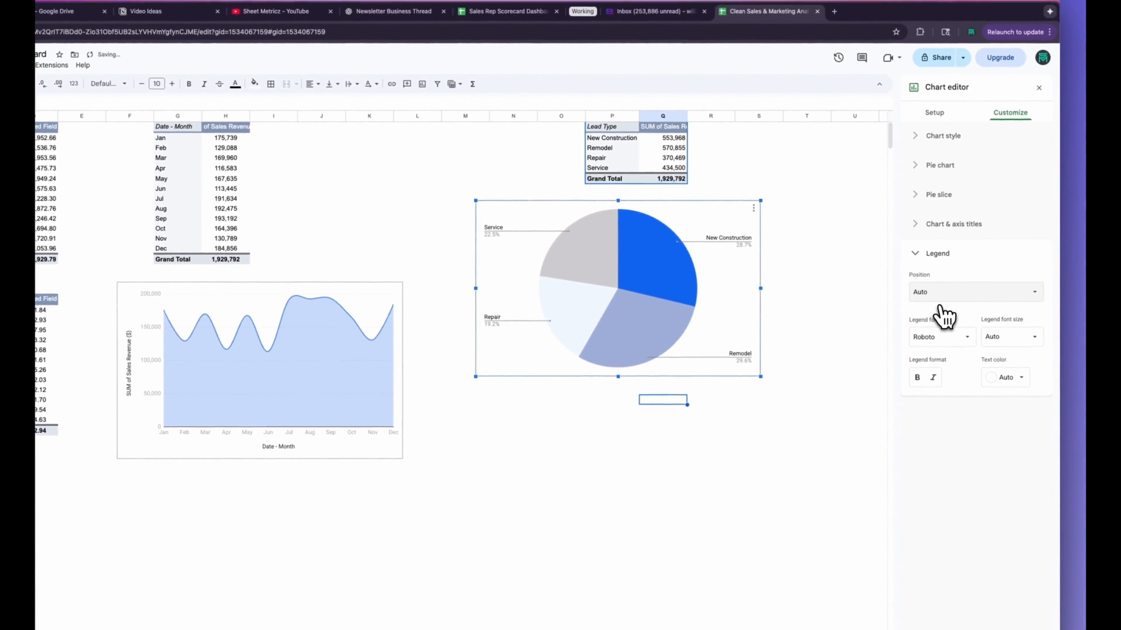
left_click(940, 304)
left_click(824, 295)
Step: Copy the lead type pie chart into the Dashboard sheet and place it on the empty card below the revenue line chart
left_click(628, 320)
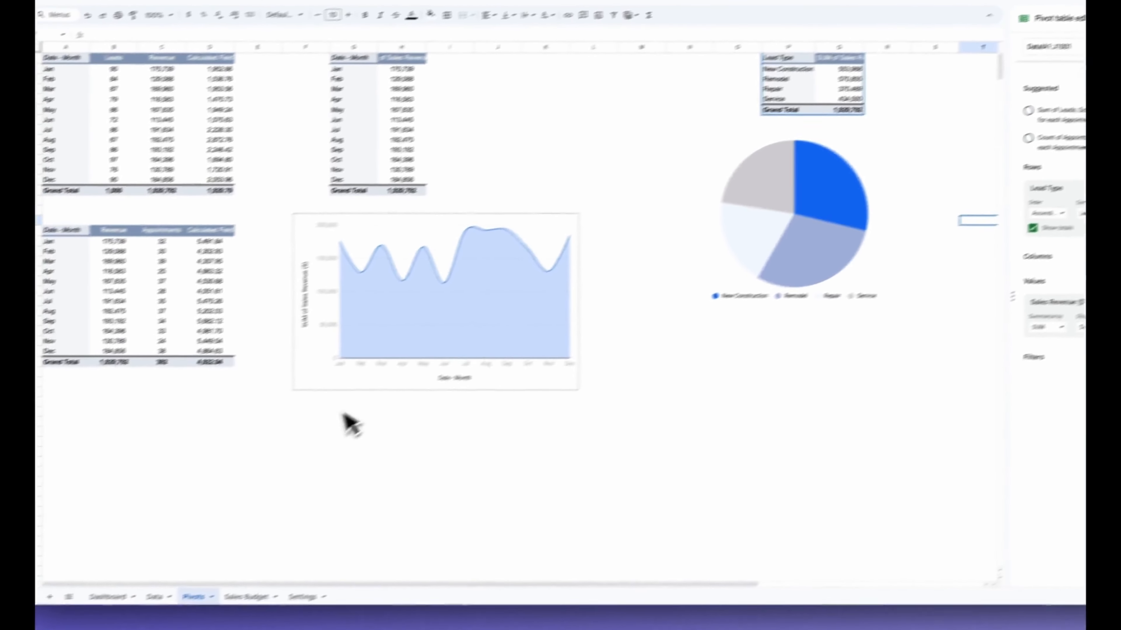
left_click(160, 582)
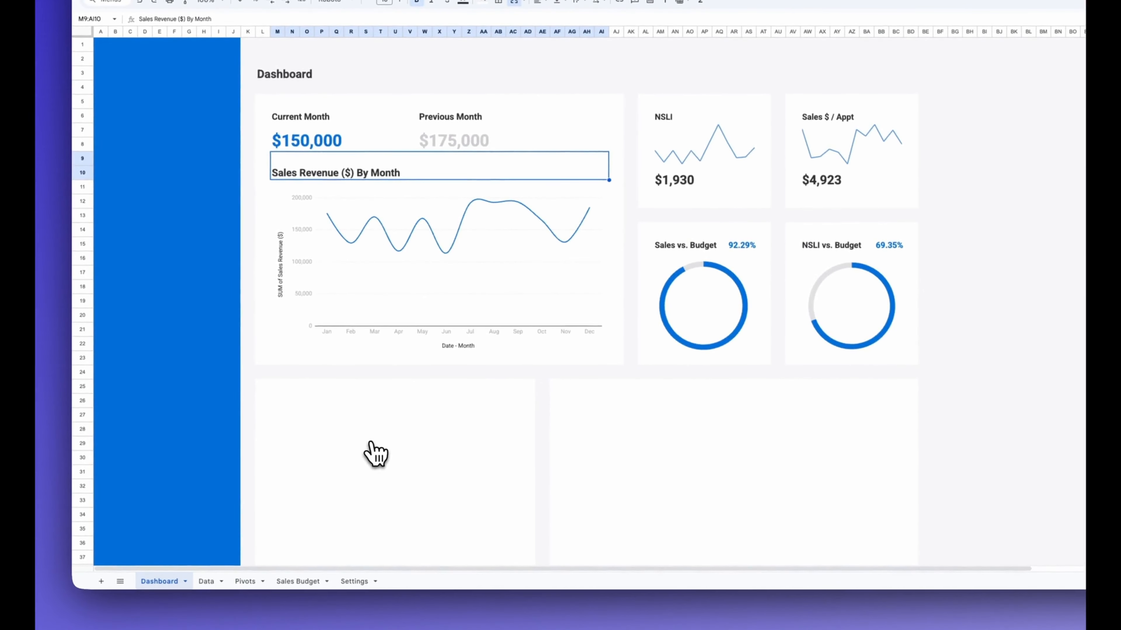
key("ctrl+v")
left_click_drag(483, 253, 438, 462)
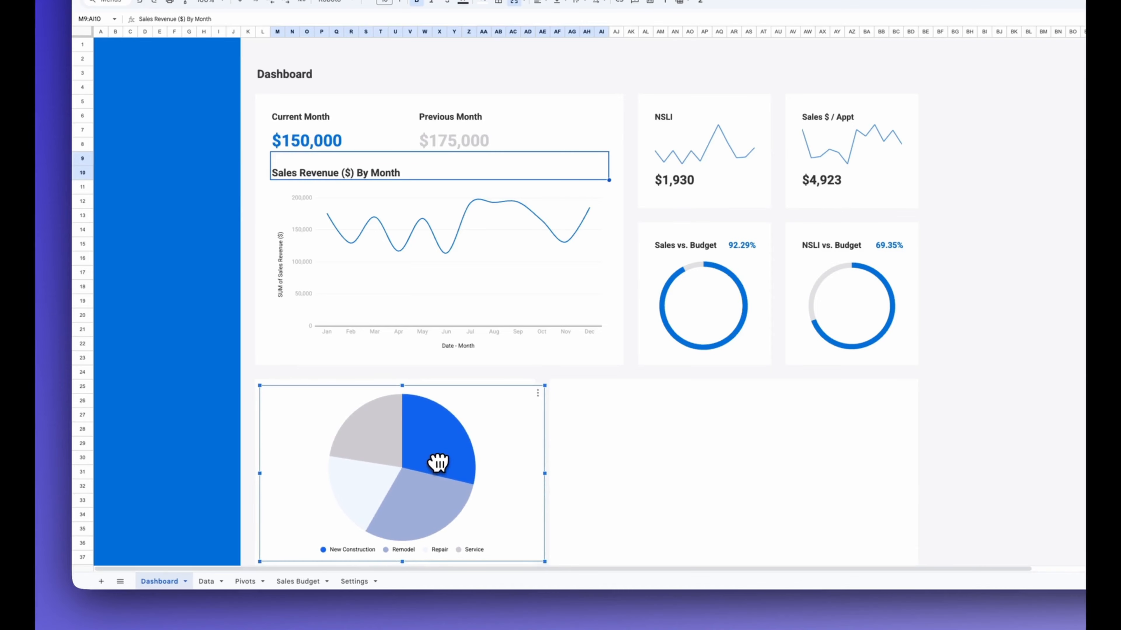
Step: Shrink the pasted pie chart and centre it within its card, leaving room above for a title
left_click_drag(544, 561, 481, 526)
left_click_drag(441, 440, 463, 478)
scroll(1001, 345, "down", 3)
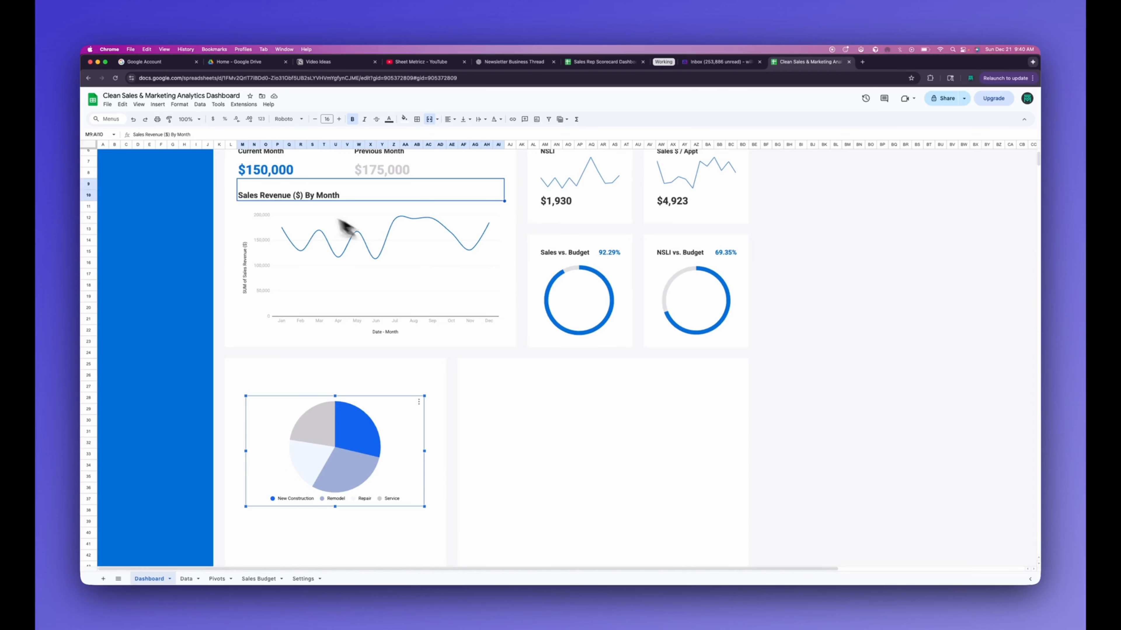
Step: Merge cells M26:AC27 above the pie chart into a single cell
left_click(285, 196)
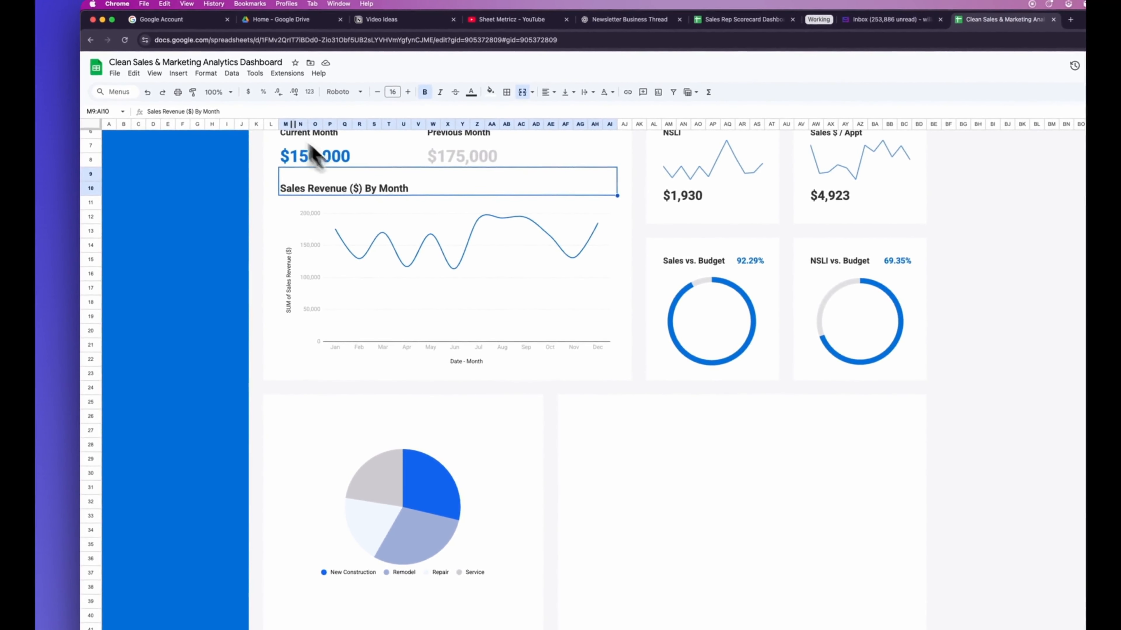
left_click(291, 417)
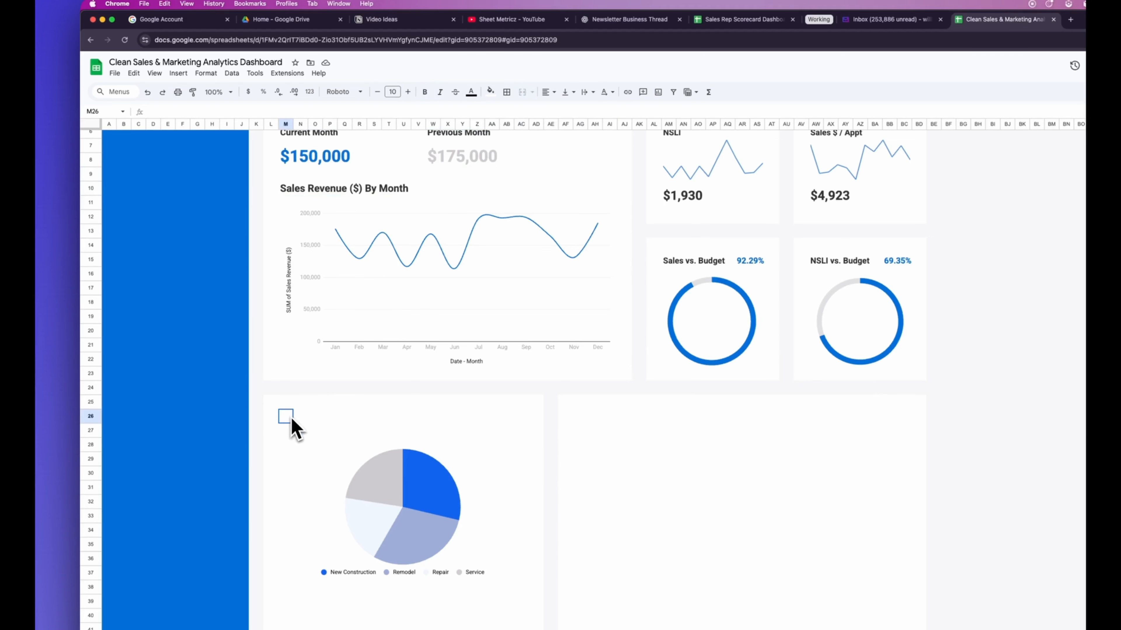
scroll(340, 426, "up", 3)
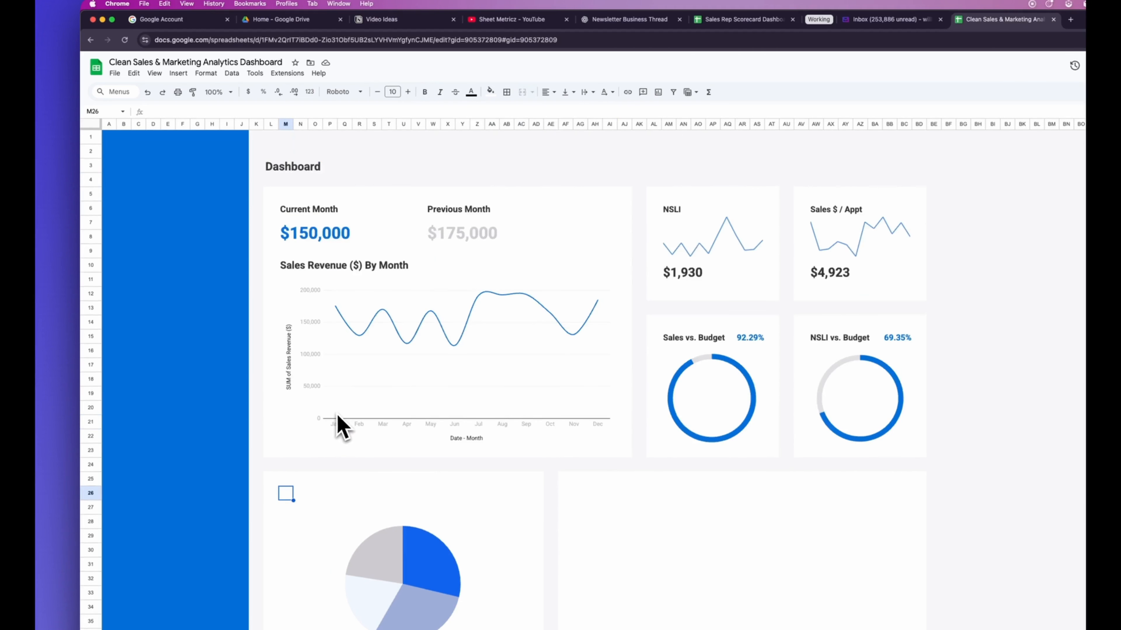
scroll(339, 419, "down", 3)
left_click(291, 437)
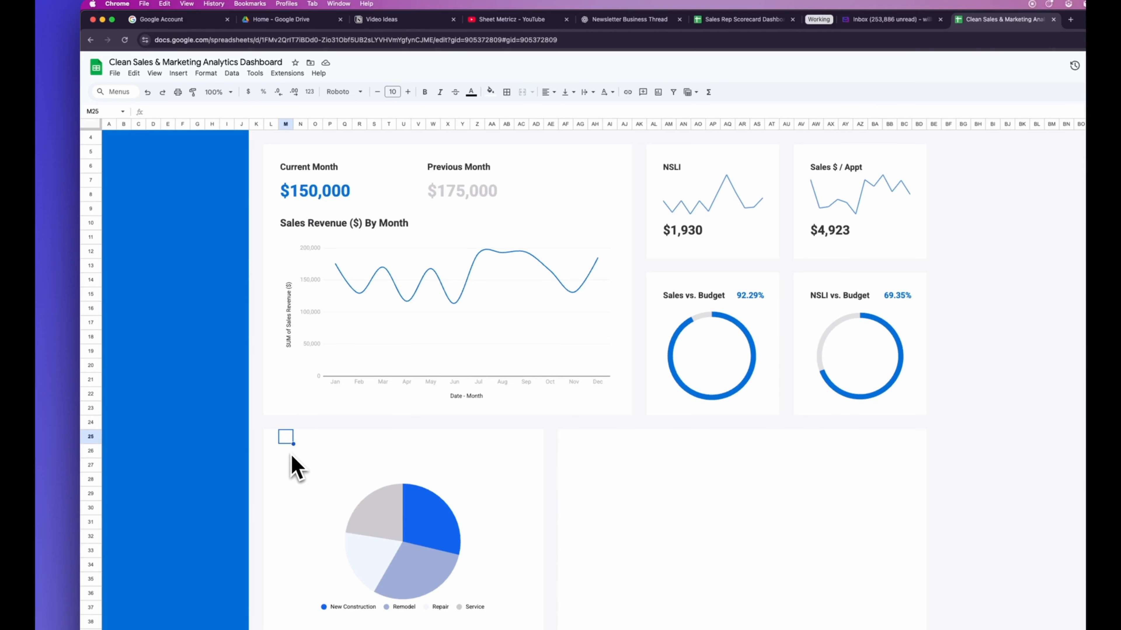
left_click_drag(291, 457, 522, 470)
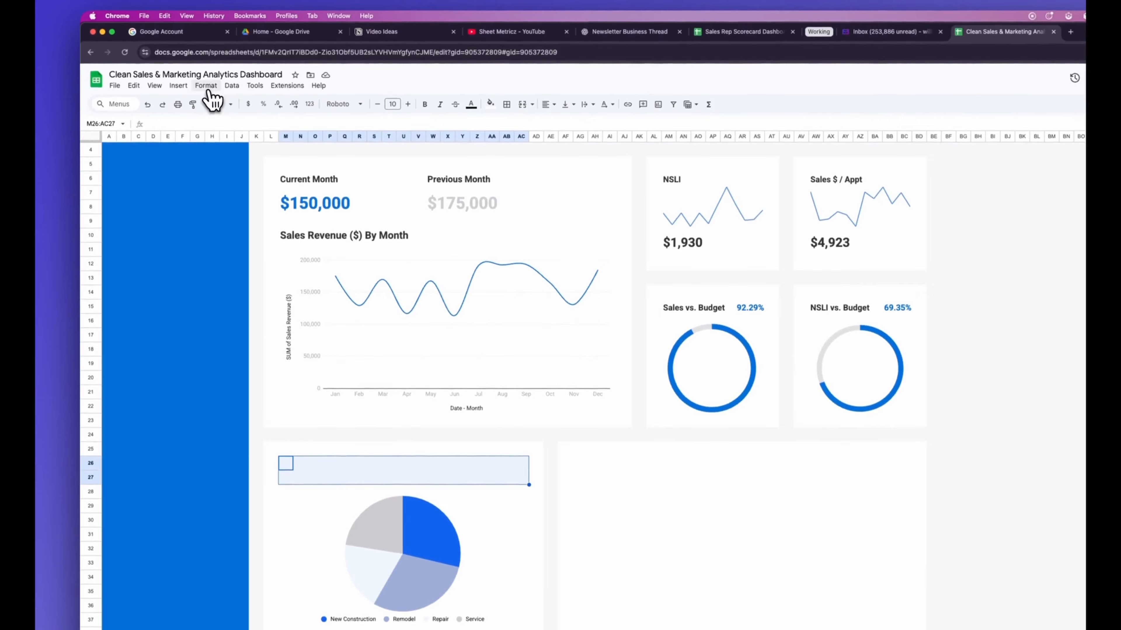
left_click(206, 73)
mouse_move(256, 228)
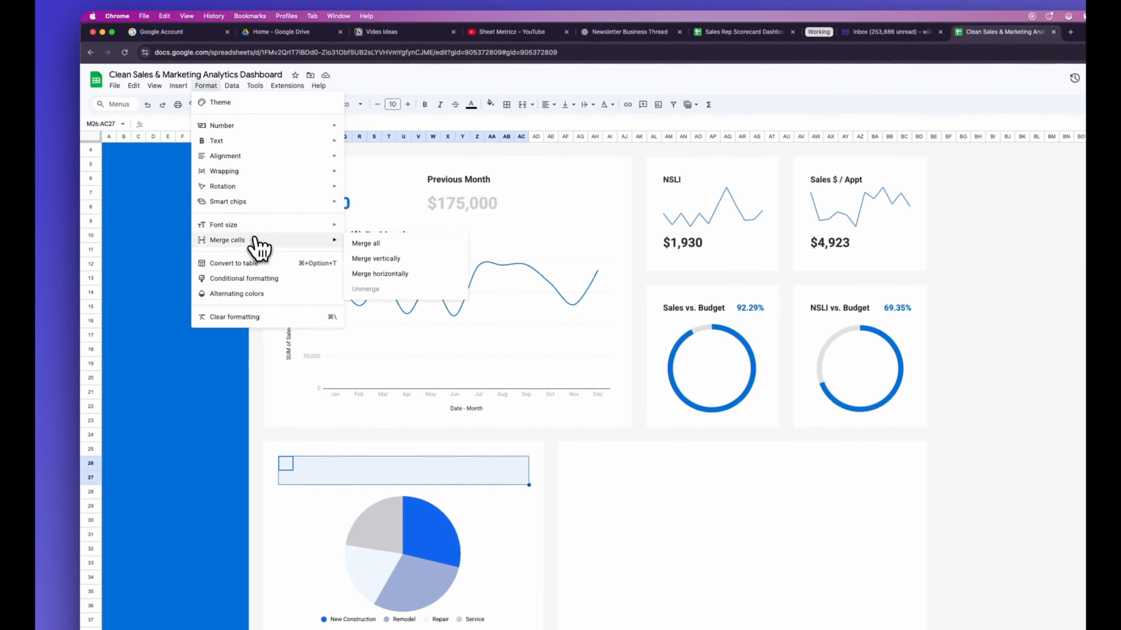
left_click(375, 244)
Step: Enter the title "Sales Revenue ($) By Lead Type" in the merged cell above the pie chart
left_click(332, 242)
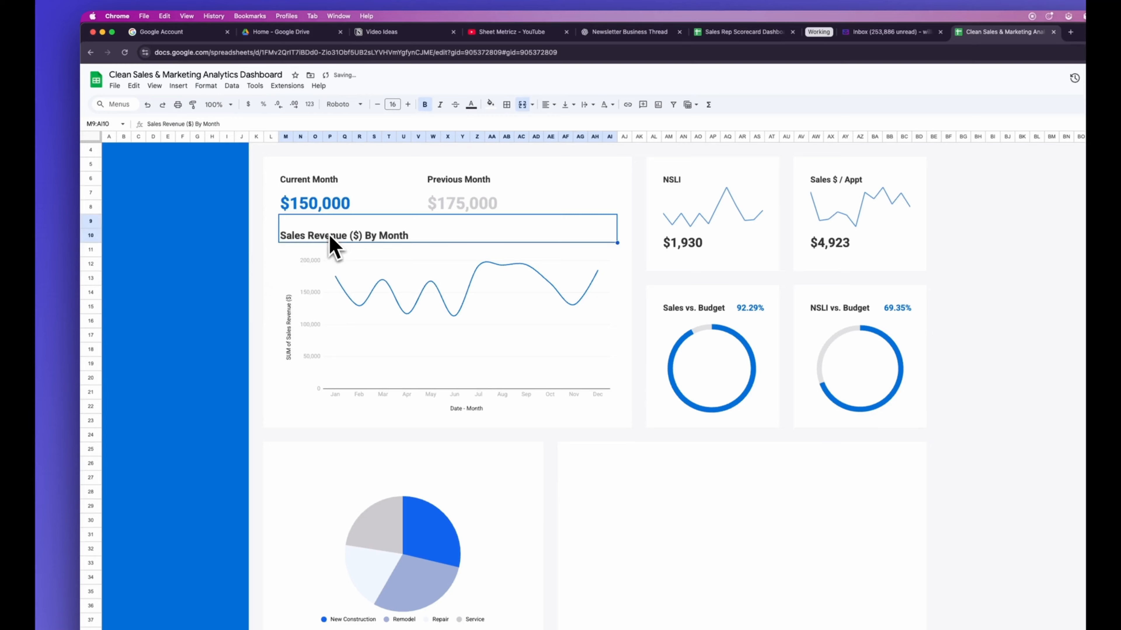
left_click(314, 421)
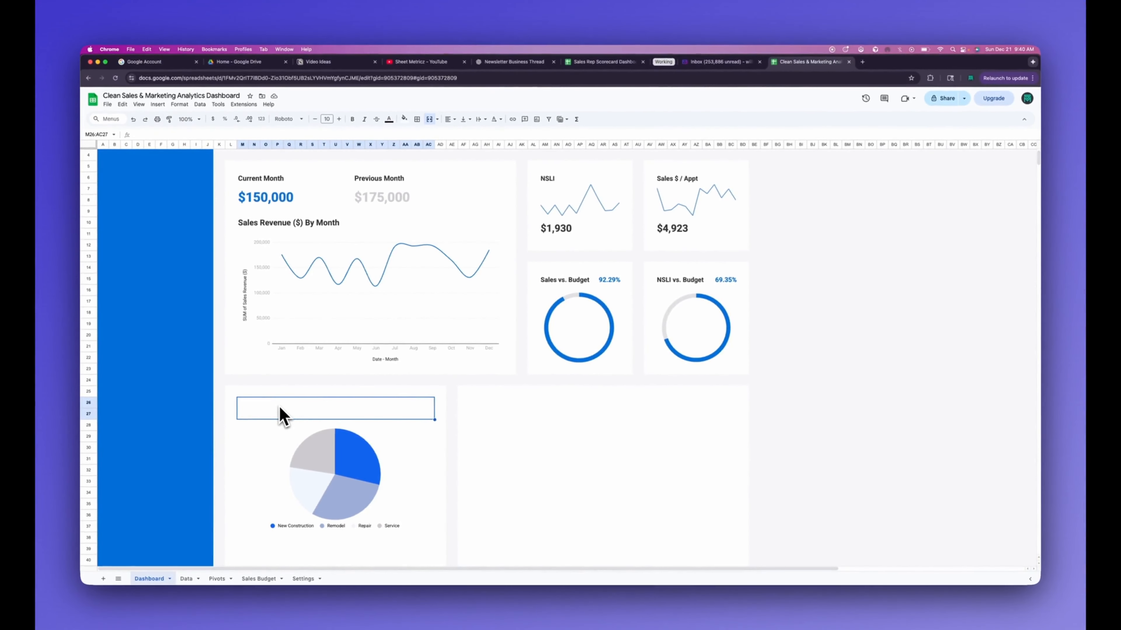
type("Sales Revenue ($) By Lead Type")
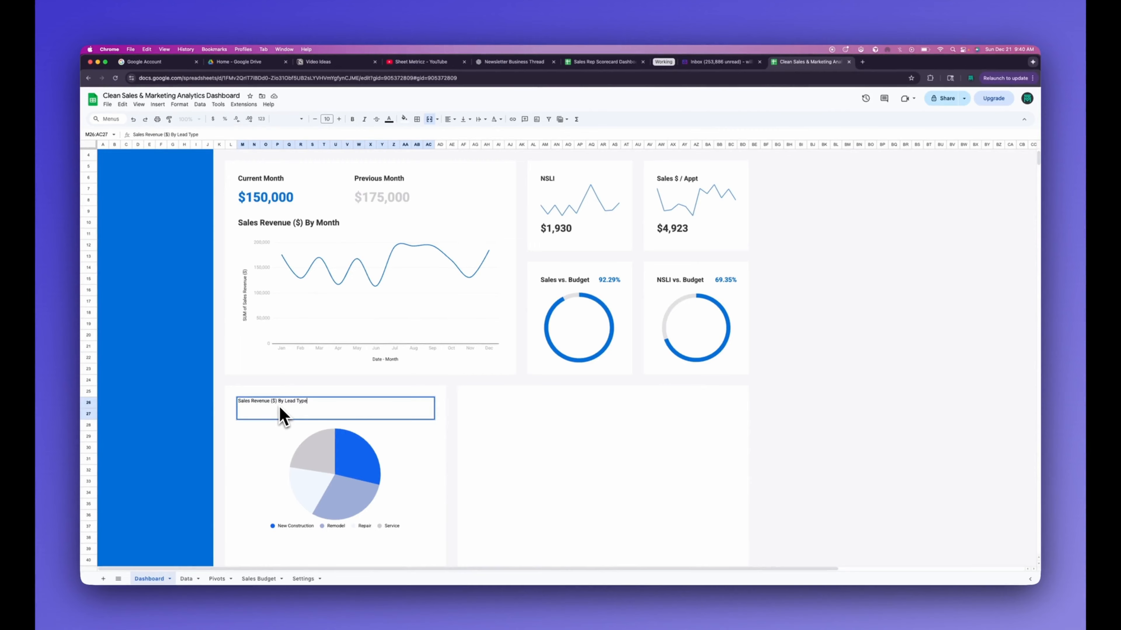
left_click(303, 400)
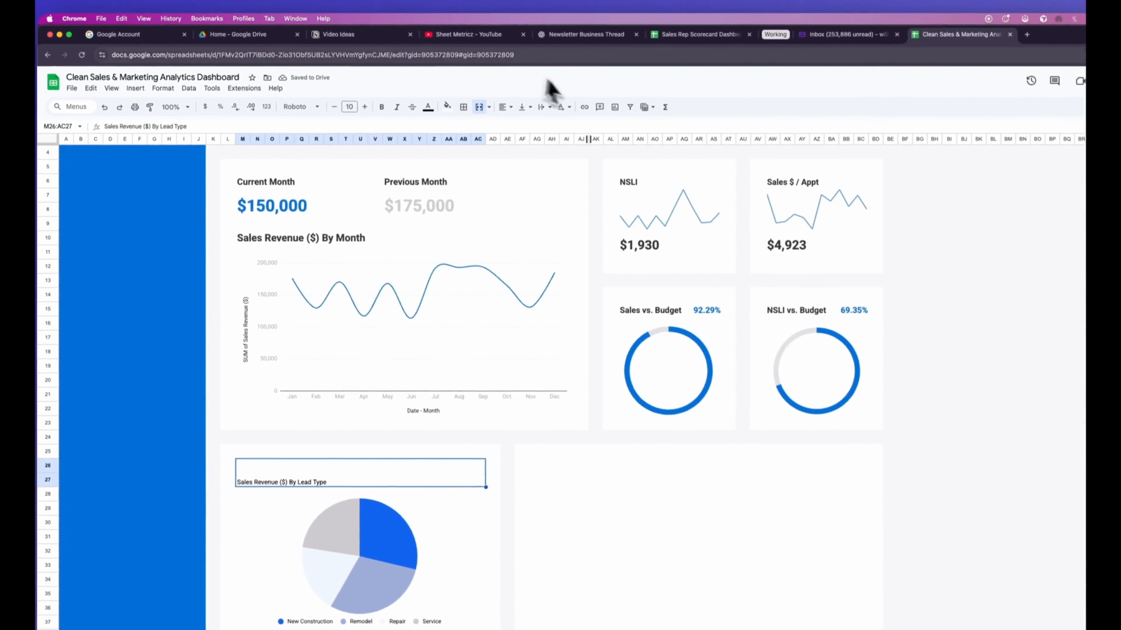
Step: Make the pie chart's title bold with font size 16, matching the Sales Revenue ($) By Month heading
left_click(382, 117)
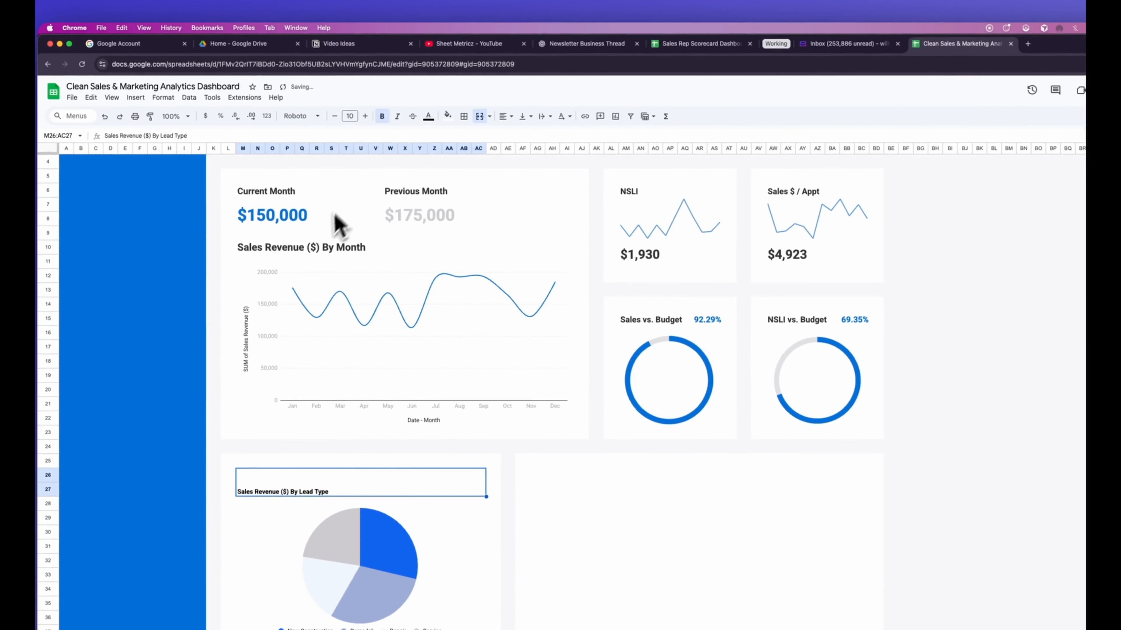
left_click(310, 250)
left_click(291, 491)
left_click(387, 91)
left_click(388, 90)
left_click(387, 91)
left_click(387, 90)
left_click(387, 90)
left_click(387, 91)
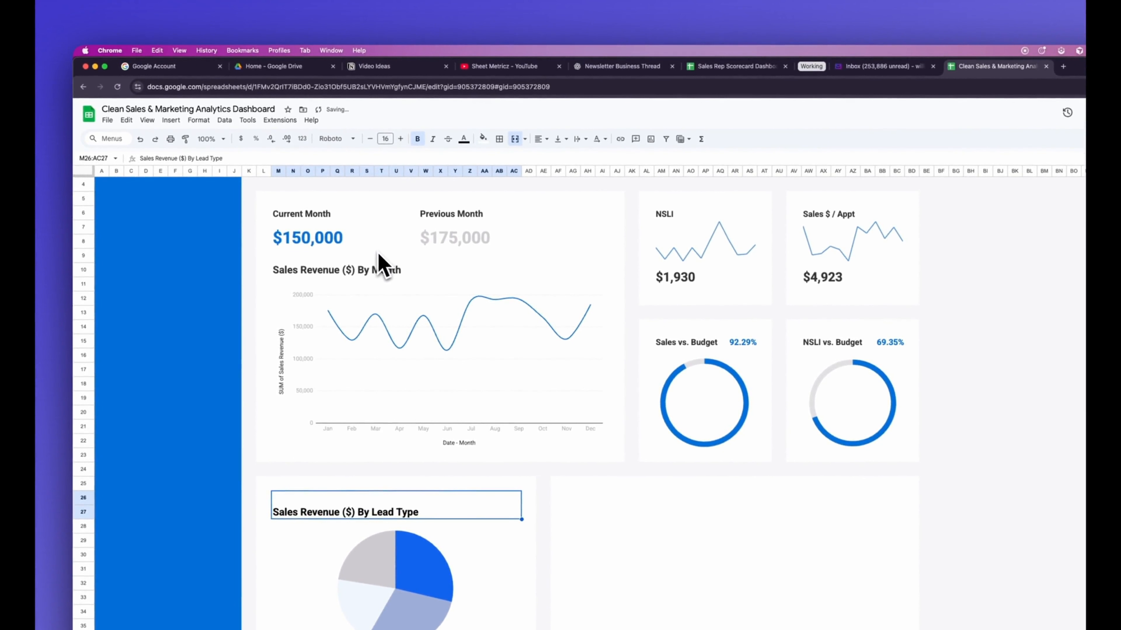
scroll(501, 463, "down", 3)
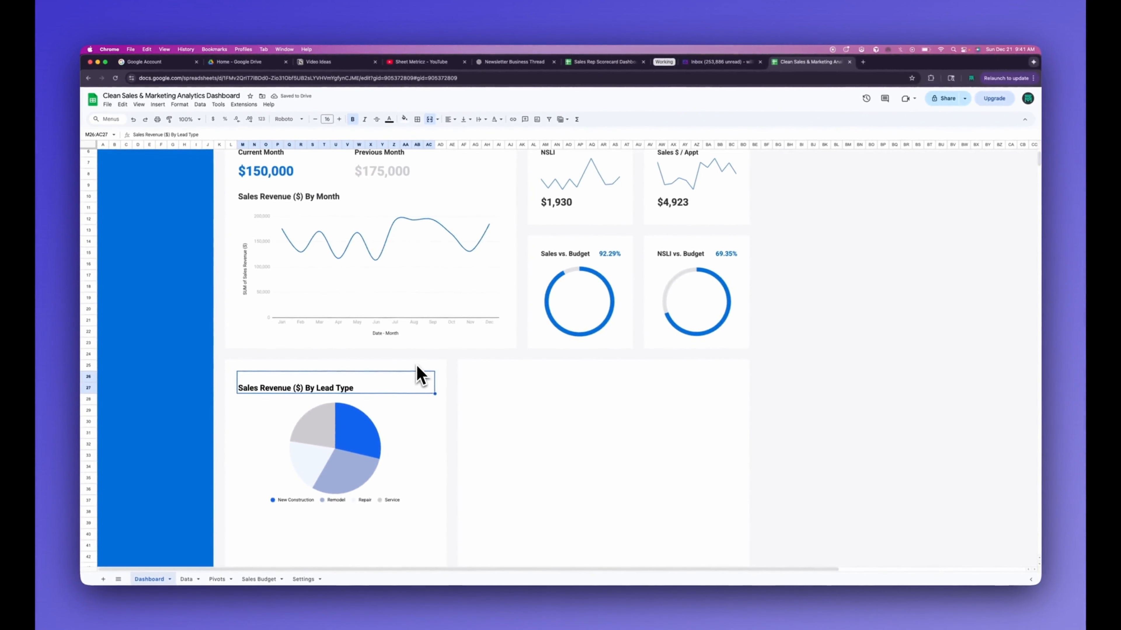
scroll(420, 375, "down", 2)
scroll(420, 374, "up", 2)
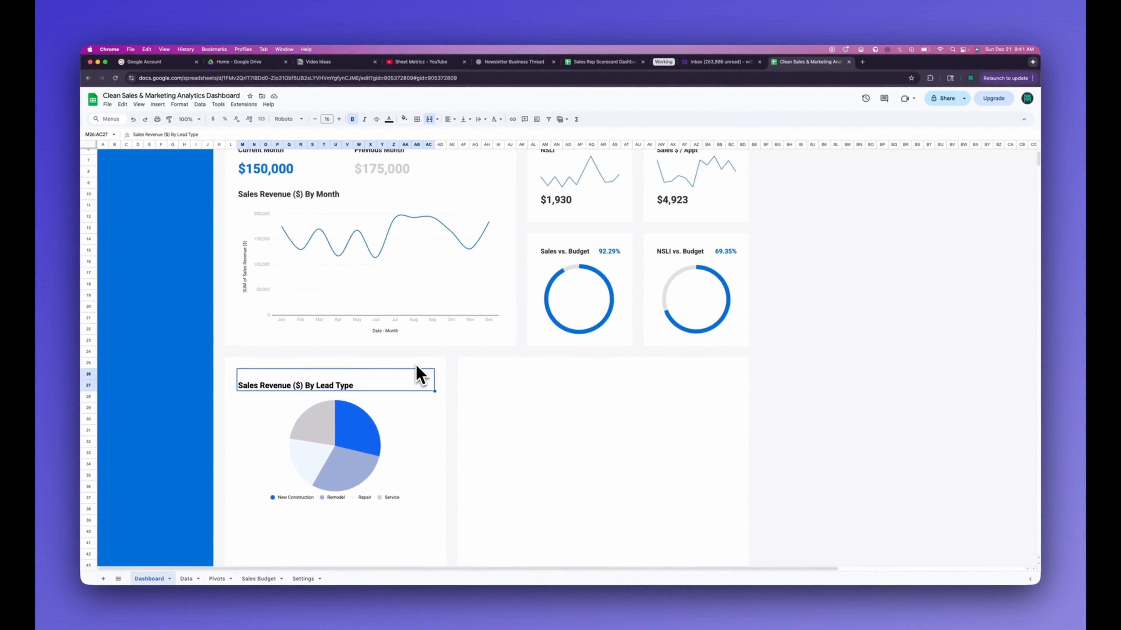
scroll(420, 375, "up", 2)
left_click(846, 431)
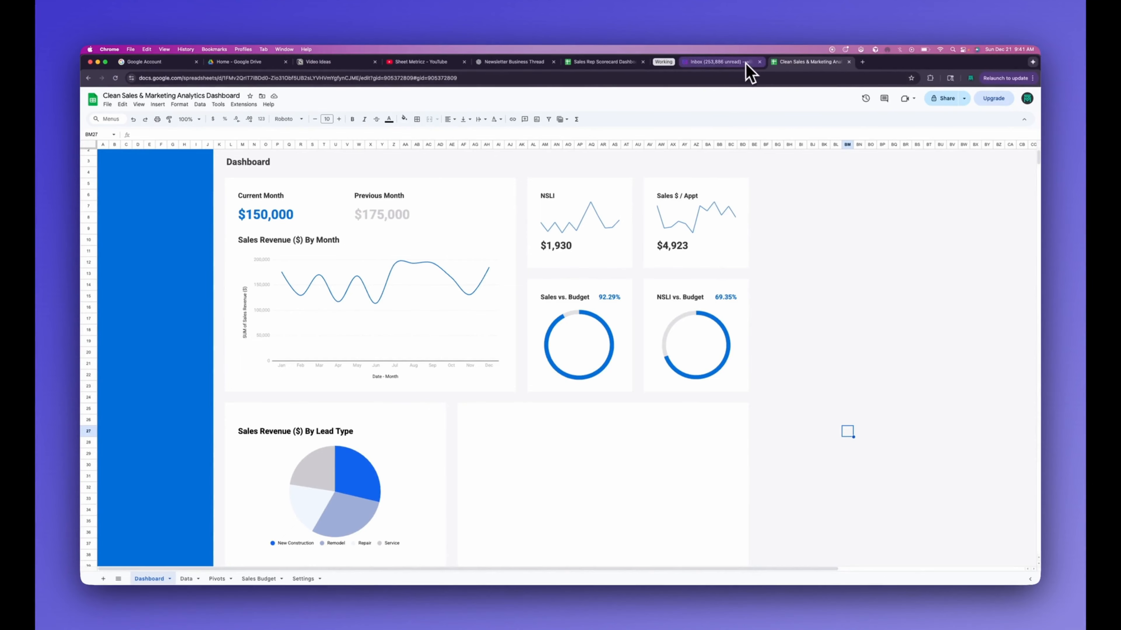
Step: On the Pivots sheet, insert a chart from the monthly sales revenue range G1:H13 and move it below the pie chart
left_click(190, 580)
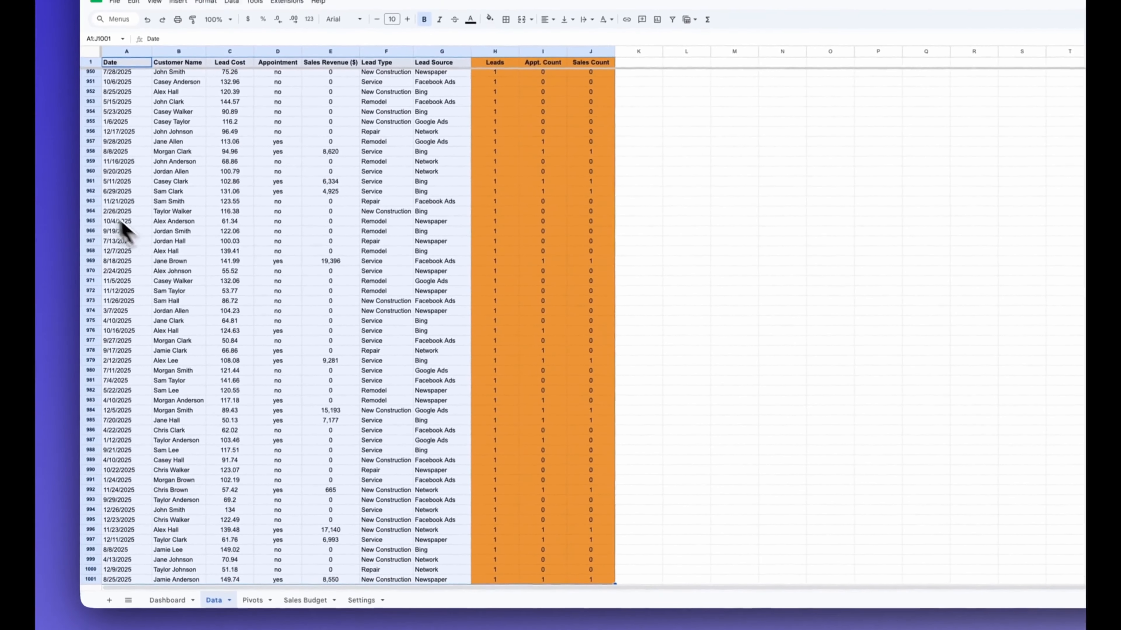
left_click(253, 600)
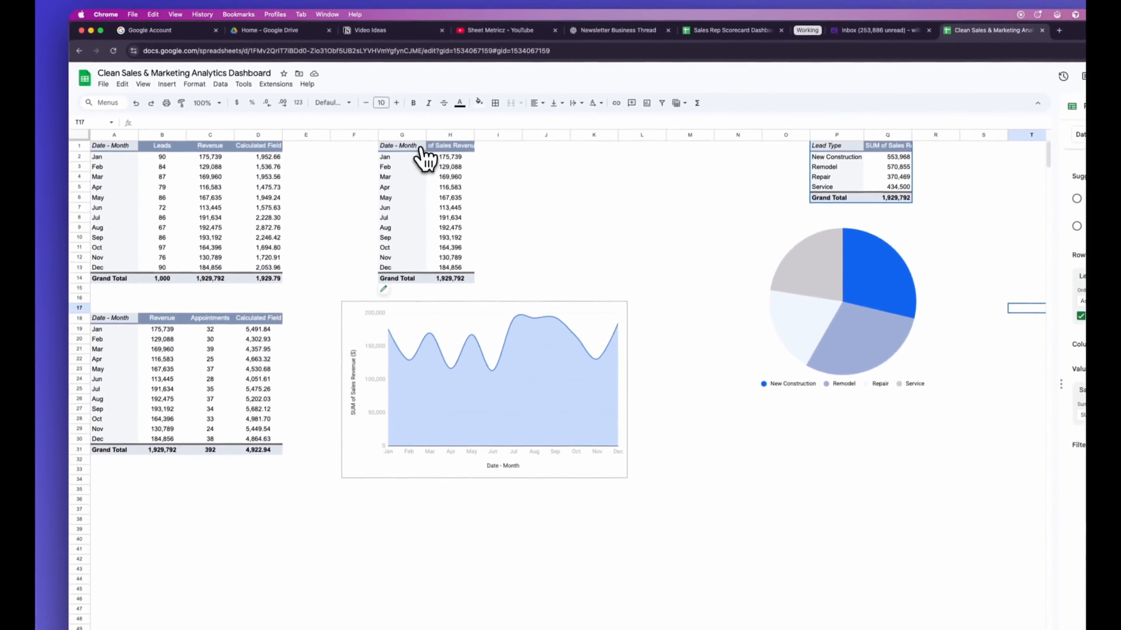
left_click_drag(399, 152, 443, 279)
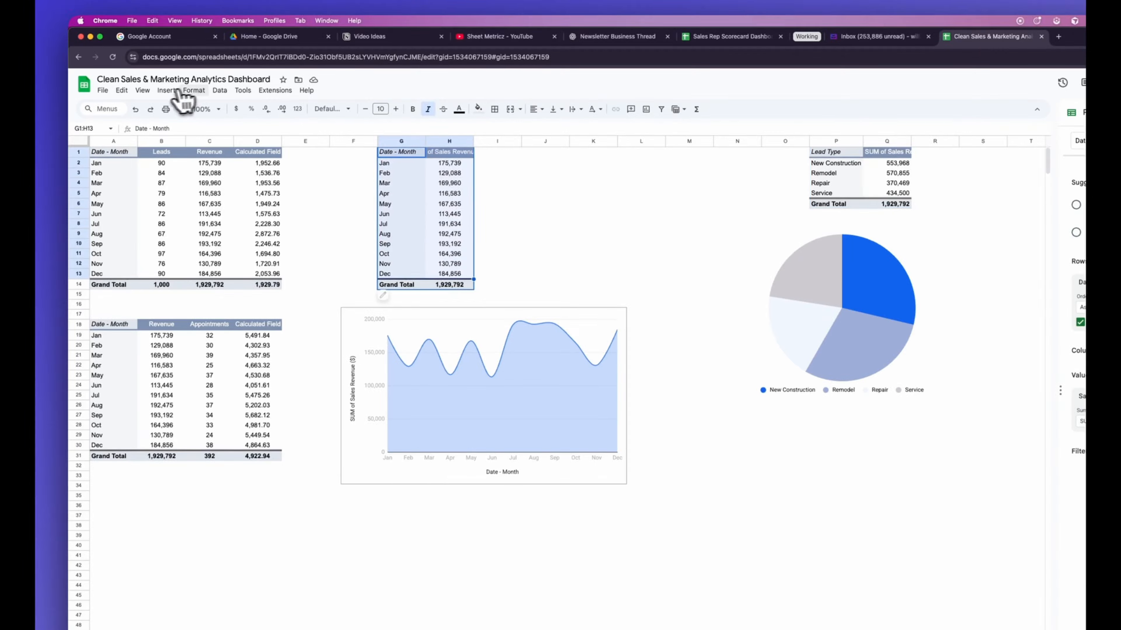
left_click(166, 91)
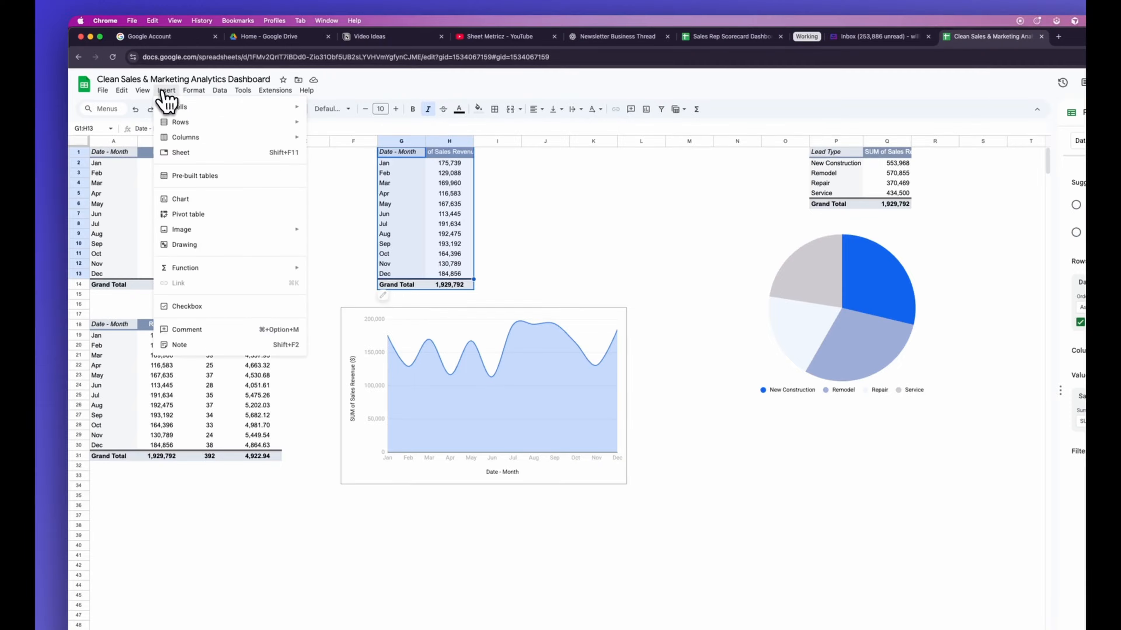
left_click(193, 203)
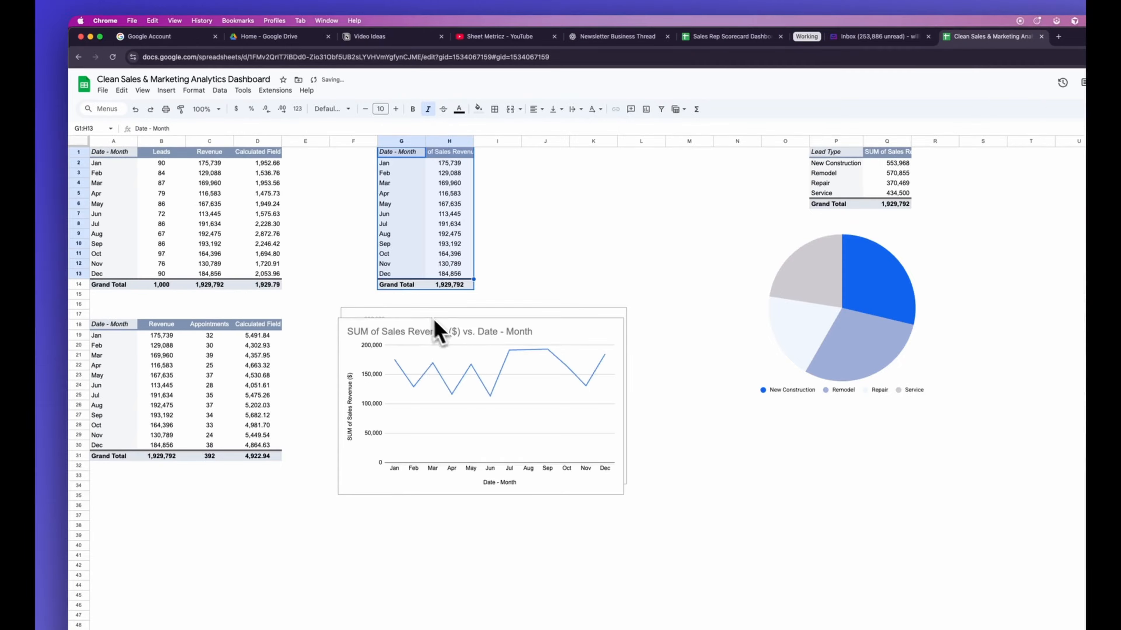
left_click_drag(603, 333, 731, 442)
left_click_drag(620, 401, 889, 397)
Step: Change the new monthly revenue chart to a column chart and set its border color to None
left_click(1080, 141)
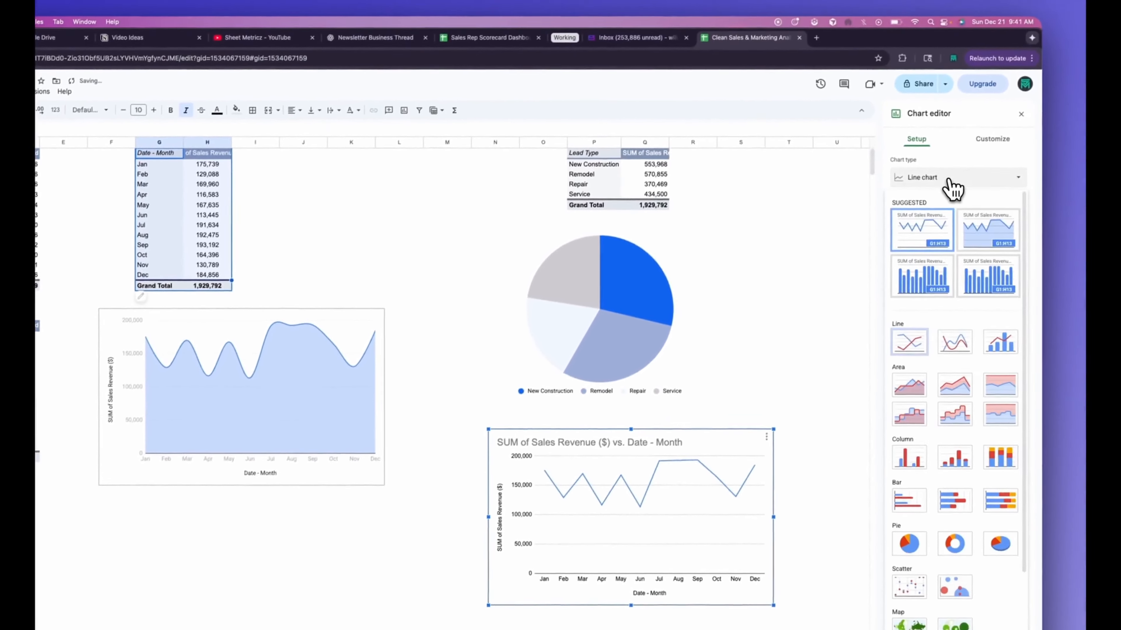
left_click(926, 280)
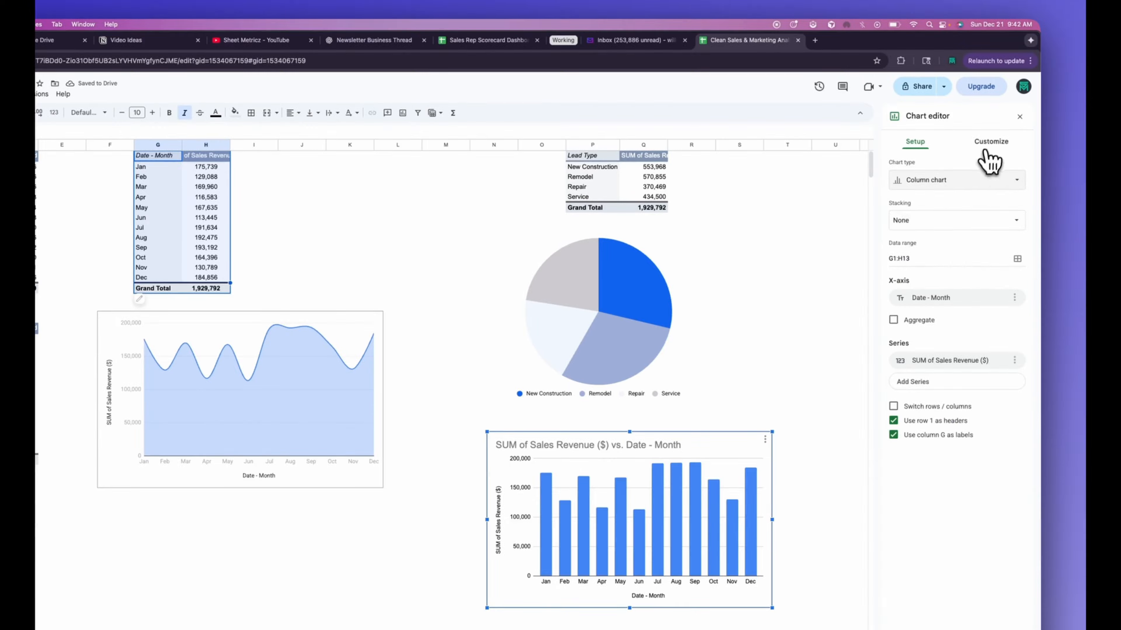
left_click(991, 142)
left_click(917, 165)
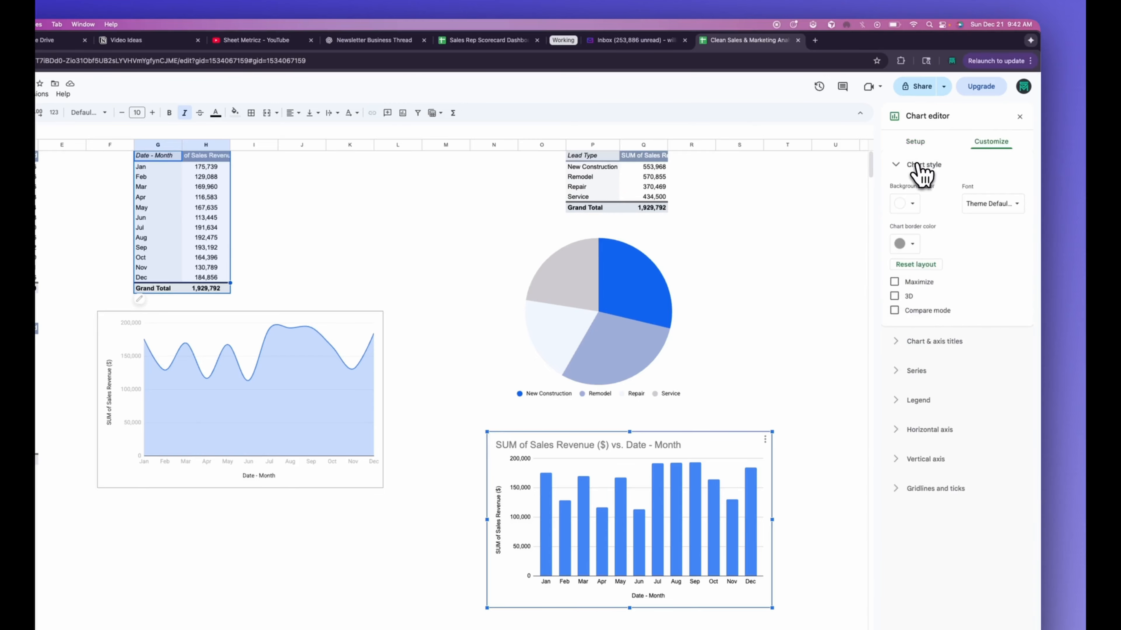
left_click(911, 246)
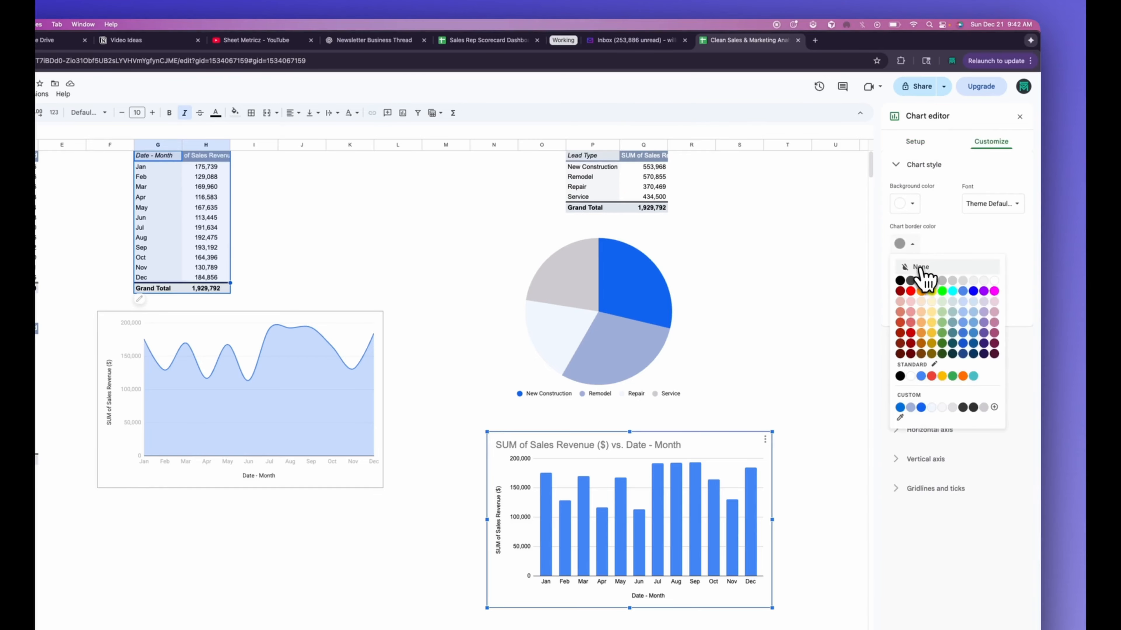
left_click(922, 279)
left_click(917, 167)
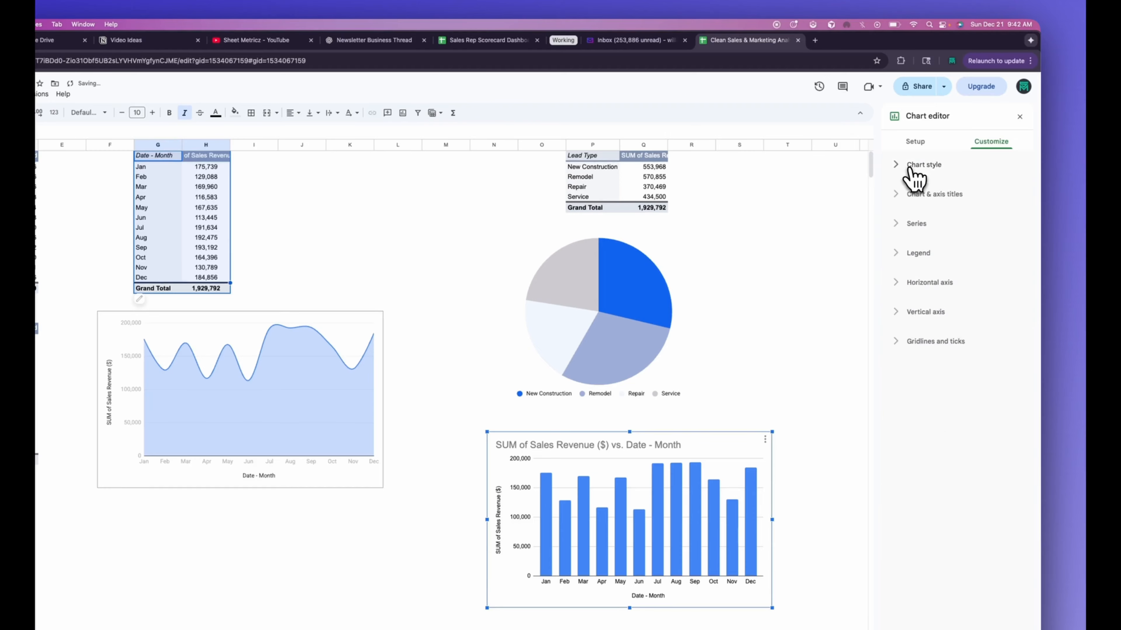
Step: Remove the column chart's title text
left_click(920, 203)
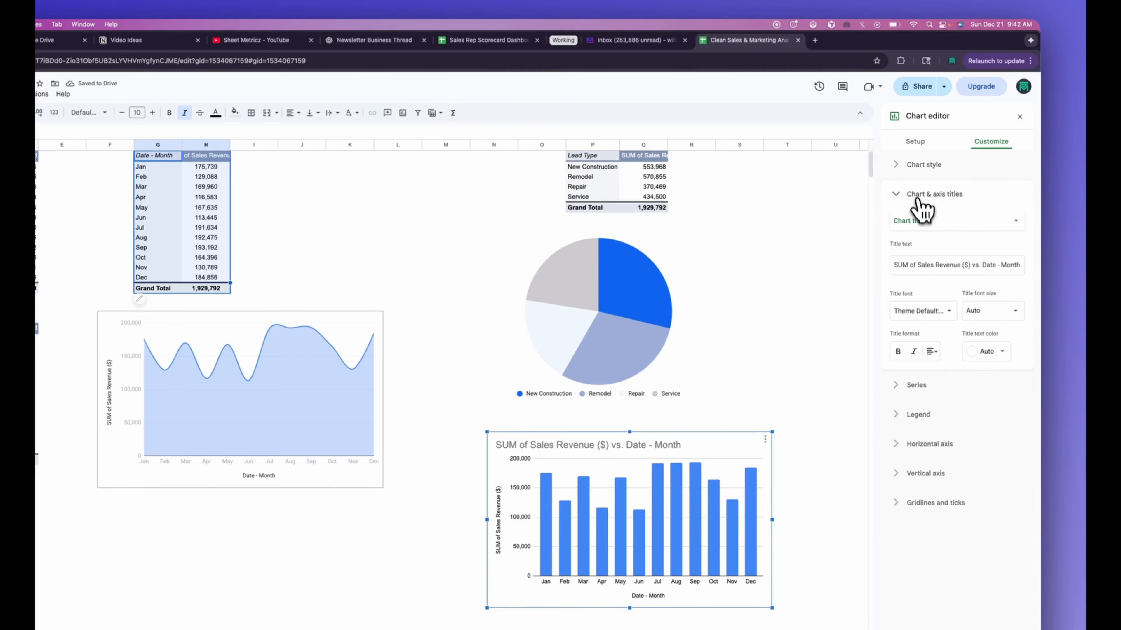
triple_click(923, 265)
key("BackSpace")
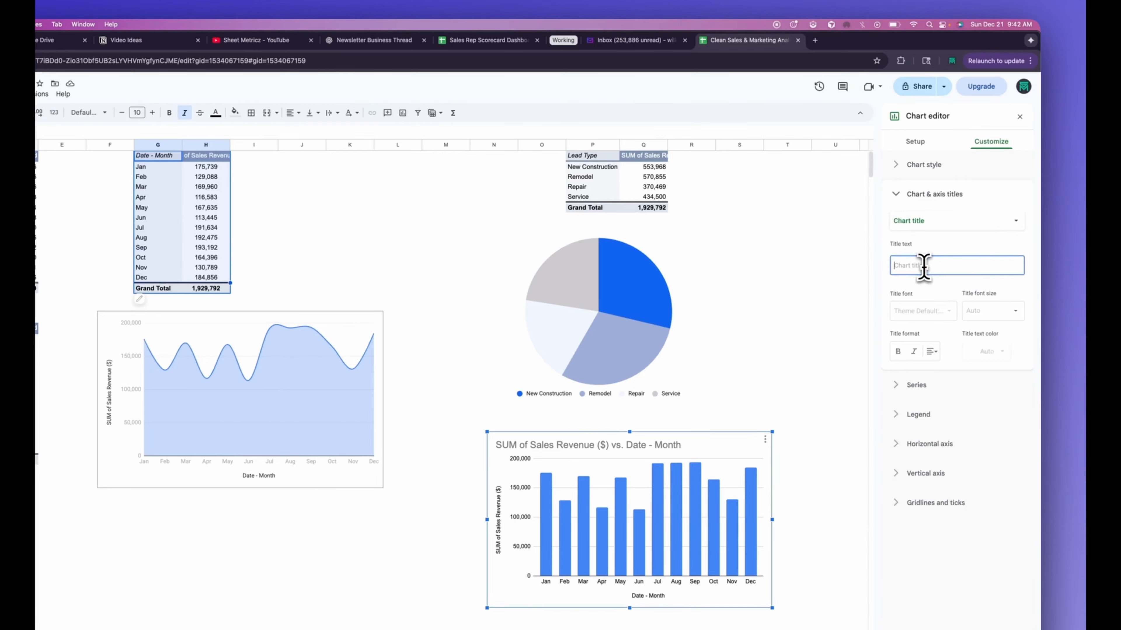
Step: Set the line color of the column chart's SUM of Sales Revenue ($) series to light gray
left_click(916, 385)
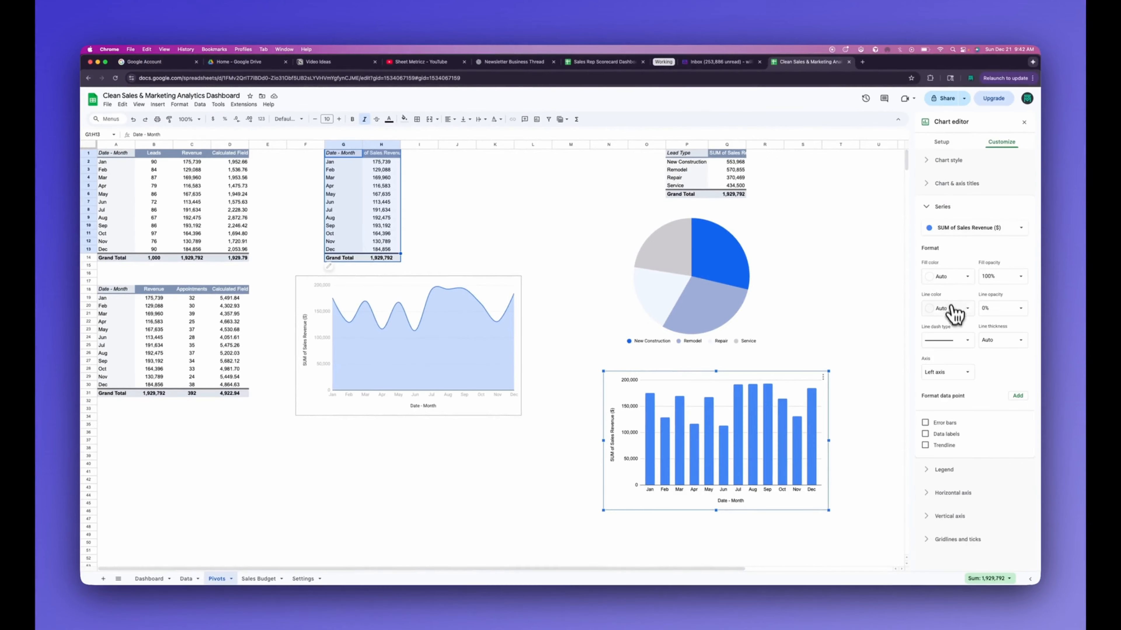
left_click(953, 308)
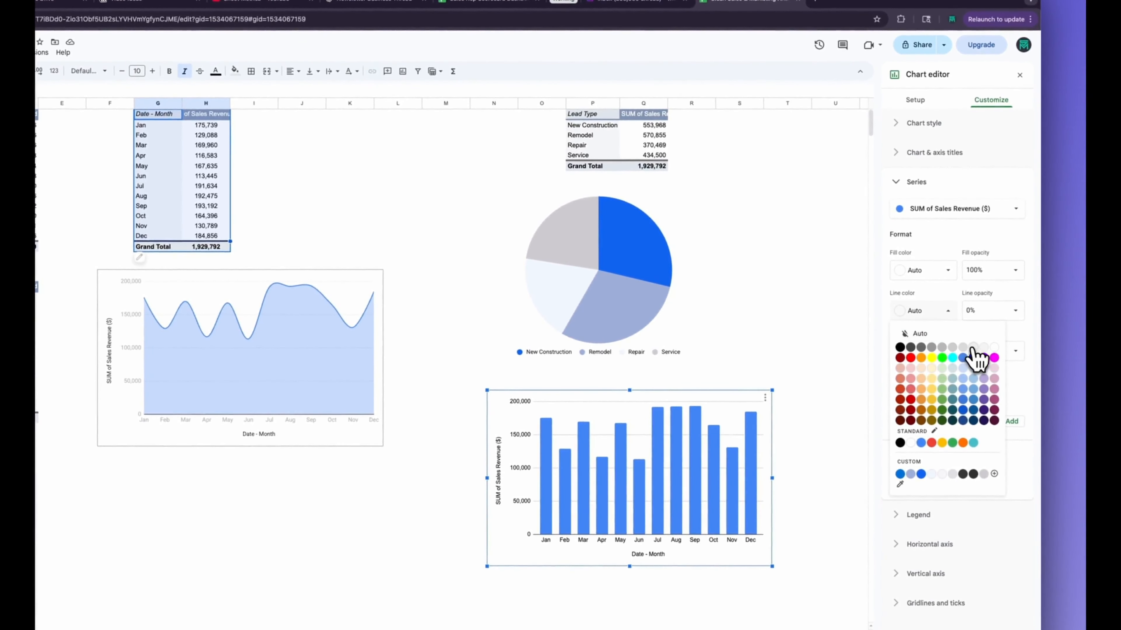
left_click(974, 348)
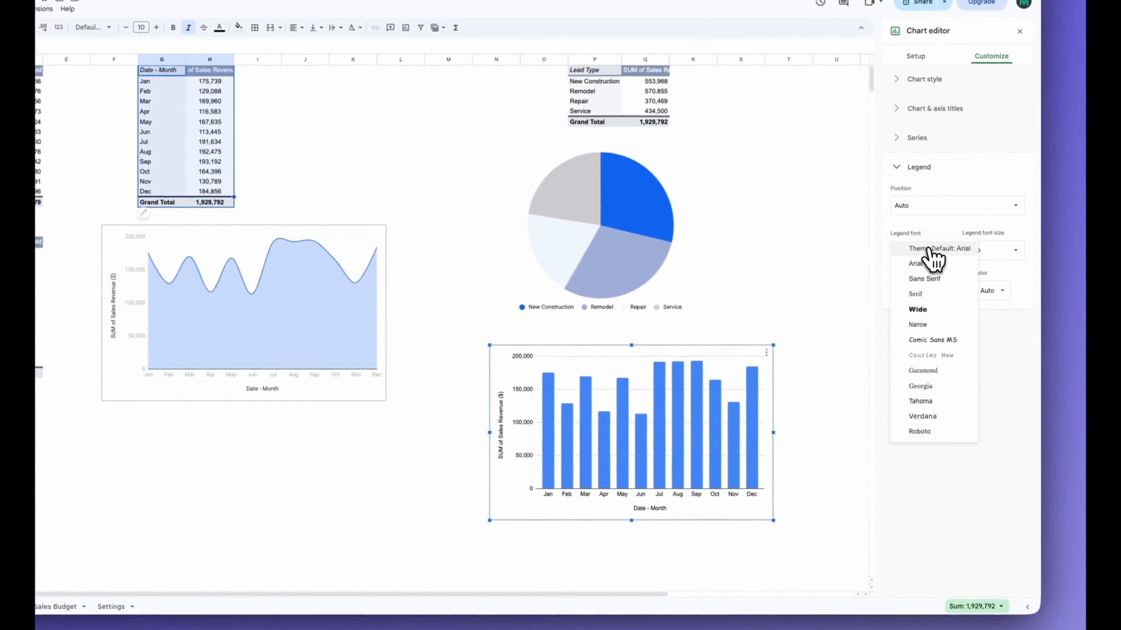
Step: Set the column chart's legend, horizontal axis and vertical axis label fonts to Roboto
left_click(920, 432)
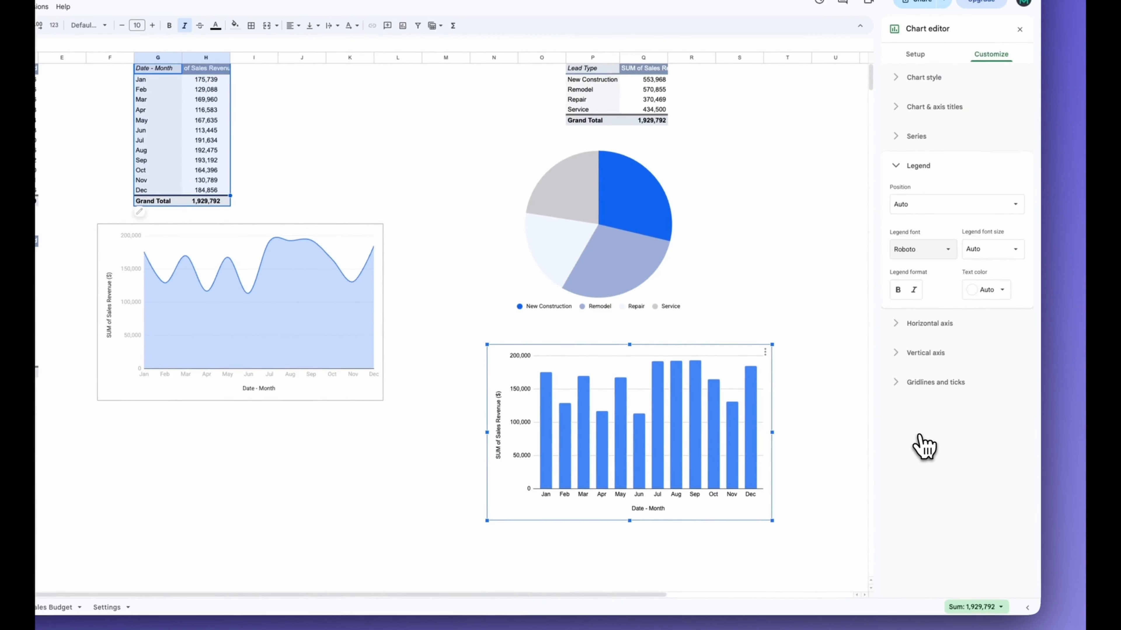
left_click(933, 326)
left_click(926, 235)
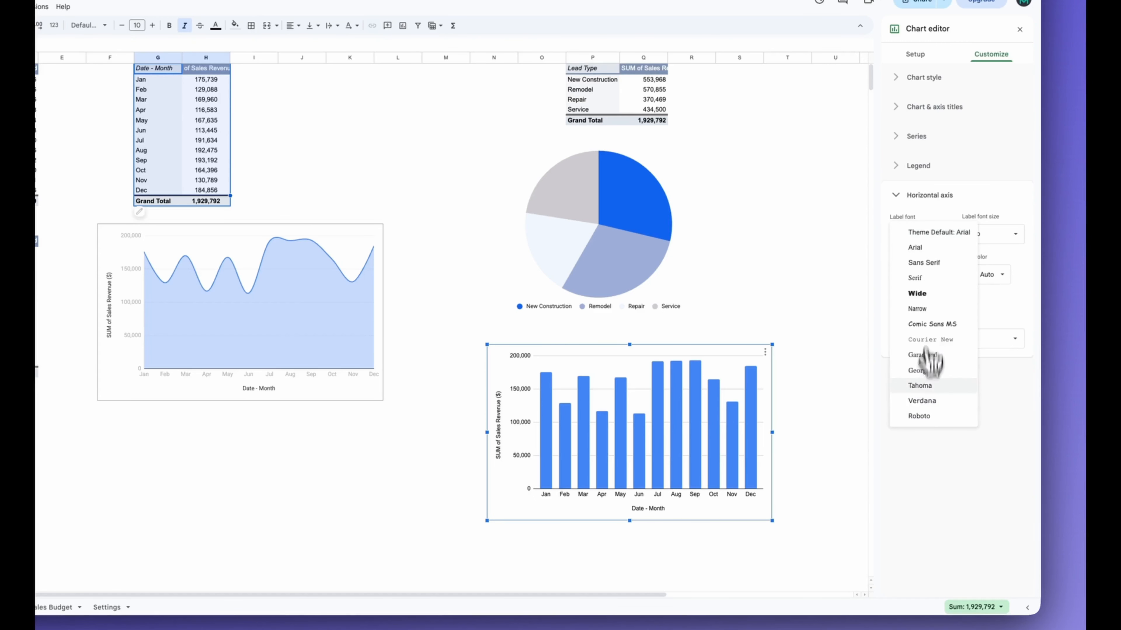
left_click(927, 426)
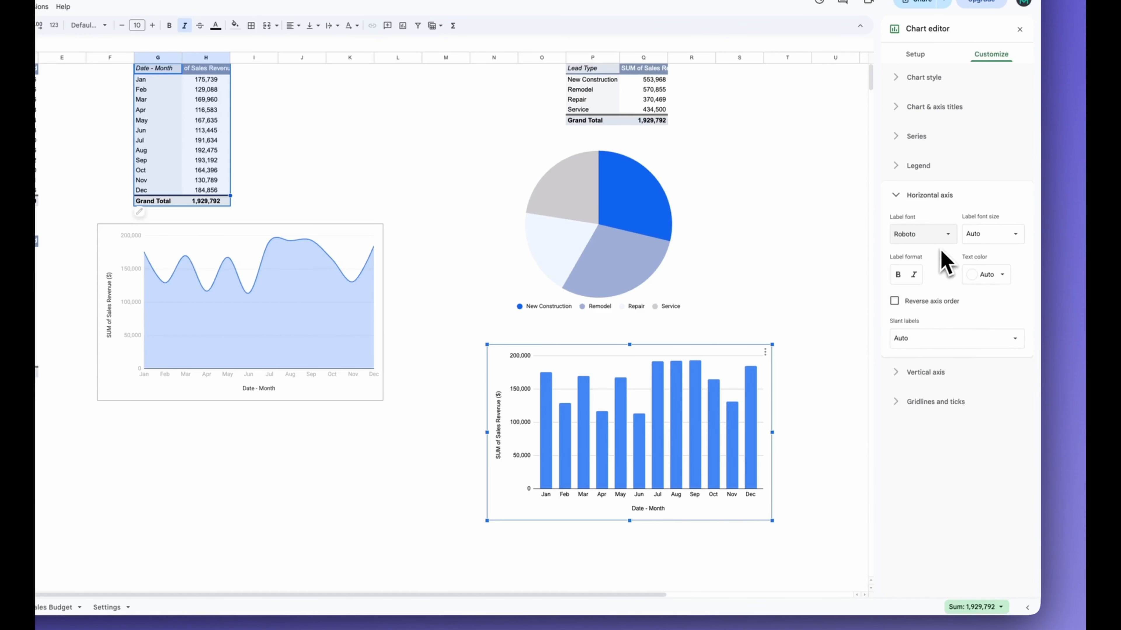
left_click(928, 373)
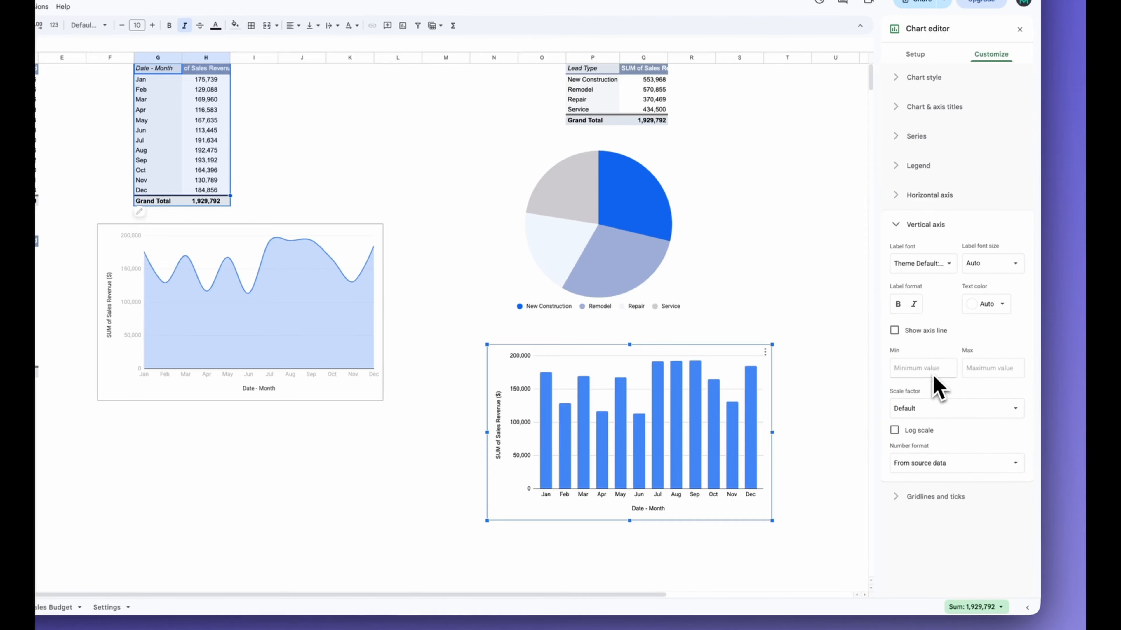
left_click(922, 266)
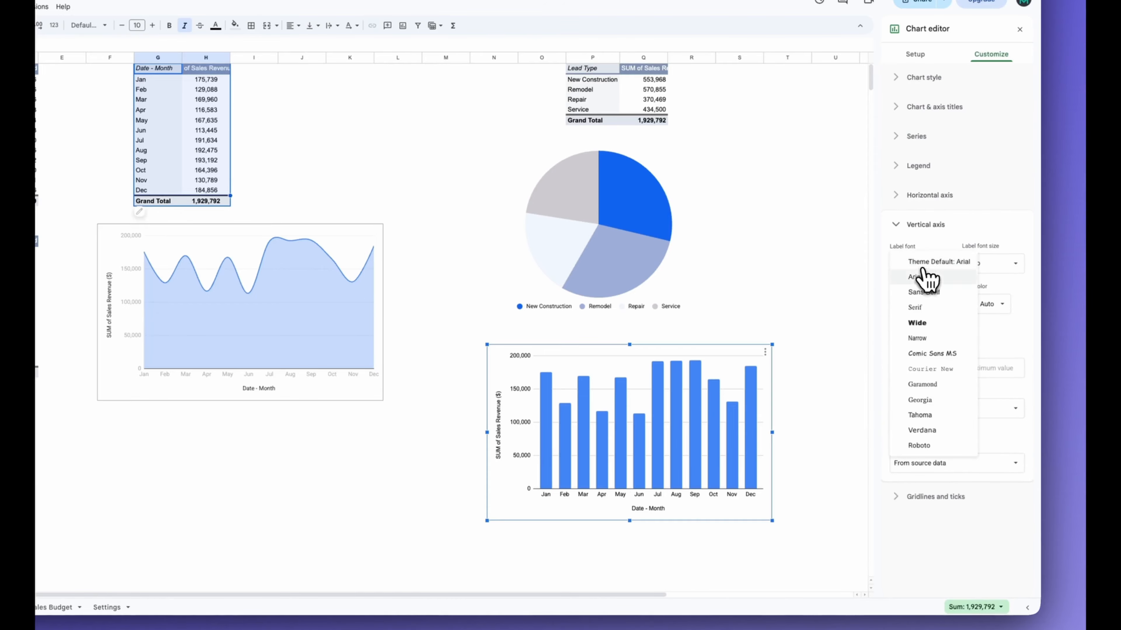
left_click(922, 445)
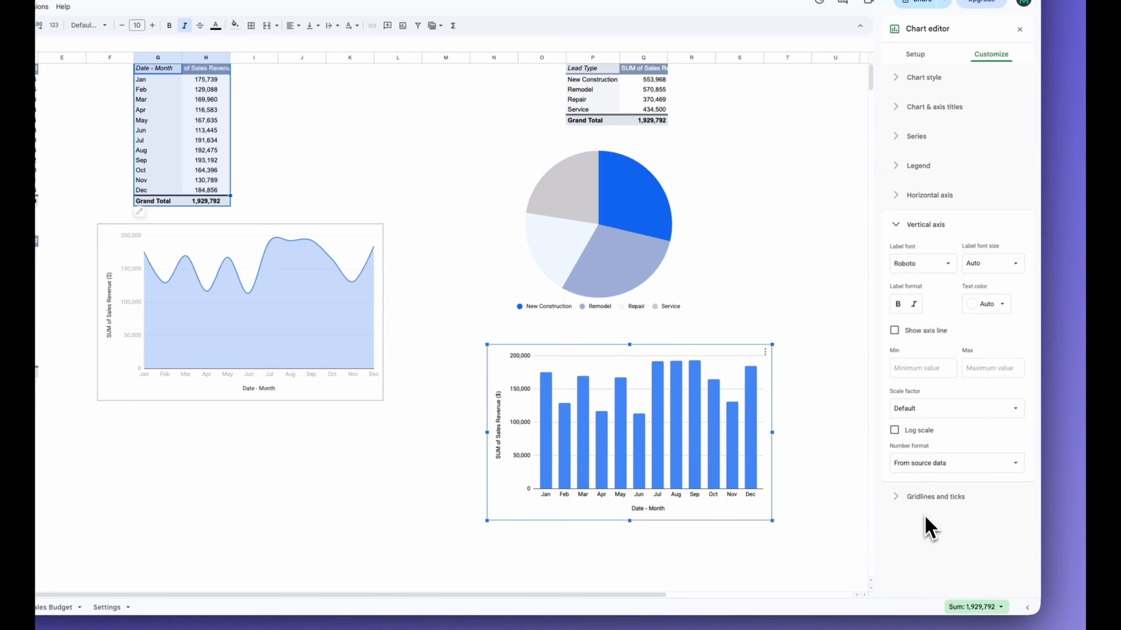
Step: Set the column chart's major gridlines on the vertical axis to light gray
left_click(926, 498)
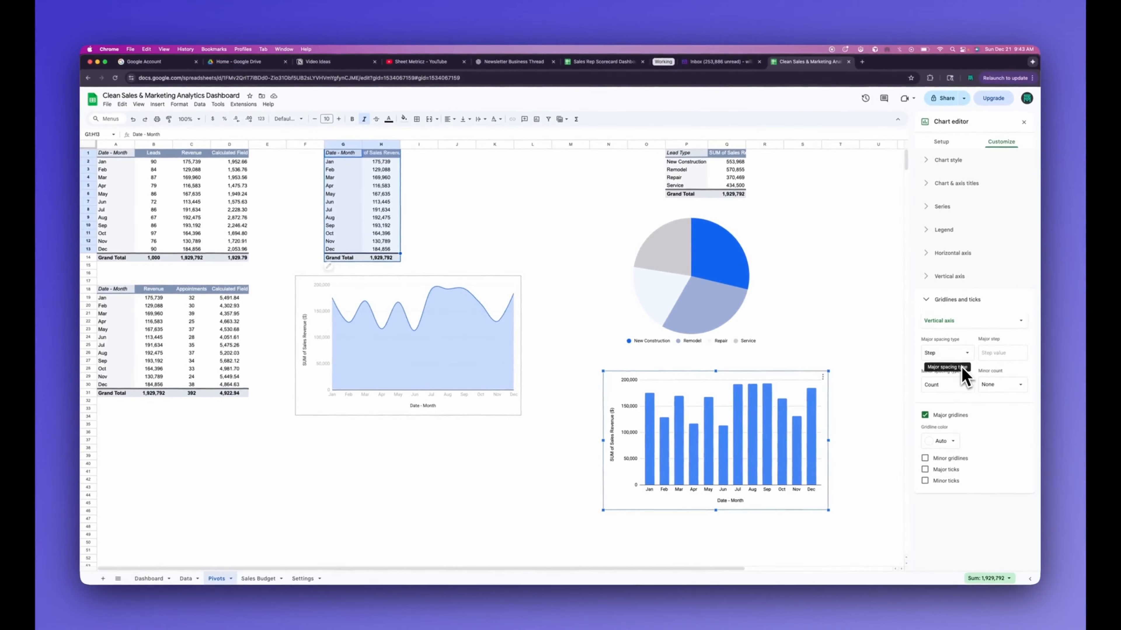
left_click(940, 441)
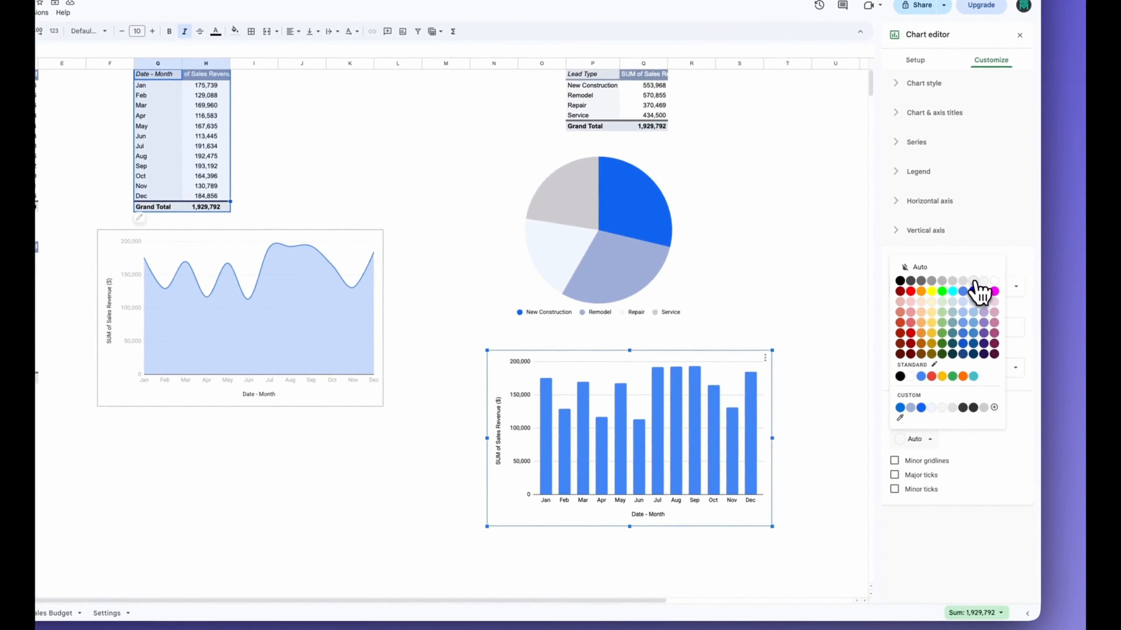
left_click(974, 282)
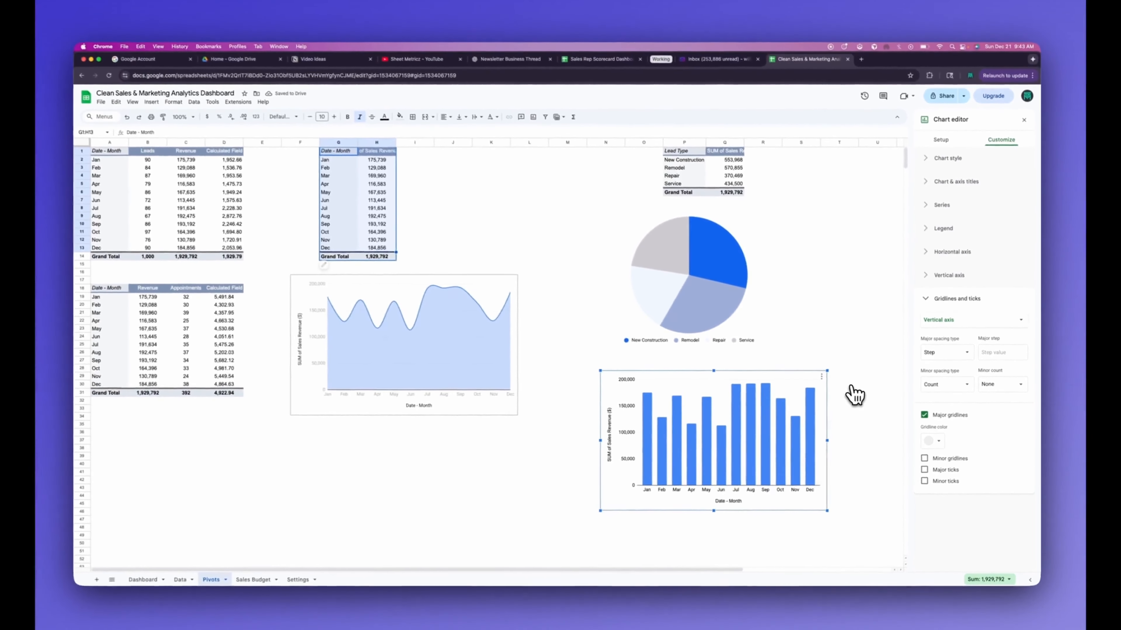
Step: Fill the column chart's revenue series with the dashboard's custom blue
left_click(916, 142)
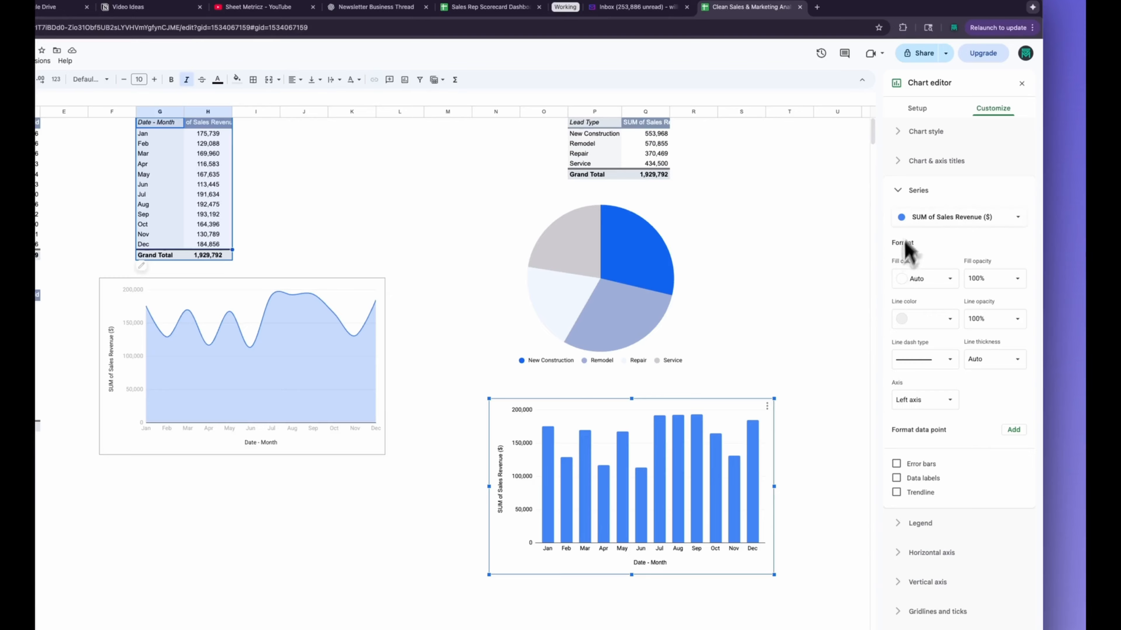
left_click(930, 283)
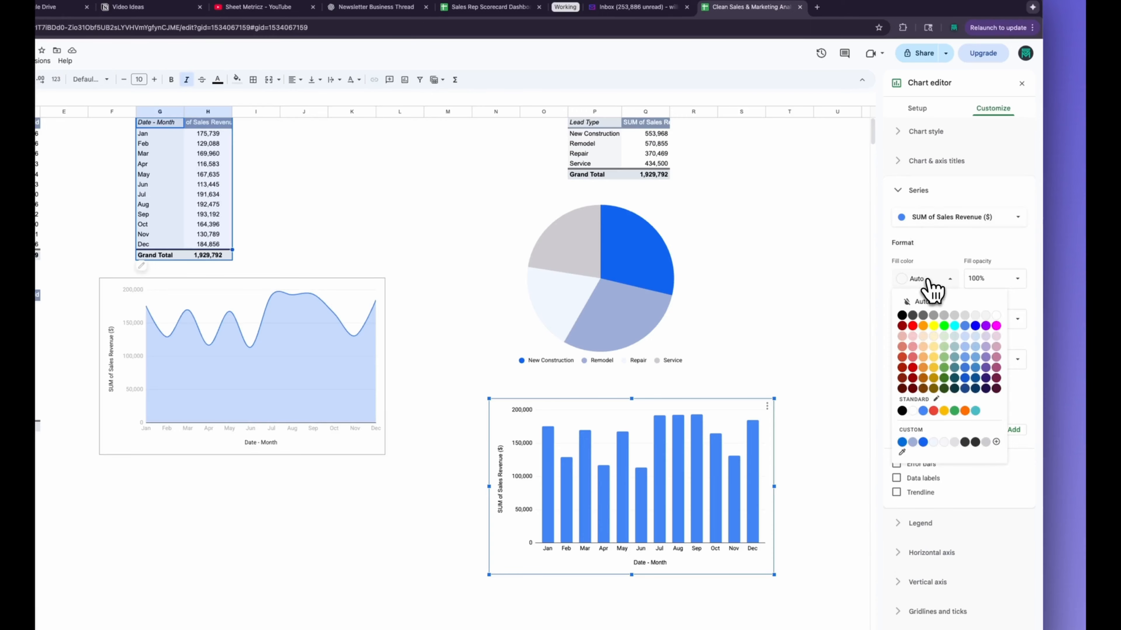
left_click(820, 376)
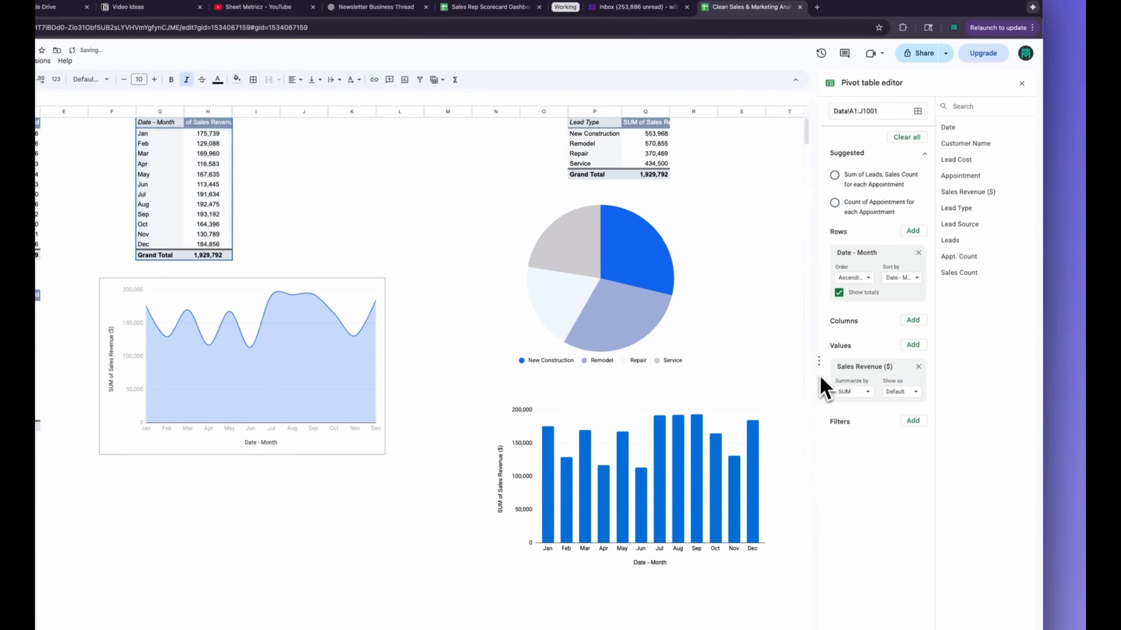
Step: Copy the column chart to the Dashboard sheet and centre it in the empty card beside the pie chart, leaving room for a title
left_click(642, 453)
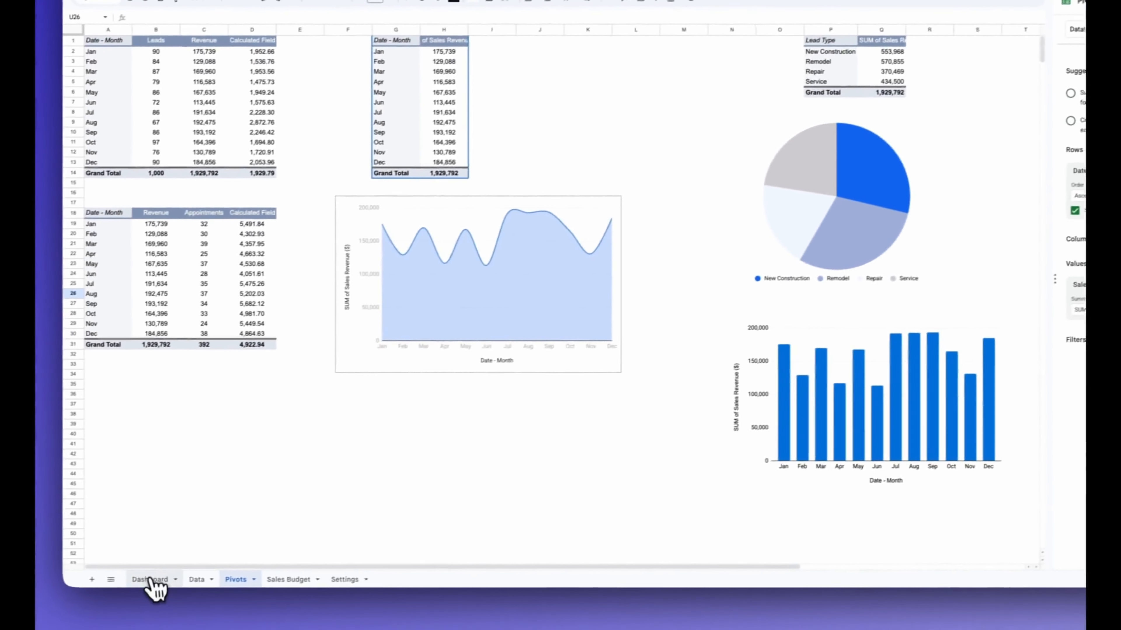
left_click(162, 578)
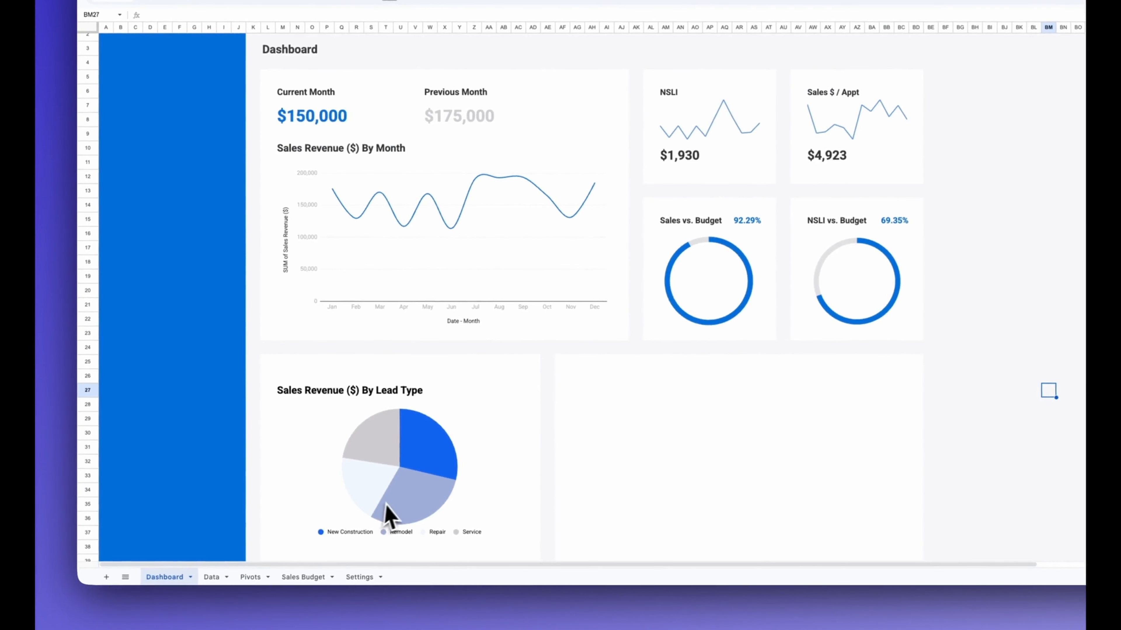
key("super+v")
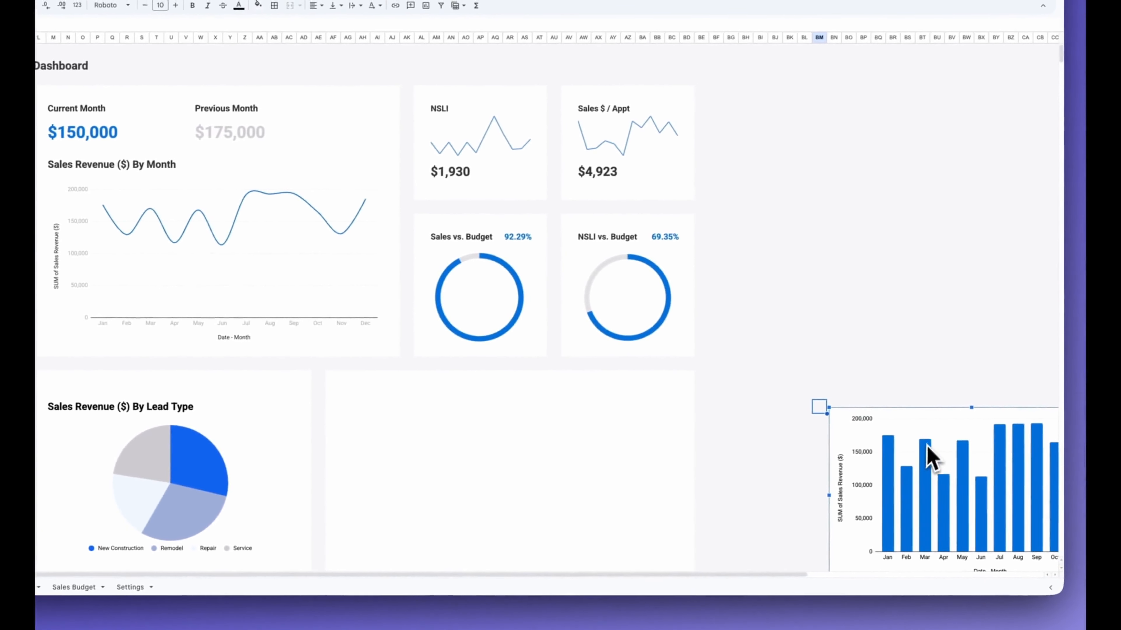
left_click_drag(973, 444, 482, 421)
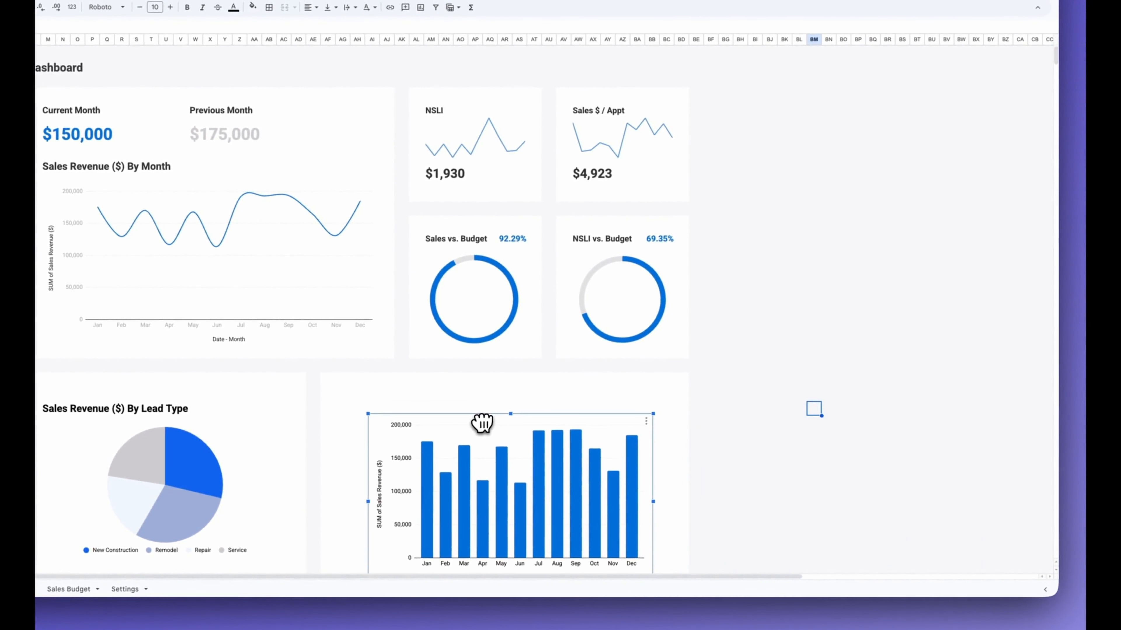
scroll(633, 395, "down", 4)
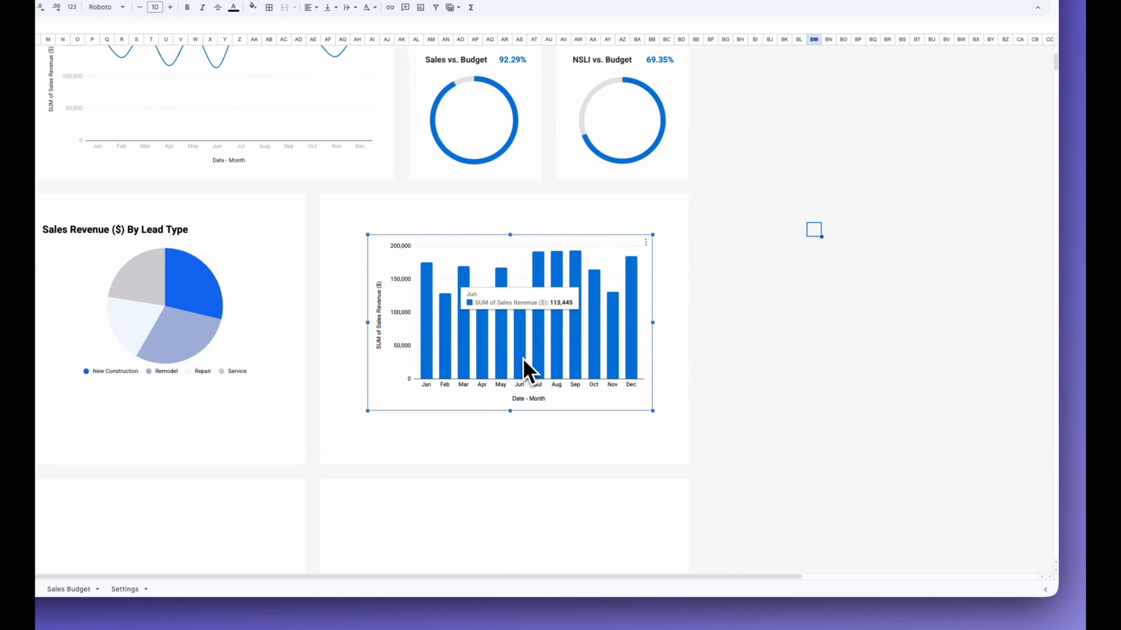
left_click_drag(520, 357, 520, 364)
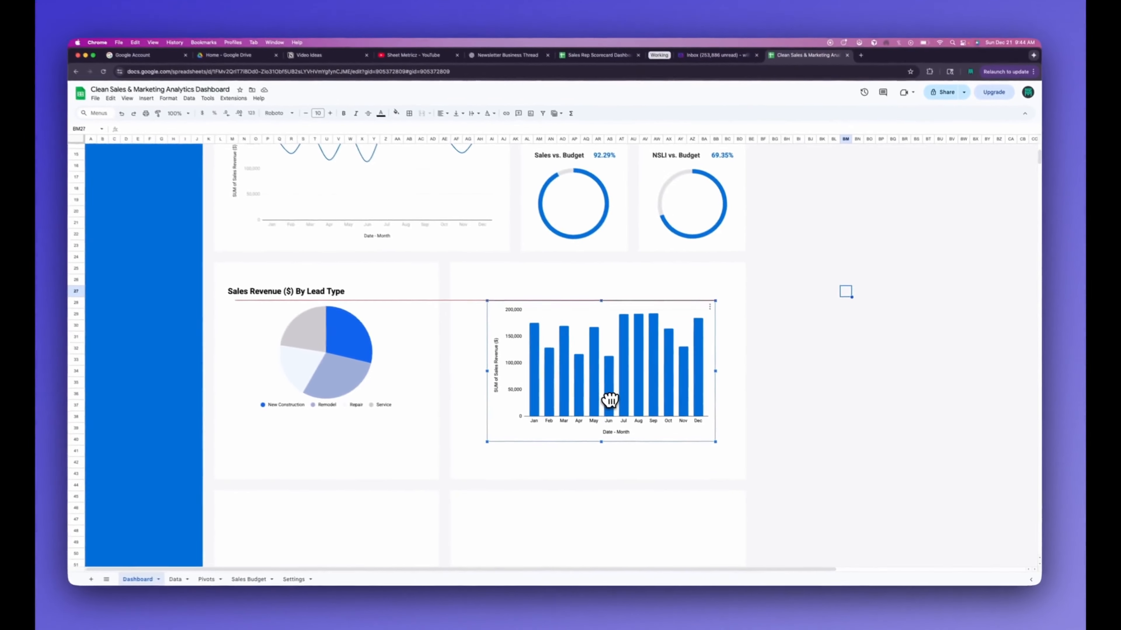
left_click_drag(609, 400, 610, 400)
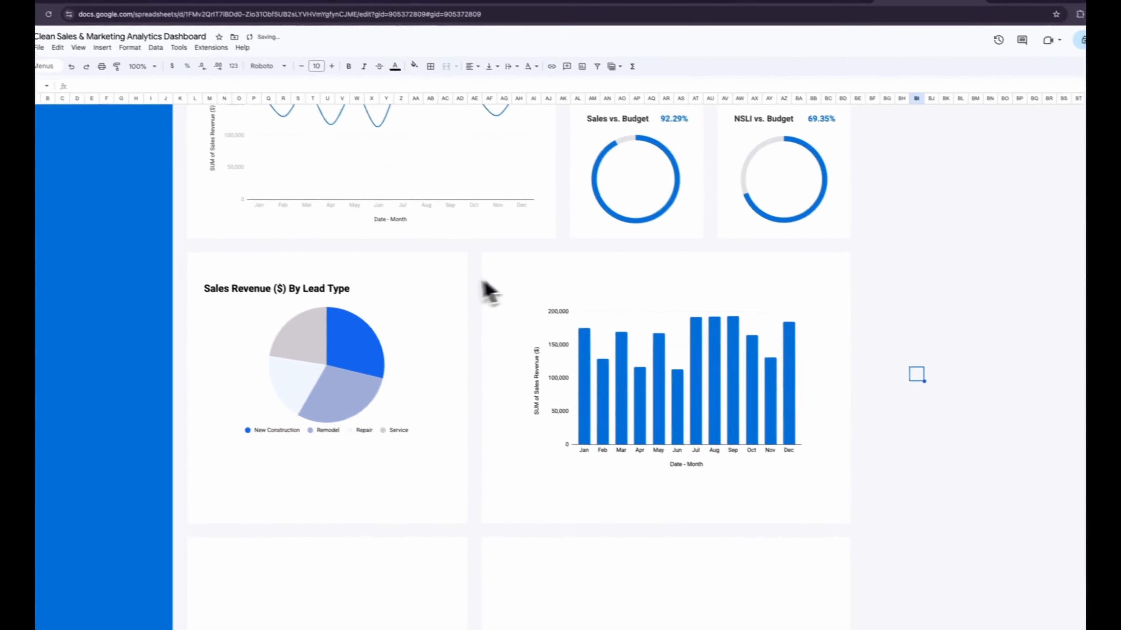
Step: Merge the cell range AG26:BC27 above the column chart on the Dashboard sheet into one title cell
left_click(432, 257)
left_click_drag(527, 287, 848, 297)
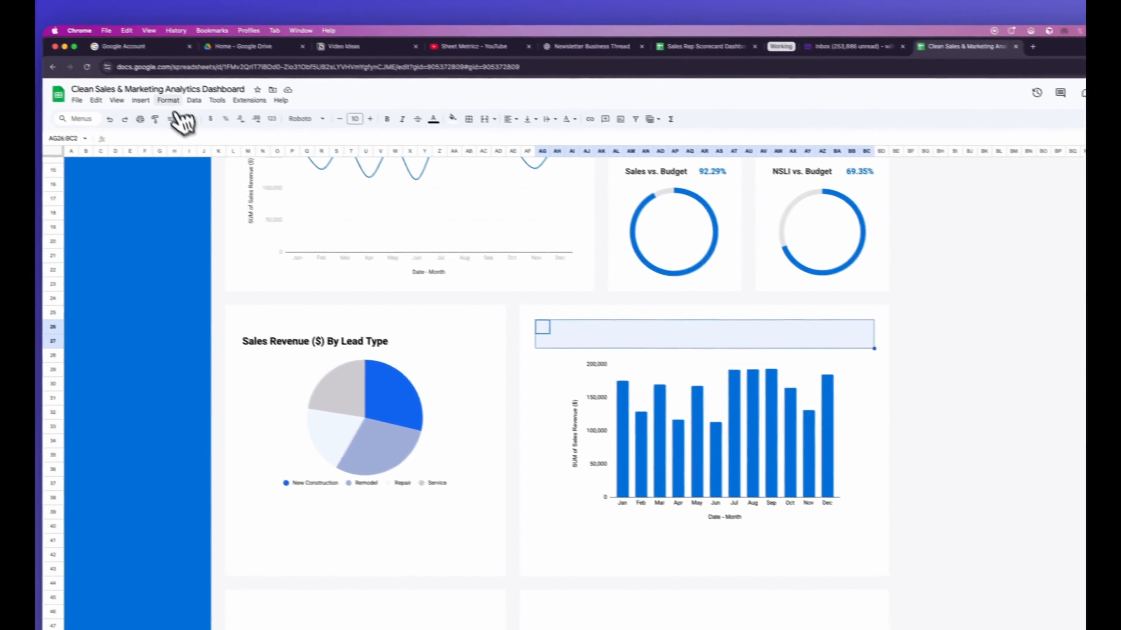
left_click(85, 77)
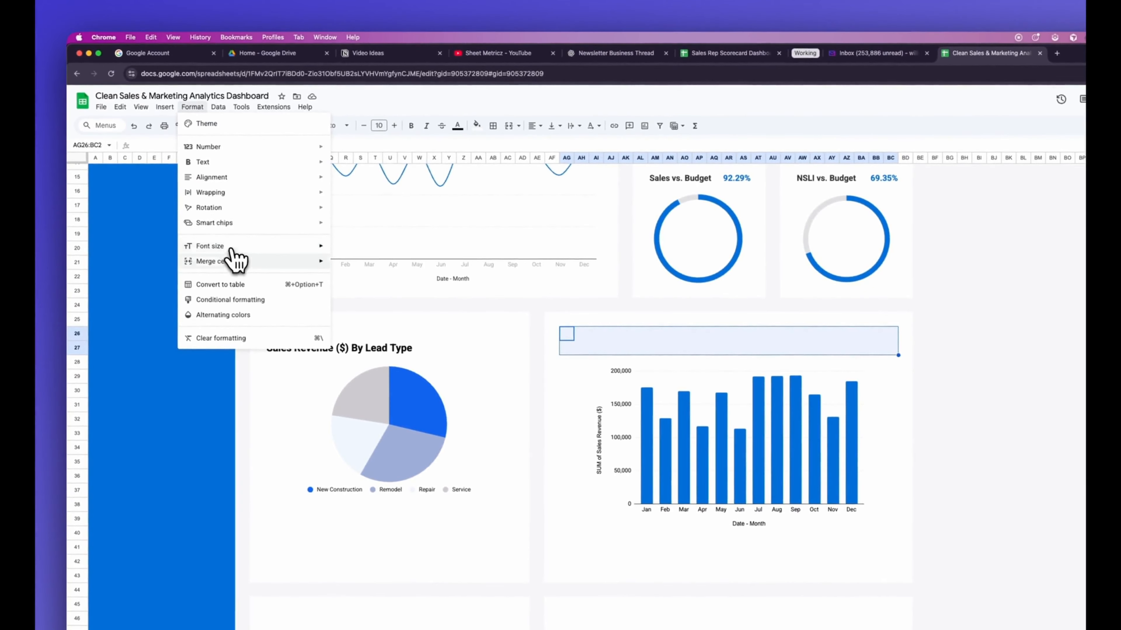
mouse_move(257, 263)
left_click(353, 265)
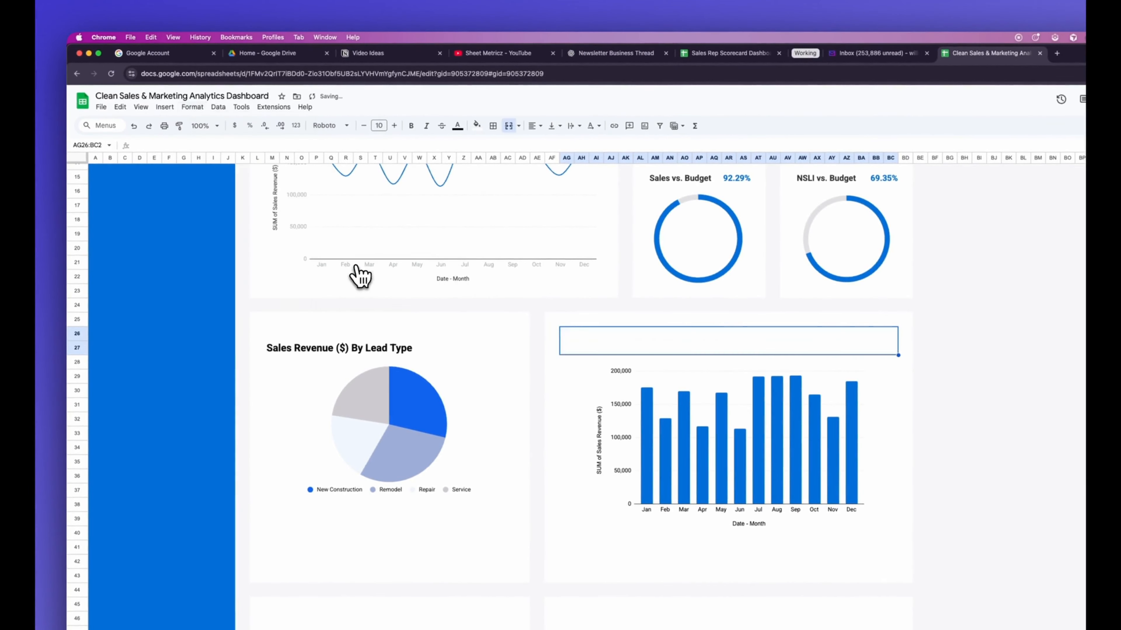
Step: Copy the pie chart's title into the merged cell above the column chart and reword it as "Sales Revenue ($) By Month"
left_click(295, 349)
key("super+c")
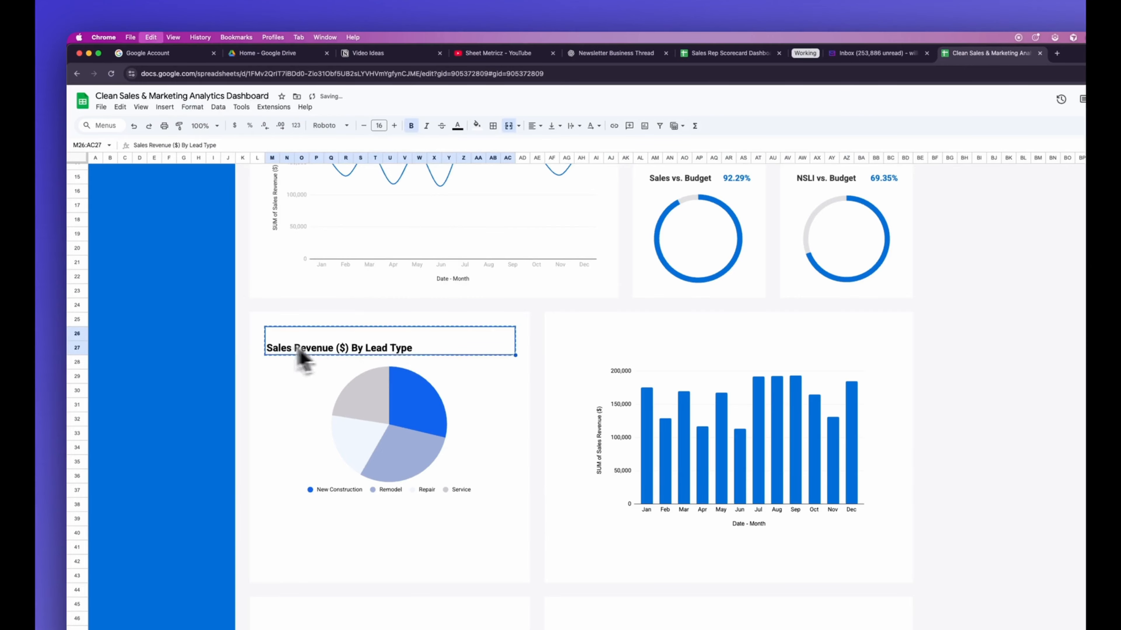
left_click(617, 351)
key("super+v")
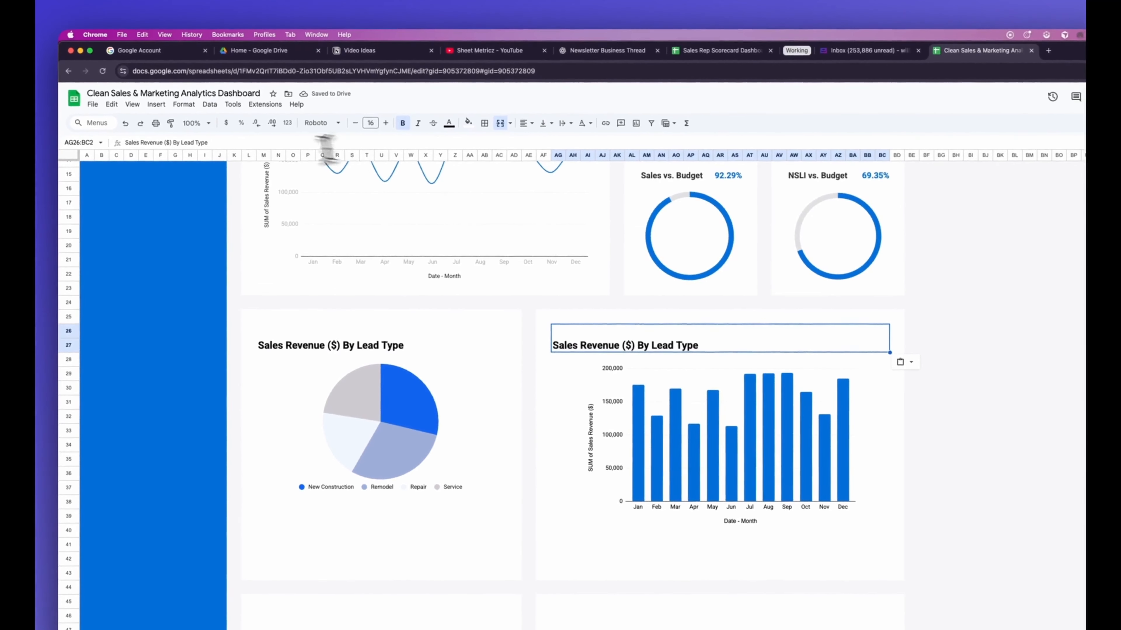
left_click_drag(190, 145, 315, 149)
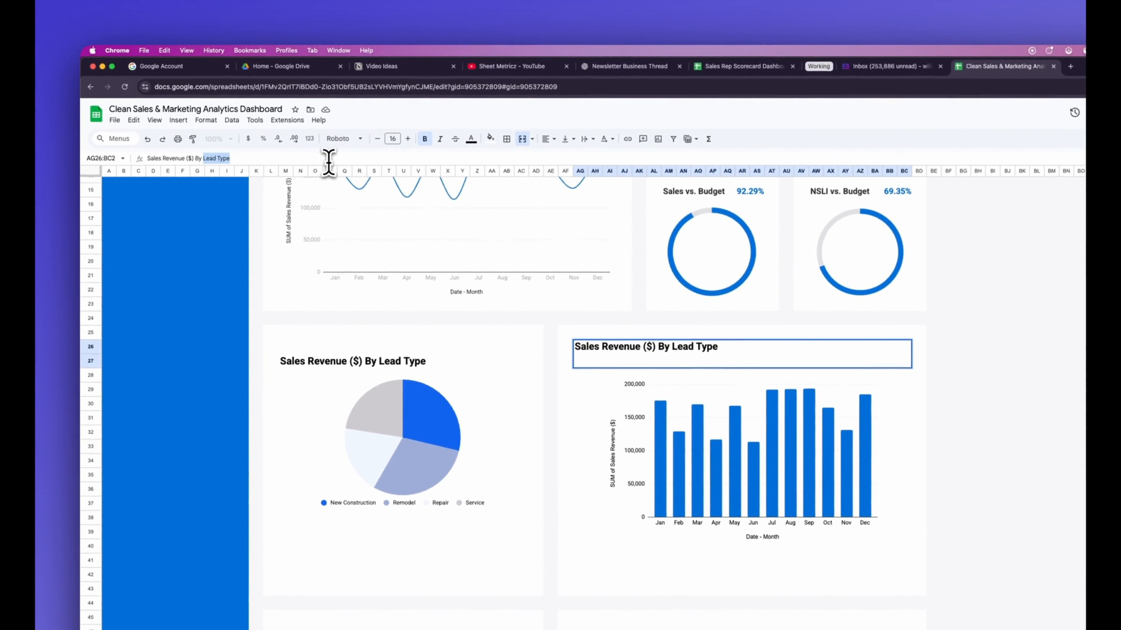
type("Month")
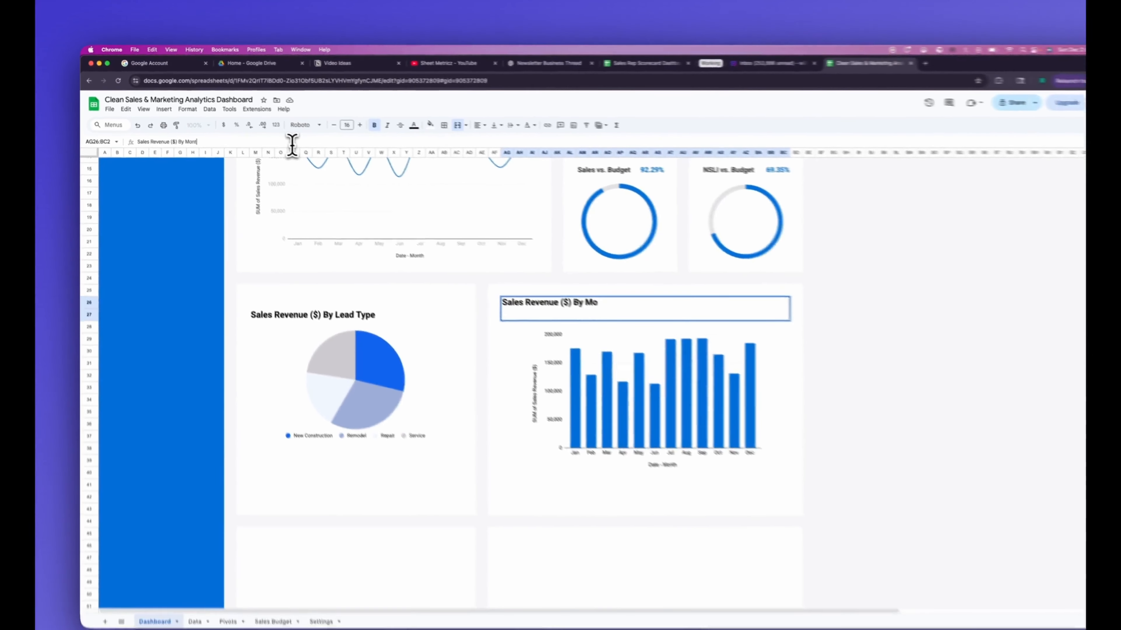
key("Return")
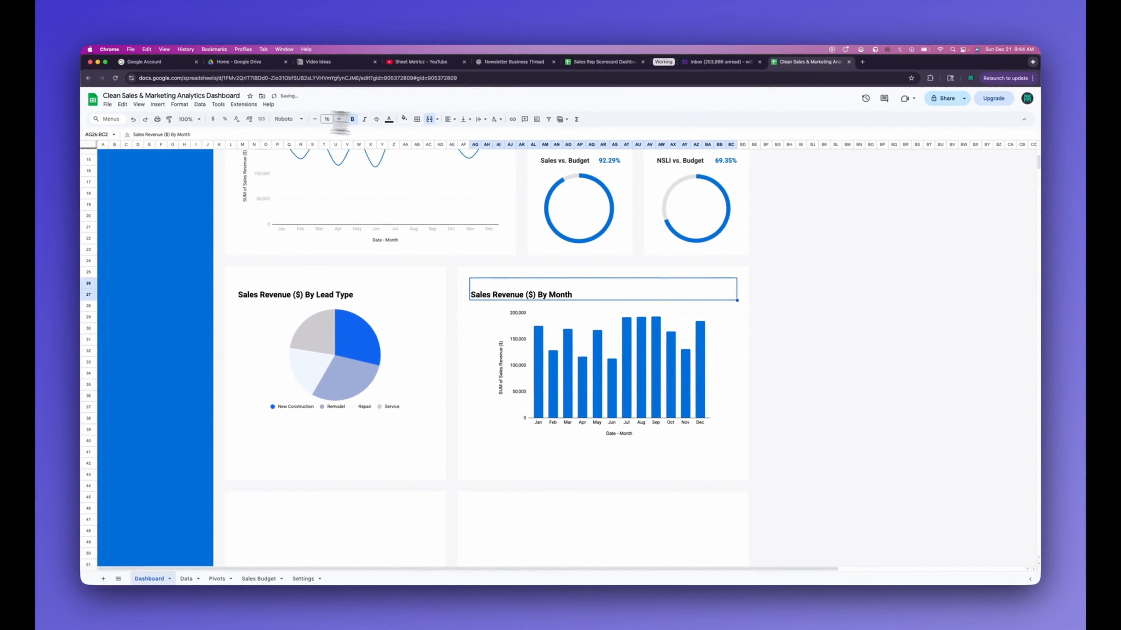
Step: Review the dashboard from the top and examine the Current Month and Previous Month revenue cells
scroll(549, 212, "up", 4)
scroll(554, 220, "down", 2)
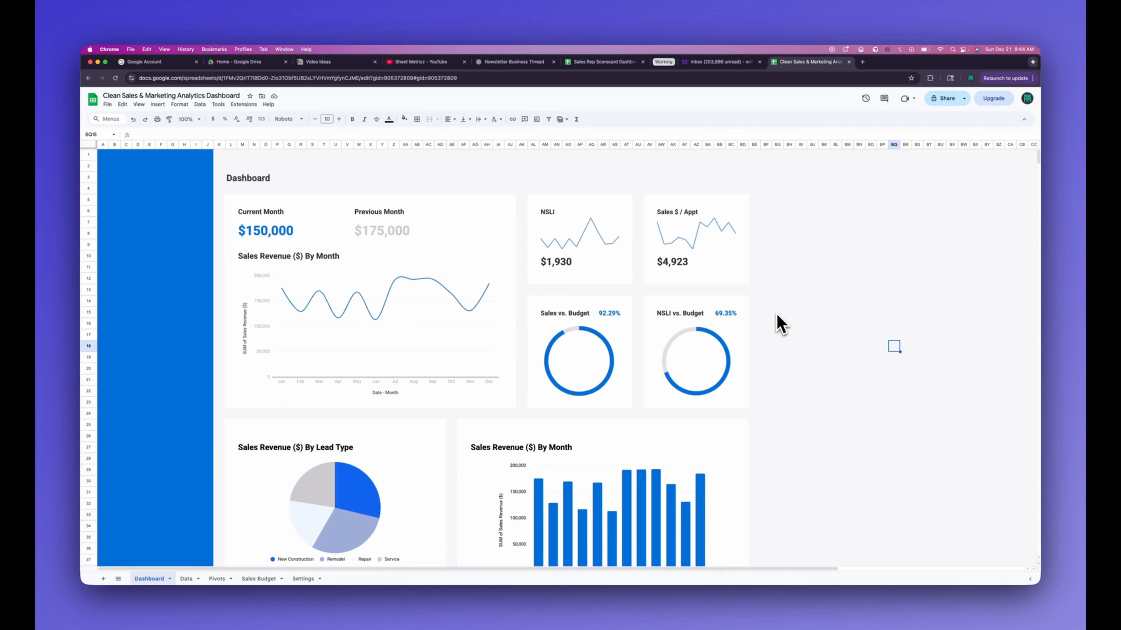
left_click(285, 239)
left_click(379, 230)
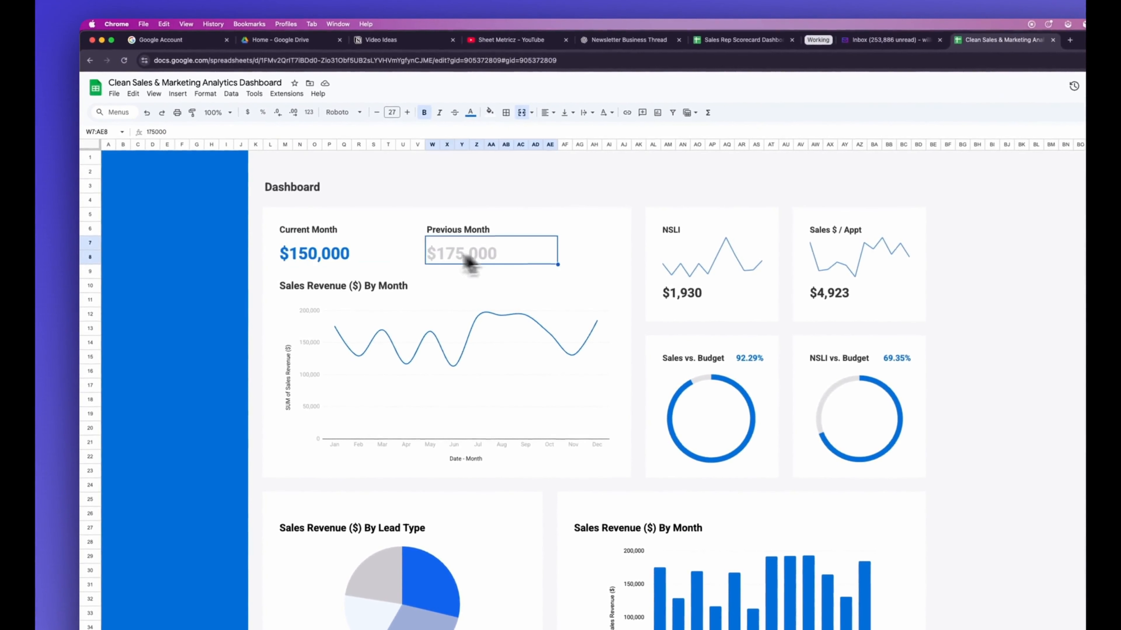
left_click(319, 236)
left_click(443, 253)
left_click(321, 251)
left_click(457, 259)
left_click(324, 252)
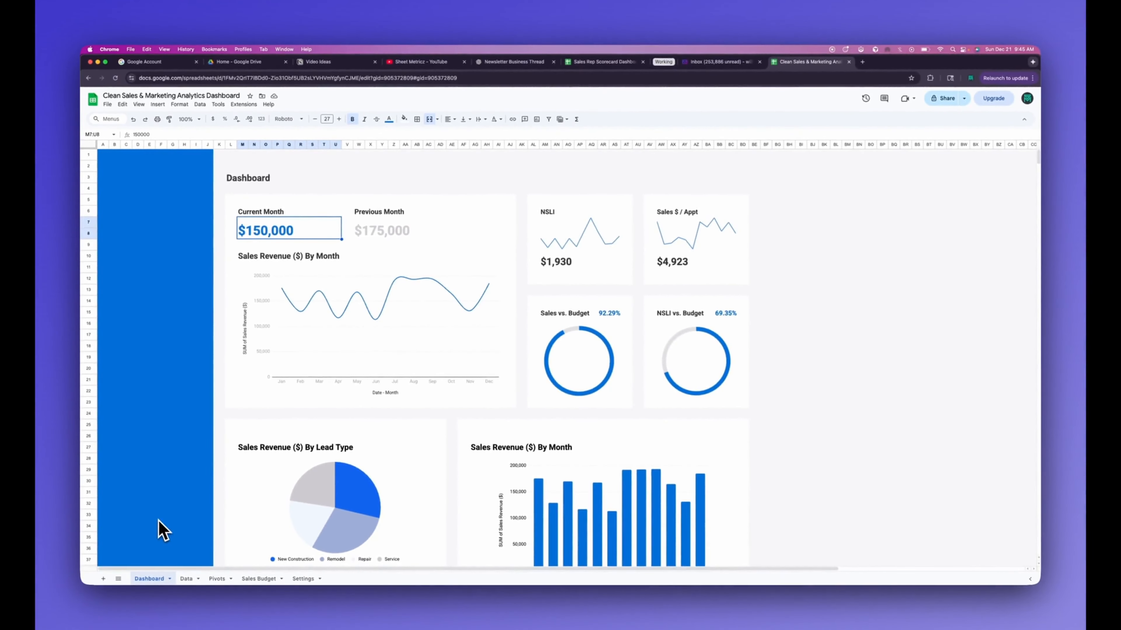
Step: Enter the formula =today() in the empty cell P1 of the Data sheet
left_click(188, 580)
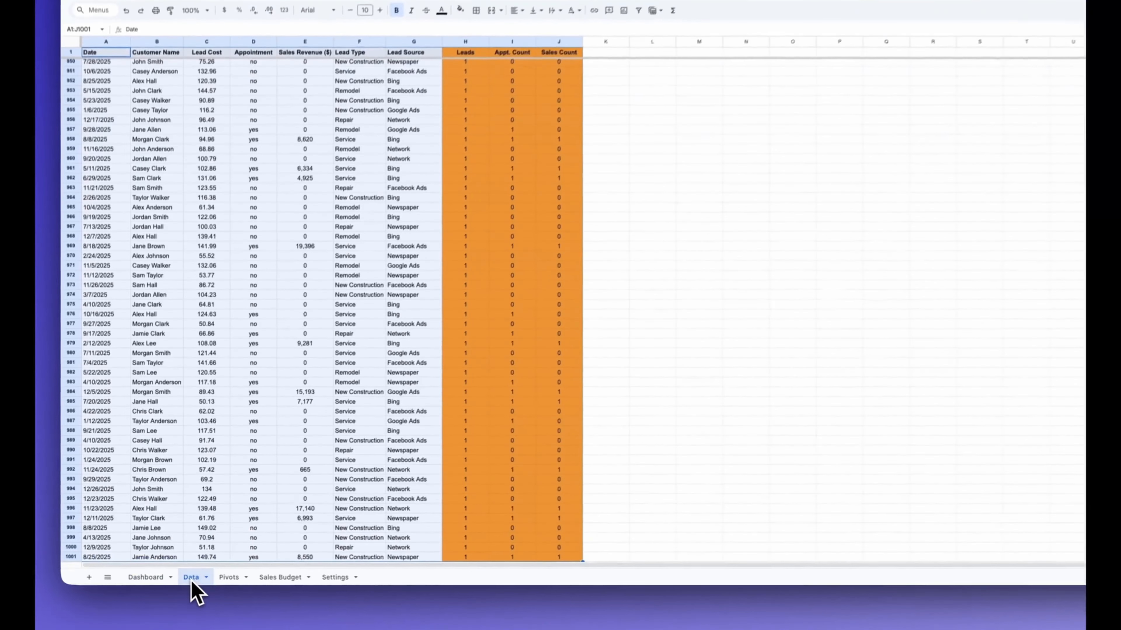
scroll(707, 420, "down", 10)
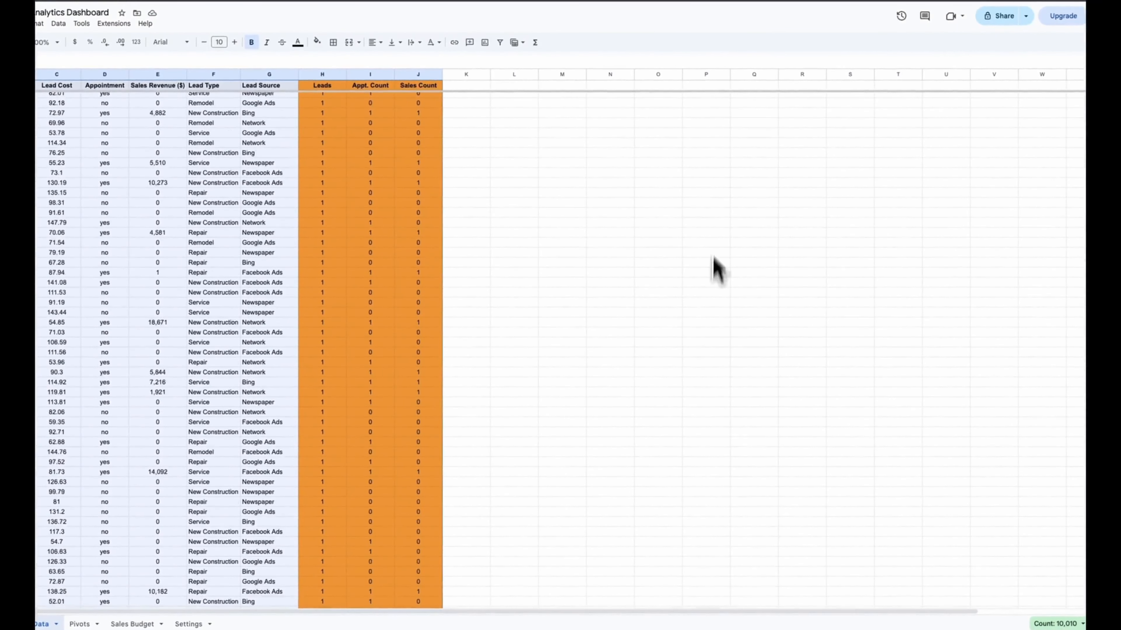
left_click(714, 216)
key("ctrl+Up")
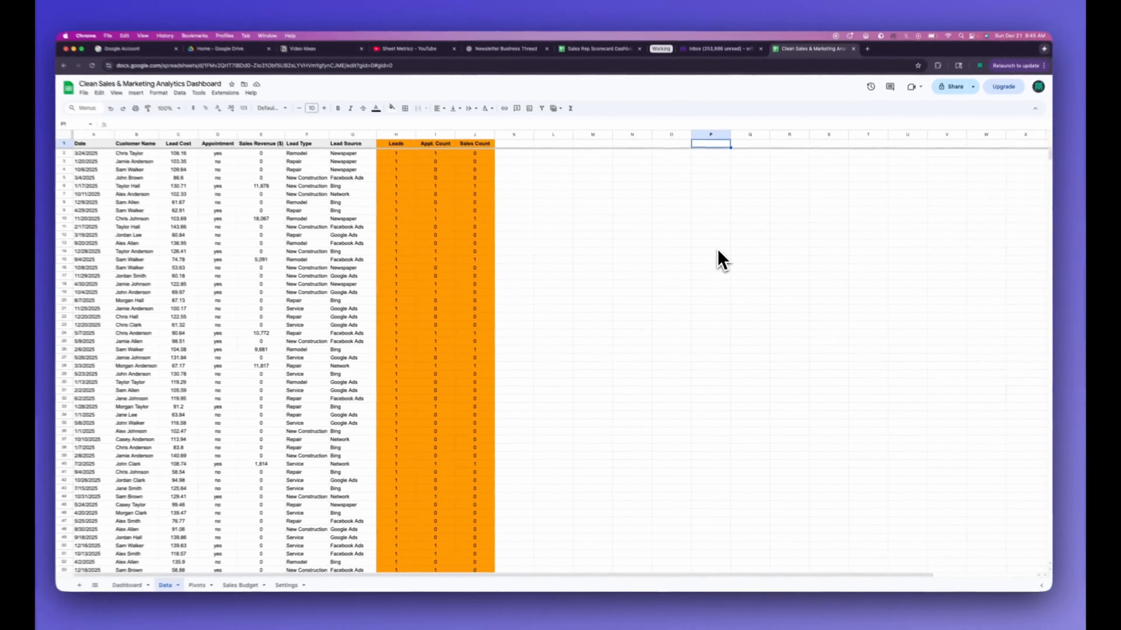
type("=today(")
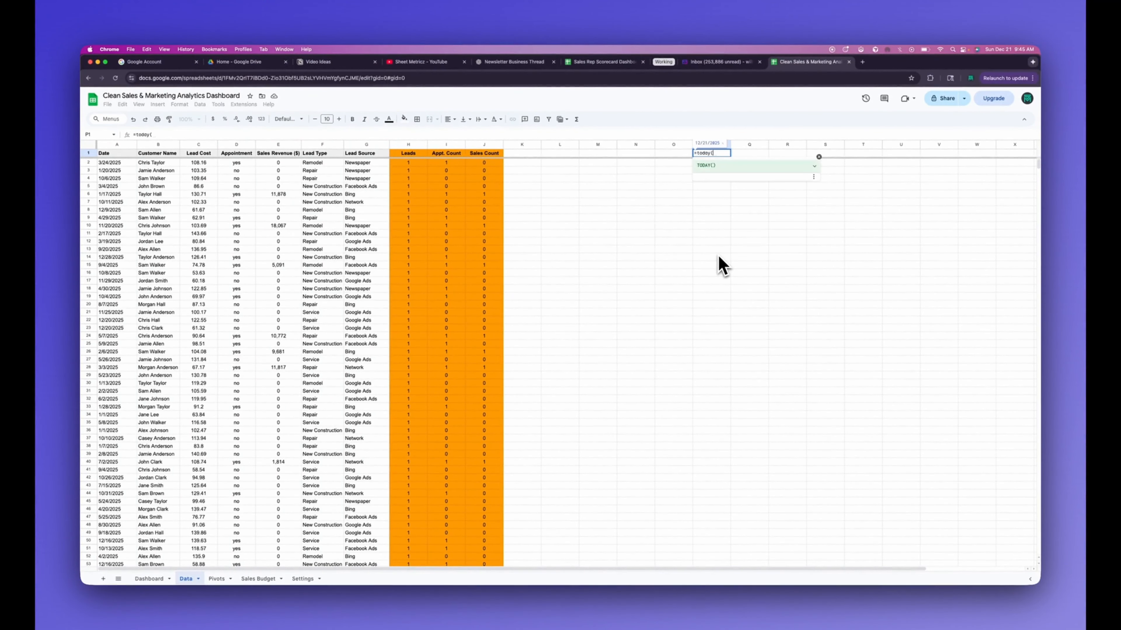
key("Return")
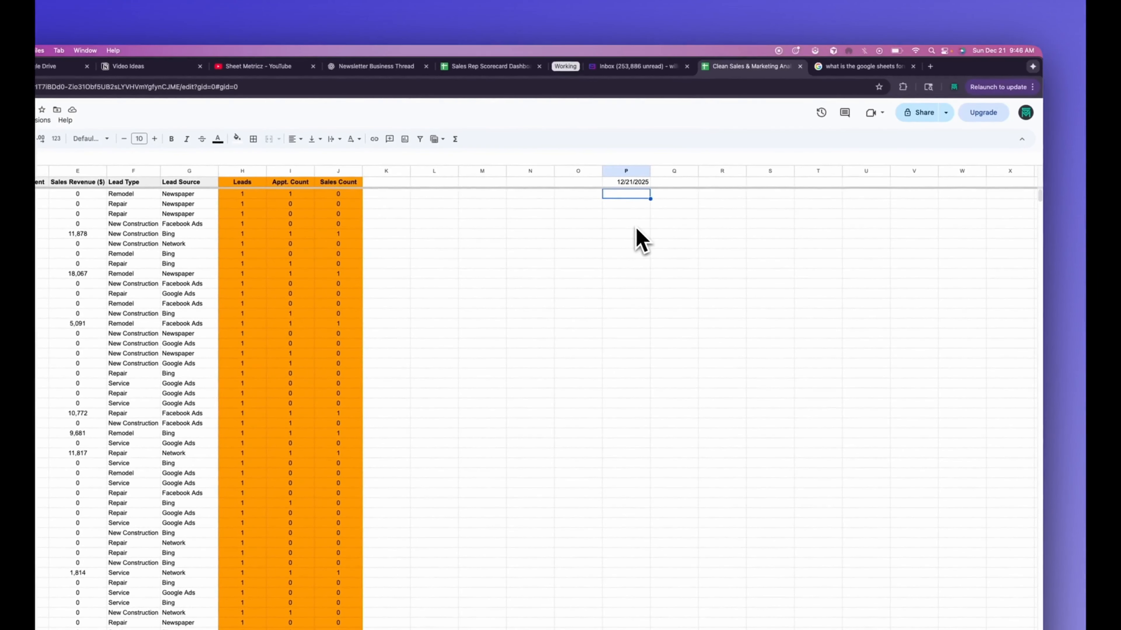
Step: Try the formula =month(P1) in cell P2 to extract the month, and clear it again
type("=month(")
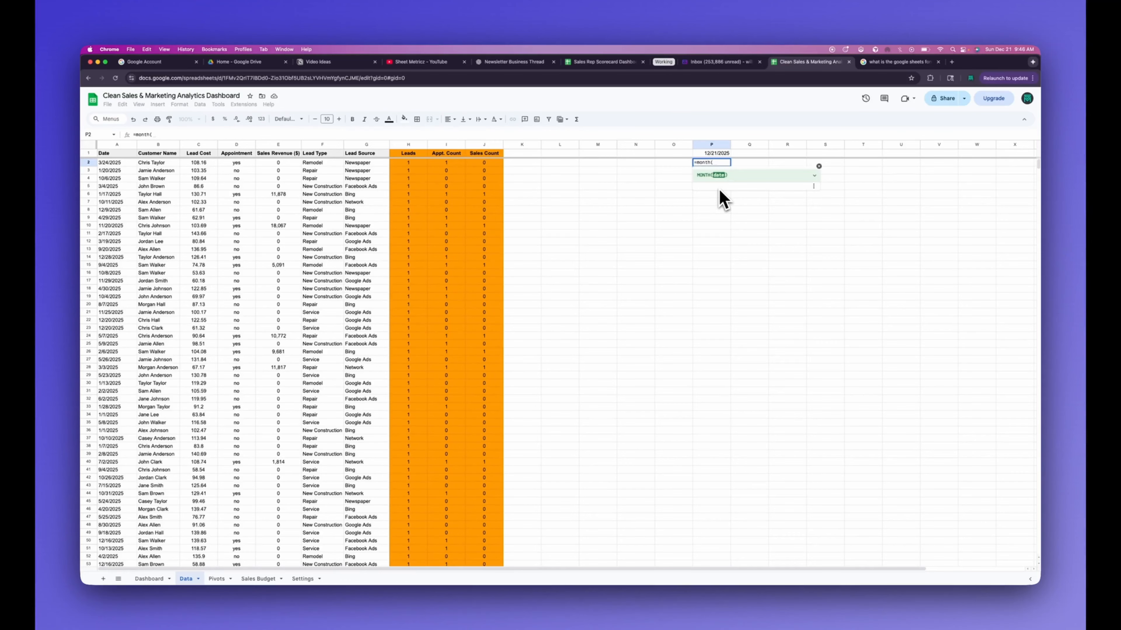
key("Up")
type(")")
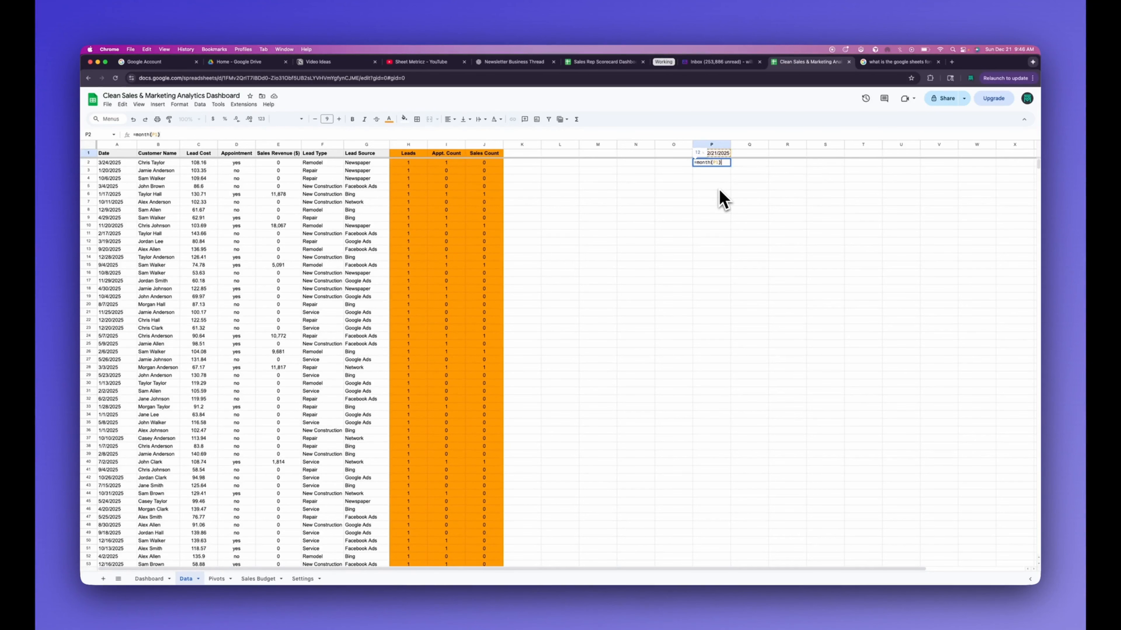
key("Return")
key("Up")
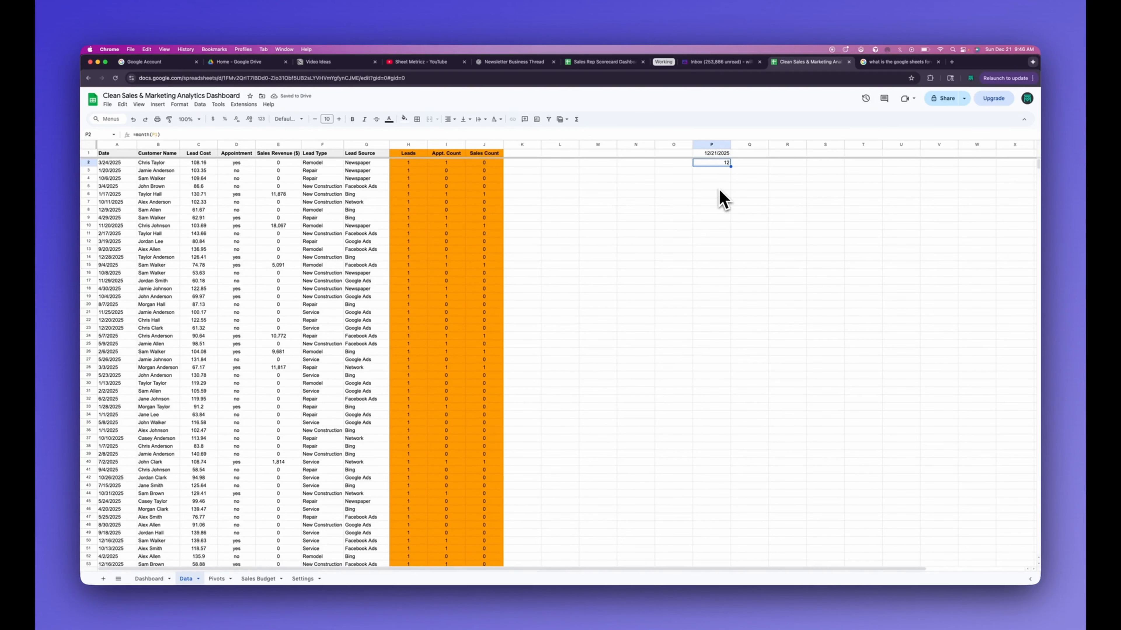
key("Delete")
Step: Enter a TEXT formula in cell P2 that formats the date in P1 as "mmmm"
type("=tex")
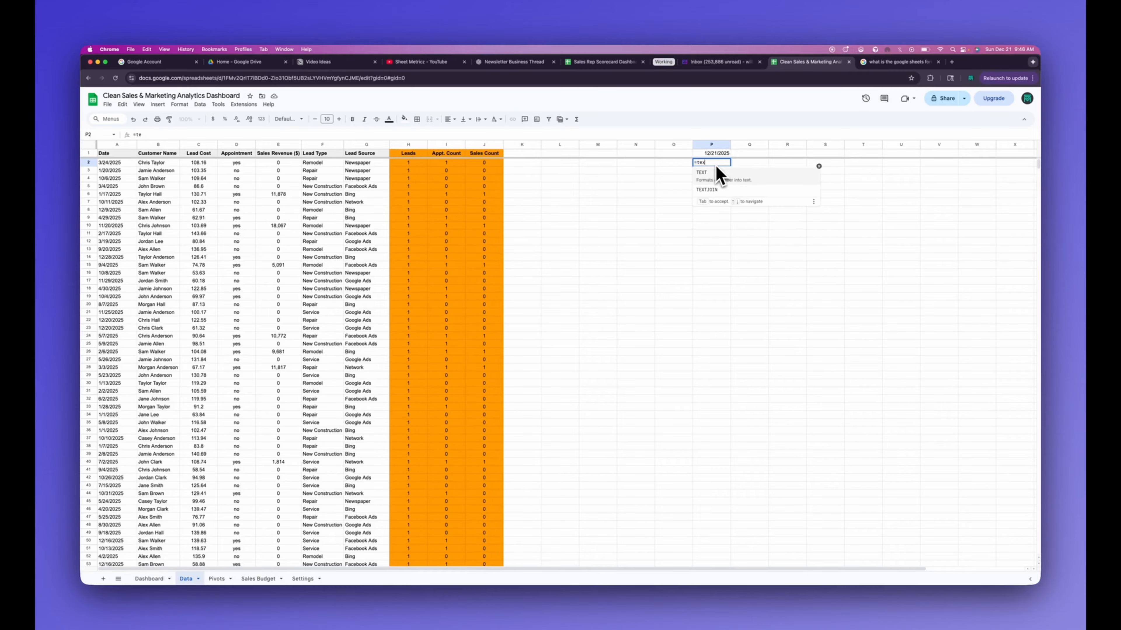
type("t(")
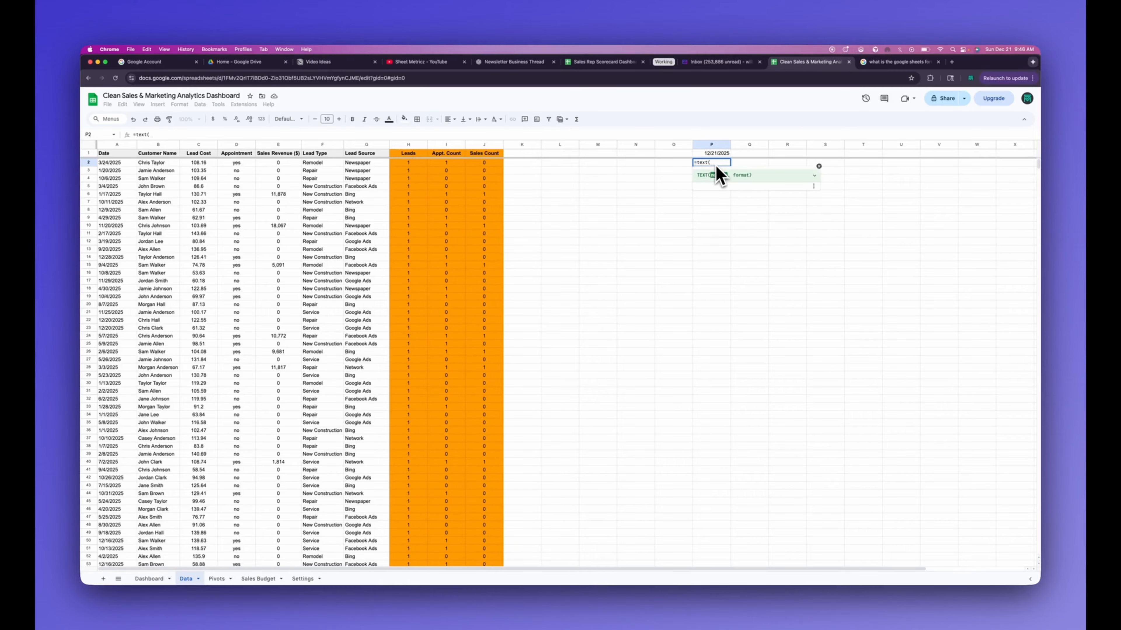
key("Up")
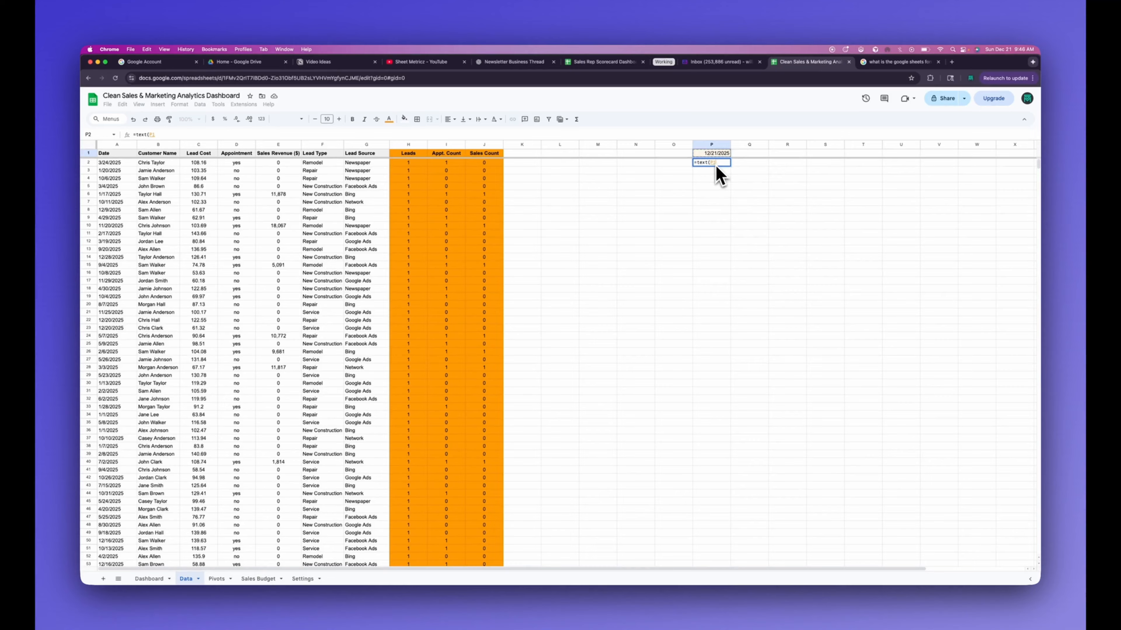
type(",")
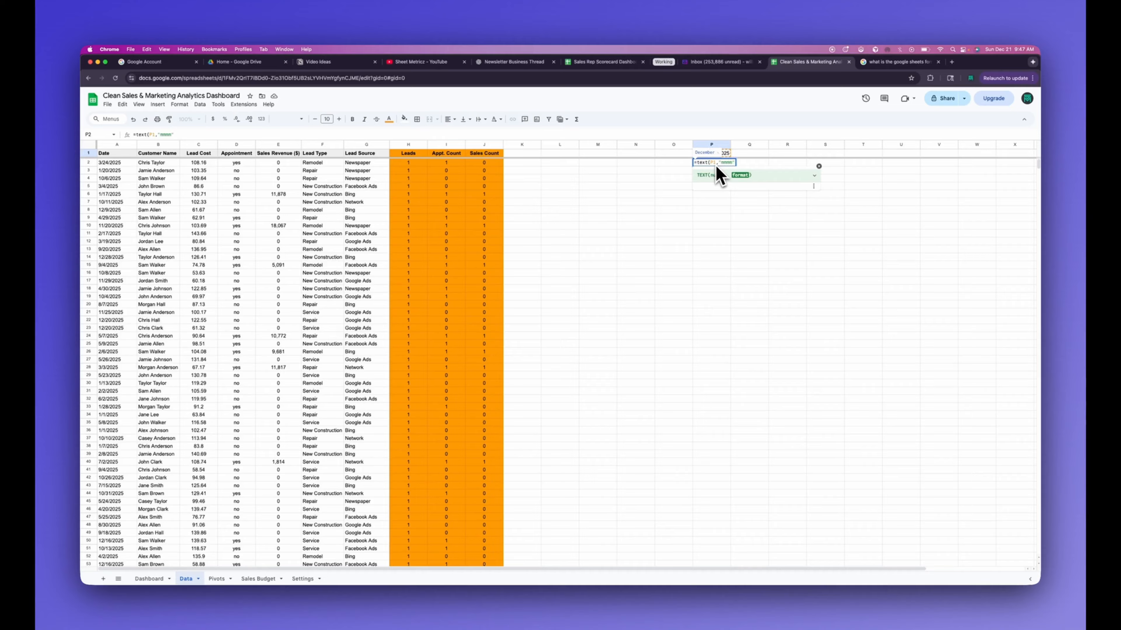
type("\"mmmm\"")
key("Return")
key("Up")
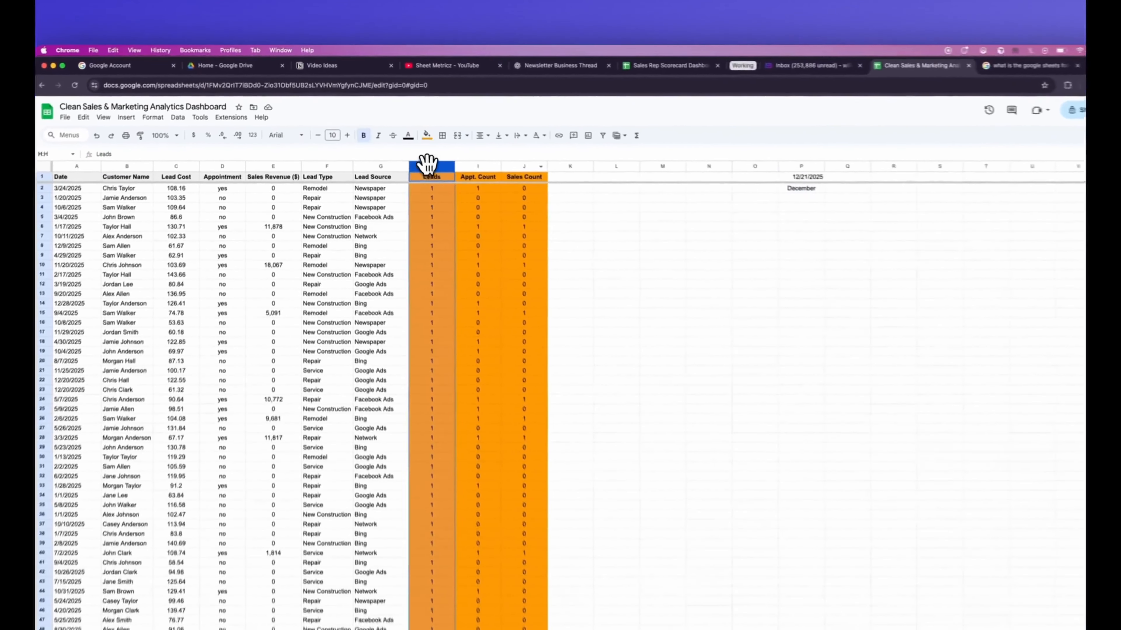
Step: Insert a column before the Leads column and give it a matching header reading "Month"
right_click(408, 144)
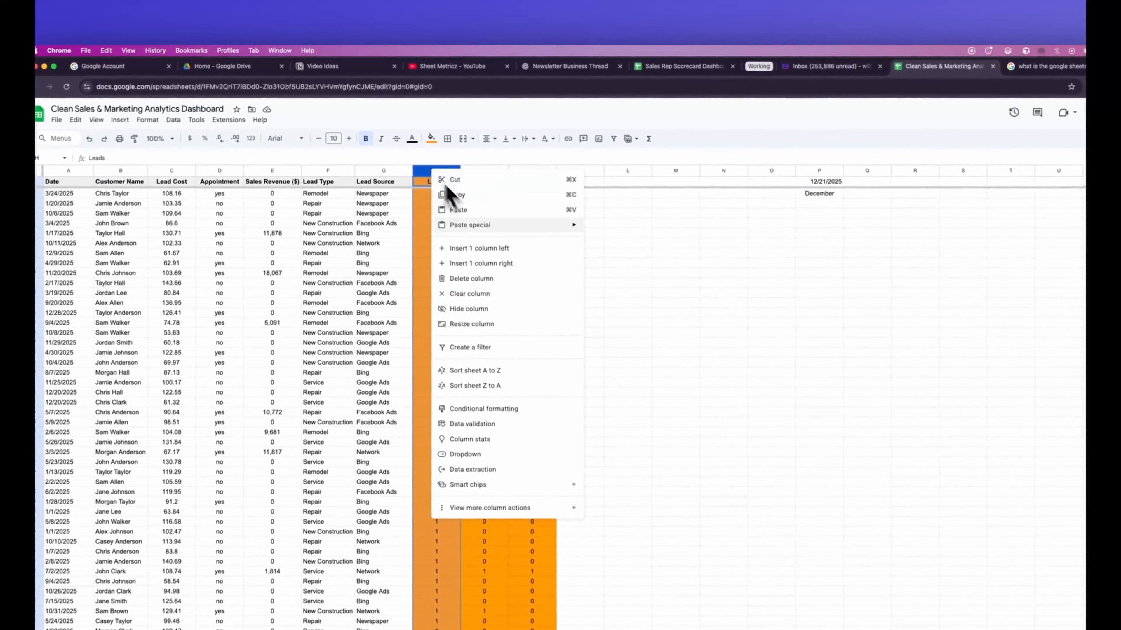
left_click(419, 207)
left_click(446, 183)
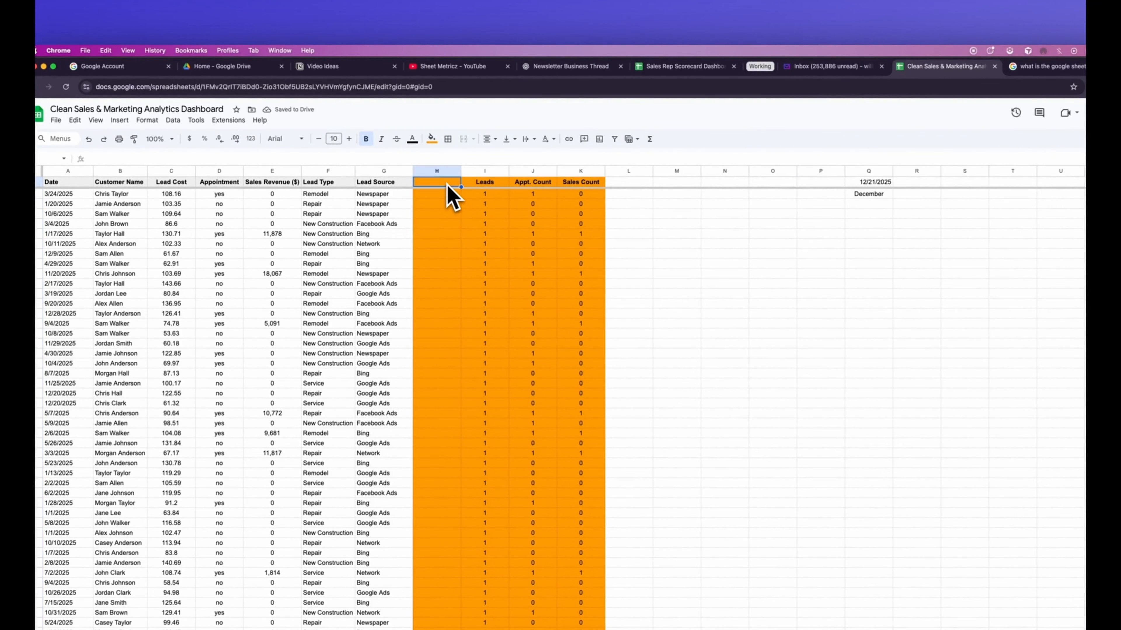
key("Right")
key("super+c")
key("Left")
key("super+v")
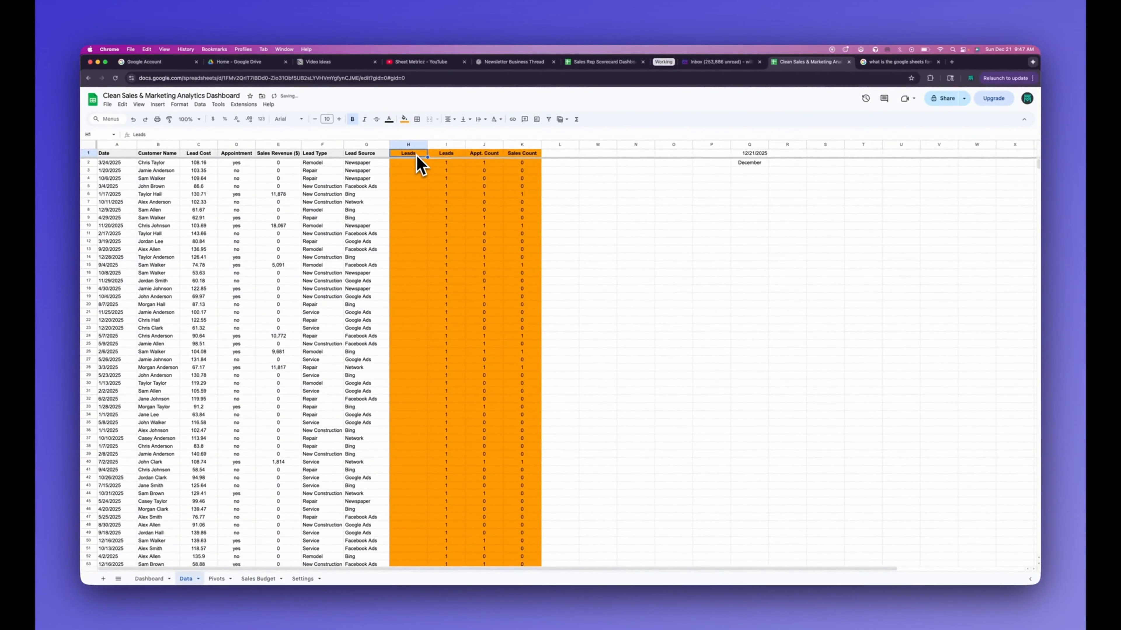
type("Month")
Step: Reuse the test cell's TEXT formula in H2 of the Month column, pointing it at the date in A2 with format "mmmm"
left_click(749, 163)
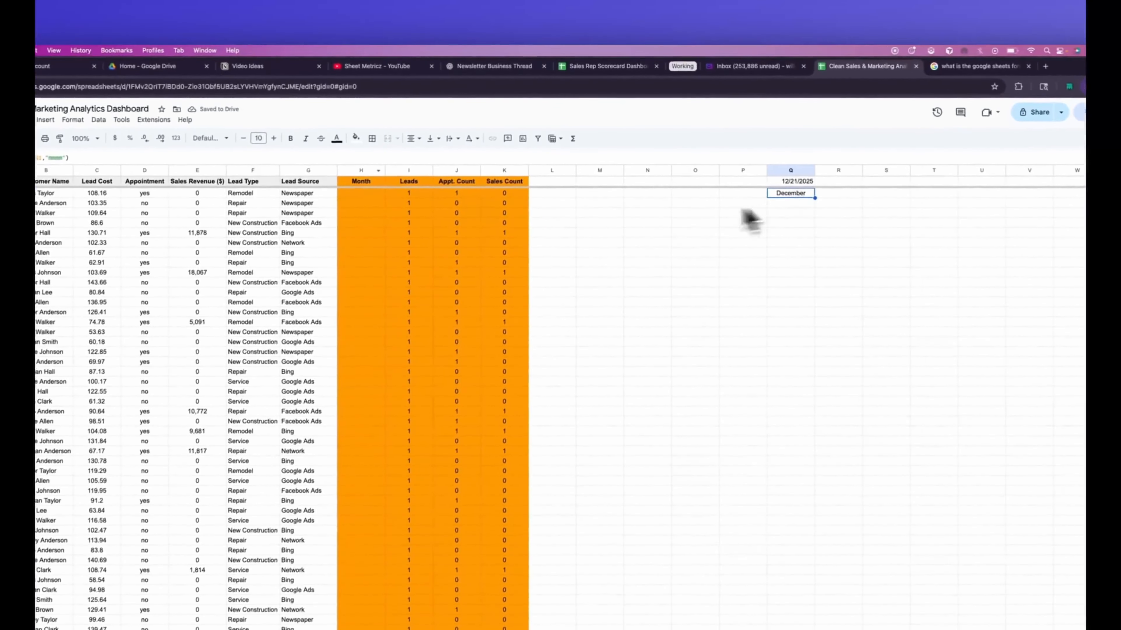
left_click(86, 158)
key("super+a")
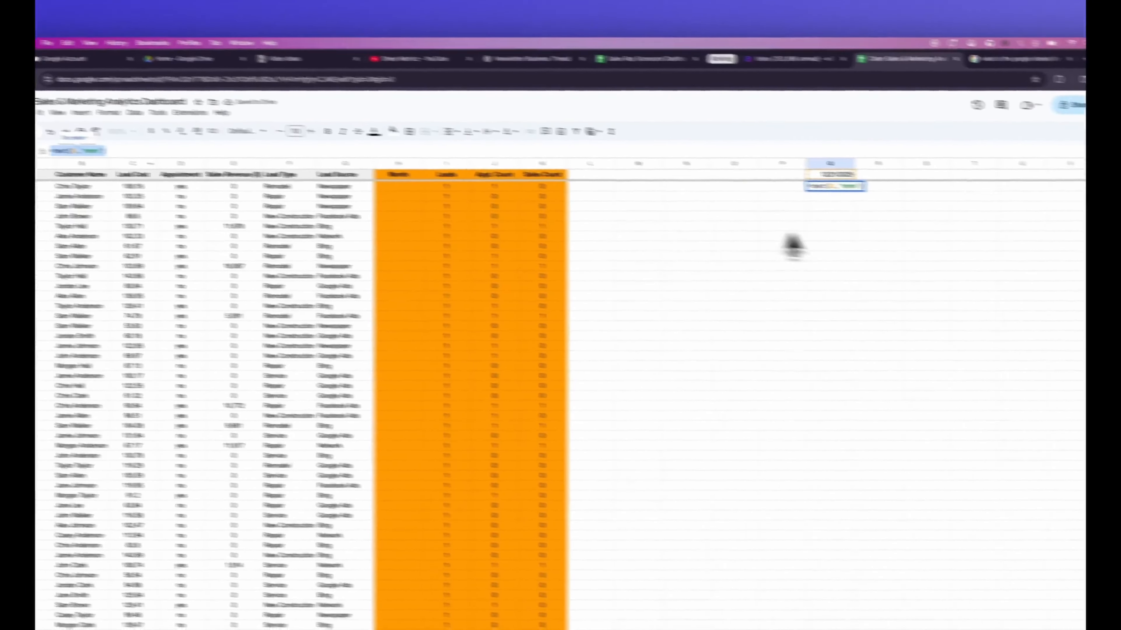
left_click(877, 237)
left_click(393, 187)
left_click(103, 150)
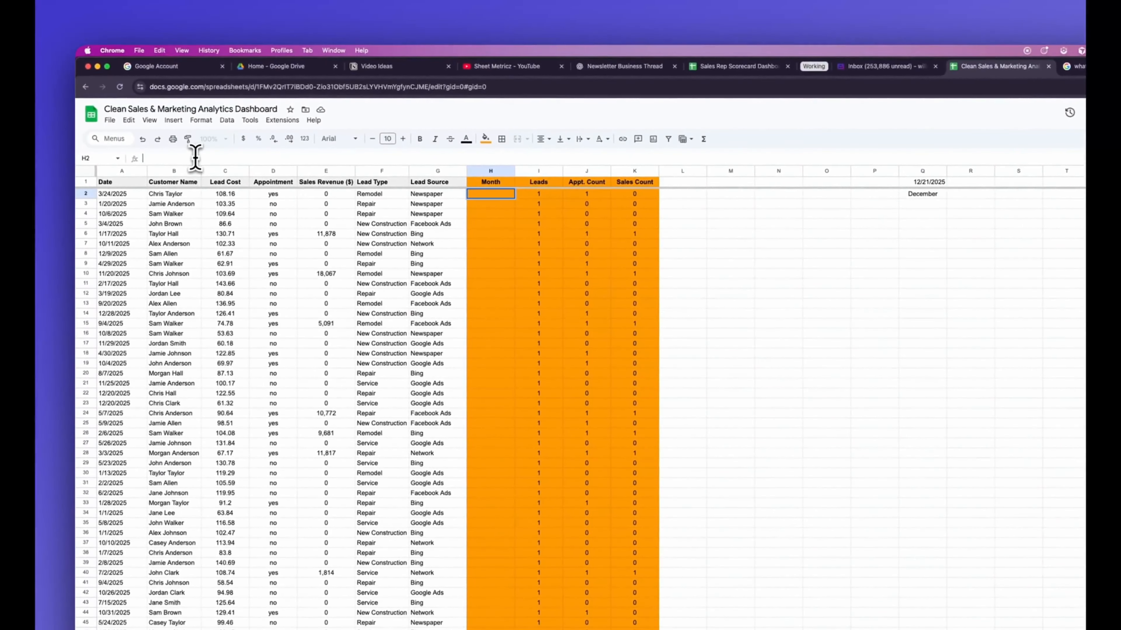
key("super+v")
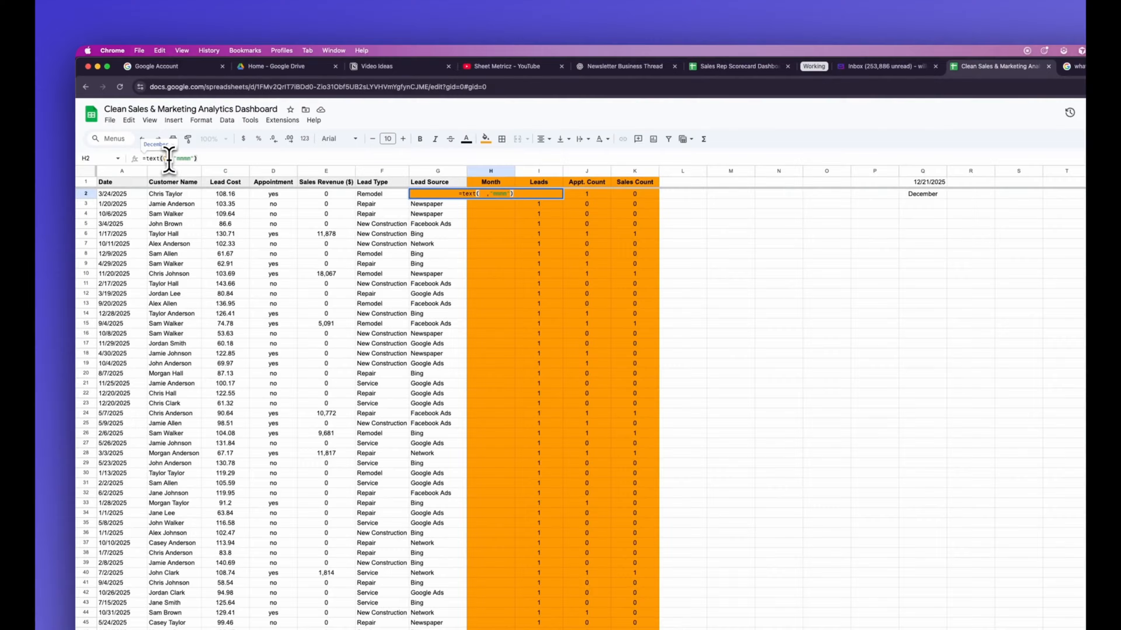
type("A")
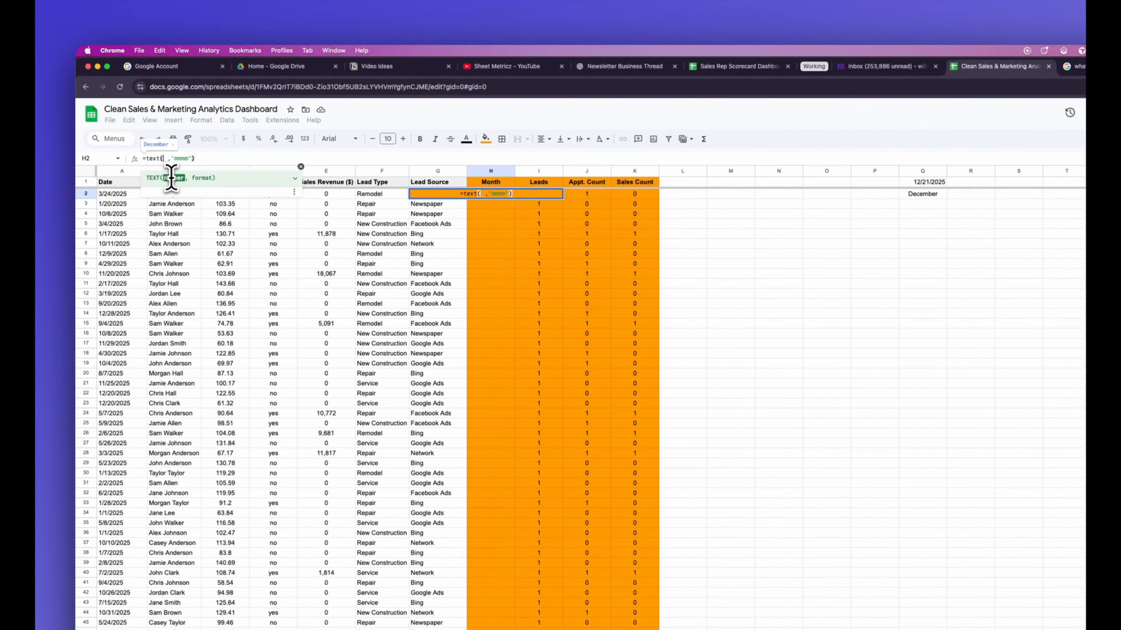
type("2")
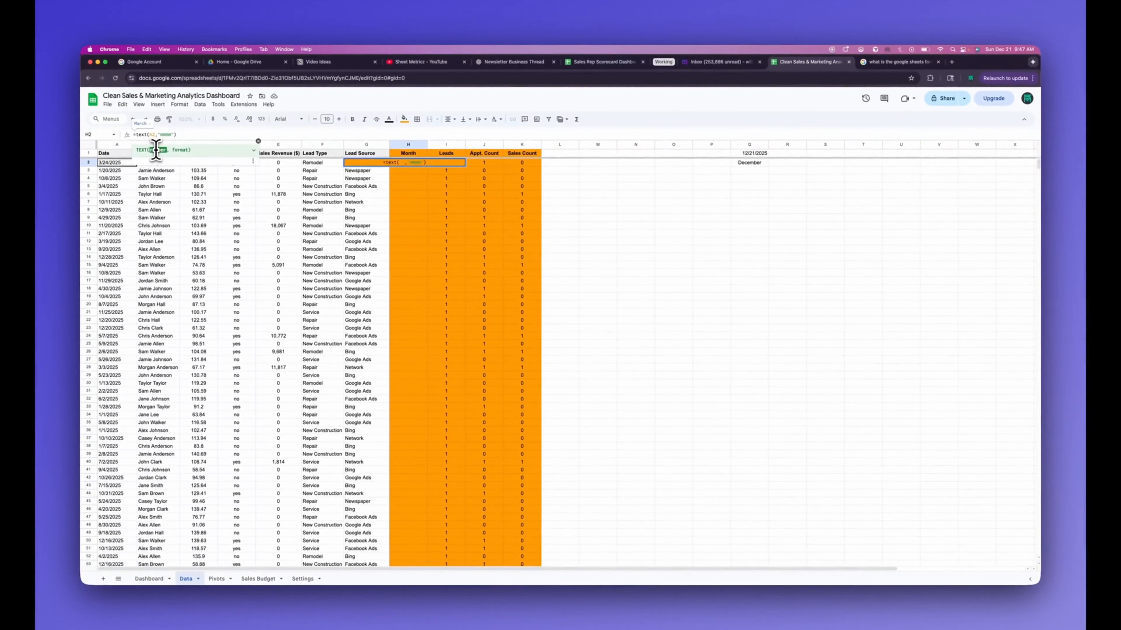
key("Return")
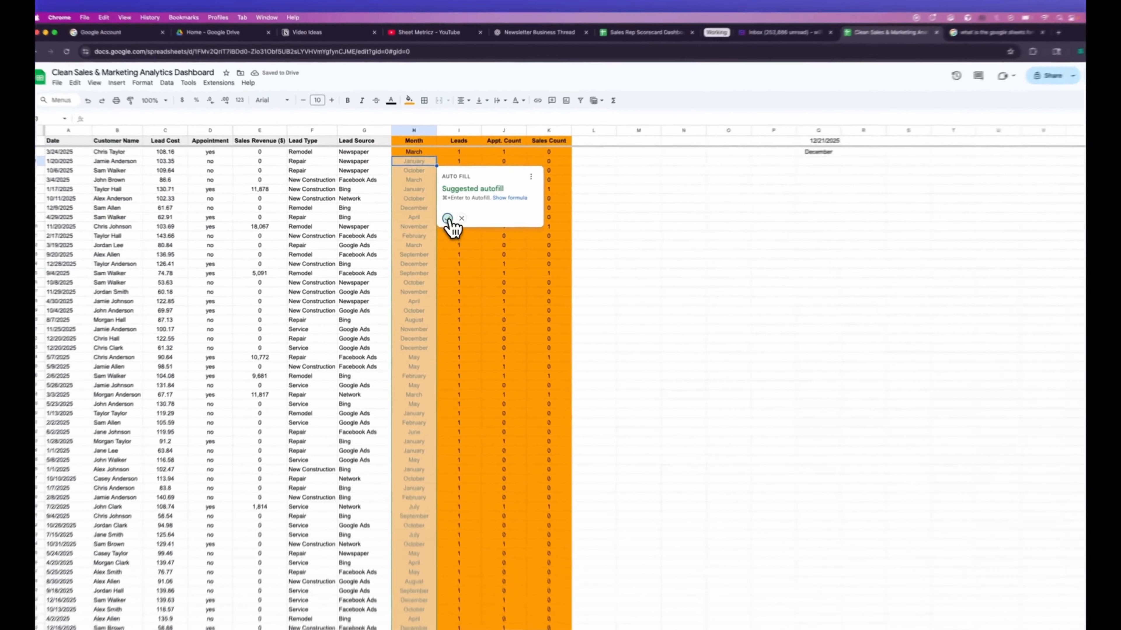
Step: Accept the suggested autofill to extend the month formula down the Month column, and check the filled rows
left_click(436, 218)
scroll(490, 318, "down", 10)
scroll(523, 357, "down", 20)
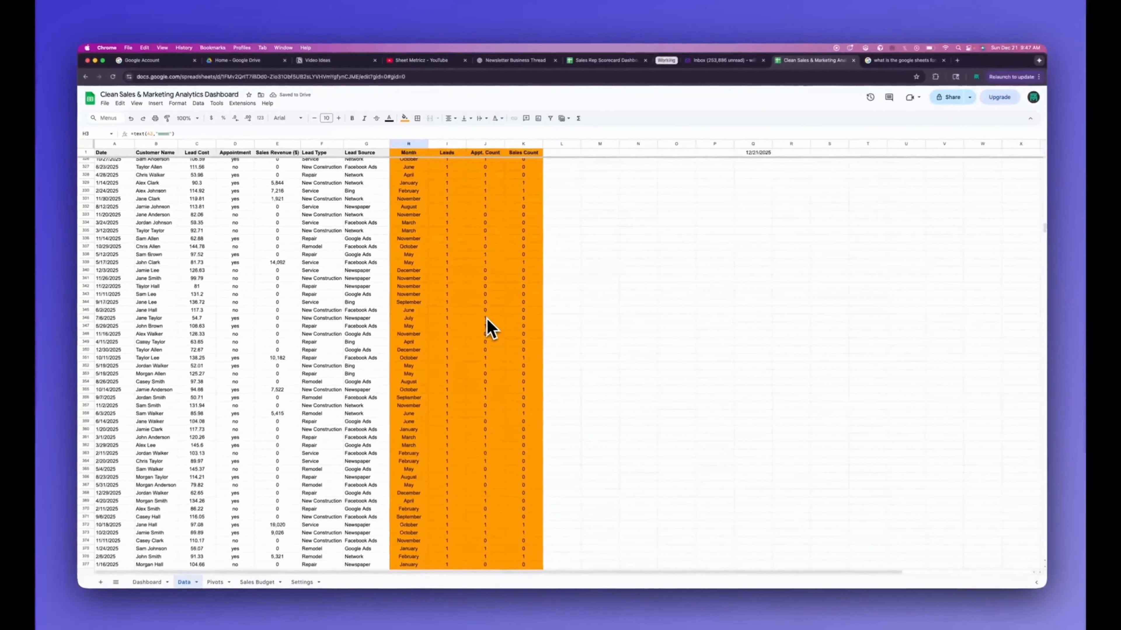
Step: Insert a blank column between the Month and Leads columns on the Data sheet
scroll(491, 329, "up", 20)
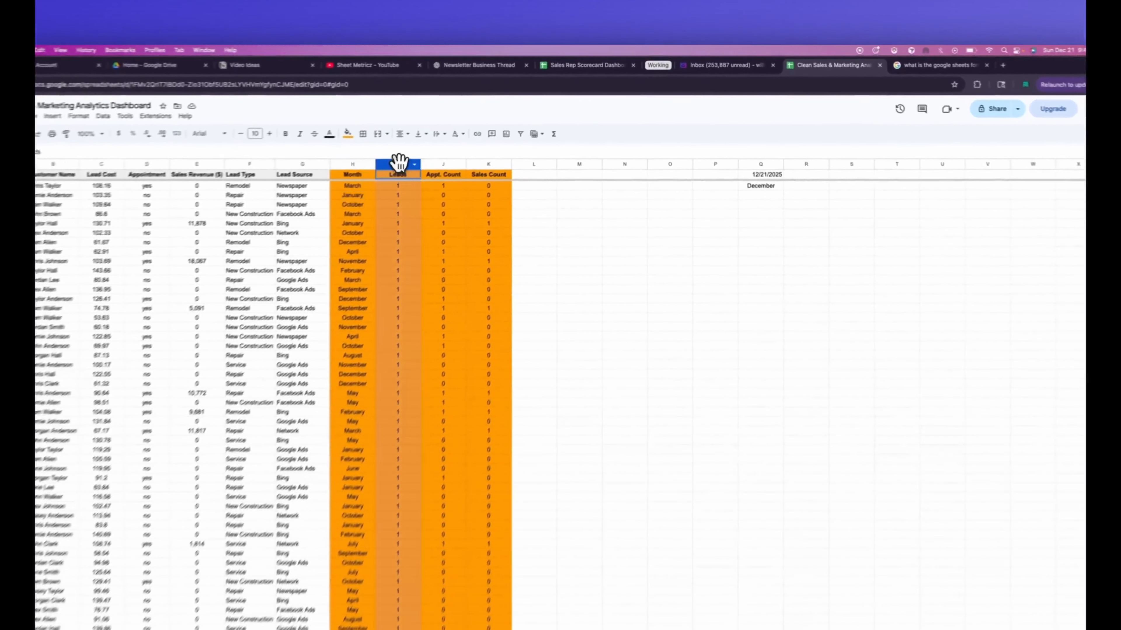
right_click(446, 144)
left_click(432, 250)
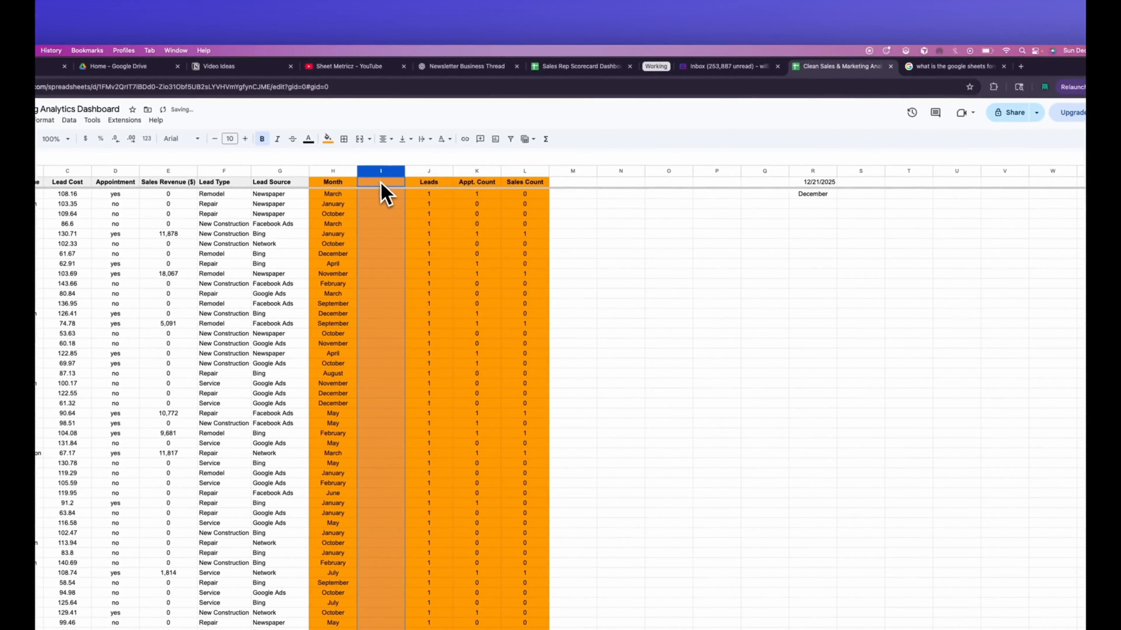
Step: In Q2, enter a TEXT(DATE(YEAR(),MONTH()-1,1),"mmmm") formula that returns the previous month's name from the date in R1
left_click(757, 194)
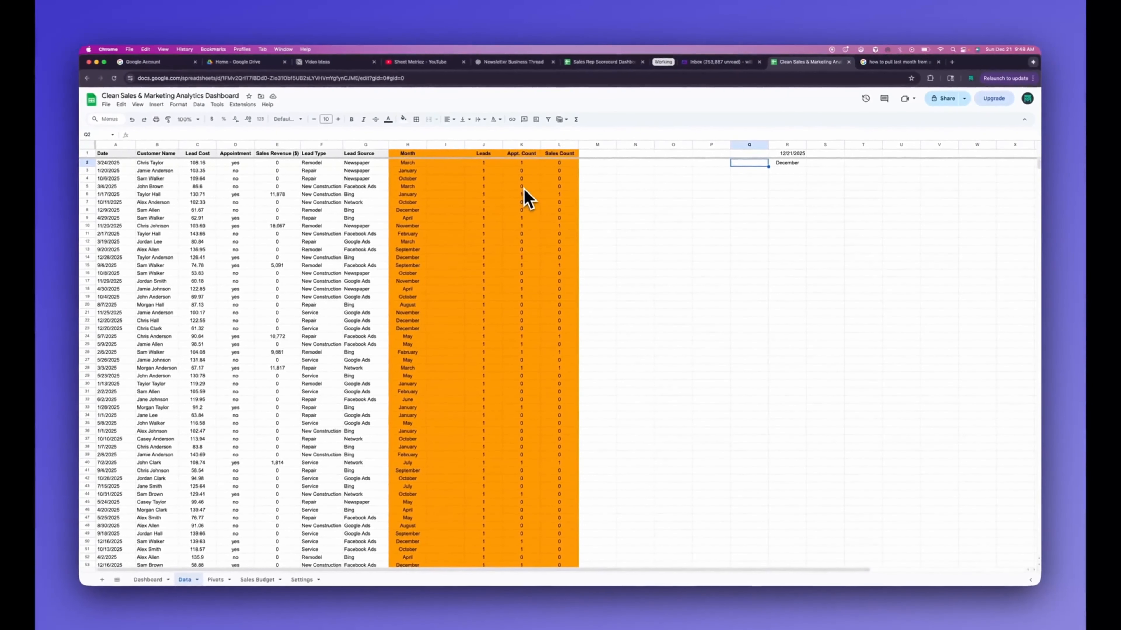
left_click(253, 135)
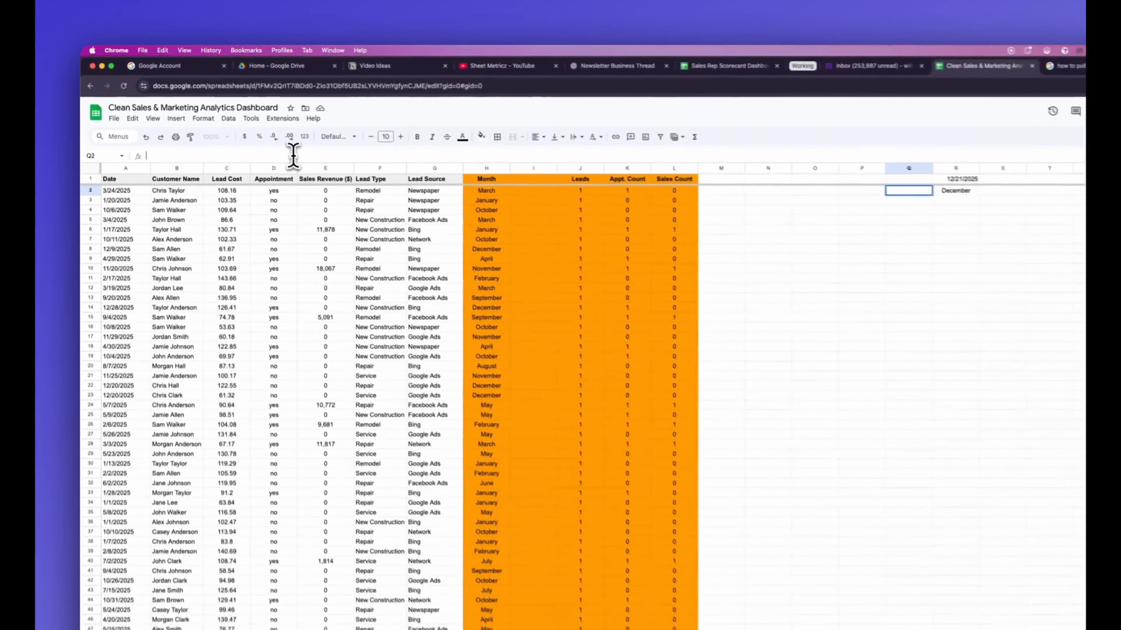
type("=TEXT(DATE(YEAR(A1),MONTH(A1)-1,1),\"mmmm\")")
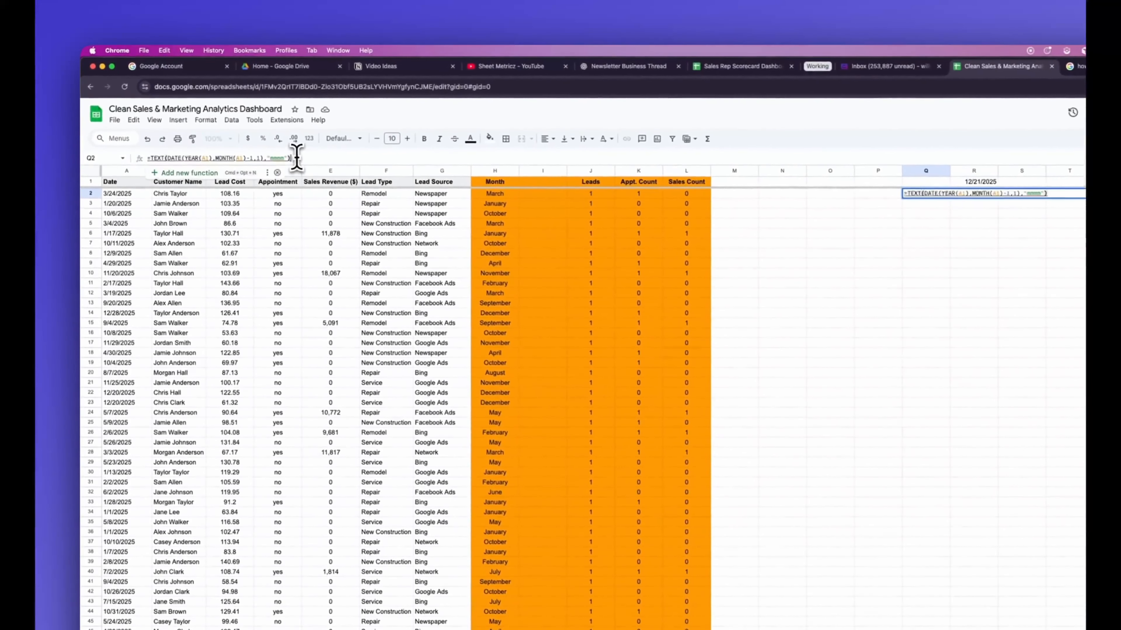
left_click(207, 158)
key("BackSpace")
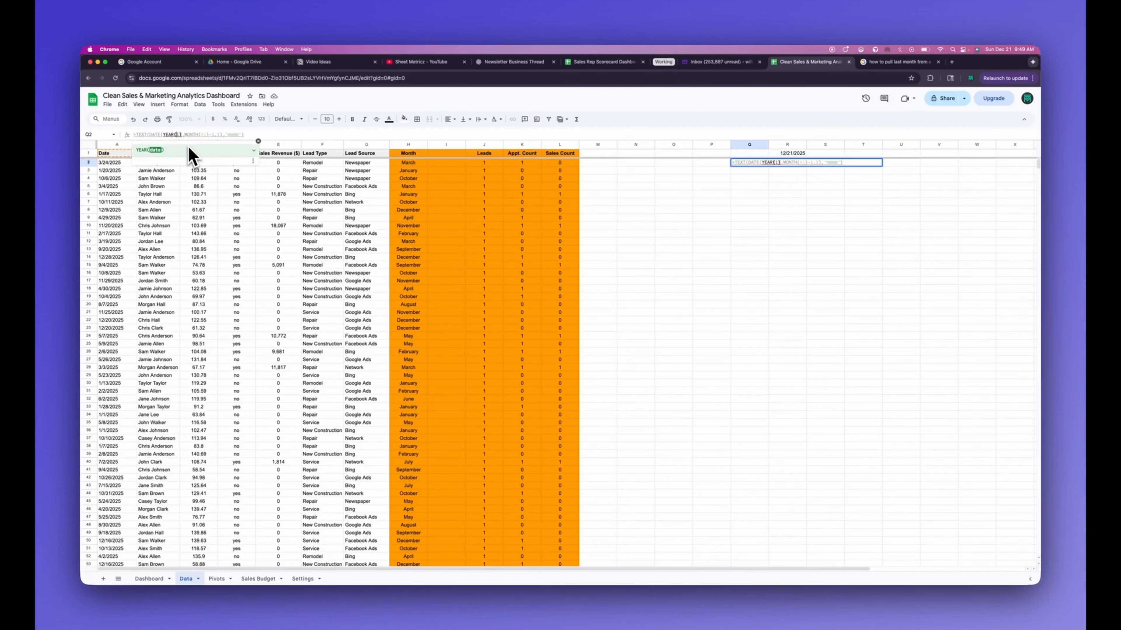
key("Return")
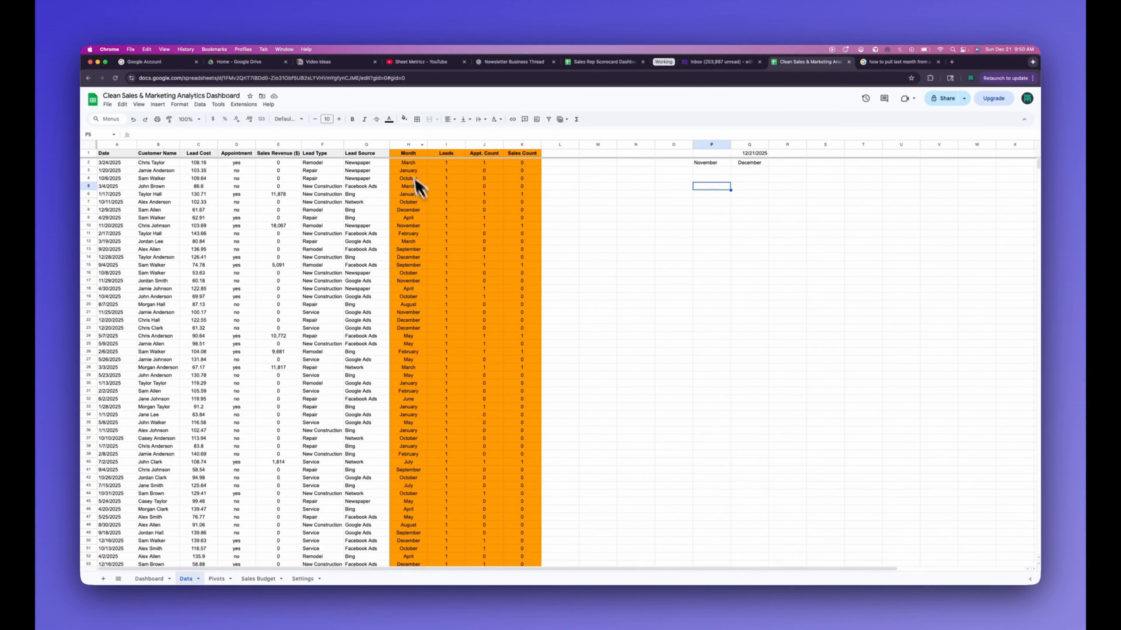
Step: Replace the Current Month value on the Dashboard with a SUMIF over Data!H:H, using Data!Q2 as criterion and Data!E:E as sum range
left_click(149, 579)
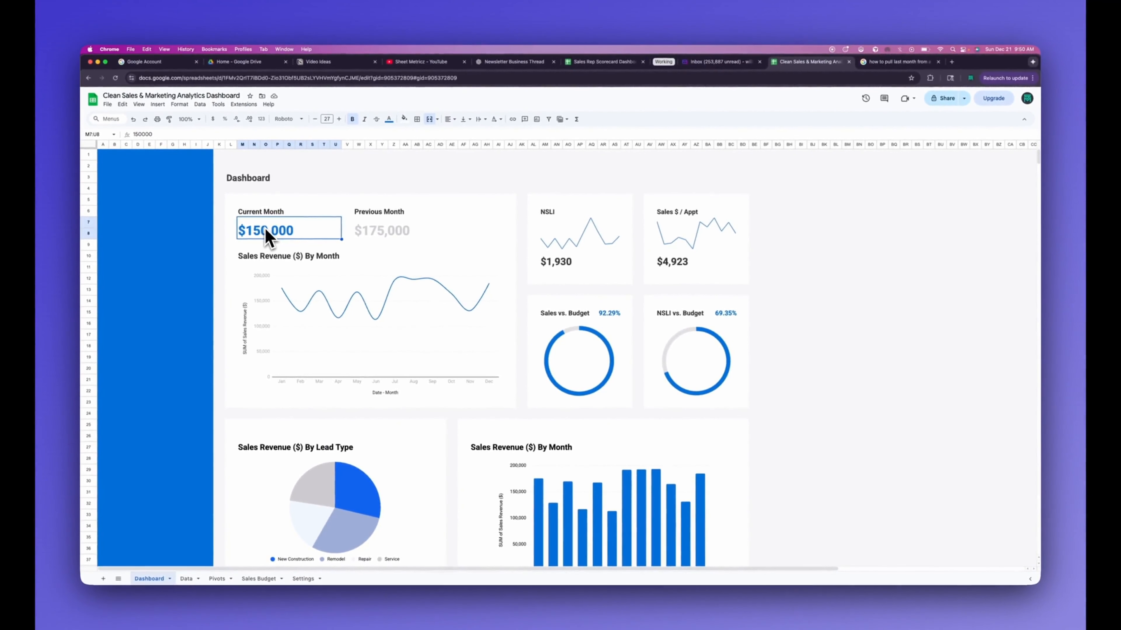
type("=sumif(")
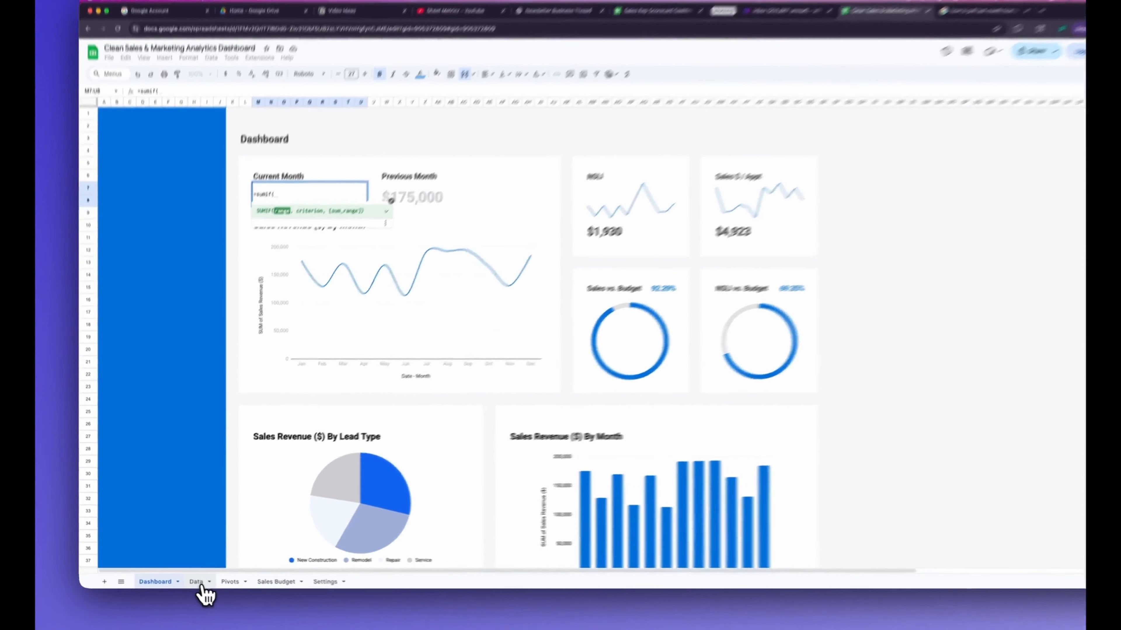
left_click(187, 579)
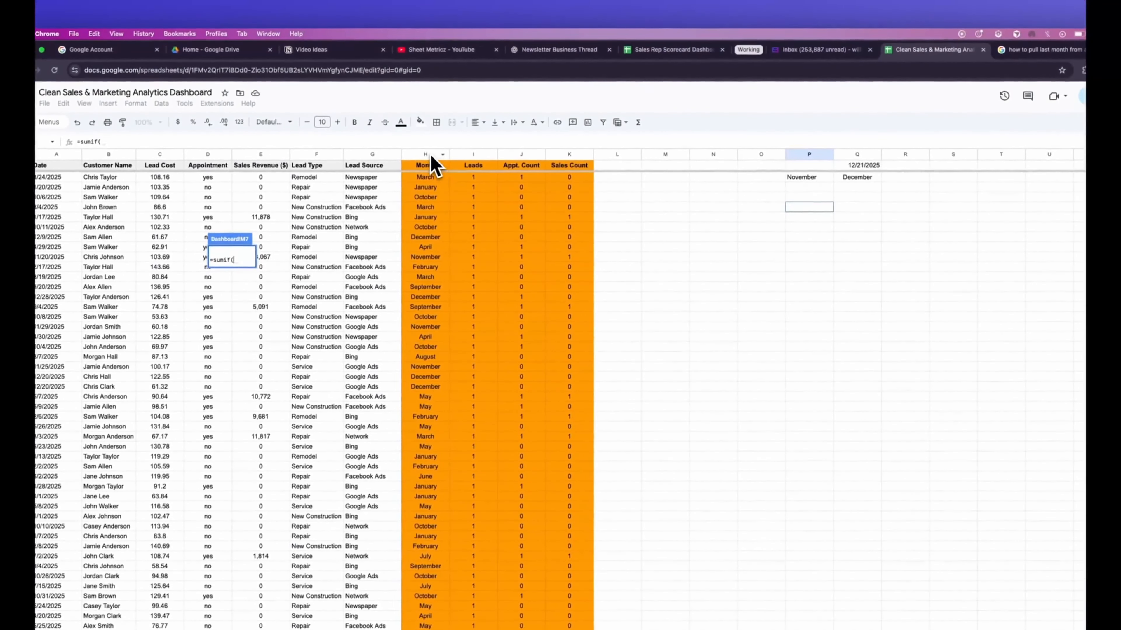
left_click(456, 108)
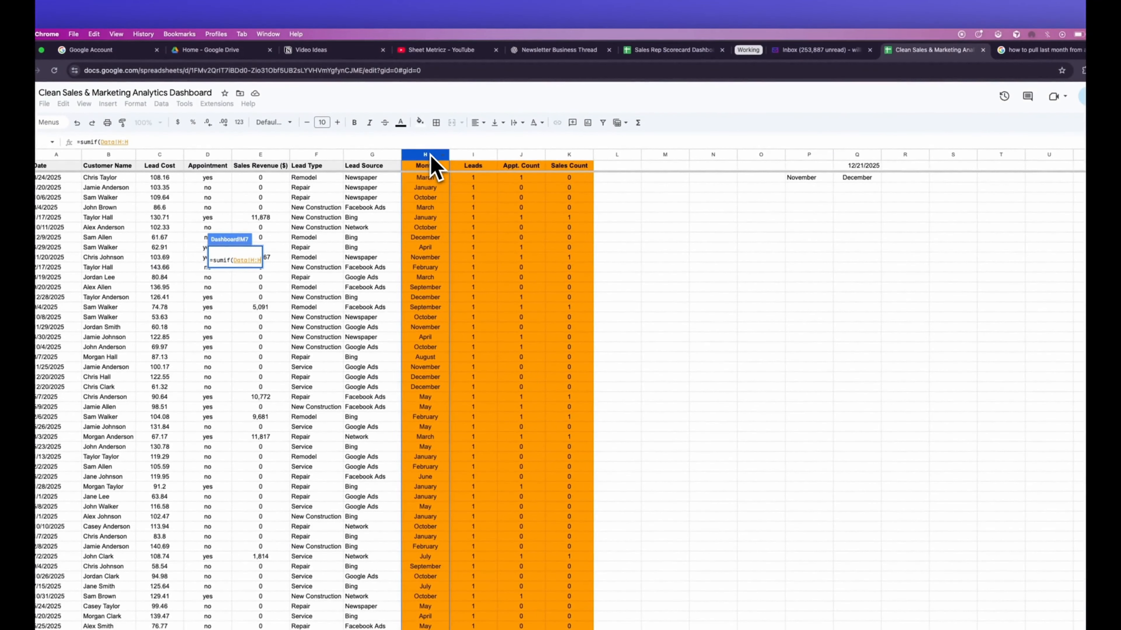
type(",")
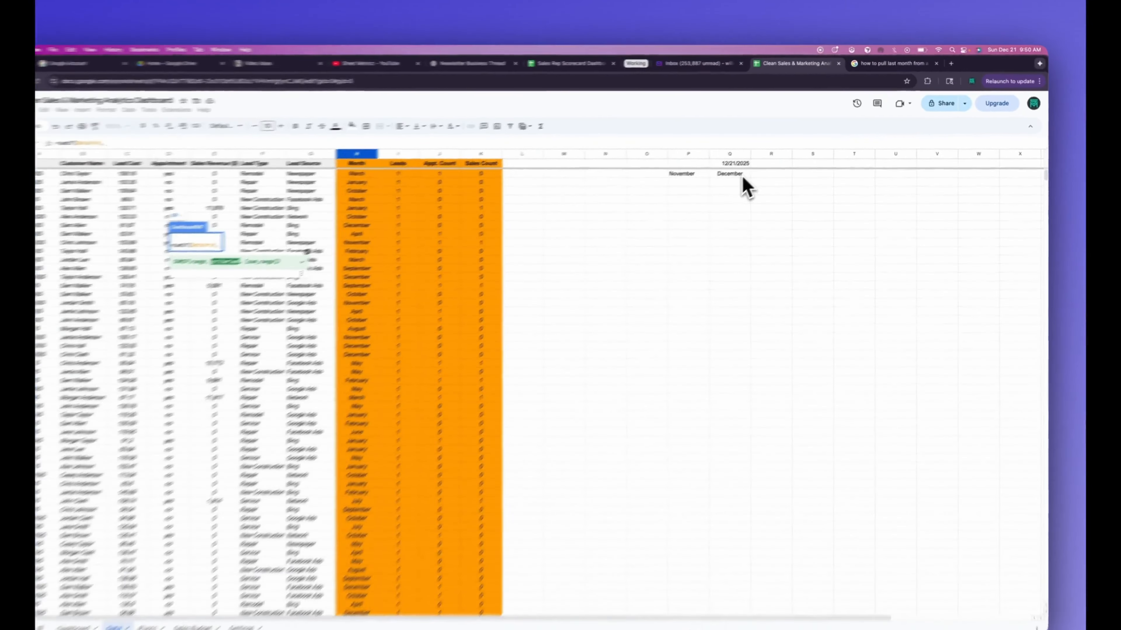
left_click(760, 166)
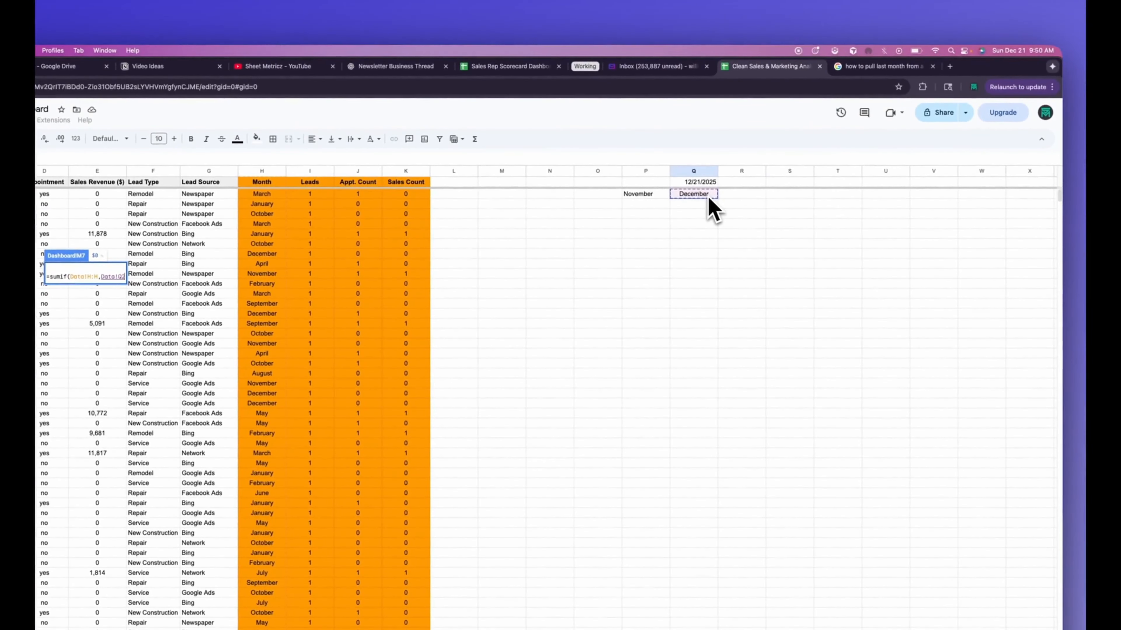
type(",")
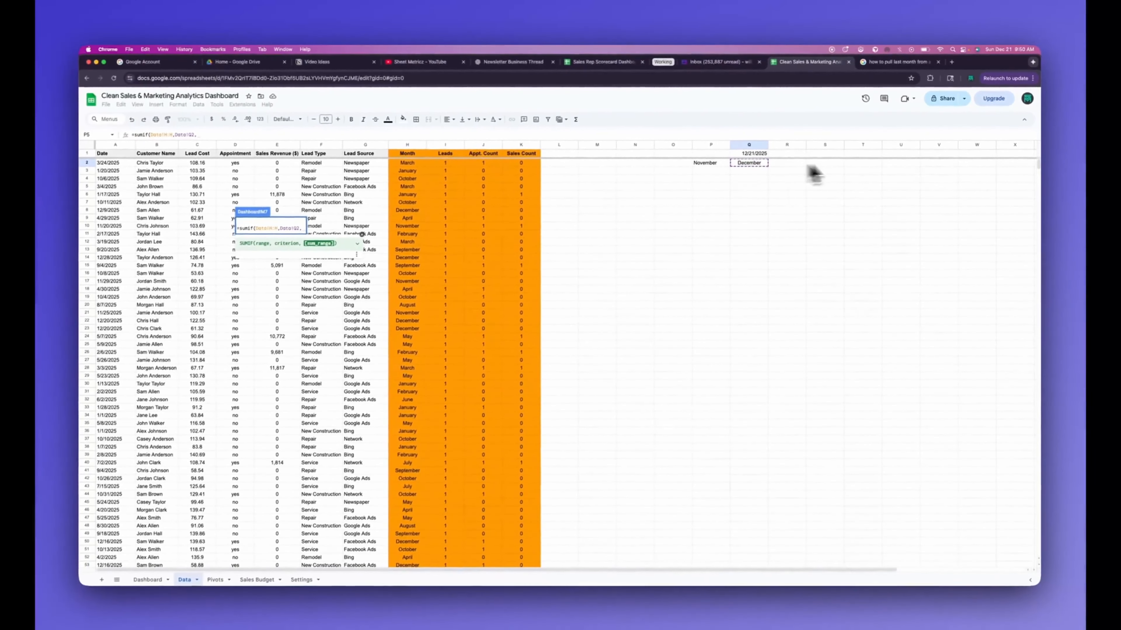
left_click(286, 145)
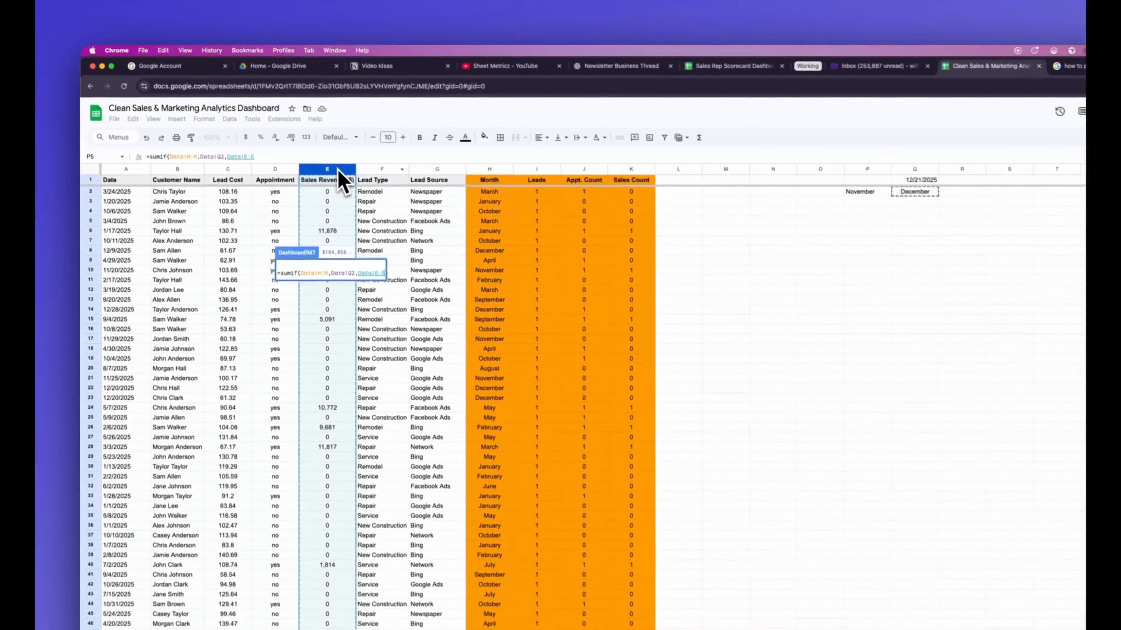
type(")")
key("Return")
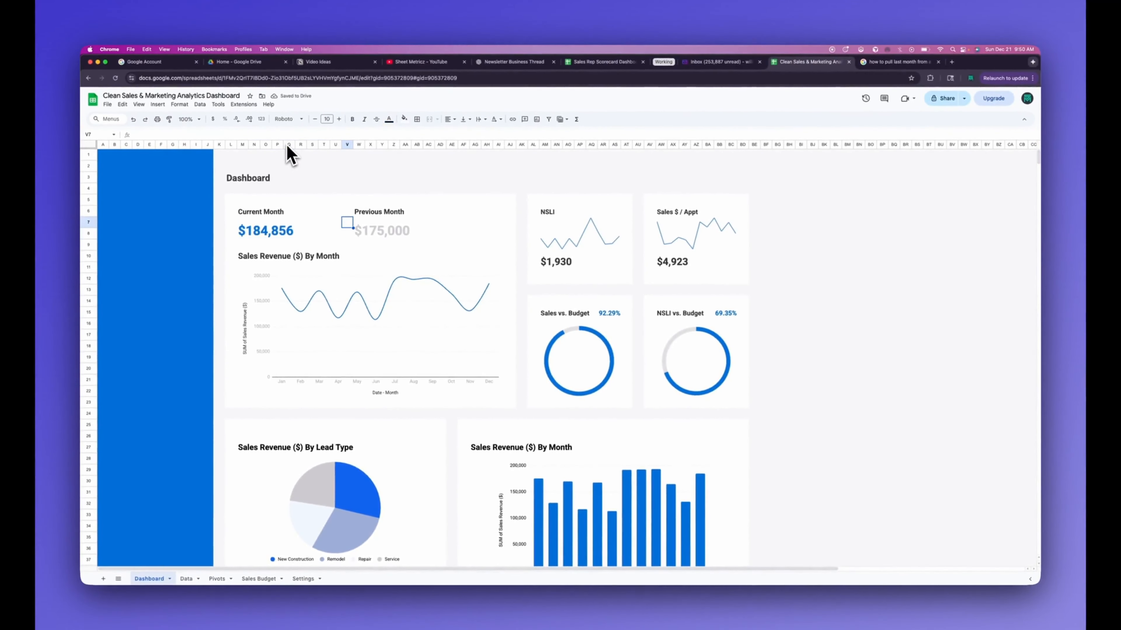
Step: Replace the Previous Month value with a SUMIF over Data!H:H, using Data!P2 as criterion and Data!E:E as sum range
key("Right")
type("=sumif")
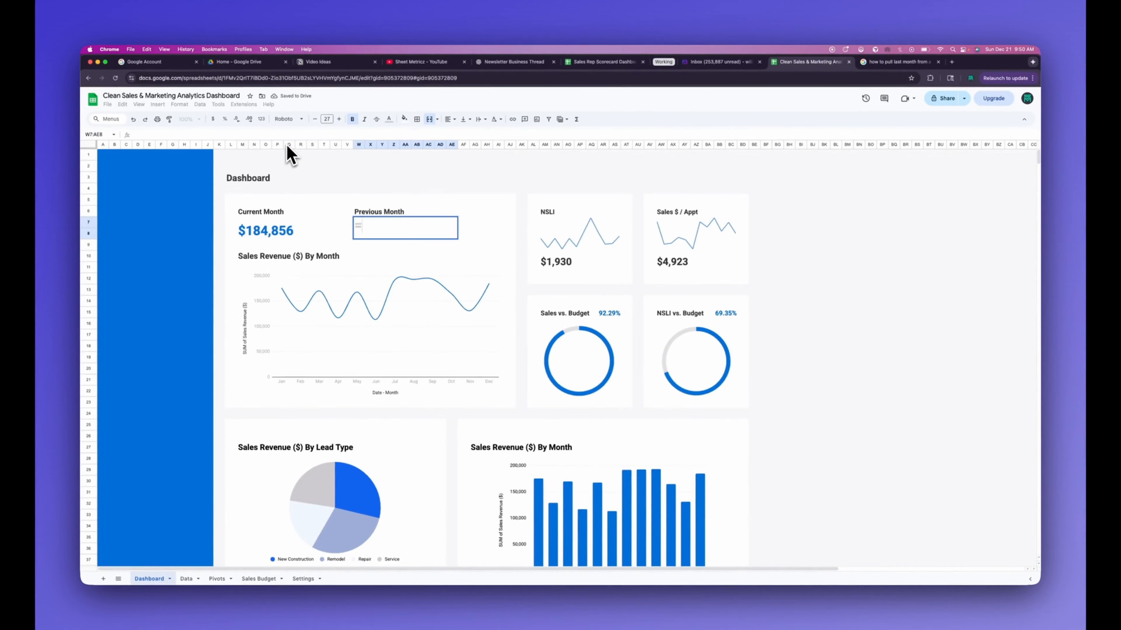
type("(")
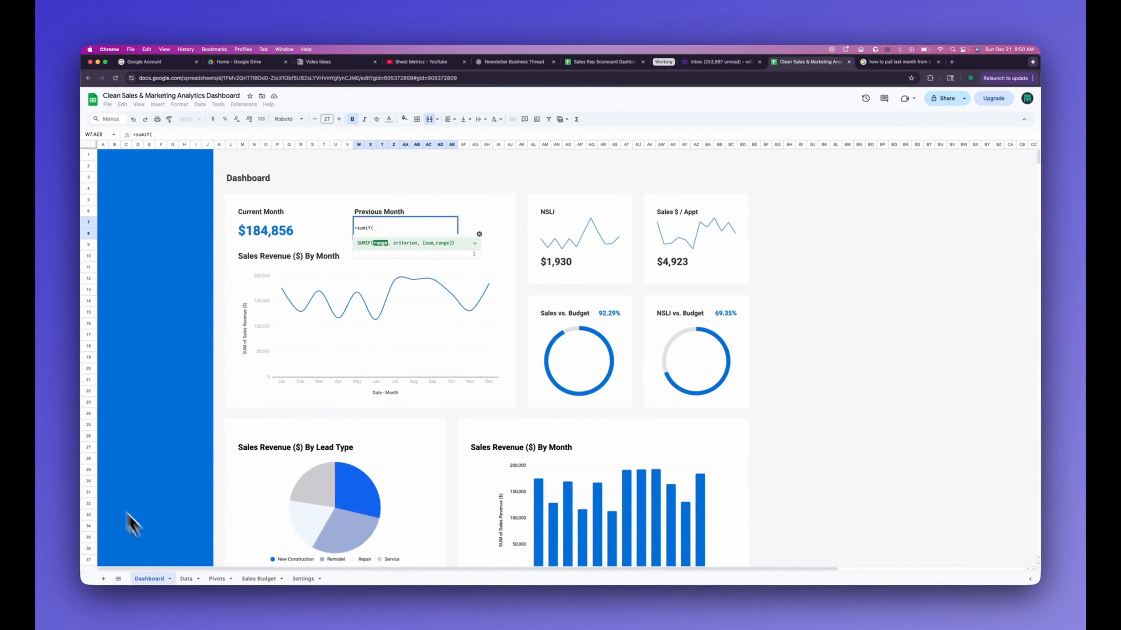
left_click(186, 578)
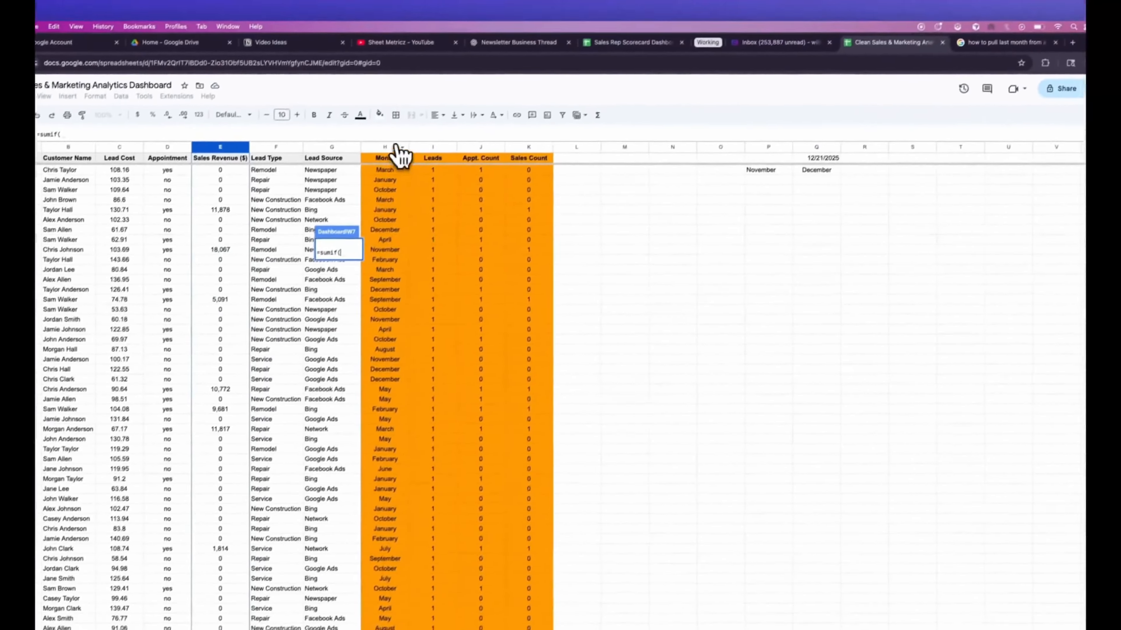
left_click(394, 147)
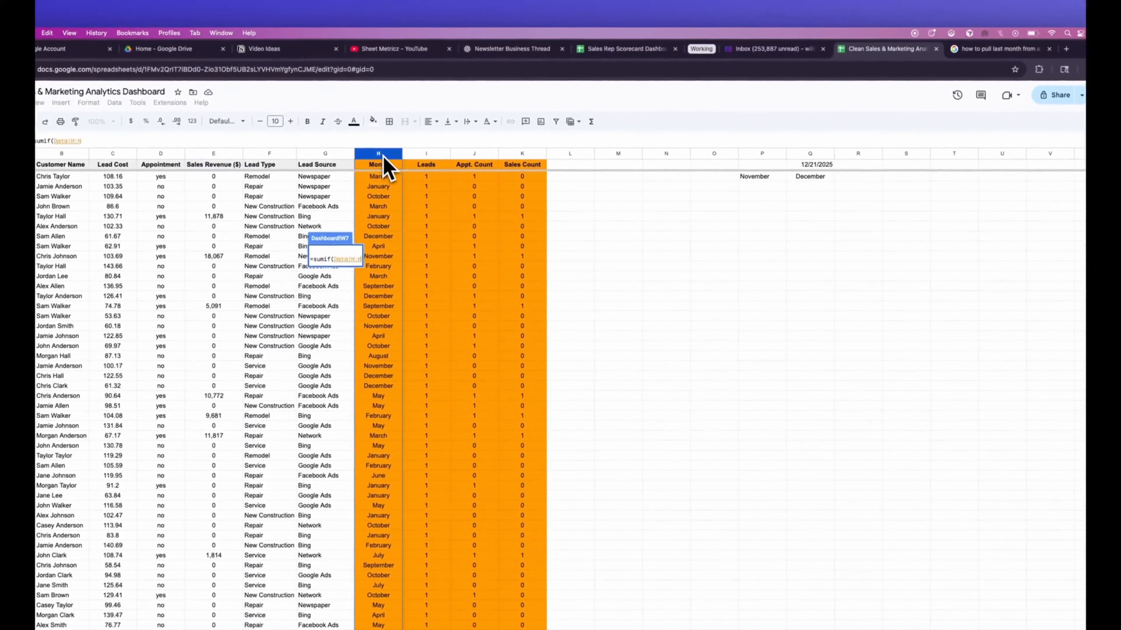
type(",")
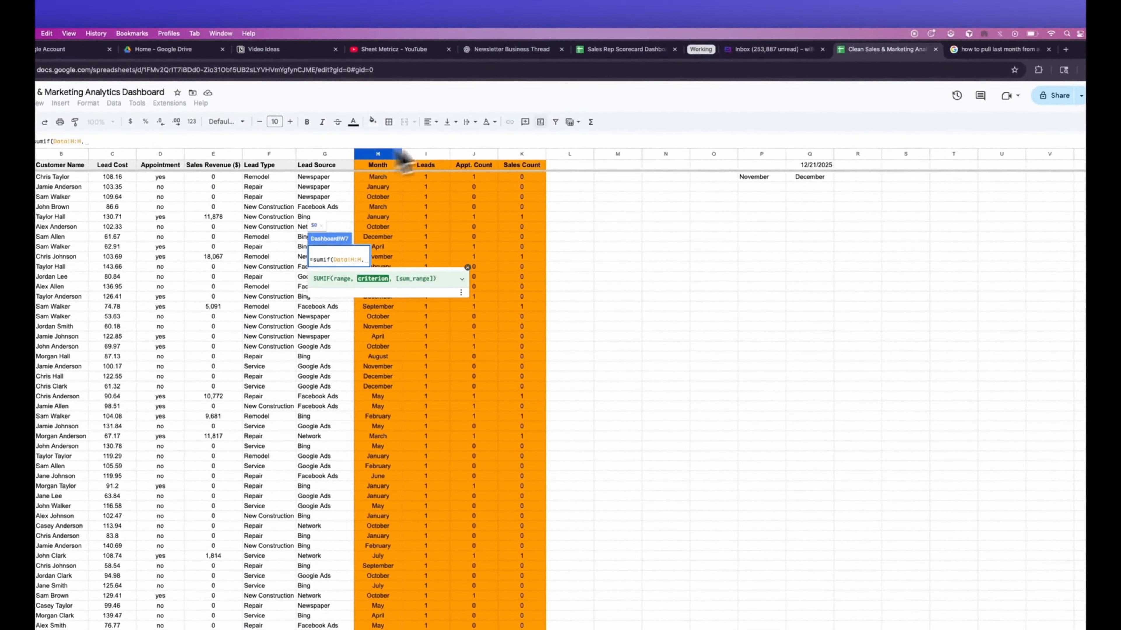
left_click(755, 178)
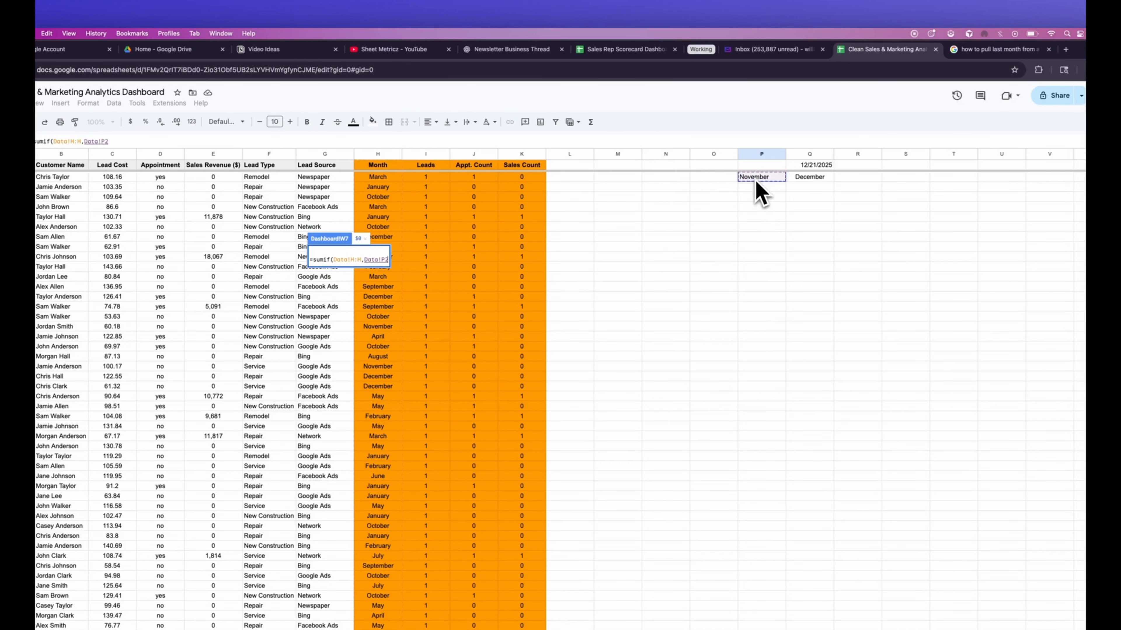
type(",")
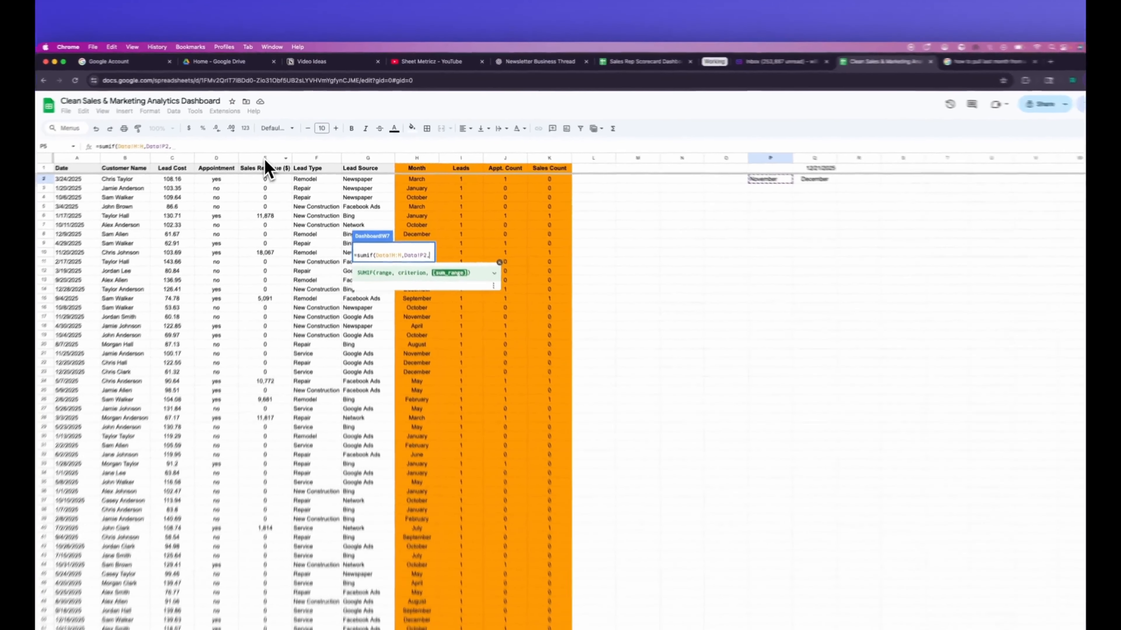
left_click(278, 145)
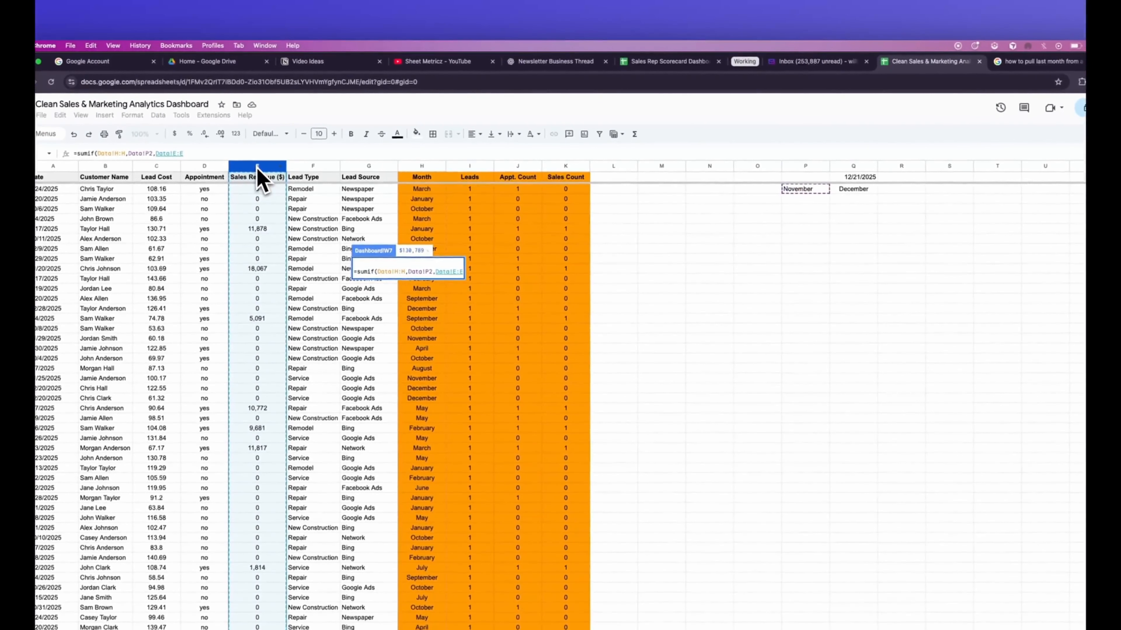
key("Return")
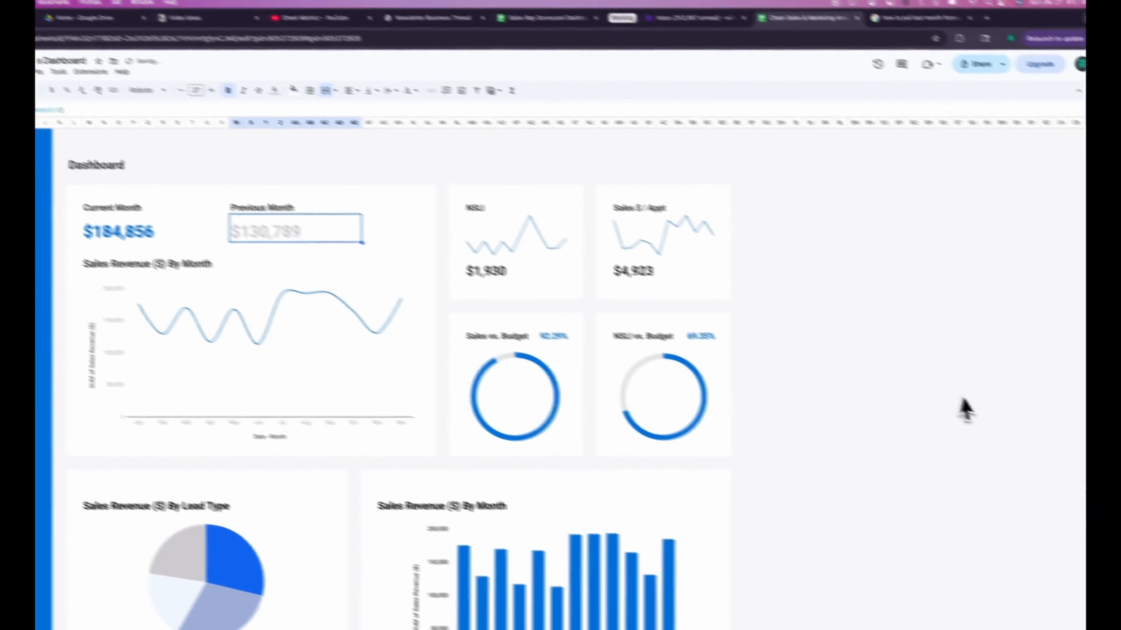
left_click(971, 393)
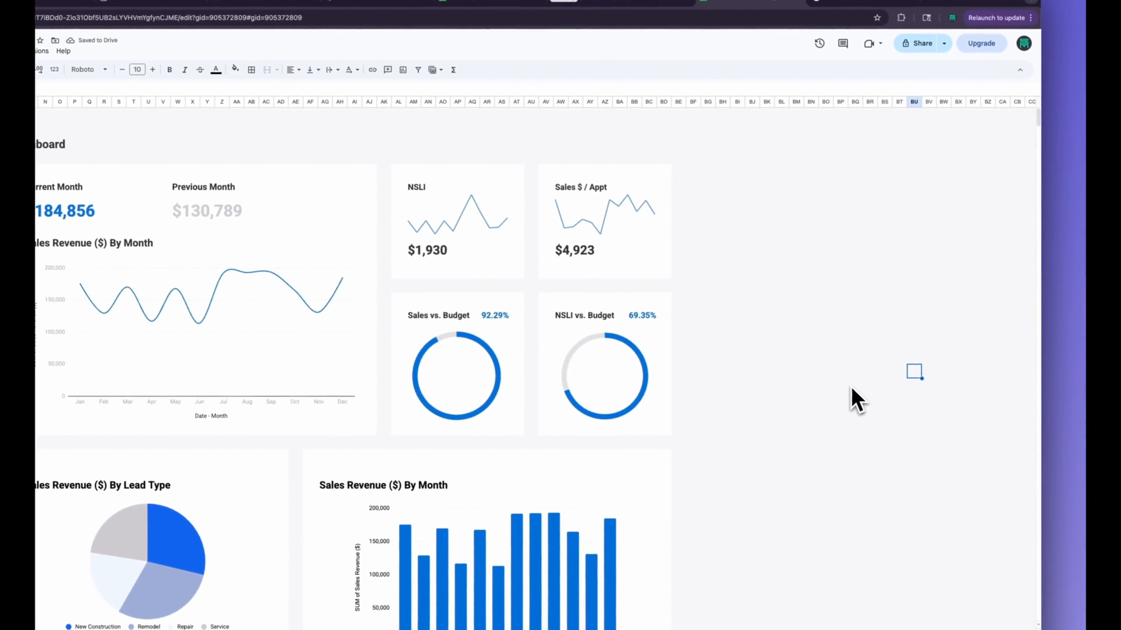
left_click(840, 384)
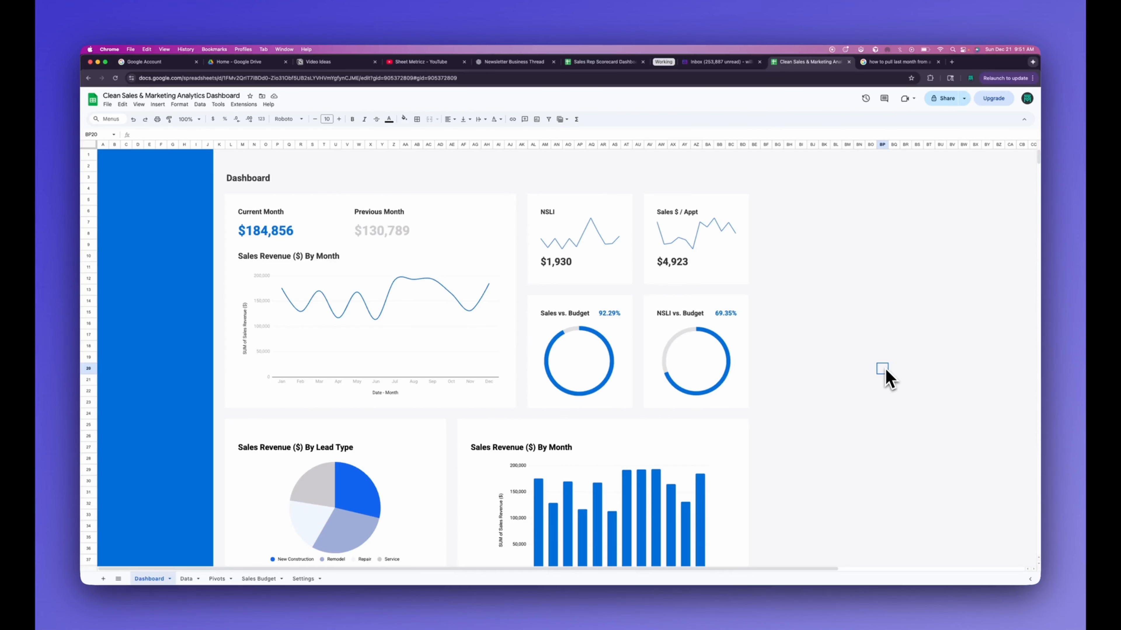
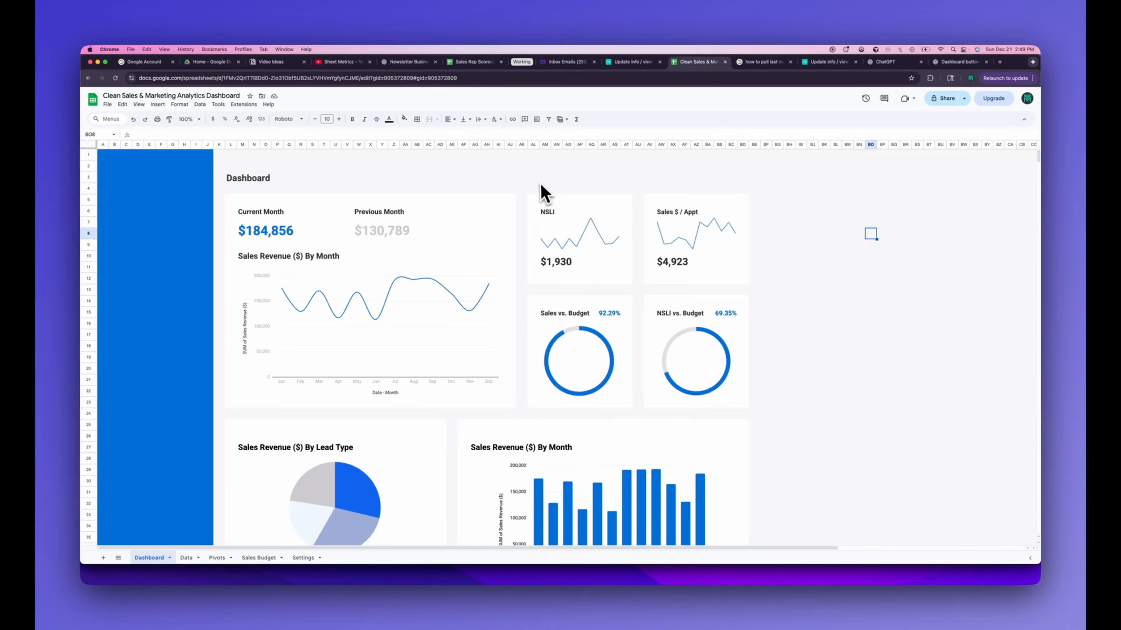
Step: Merge cells AM2:AS3 above the NSLI card and fill the merged cell with the dashboard's custom blue
left_click_drag(544, 169, 618, 179)
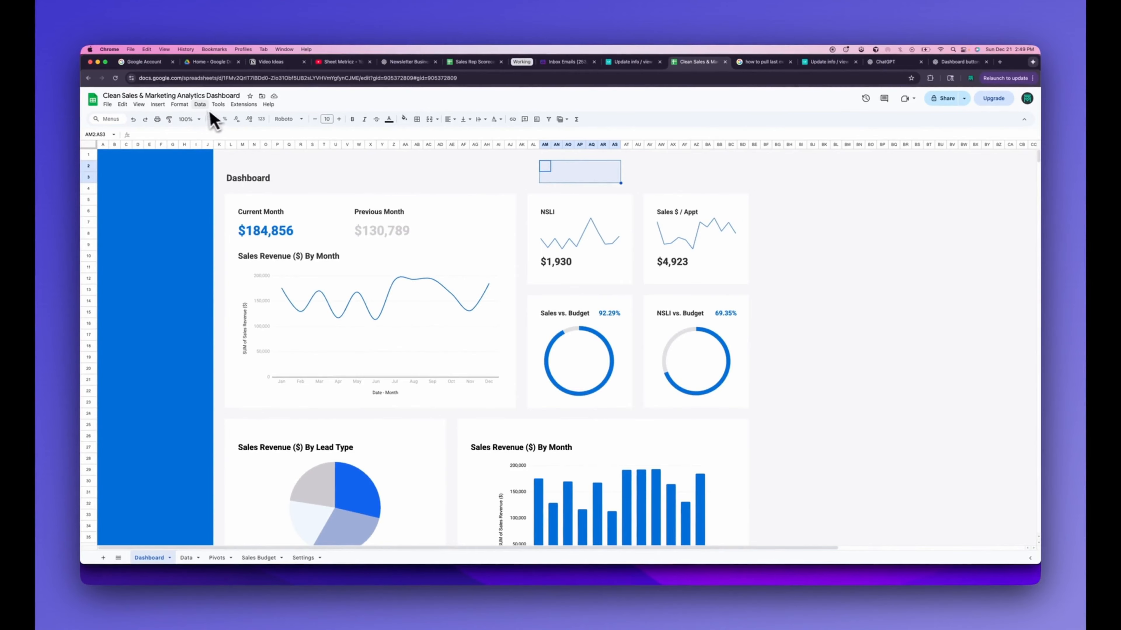
left_click(179, 104)
mouse_move(203, 226)
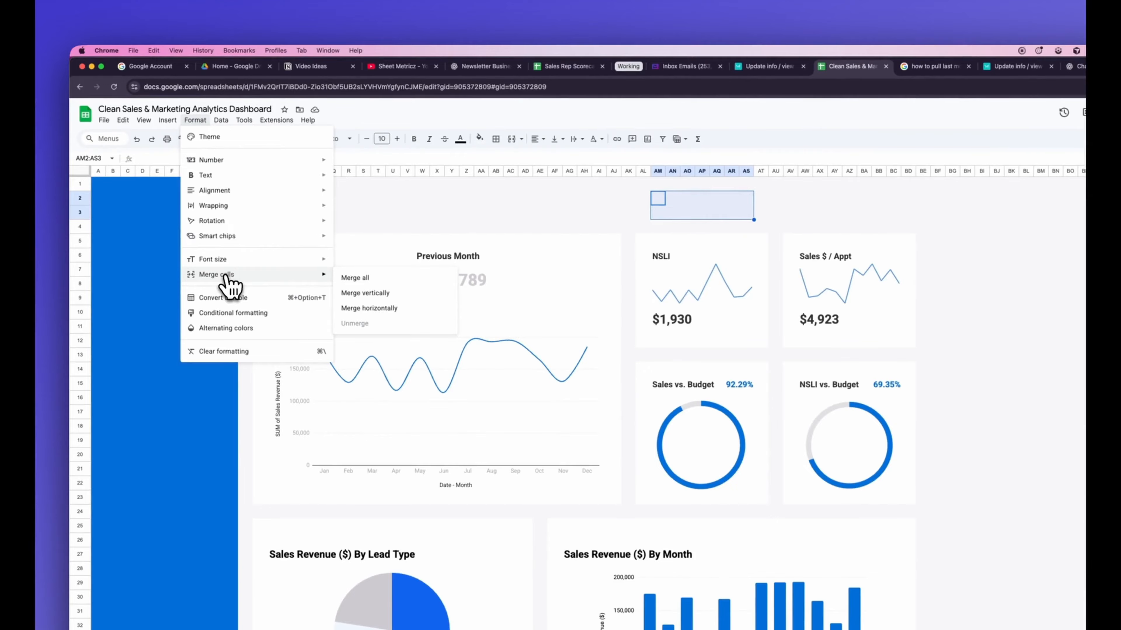
left_click(374, 278)
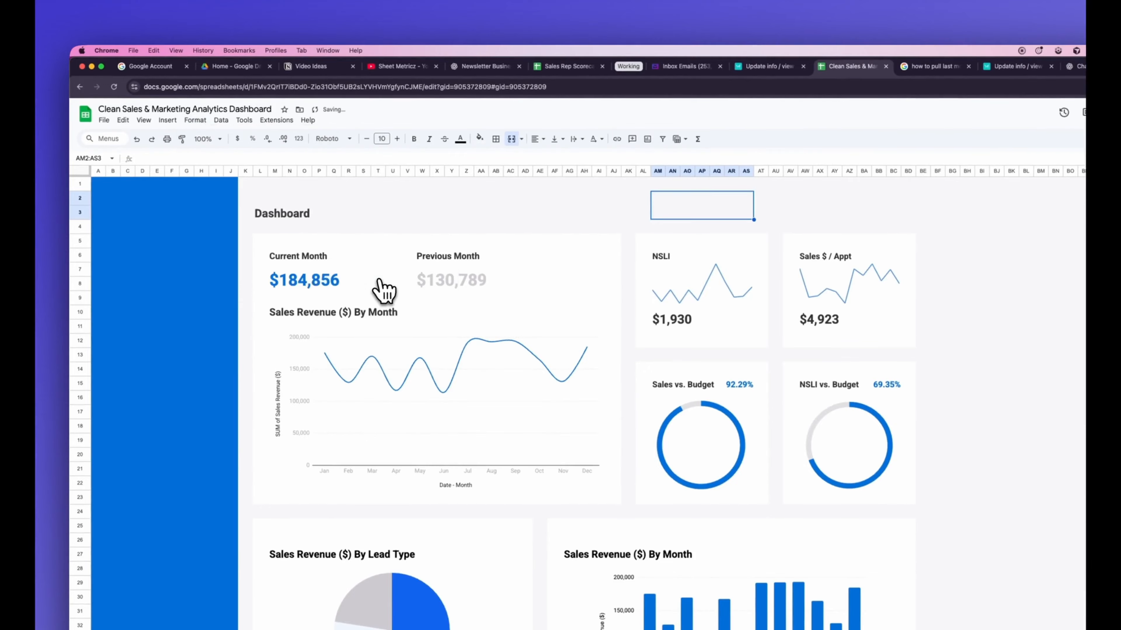
left_click(480, 140)
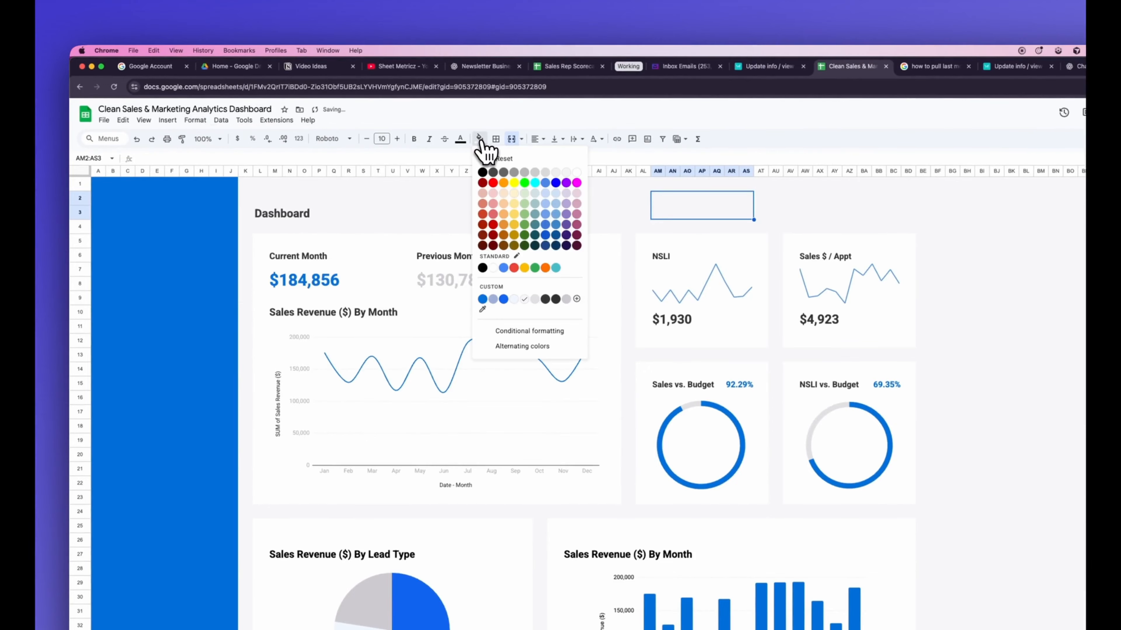
left_click(483, 299)
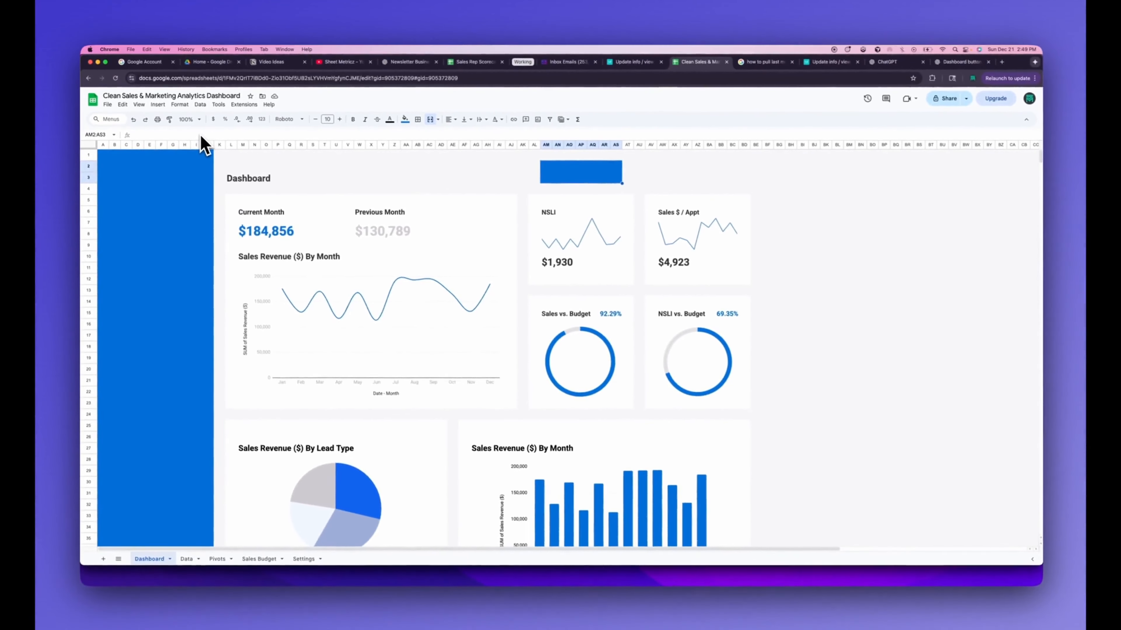
Step: Label the merged blue cell above the NSLI card "View Pivot Data"
type("View Pivot")
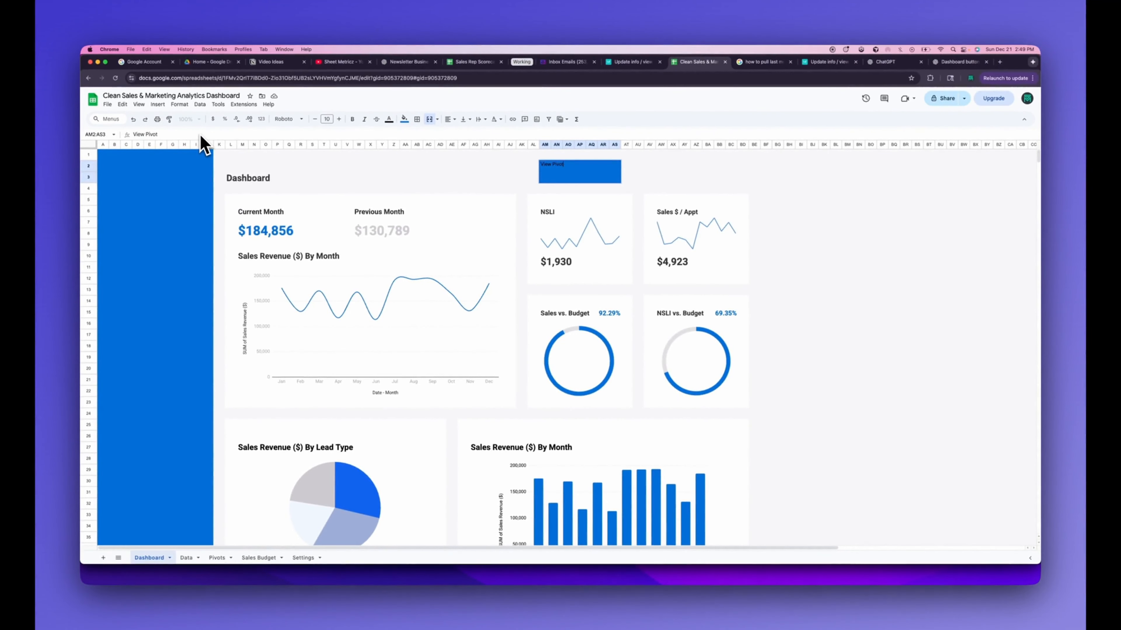
type(" Data")
key("Return")
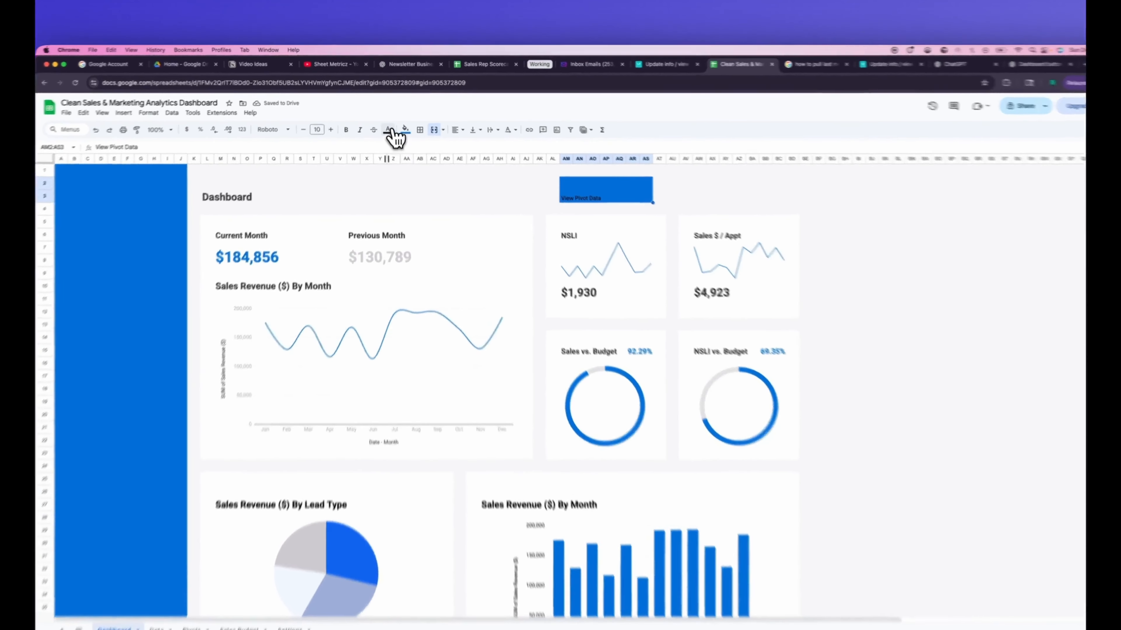
Step: Format the "View Pivot Data" label as white bold text, centred horizontally and aligned to the middle vertically
left_click(389, 119)
left_click(473, 150)
left_click(342, 139)
left_click(463, 139)
left_click(478, 156)
left_click(482, 140)
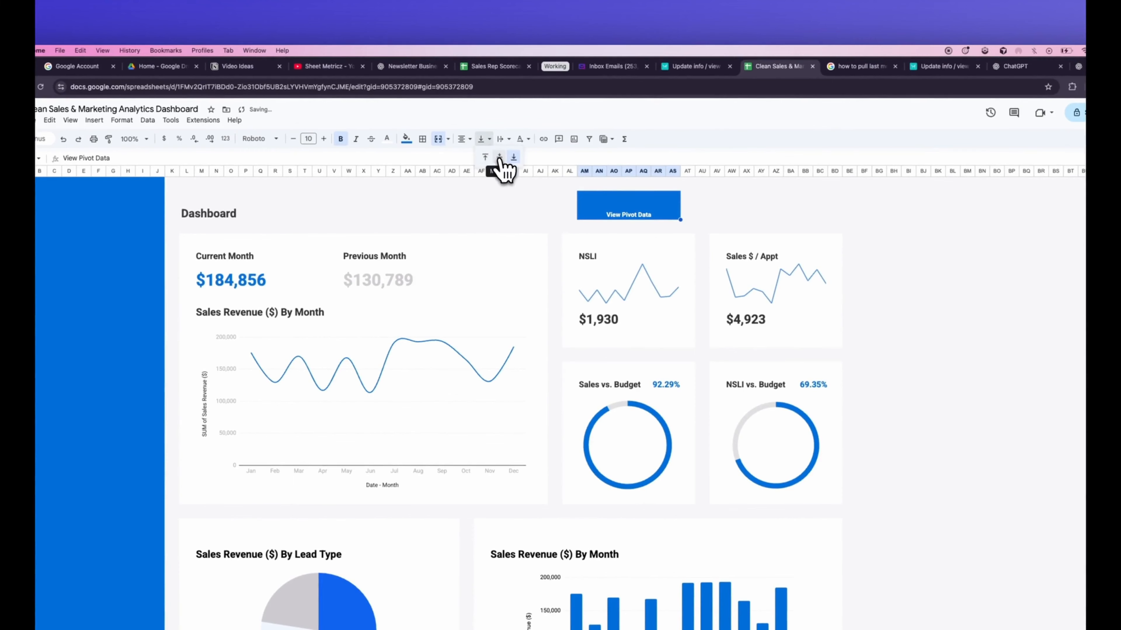
left_click(499, 158)
Step: Set the font size of the "View Pivot Data" label to 13
left_click(323, 139)
left_click(323, 139)
left_click(323, 139)
left_click(324, 139)
left_click(323, 139)
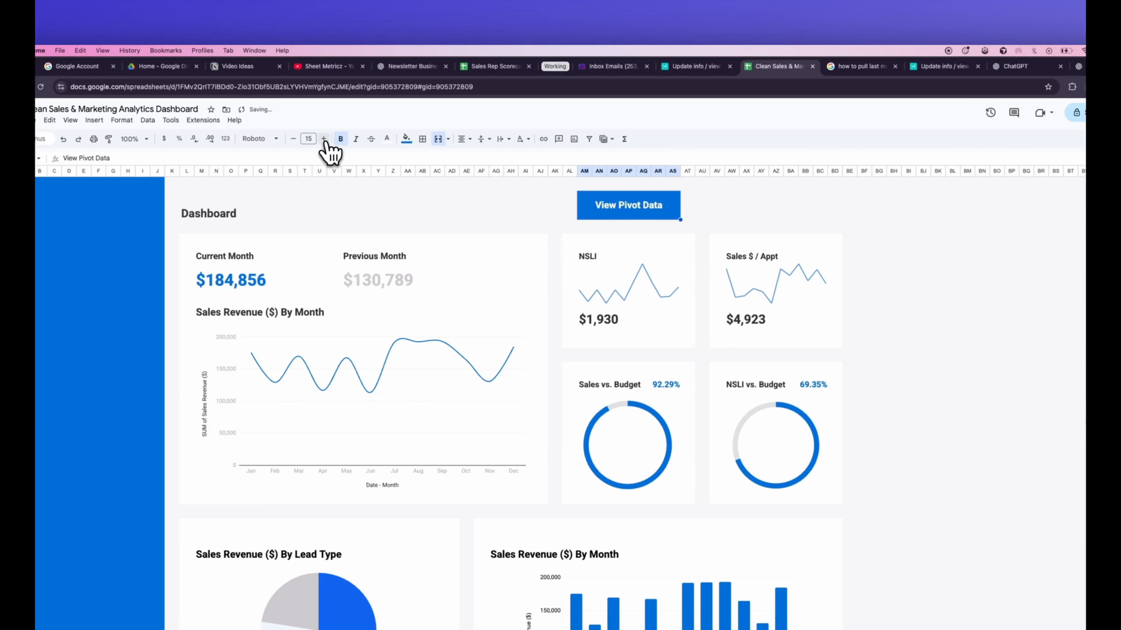
left_click(293, 139)
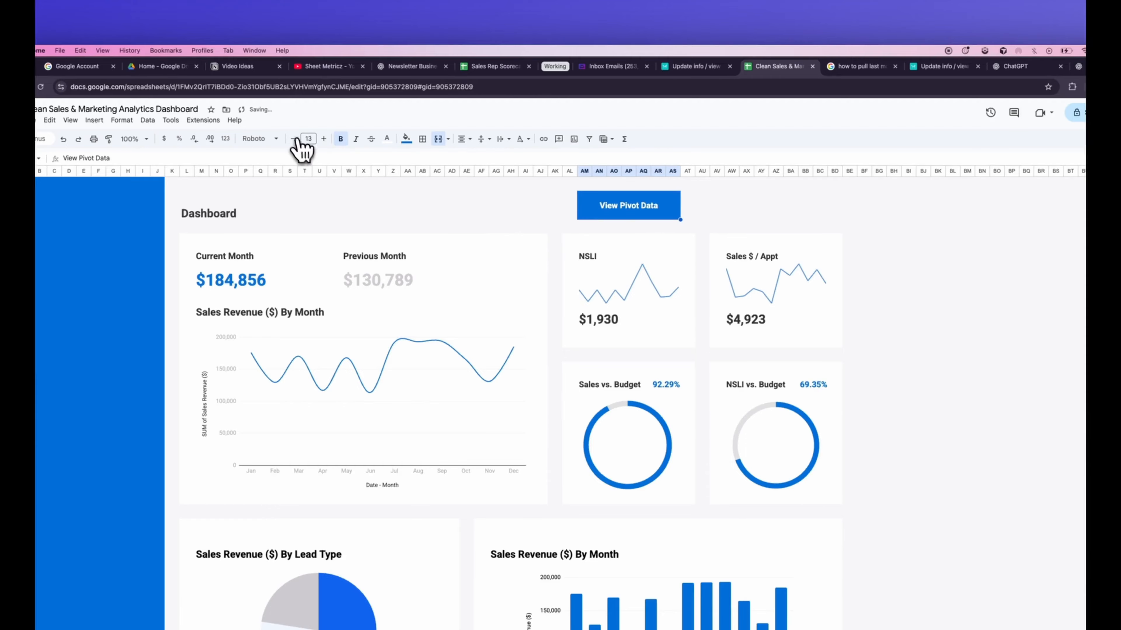
Step: Copy the "View Pivot Data" button to AW2:BC3 above the Sales $ / Appt card and relabel the copy "View Sales Budget"
left_click(496, 198)
left_click(594, 203)
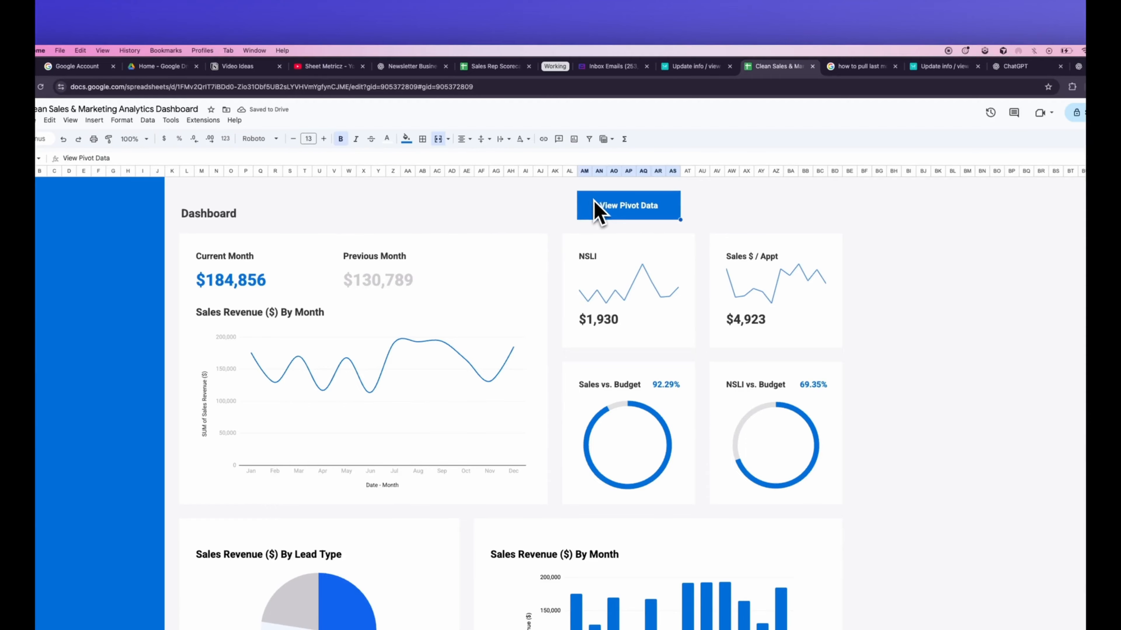
key("ctrl+c")
left_click(719, 201)
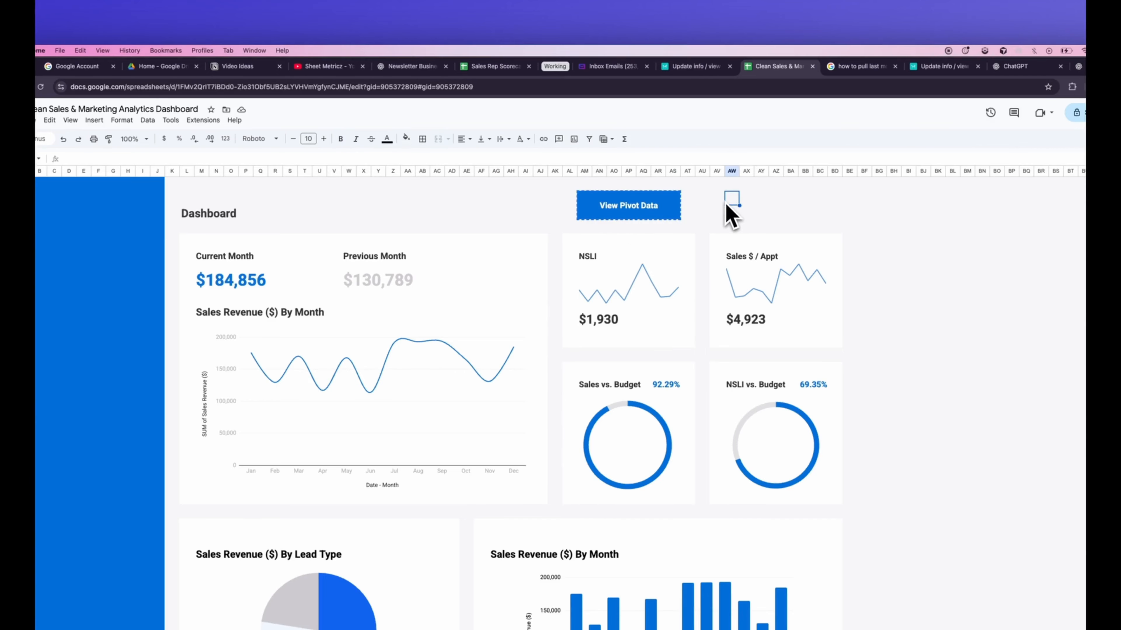
key("ctrl+v")
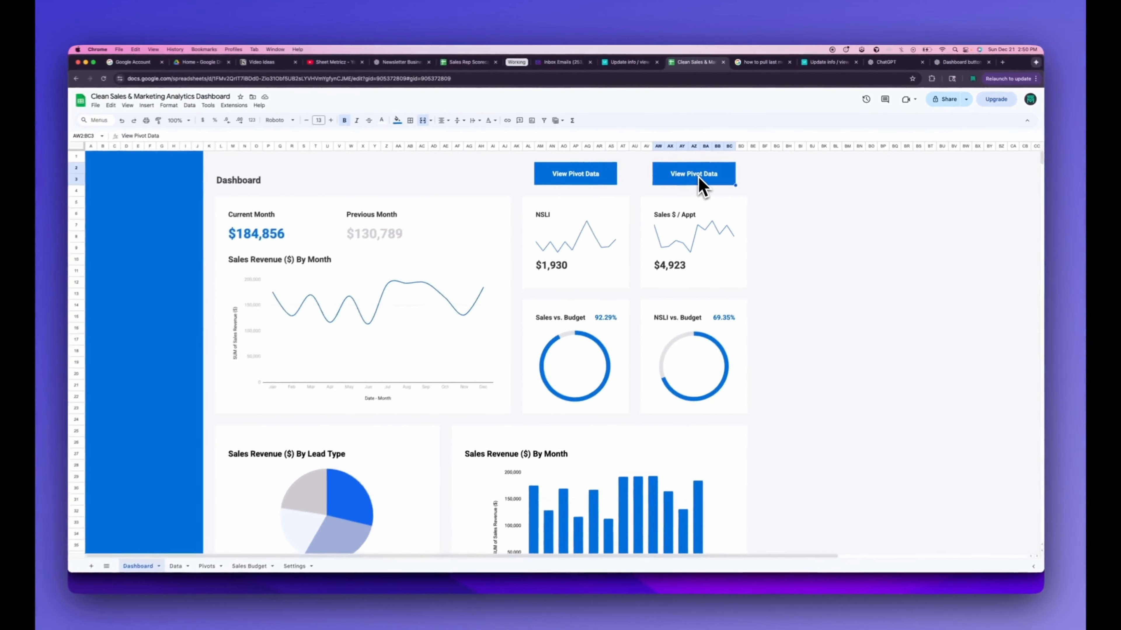
type("Ve")
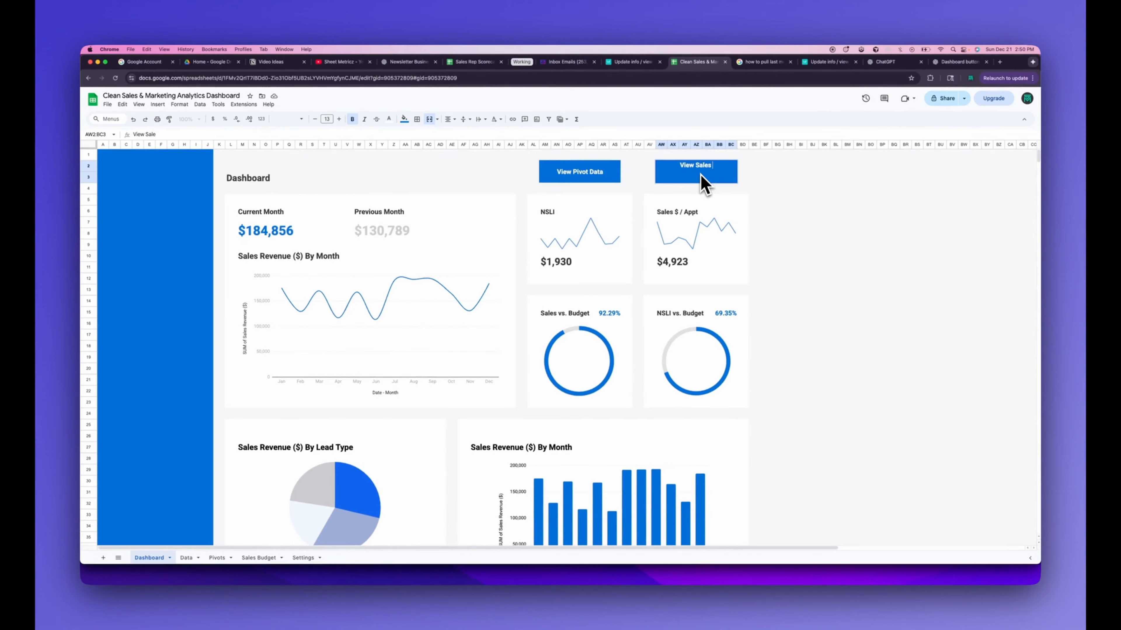
key("Return")
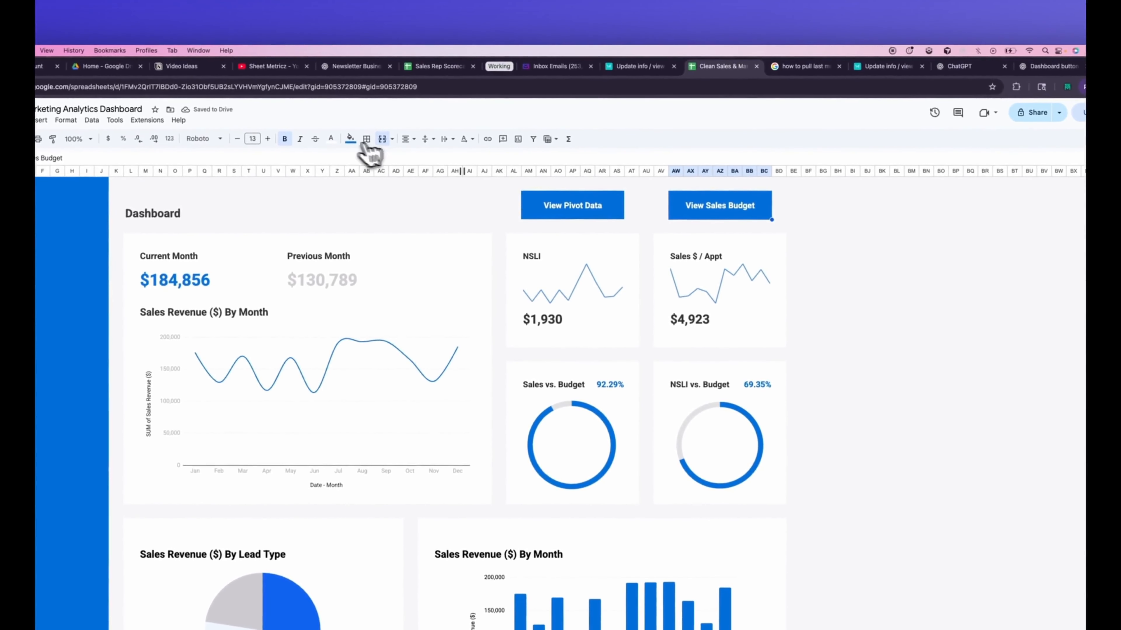
Step: Try two standard light grey fills on the "View Sales Budget" button
left_click(403, 118)
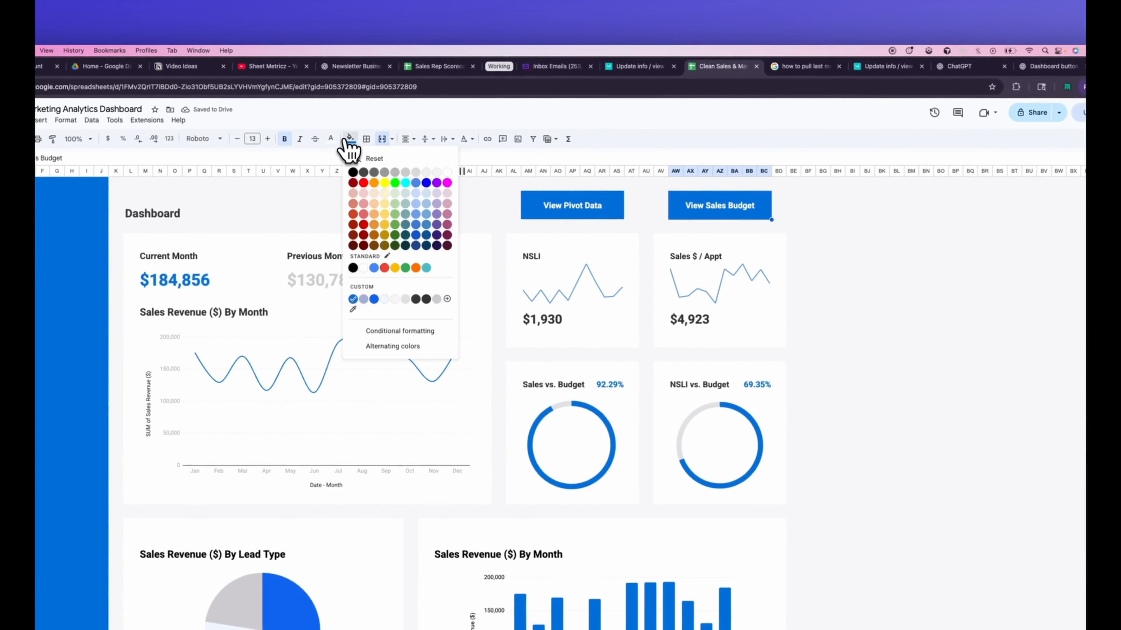
left_click(406, 173)
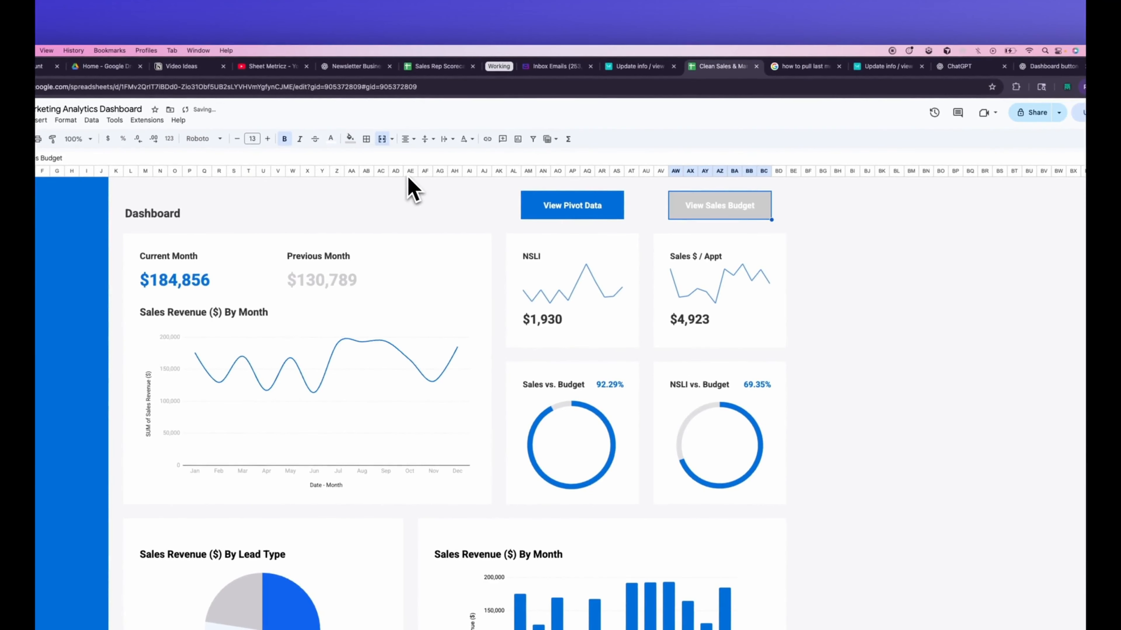
left_click(867, 255)
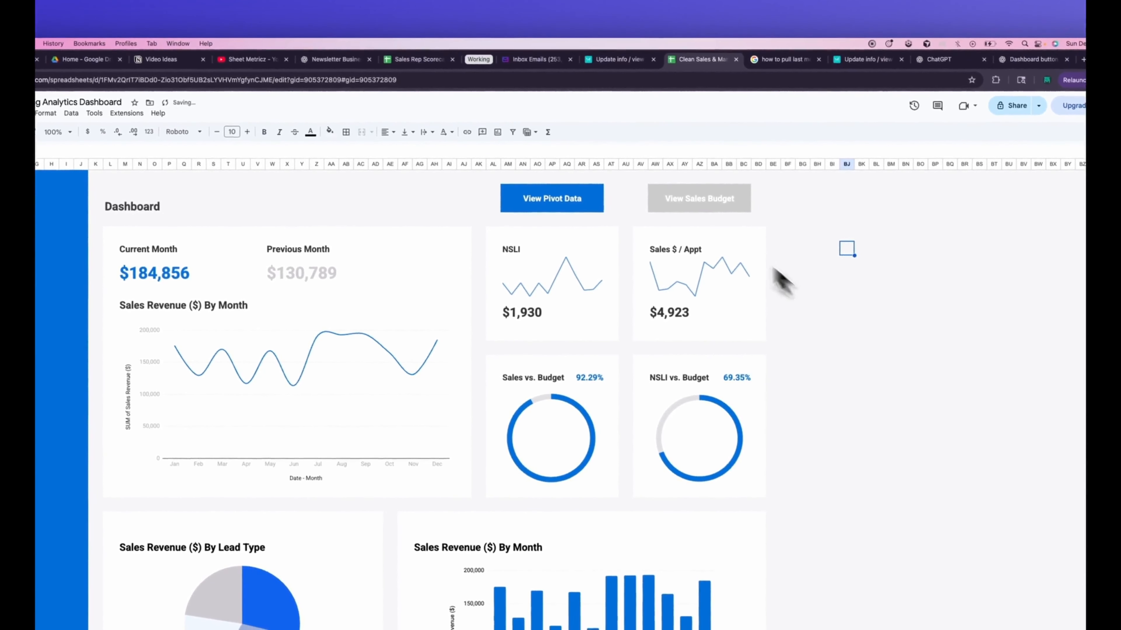
left_click(668, 201)
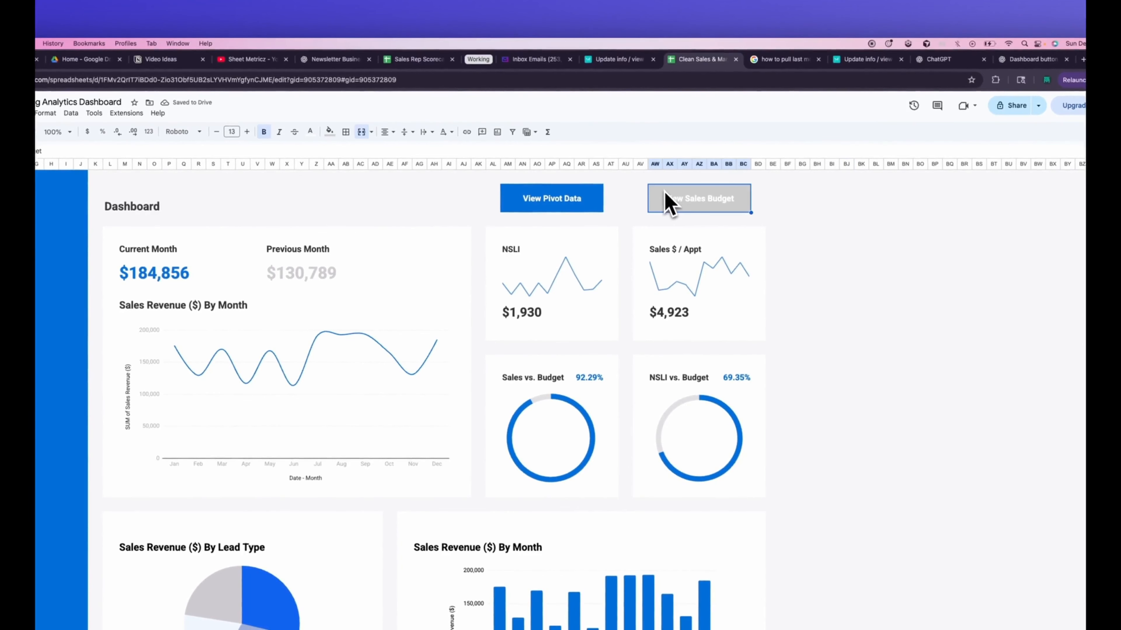
left_click(329, 132)
left_click(418, 180)
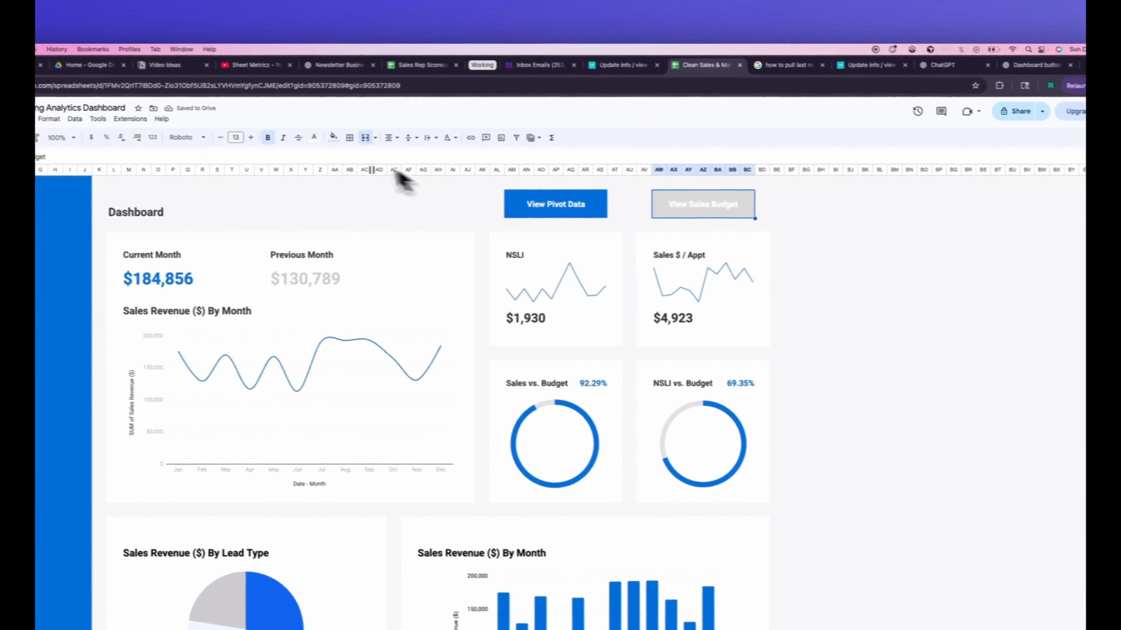
Step: Change the "View Sales Budget" label's text colour to the dashboard's custom dark grey
left_click(305, 138)
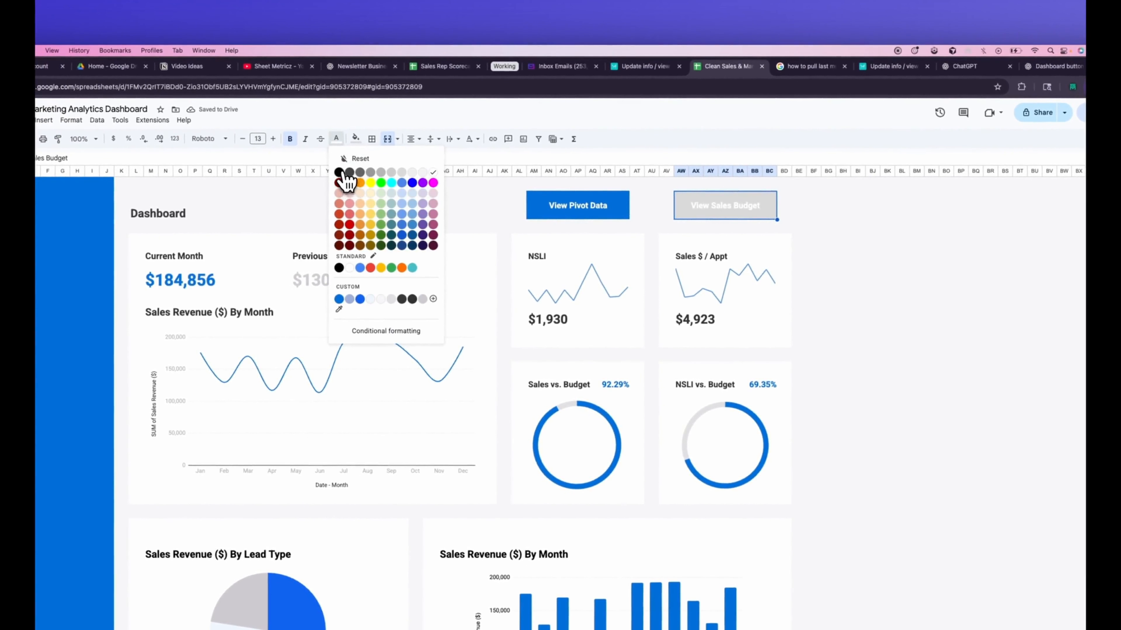
left_click(346, 173)
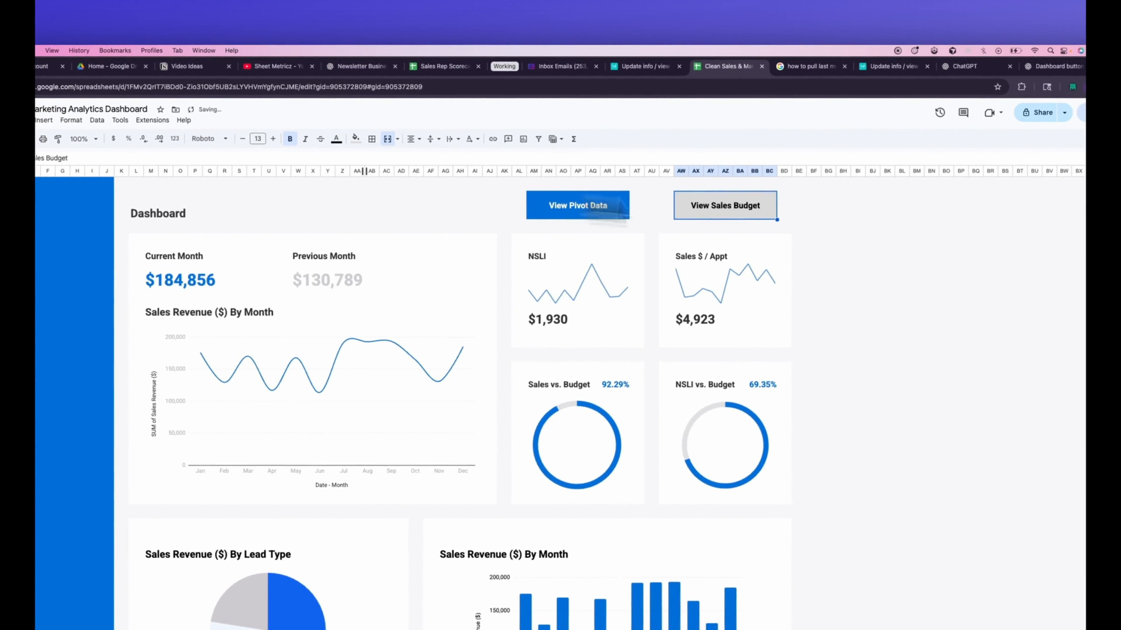
left_click(334, 145)
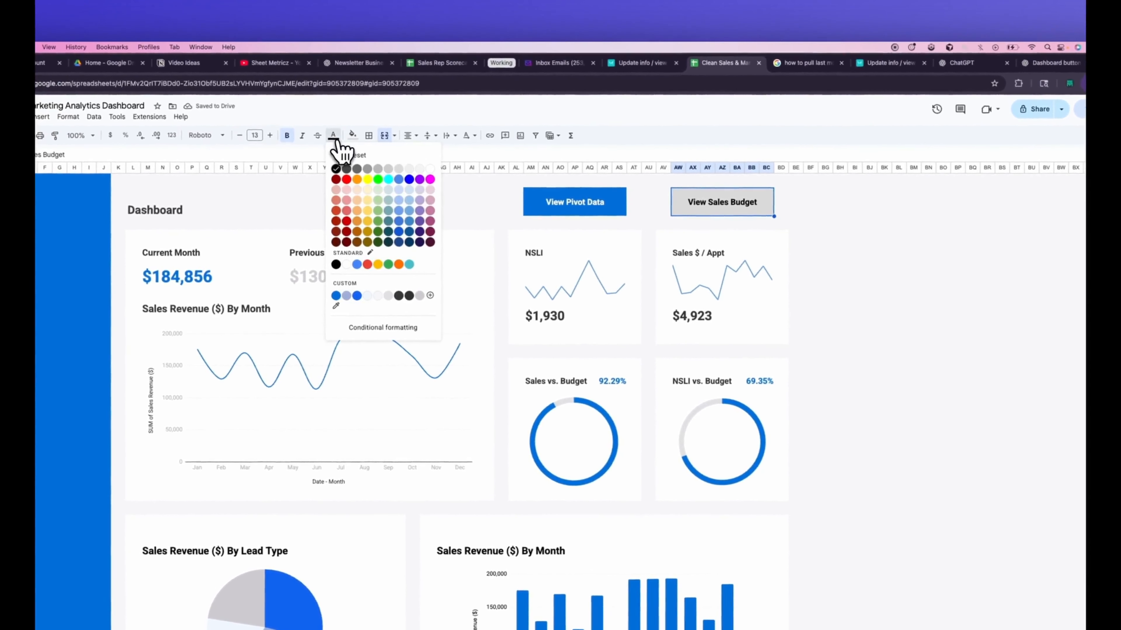
left_click(385, 299)
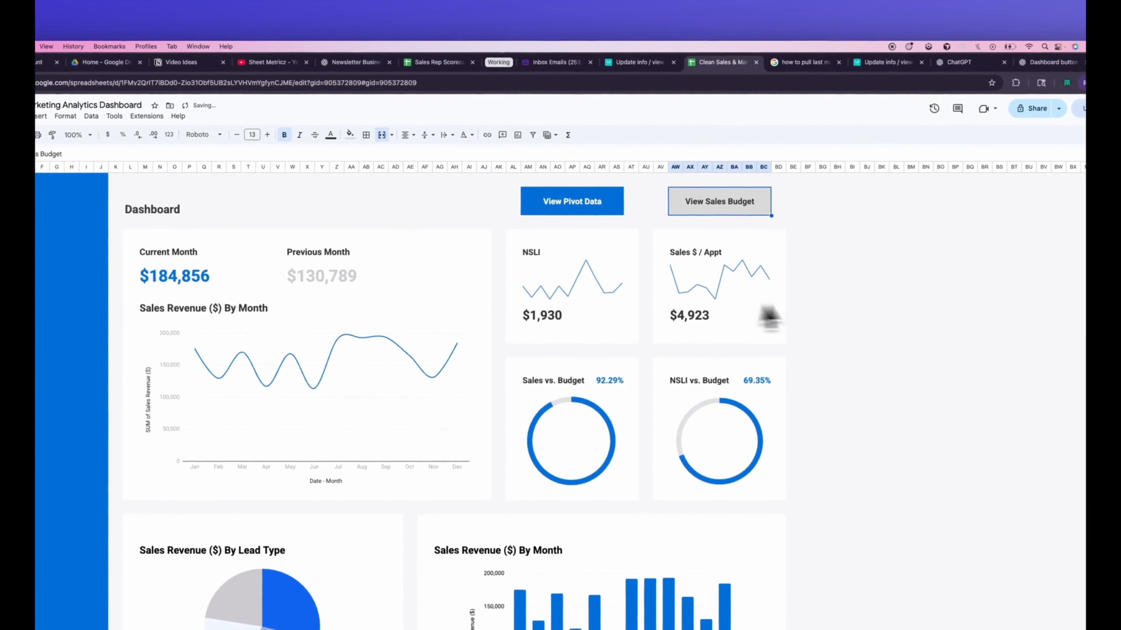
Step: Try an even paler standard grey fill on the "View Sales Budget" button
left_click(841, 294)
left_click(705, 199)
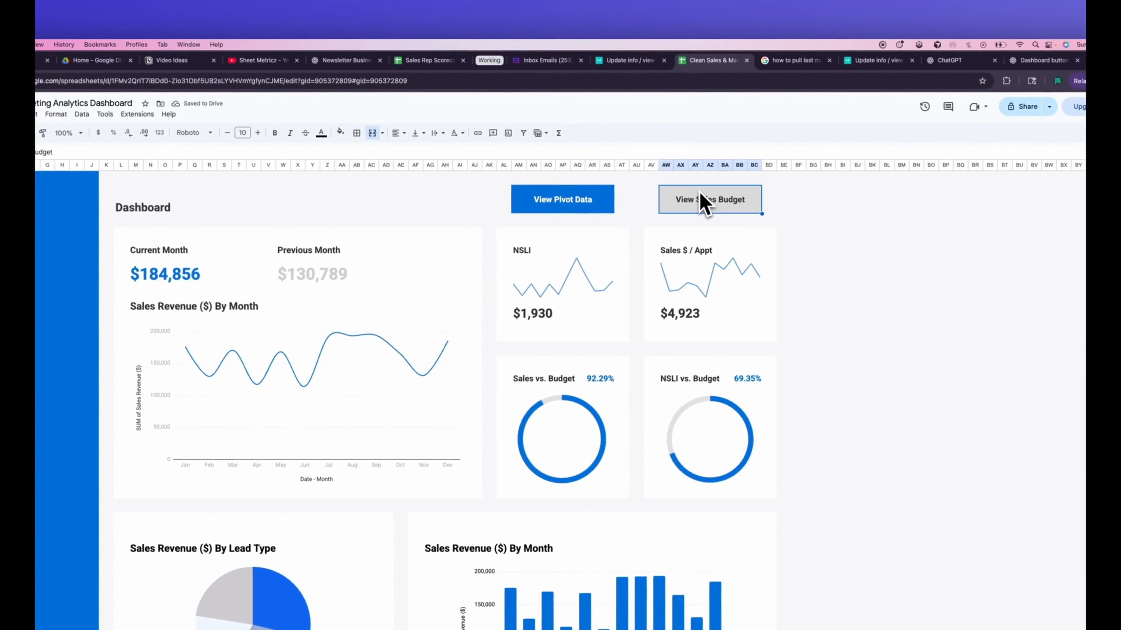
left_click(340, 132)
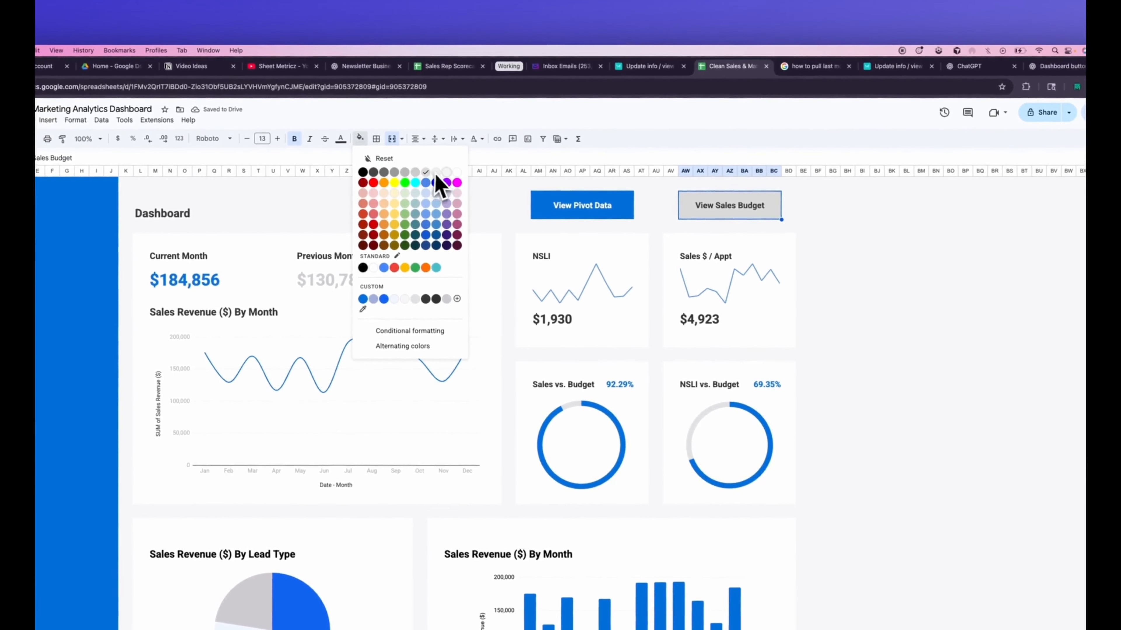
left_click(436, 181)
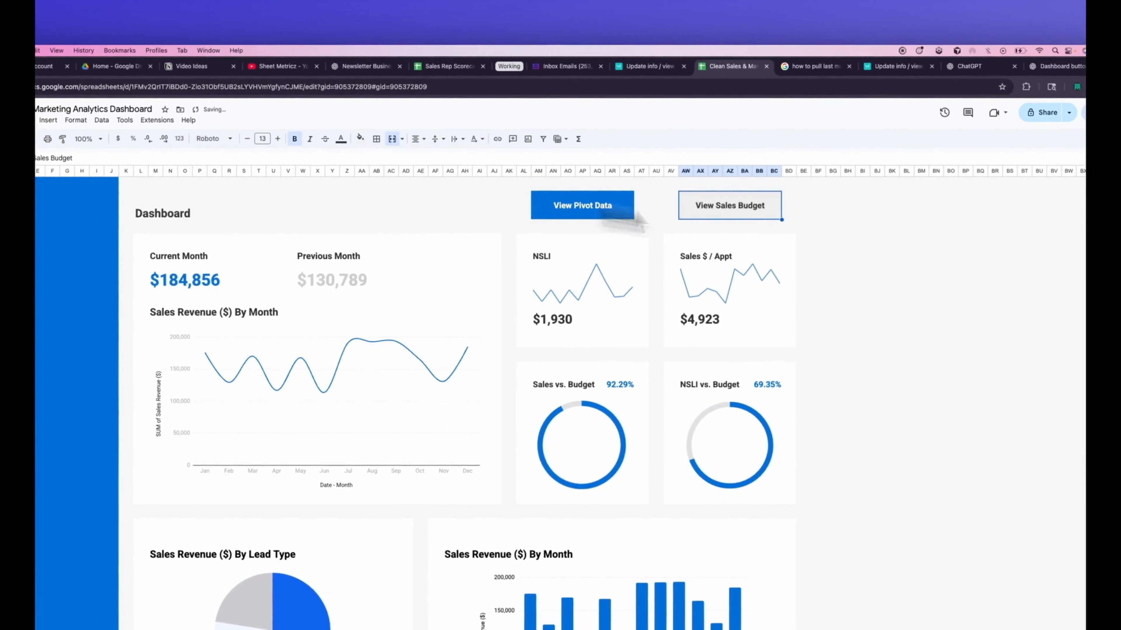
left_click(978, 270)
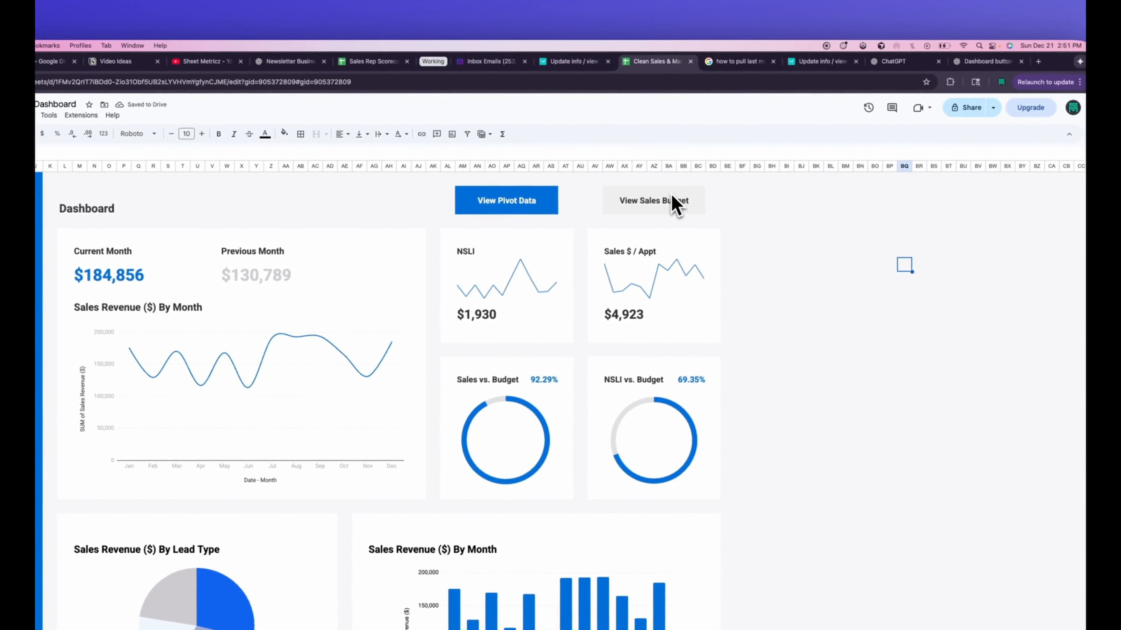
Step: Fill the "View Sales Budget" button with the dashboard's custom grey
left_click(672, 194)
left_click(283, 134)
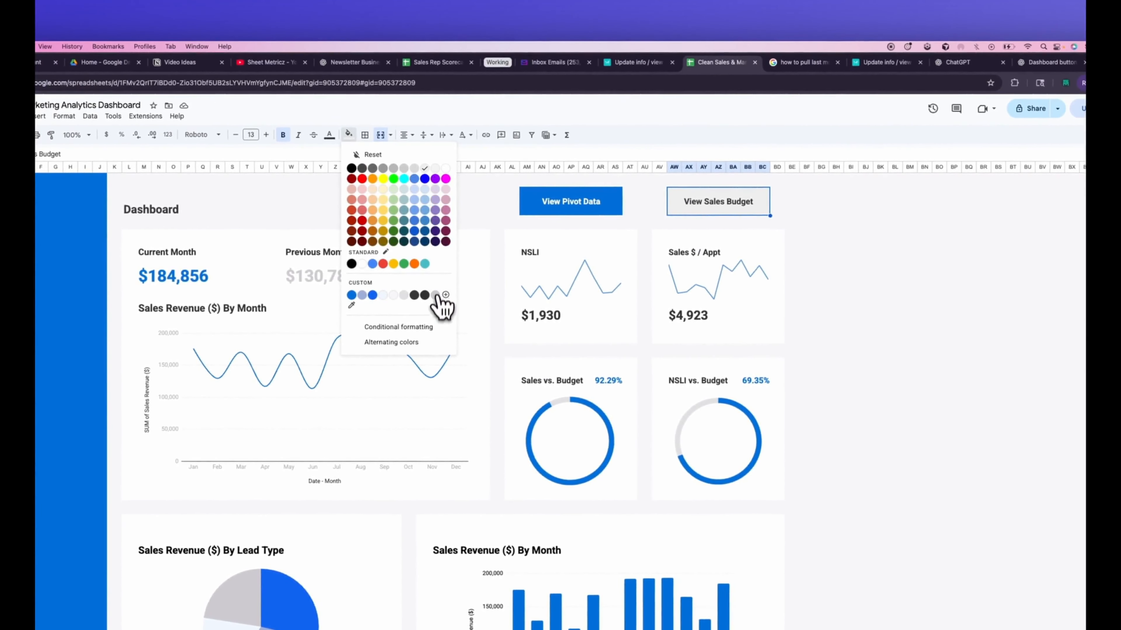
left_click(435, 295)
left_click(820, 312)
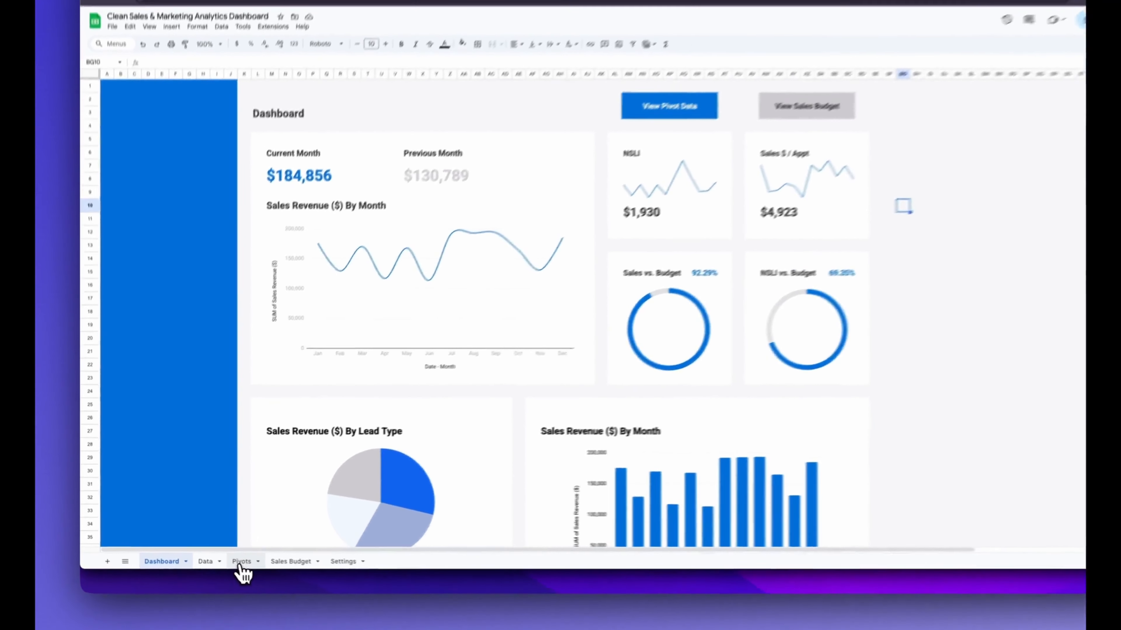
Step: Copy the web address of the Pivots sheet and return to the Dashboard sheet
left_click(217, 558)
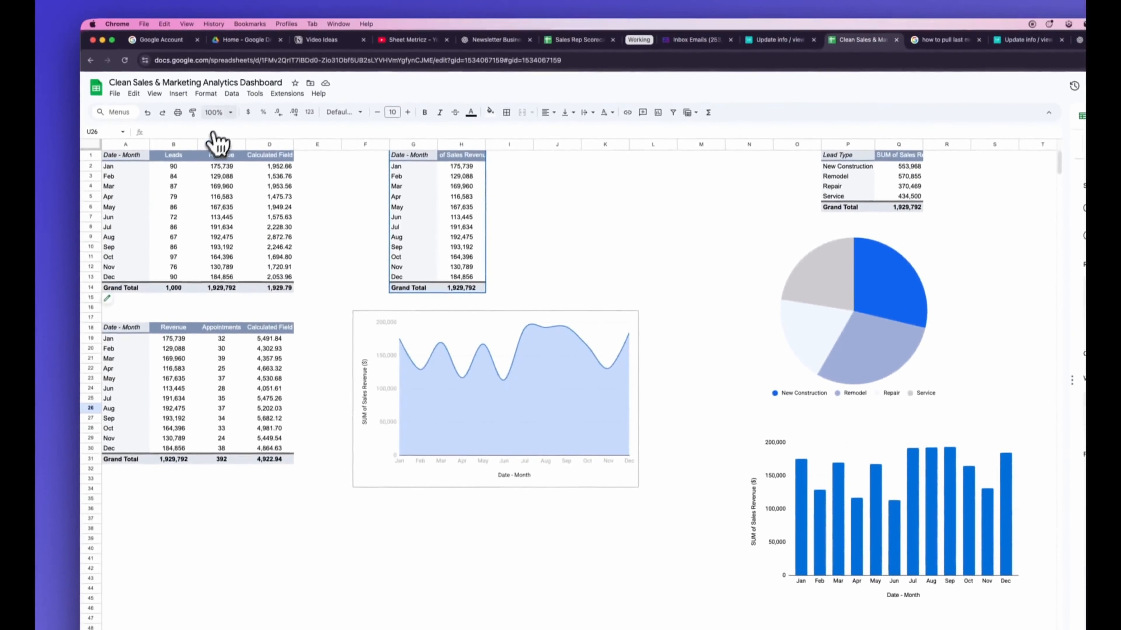
left_click(250, 66)
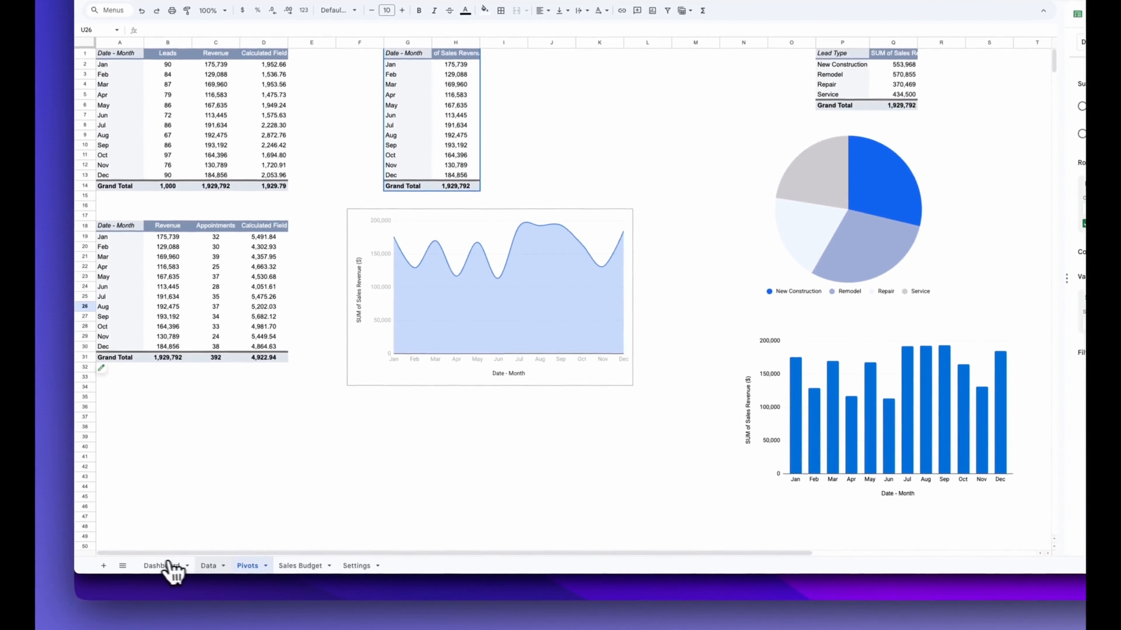
left_click(162, 567)
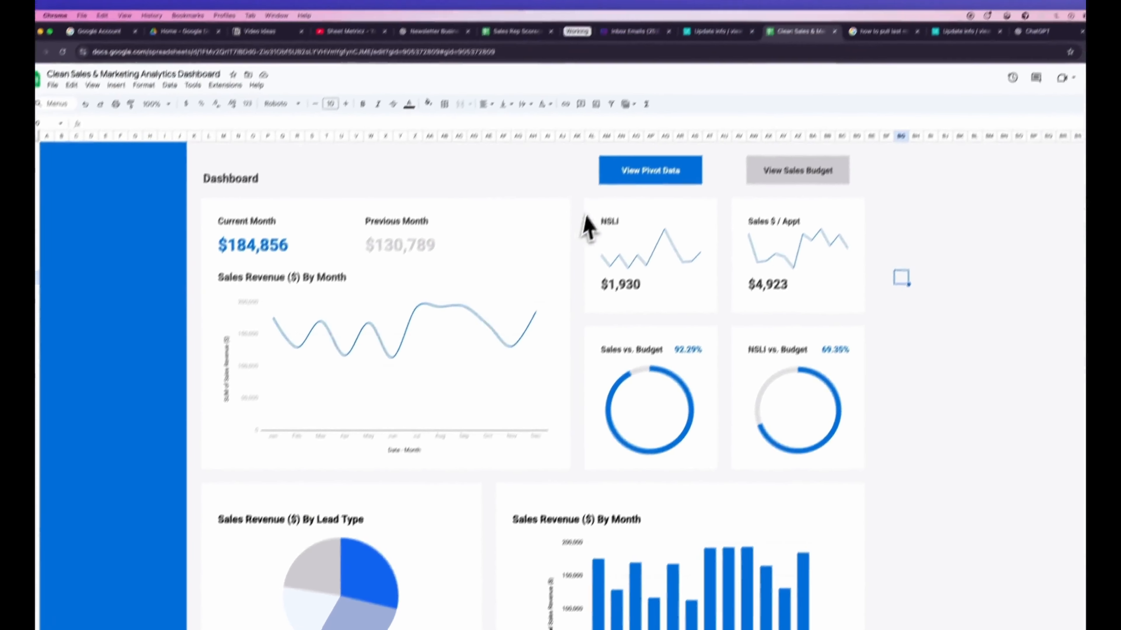
Step: Link the "View Pivot Data" button to the copied Pivots sheet address and preview the link
left_click(718, 84)
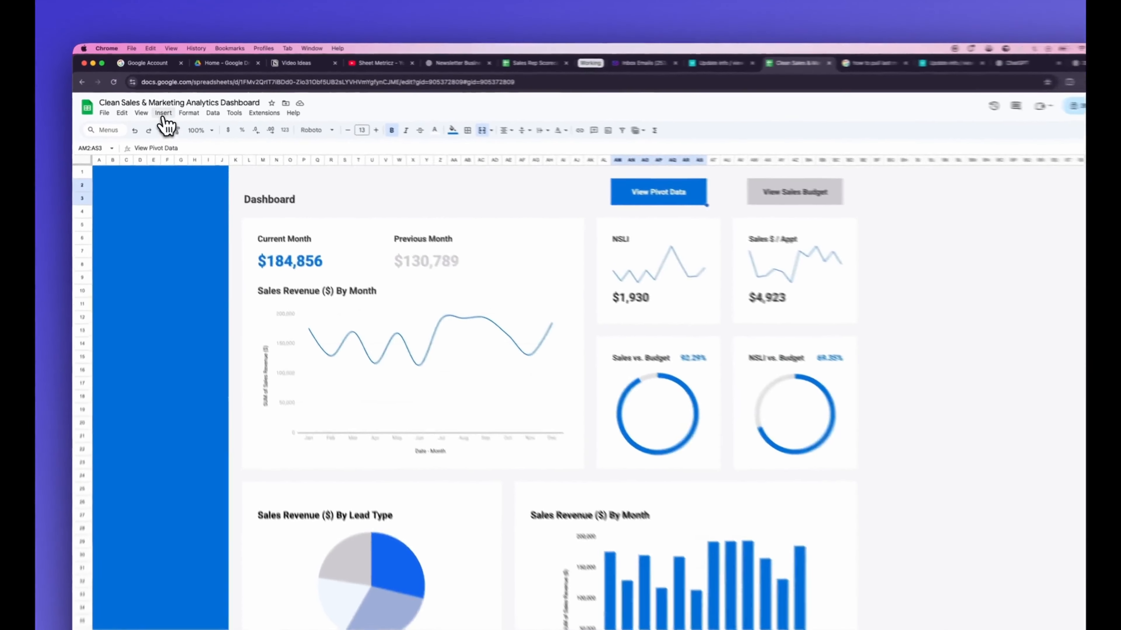
left_click(155, 105)
left_click(179, 310)
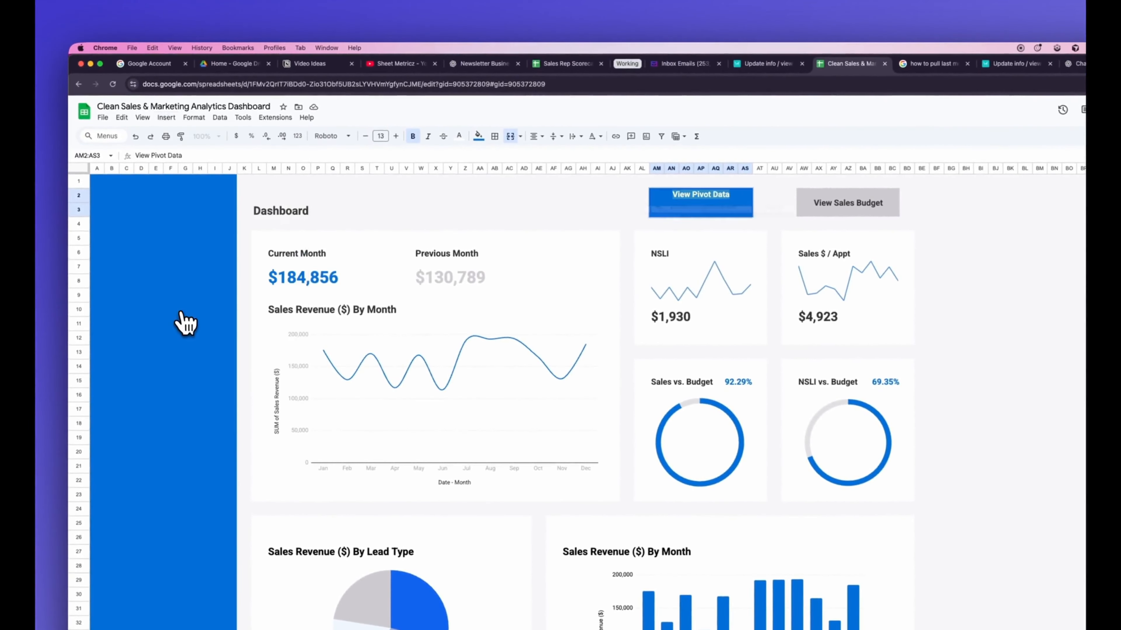
key("super+v")
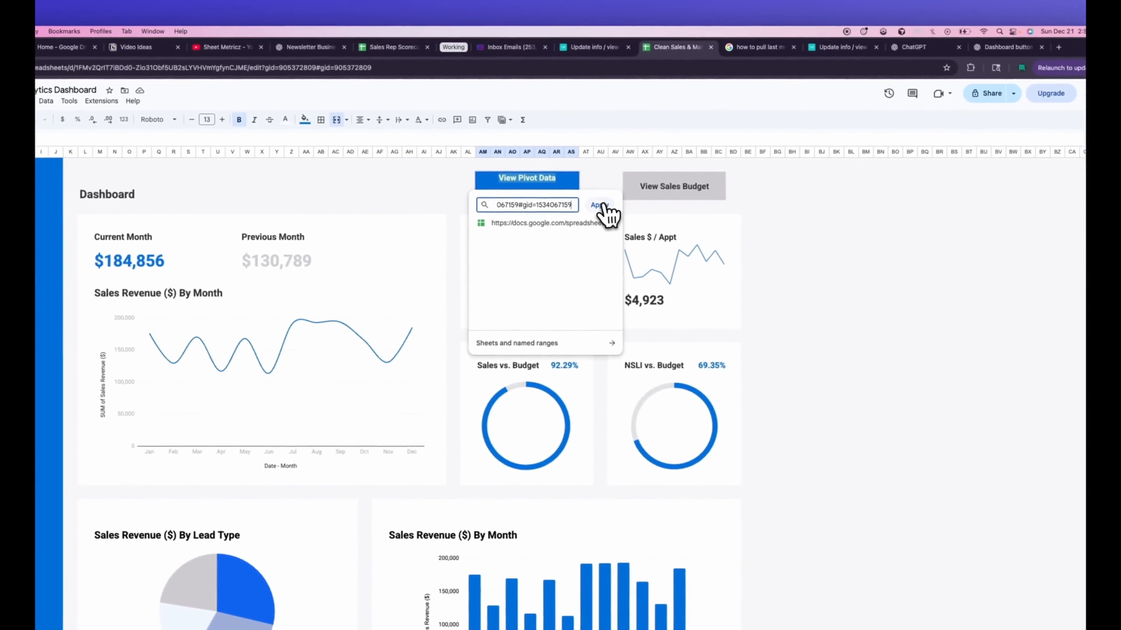
left_click(636, 209)
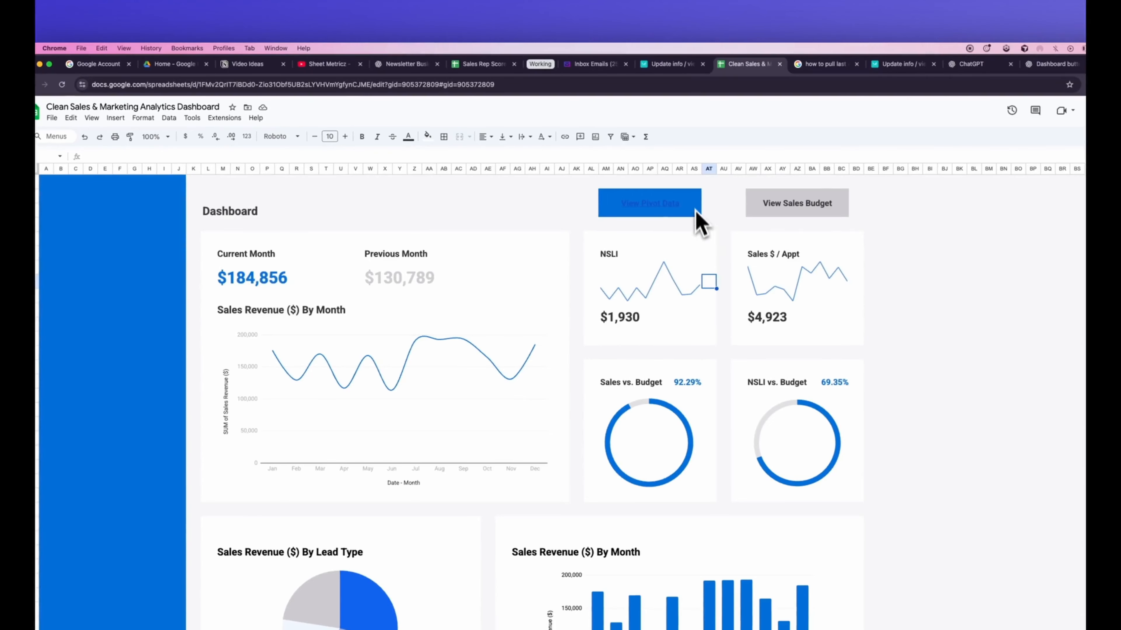
mouse_move(678, 203)
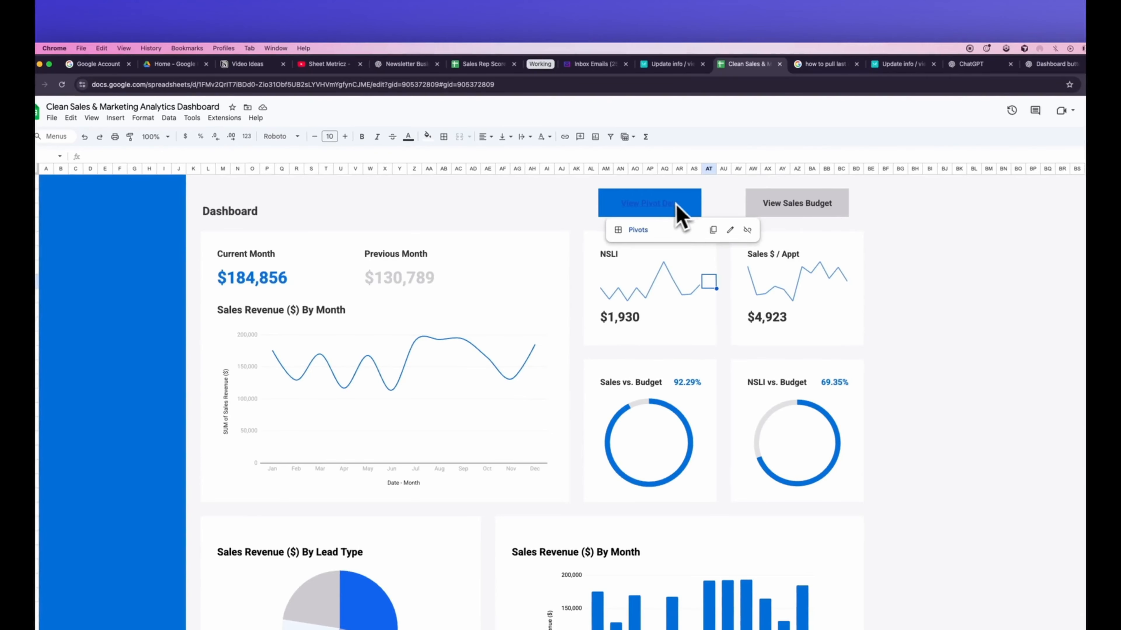
Step: Customize the spreadsheet theme so that hyperlinks use a near-white custom colour
left_click(142, 118)
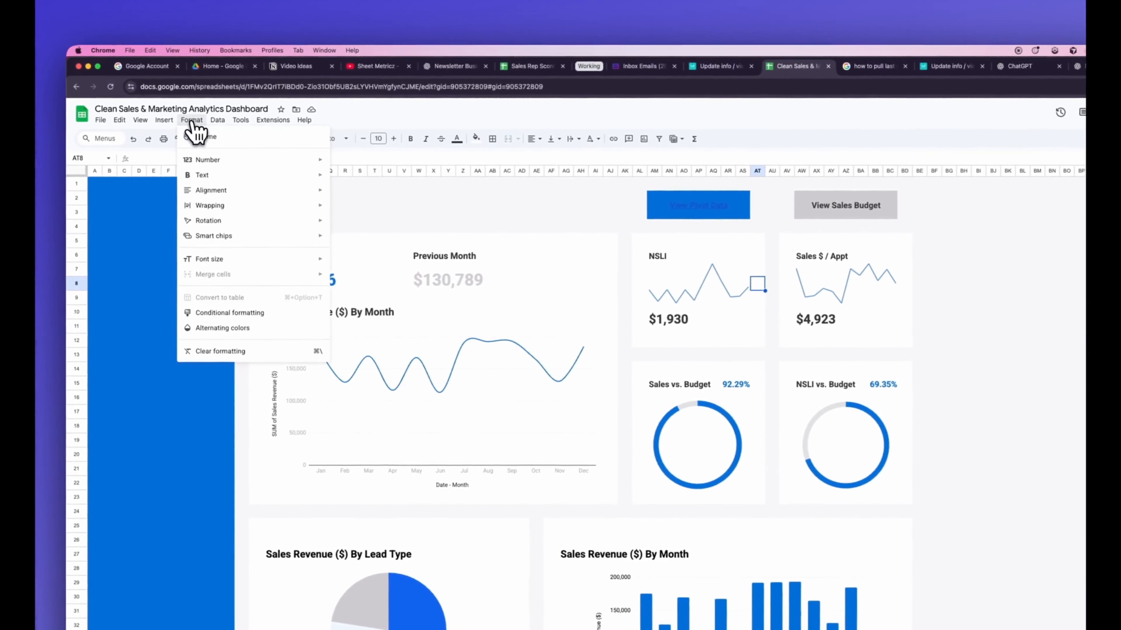
left_click(202, 139)
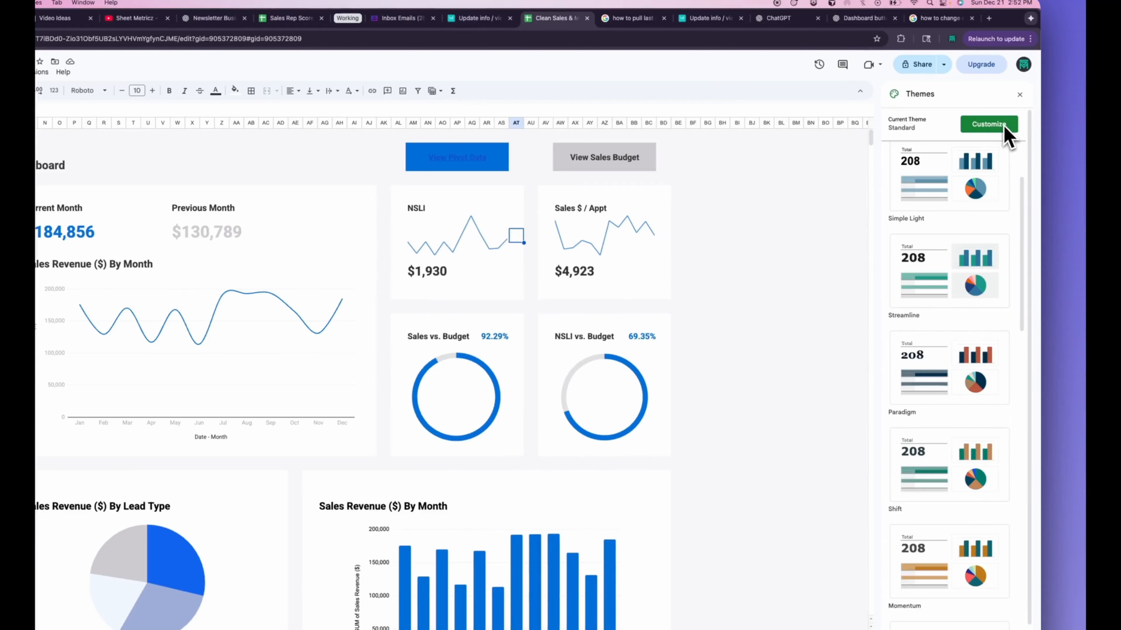
left_click(1004, 126)
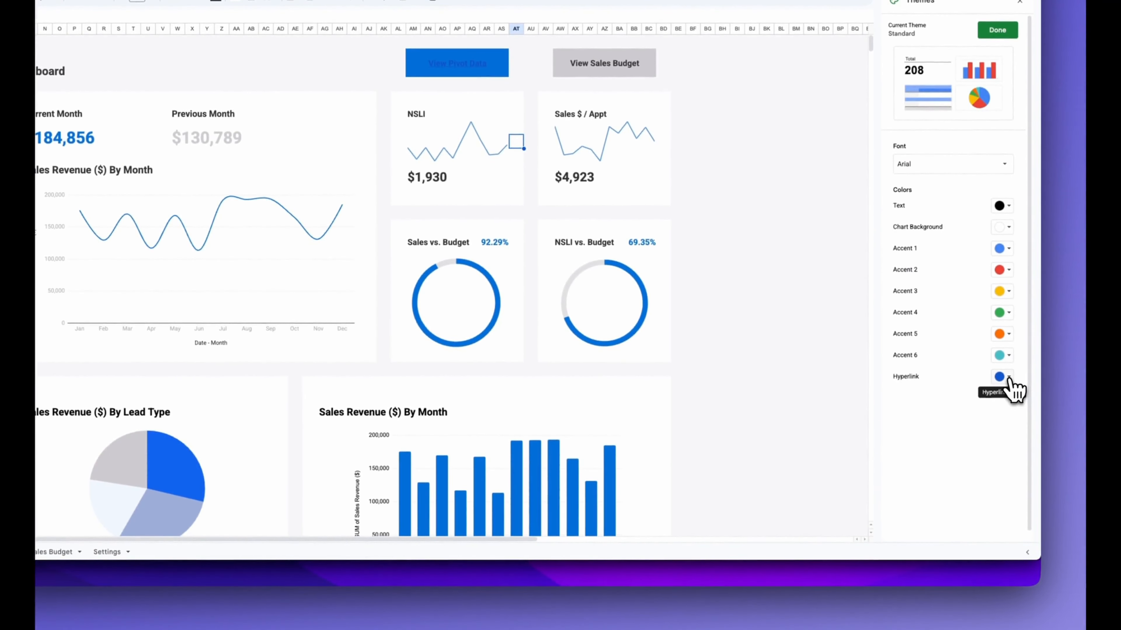
left_click(1008, 378)
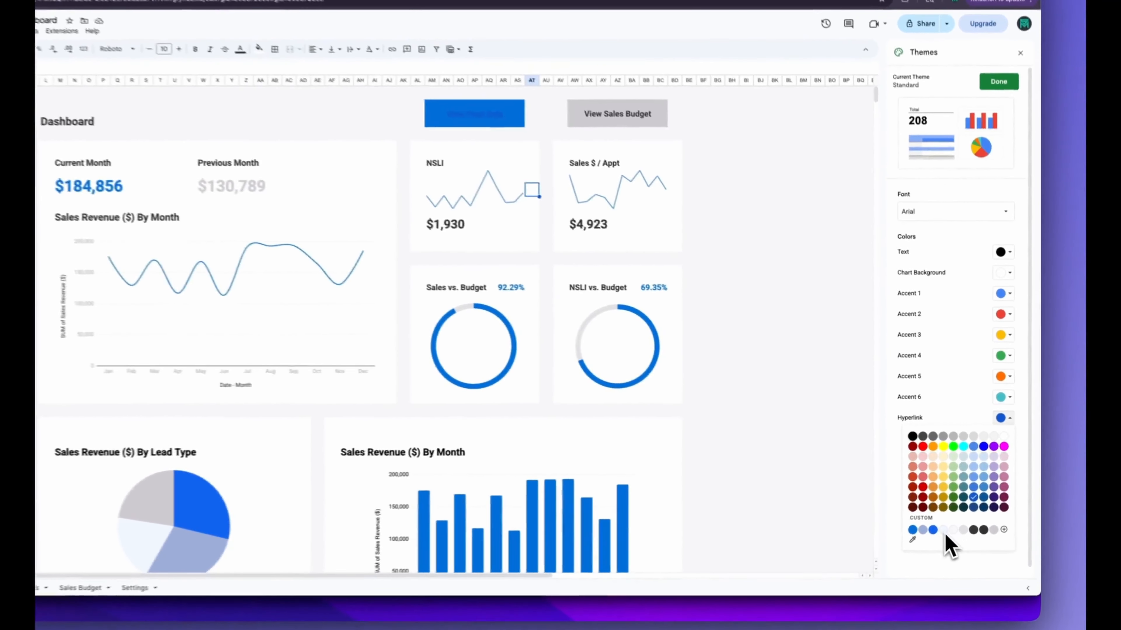
left_click(976, 511)
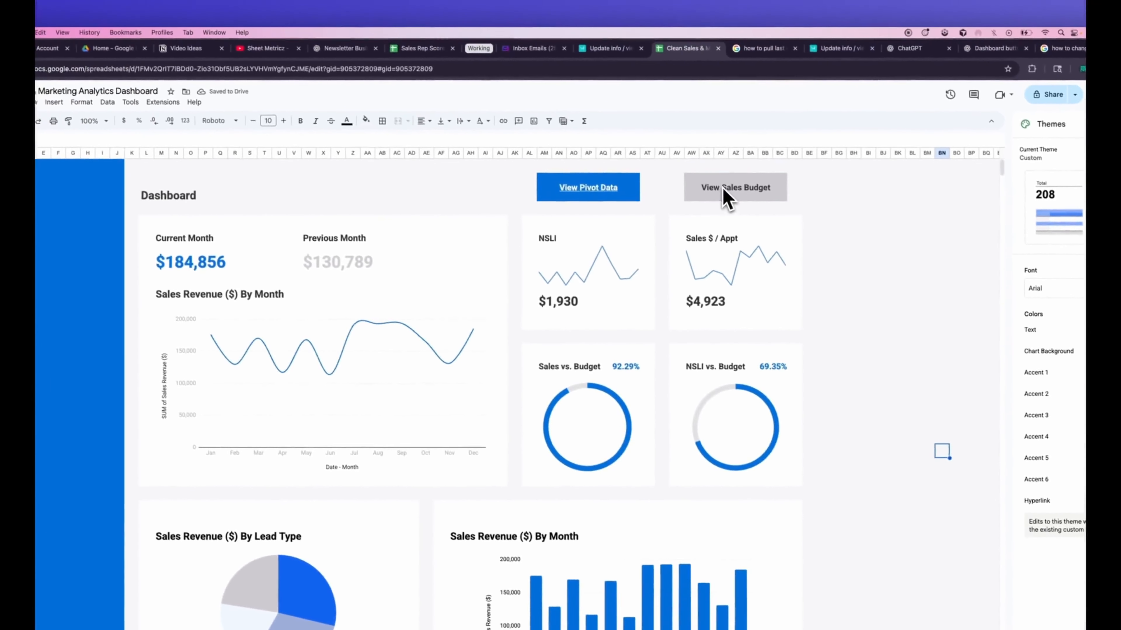
Step: Copy the web address of the Sales Budget sheet and return to the Dashboard sheet
left_click(600, 108)
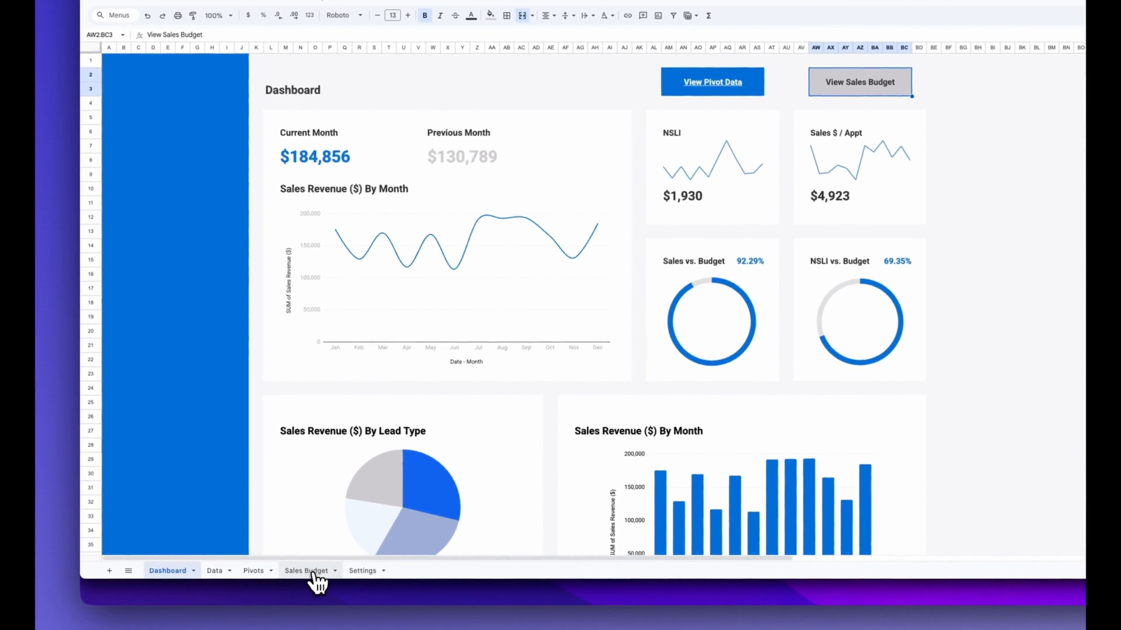
left_click(313, 580)
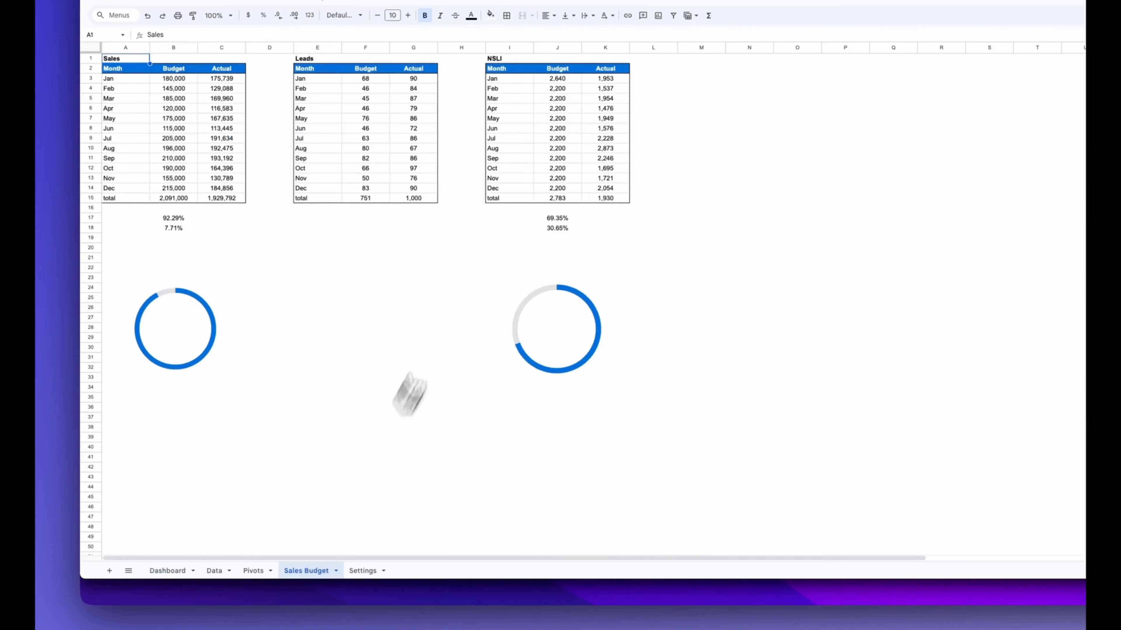
left_click(258, 55)
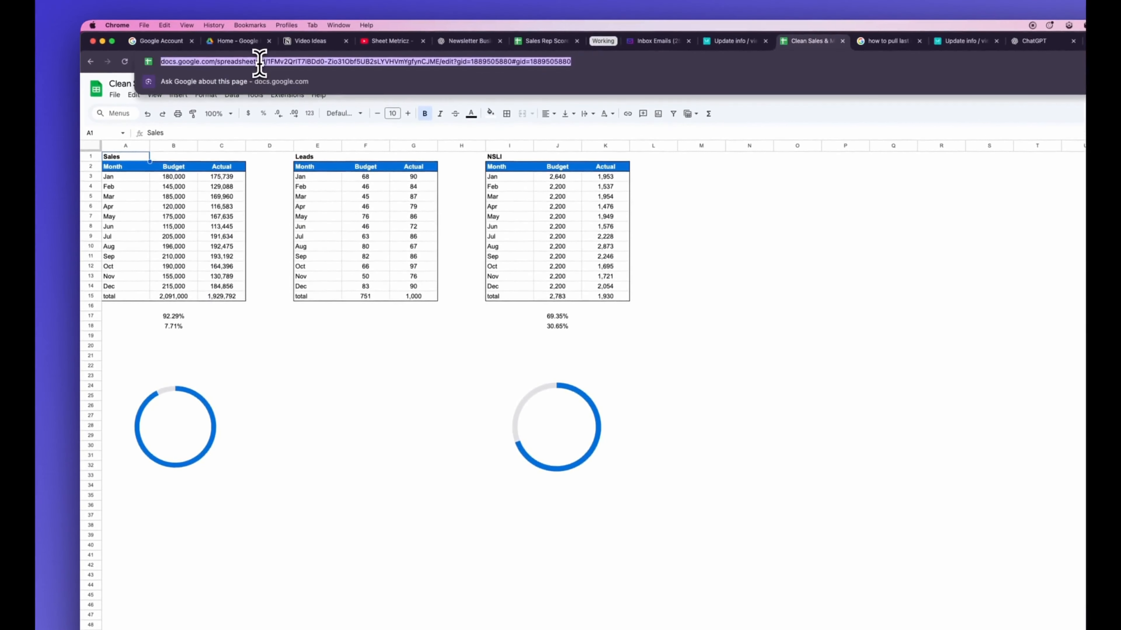
left_click(167, 554)
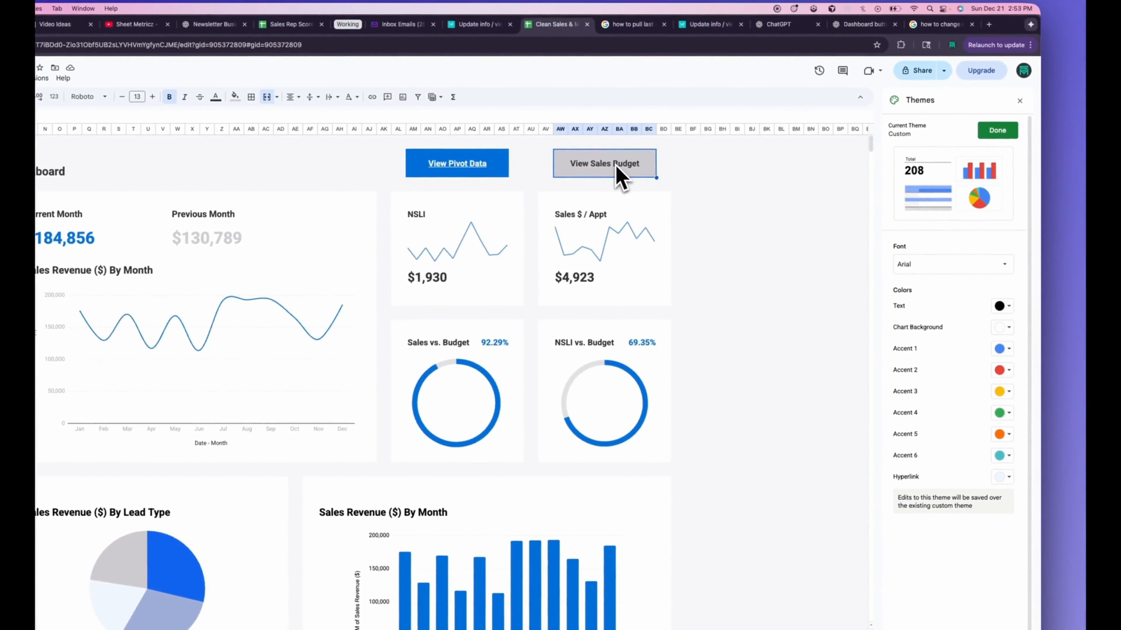
Step: Link the "View Sales Budget" button to the copied Sales Budget sheet address
left_click(372, 97)
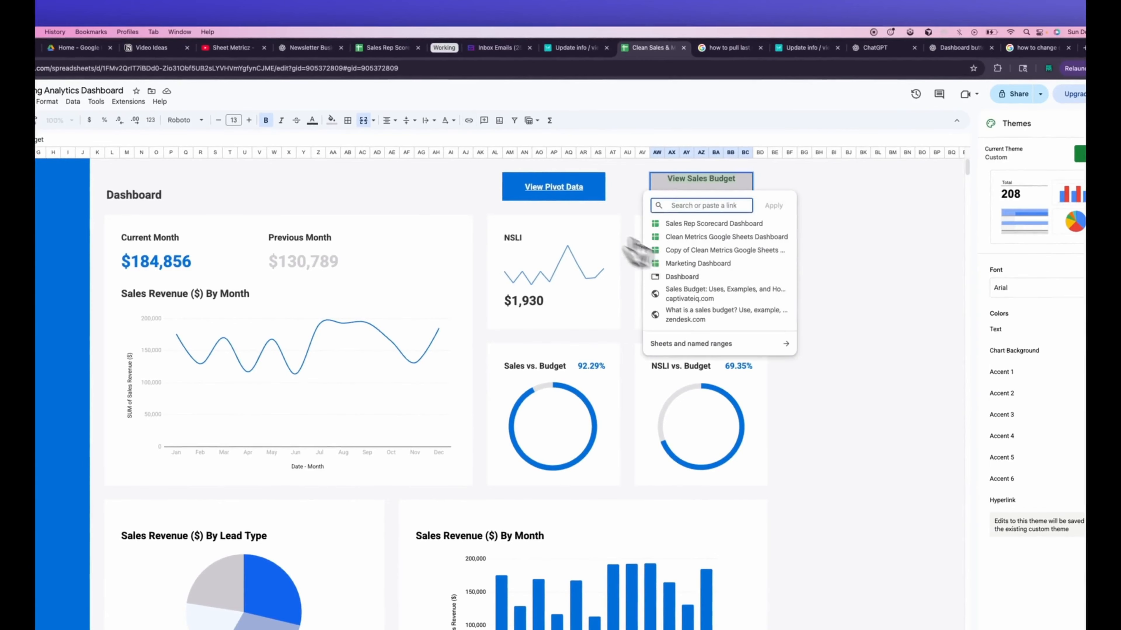
key("super+v")
left_click(778, 207)
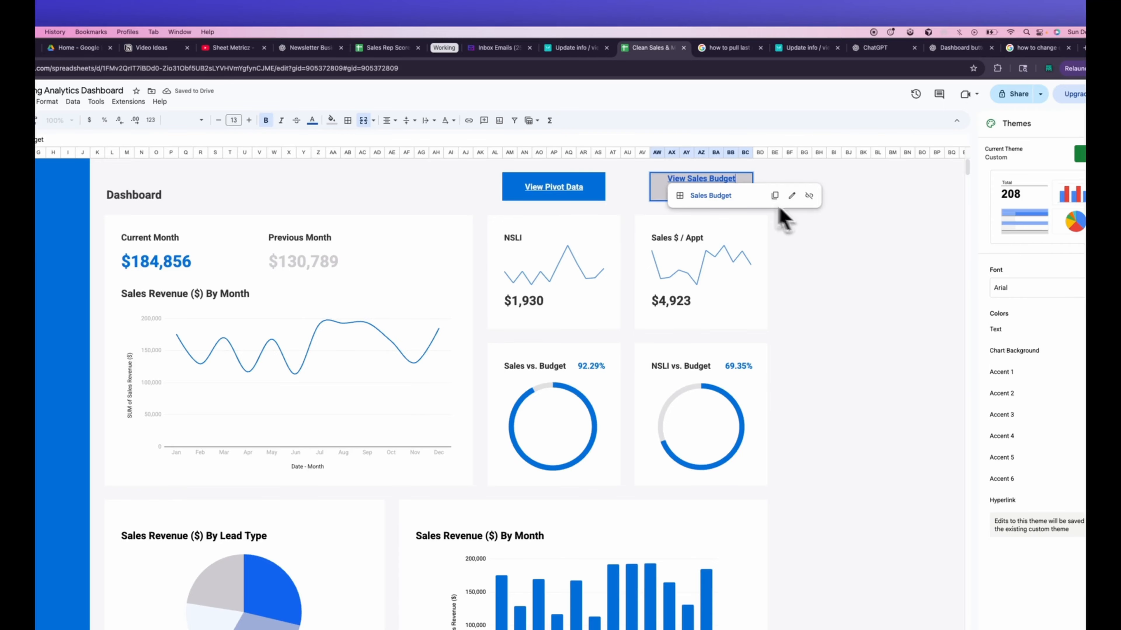
left_click(831, 295)
left_click(817, 352)
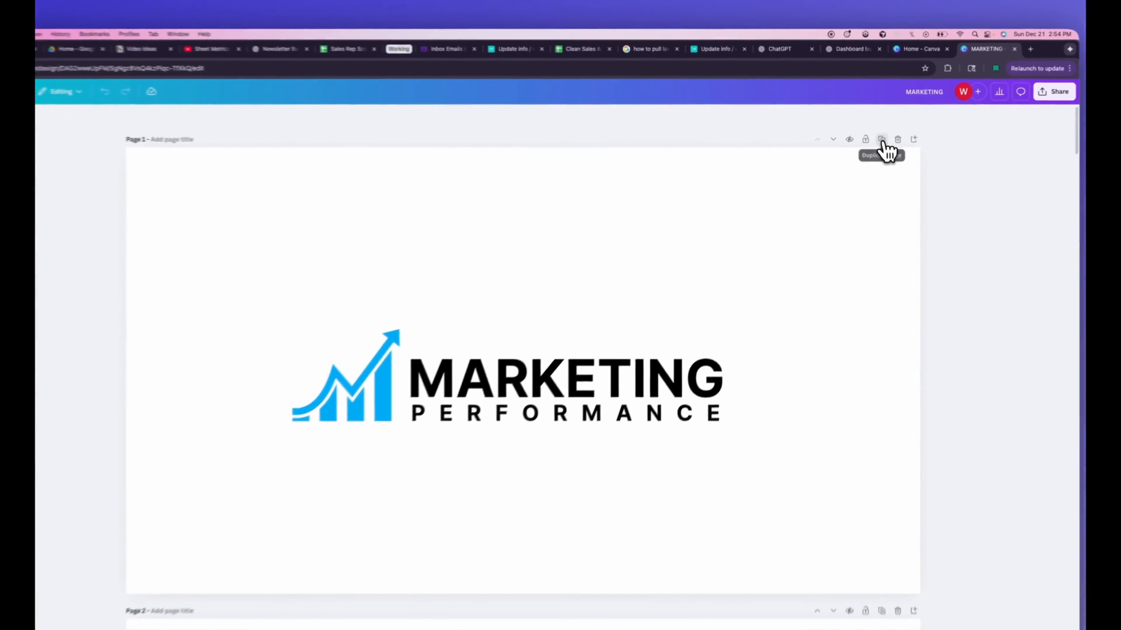
Step: Duplicate page 1 of the Canva logo design and change "MARKETING" on the copy to "SALES & MARKETING"
left_click(874, 138)
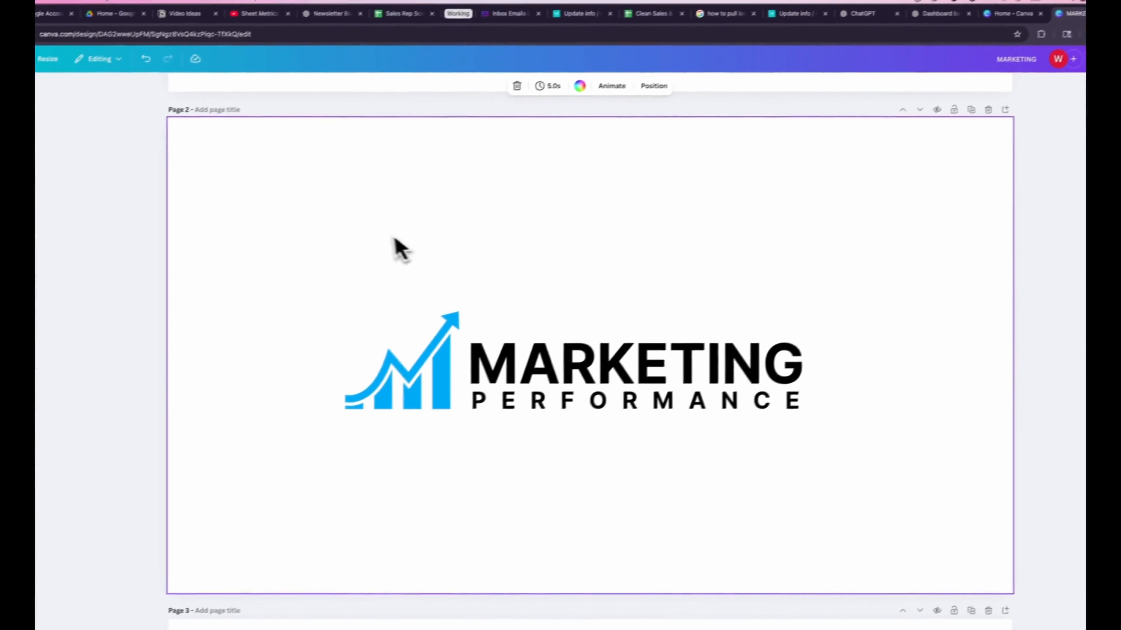
double_click(540, 400)
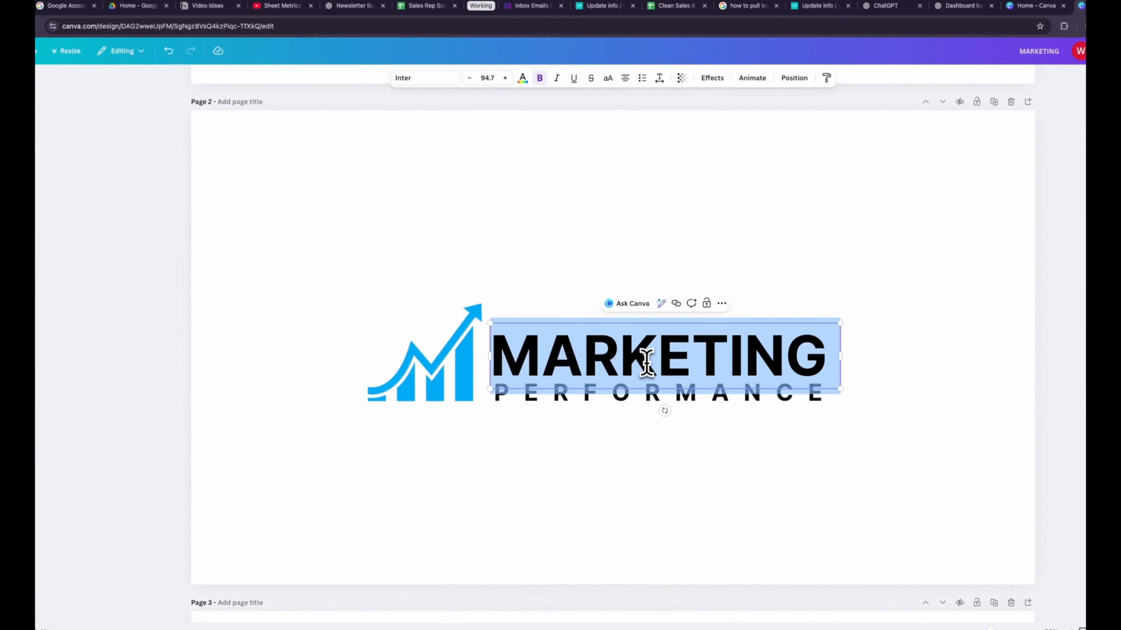
type("SALES & MARK")
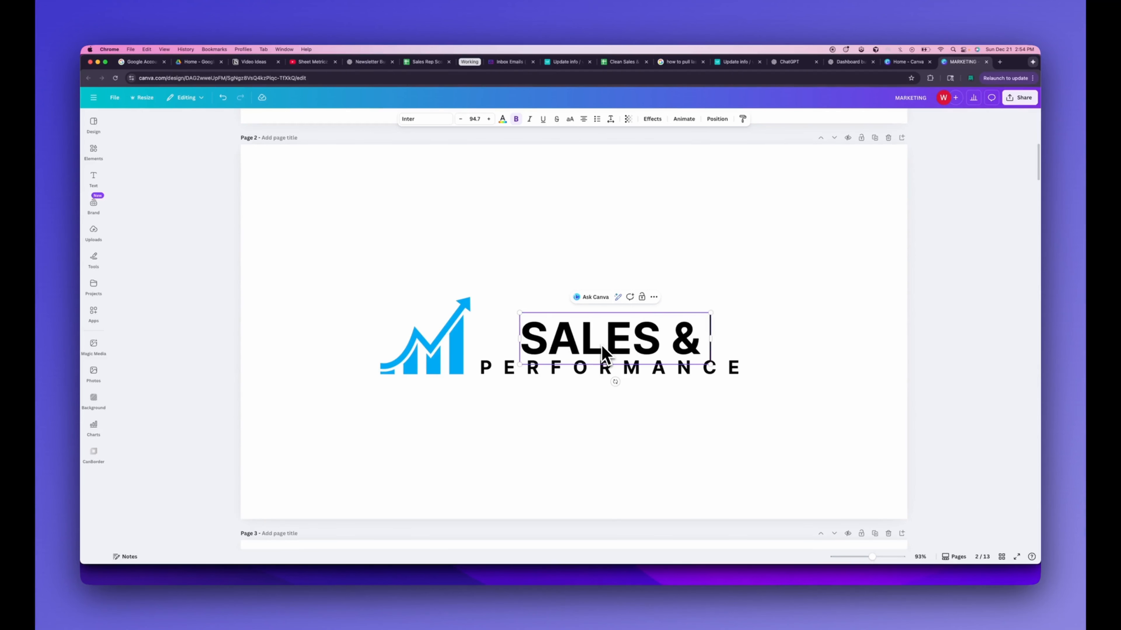
type("ETING")
Step: Reduce the font size of the "SALES & MARKETING" text to 59.7
key("super+a")
left_click(460, 119)
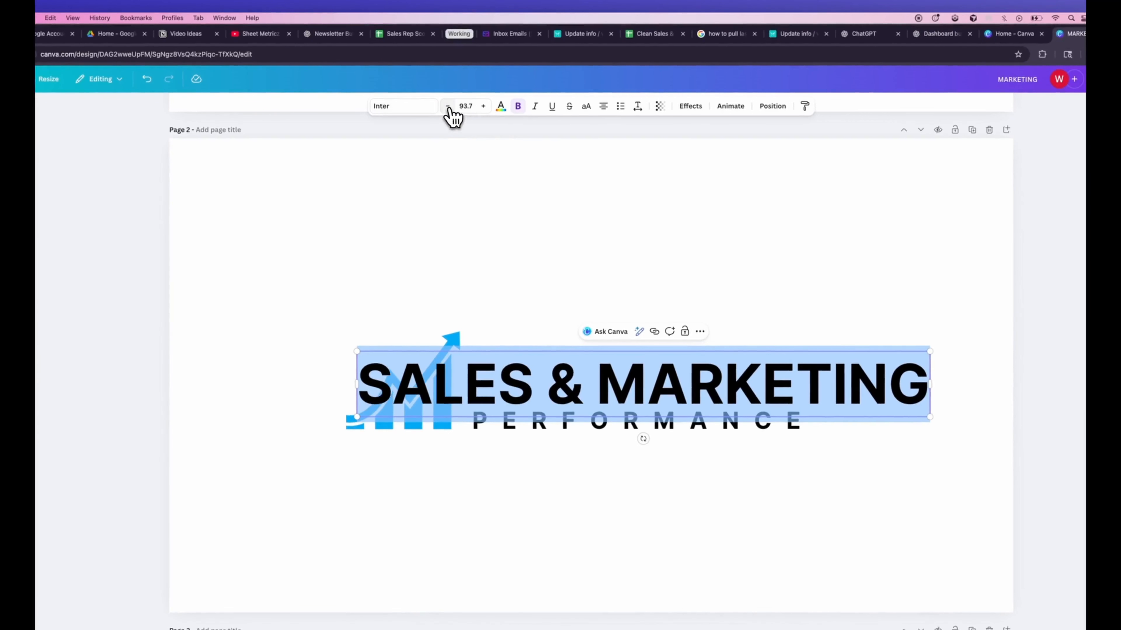
left_click(460, 119)
left_click(460, 119)
left_click(460, 119)
left_click(460, 119)
left_click(449, 107)
left_click(448, 106)
left_click_drag(448, 108, 448, 107)
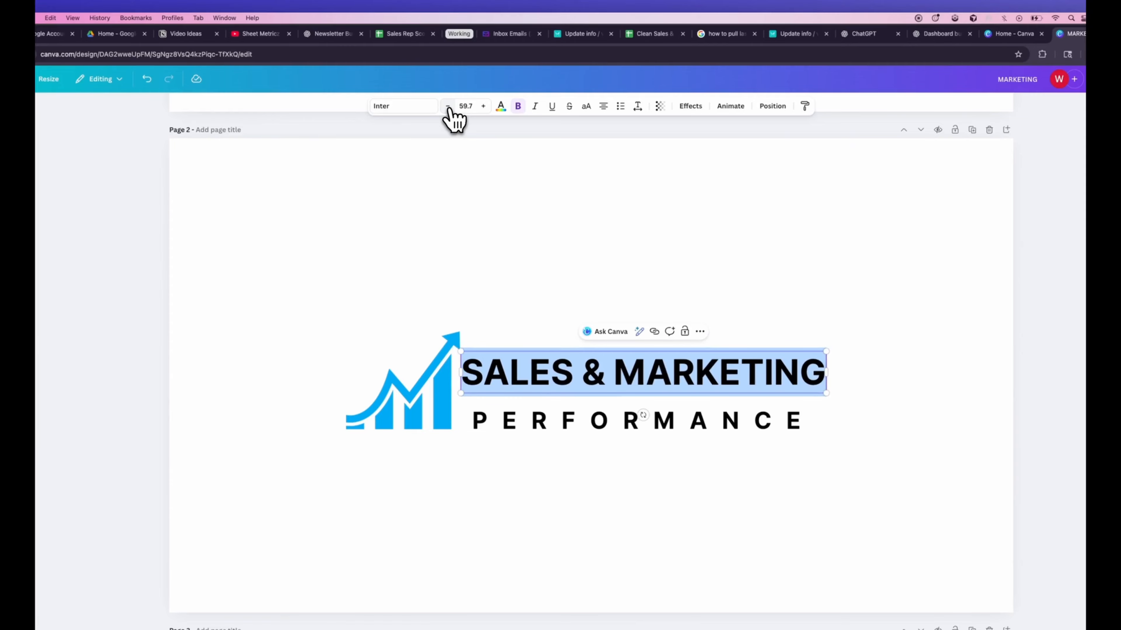
Step: Replace the word "PERFORMANCE" with "DASHBOARD" and set its letter spacing to 800
left_click(613, 428)
left_click(607, 424)
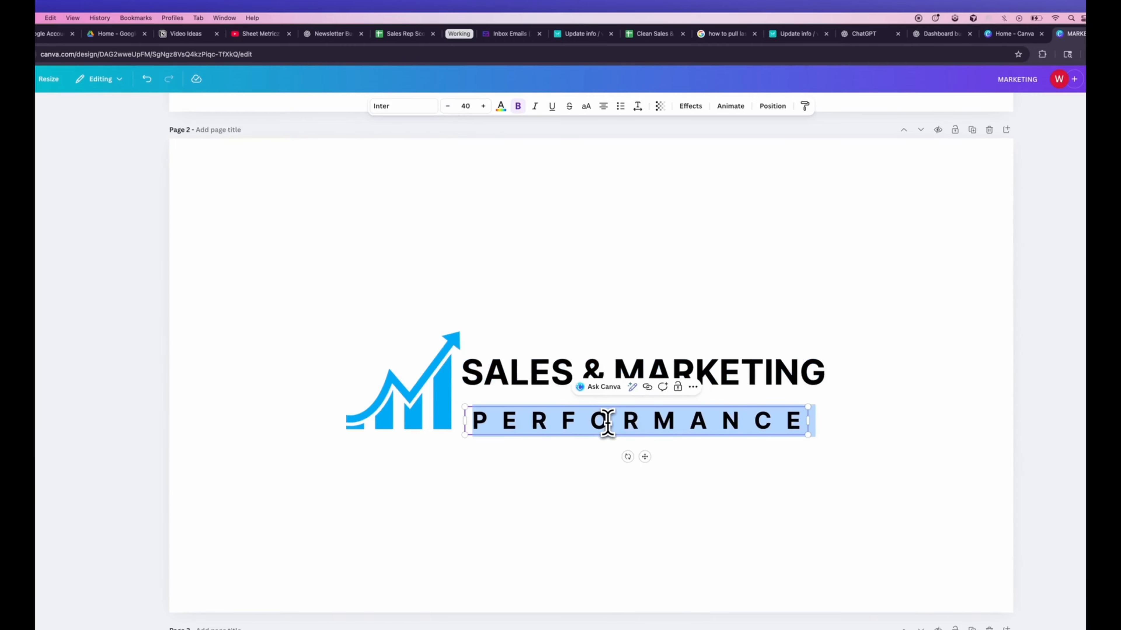
type("DASHBOARD")
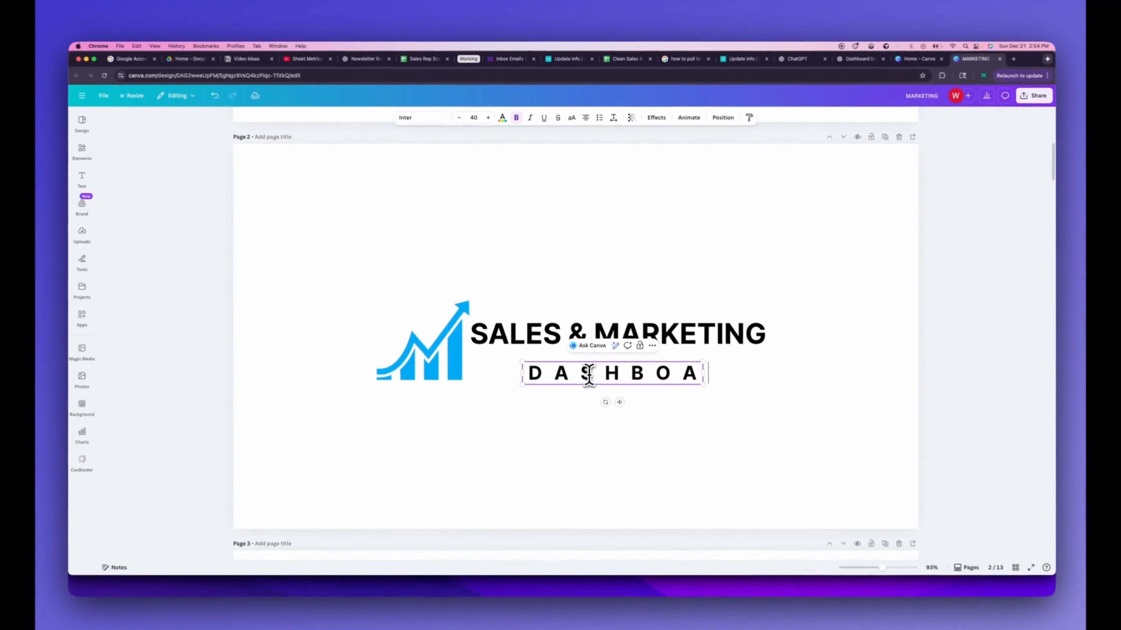
left_click(610, 118)
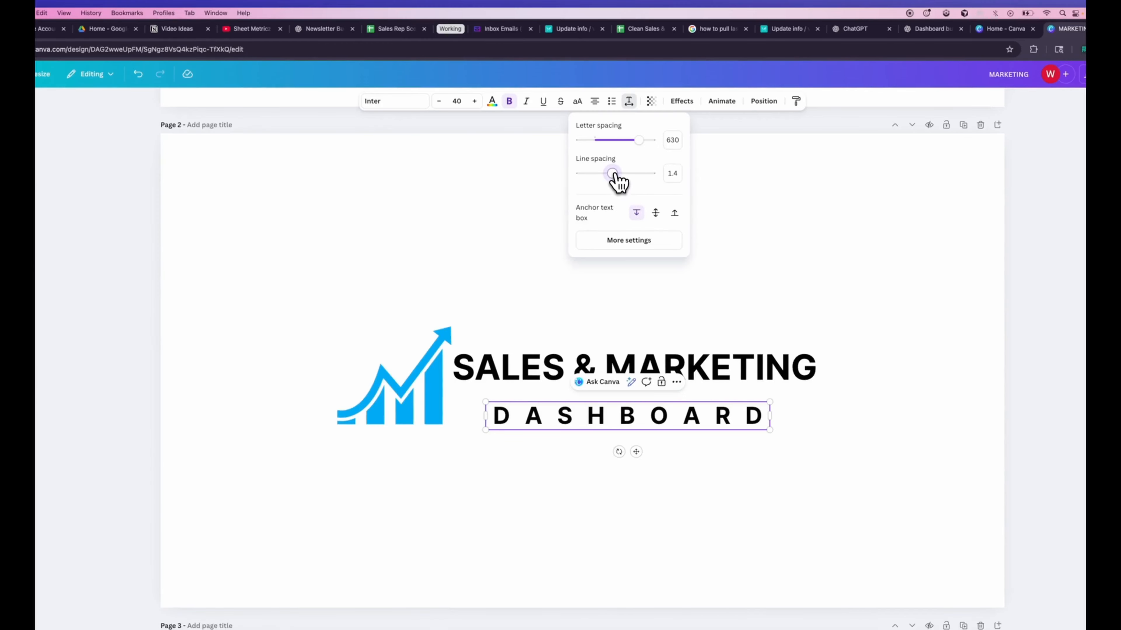
left_click_drag(648, 148, 663, 147)
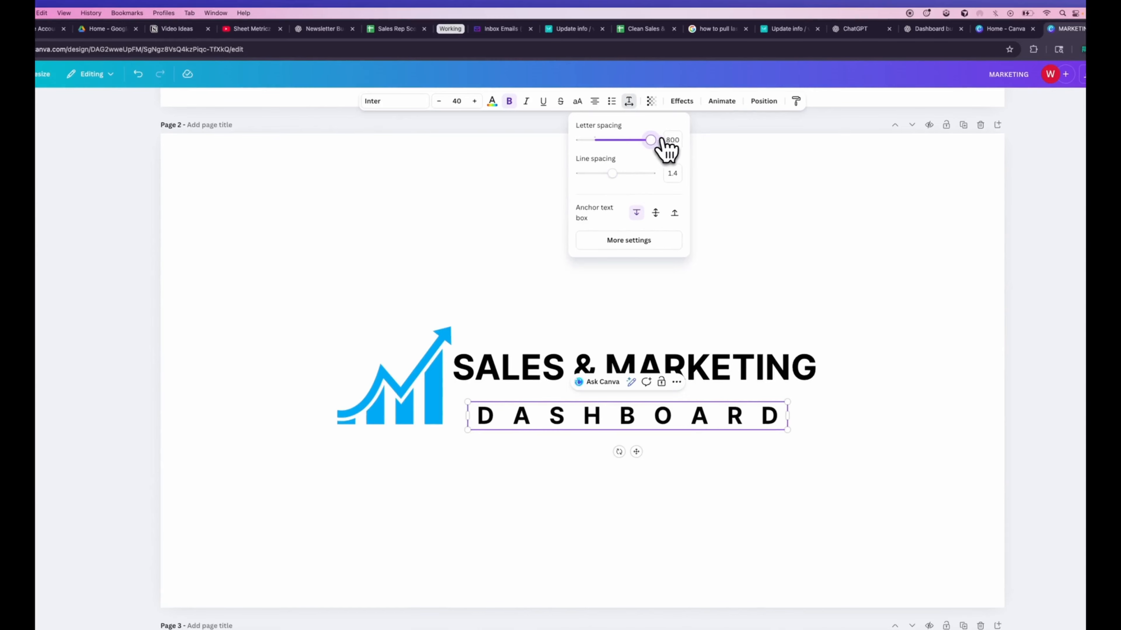
Step: Reduce the "SALES & MARKETING" text to size 48.7 and move it down to sit directly above "DASHBOARD"
double_click(580, 381)
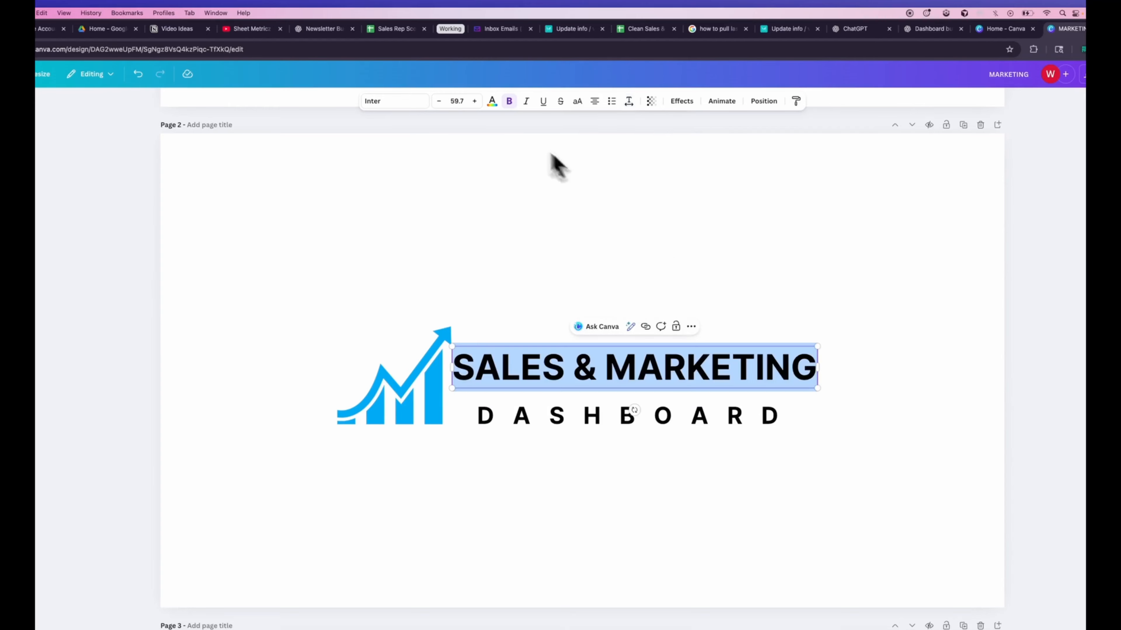
left_click(440, 101)
left_click(440, 101)
left_click(439, 101)
left_click(439, 101)
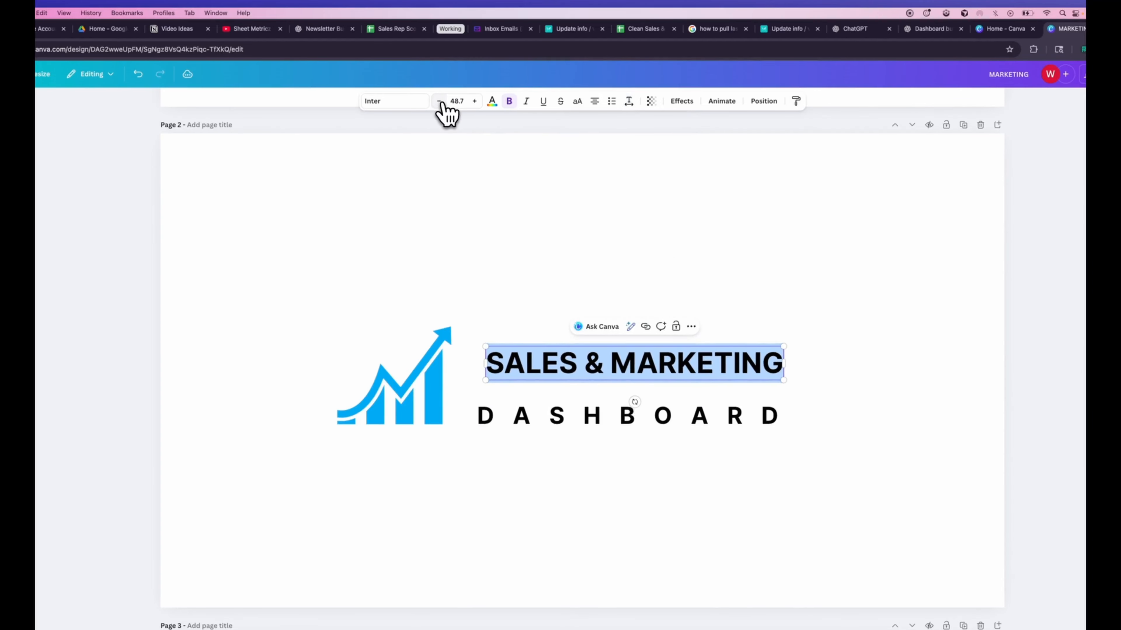
left_click(502, 311)
left_click_drag(668, 369, 662, 393)
Step: Set the letter spacing of "DASHBOARD" to 661 and delete the blue chart icon beside the text
double_click(657, 416)
left_click(626, 105)
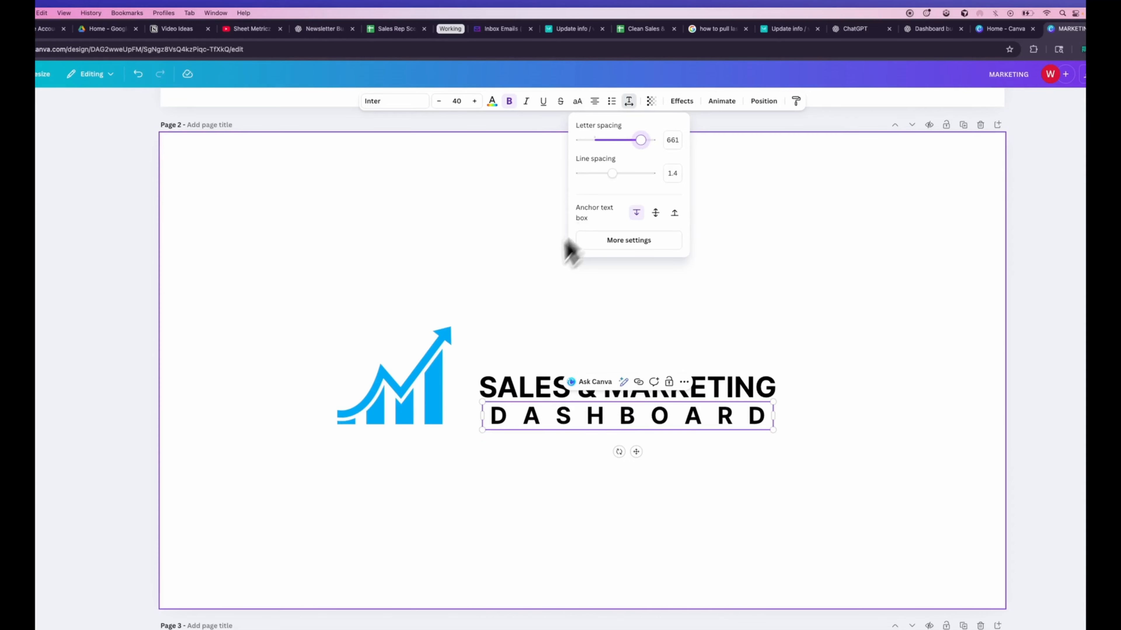
left_click(529, 286)
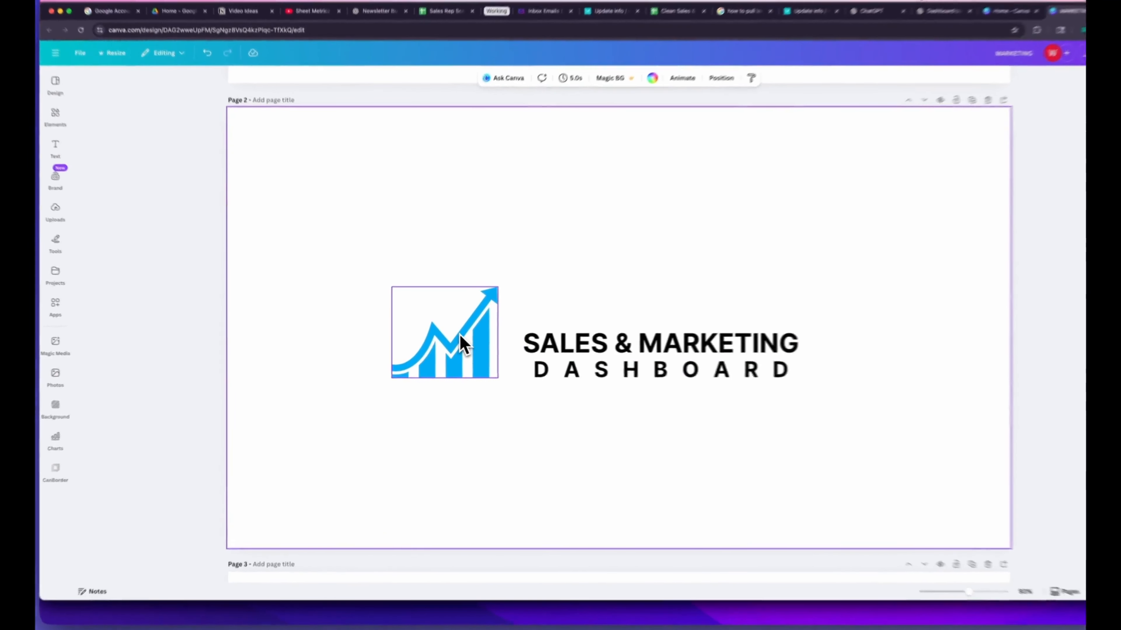
left_click(442, 348)
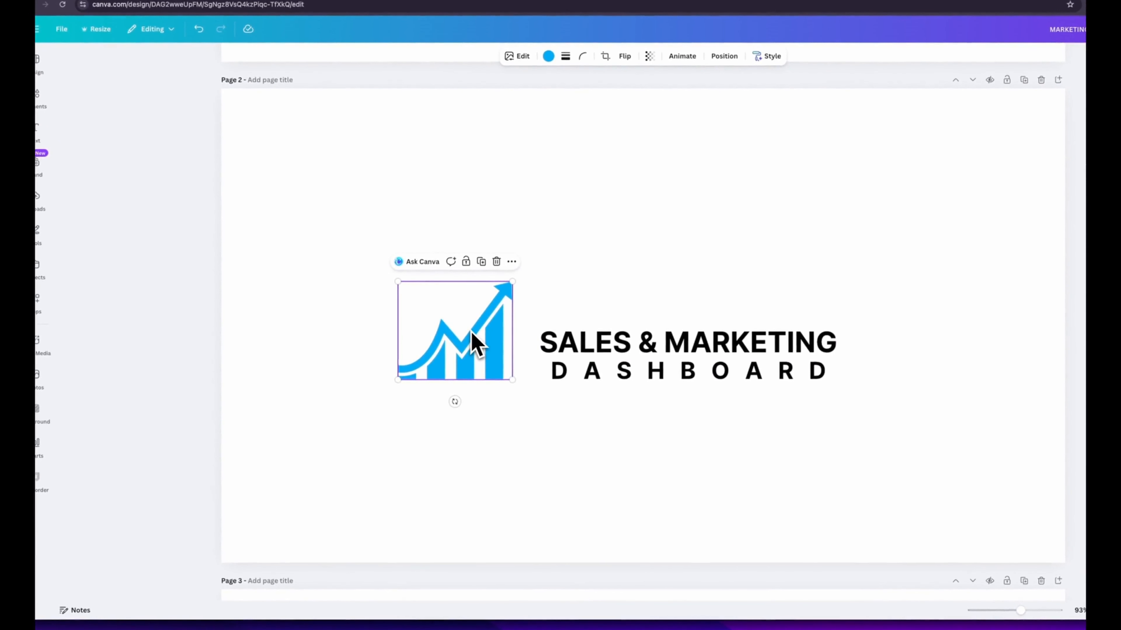
key("Delete")
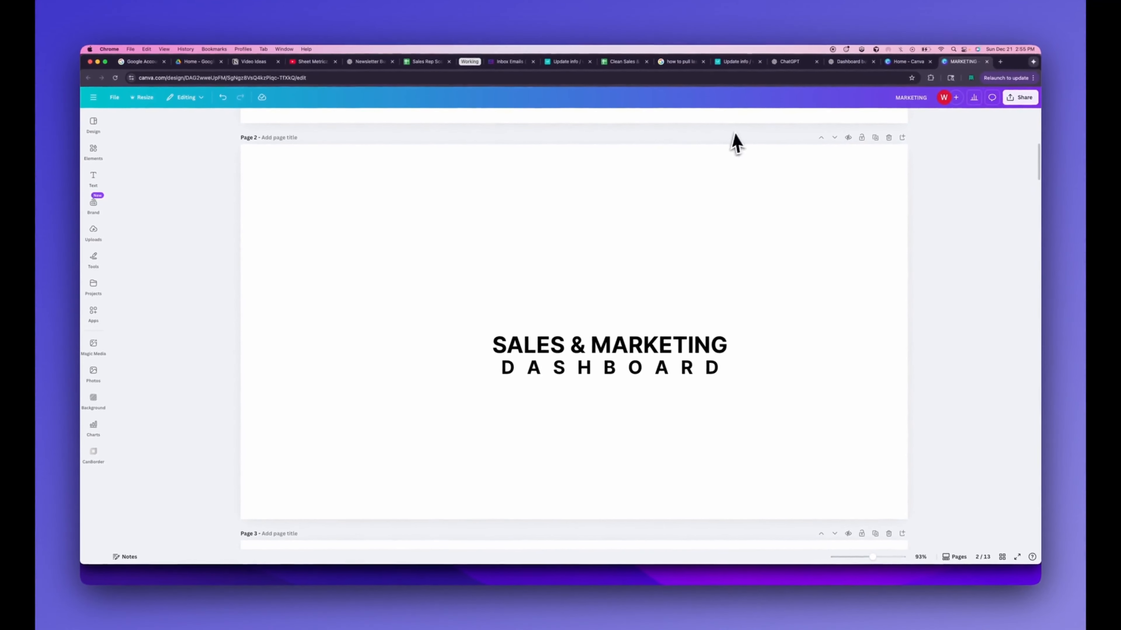
Step: Switch to the dashboard spreadsheet, copy the blue hex code #006ed8 from the Eye Dropper extension, and return to the Canva design
left_click(622, 61)
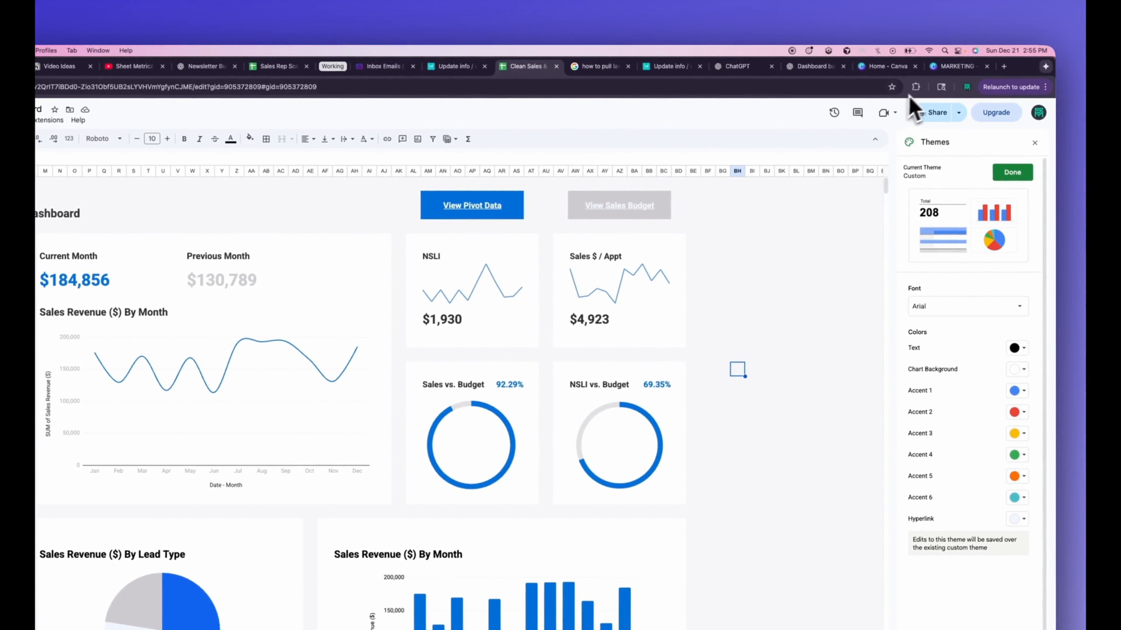
left_click(915, 87)
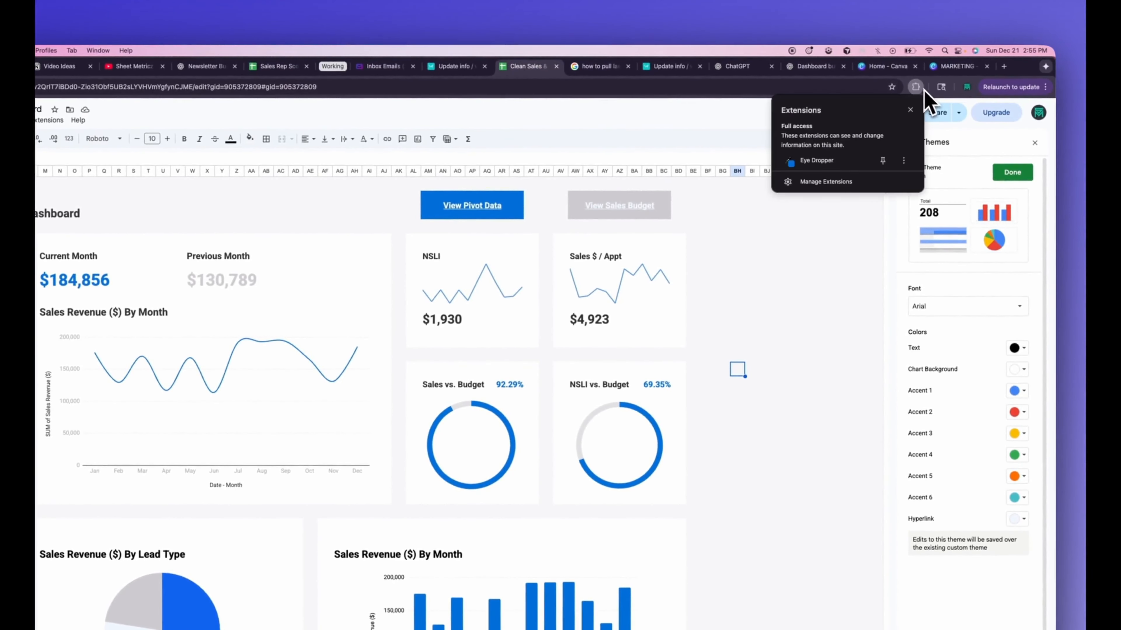
left_click(839, 162)
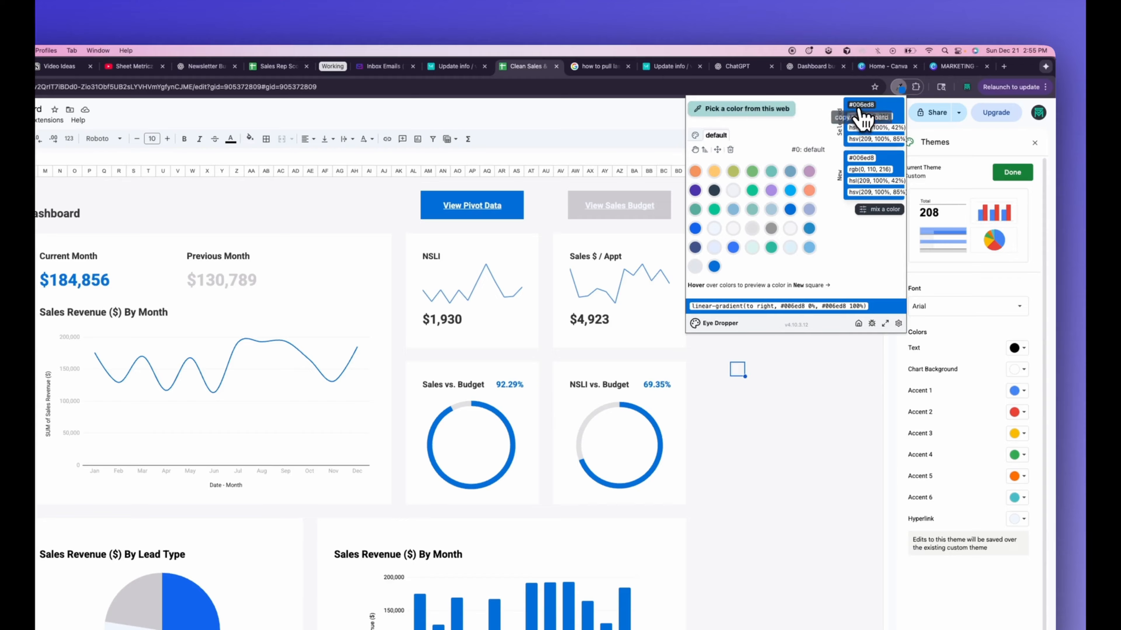
left_click(953, 66)
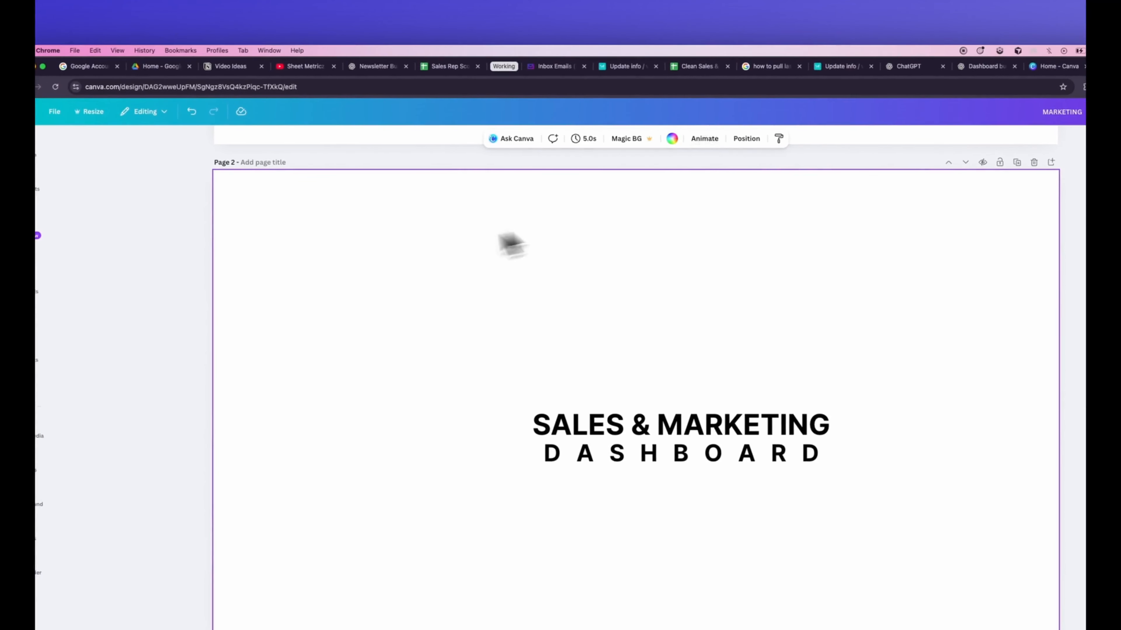
Step: Search the elements for "RECTANGLE", add the solid square shape, and stretch it across the whole of page 2 behind the text
left_click(96, 182)
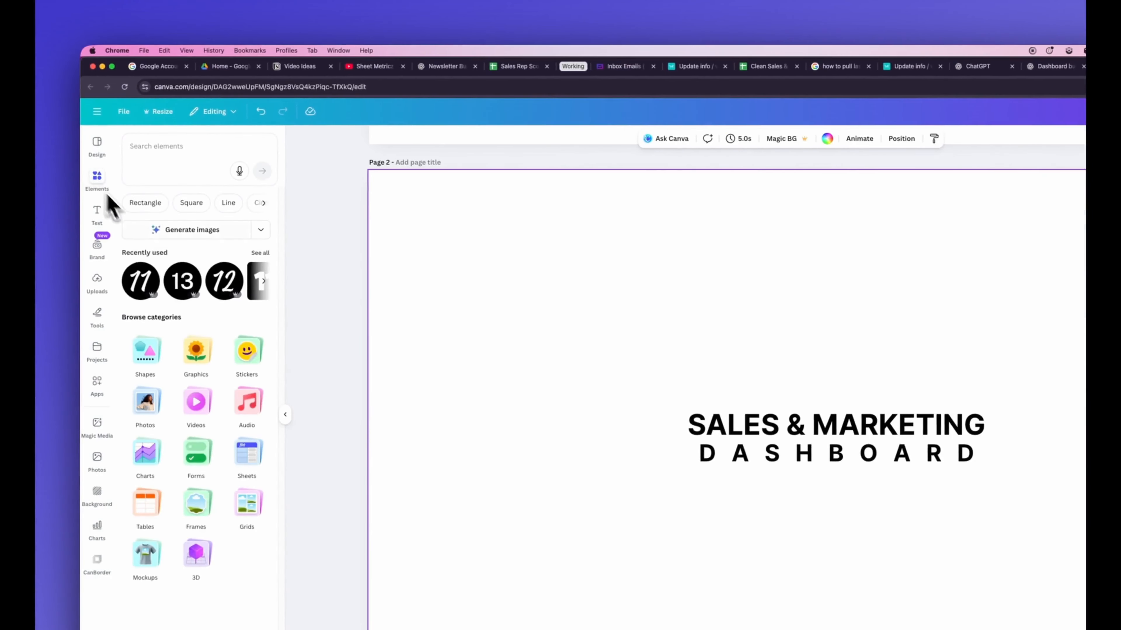
left_click(154, 153)
type("RECTANGLE")
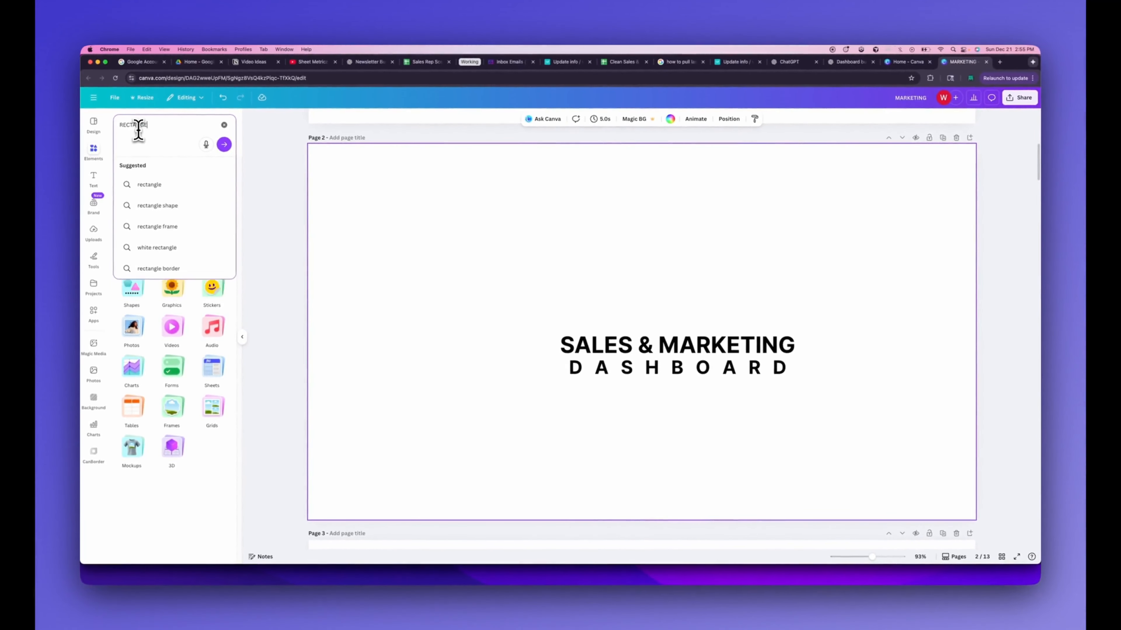
key("Return")
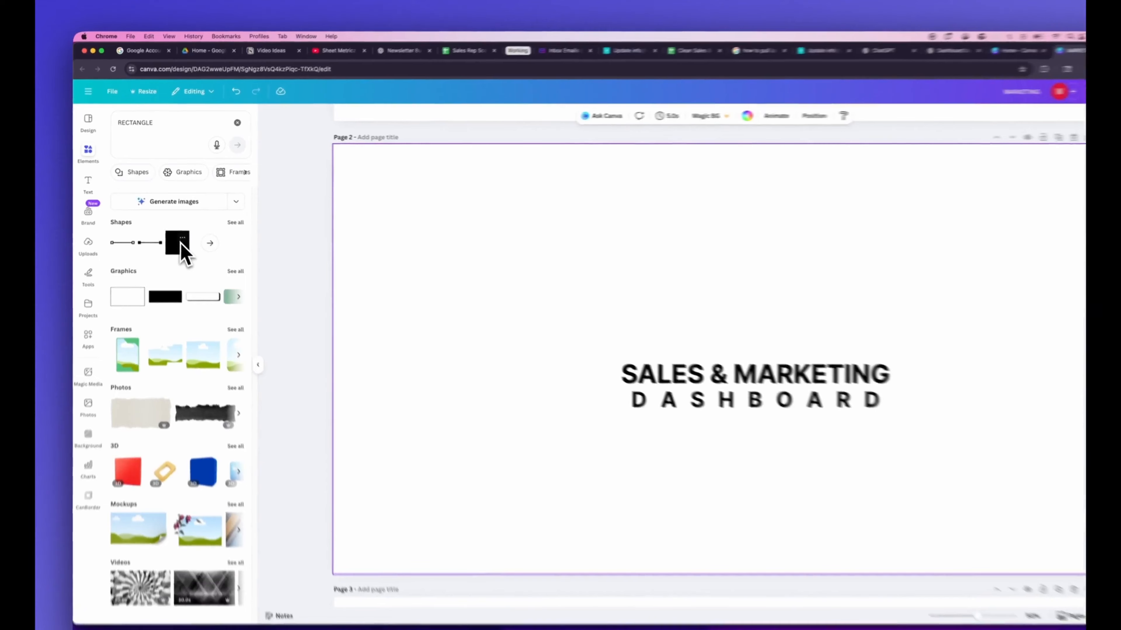
left_click_drag(171, 233, 408, 212)
left_click_drag(545, 259, 458, 176)
left_click_drag(487, 278, 1048, 542)
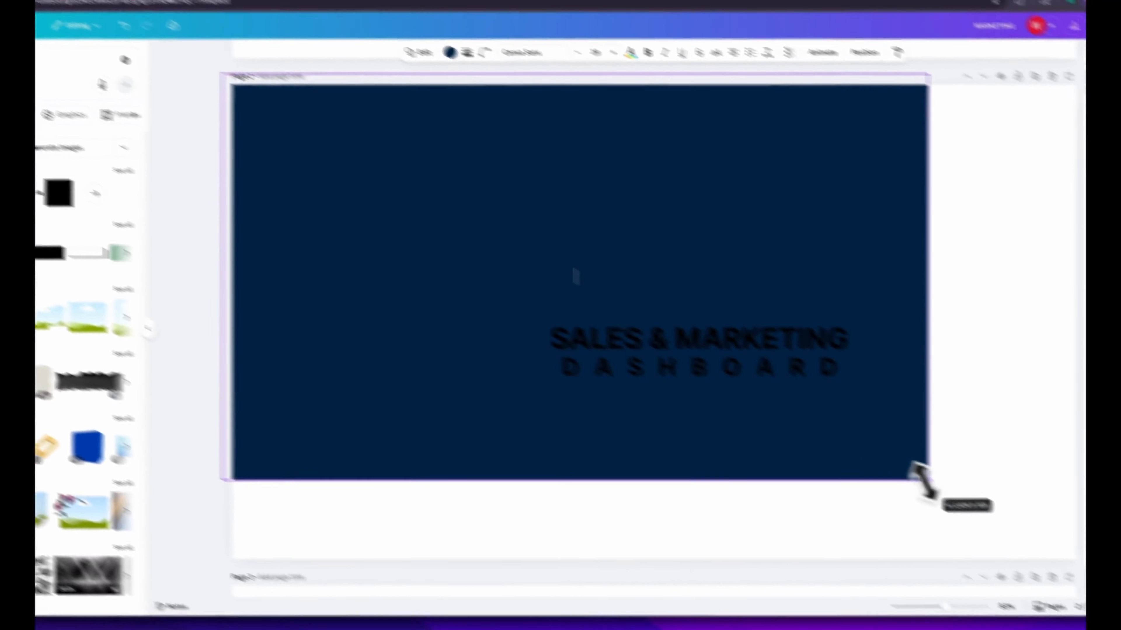
left_click_drag(923, 482, 1097, 567)
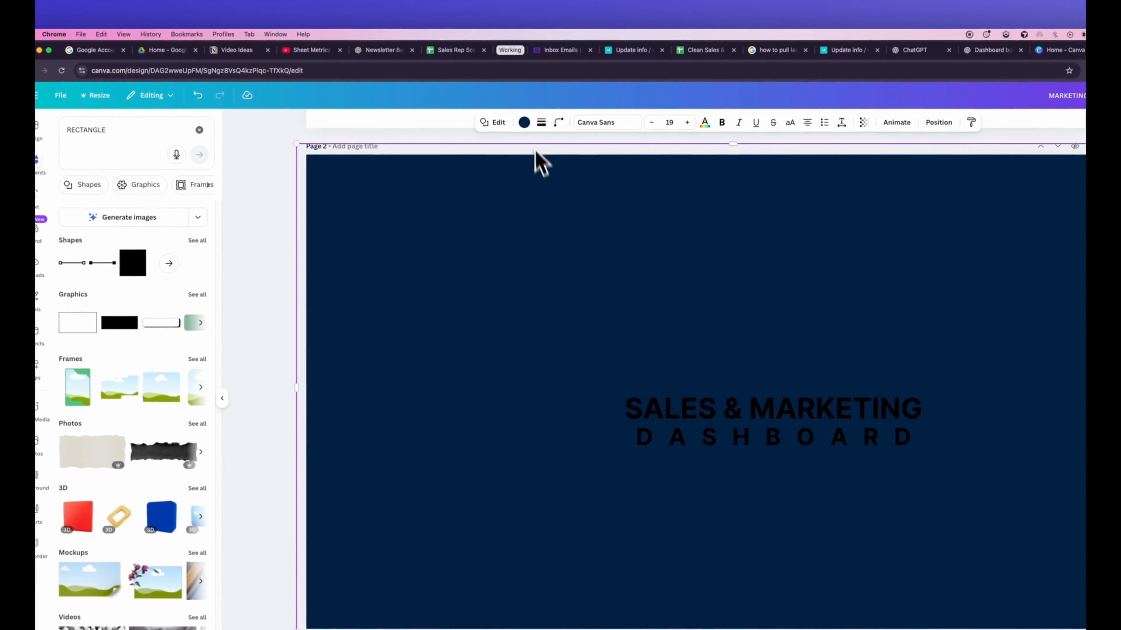
Step: Set the background rectangle's fill color to #006ED8
left_click(457, 79)
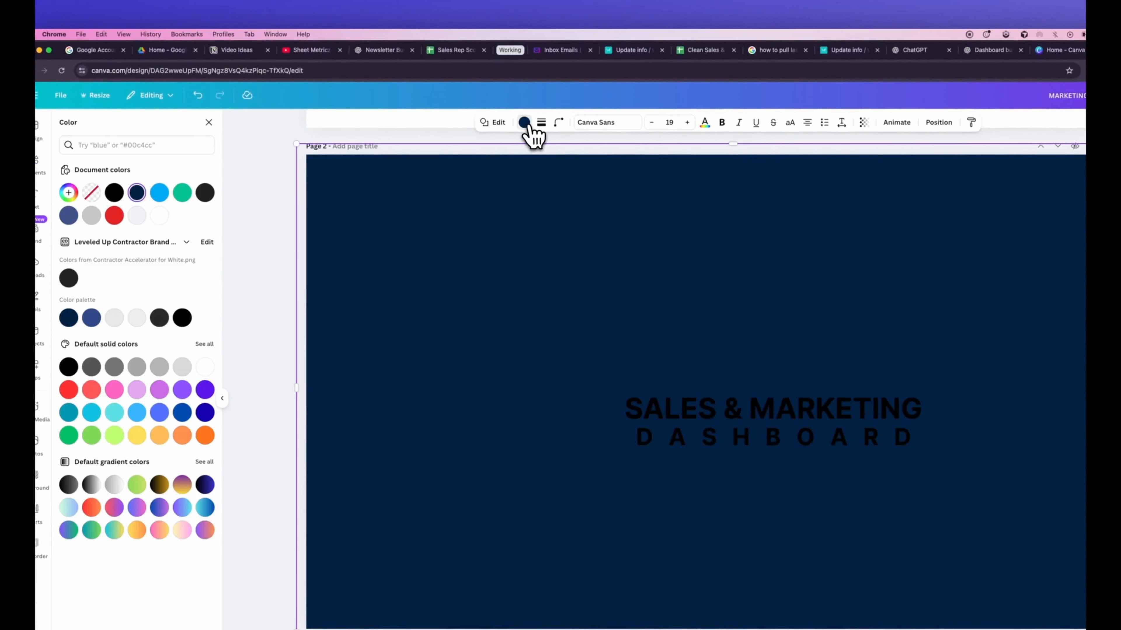
left_click(68, 193)
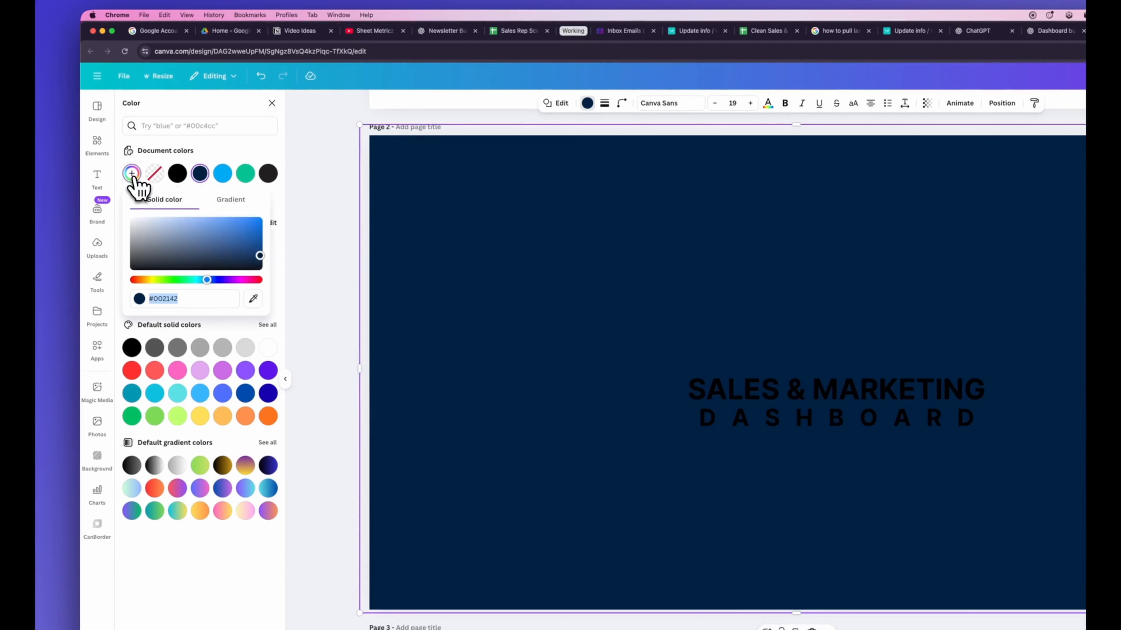
type("#006ED8")
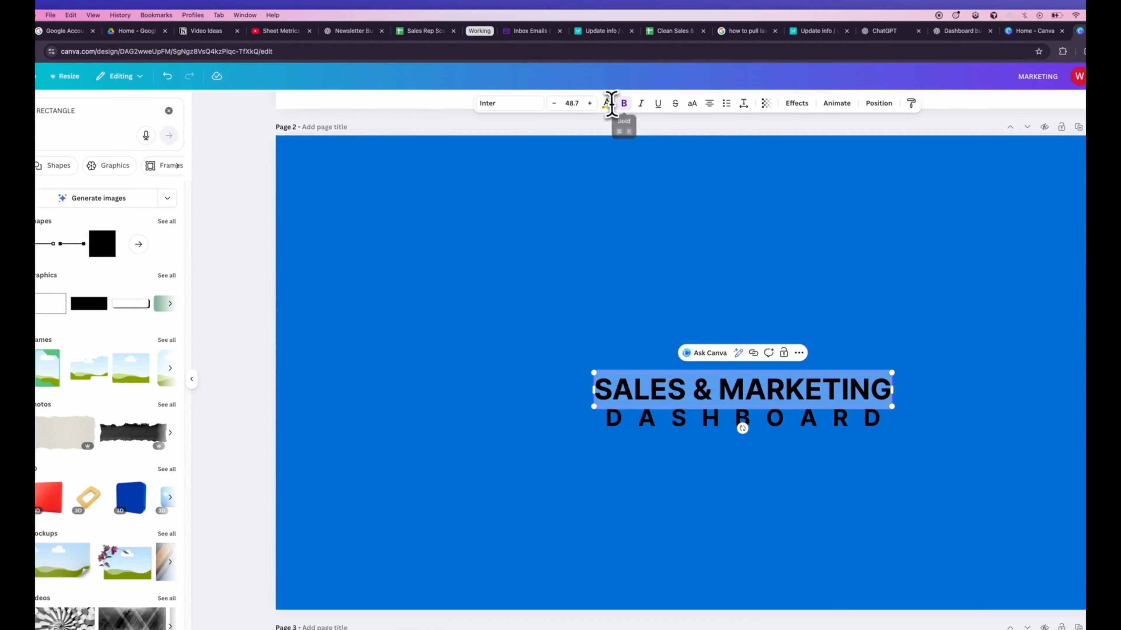
Step: Change the text color of "SALES & MARKETING" and "DASHBOARD" to white
left_click(611, 104)
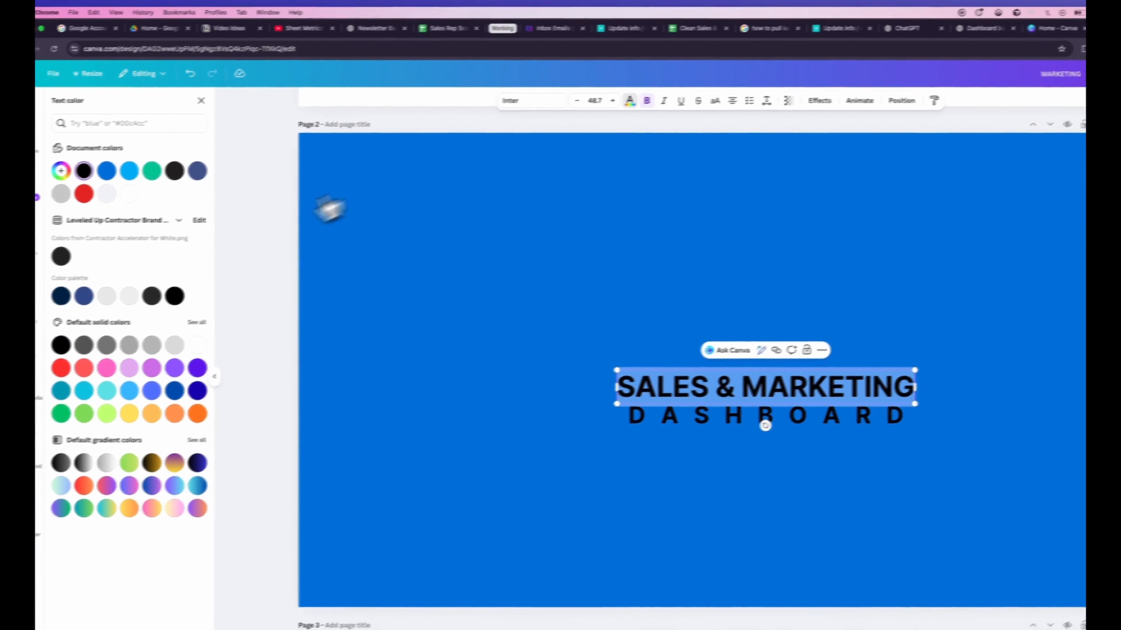
left_click(126, 195)
left_click(669, 421)
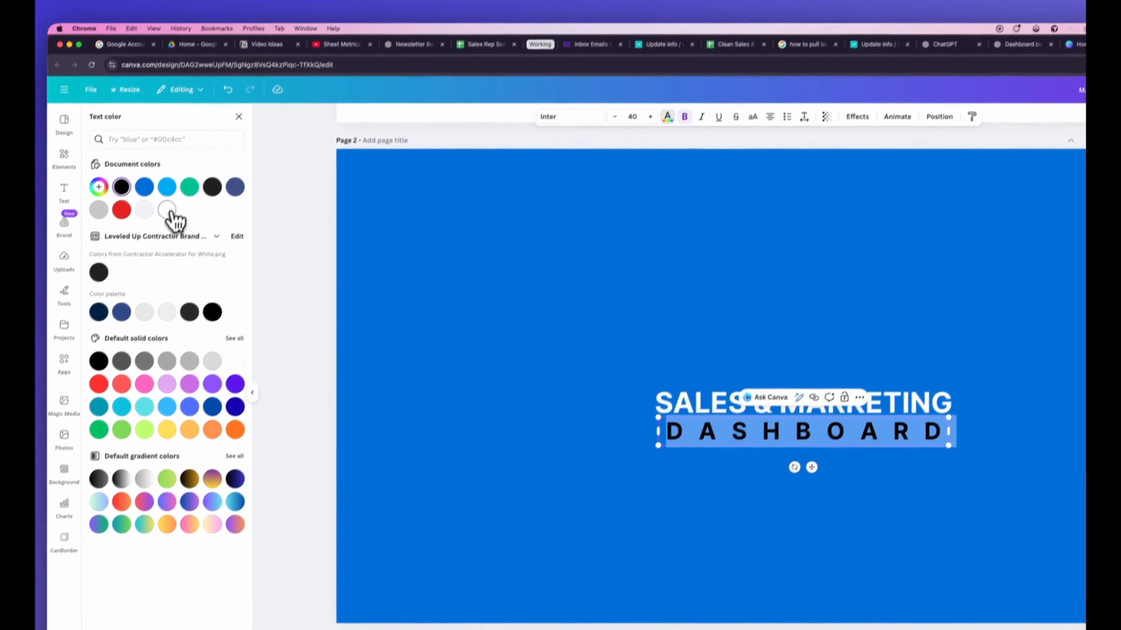
left_click(156, 231)
left_click(468, 351)
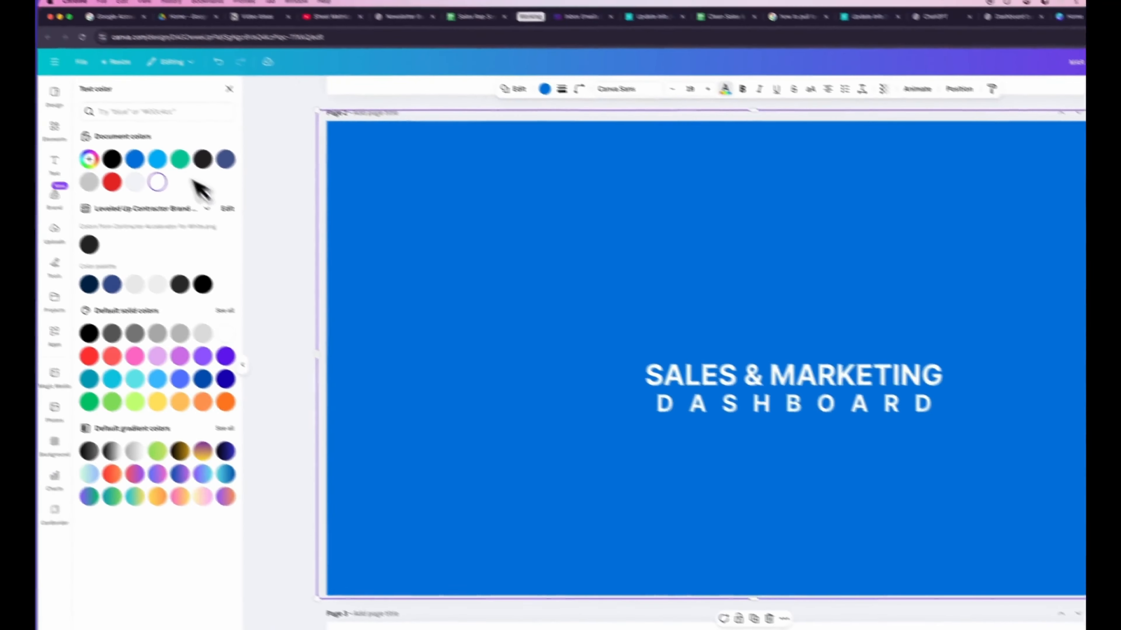
Step: Search the design elements for "SALES ICON" graphics
left_click(98, 151)
left_click(188, 124)
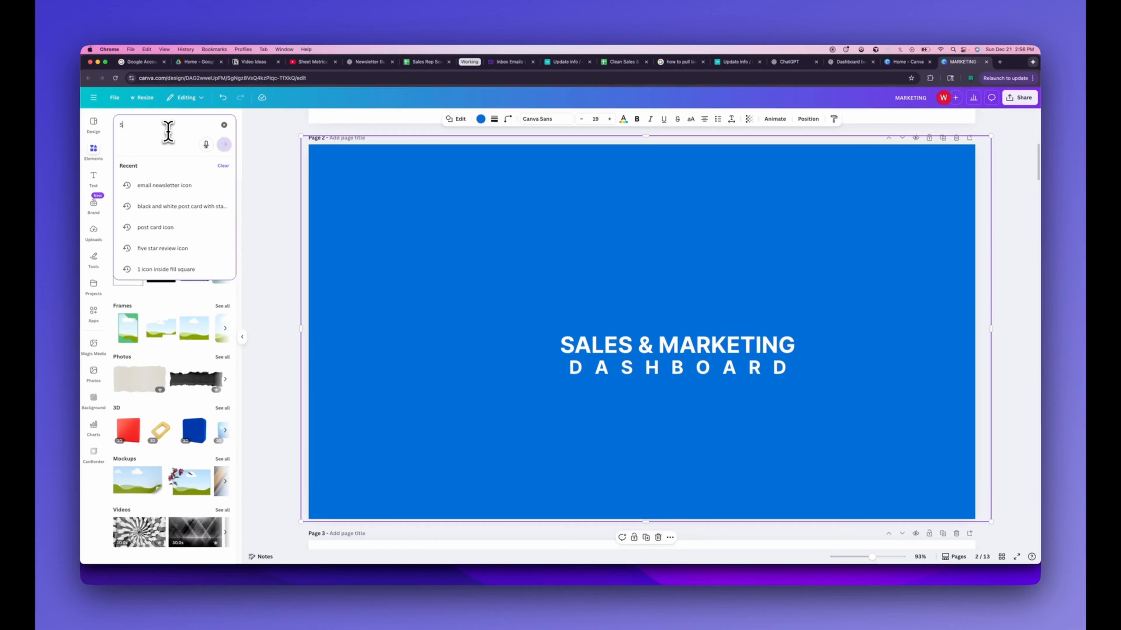
type("SALES ICON")
key("Return")
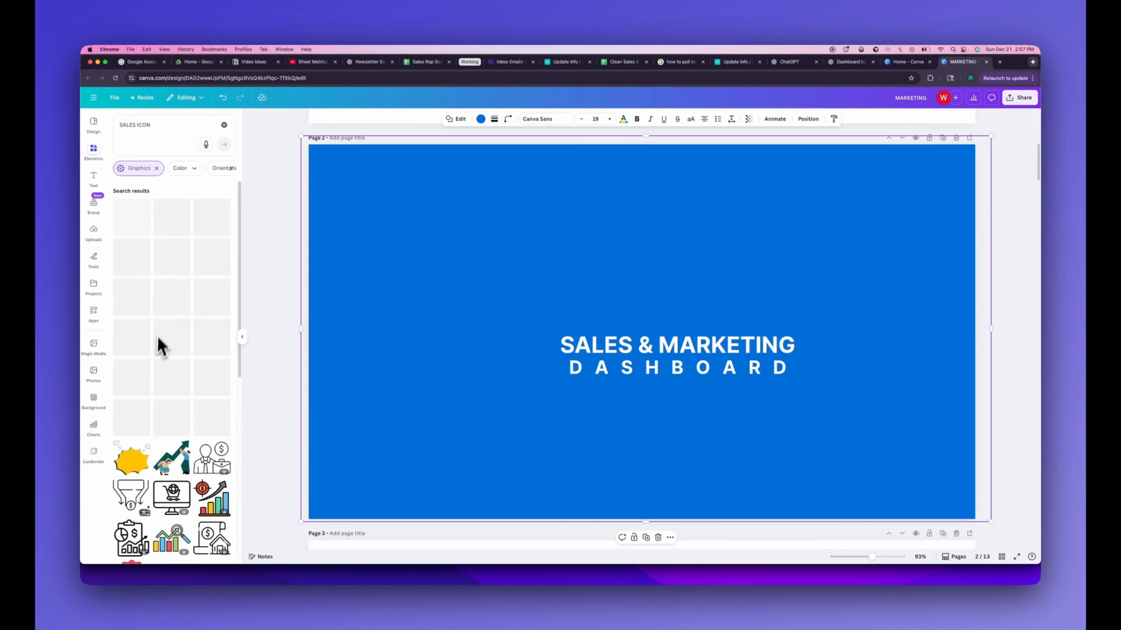
Step: Replace the graphics search with "FUNNEL ICON"
left_click(163, 124)
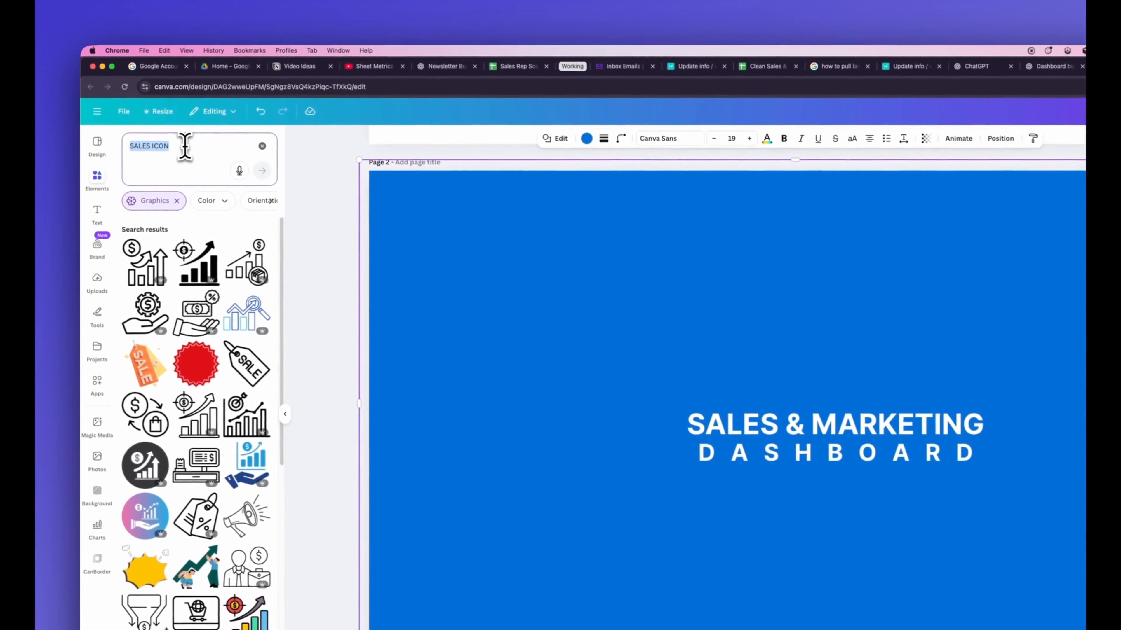
type("F")
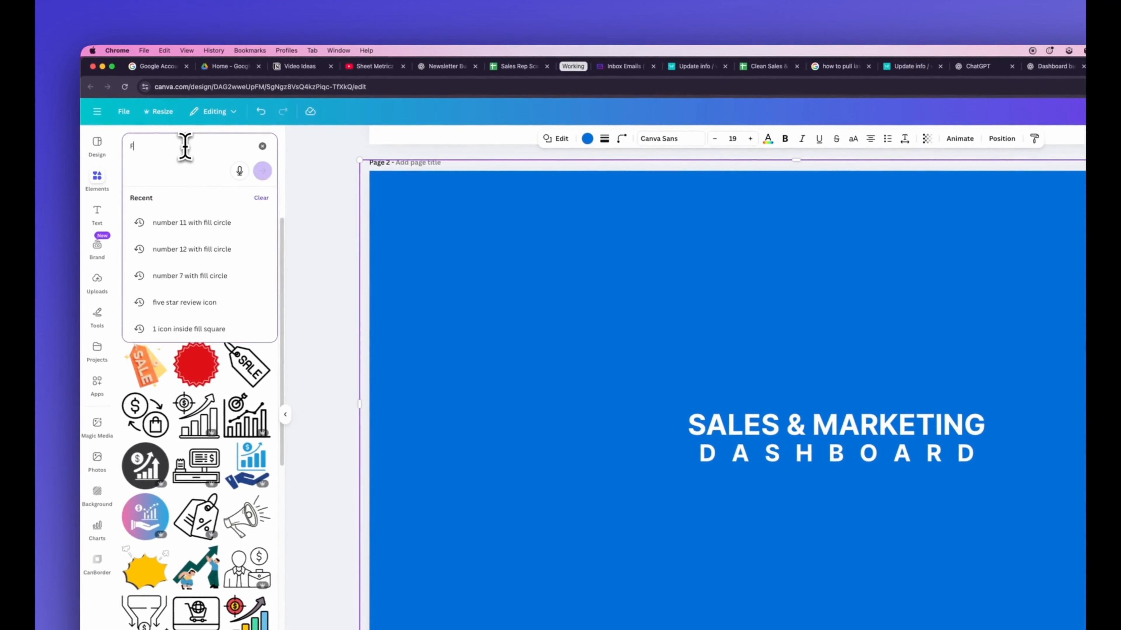
type("UNNEL ICON")
key("Return")
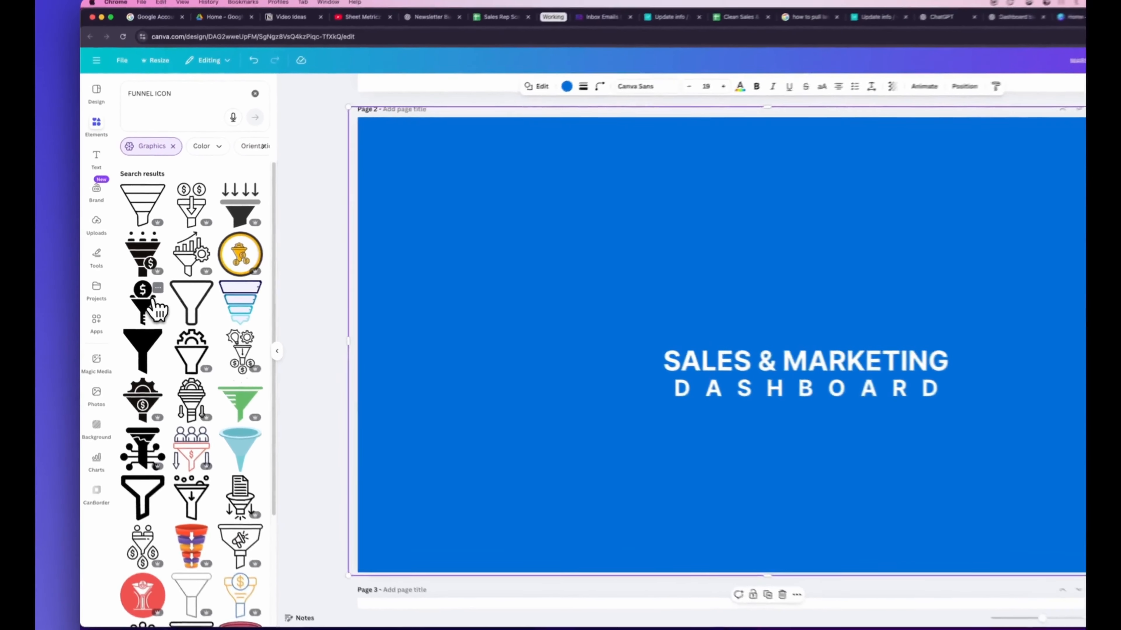
Step: Try the funnel icon with a dollar coin above it, white and scaled down beside the text, and delete it
left_click(131, 291)
left_click_drag(667, 306, 507, 306)
left_click_drag(511, 360, 511, 359)
left_click(586, 123)
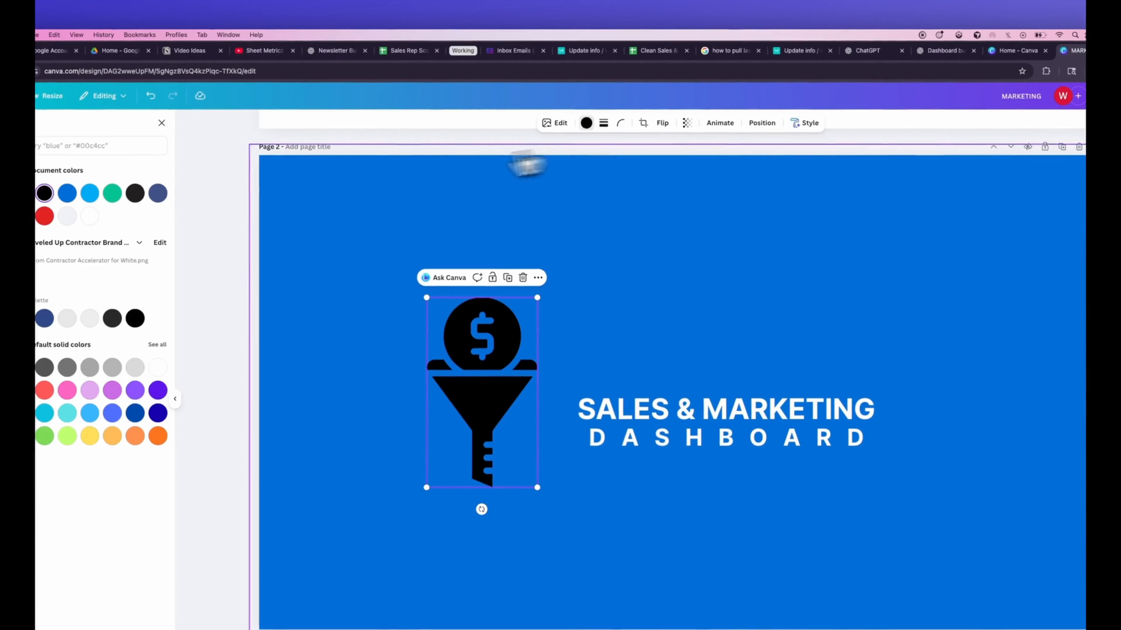
left_click(173, 172)
left_click_drag(538, 321, 618, 392)
left_click_drag(653, 488, 603, 402)
left_click_drag(553, 356, 615, 356)
left_click(600, 370)
left_click(631, 367)
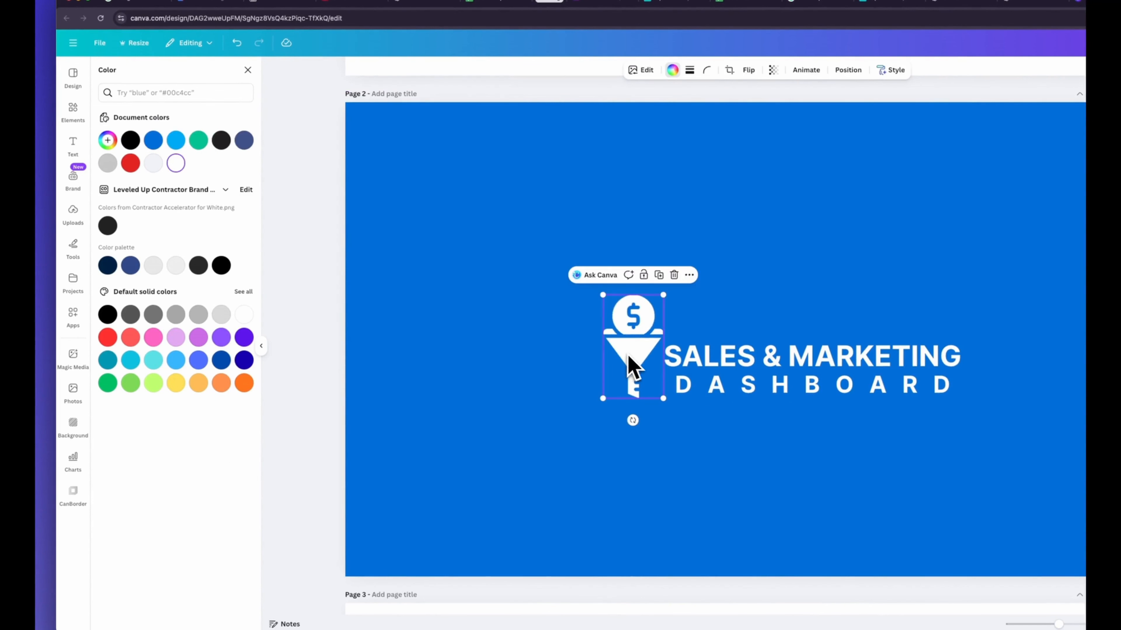
key("Delete")
Step: Add the solid funnel icon with three people and a dollar coin, scale it down, and place it directly before the two text lines
left_click(119, 250)
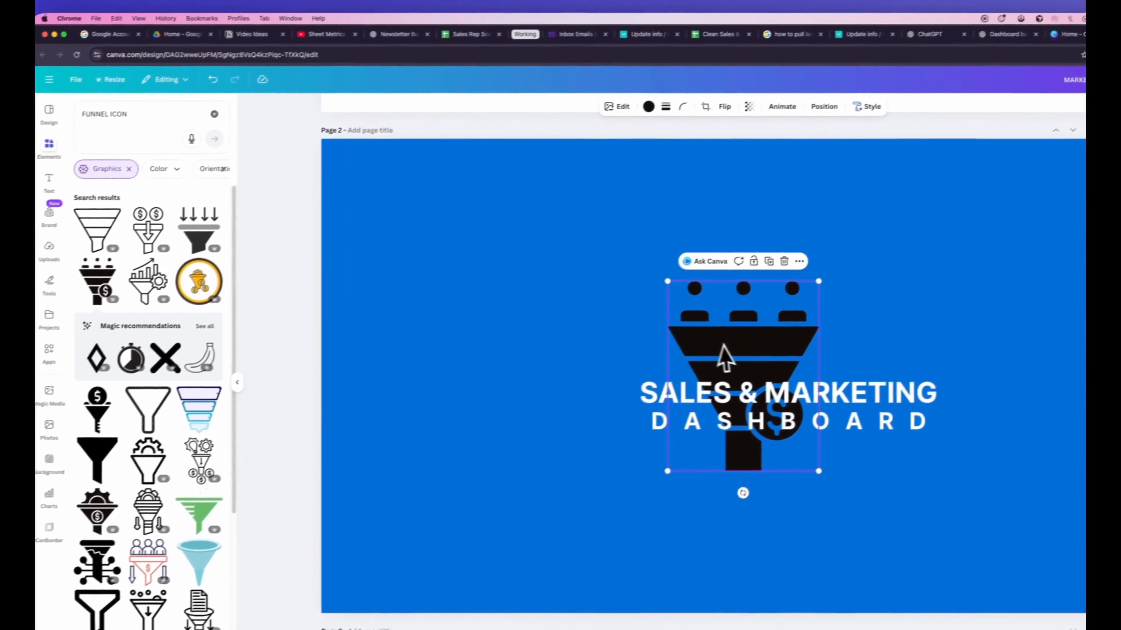
left_click_drag(723, 358, 564, 306)
left_click_drag(628, 246, 559, 367)
left_click_drag(513, 400, 567, 397)
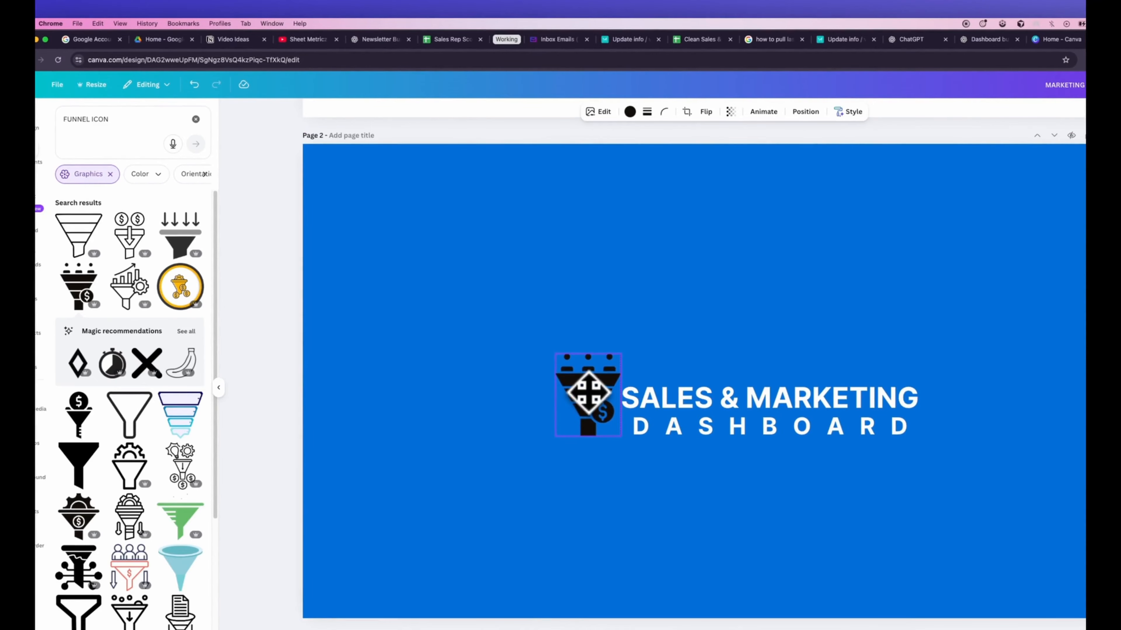
left_click_drag(588, 392, 588, 393)
Step: Change the funnel icon's color to white
left_click(630, 111)
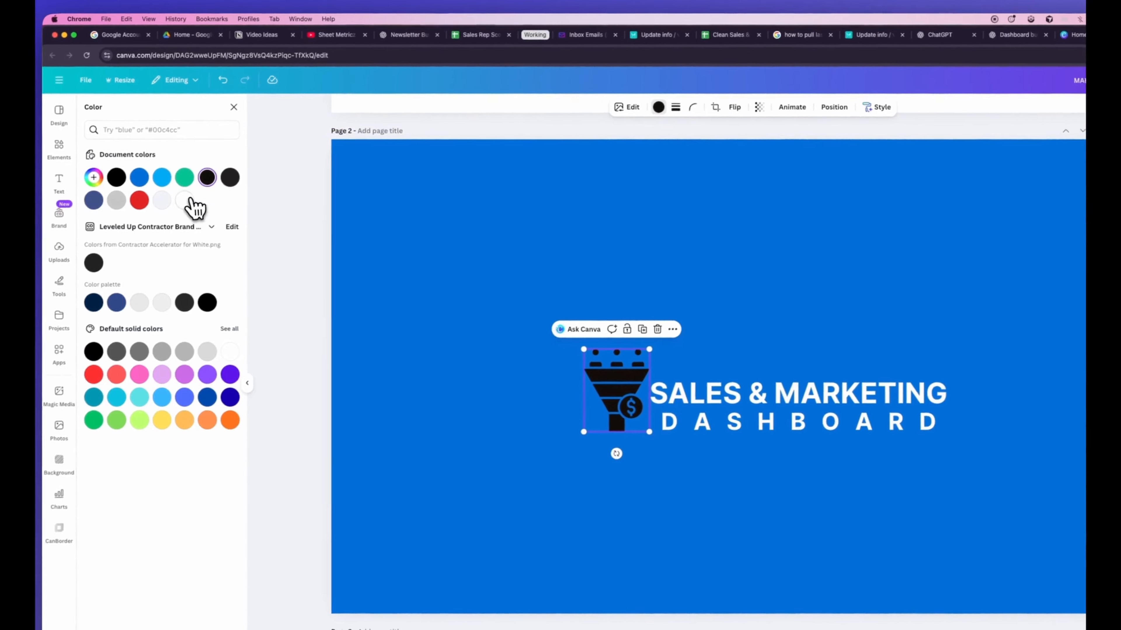
left_click(189, 200)
left_click(451, 231)
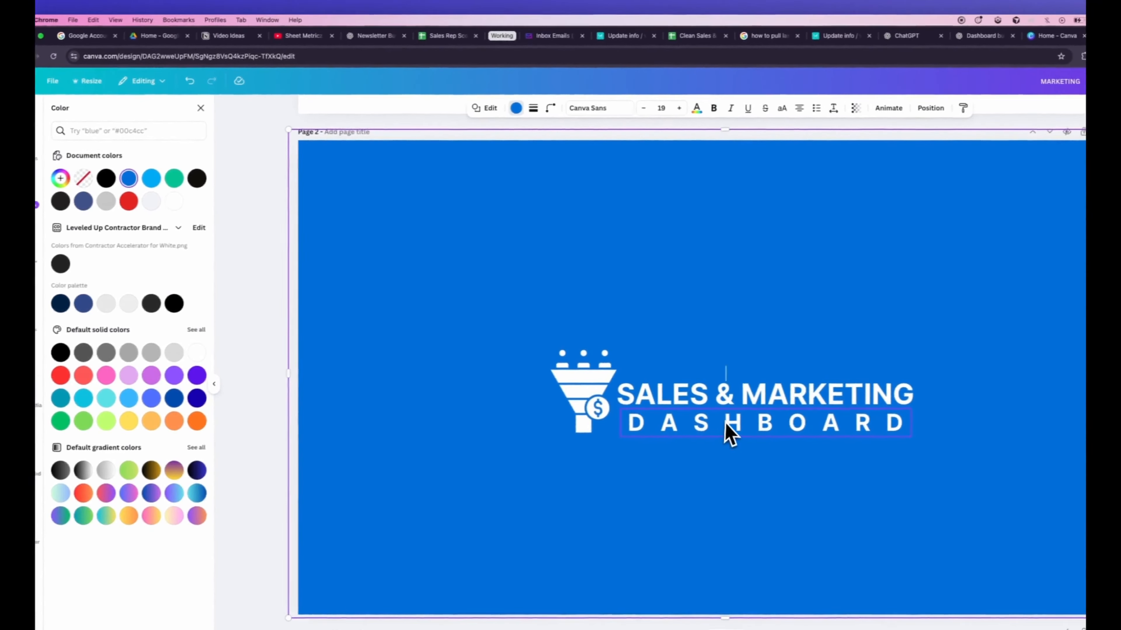
double_click(770, 420)
left_click(621, 112)
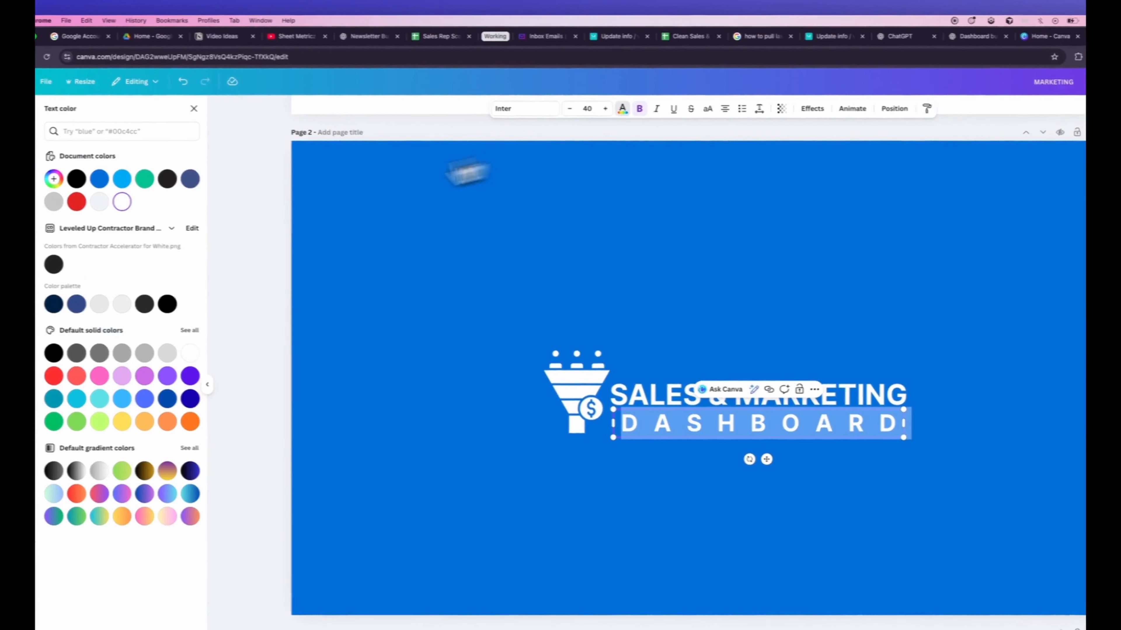
left_click(395, 281)
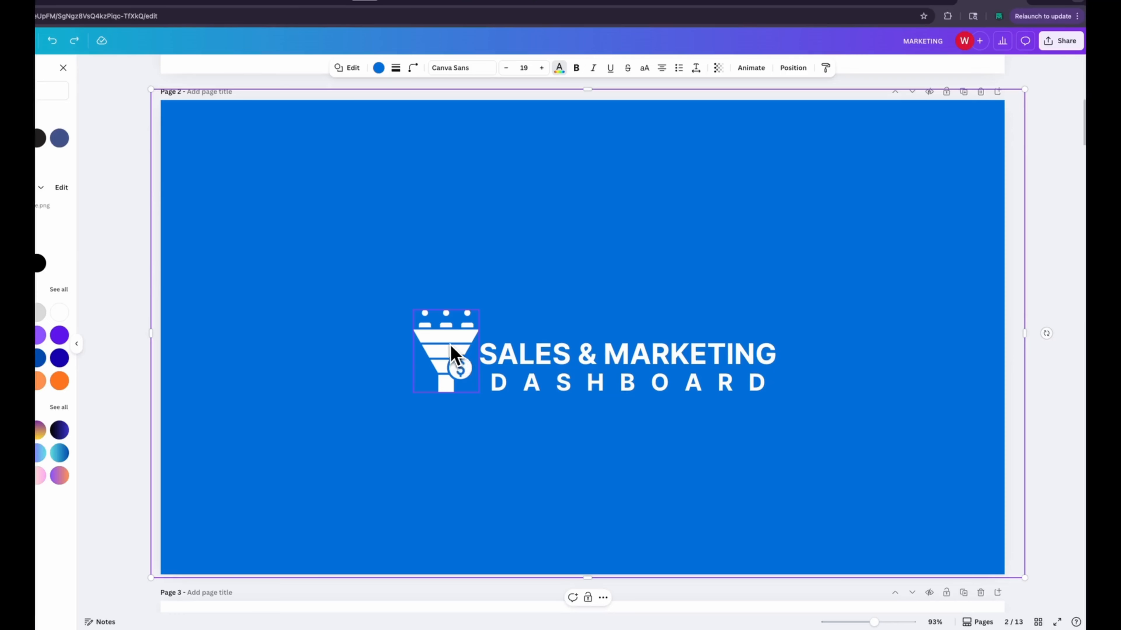
Step: Select the funnel icon and both text lines, and download only page 2 as a PNG with a transparent background
left_click(765, 400)
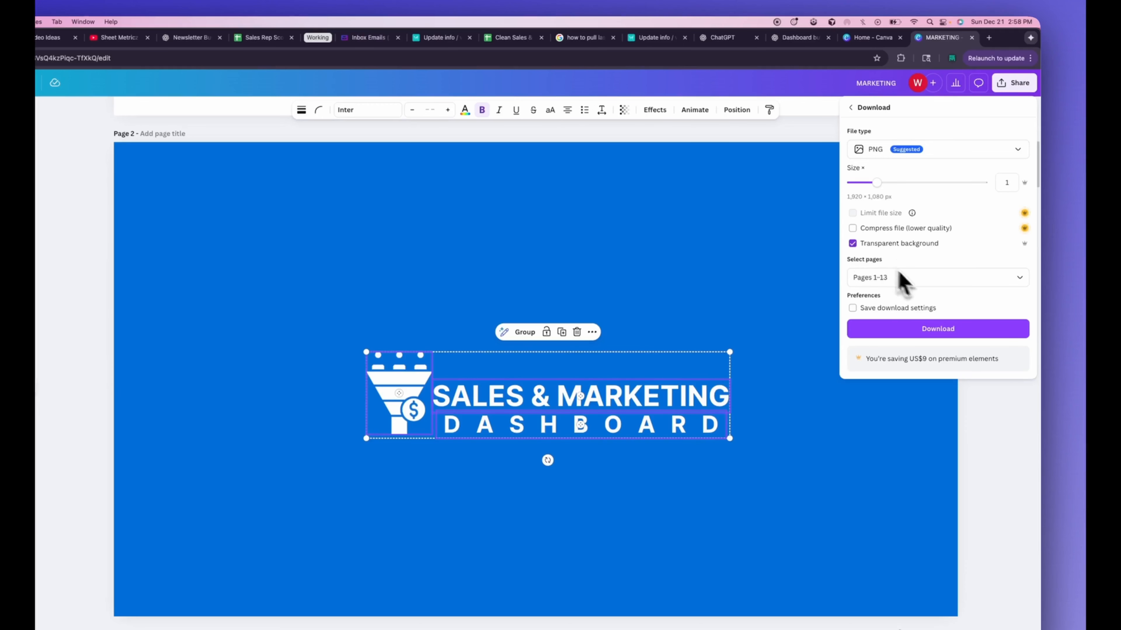
left_click(900, 276)
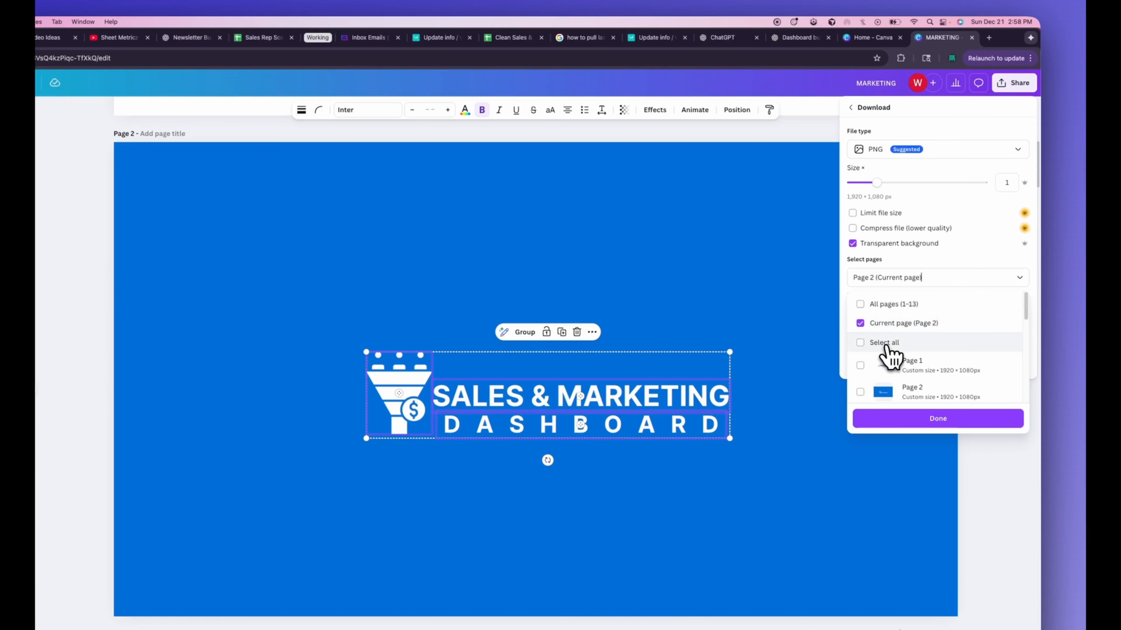
scroll(902, 395, "down", 1)
left_click(914, 424)
left_click(928, 331)
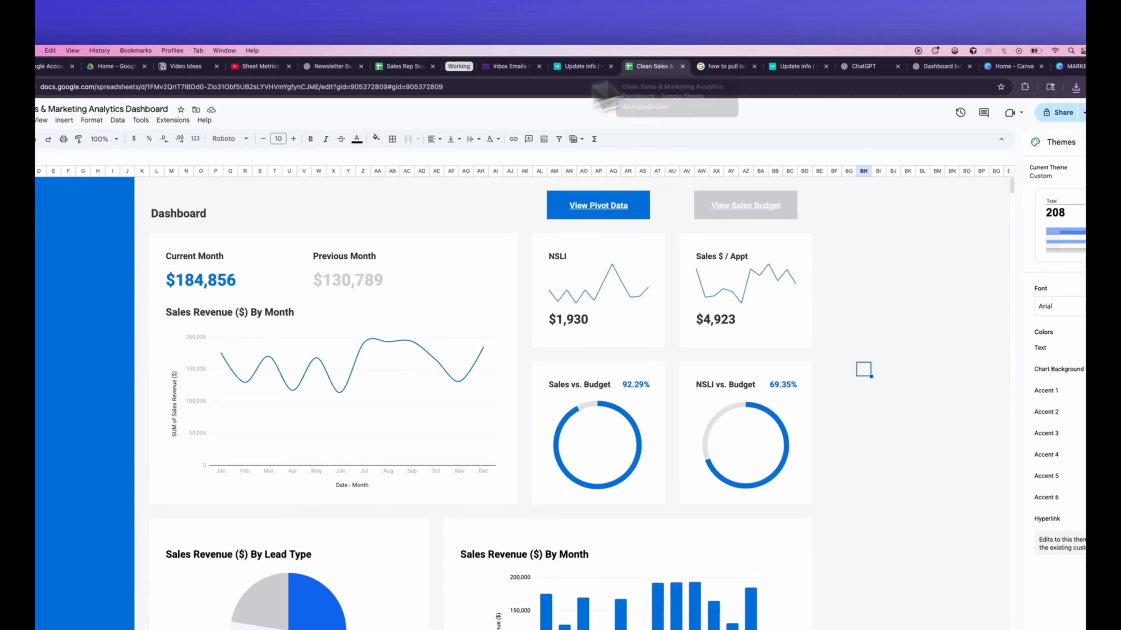
Step: In the dashboard spreadsheet, insert Untitled-6.png from the desktop over the cells and shrink it to fit the top of the blue sidebar
left_click(158, 108)
mouse_move(174, 126)
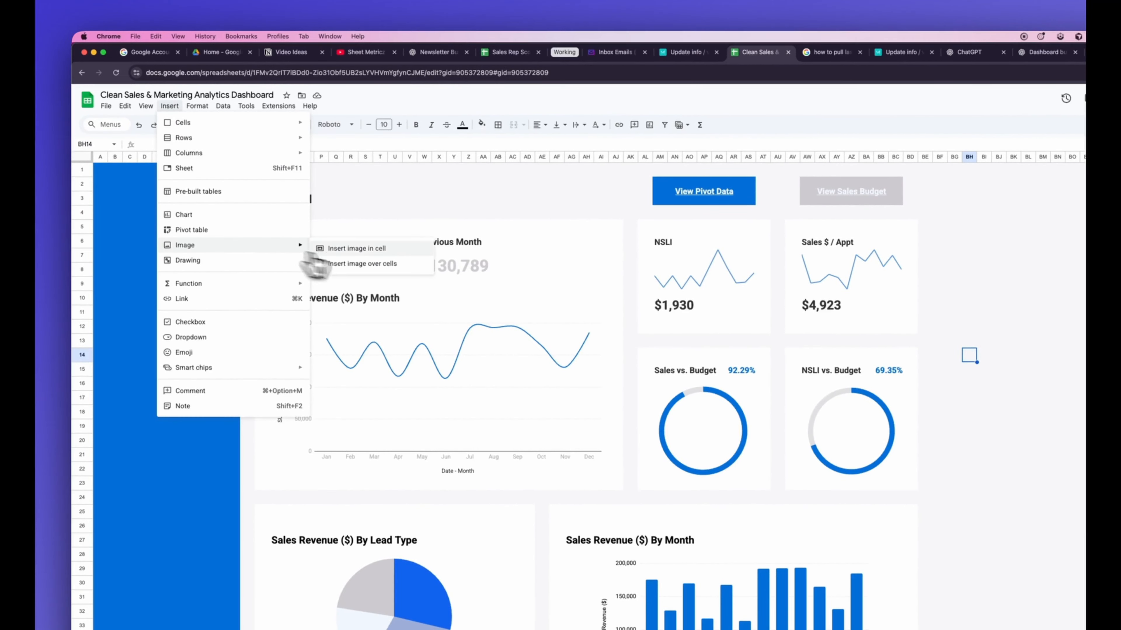
left_click(353, 263)
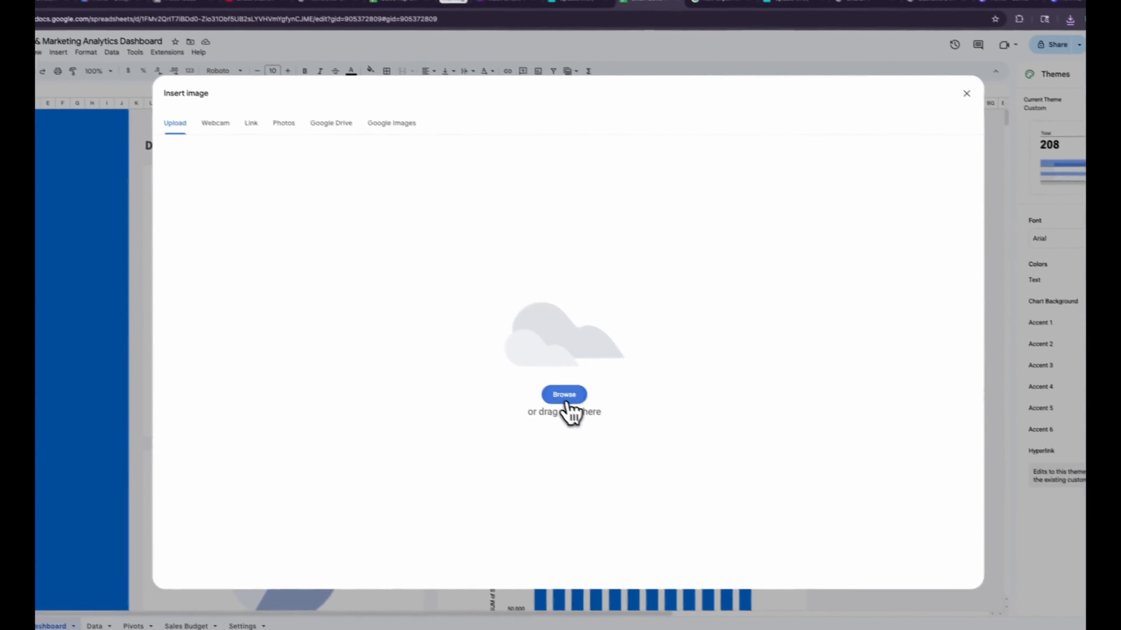
left_click(566, 397)
left_click(416, 248)
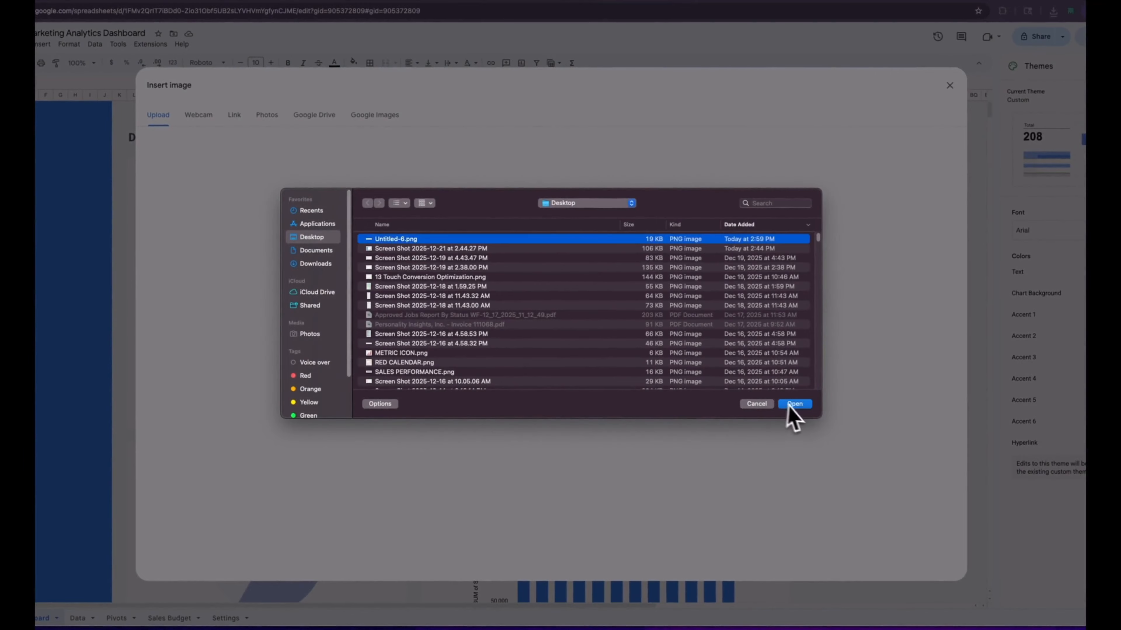
left_click(790, 404)
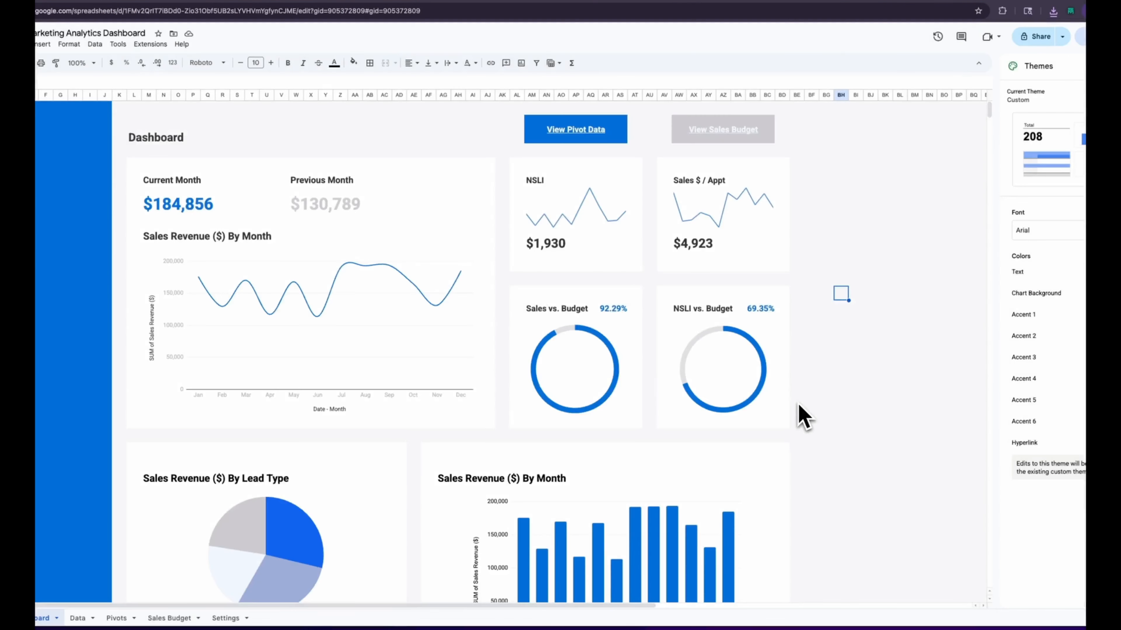
left_click_drag(884, 365, 67, 158)
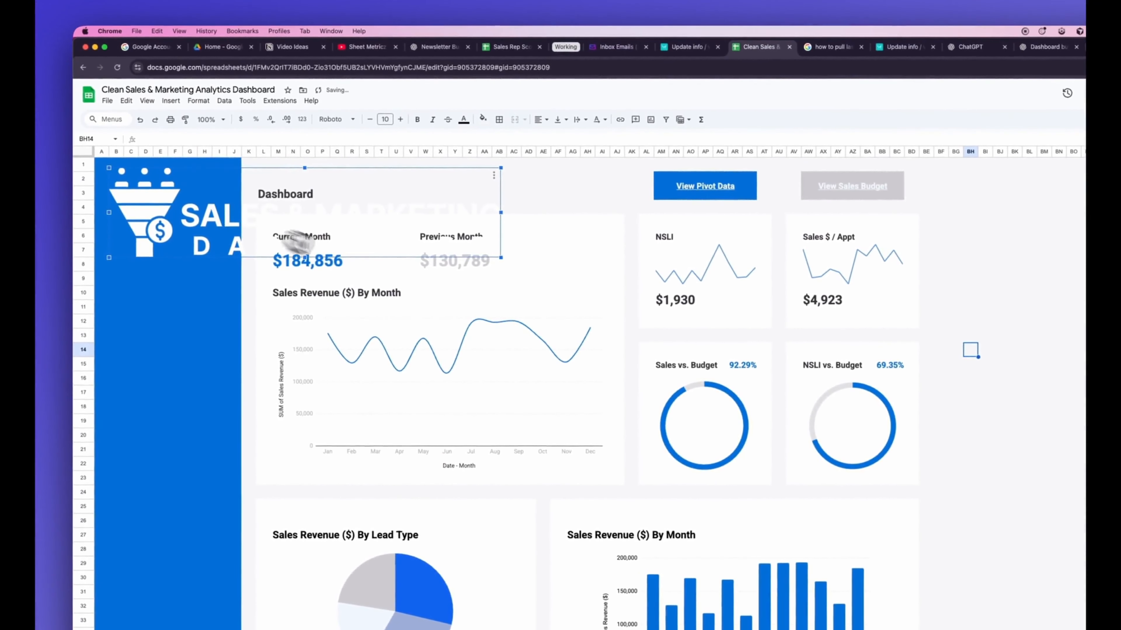
left_click_drag(500, 256, 236, 197)
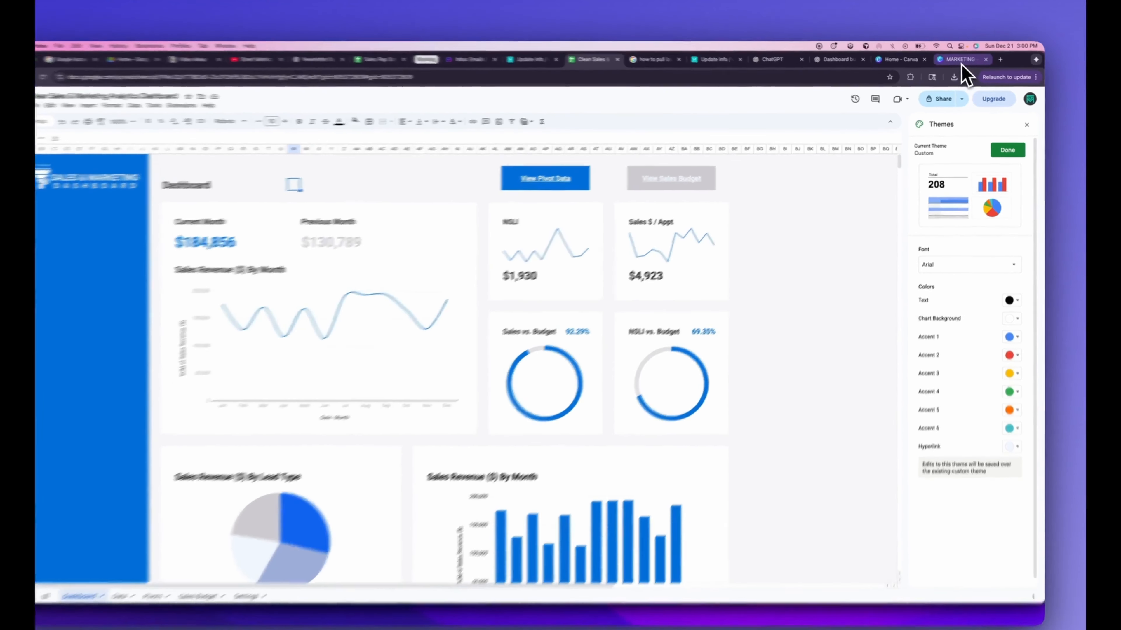
Step: Switch back to the Canva design and duplicate the blank-looking page 2
left_click(964, 62)
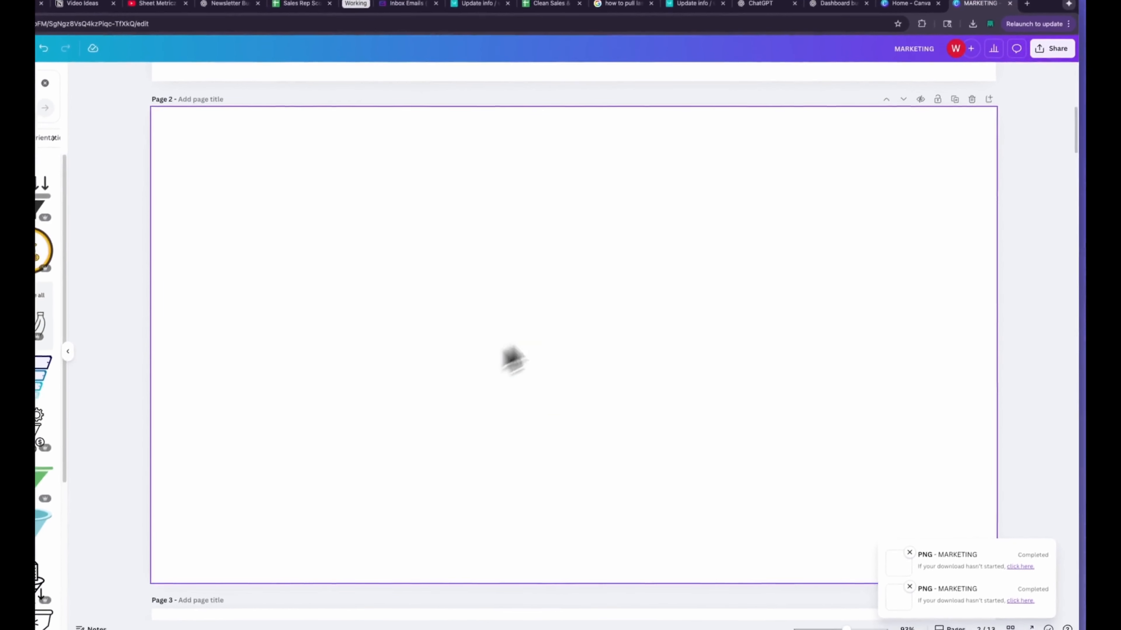
left_click(955, 100)
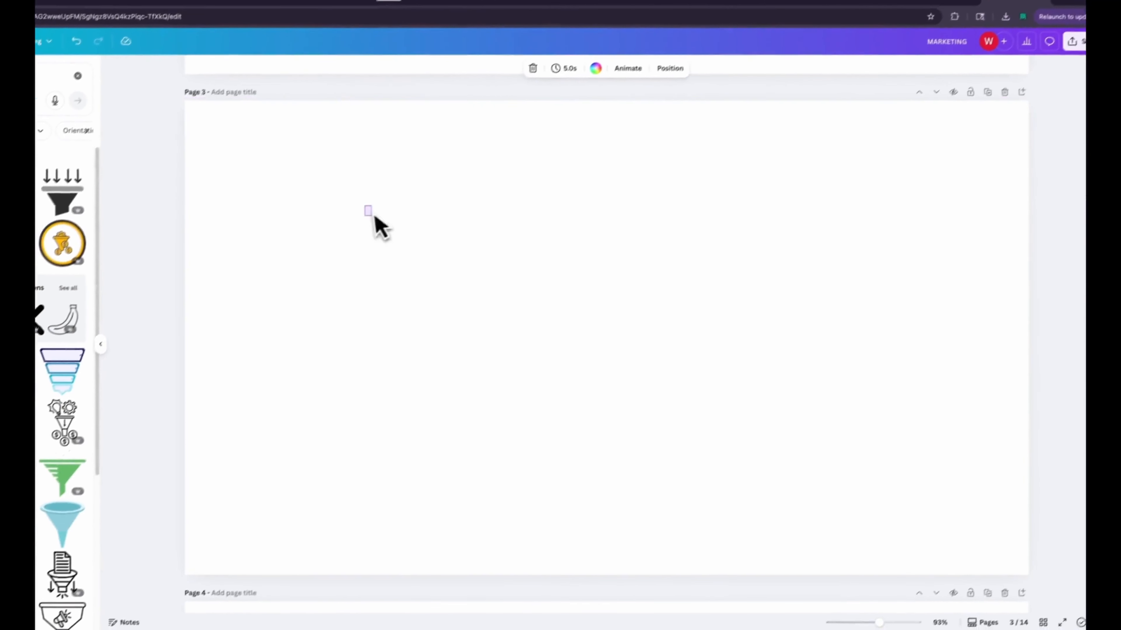
Step: Select all the leftover white logo elements on page 3 and delete them
left_click_drag(355, 188, 900, 519)
key("Delete")
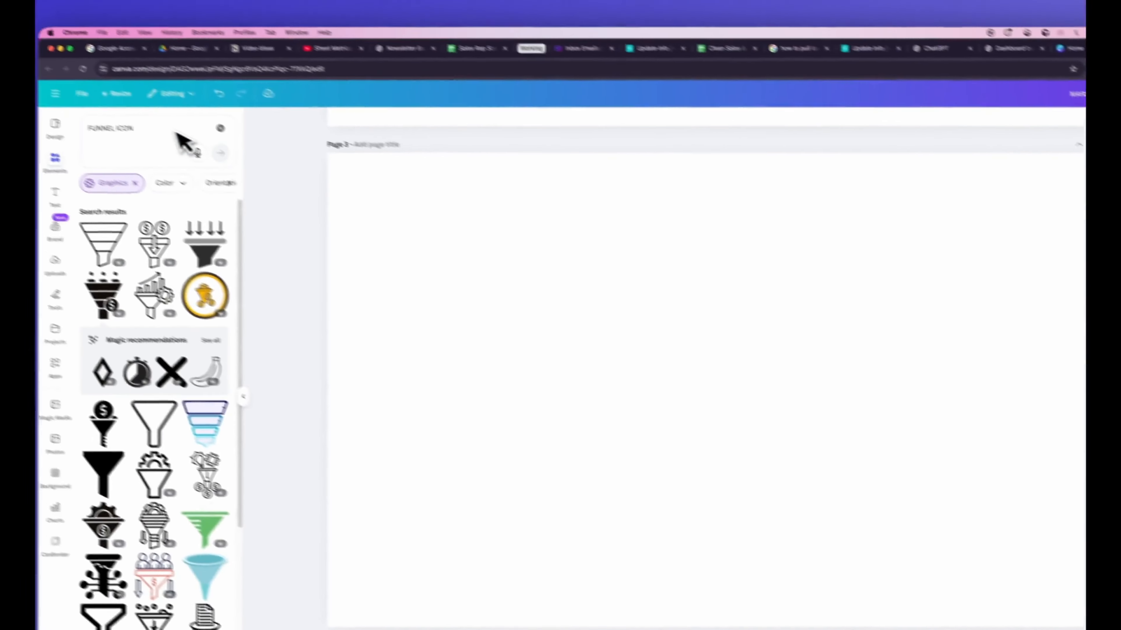
Step: Search the graphics for "$ ICON"
triple_click(186, 145)
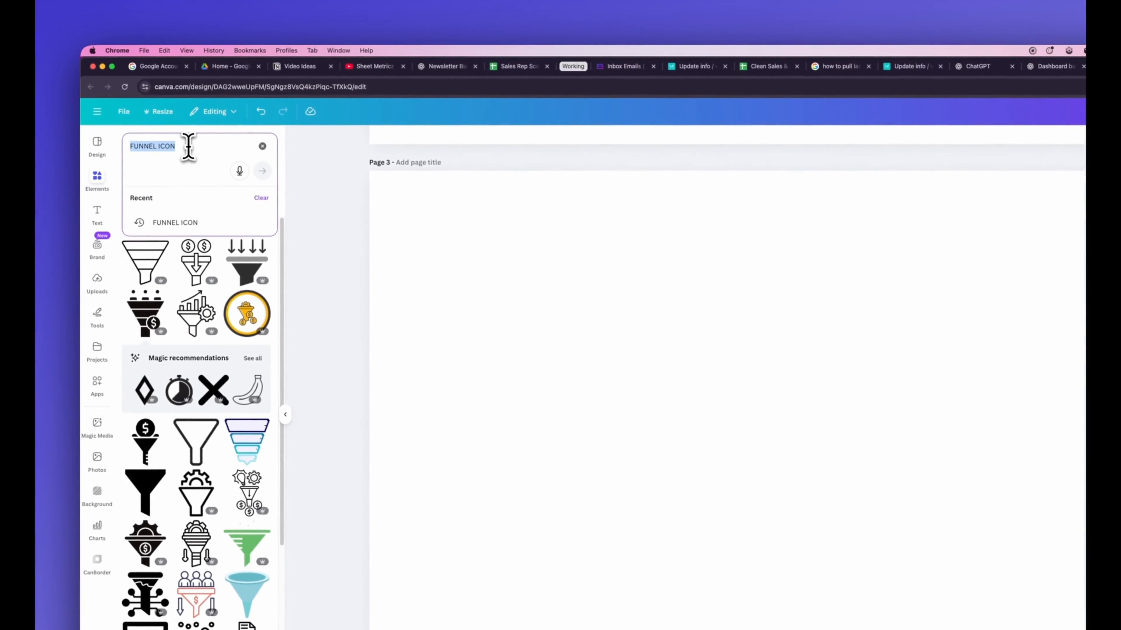
type("$")
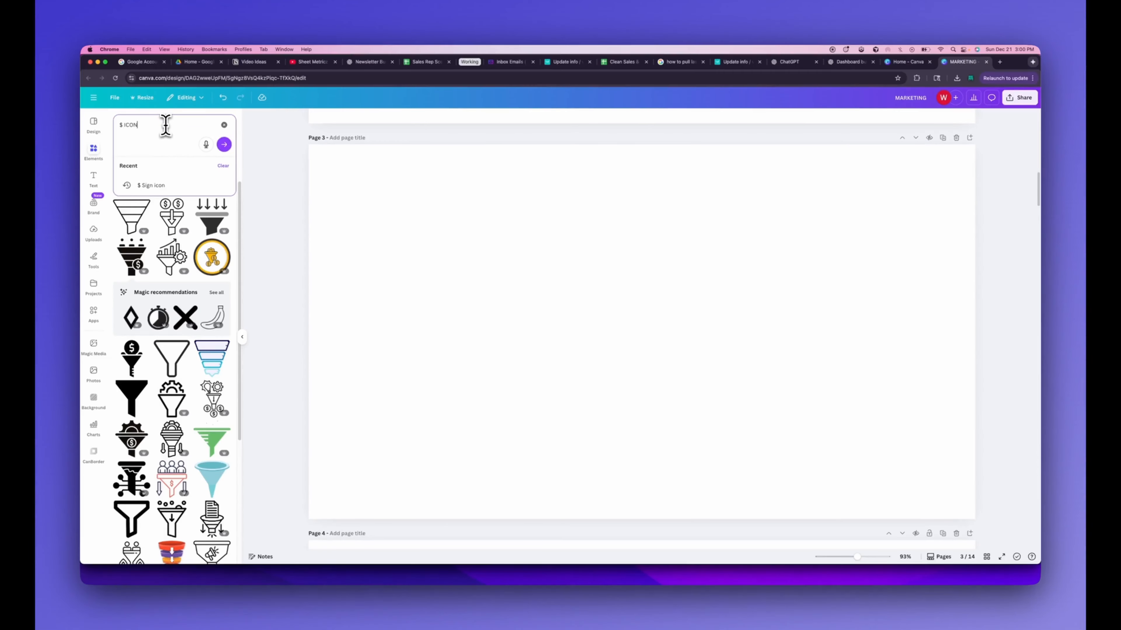
key("Return")
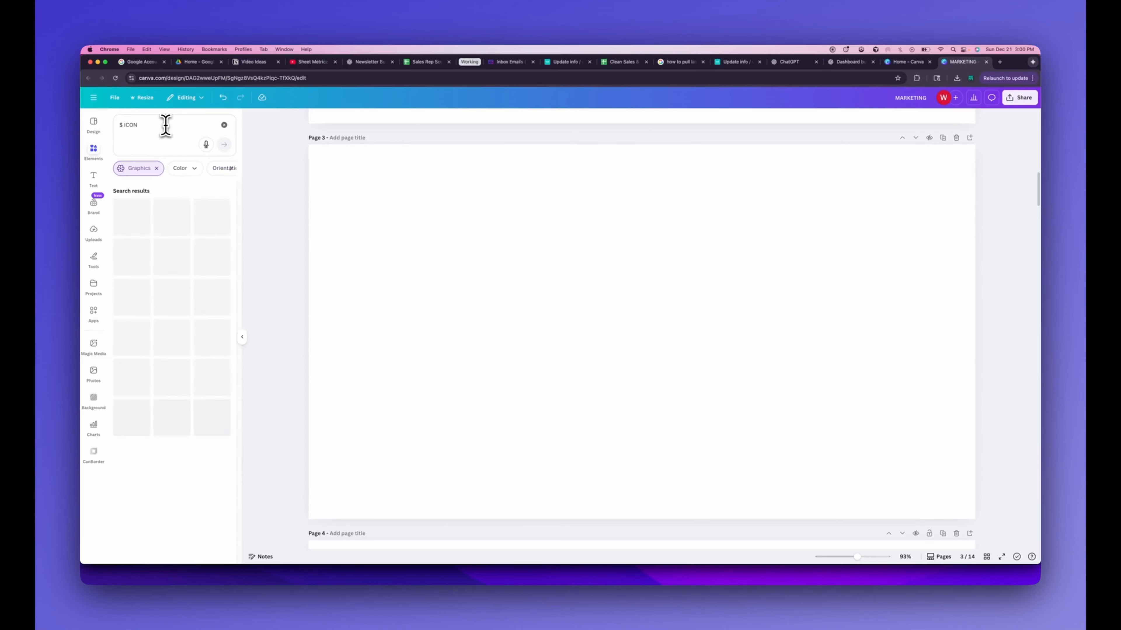
Step: Search the graphics for "MONEY ICON" and add the bold dollar sign to page 3
triple_click(163, 125)
type("MONEY ICON")
key("Return")
left_click(144, 397)
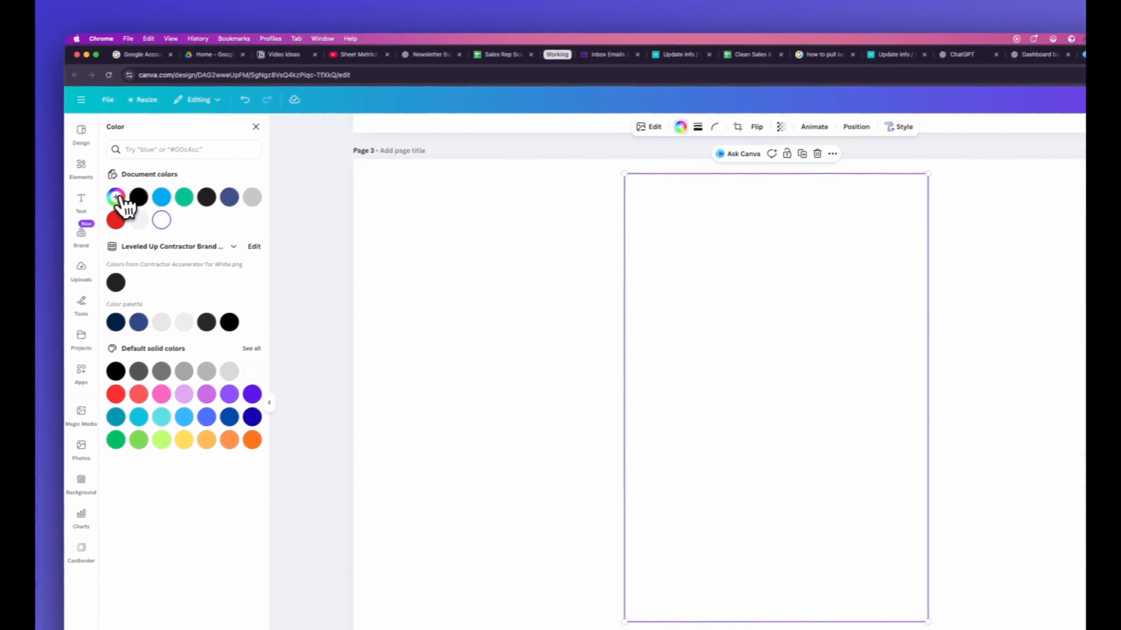
Step: Set the dollar sign's color to #006ED8
left_click(83, 209)
type("#006ED8")
left_click(315, 256)
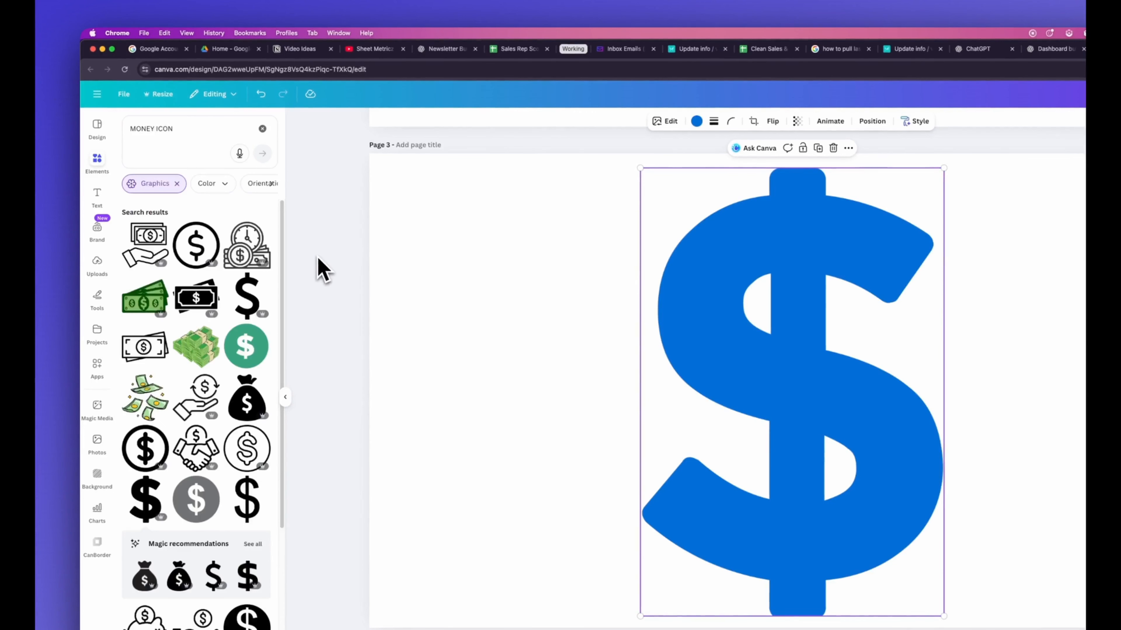
Step: Download the dollar sign page as a PNG with a transparent background, limiting the export from all 14 pages
left_click(527, 242)
left_click(1034, 90)
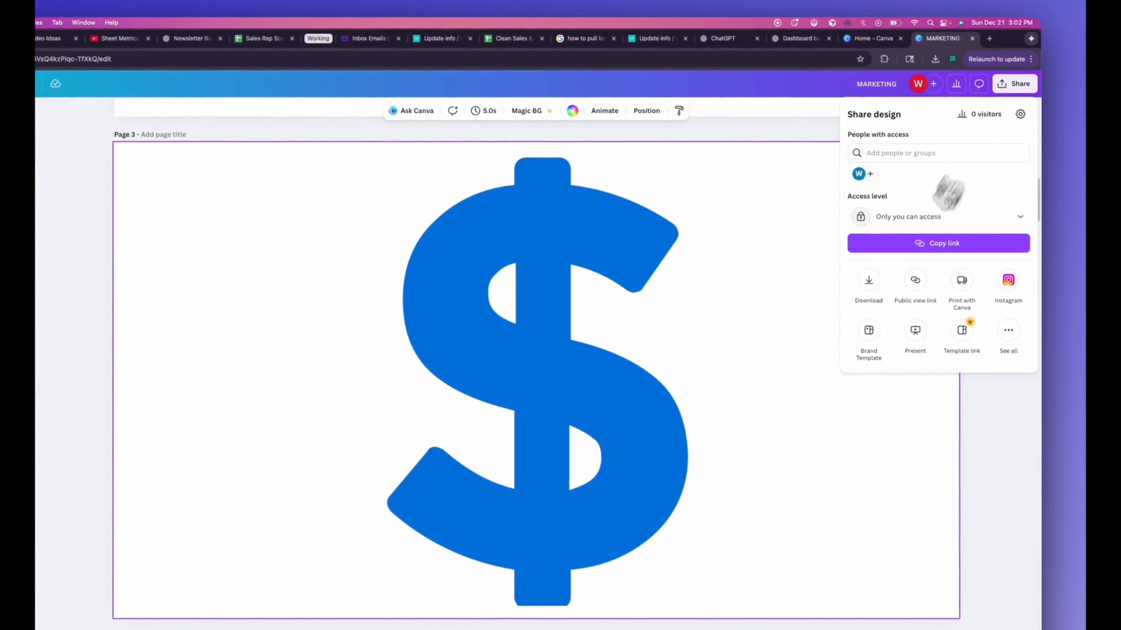
left_click(871, 285)
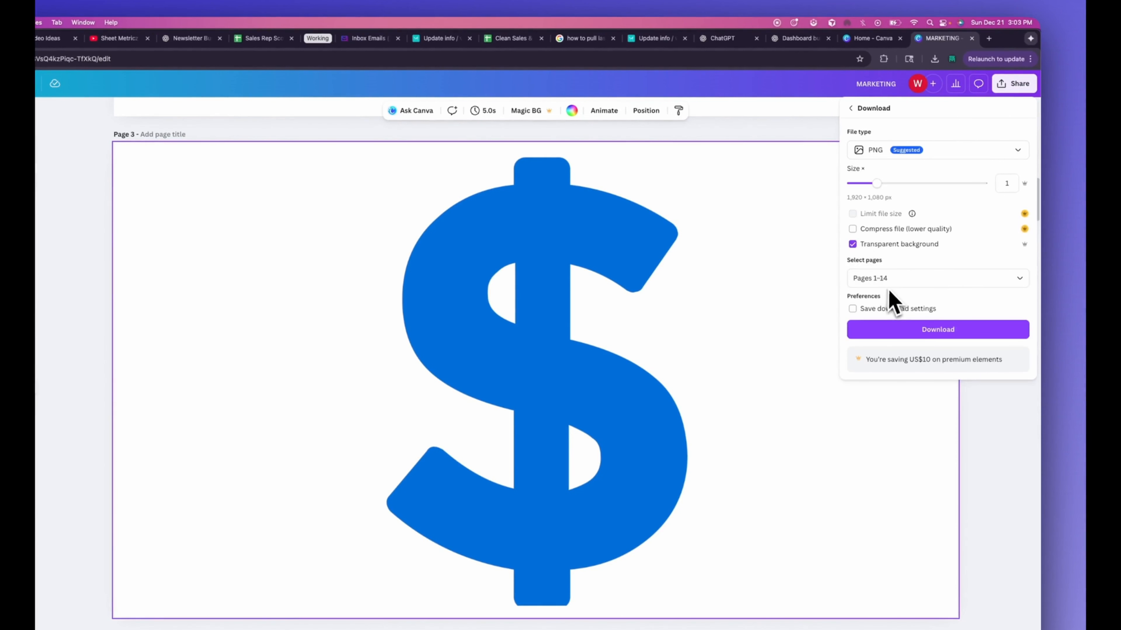
left_click(937, 278)
left_click(860, 325)
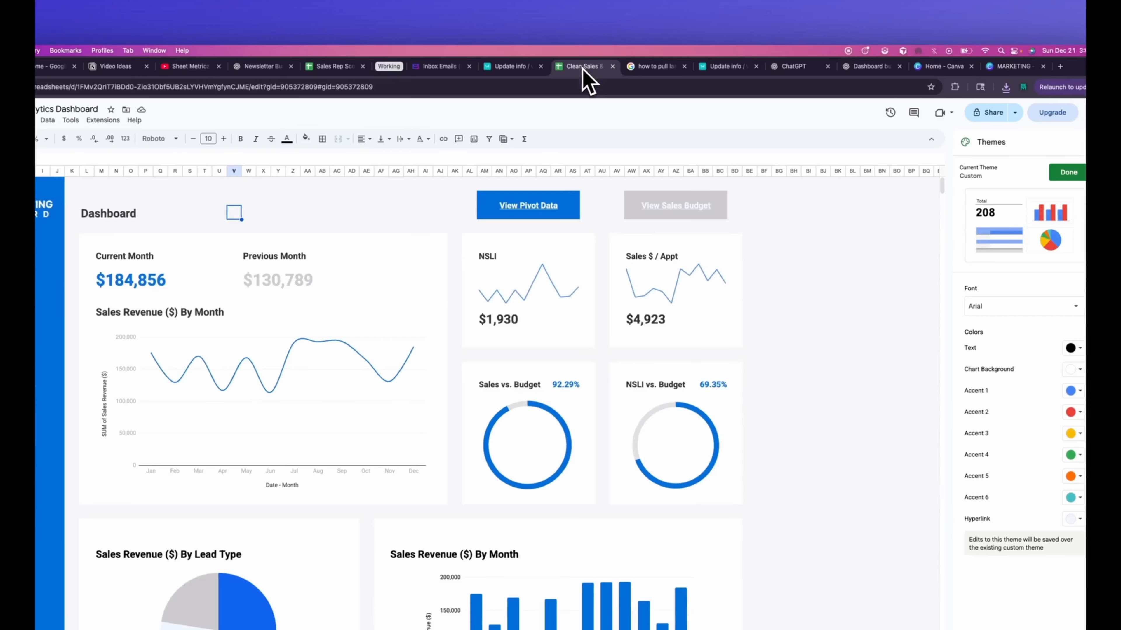
Step: In the Google Sheets dashboard, insert Untitled-8.png from the desktop as an image over the cells
left_click(169, 115)
mouse_move(182, 147)
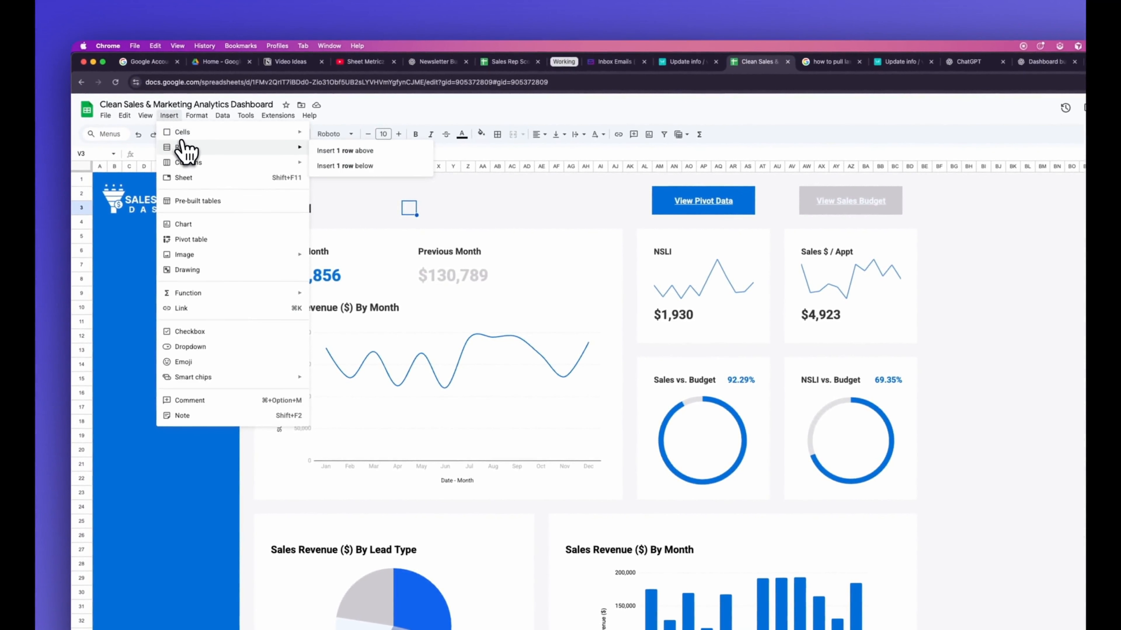
mouse_move(244, 260)
left_click(370, 275)
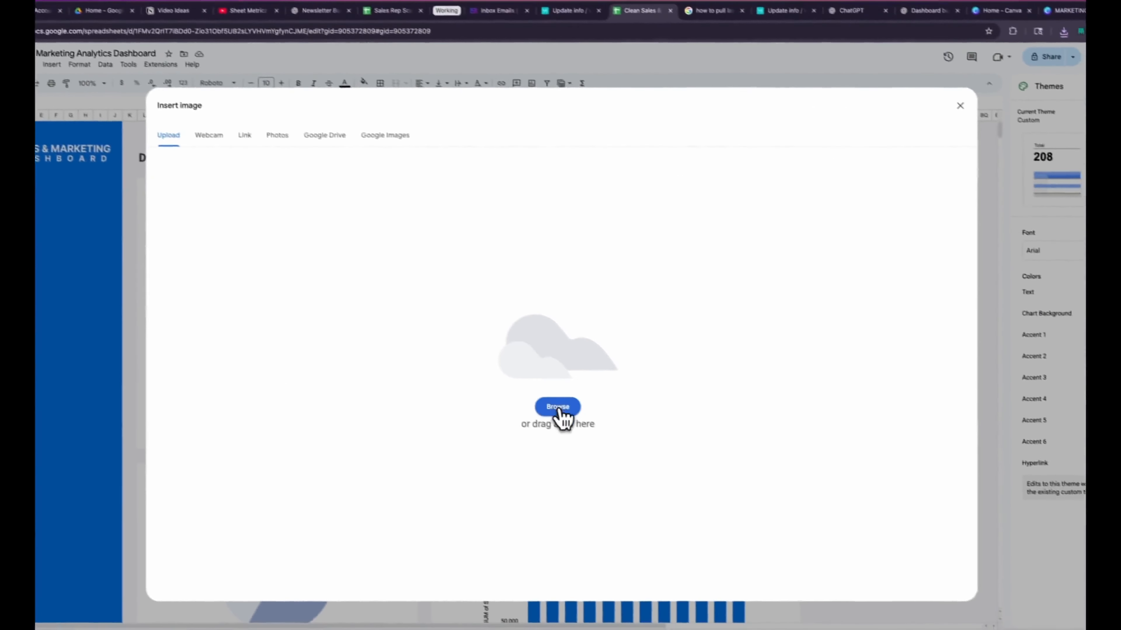
left_click(661, 451)
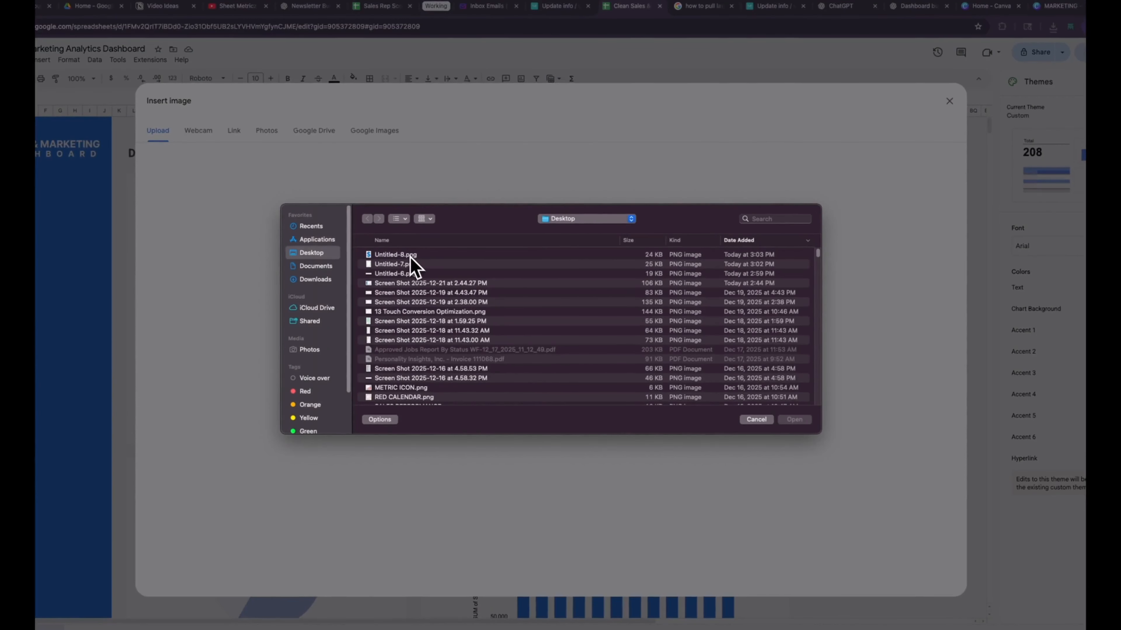
left_click(412, 255)
left_click(797, 420)
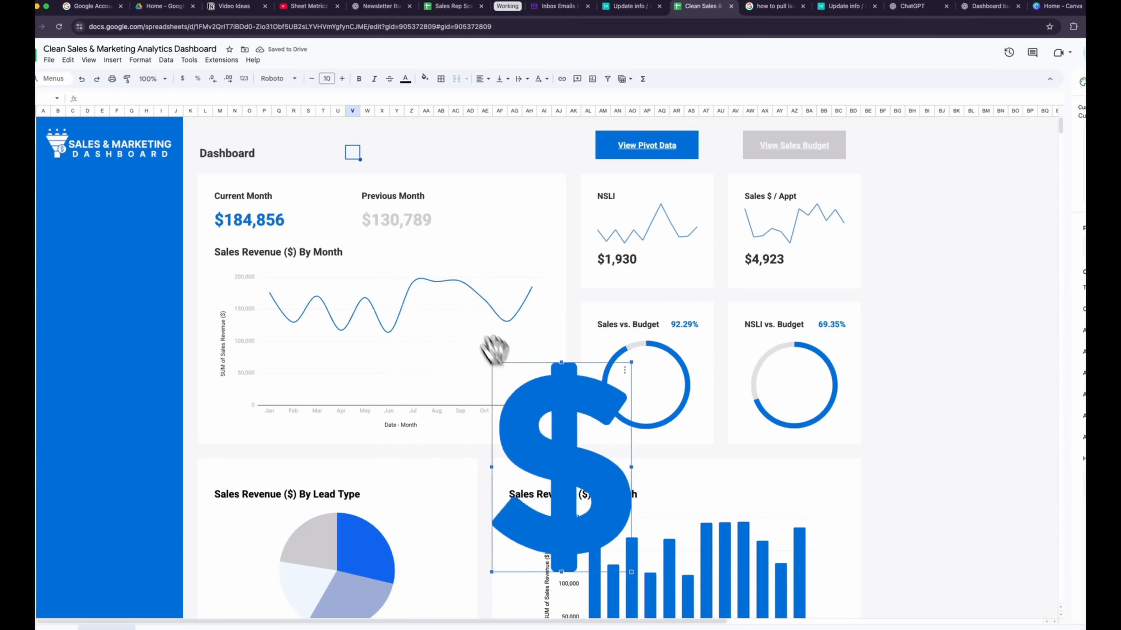
Step: Shrink the dollar sign to a small icon and place it in the upper-right corner of the Current Month revenue card
left_click_drag(494, 349, 525, 220)
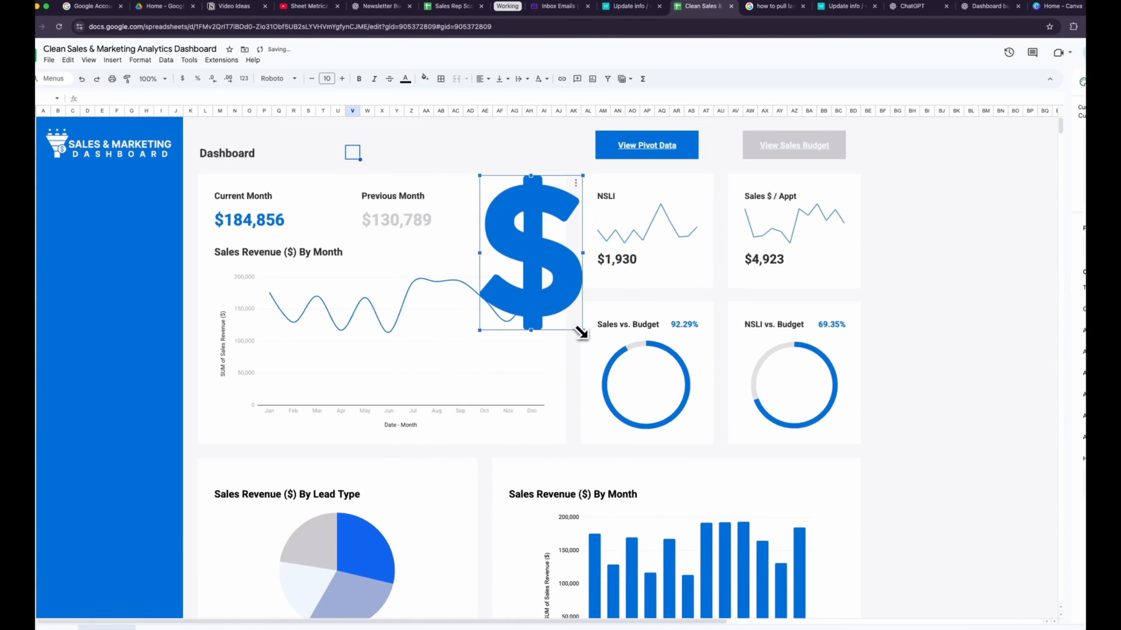
left_click_drag(582, 331, 496, 169)
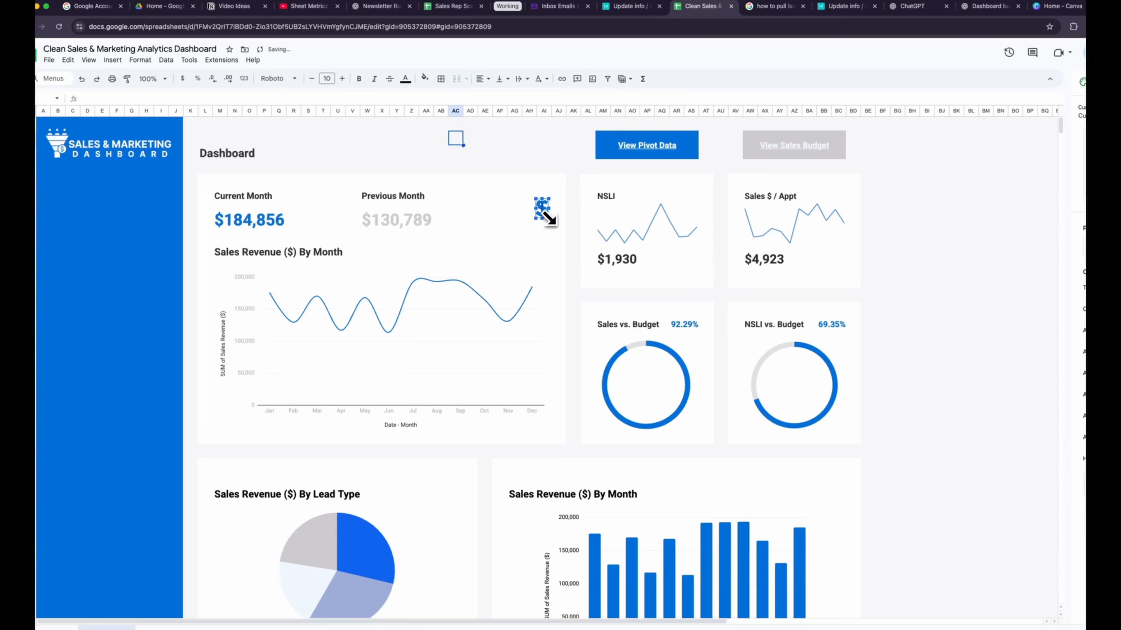
left_click(544, 154)
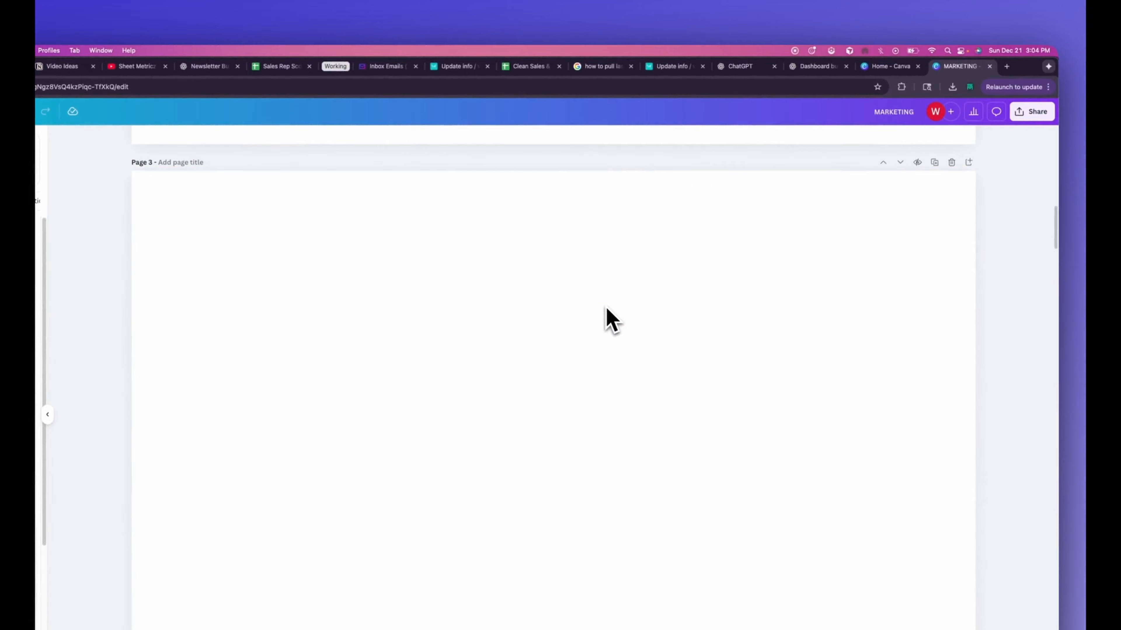
Step: Back in the Canva design, search the graphics for "CALENDAR ICON" and add the outlined calendar to the cleared page 3
triple_click(166, 126)
type("CALENDAR")
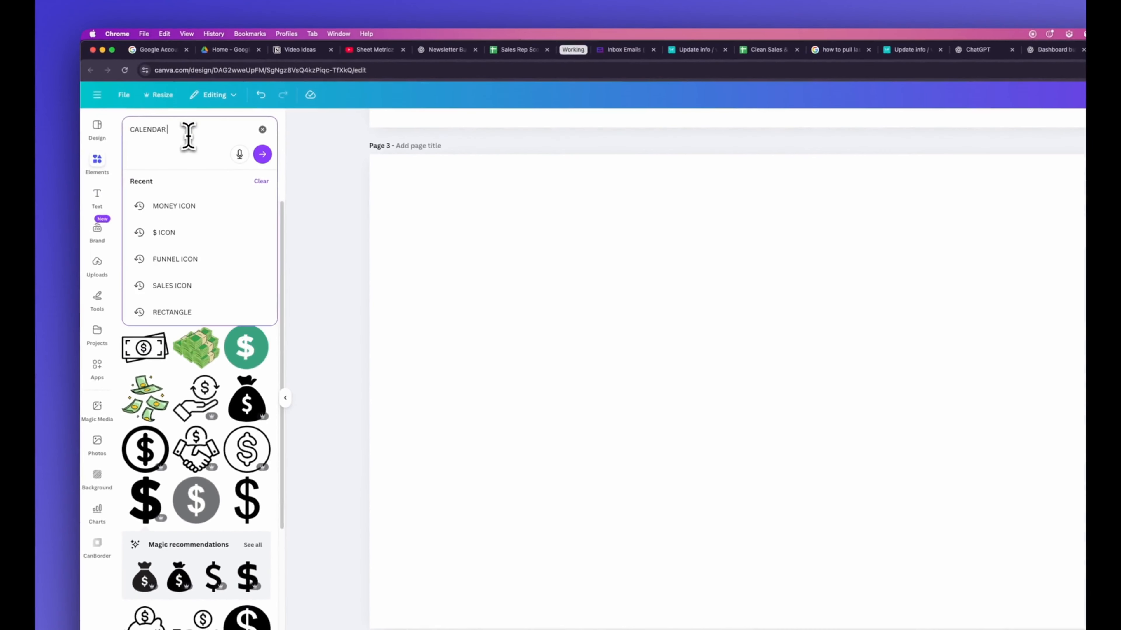
type(" ICON")
key("Return")
left_click(143, 302)
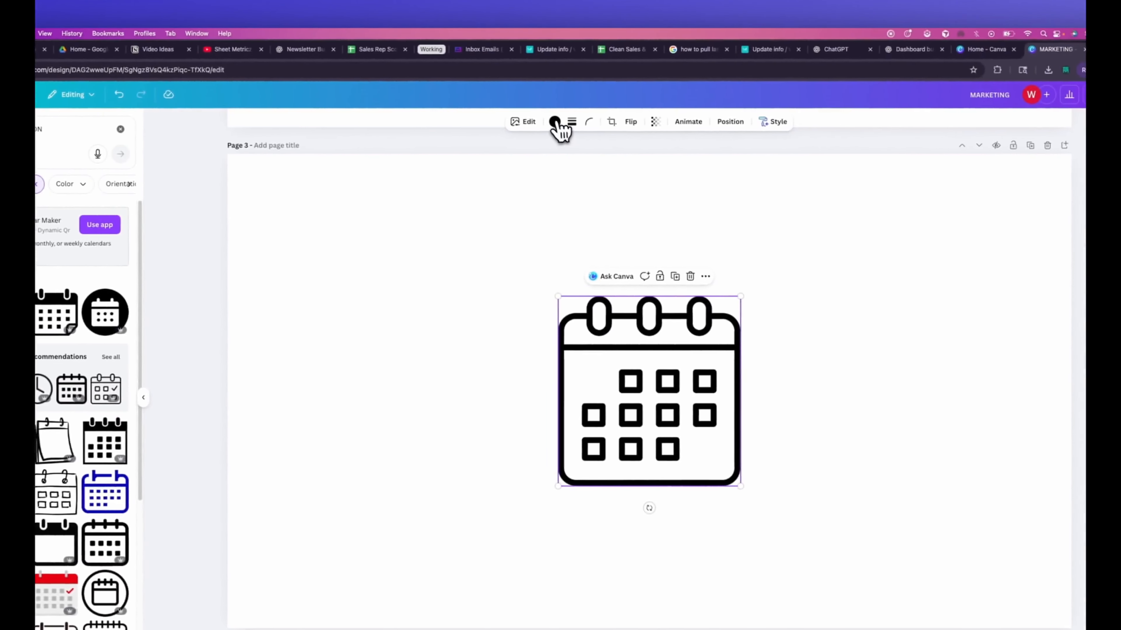
Step: Set the calendar icon's color to #006ED8 and export its page as a PNG
left_click(555, 123)
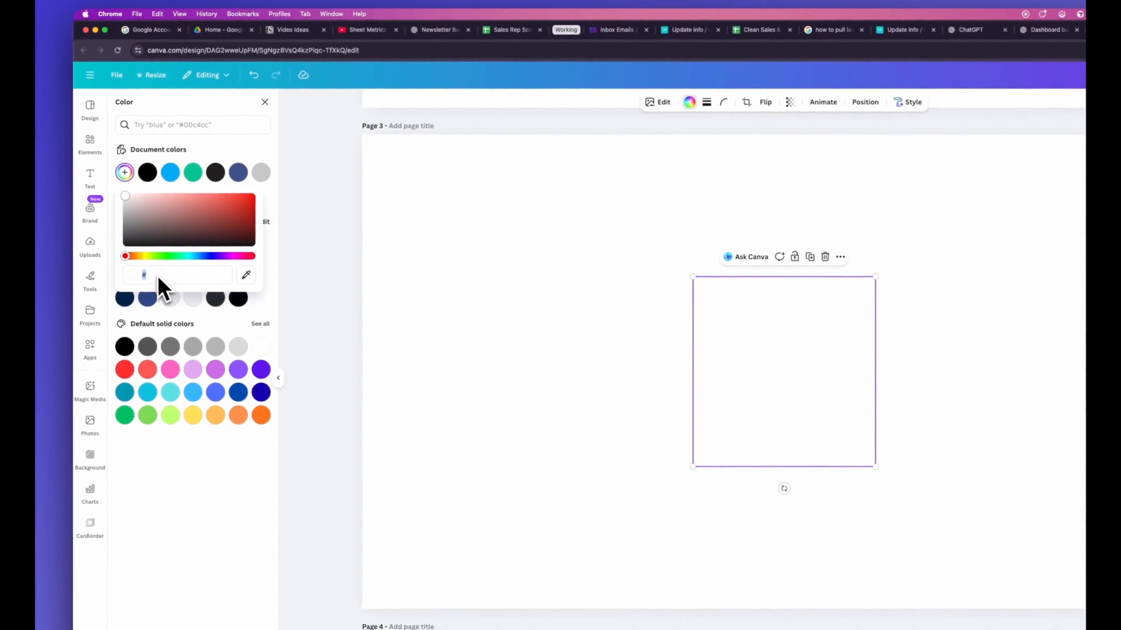
type("006ED8")
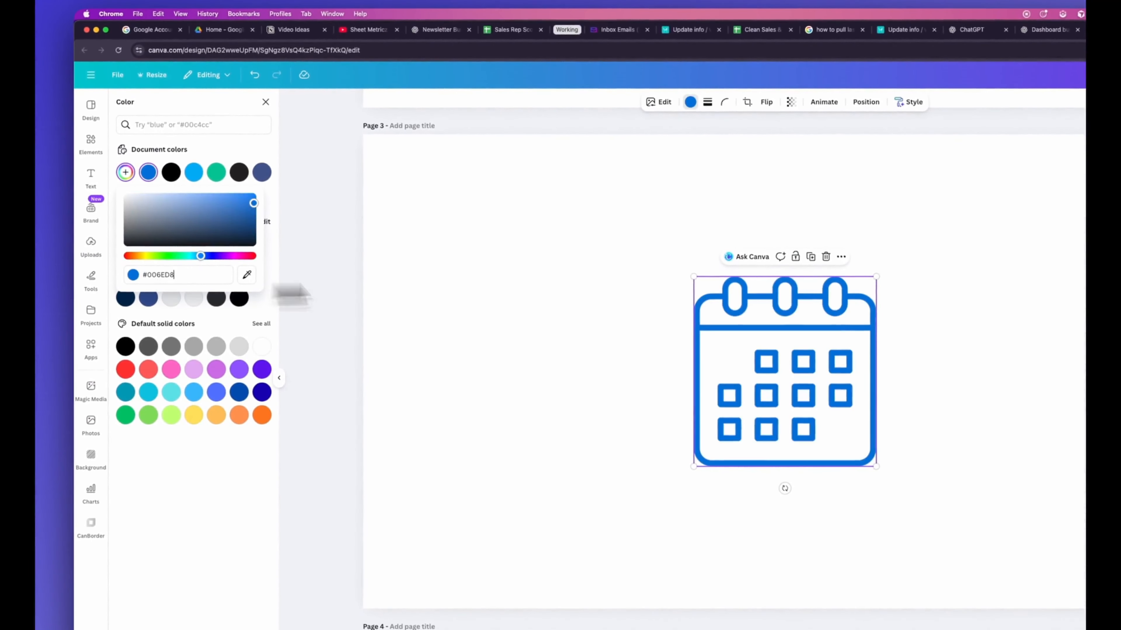
left_click(541, 279)
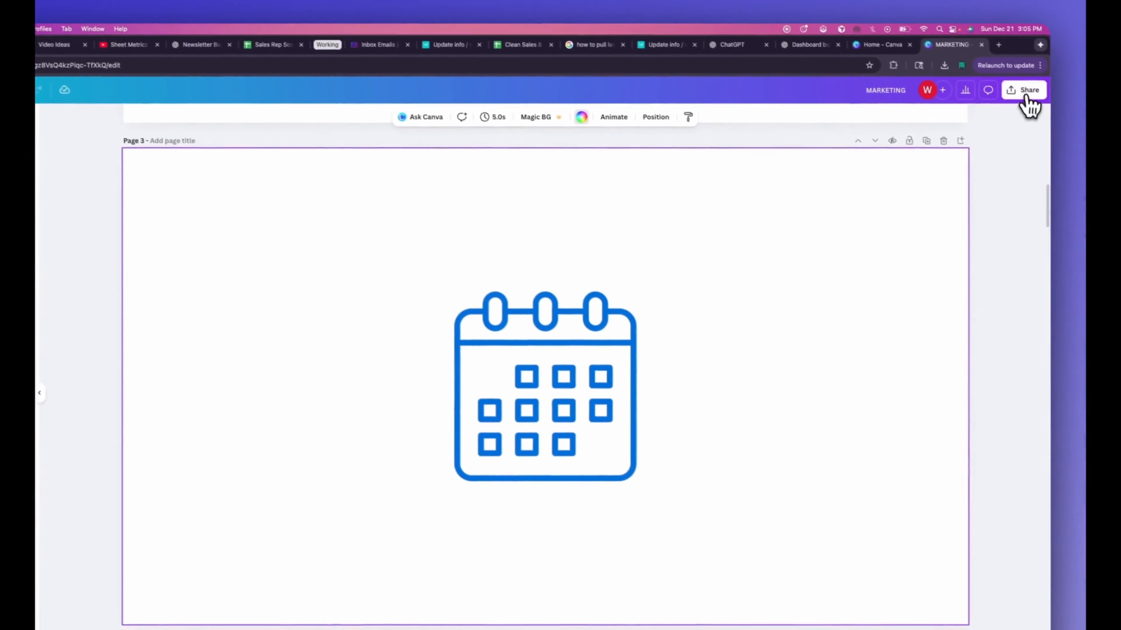
left_click(1026, 103)
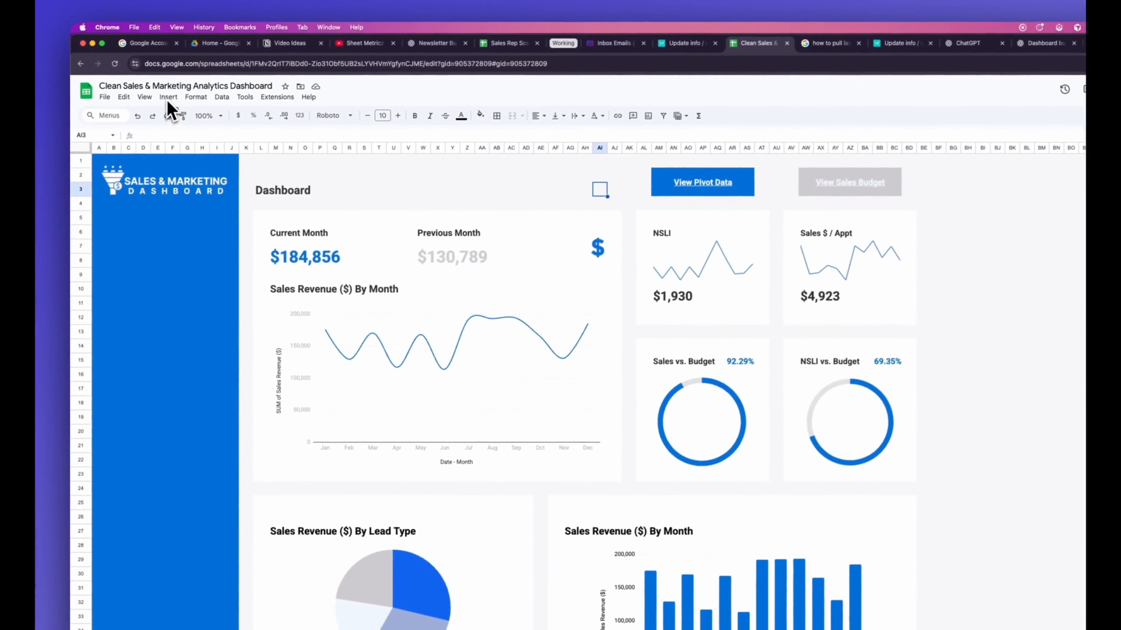
Step: In the Google Sheets dashboard, insert Untitled-9.png from the desktop as an image over the cells
left_click(170, 96)
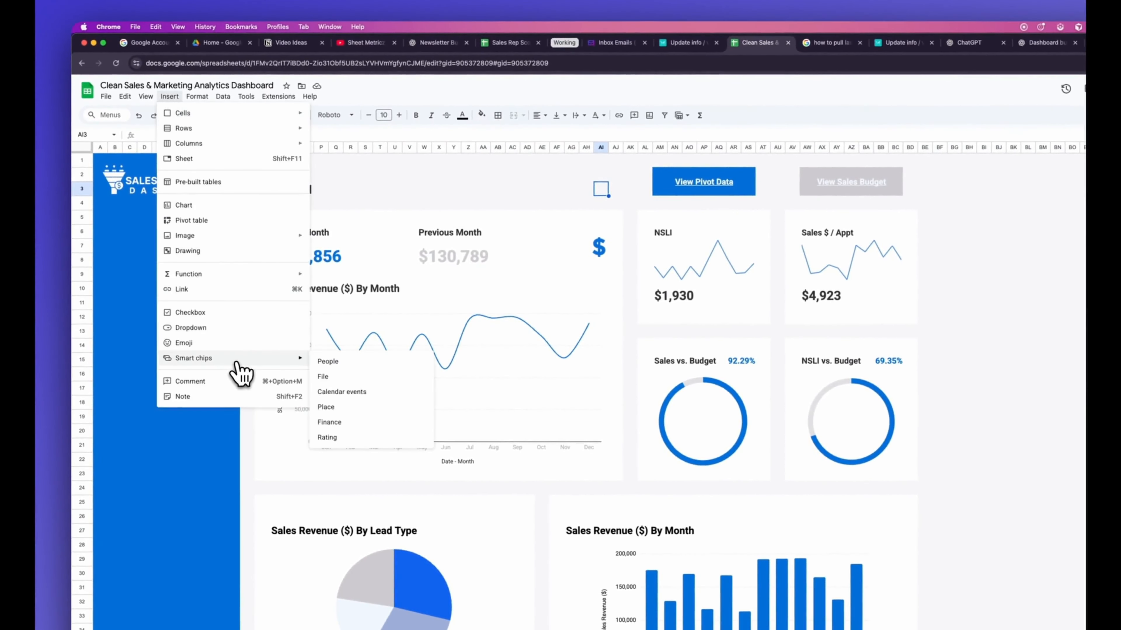
mouse_move(293, 240)
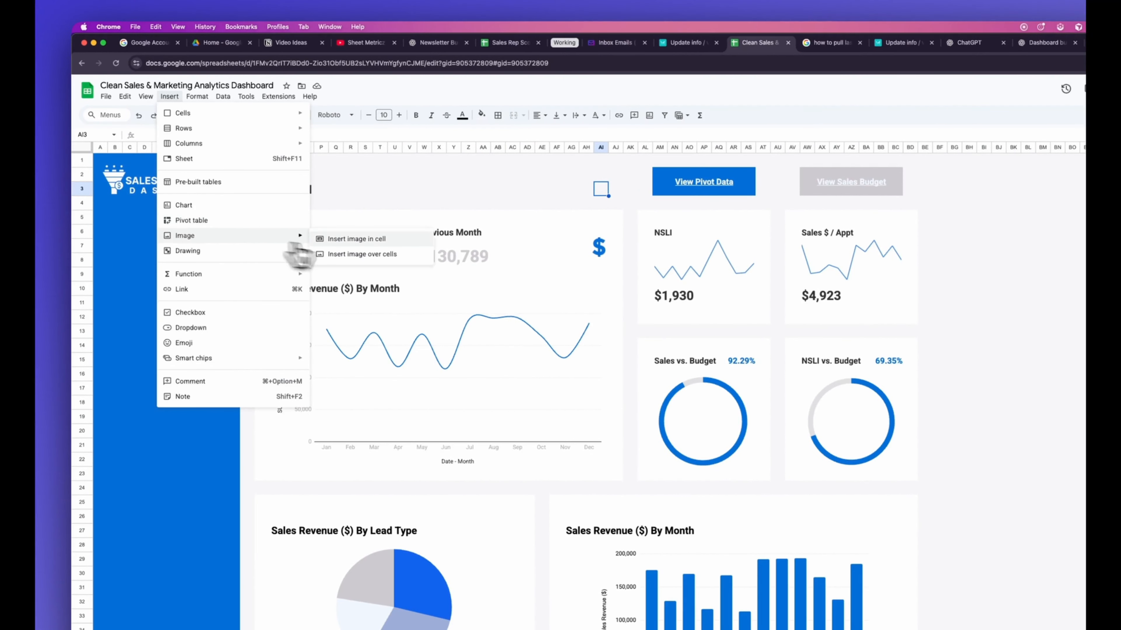
left_click(379, 251)
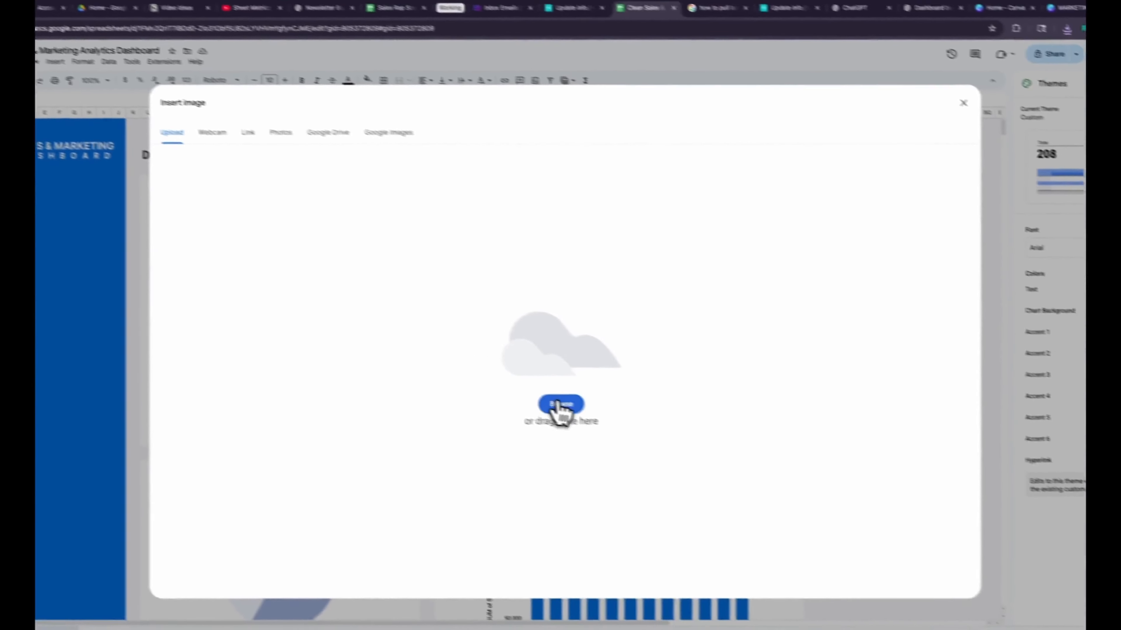
left_click(675, 438)
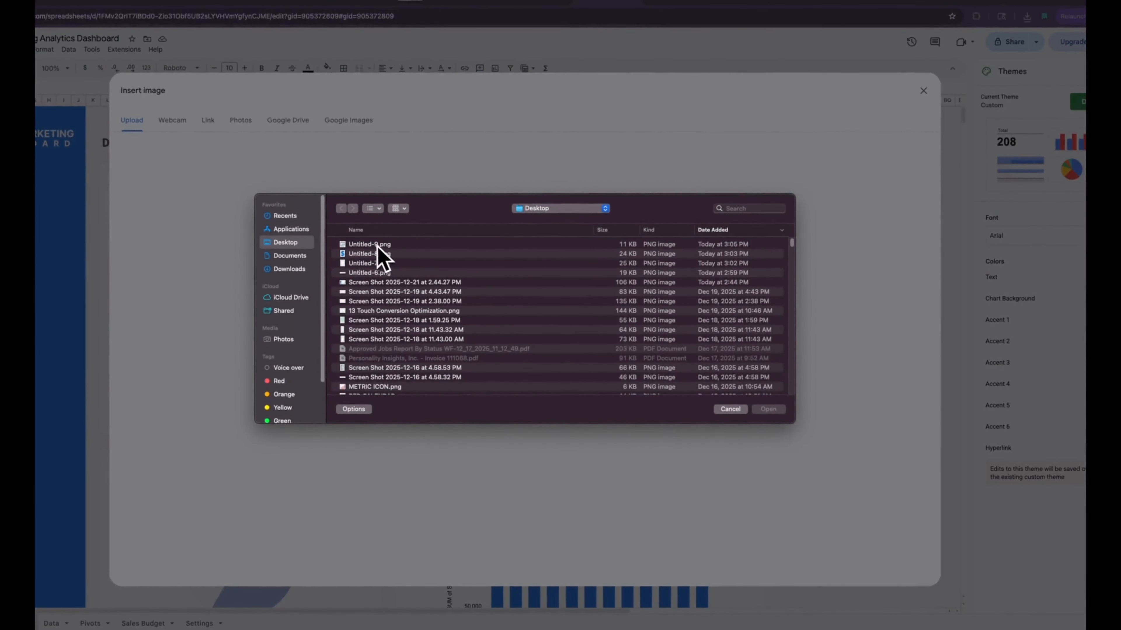
left_click(379, 245)
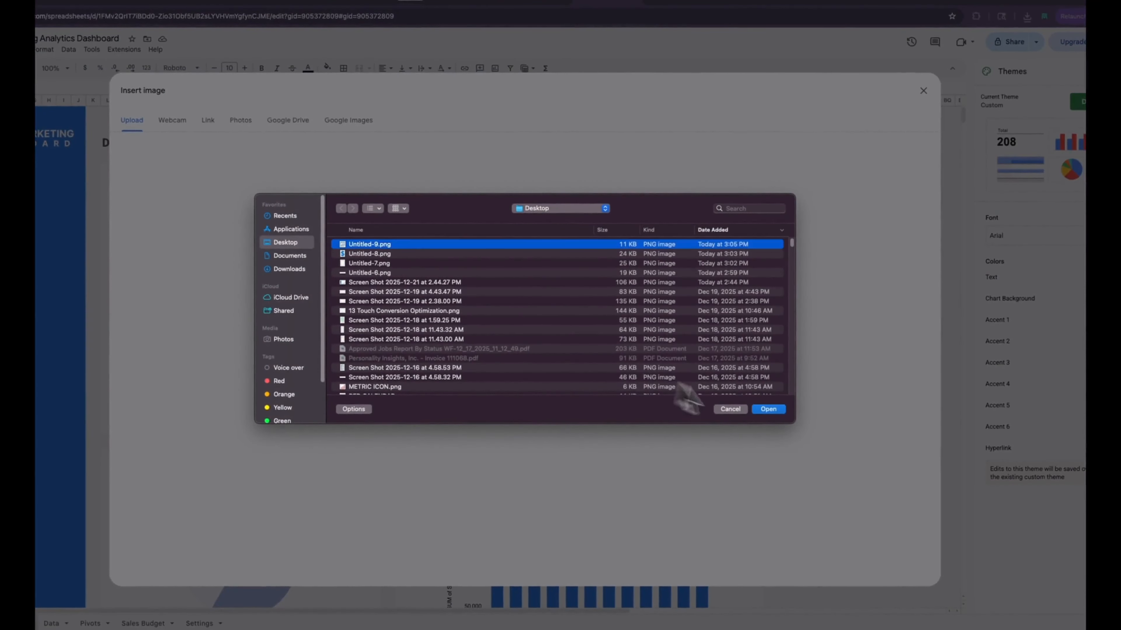
left_click(768, 409)
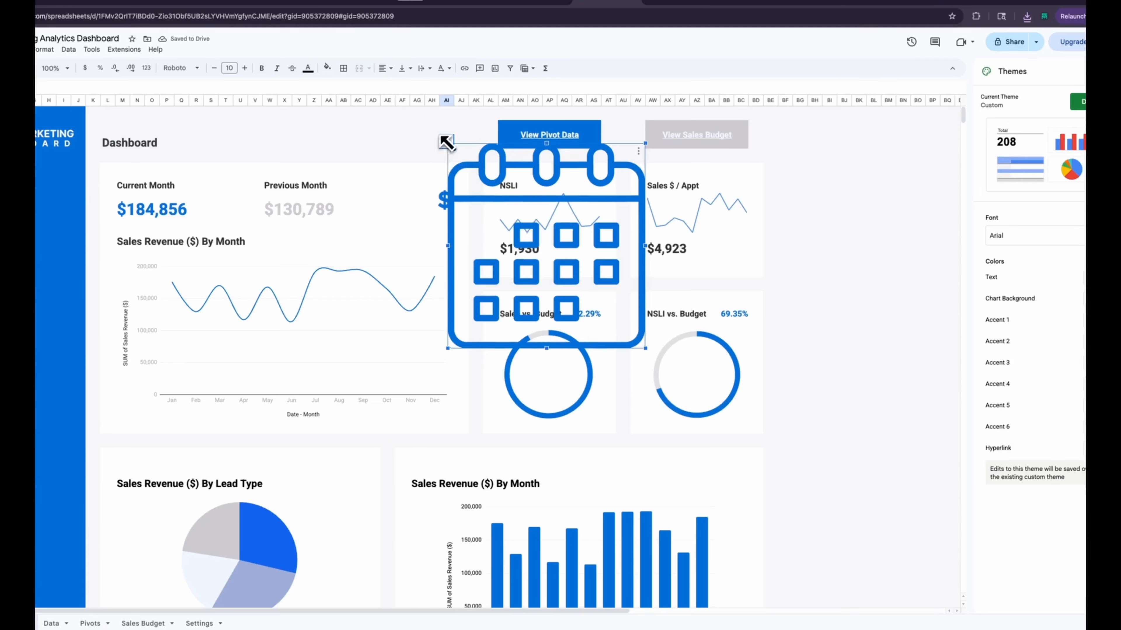
Step: Shrink the calendar to a small icon and position it in the upper-right corner of the Sales Revenue ($) By Month bar chart card
left_click_drag(445, 143, 726, 462)
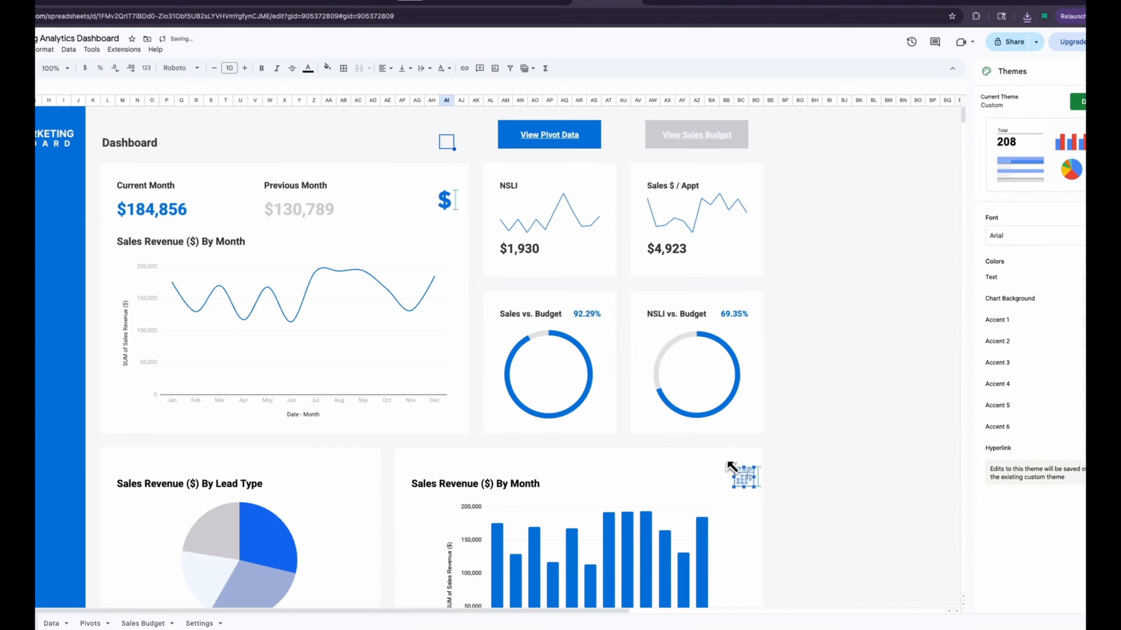
left_click(829, 469)
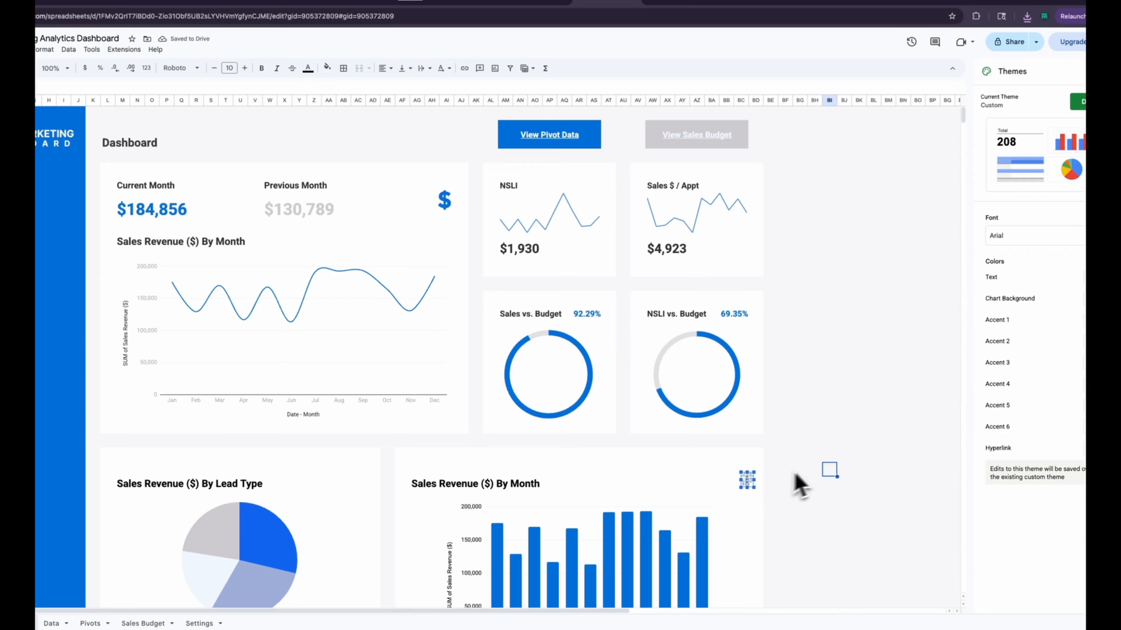
left_click(816, 469)
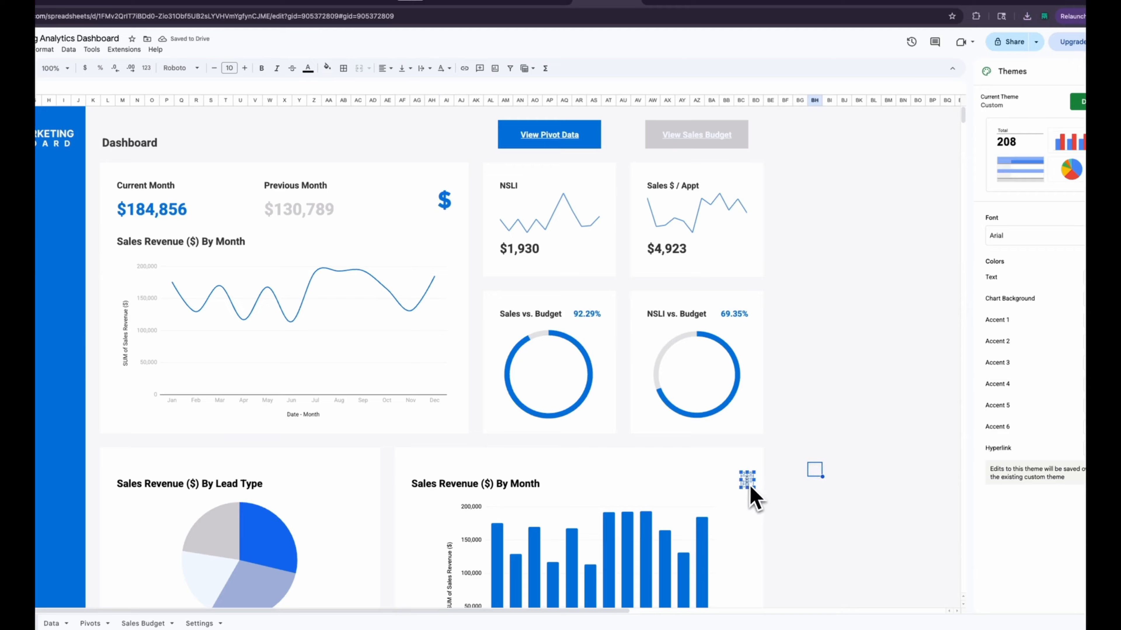
left_click_drag(738, 473, 737, 472)
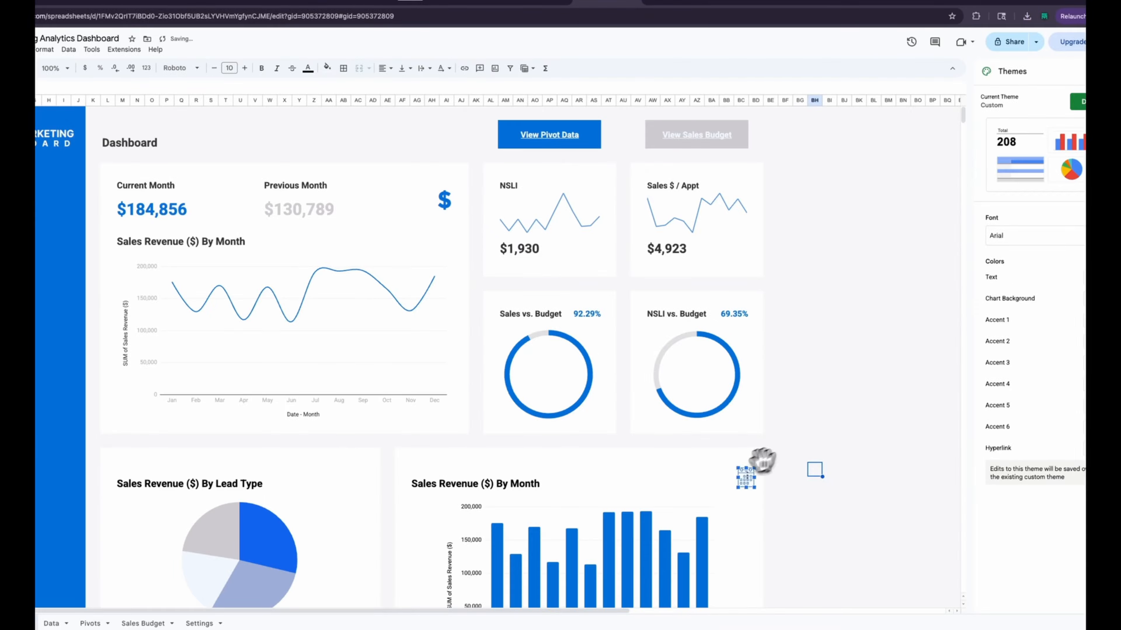
left_click(800, 442)
key("ctrl+z")
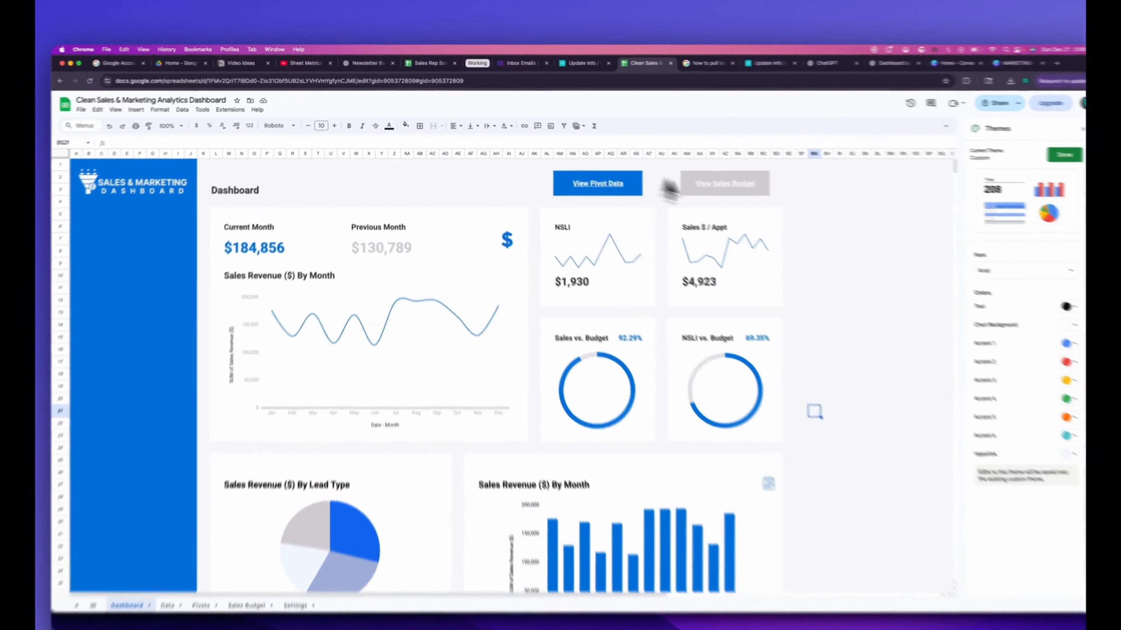
Step: Copy the View Sales Budget button from the dashboard header into the blue sidebar beneath the logo, starting at cell C5
left_click(664, 180)
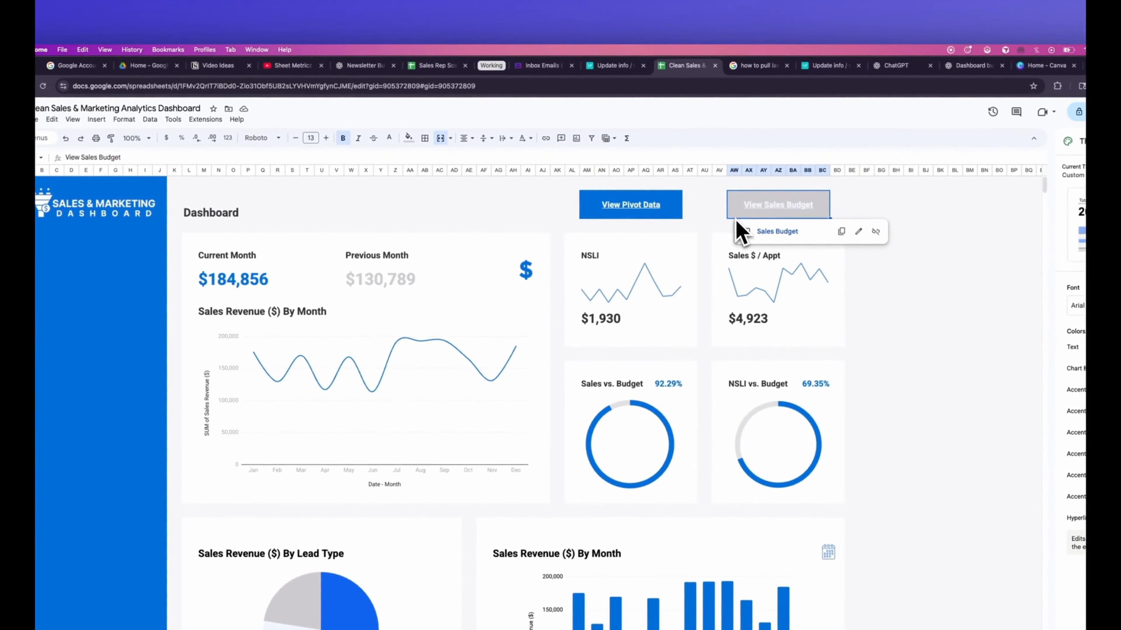
left_click(65, 231)
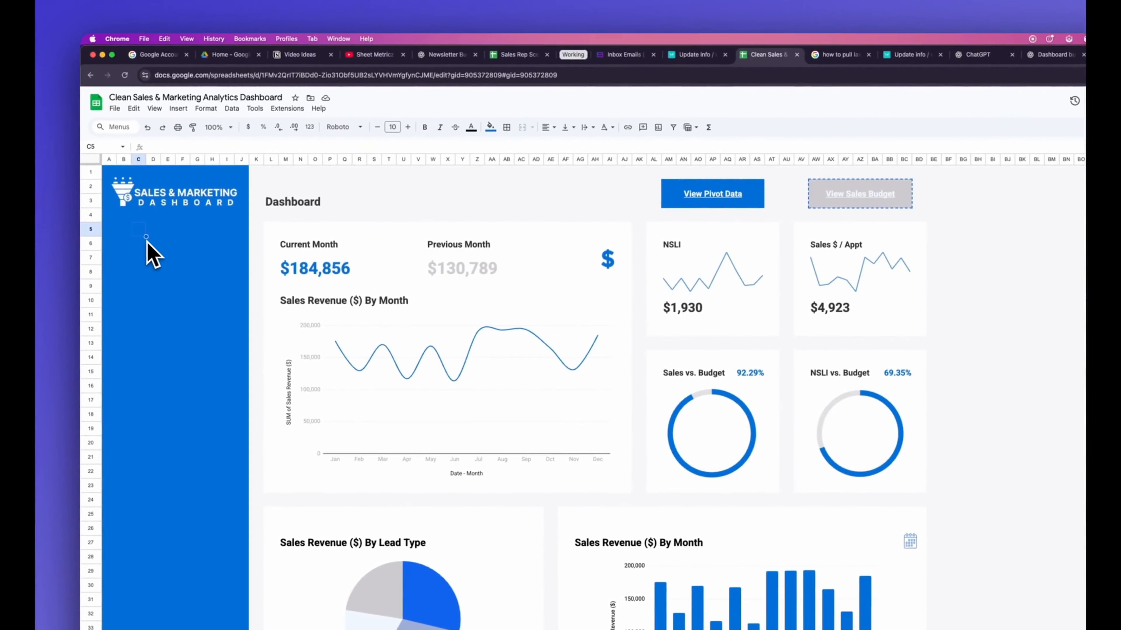
type("View Sales Budget")
left_click(157, 319)
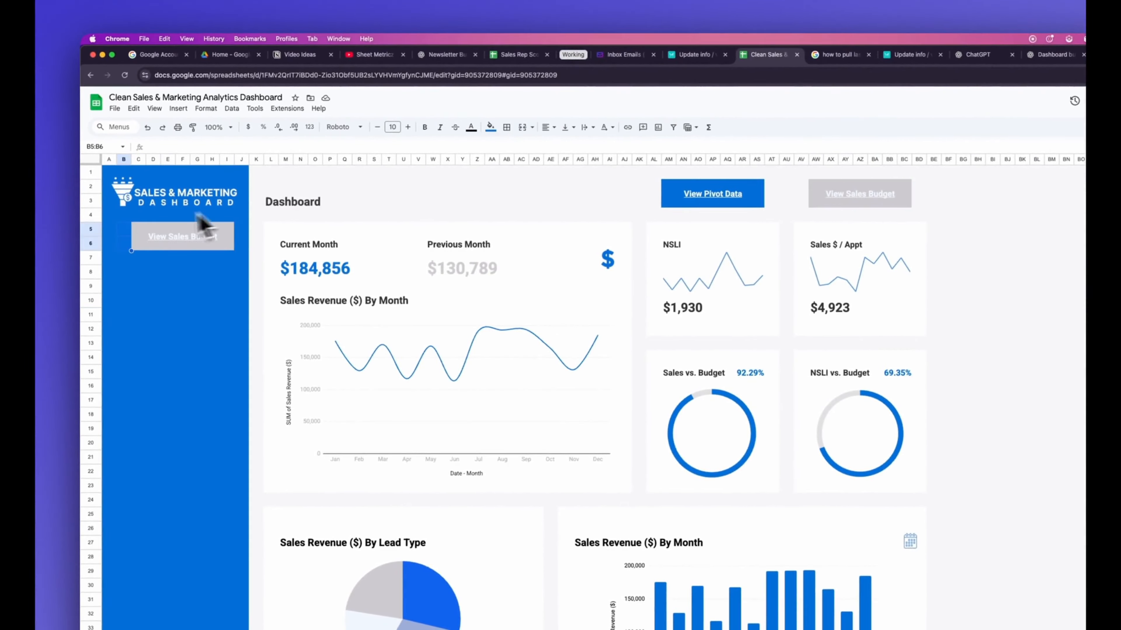
Step: Merge all cells in B5:I6 so the copied sidebar button spans them as one cell
left_click(148, 245)
left_click(126, 228, "shift")
left_click(206, 108)
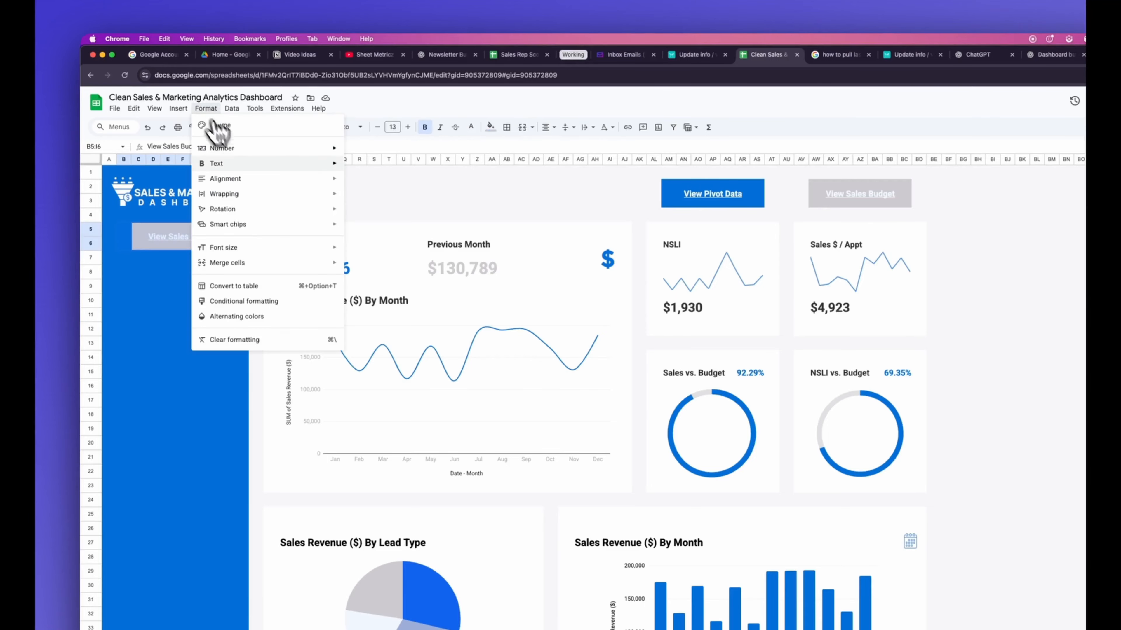
mouse_move(263, 263)
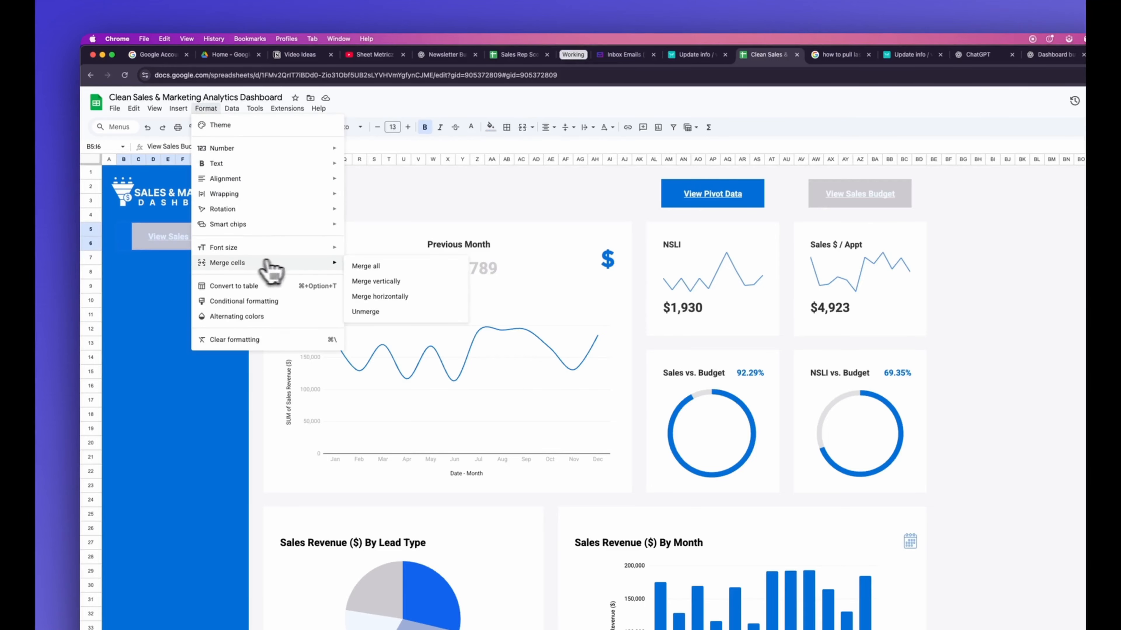
left_click(385, 270)
Step: Change the sidebar button's label to "View Source Data"
mouse_move(134, 240)
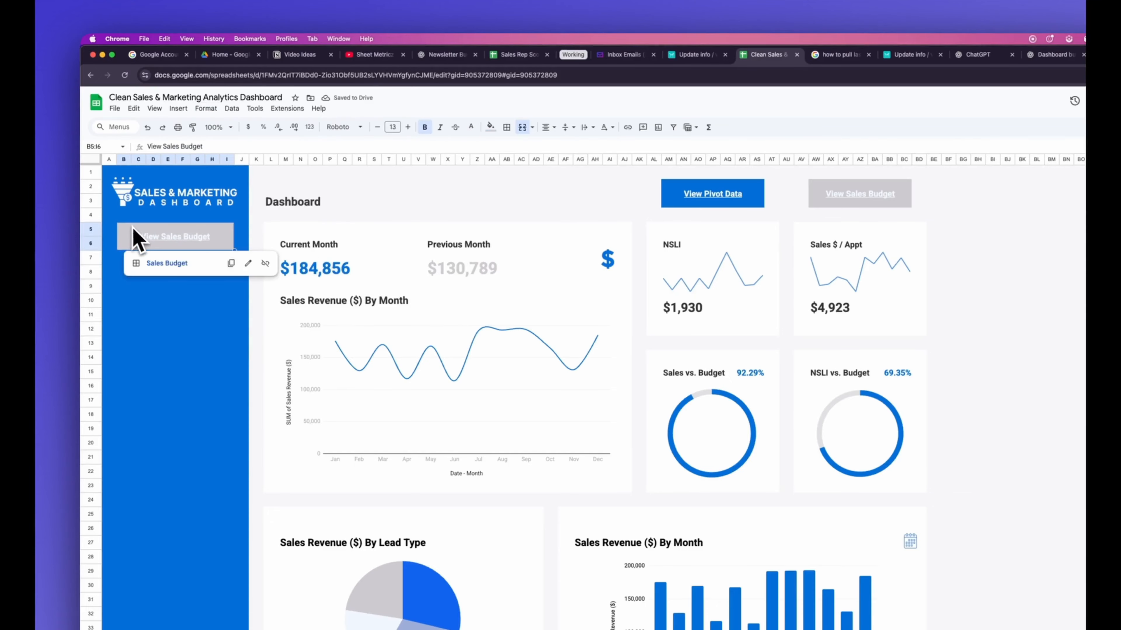
triple_click(217, 146)
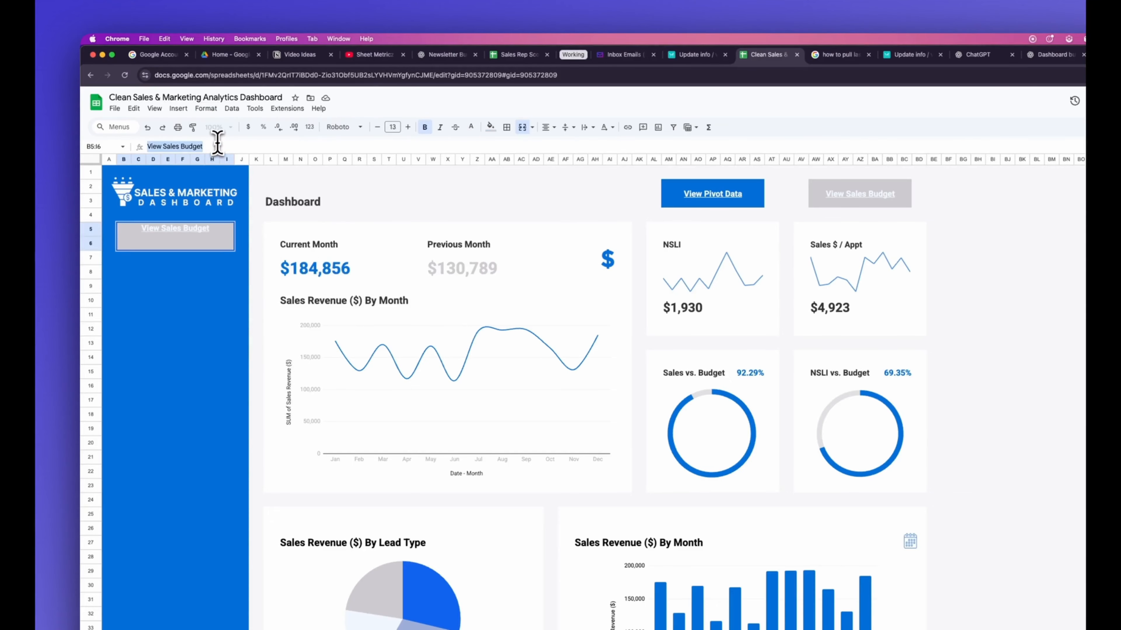
type("View ")
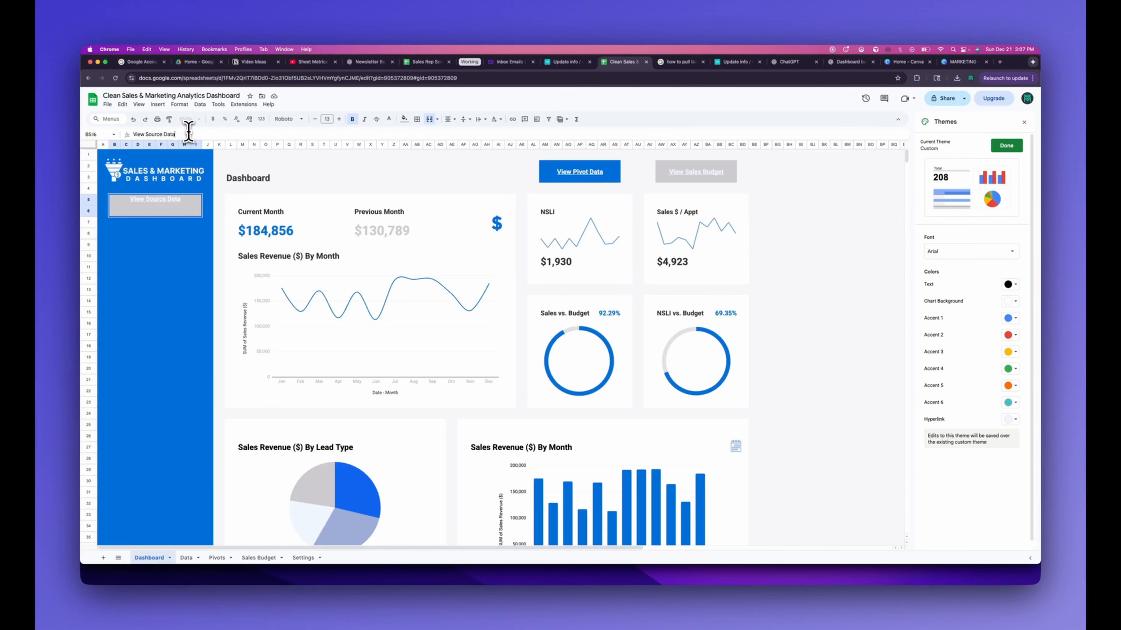
type("Source Data")
key("Return")
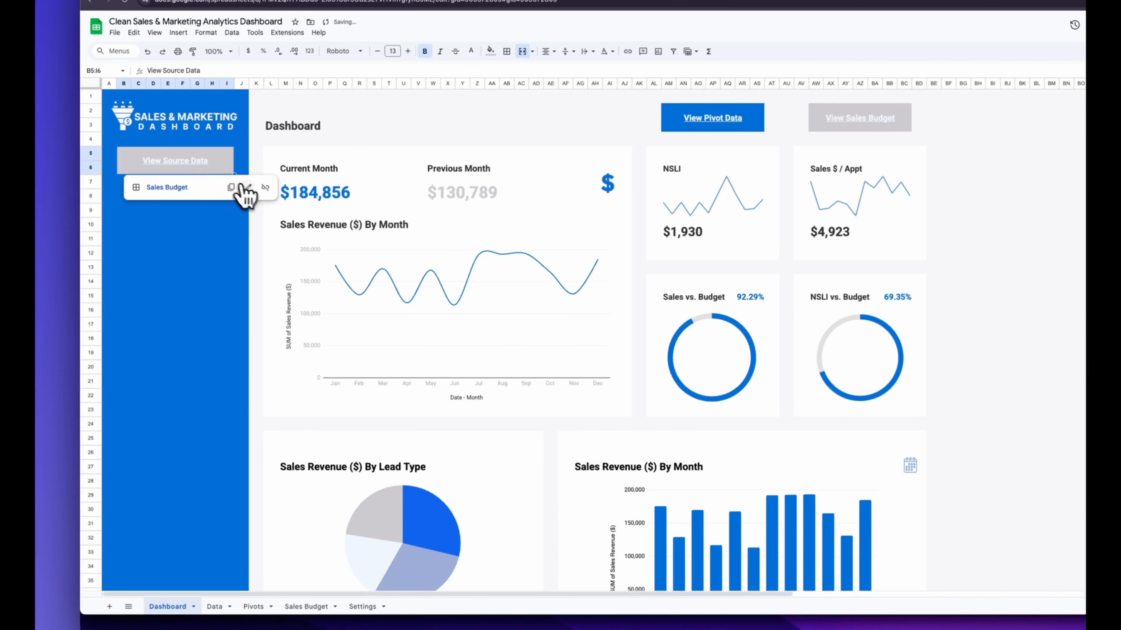
Step: Replace the View Source Data button's link with the Data sheet's URL ending in gid=0 and apply it
left_click(249, 188)
triple_click(176, 199)
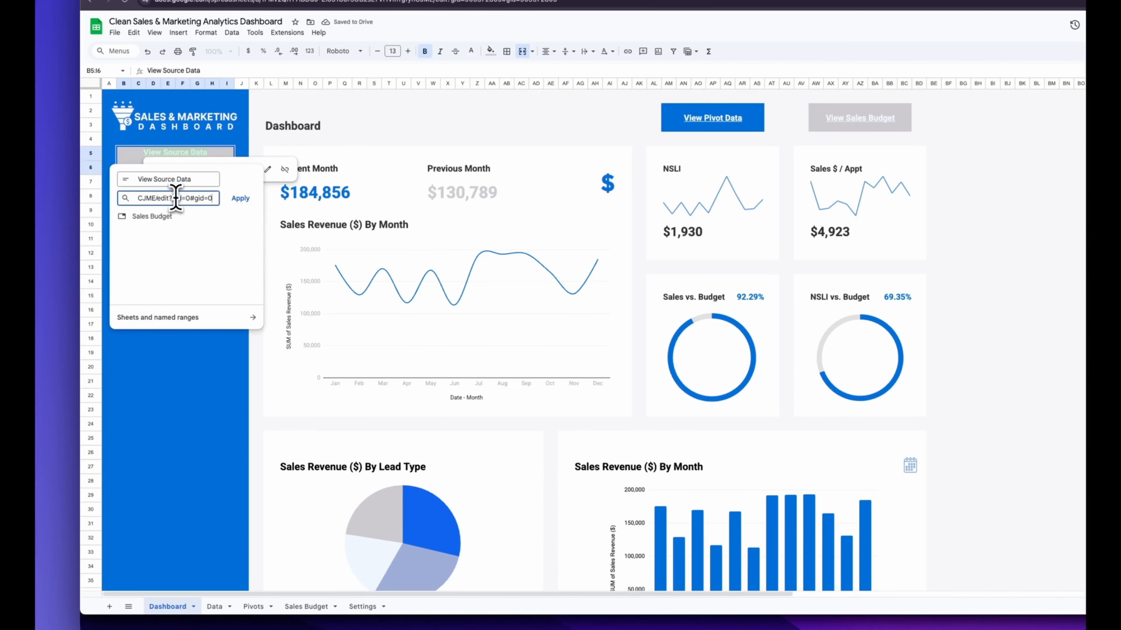
left_click(240, 199)
left_click(173, 234)
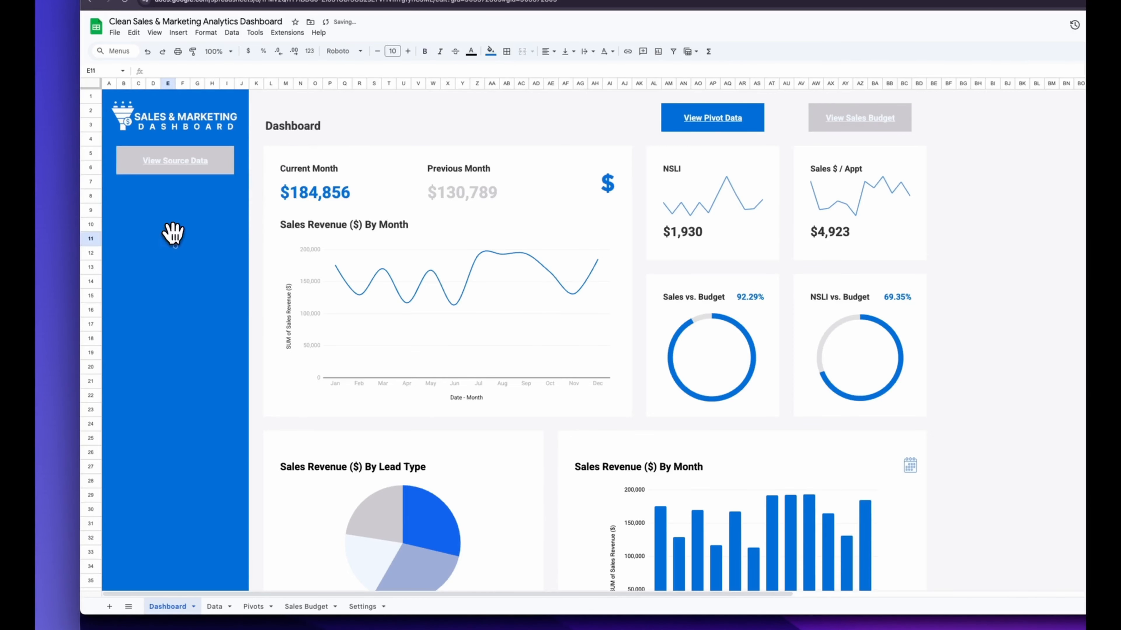
Step: Test the View Source Data button by following its link to the Data sheet, and return to the Dashboard sheet
left_click(173, 163)
left_click(154, 190)
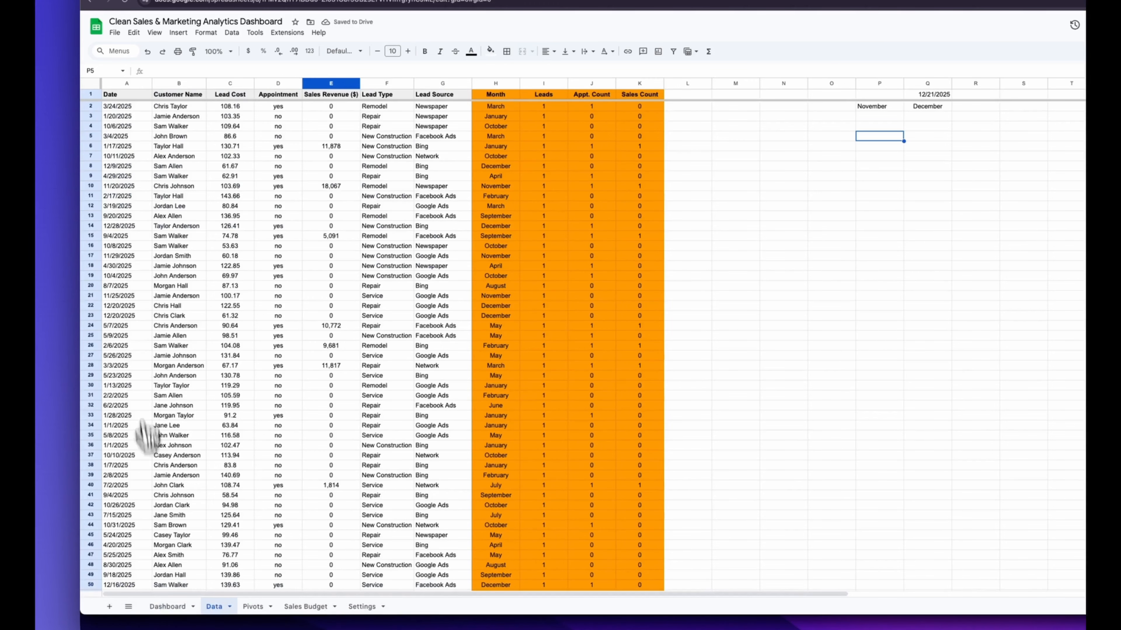
left_click(166, 607)
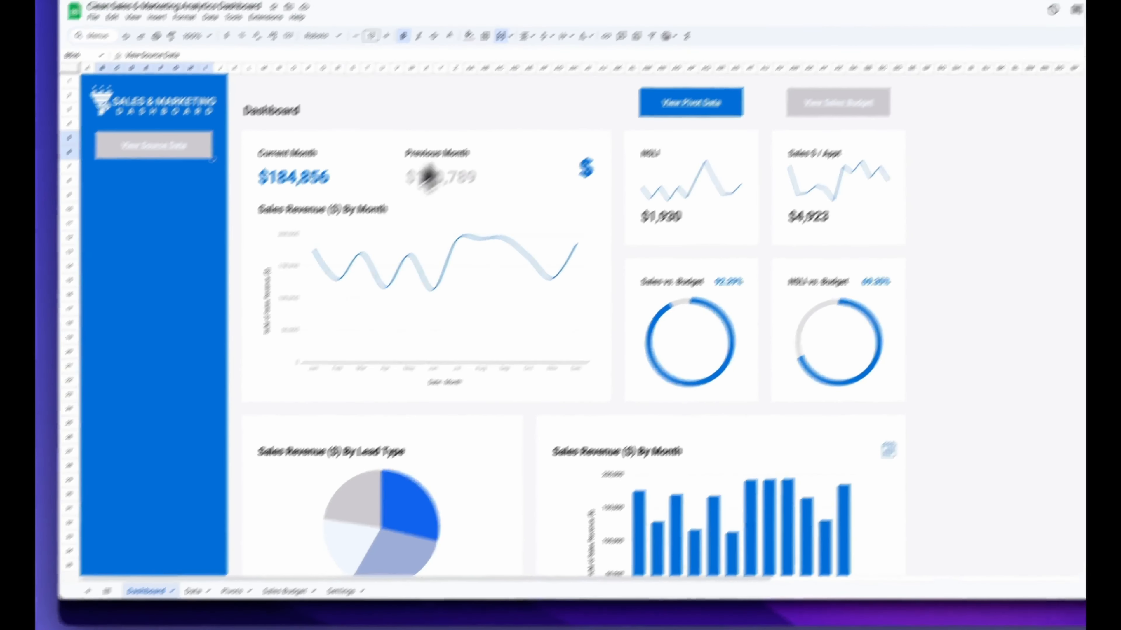